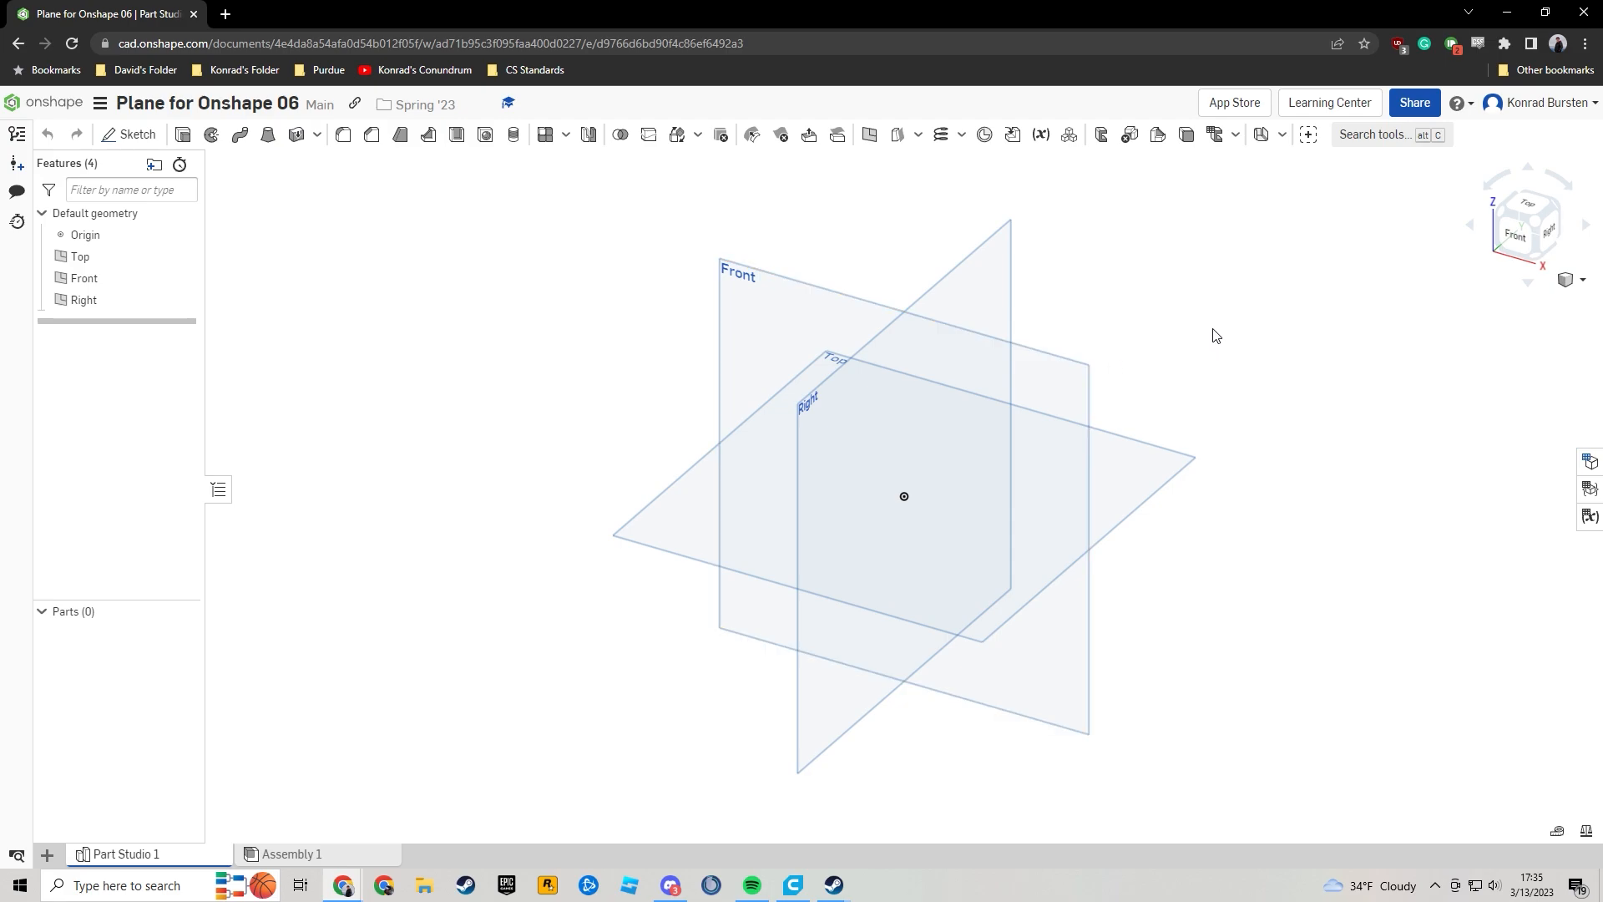
middle_click_drag(1212, 334, 1206, 346)
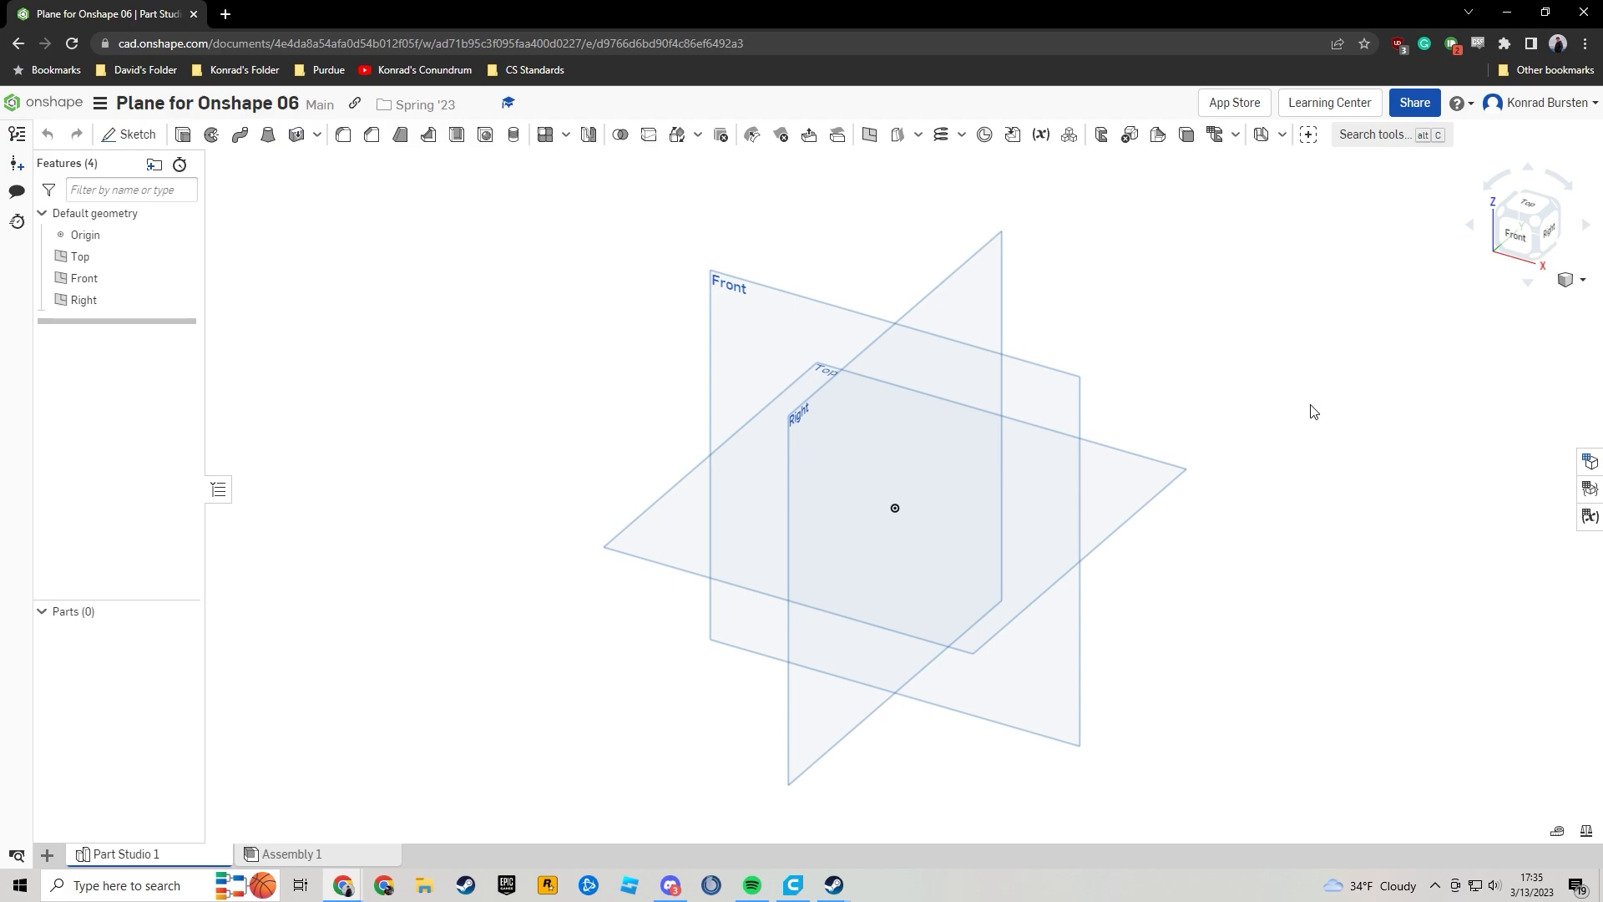
right_click_drag(1314, 411, 1207, 406)
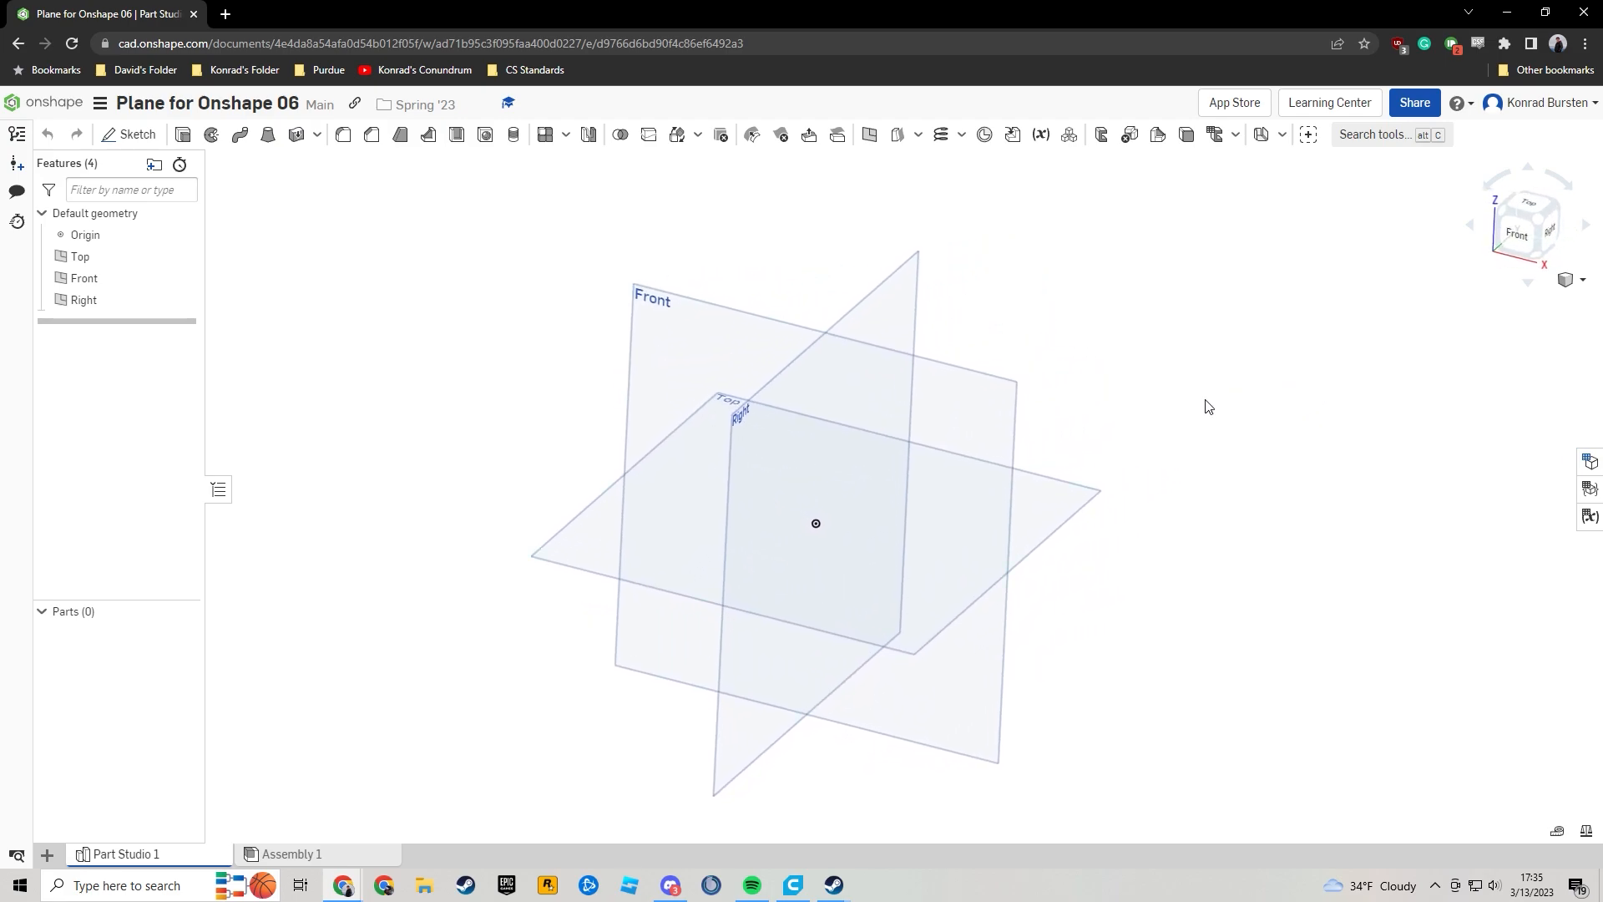
middle_click_drag(1208, 406, 1318, 424)
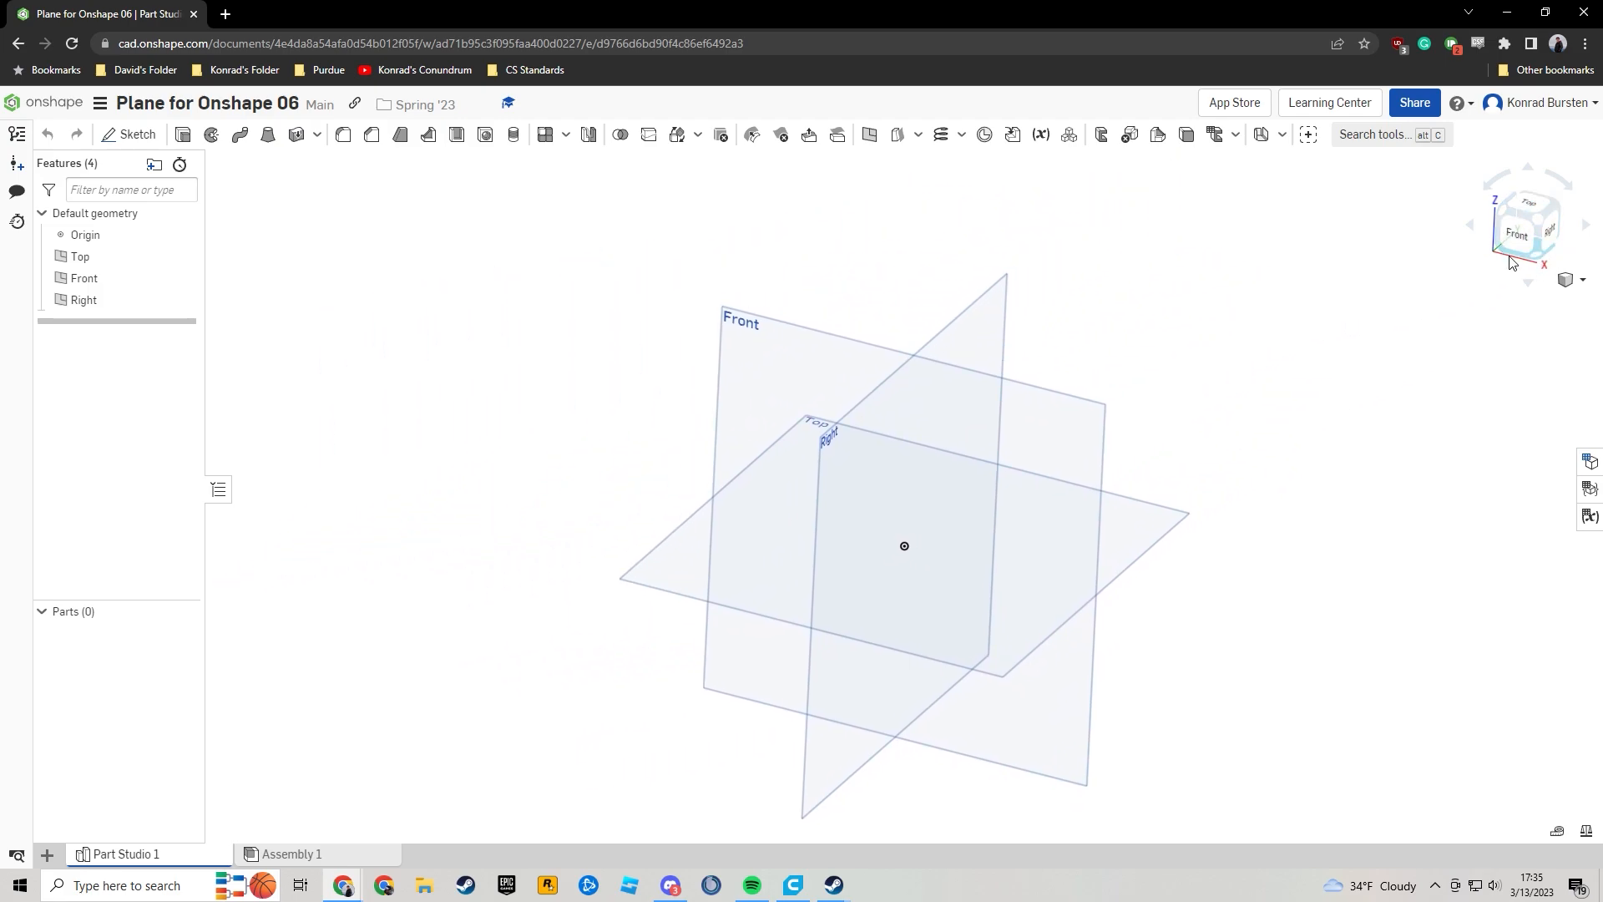
left_click(1543, 222)
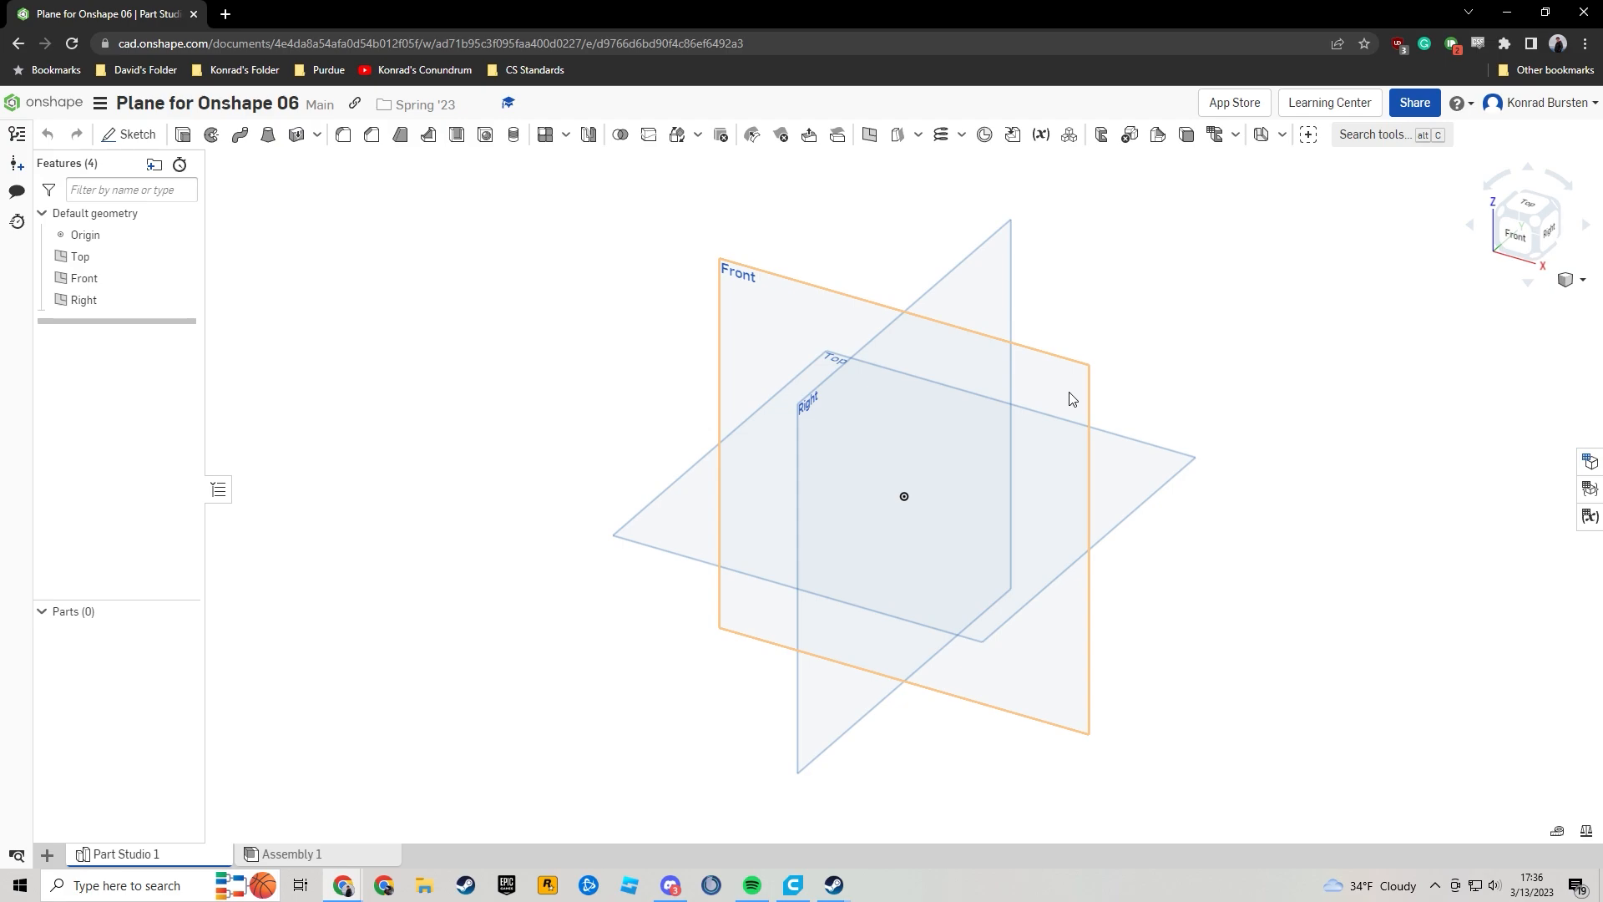
Create a construction plane offset 3 in behind the Front plane.
middle_click_drag(1360, 319, 1335, 354)
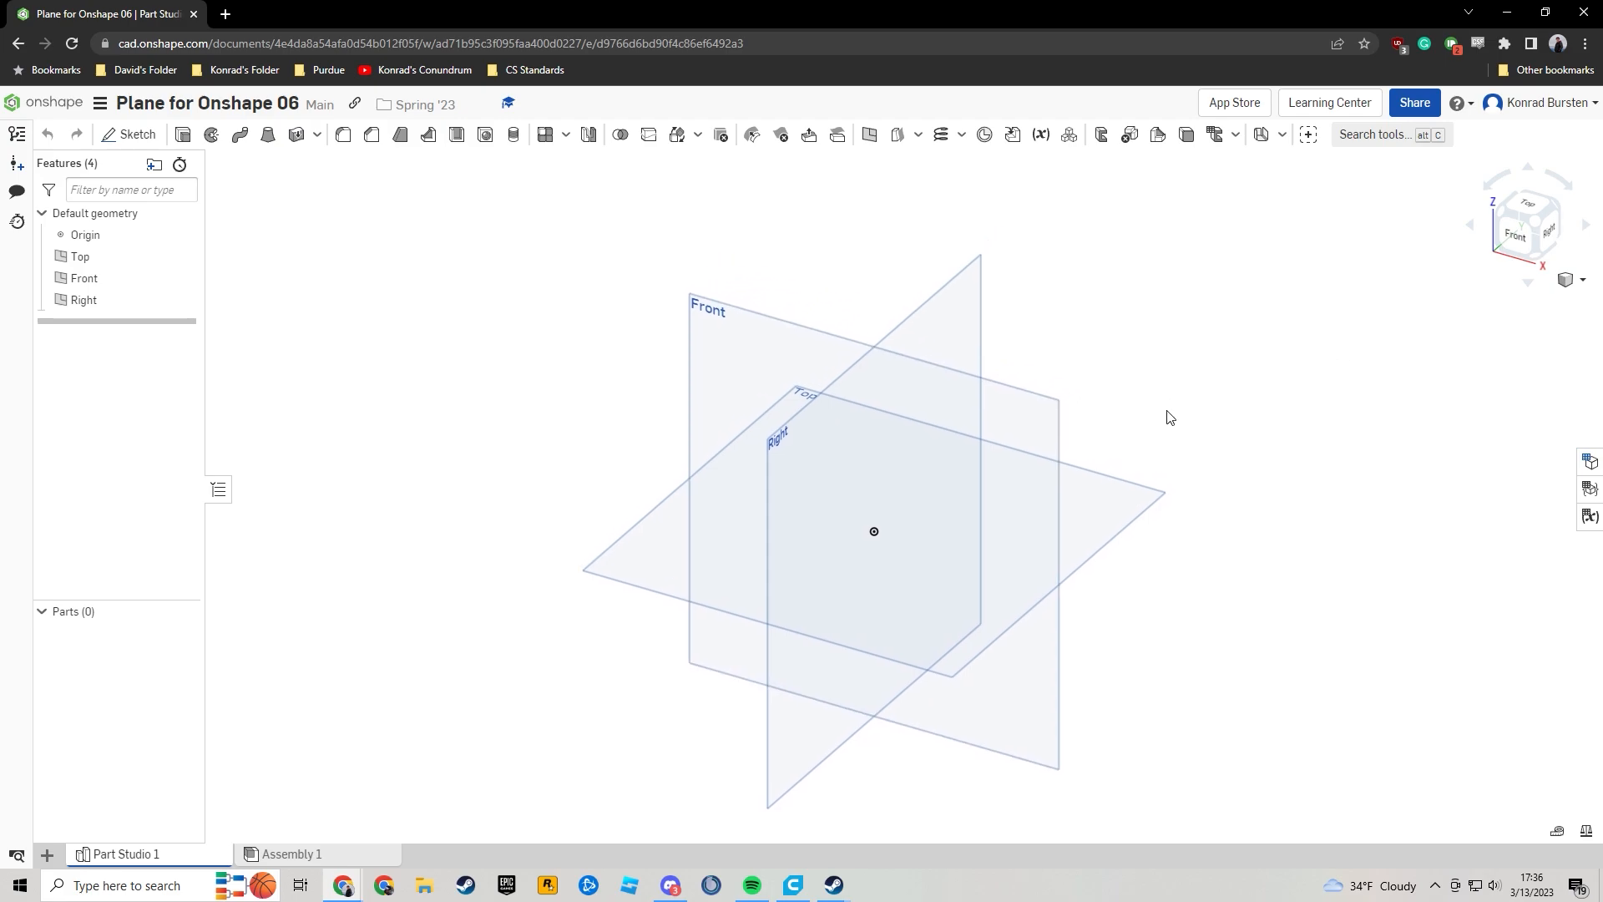
left_click(1026, 433)
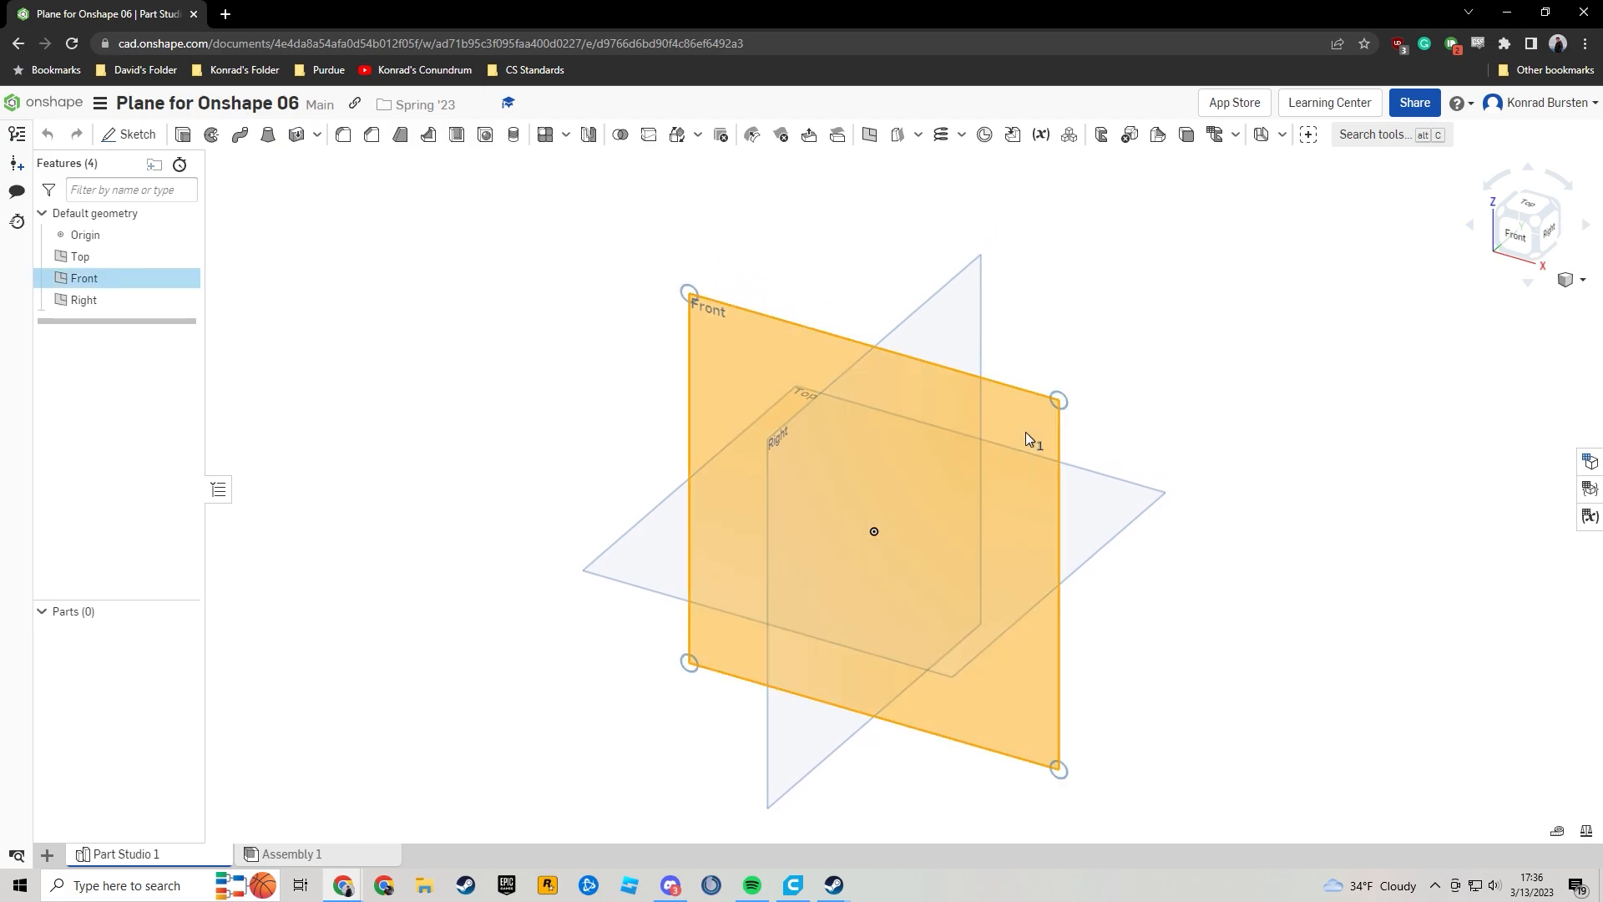
left_click(869, 135)
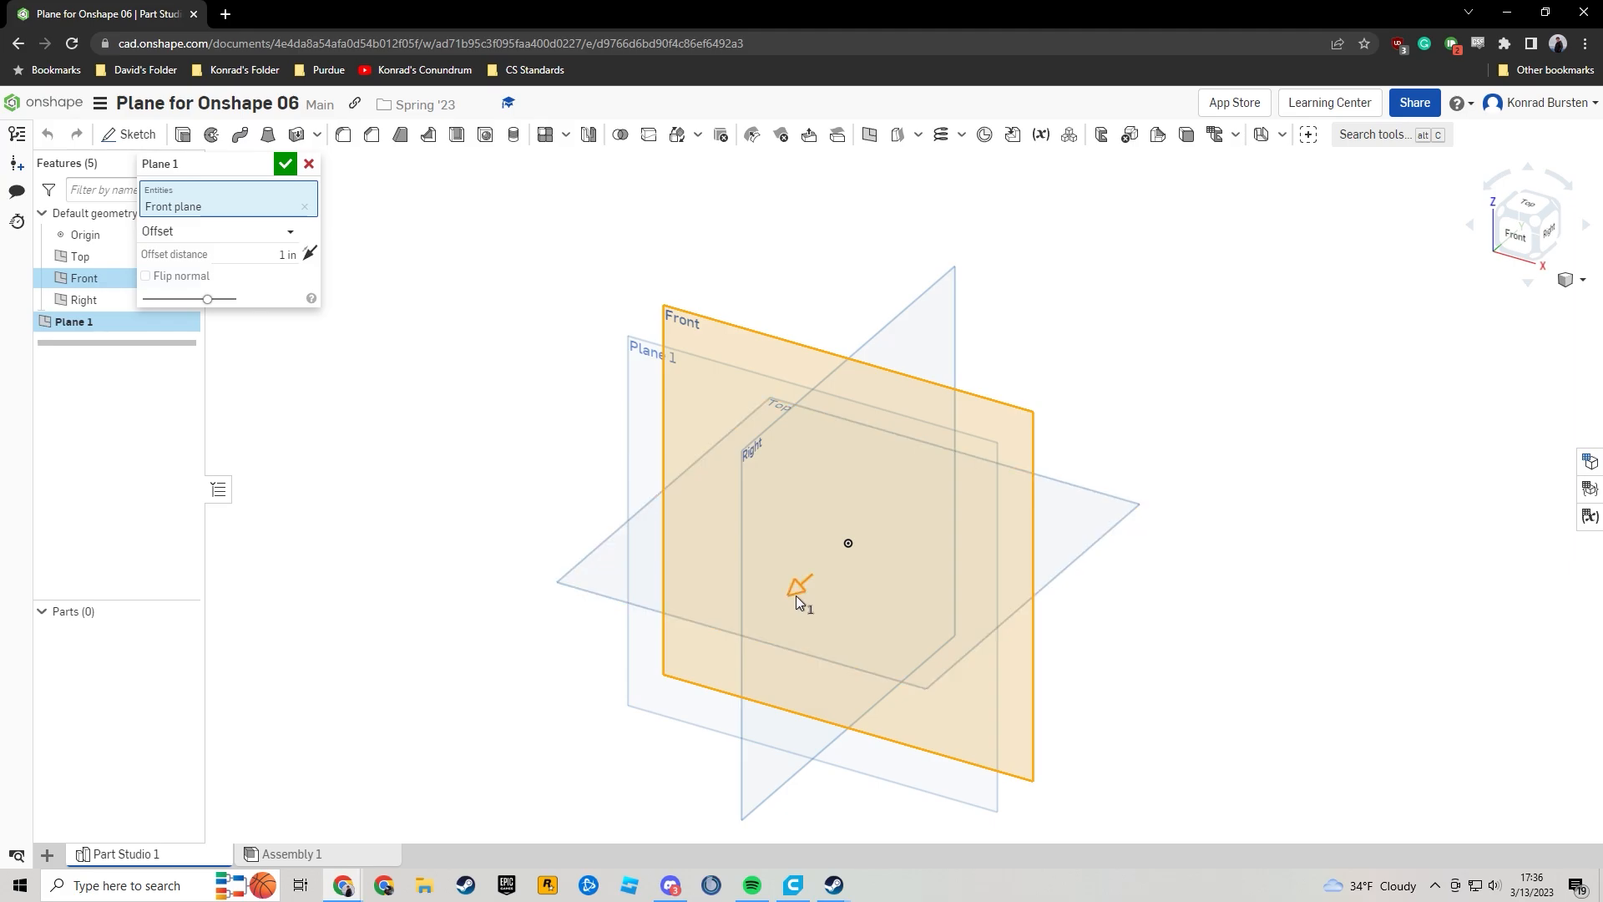
left_click_drag(798, 593, 978, 431)
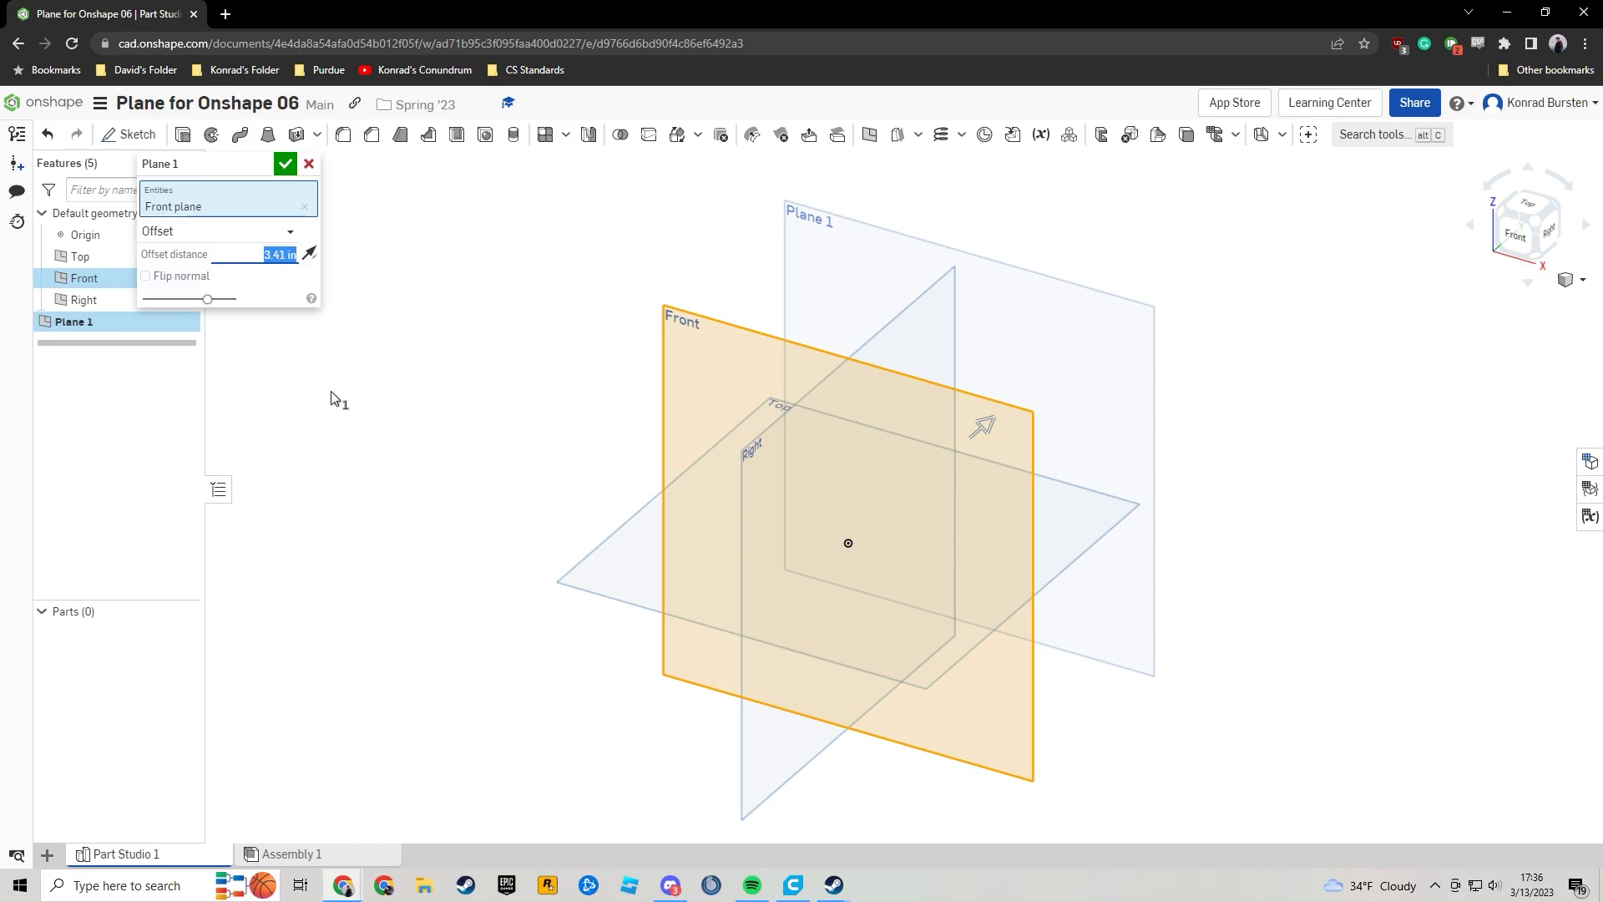
type("3")
key("Return")
key("Return")
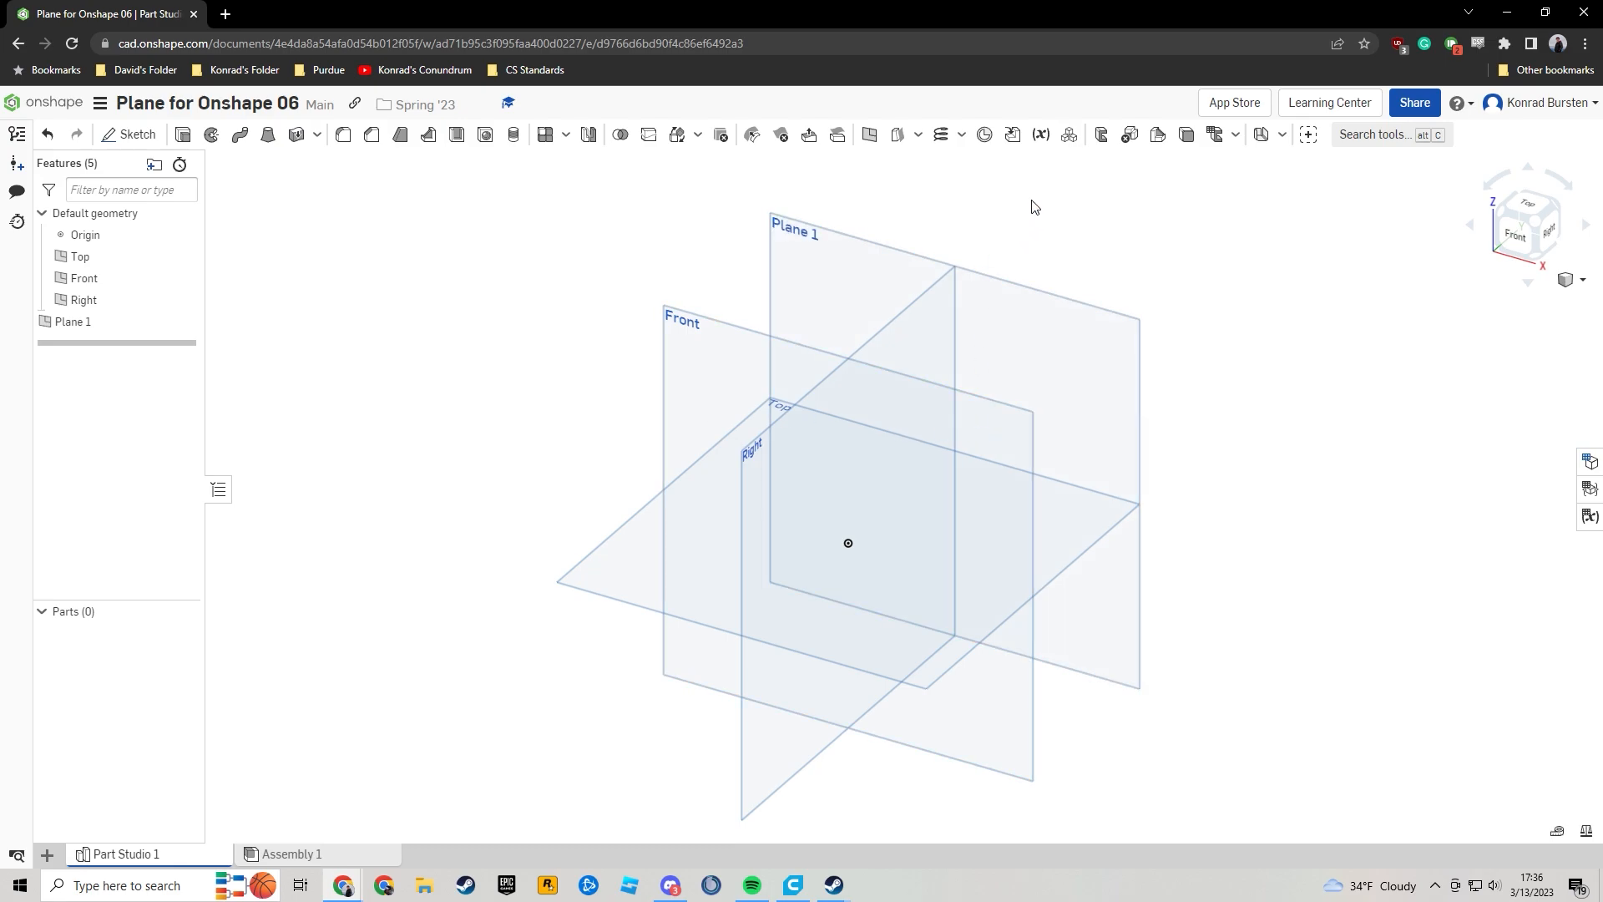
Create a second construction plane offset 7 in behind the Front plane.
left_click(961, 469)
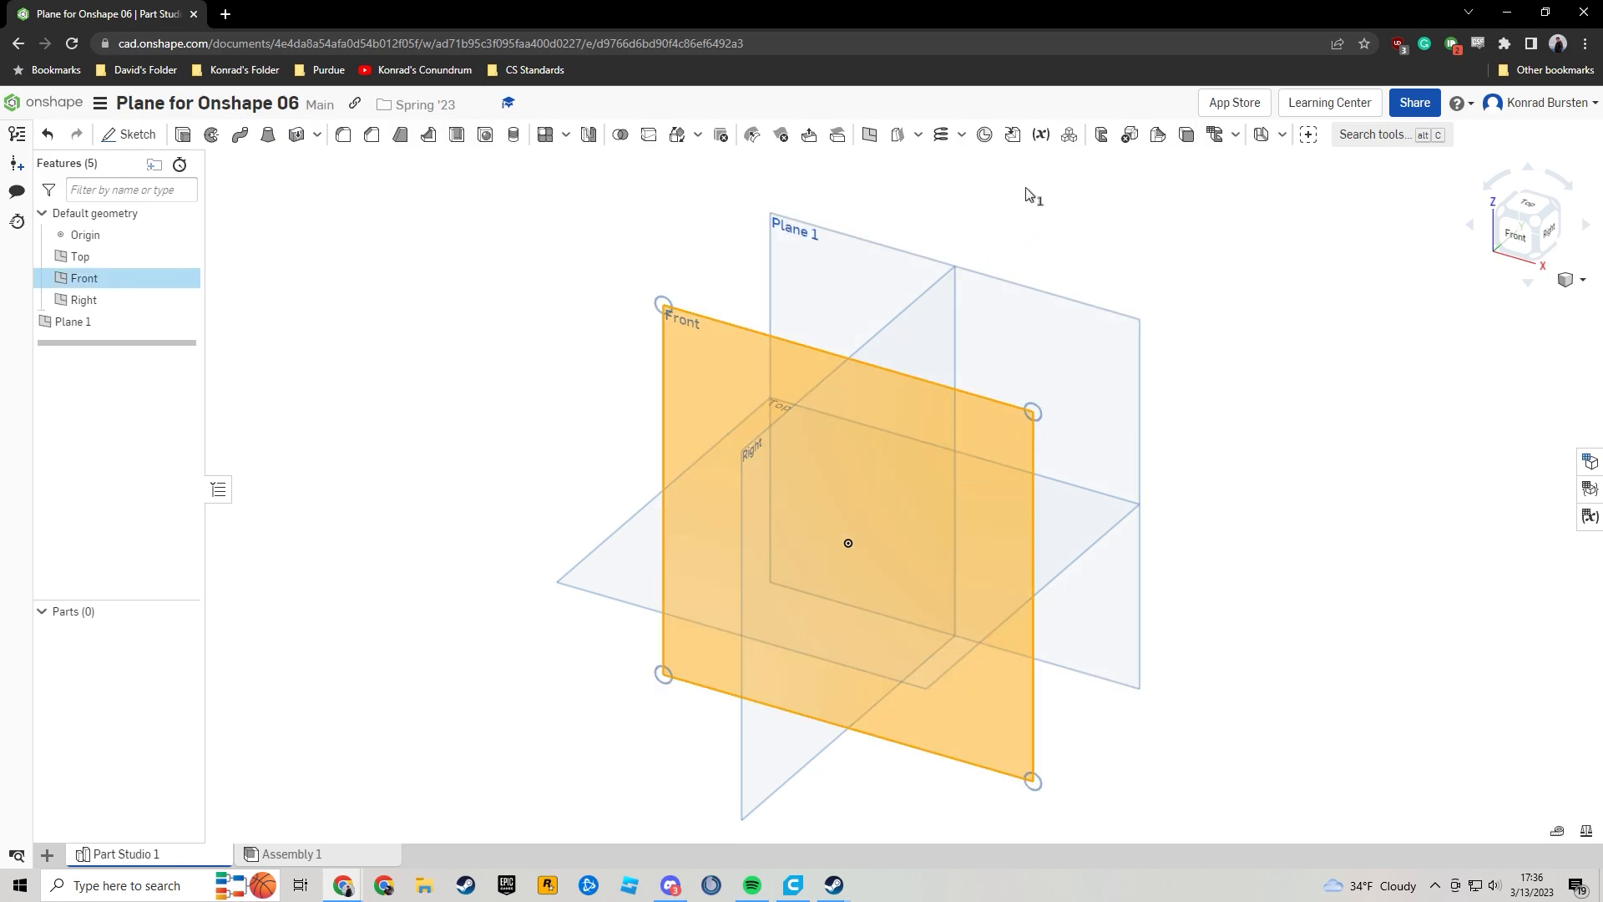
left_click(869, 135)
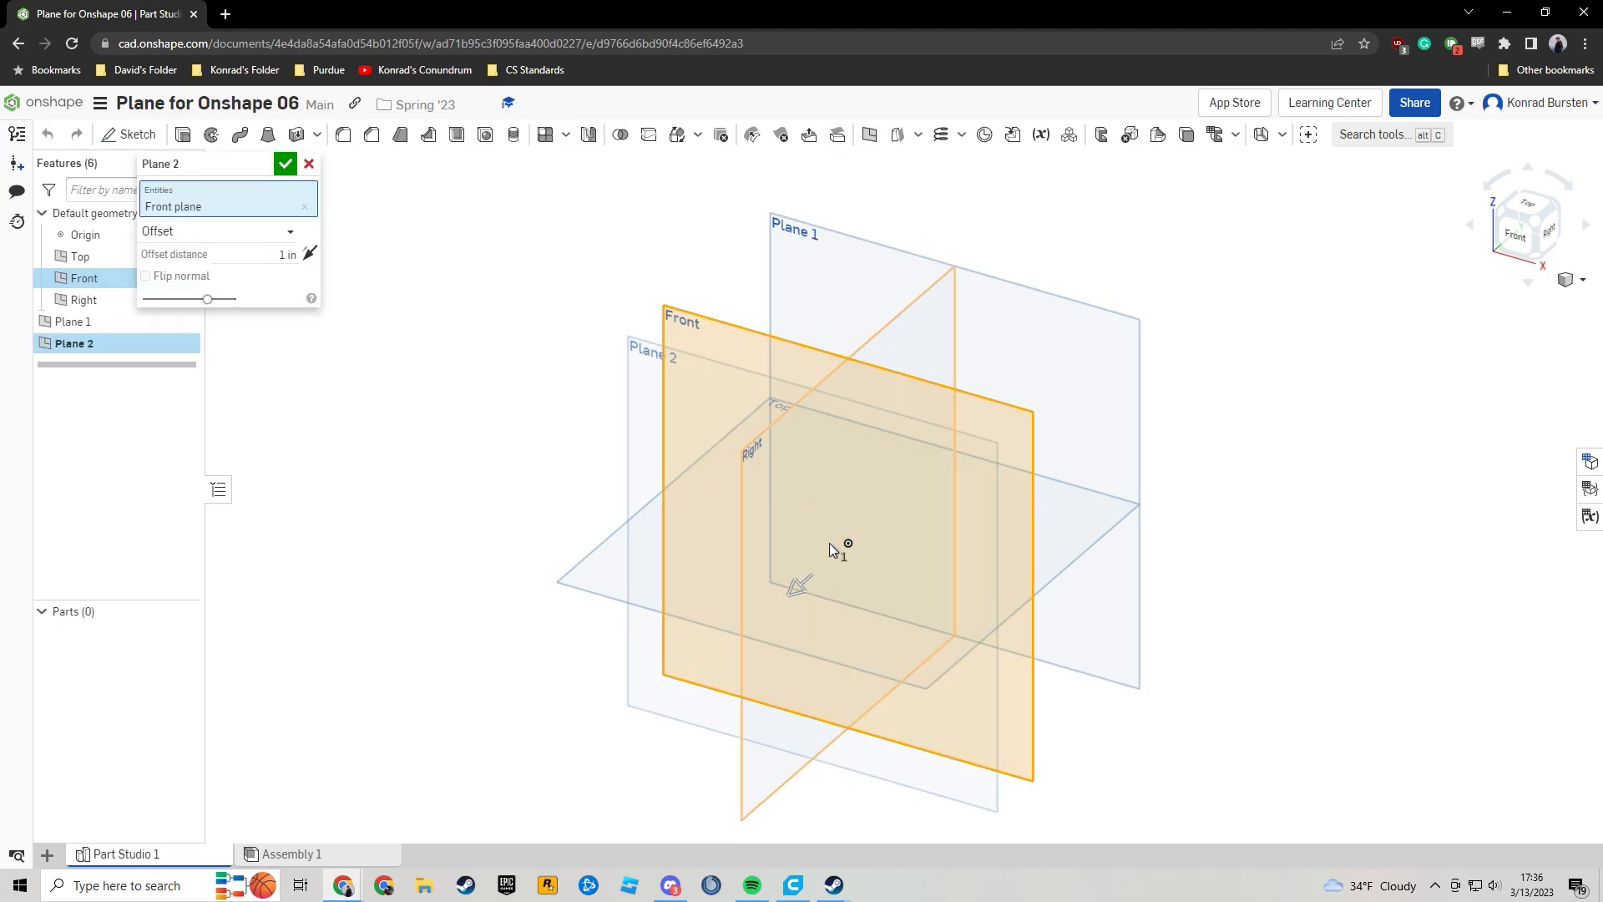
left_click_drag(943, 469, 1159, 273)
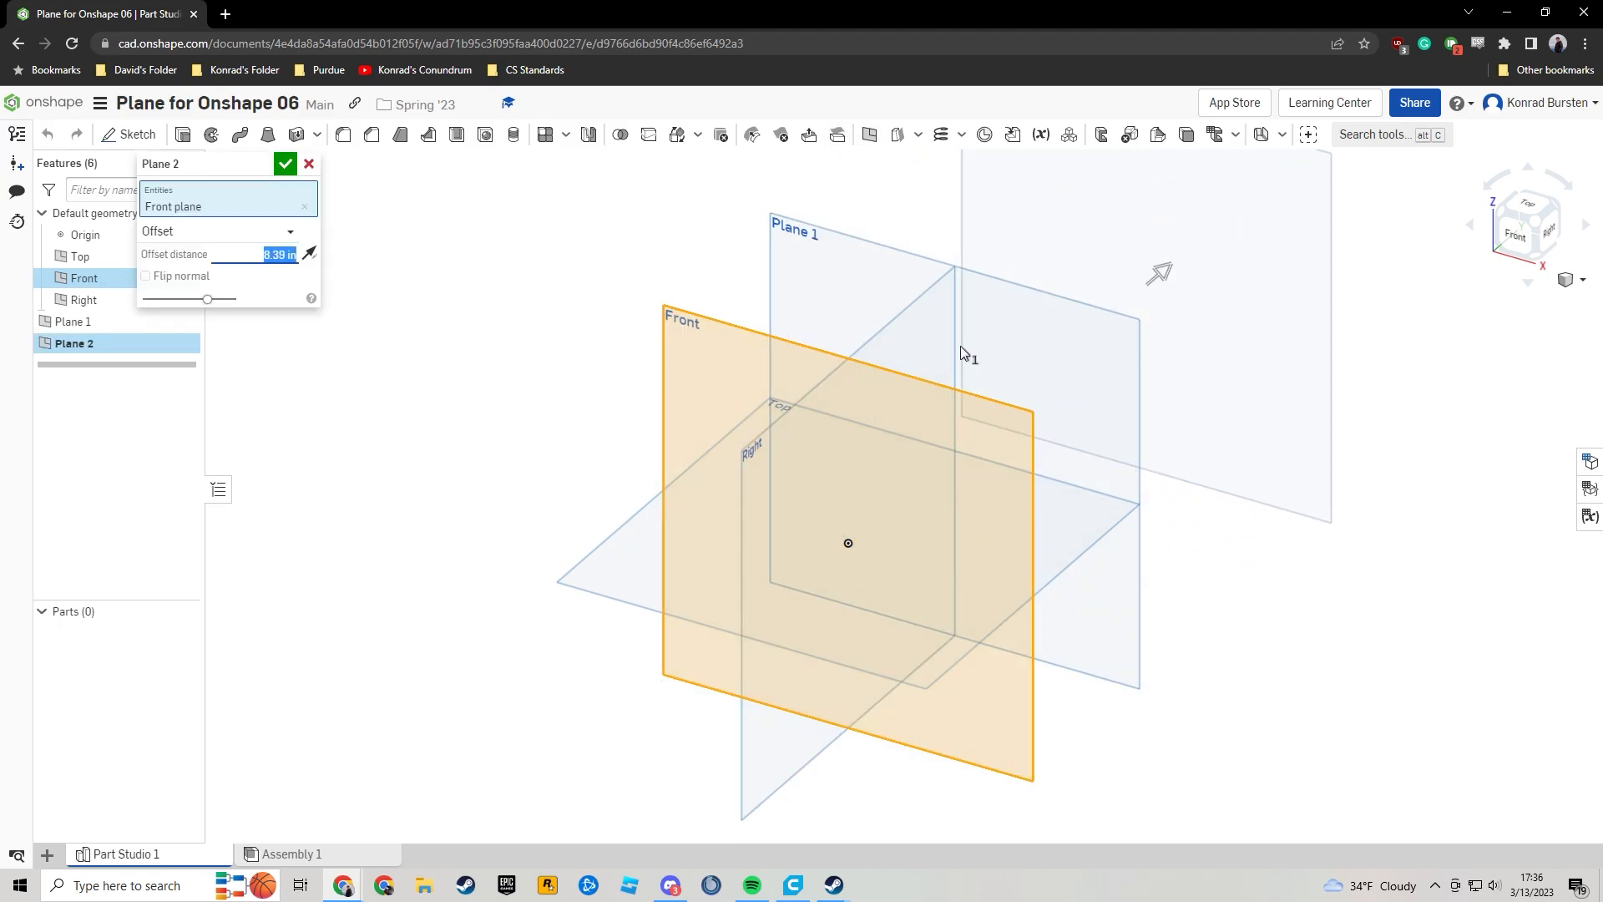
left_click(285, 255)
type("7")
key("Return")
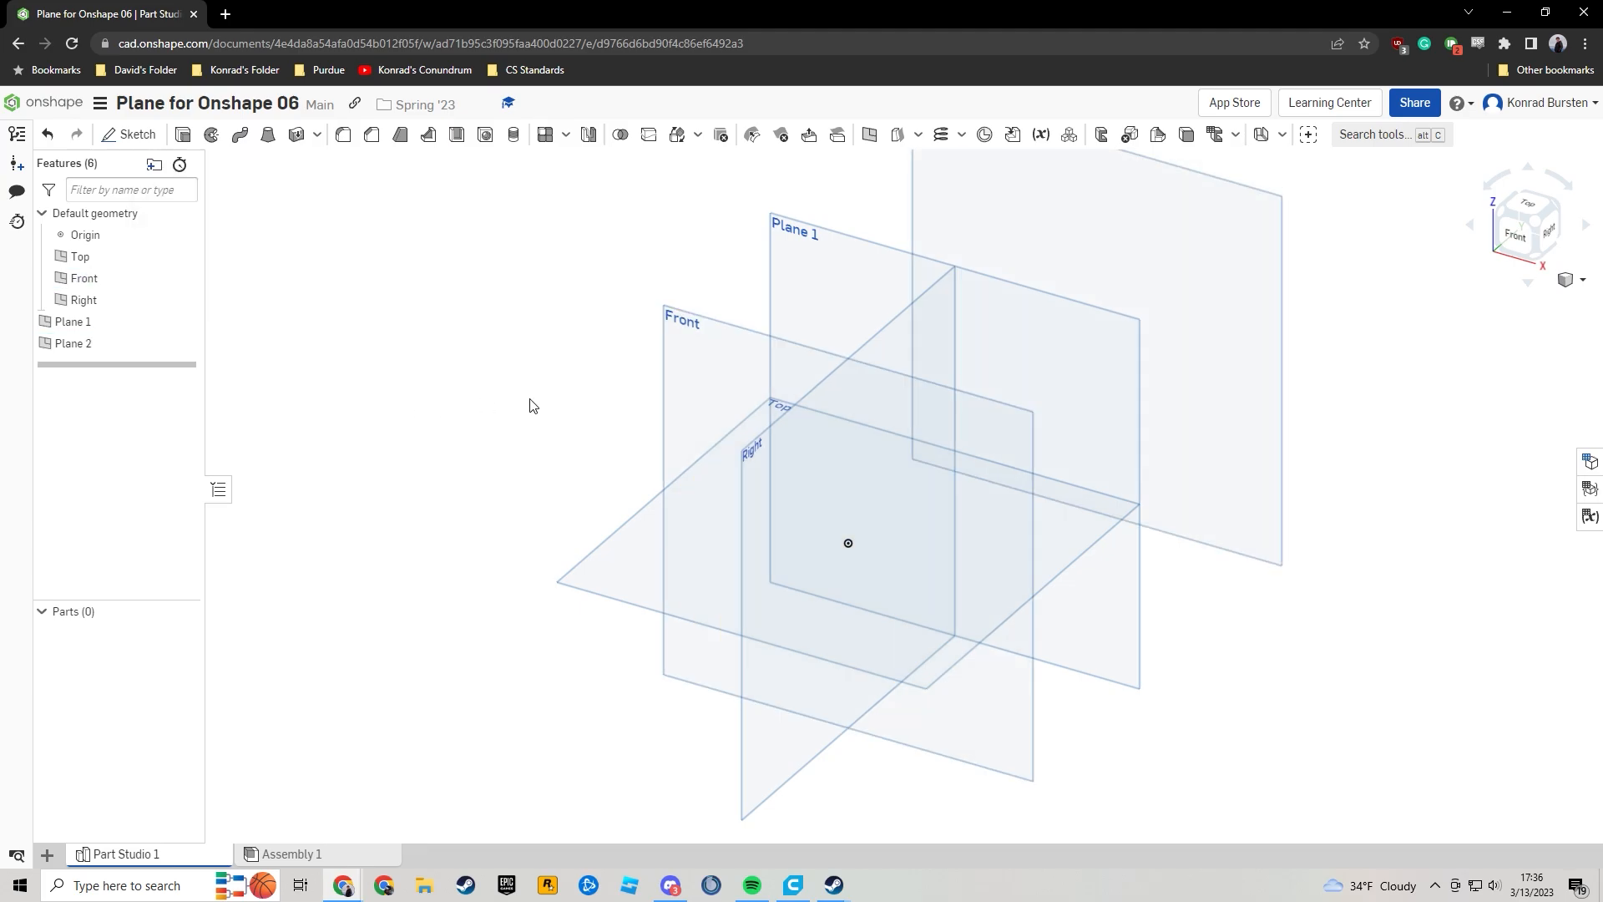
Edit Plane 2's offset distance, trying 9 in and settling on 8 in from the Front plane.
right_click_drag(1295, 475, 1220, 463)
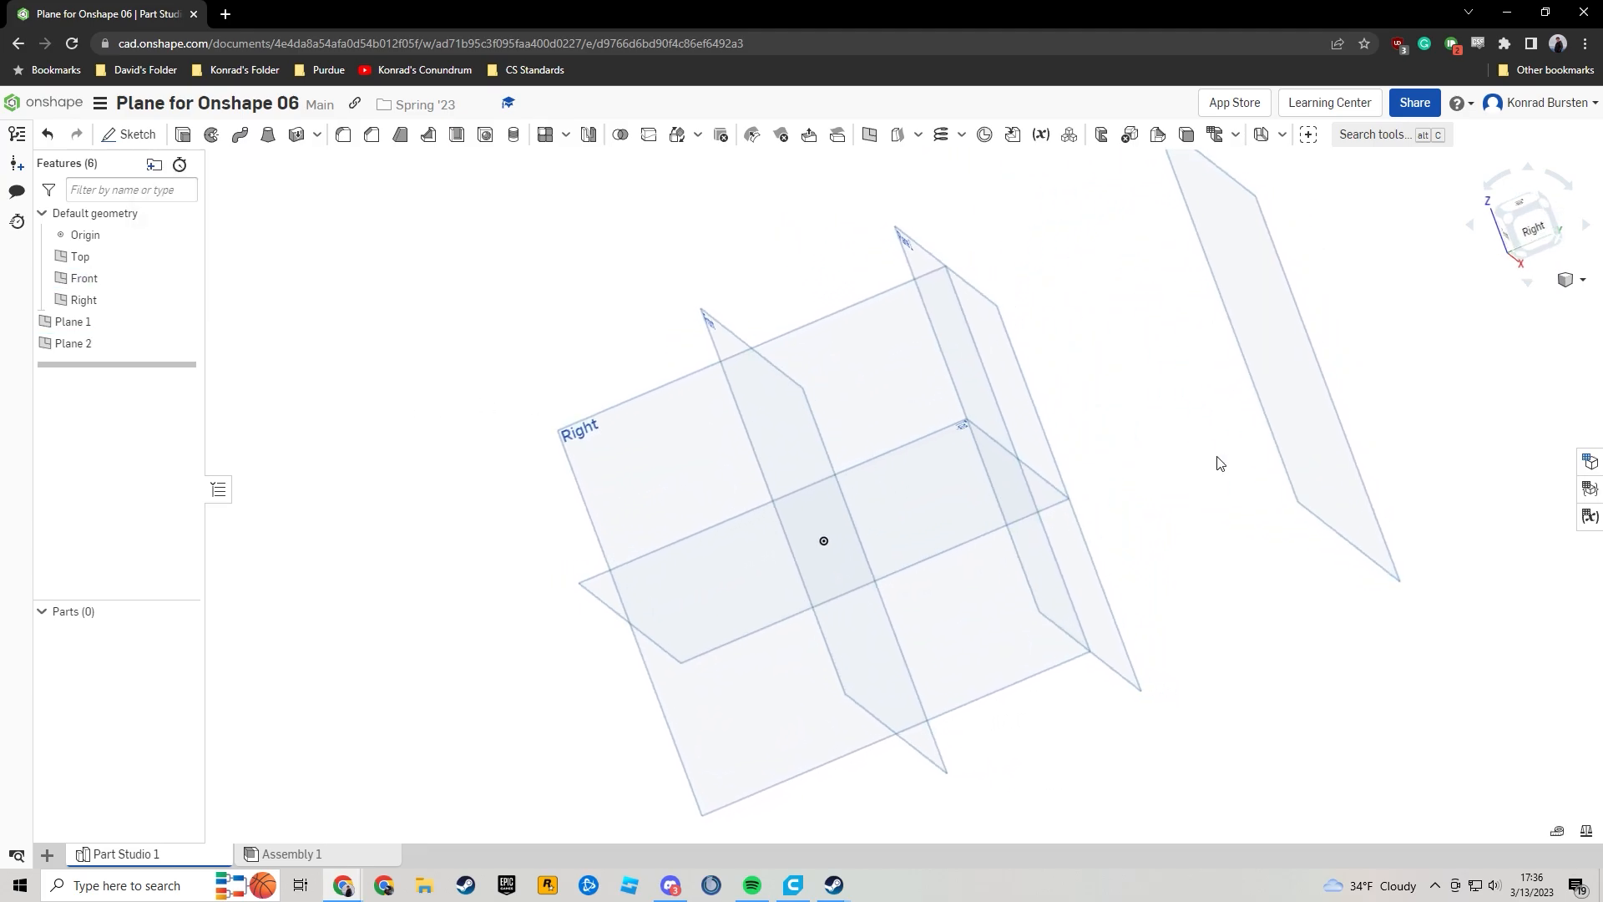
middle_click_drag(1217, 462, 1108, 488)
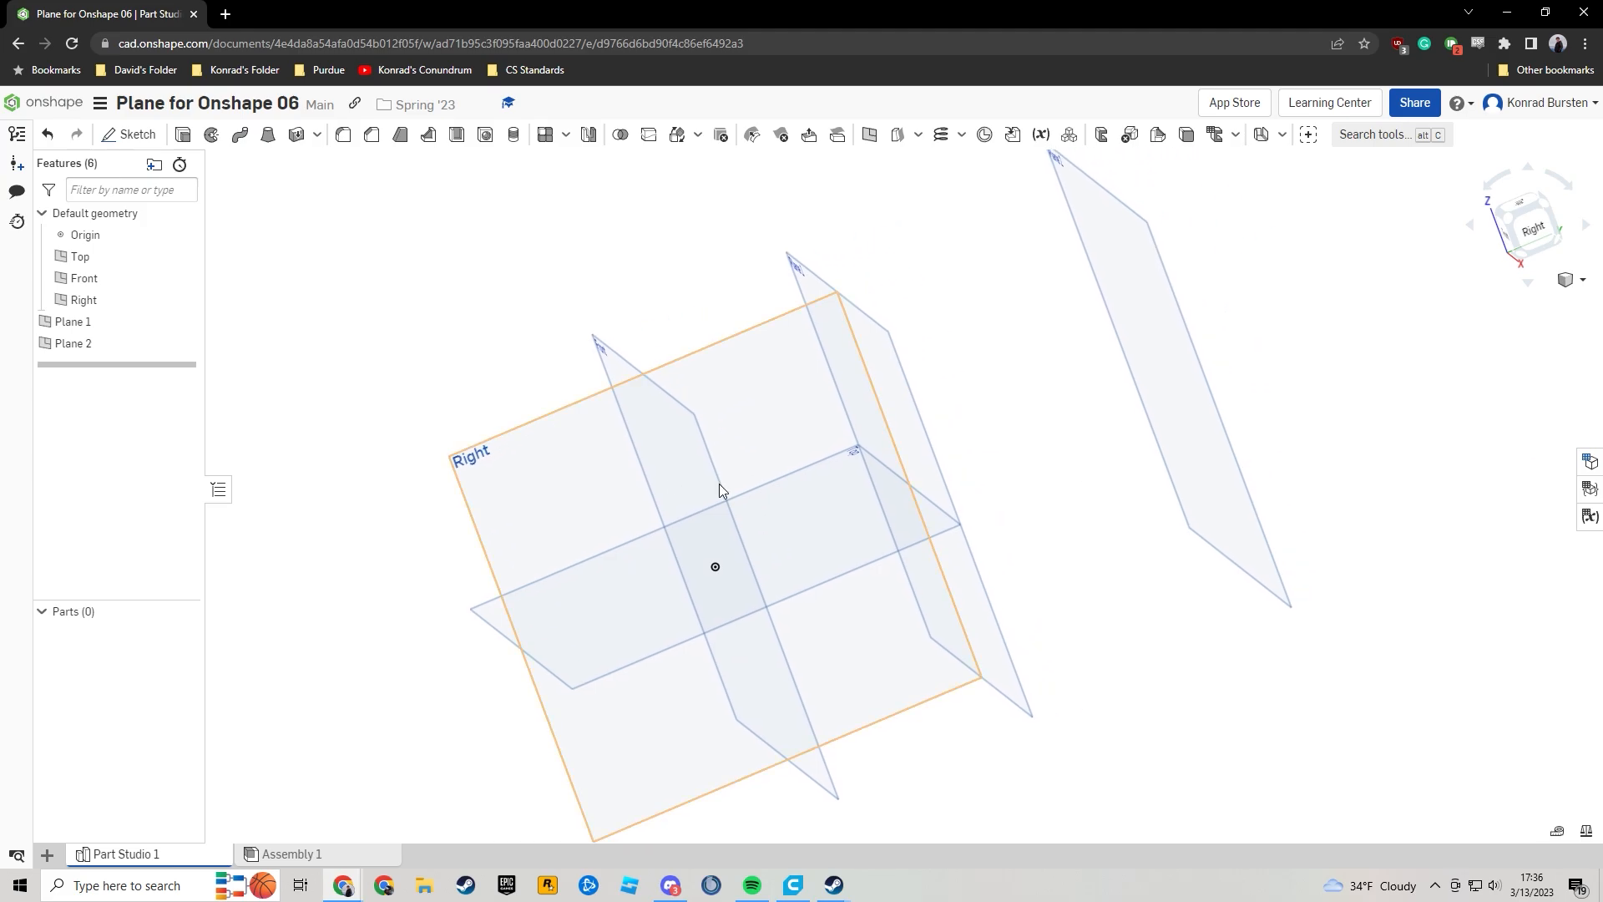
double_click(75, 343)
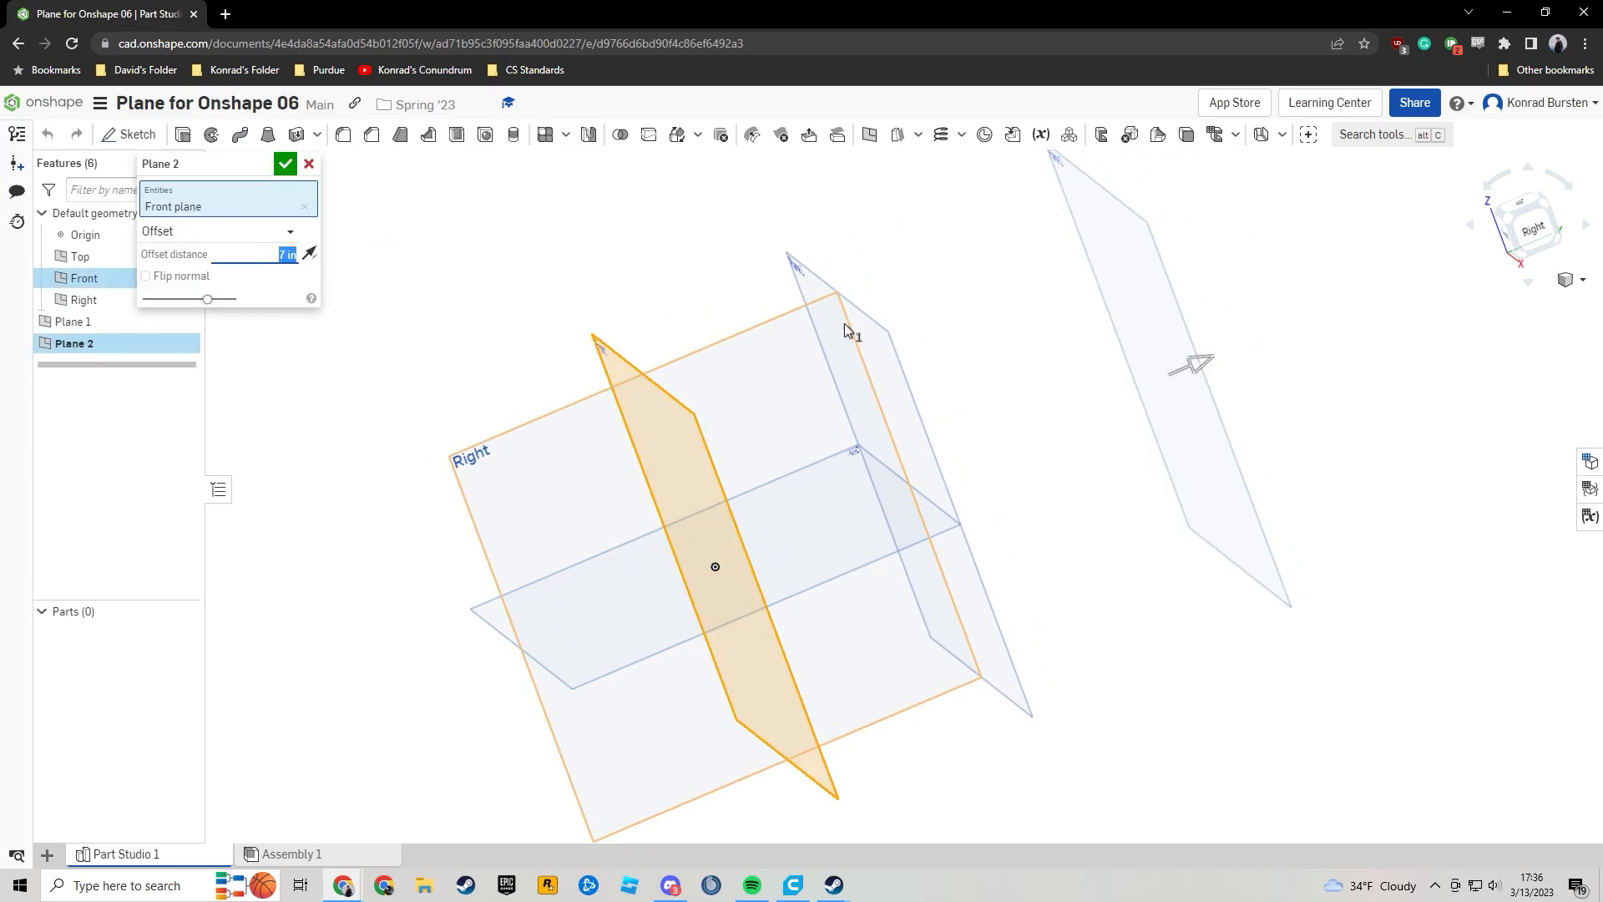
type("8")
key("Return")
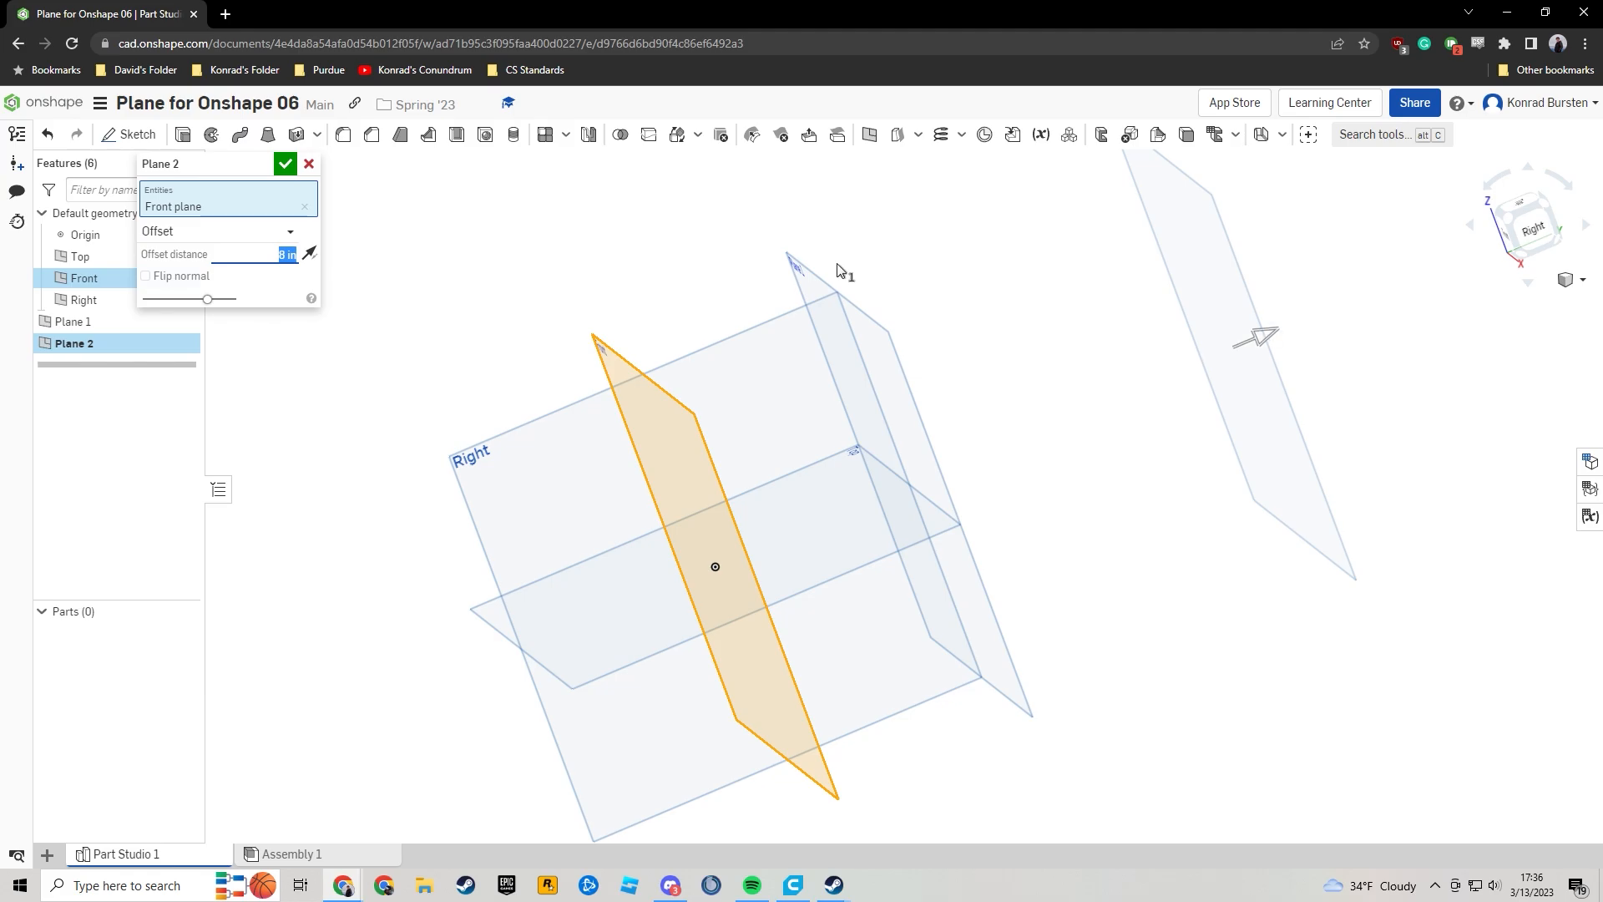
type("9")
key("Return")
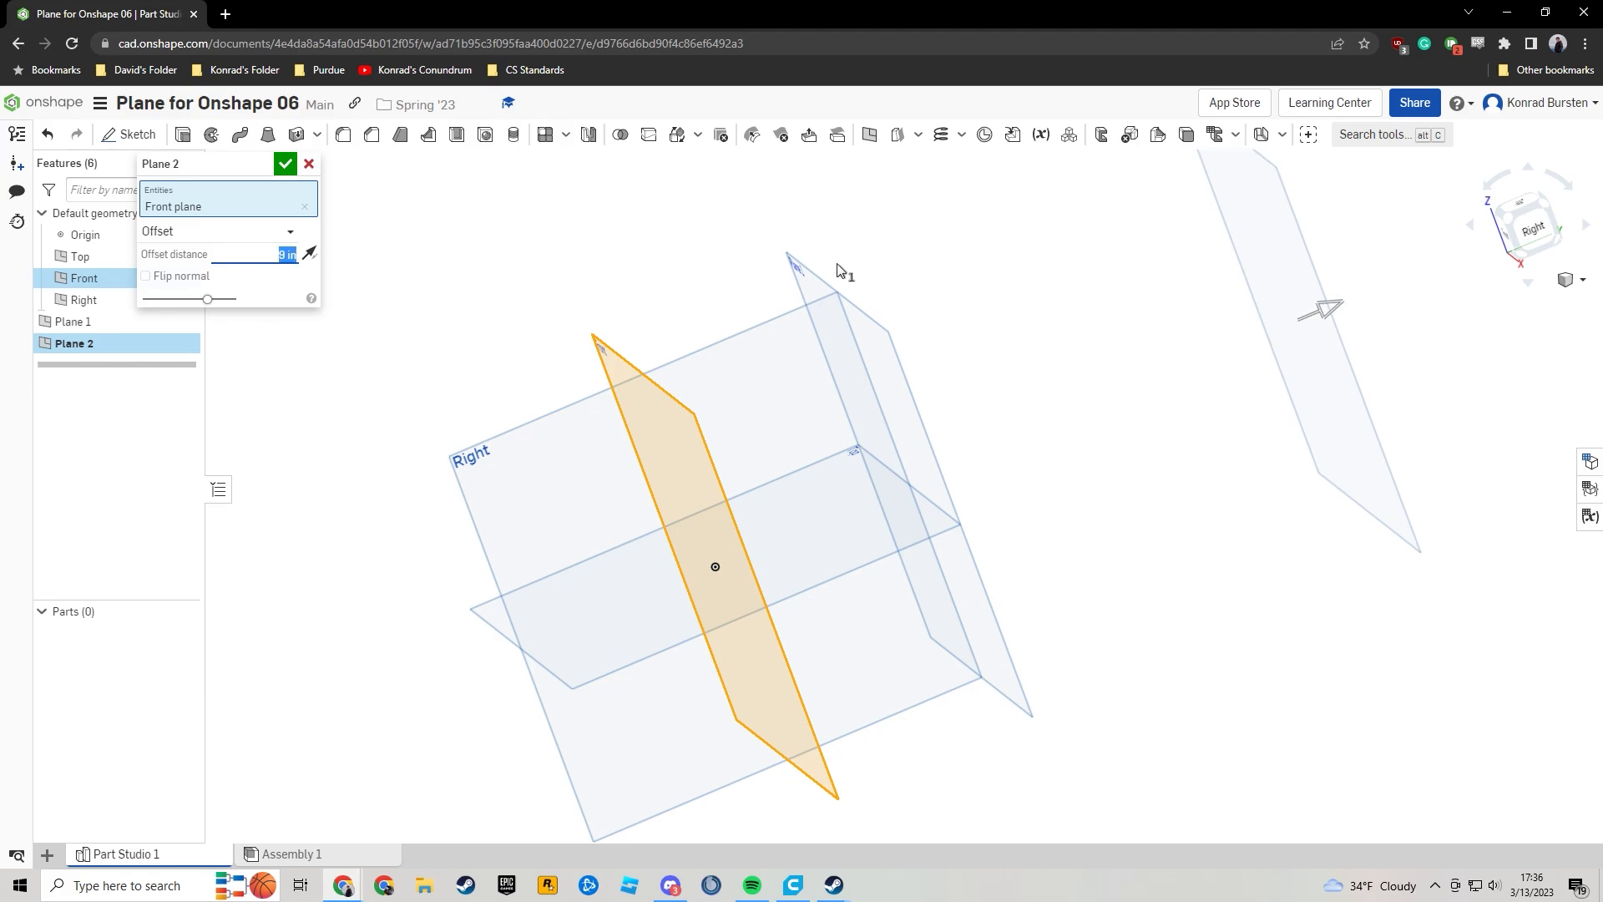
type("8")
key("Return")
key("Return")
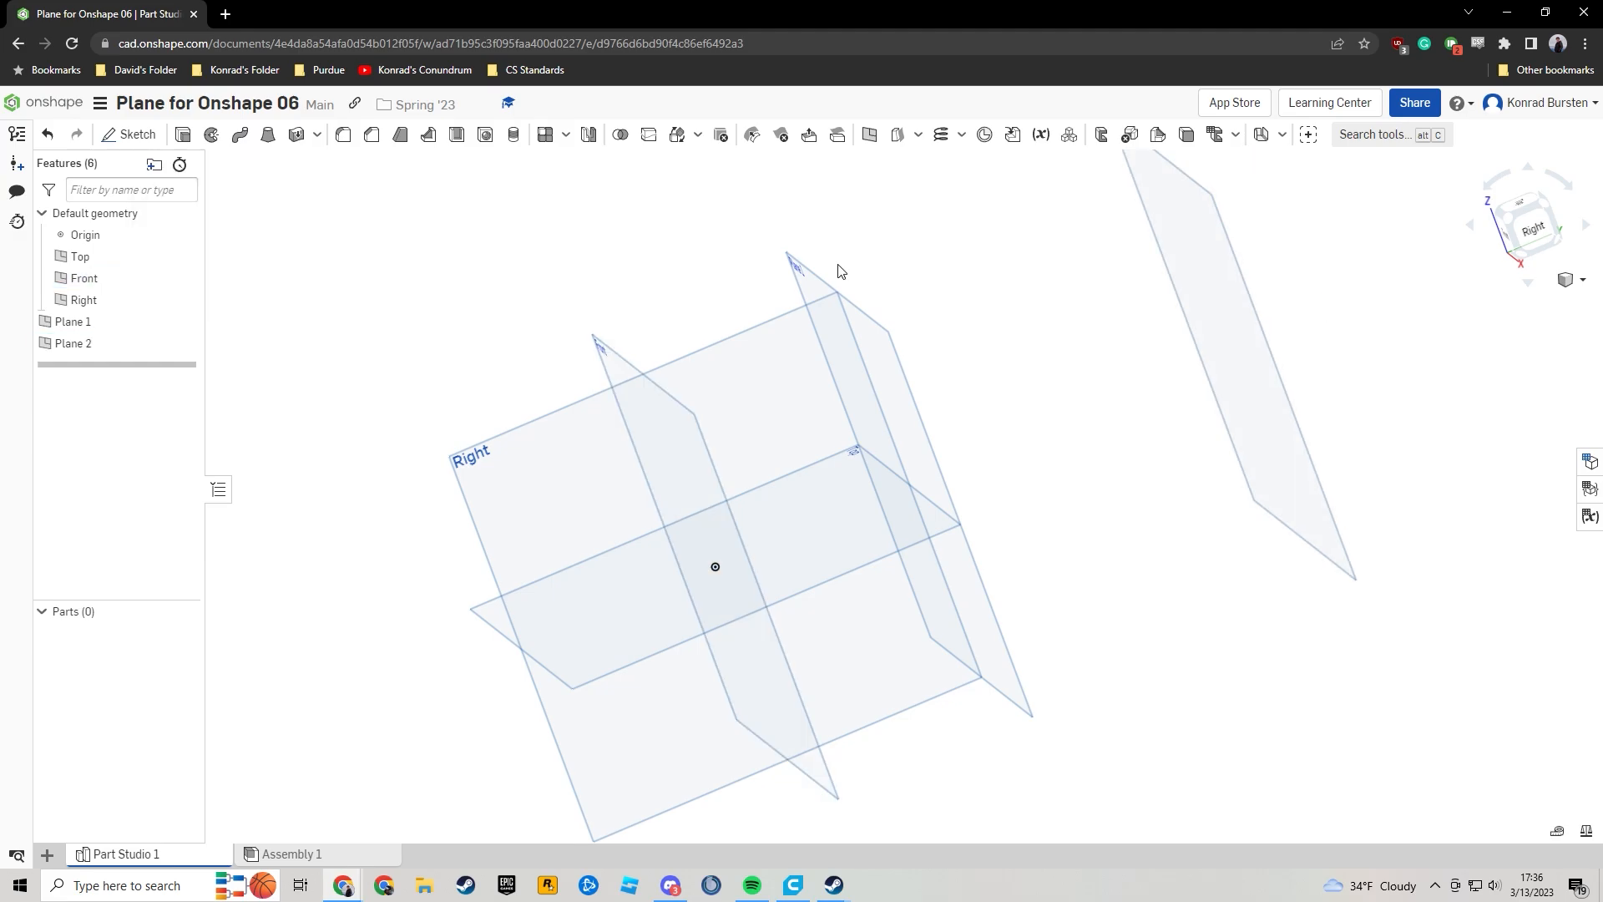
Start a sketch on the Front plane, viewed straight on, and draw a circle about 1.24 in across centred on the origin.
key("shift+7")
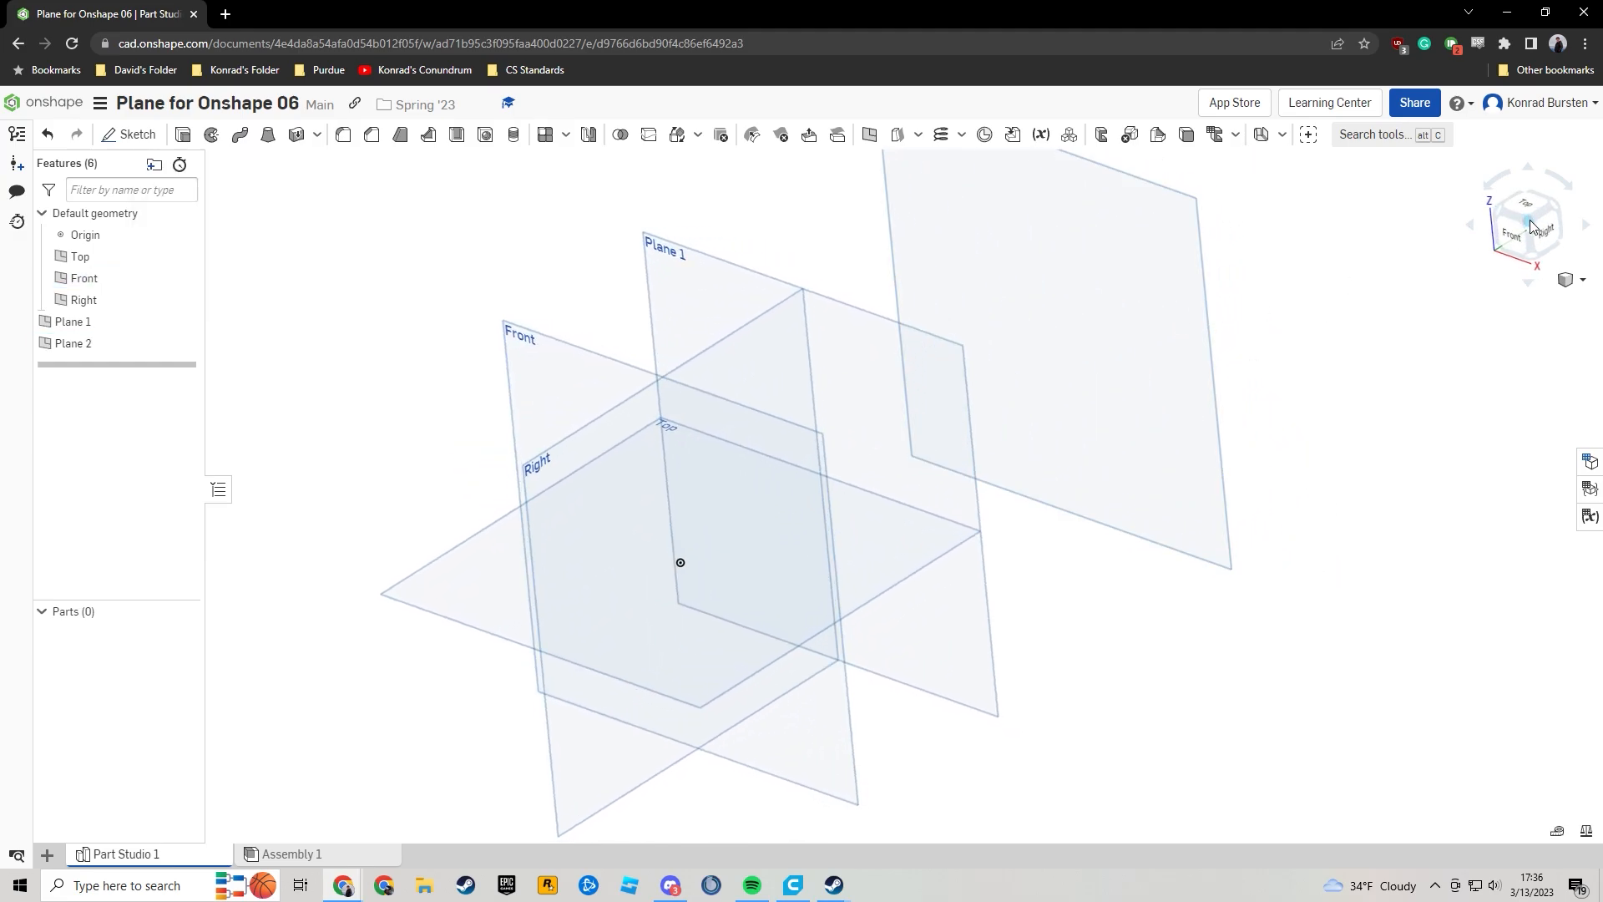
left_click(1530, 226)
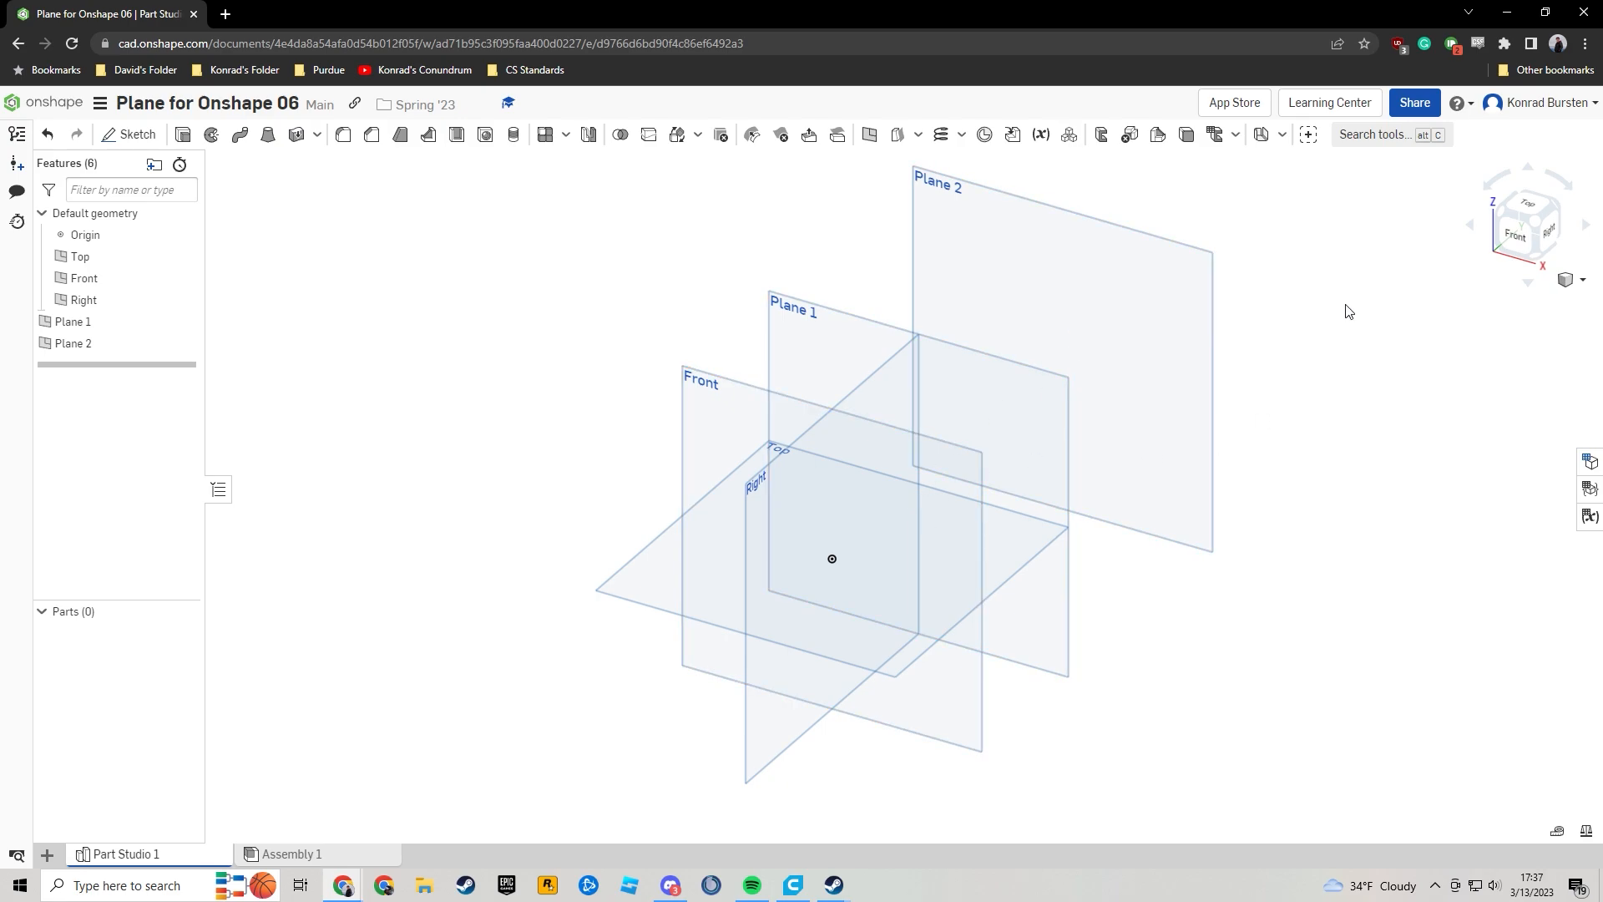
left_click(928, 484)
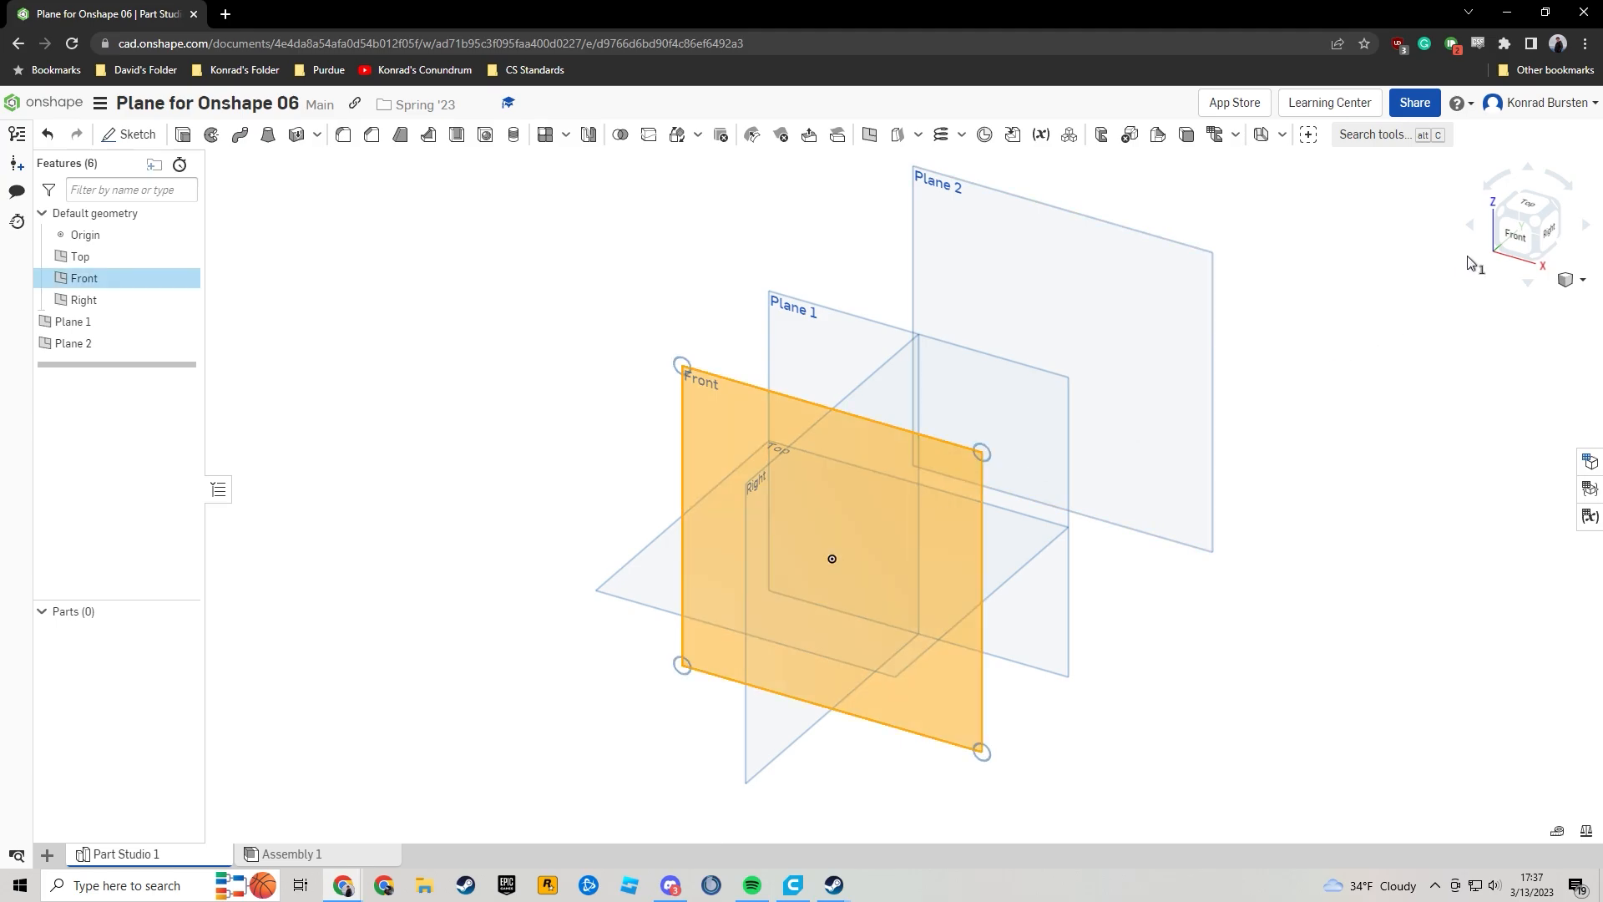
left_click(1518, 238)
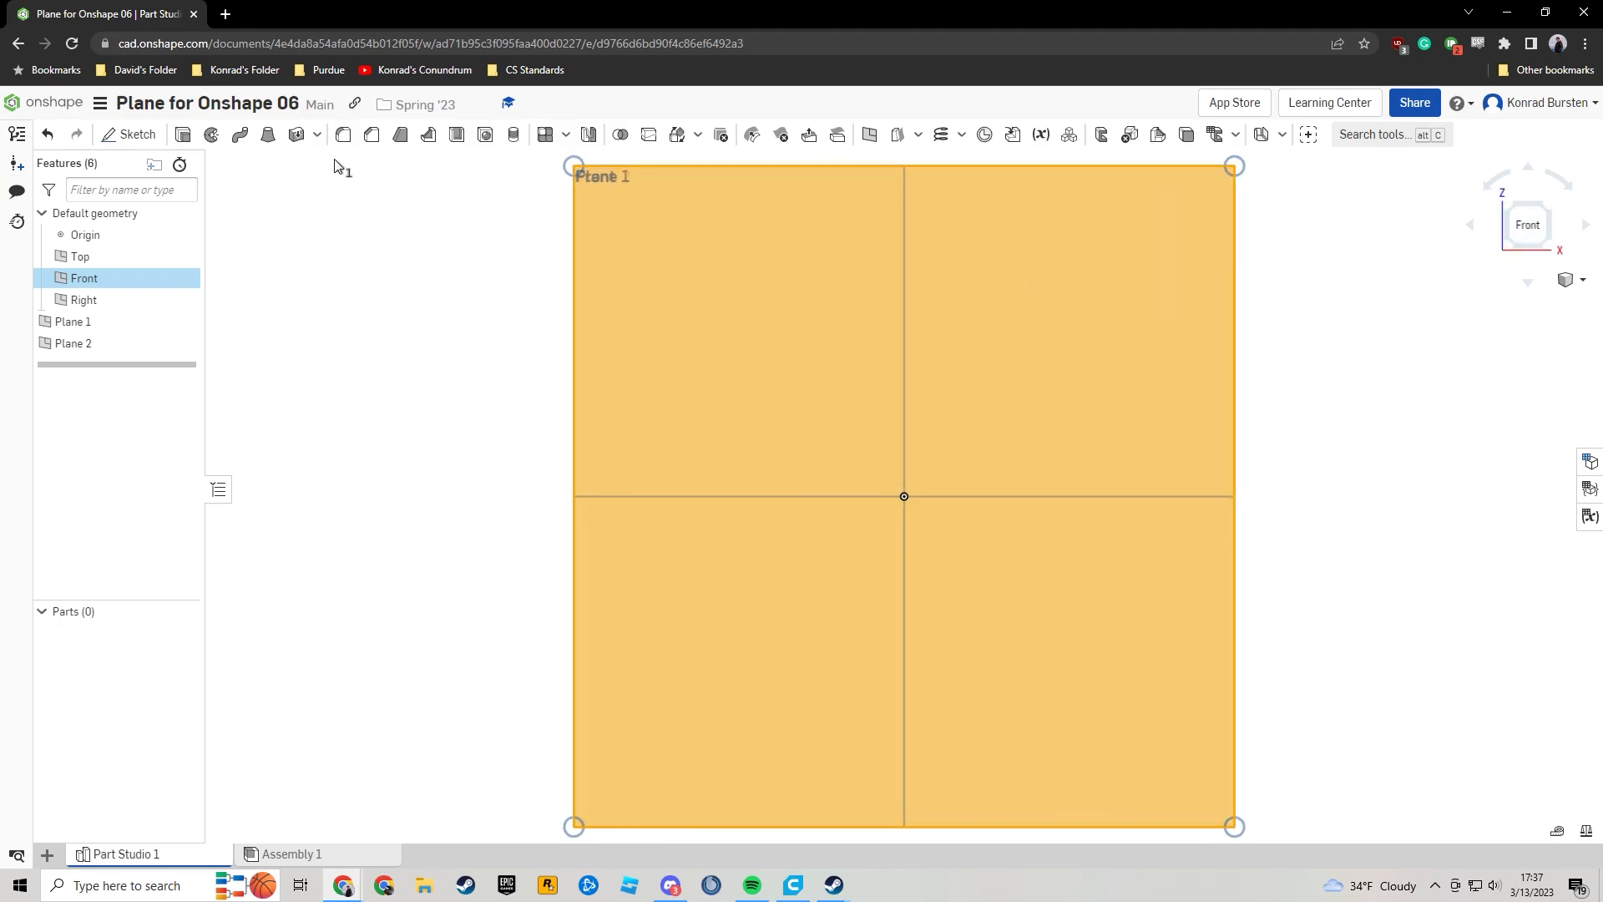
left_click(135, 135)
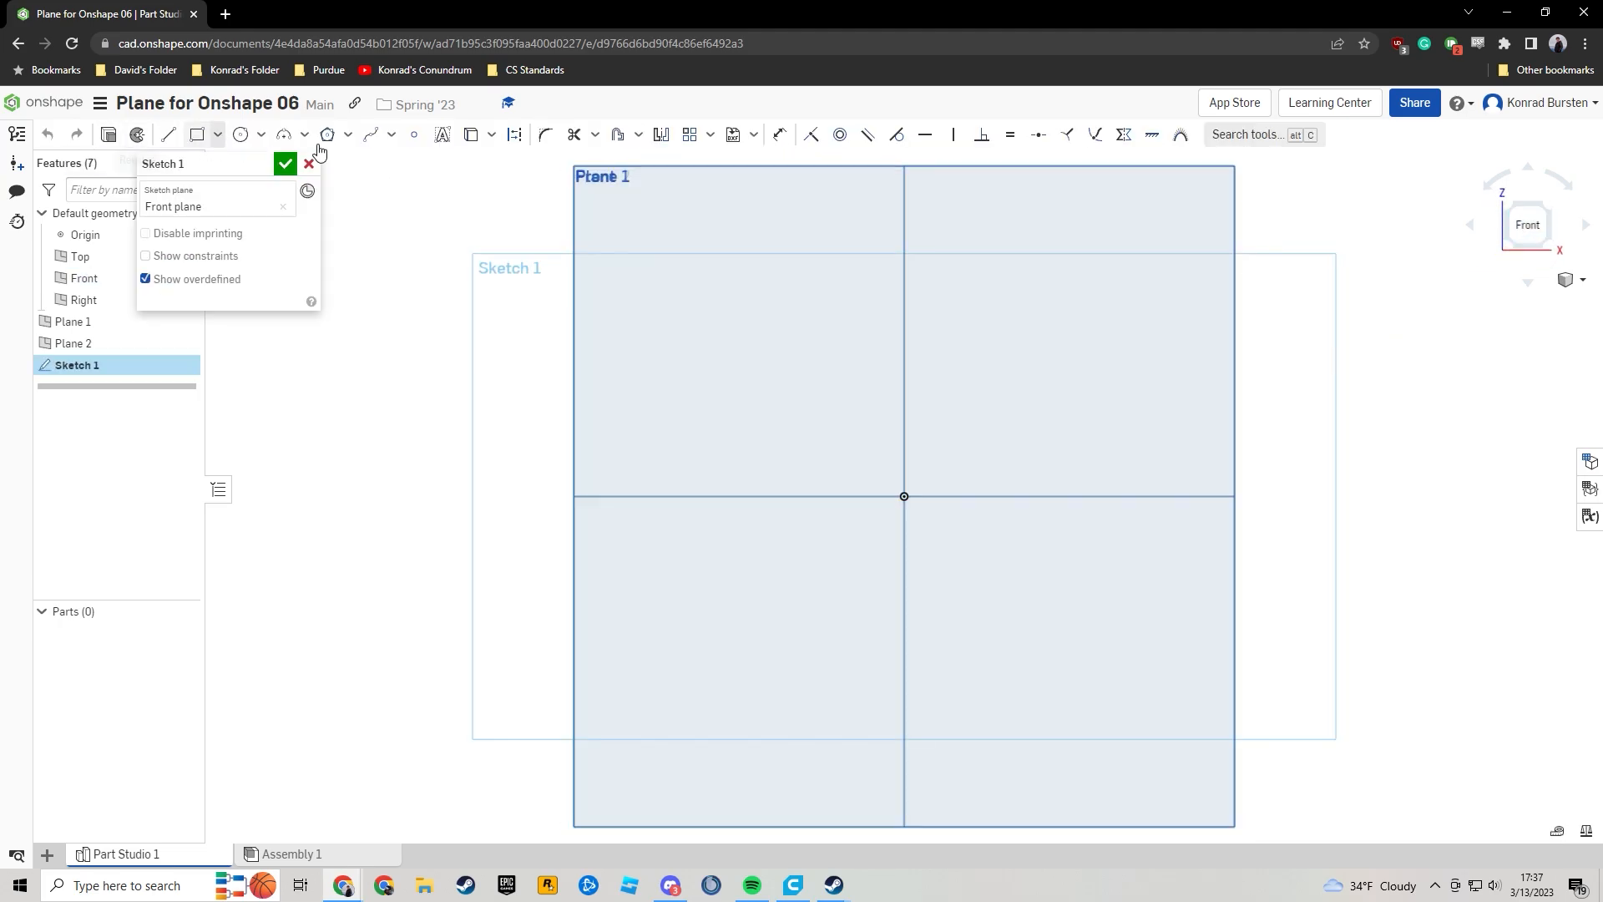
left_click(240, 135)
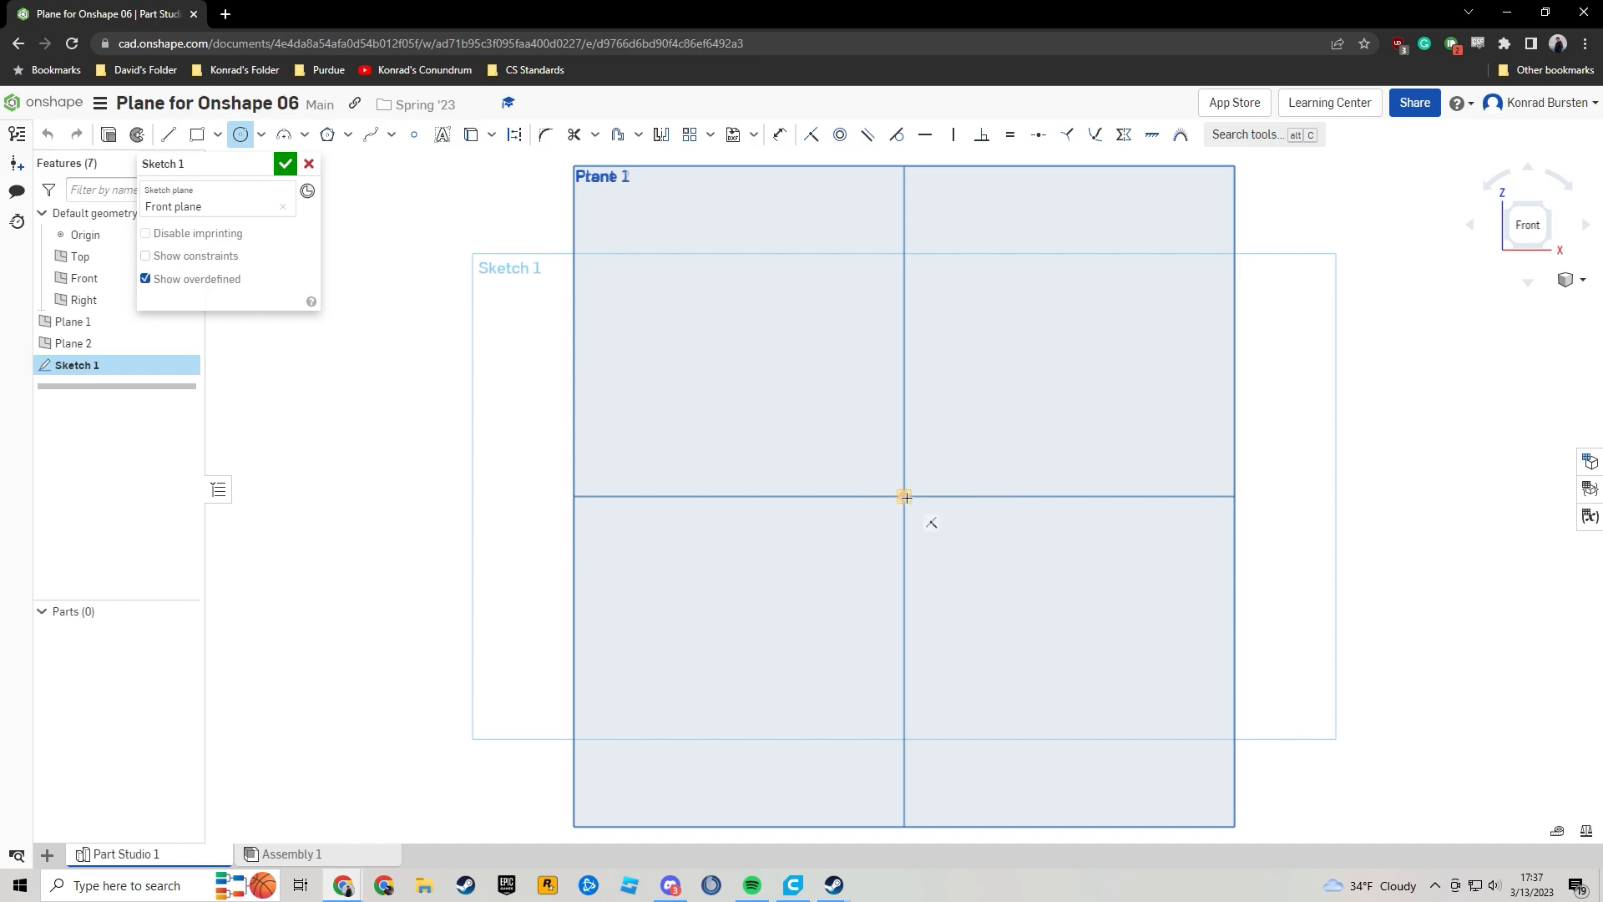
left_click(905, 496)
left_click(952, 544)
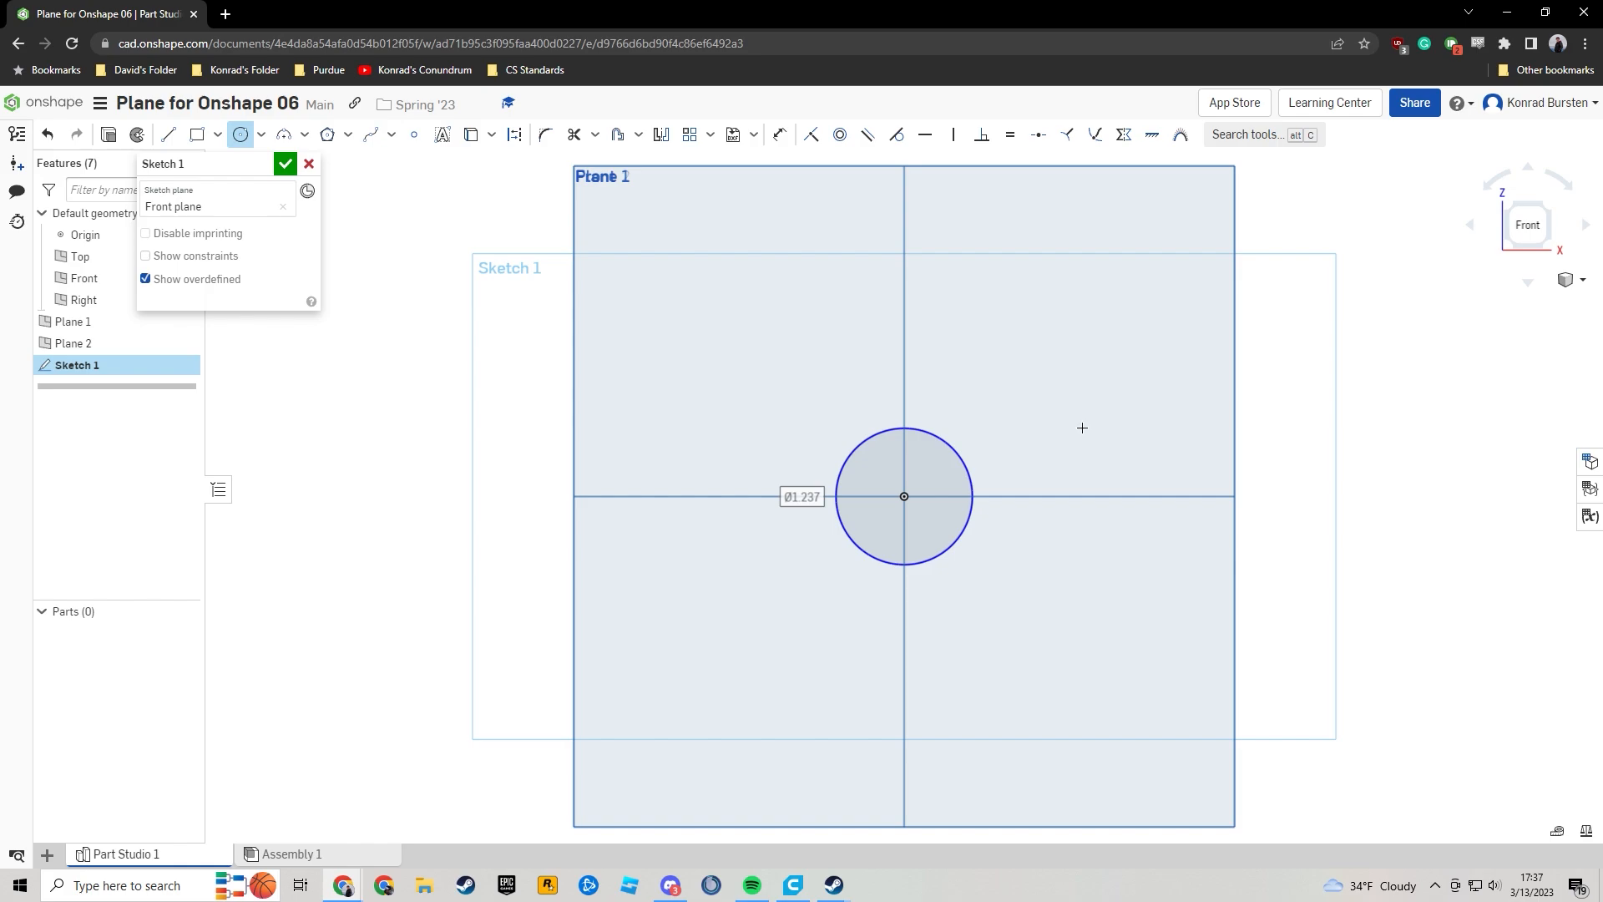
Dimension the circle's diameter as 1 in and finish the sketch.
key("u")
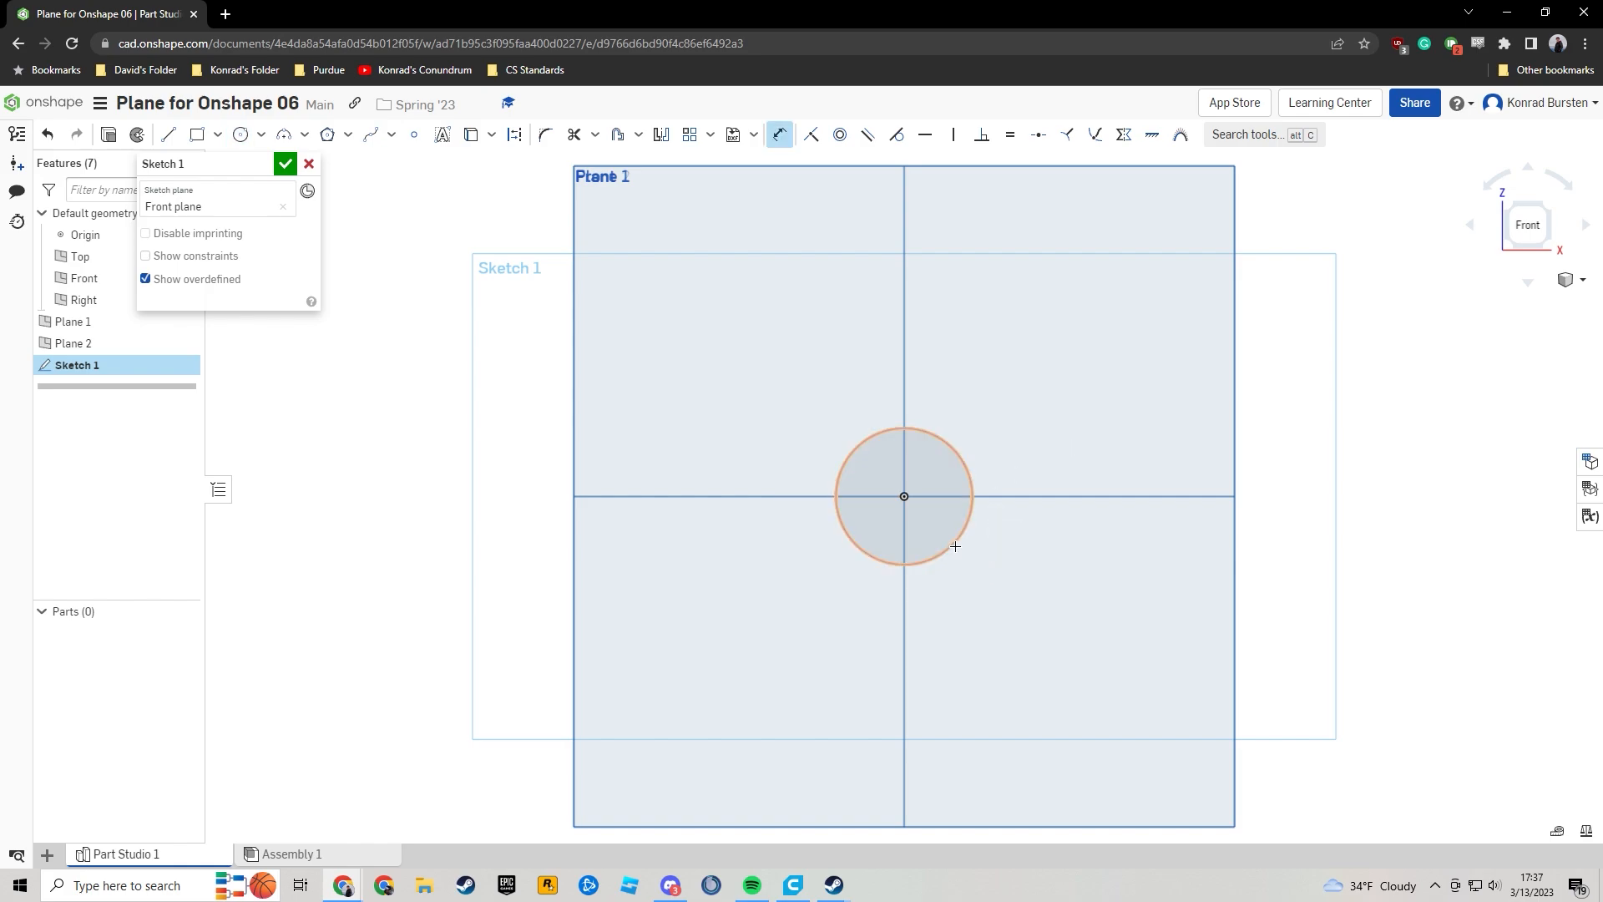
left_click(955, 546)
left_click(1057, 558)
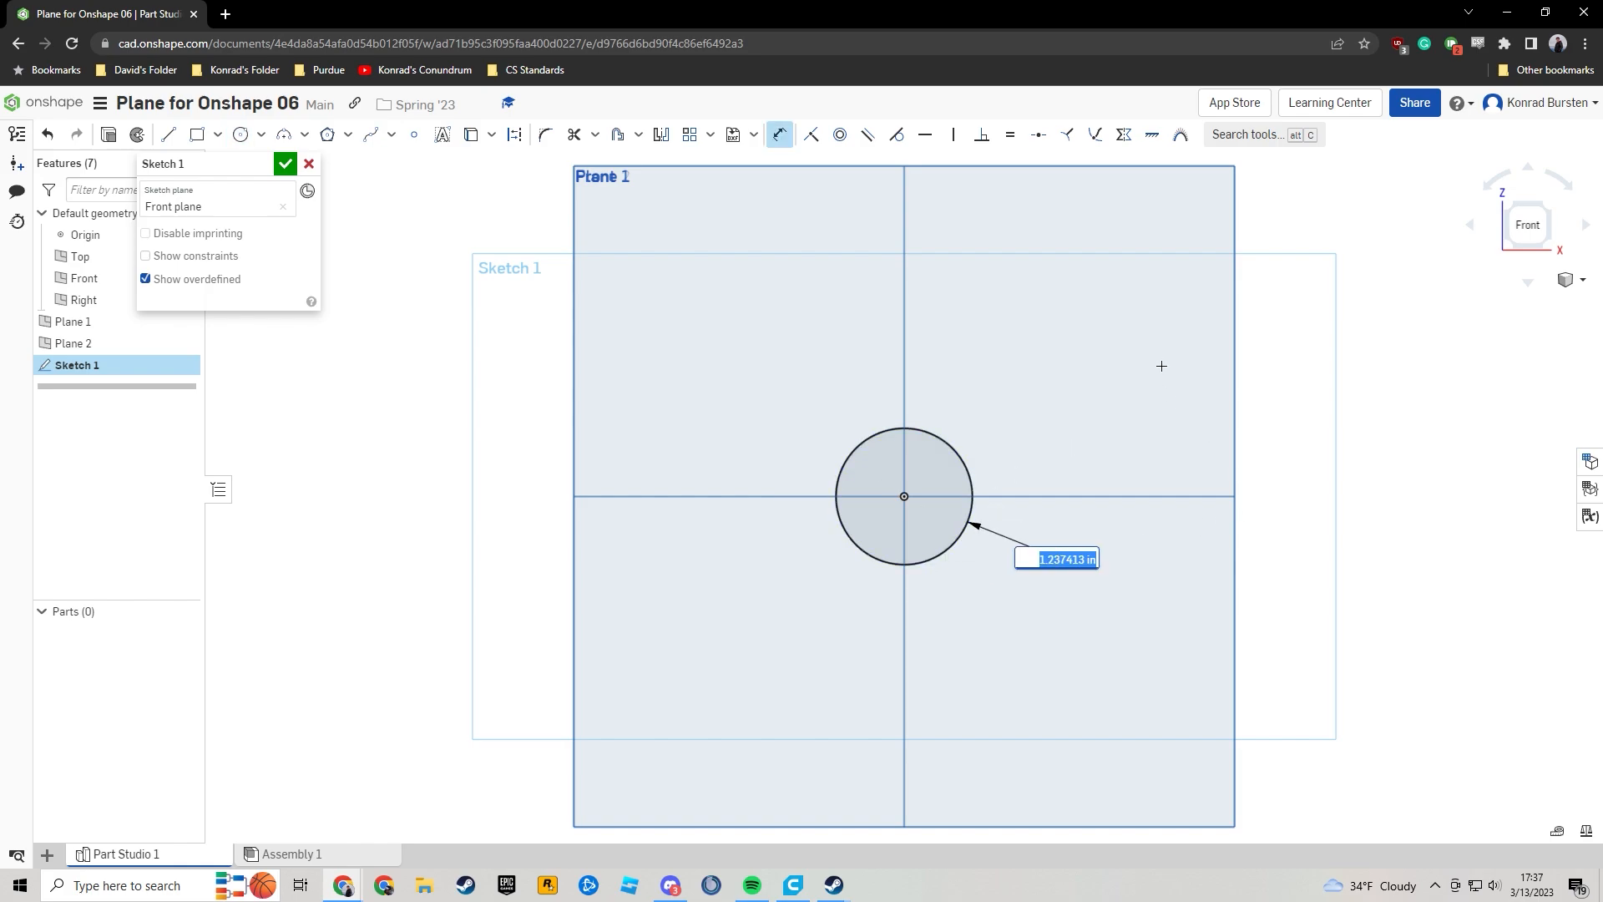
type("1")
key("Return")
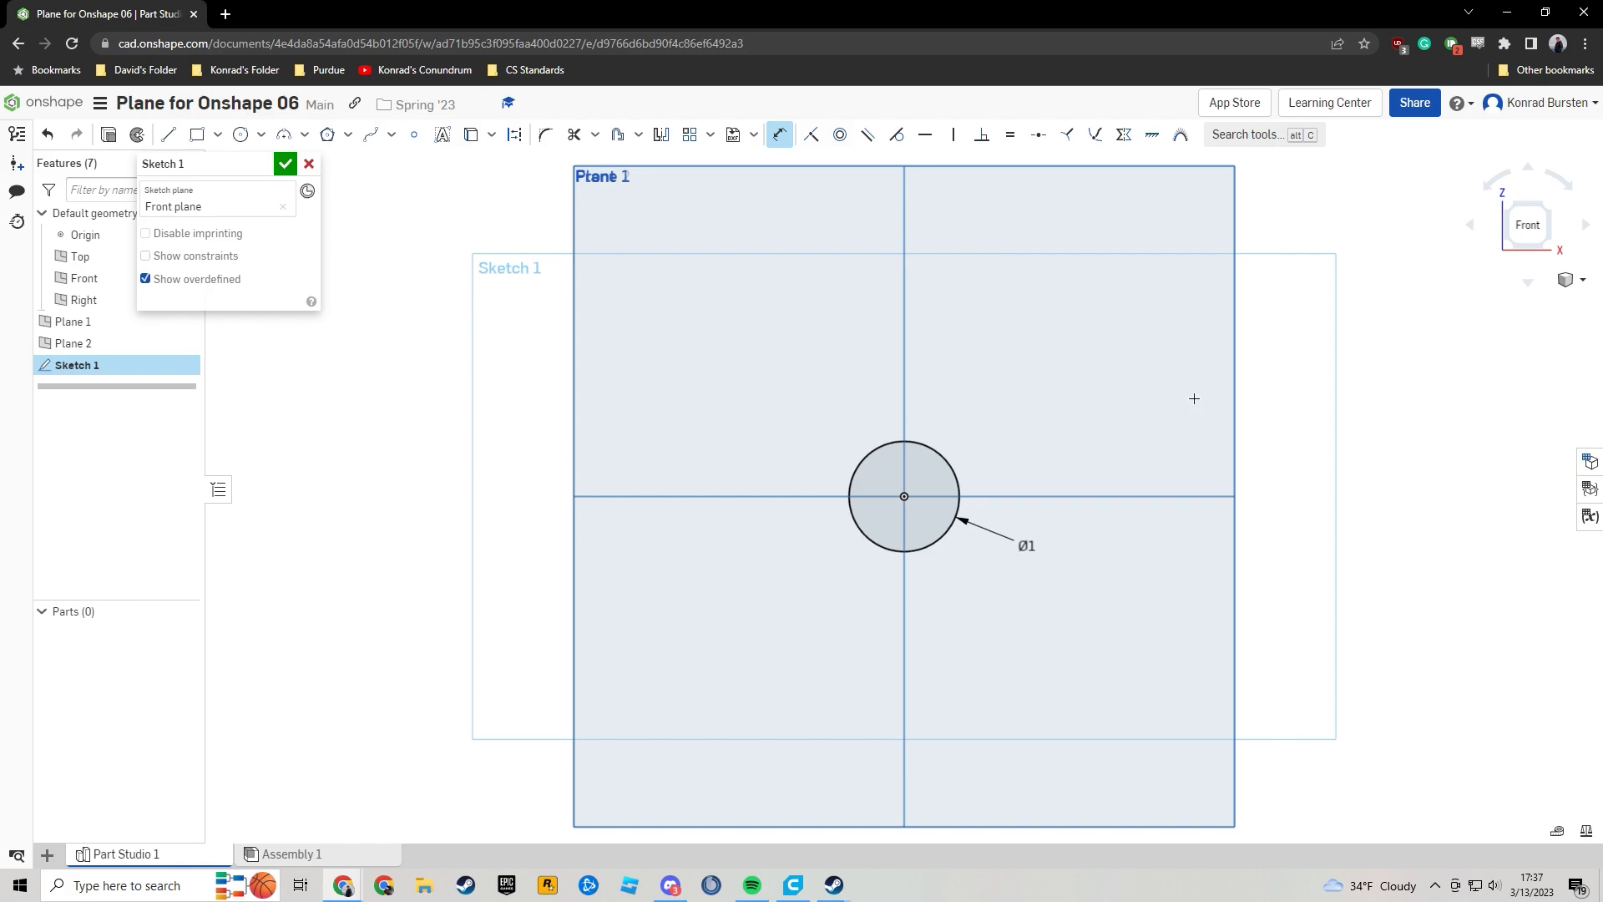
left_click(286, 164)
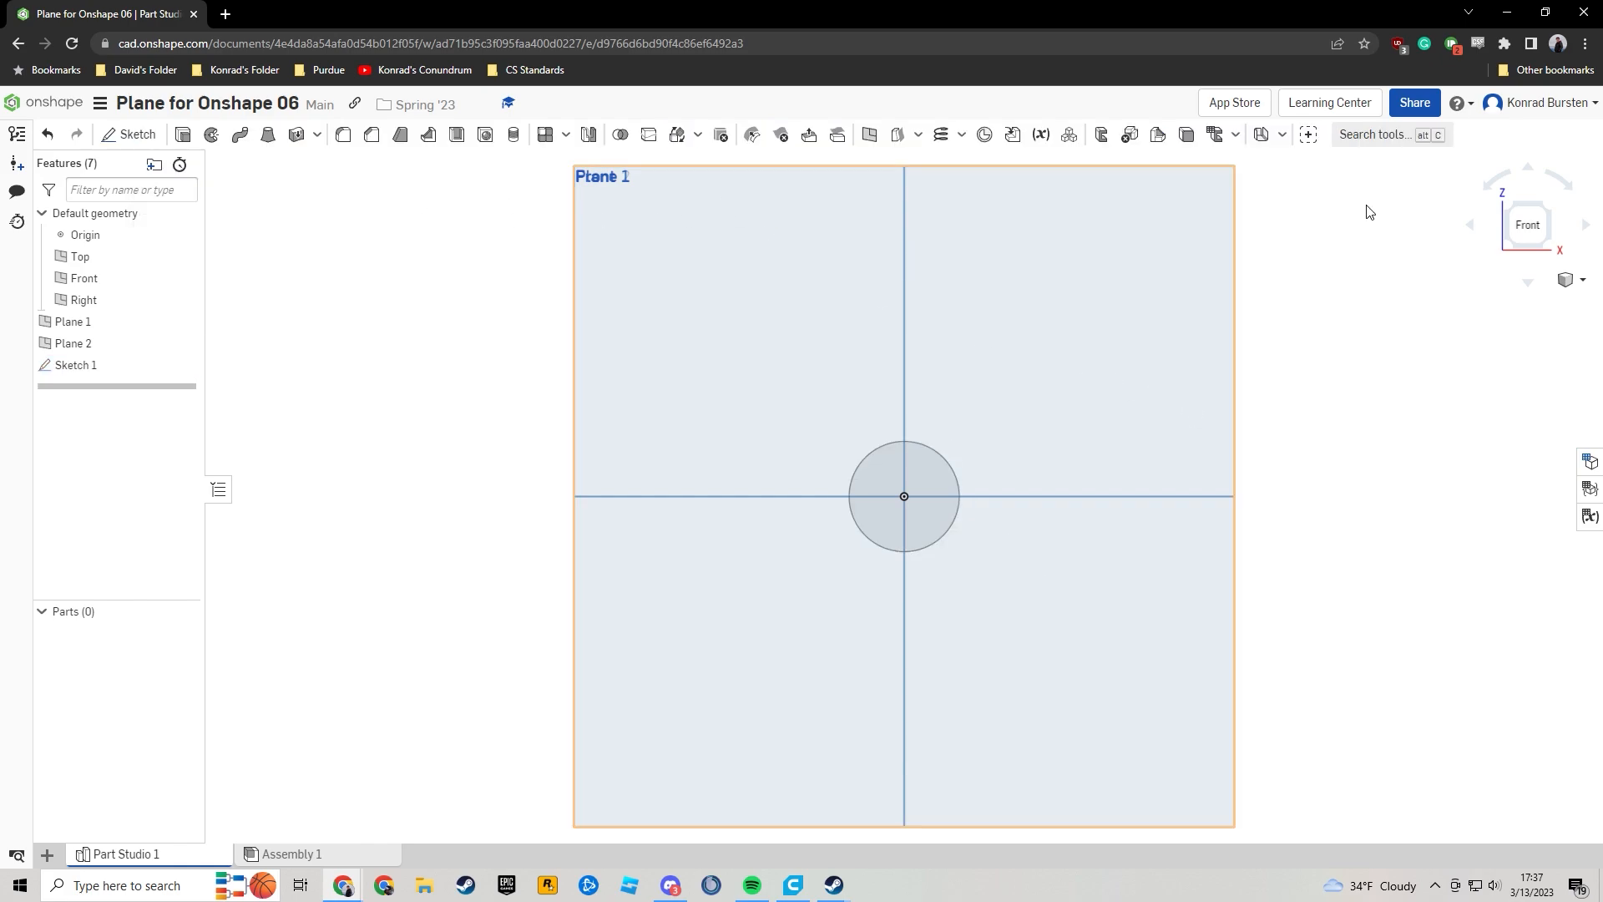
Start a new sketch on Plane 1 and view it straight on.
left_click(1549, 215)
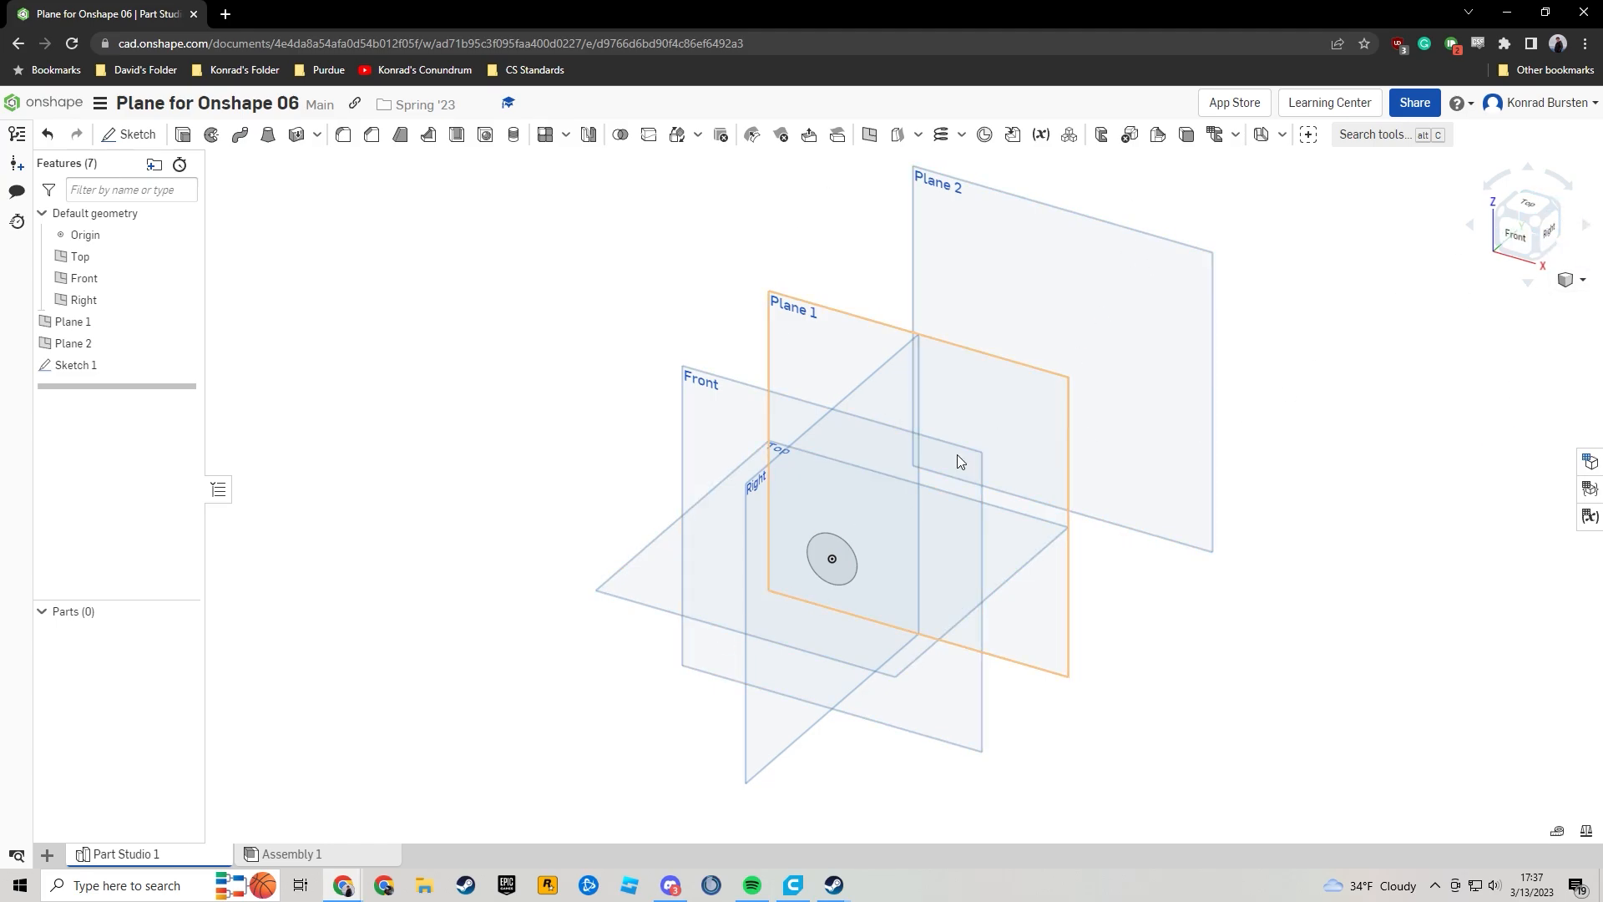
left_click(985, 419)
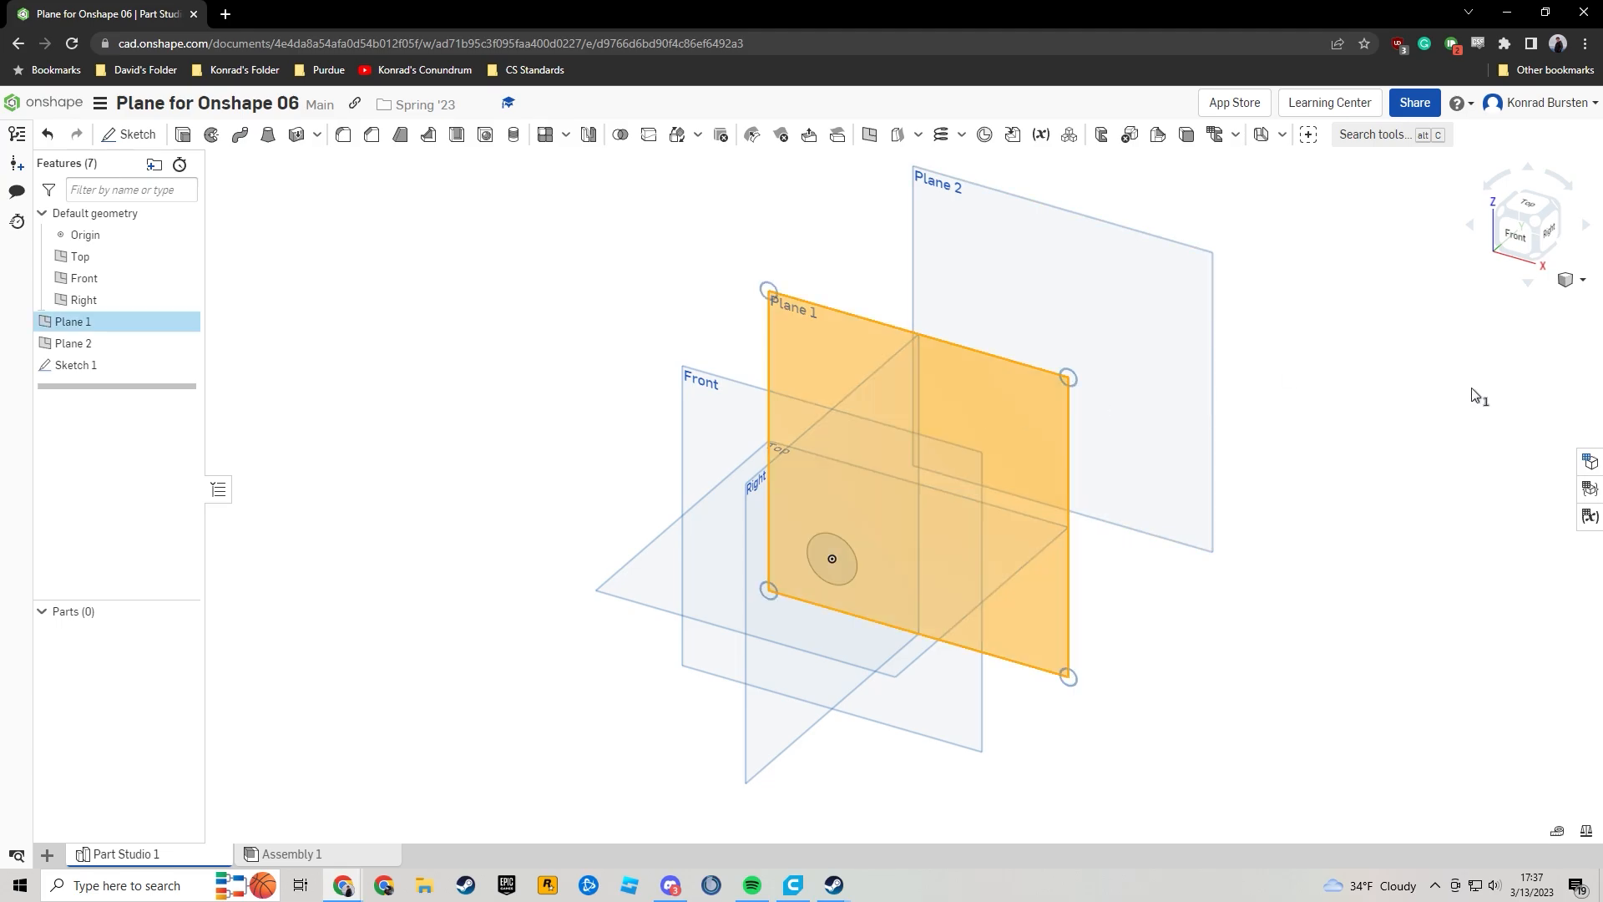
left_click(121, 134)
key("n")
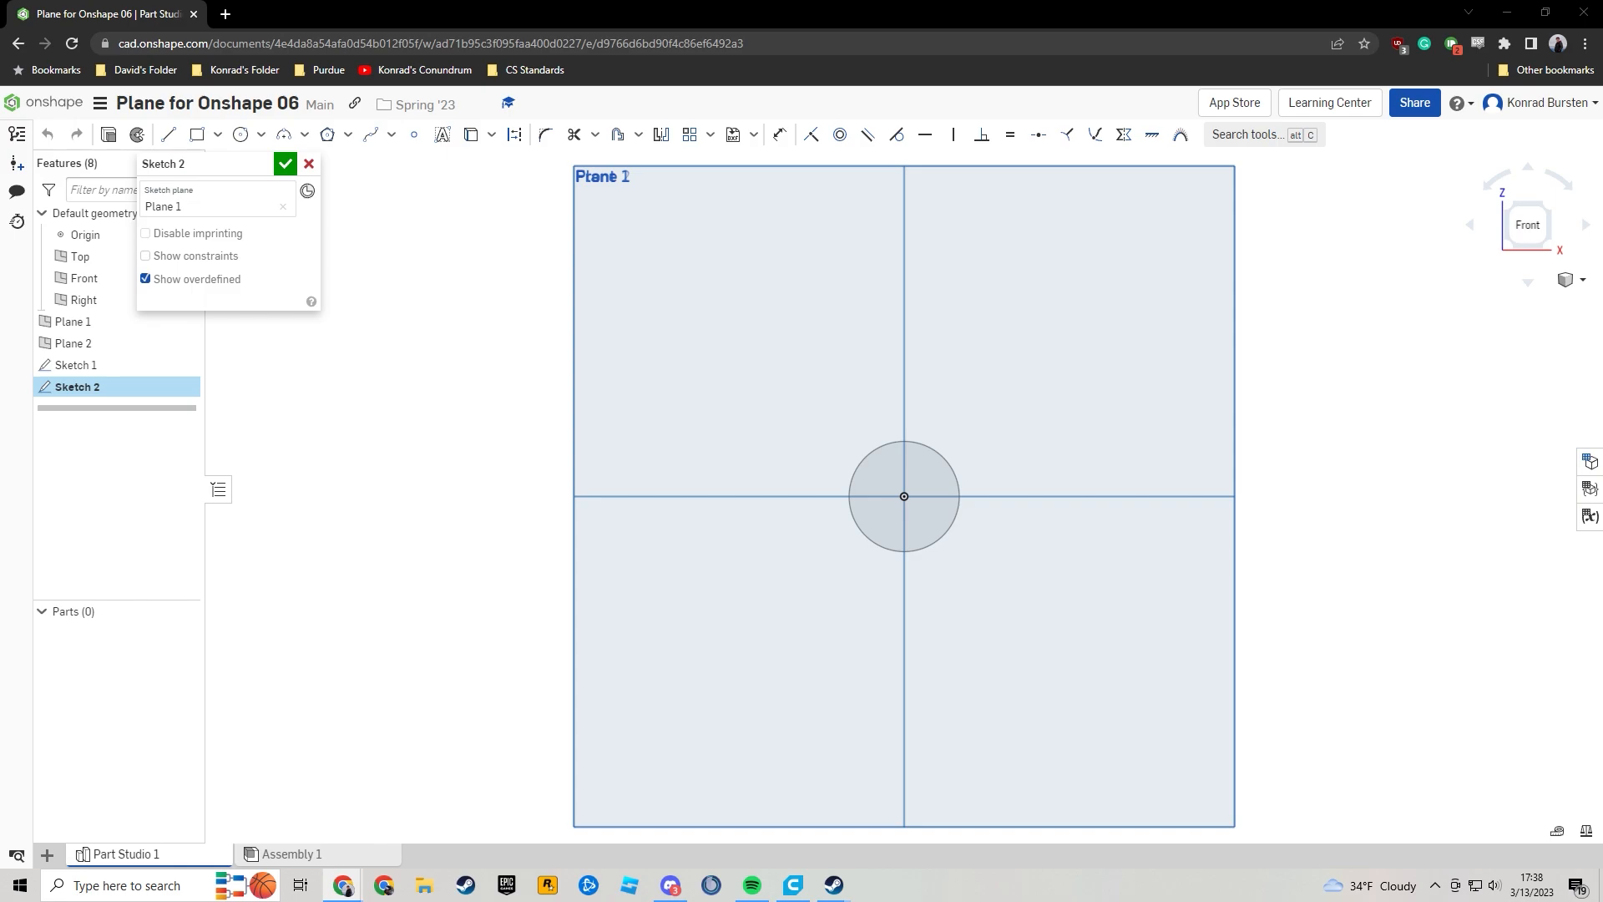
Look at the jet aircraft reference photo IMG_4668.jpg for the fuselage shape, and return to the part studio.
left_click_drag(1602, 267, 603, 27)
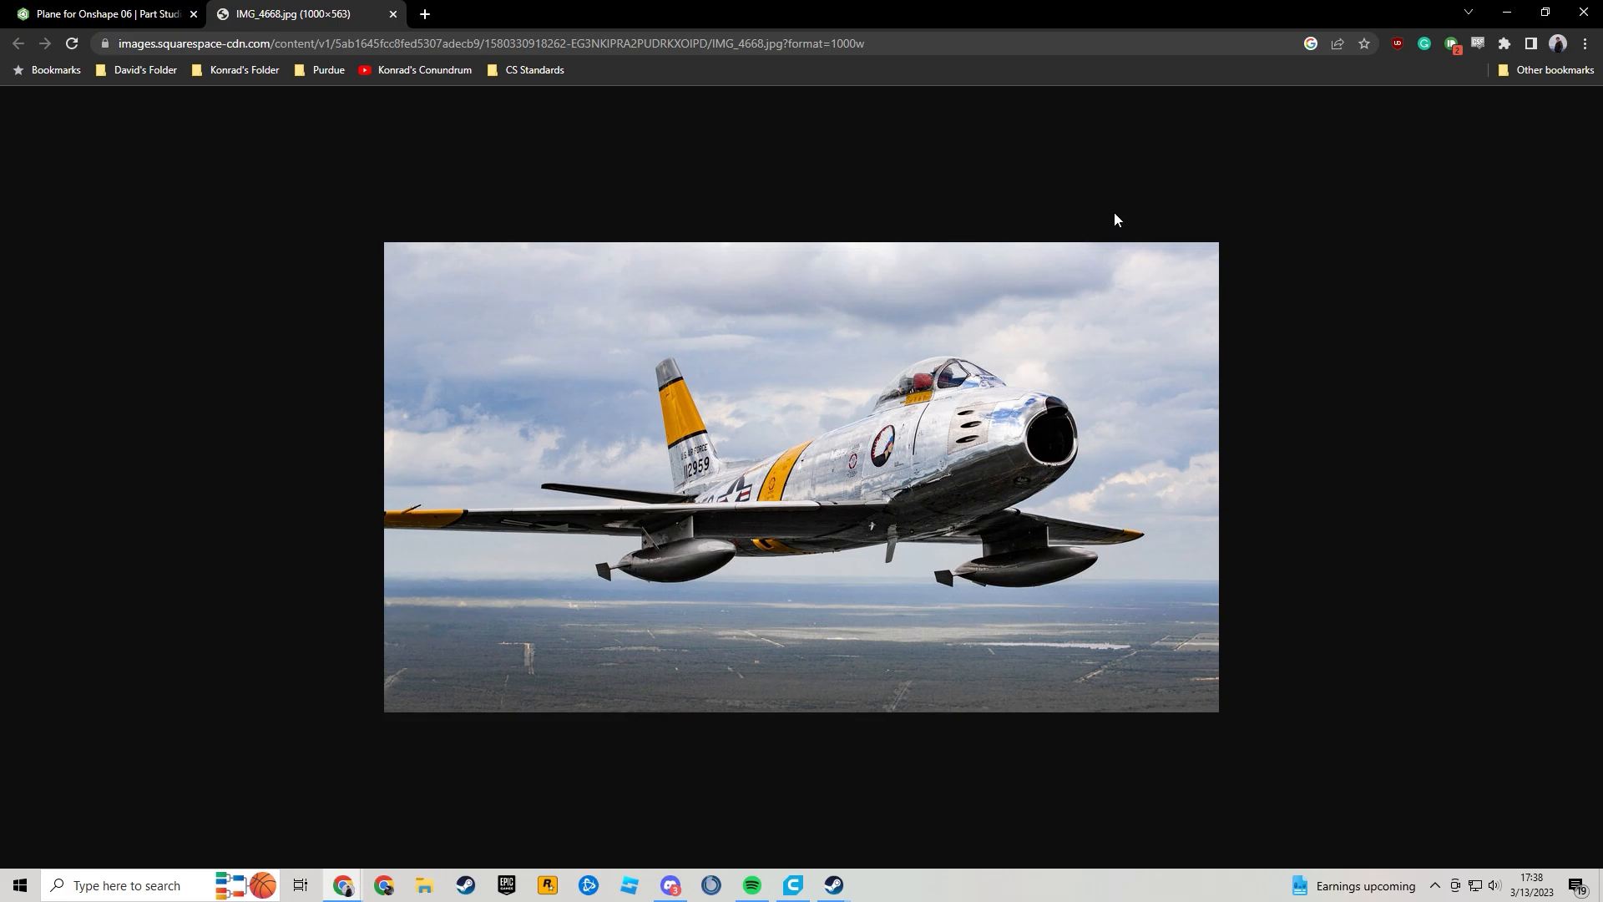
left_click(66, 18)
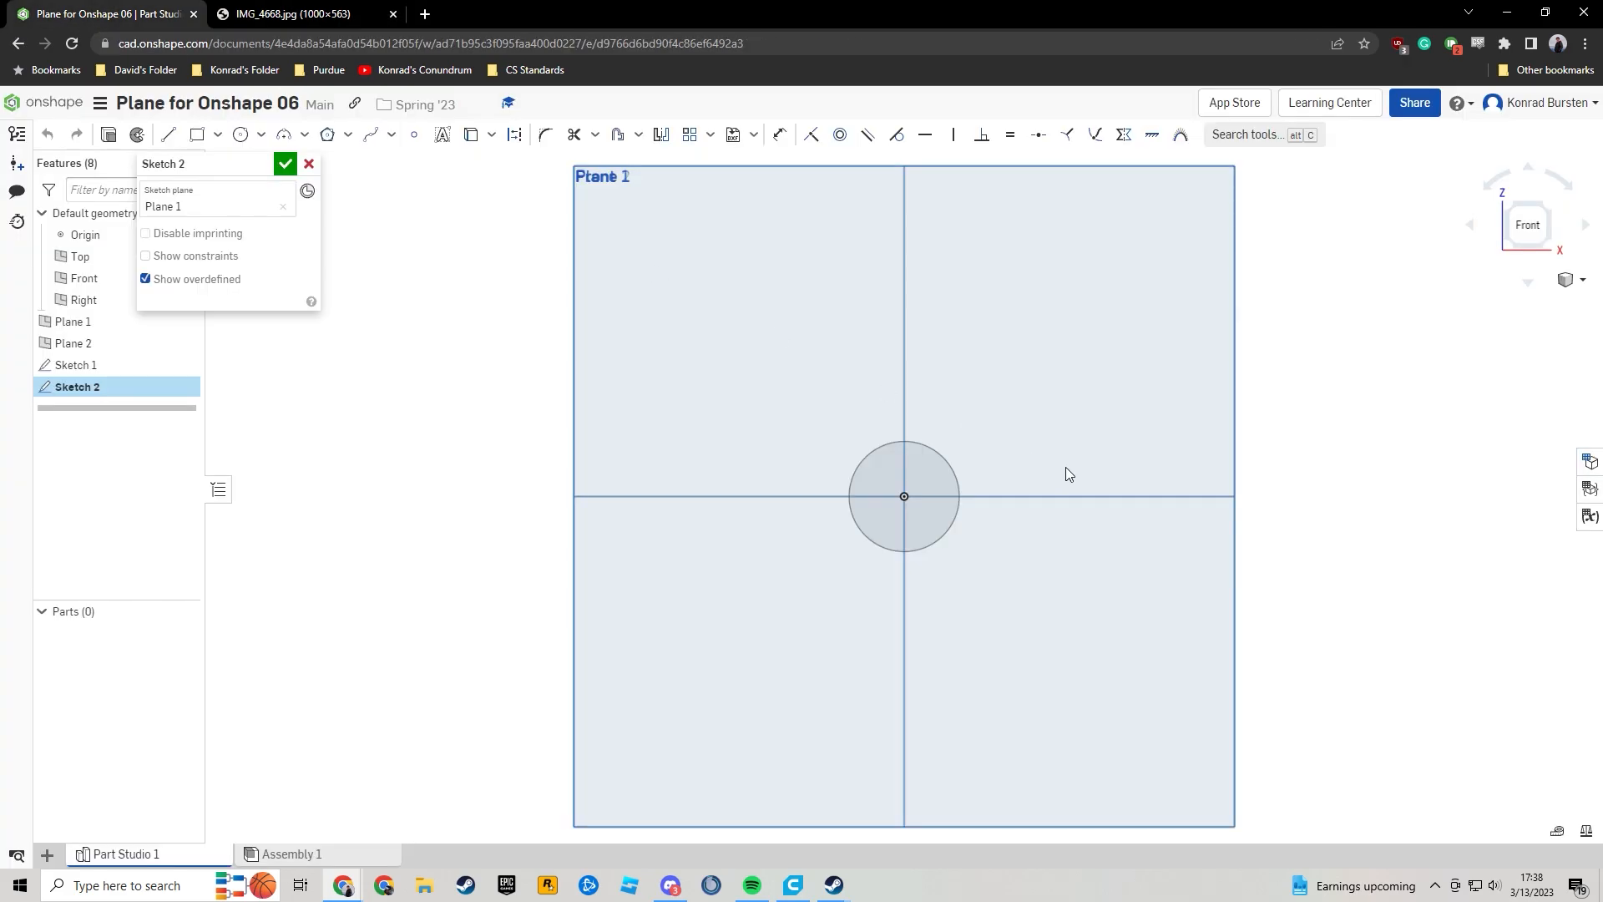
Draw a circle about 1.17 in across on Plane 1, centred directly above the origin.
left_click(240, 134)
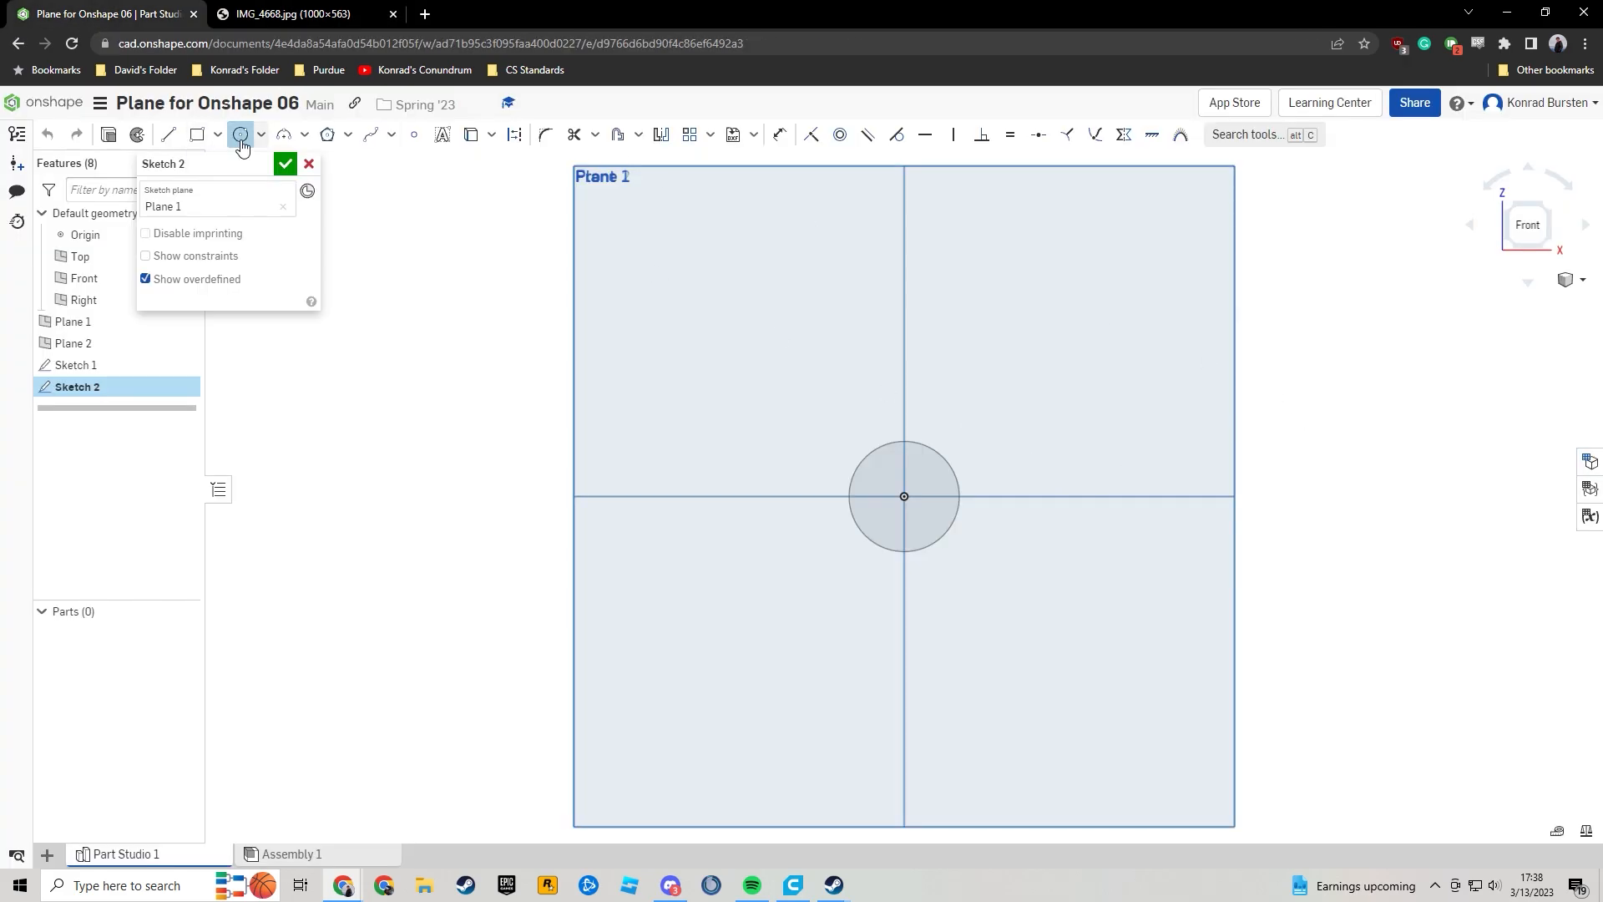
left_click(903, 445)
left_click(905, 418)
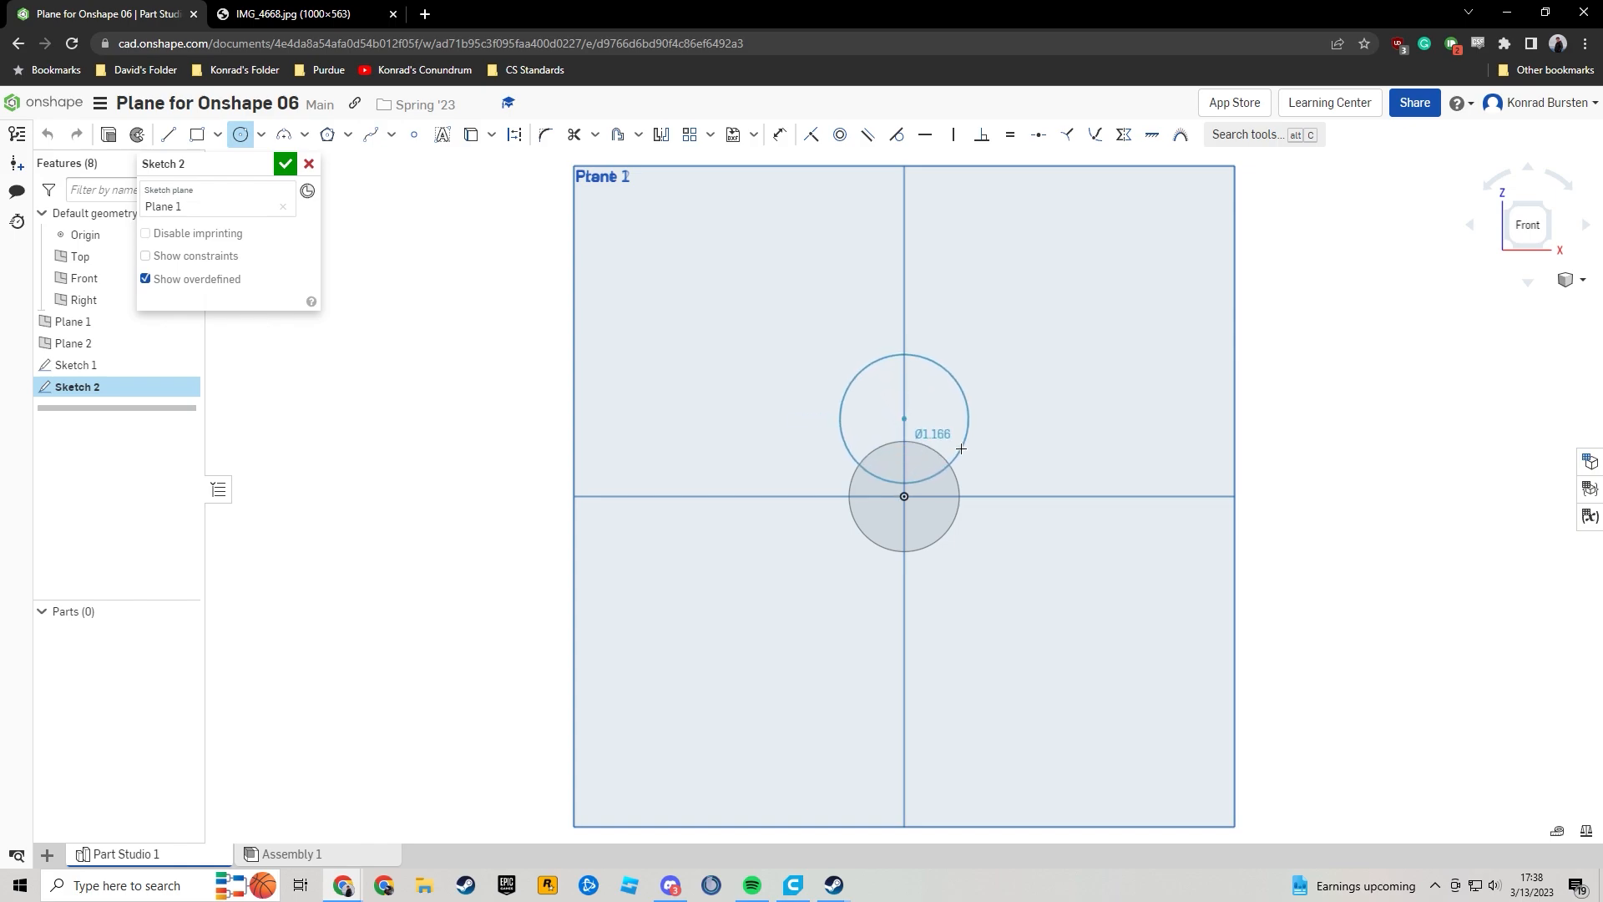
left_click(969, 423)
Dimension the new circle's diameter as 1.5 in.
key("d")
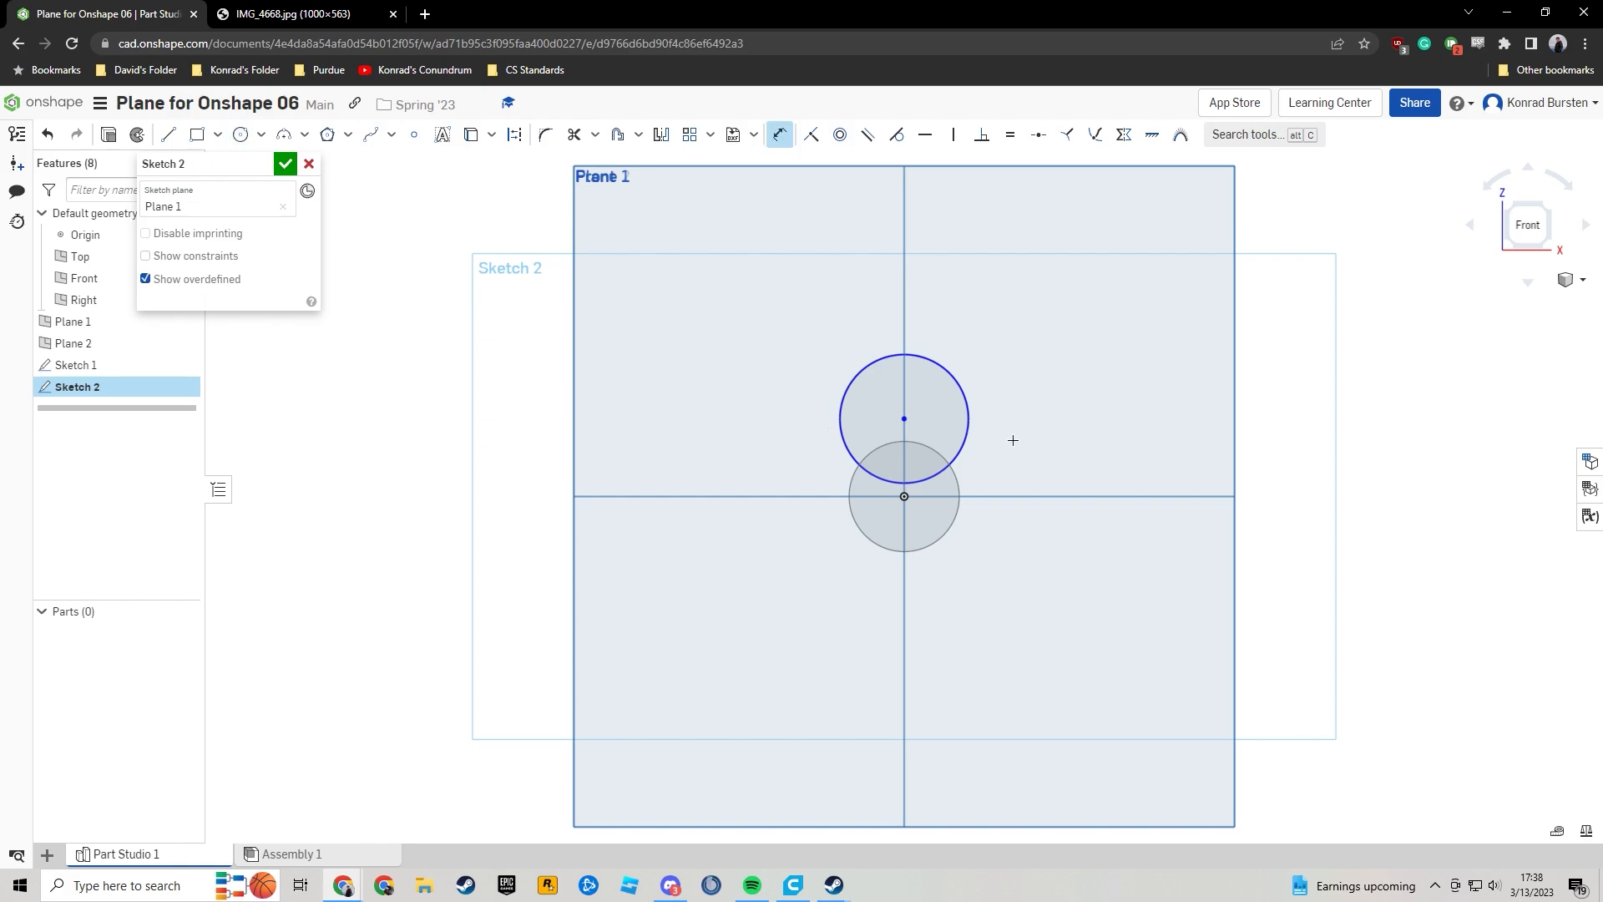
left_click(967, 426)
left_click(1037, 444)
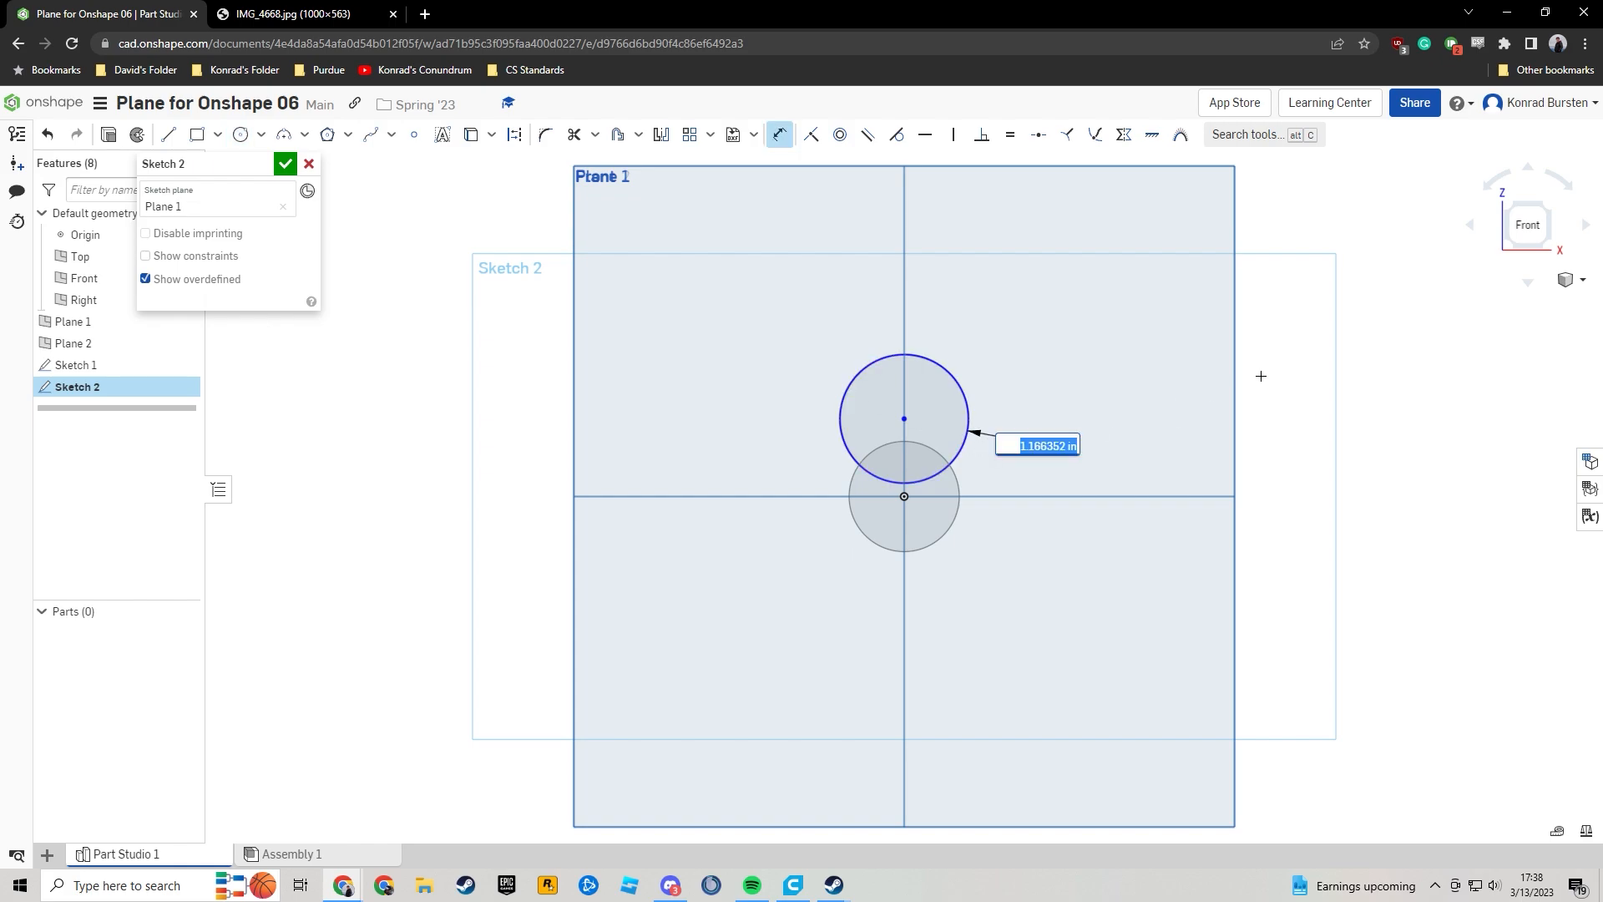
type("1.5")
key("Return")
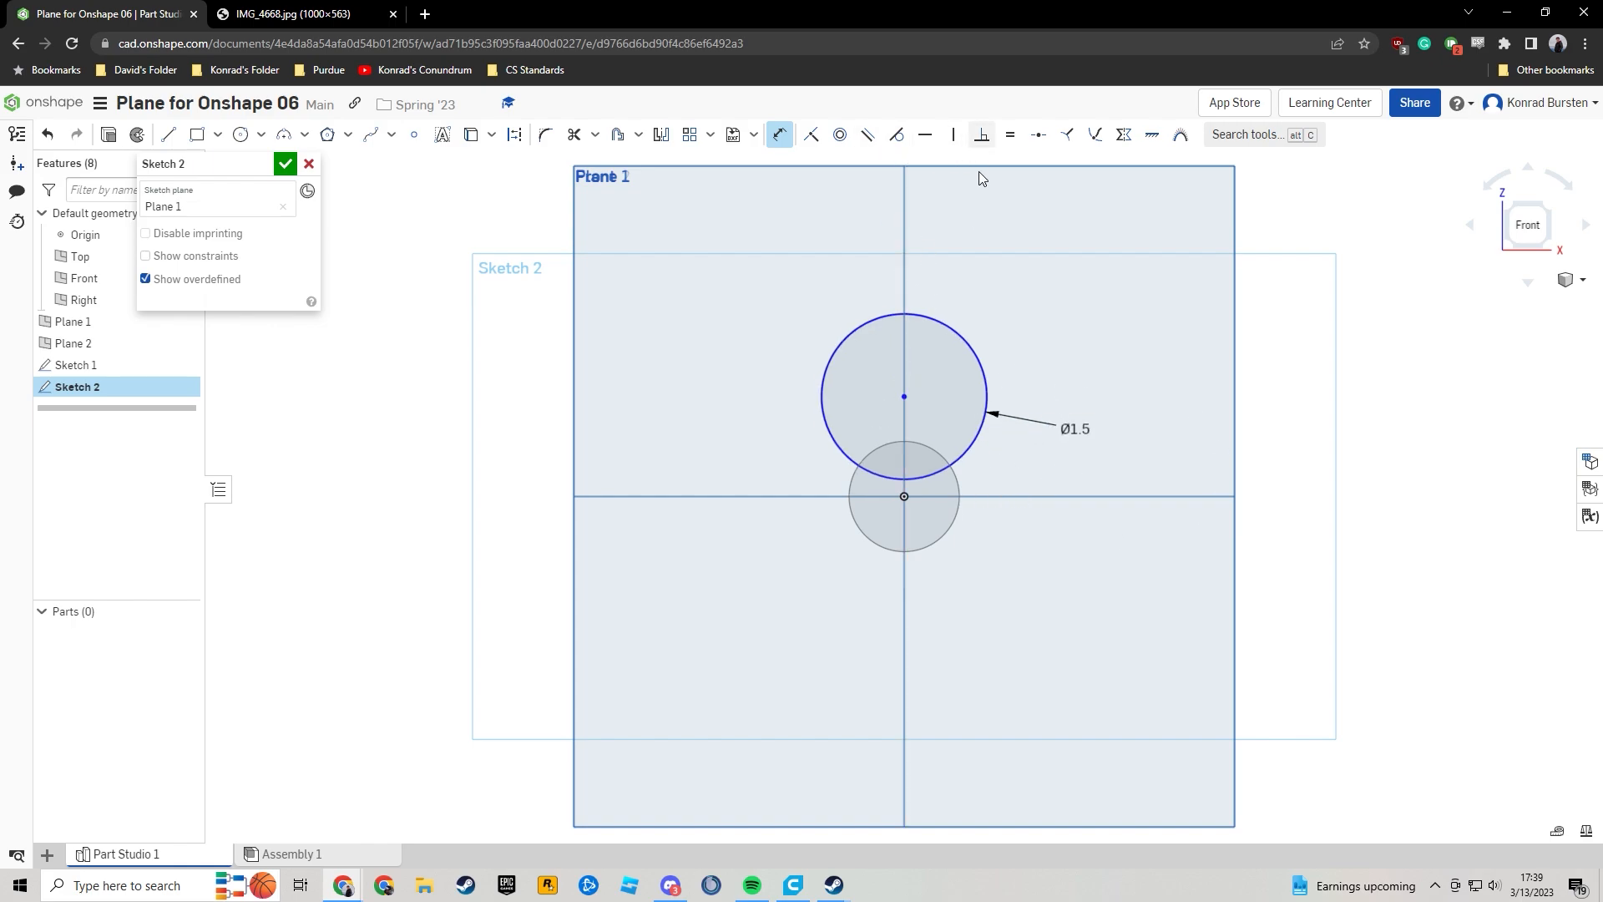
Try a tangent constraint between the 1.5 in circle and the smaller Front-plane circle, and undo it.
left_click(897, 137)
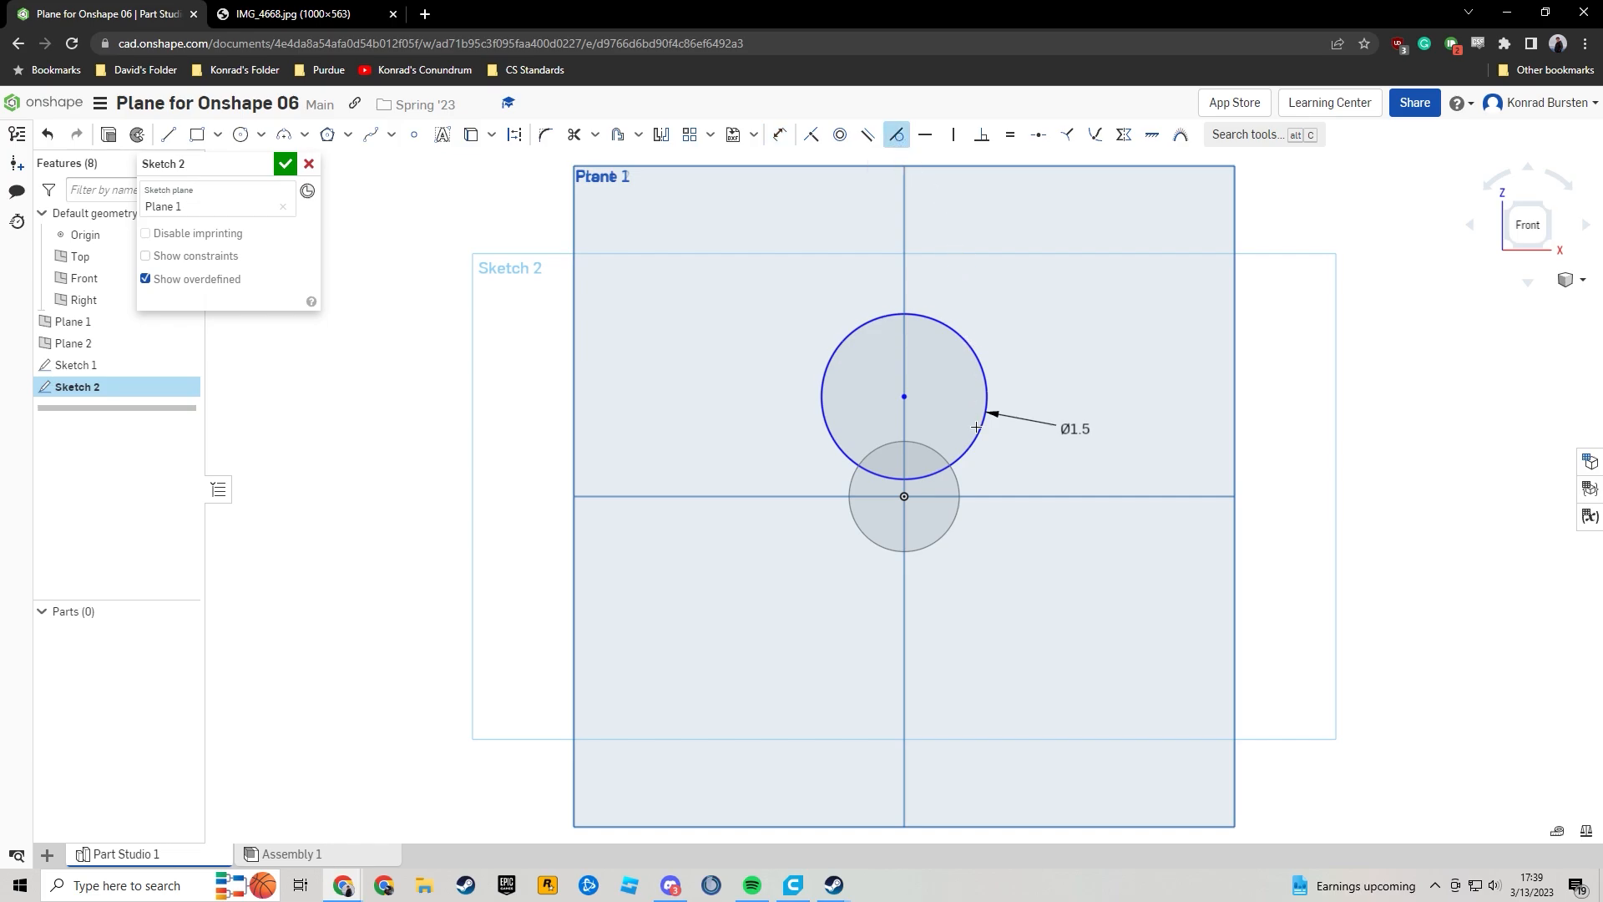
left_click(929, 476)
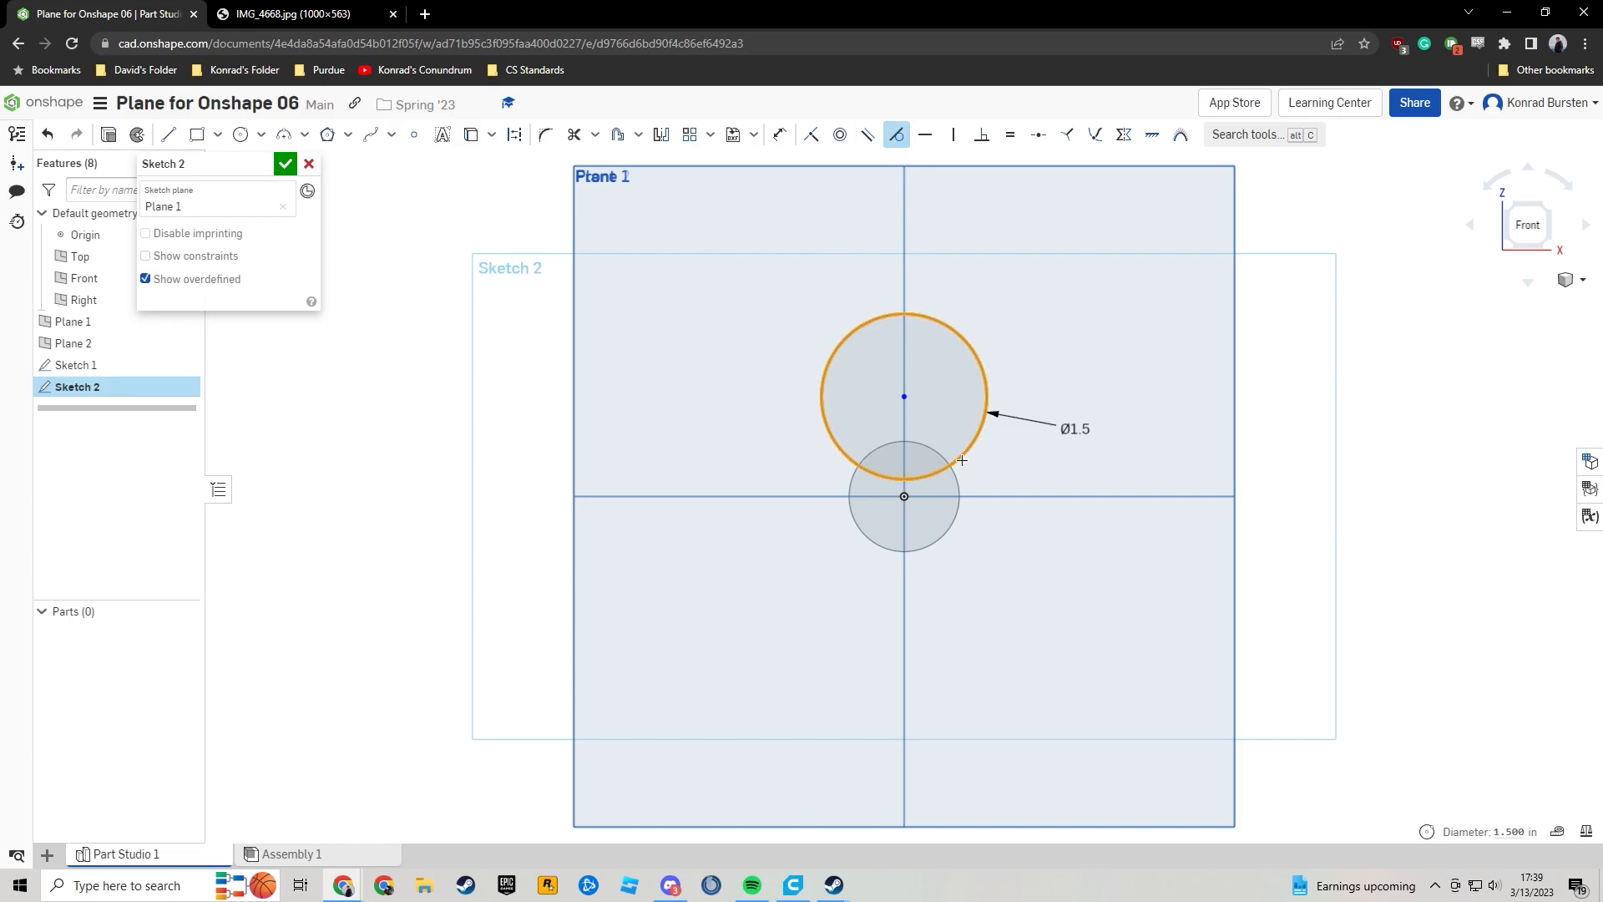
left_click(917, 548)
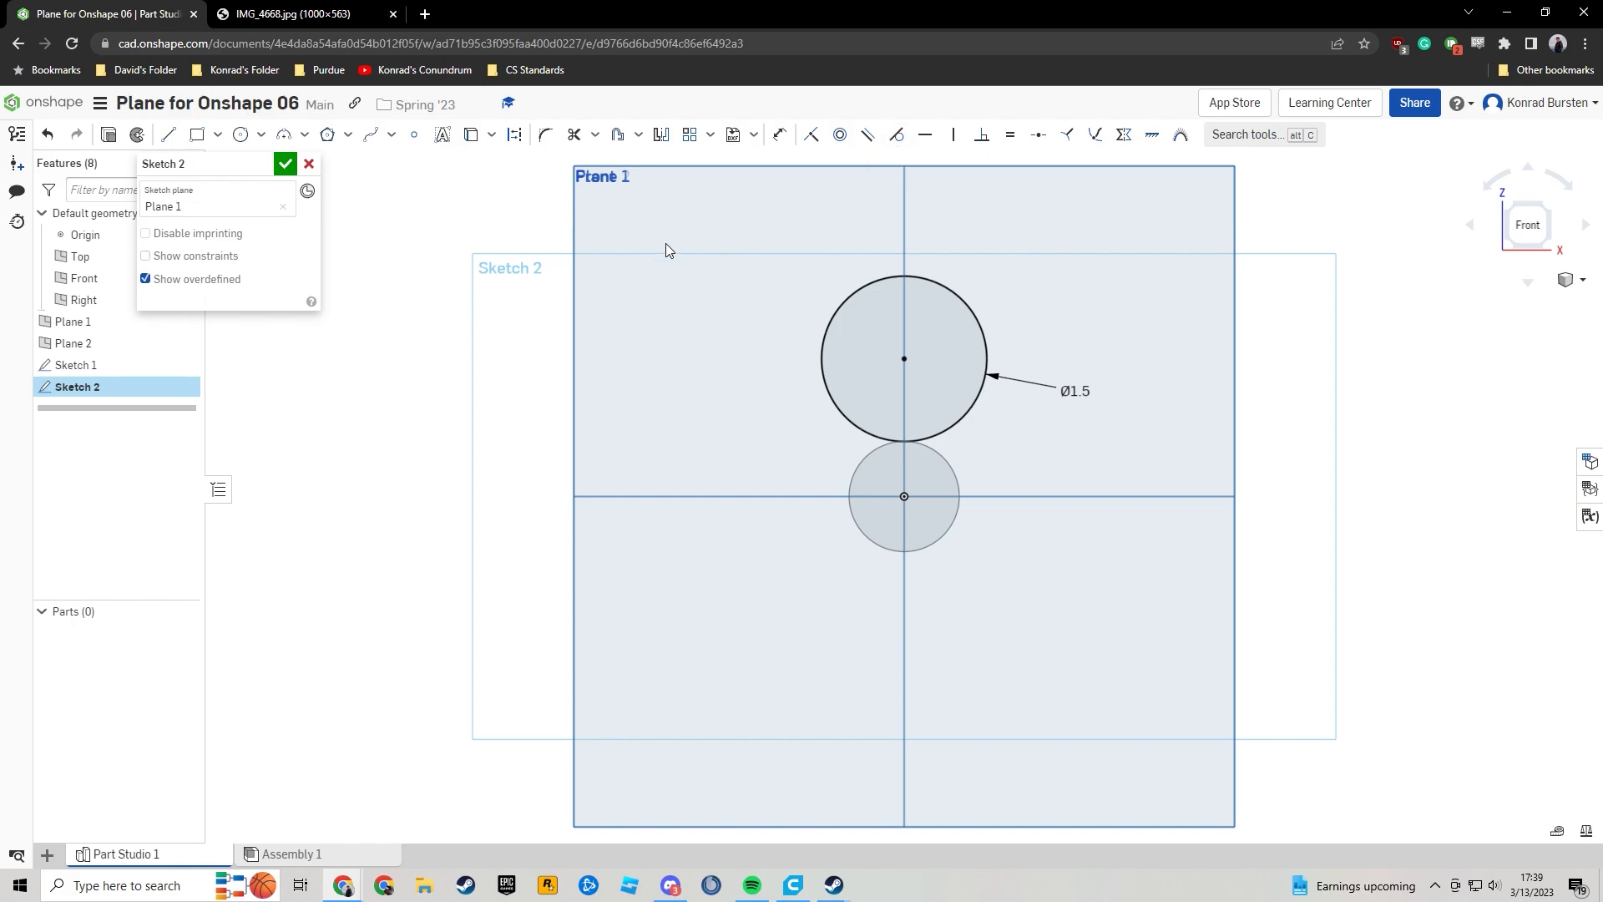
left_click(49, 139)
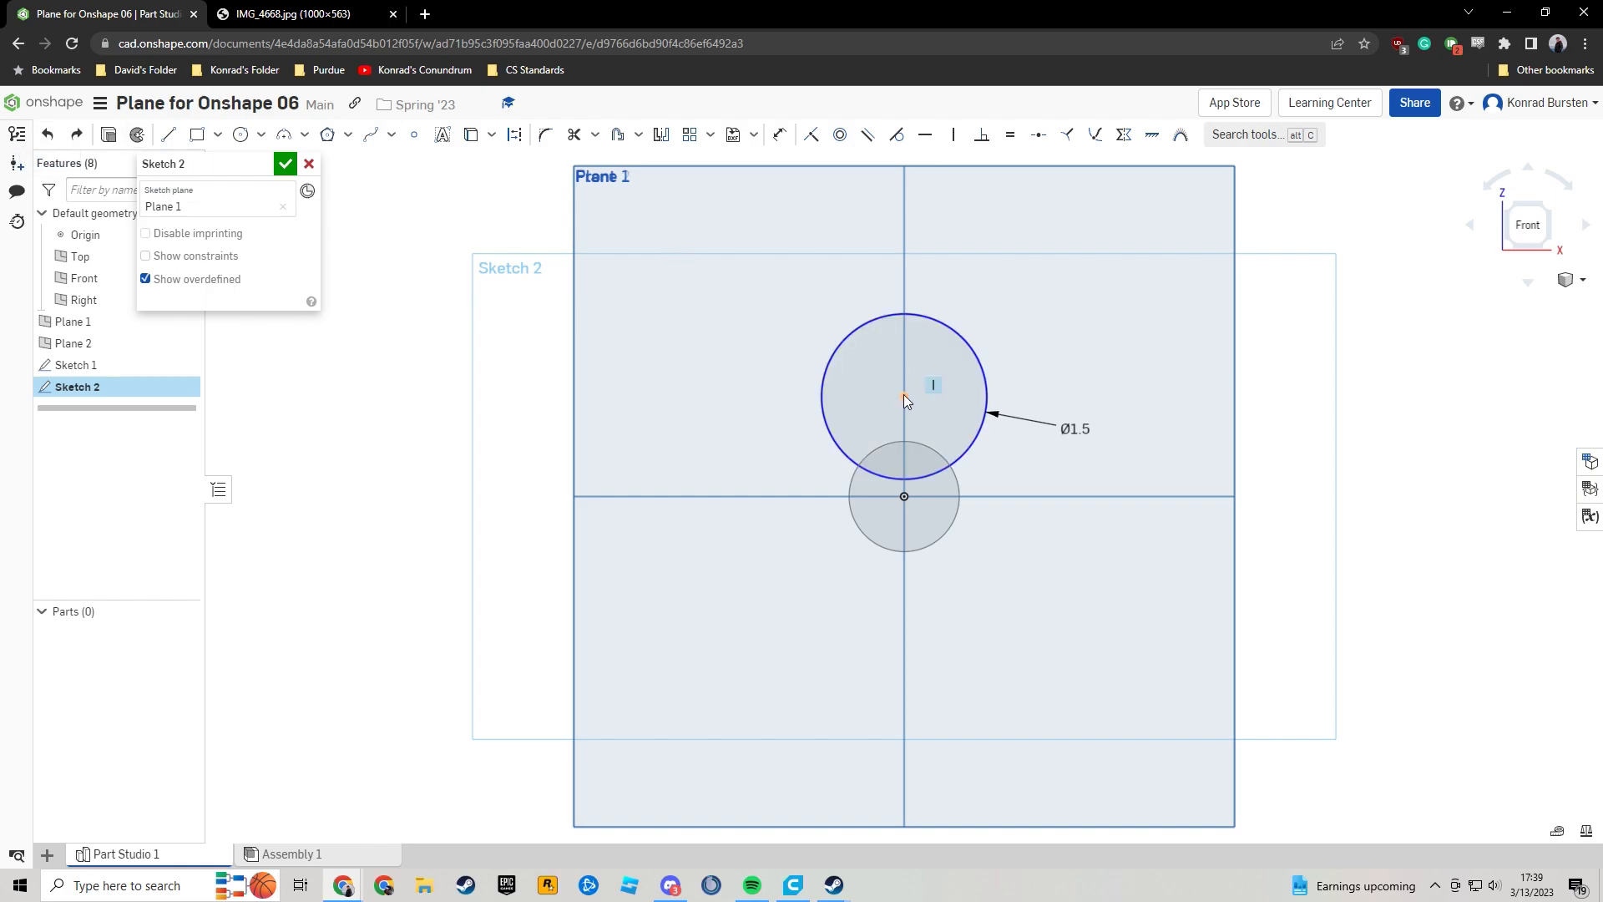
Move the 1.5 in circle down around the Front-plane circle, make the two tangent at their lowest point, and finish the sketch.
left_click(914, 474)
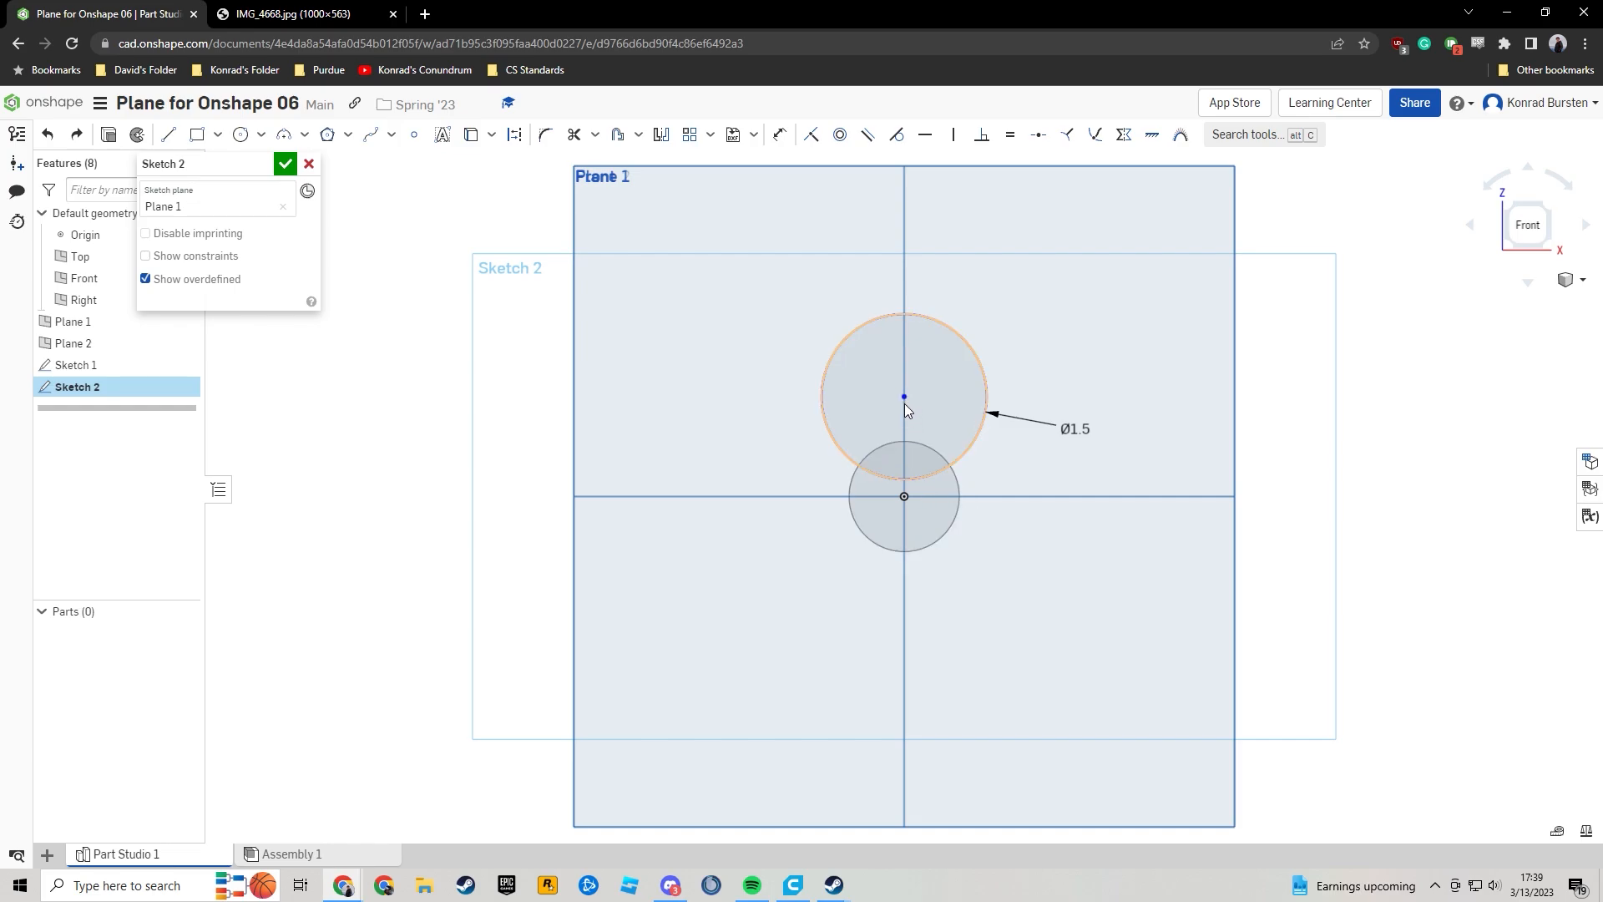
left_click_drag(905, 395, 905, 469)
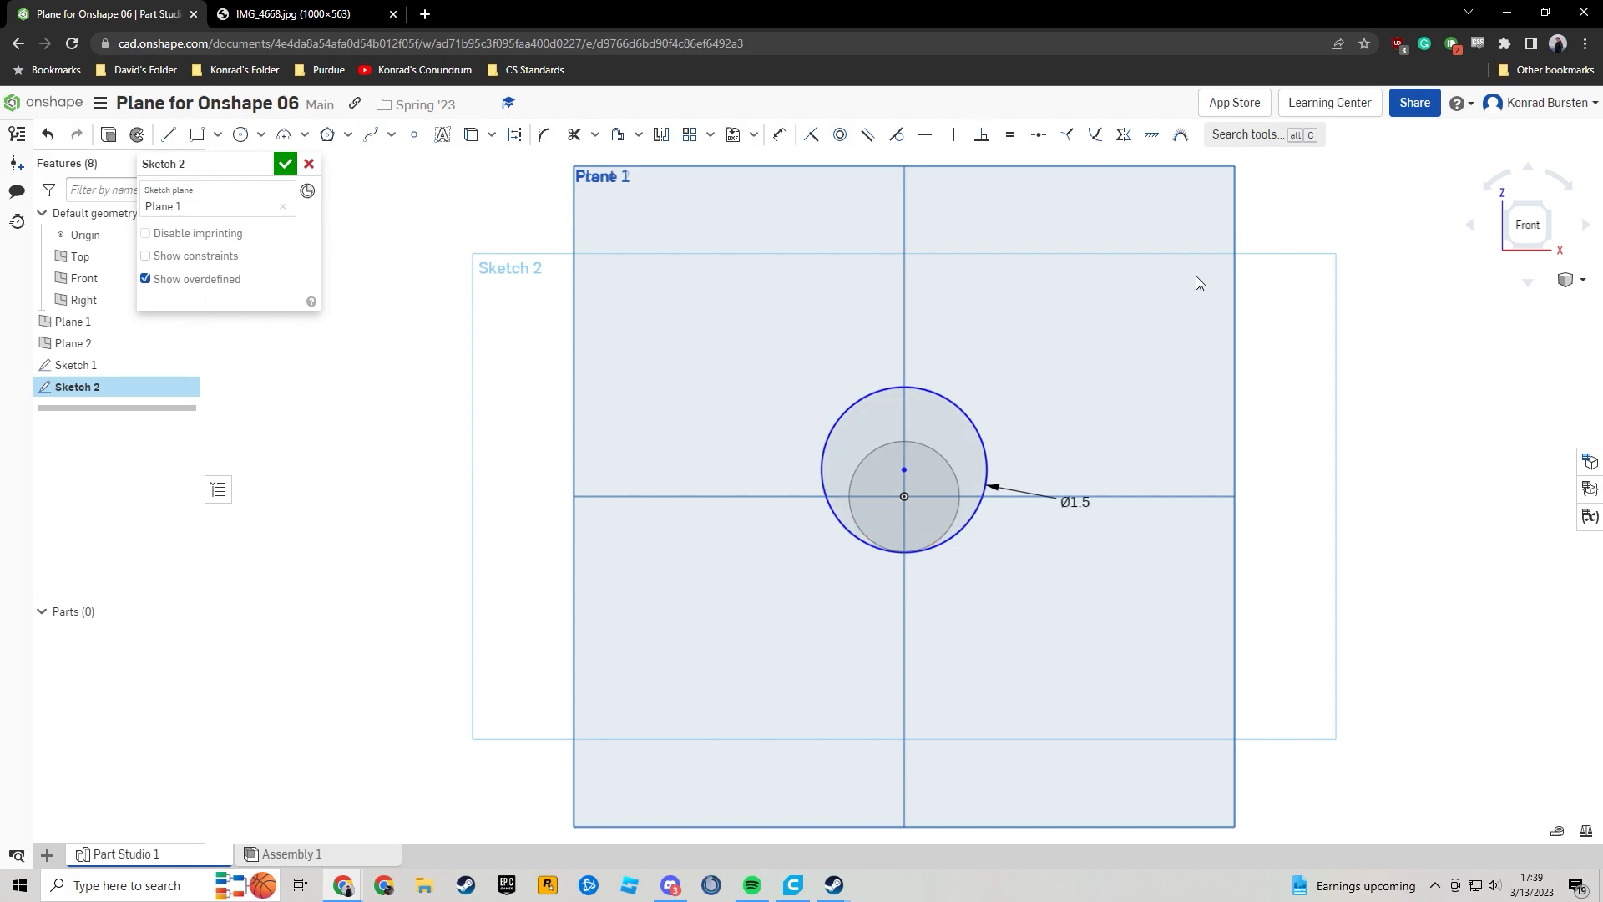
left_click(896, 135)
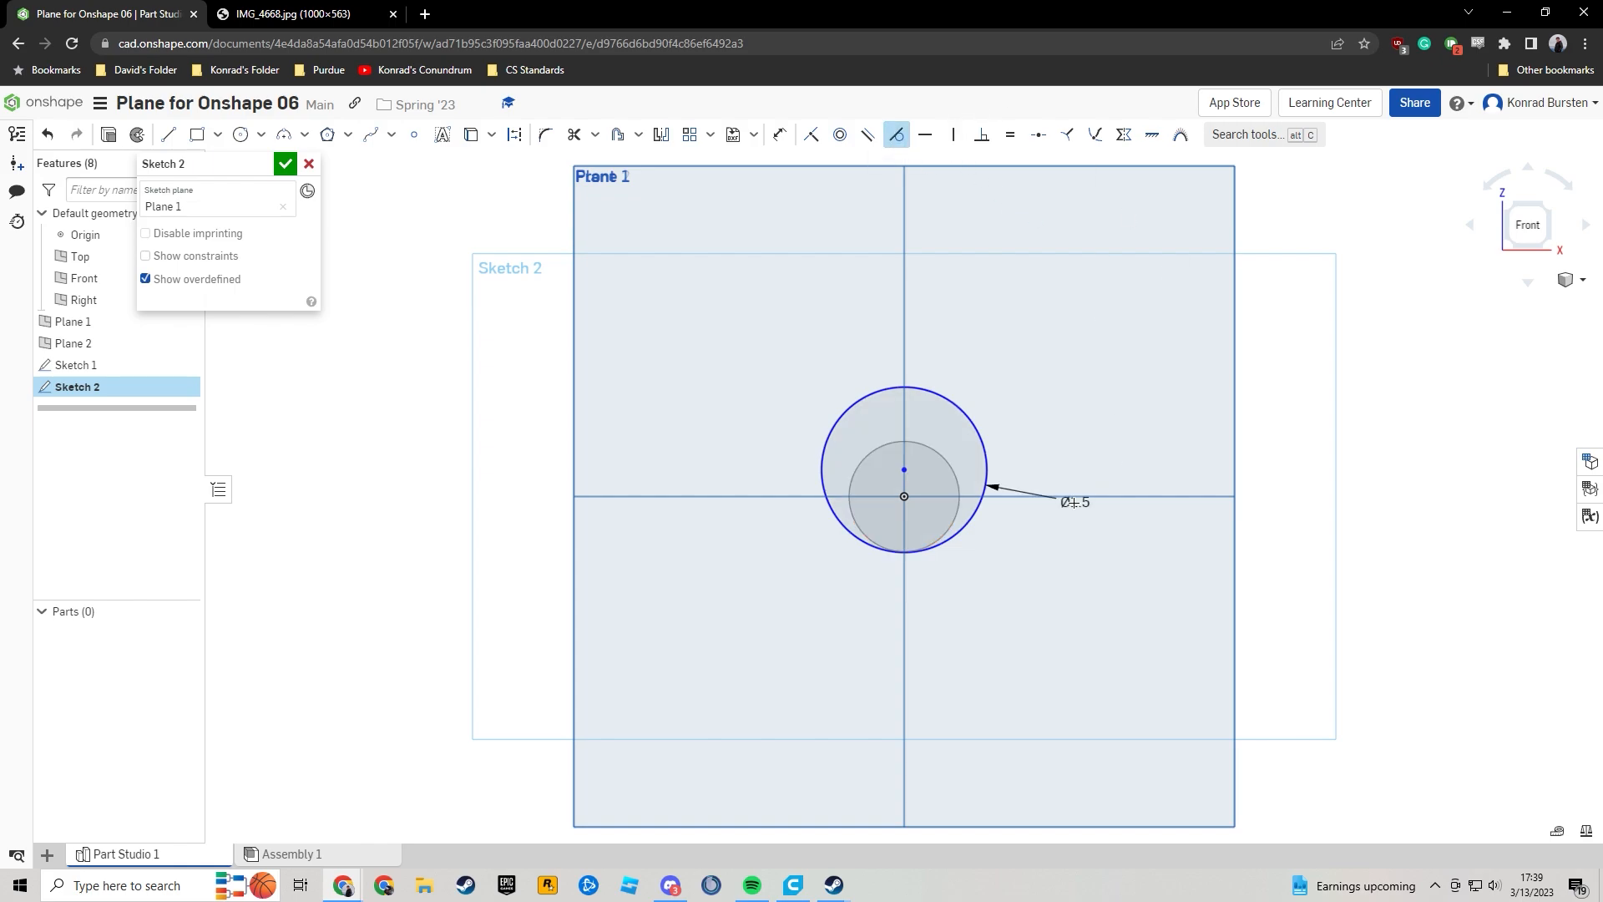
left_click(966, 522)
left_click(954, 519)
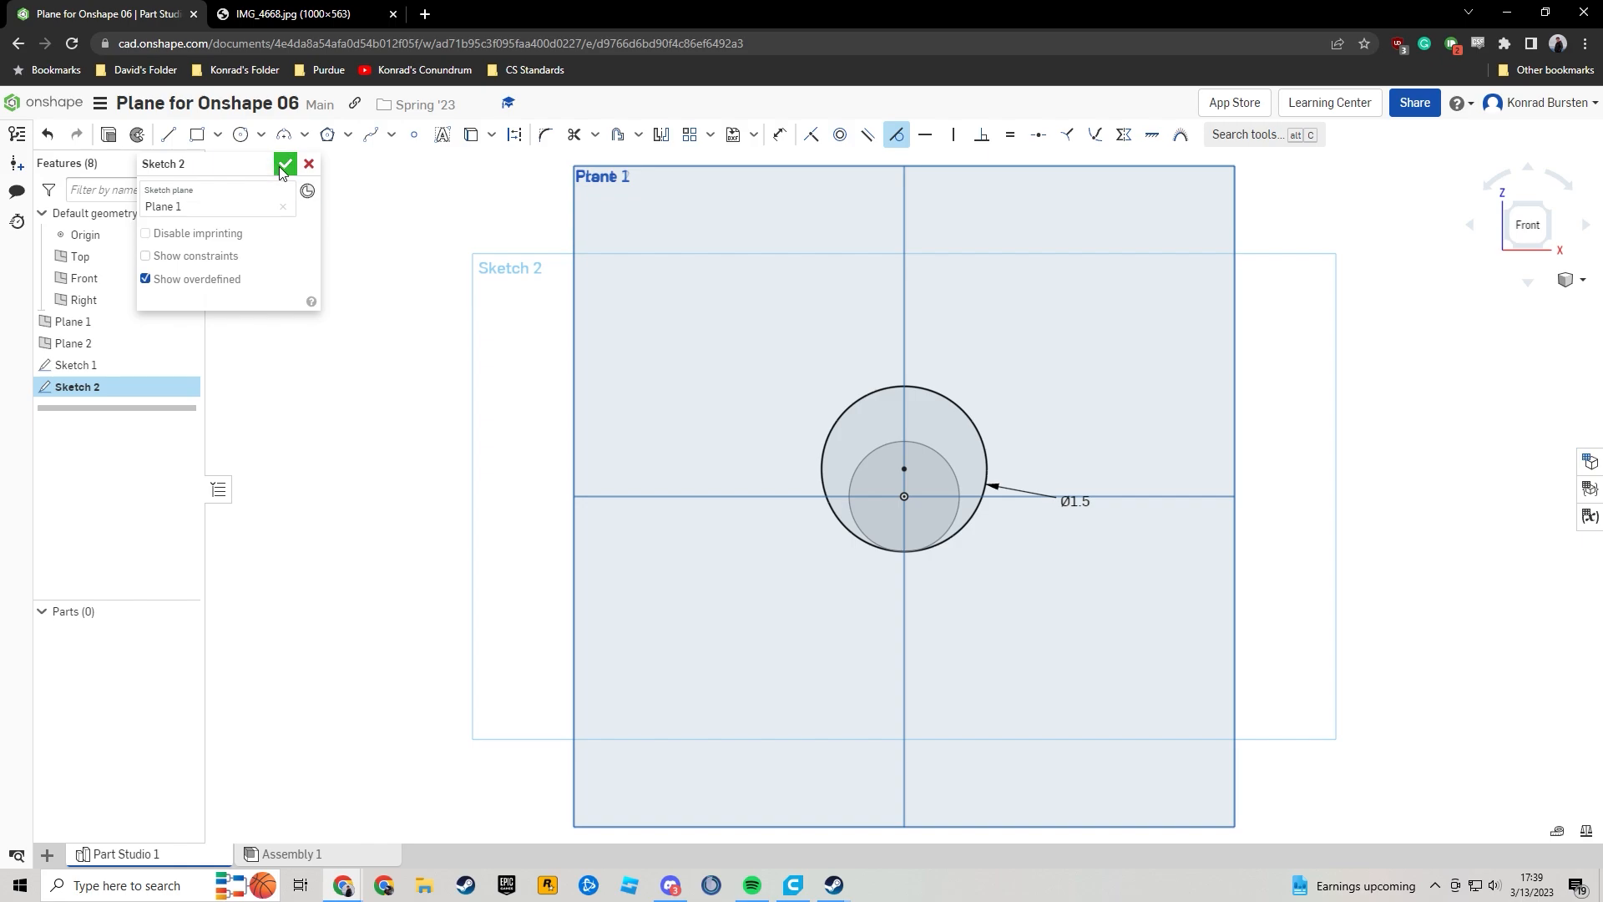
left_click(284, 167)
Start a sketch on Plane 2, viewed straight on, and draw a circle about 0.76 in across centred on the origin.
left_click(1550, 213)
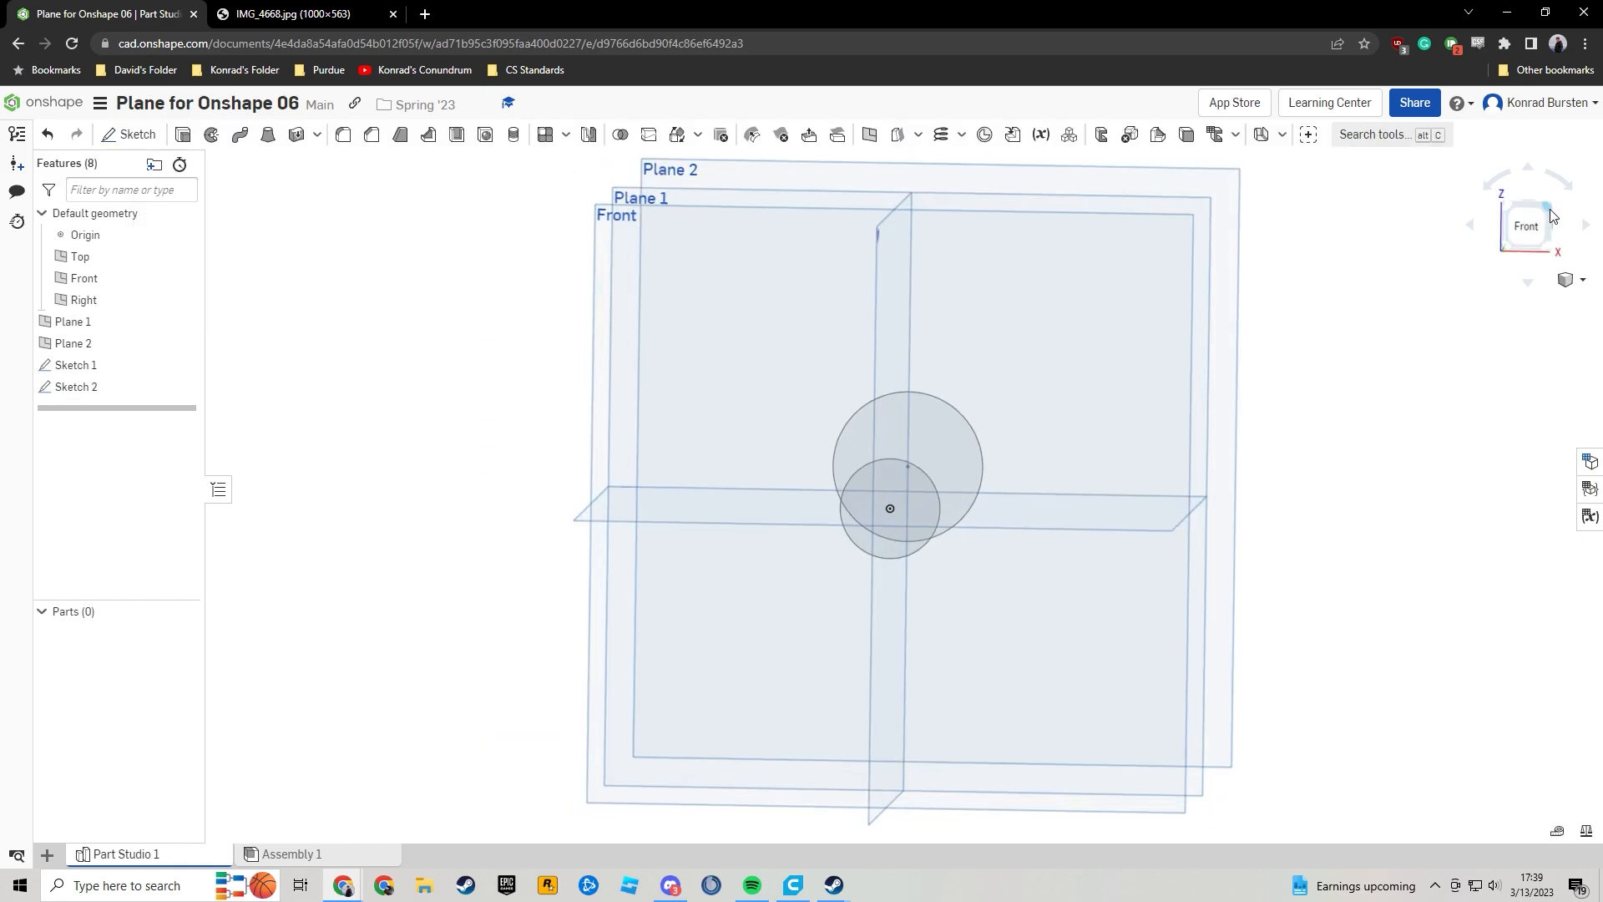
left_click(1104, 415)
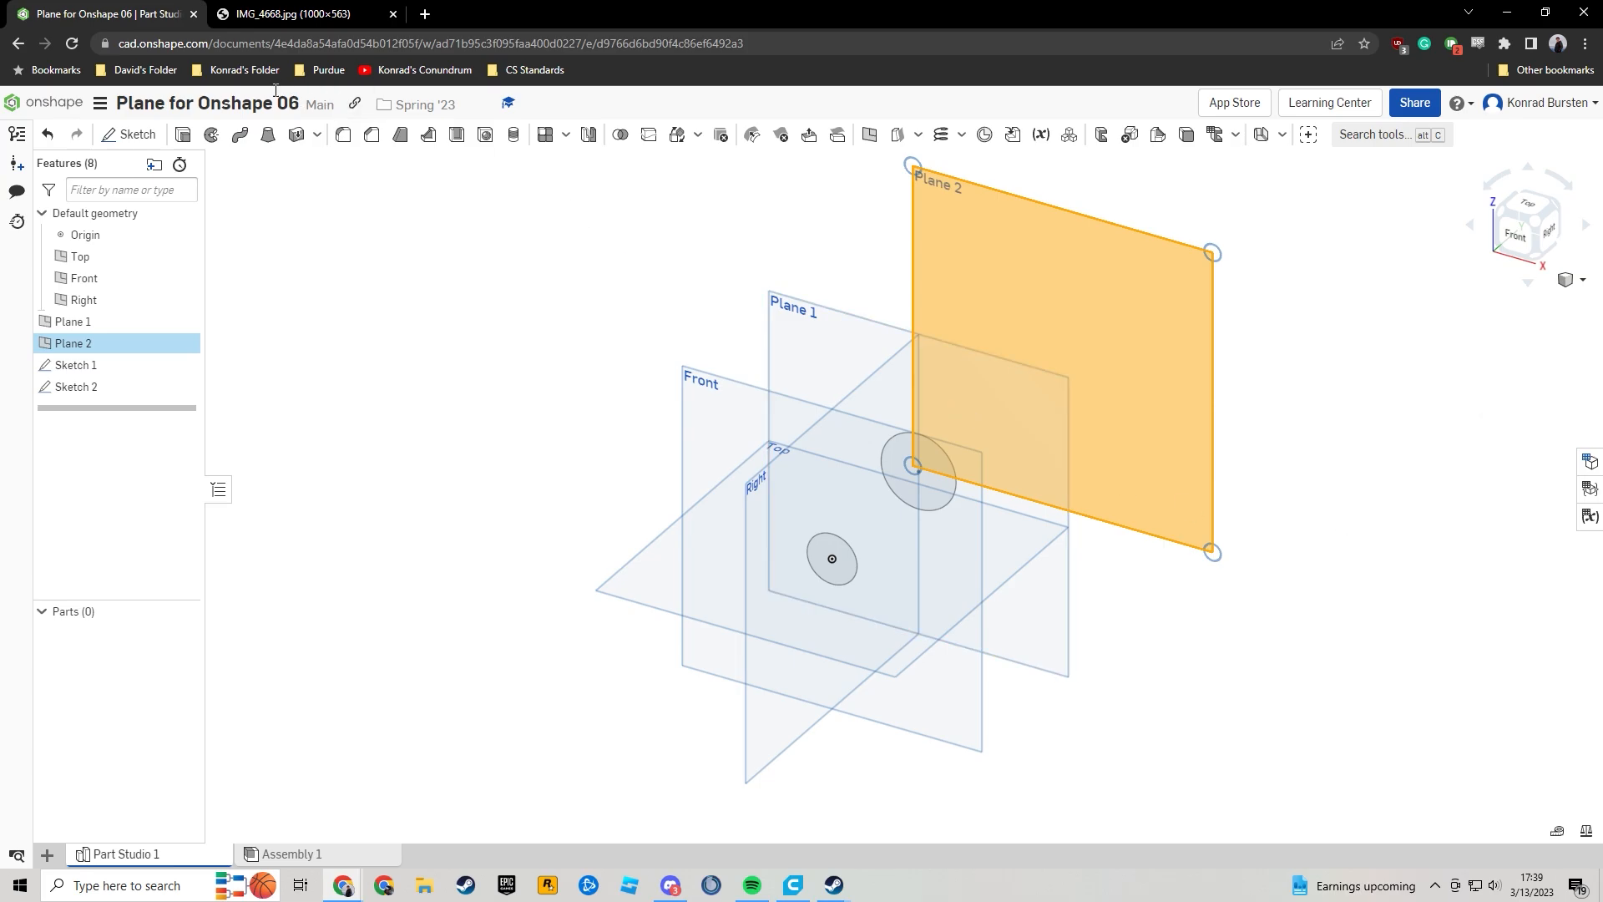
left_click(147, 144)
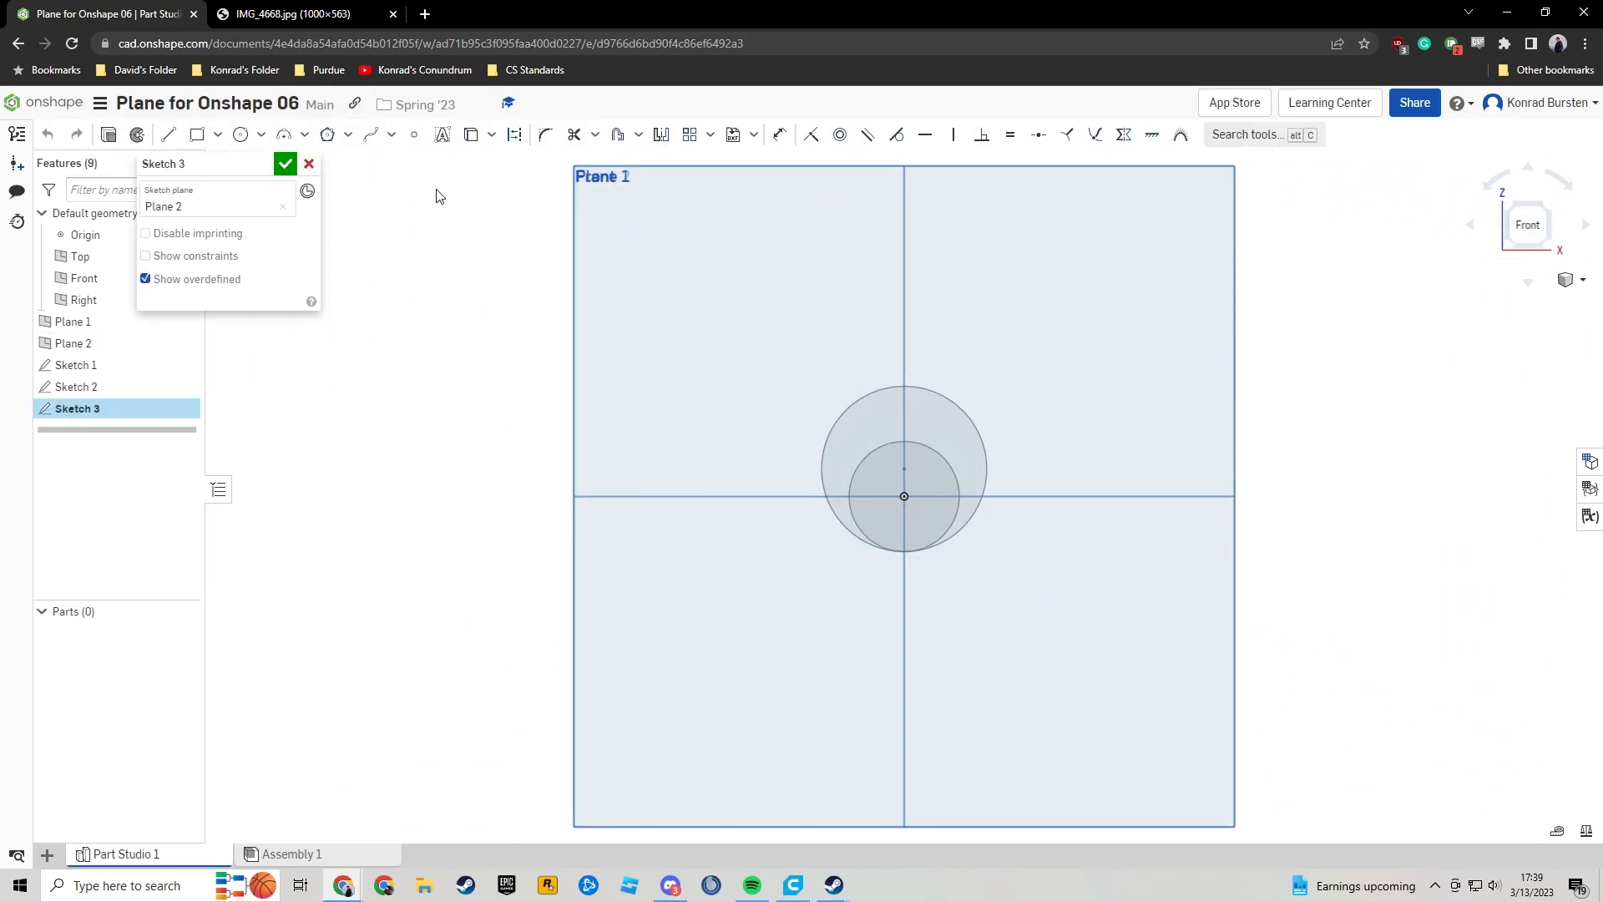
left_click(240, 134)
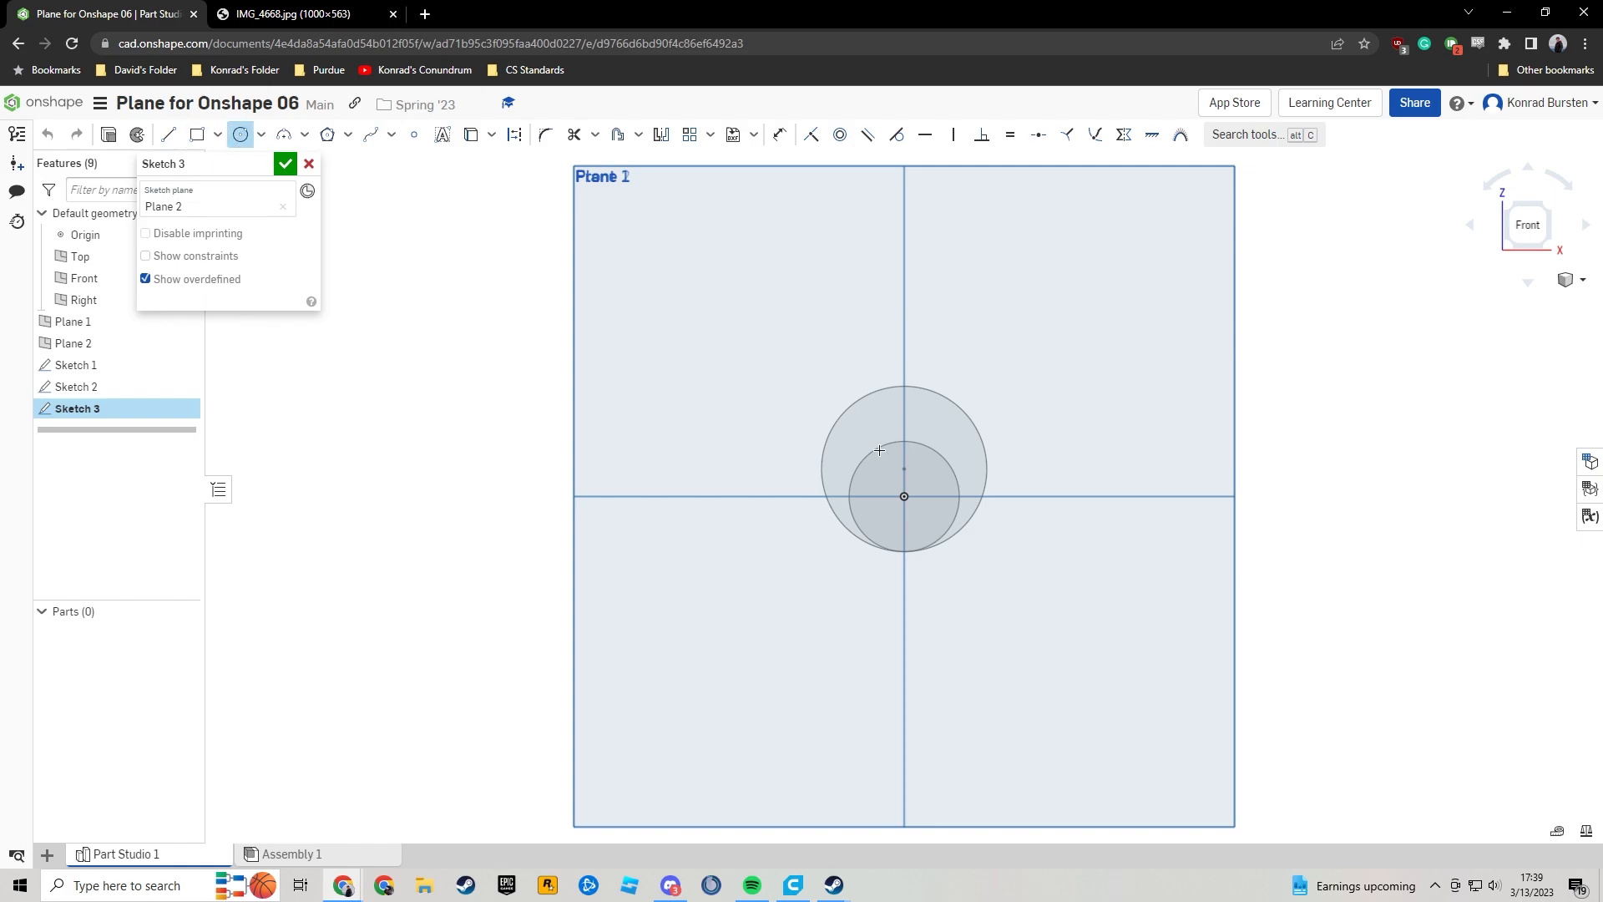
left_click(904, 496)
left_click(944, 509)
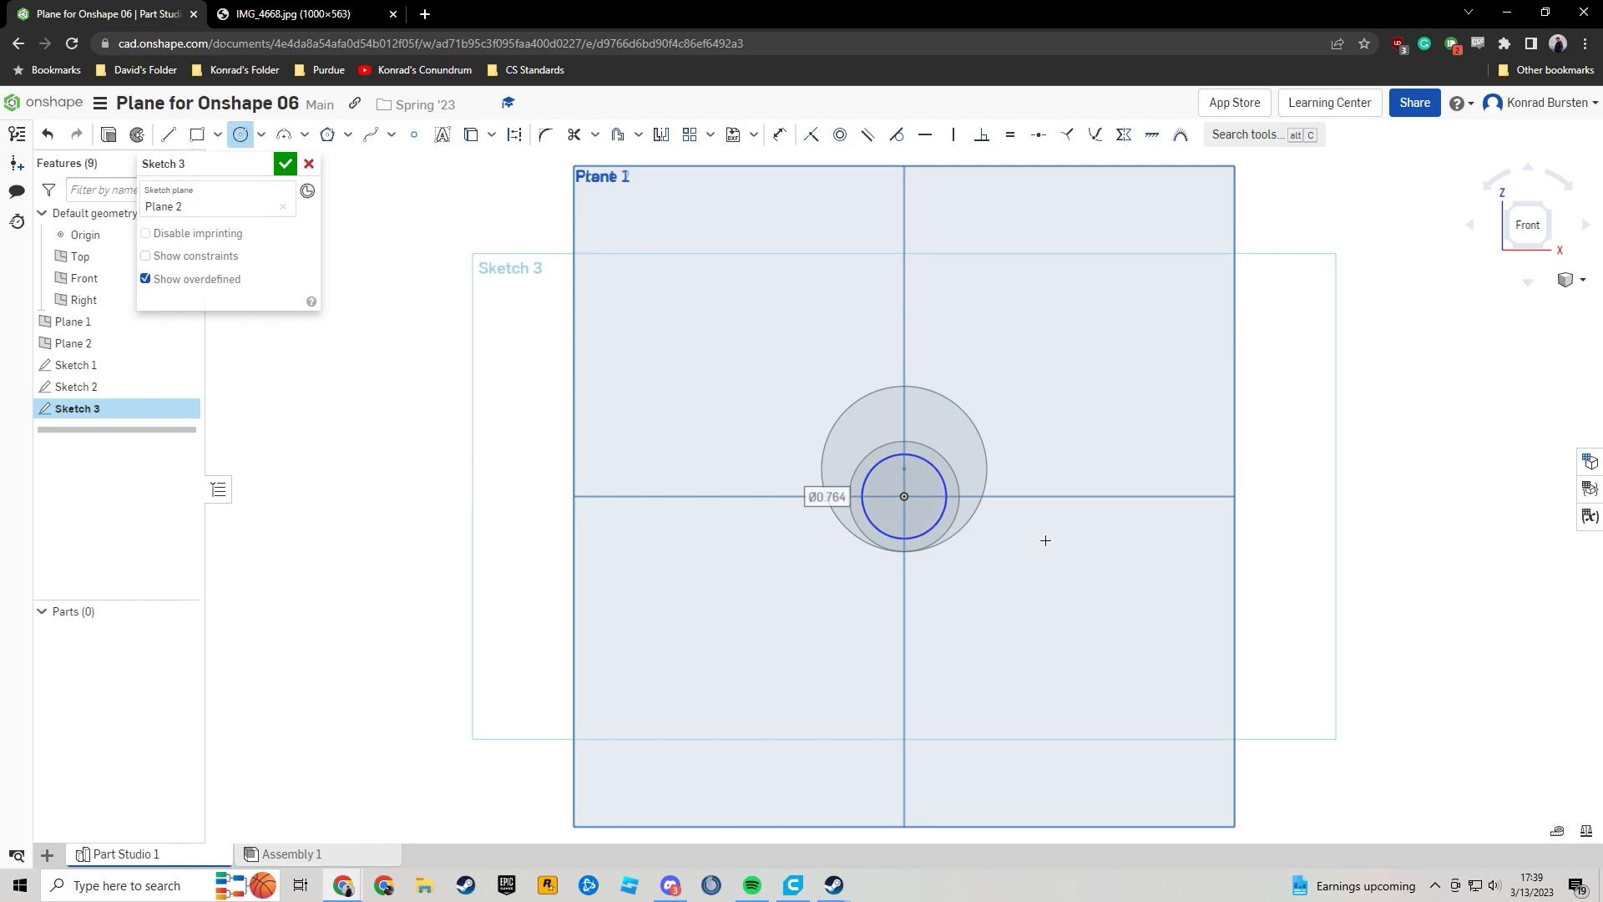
Dimension the diameter of the circle on Plane 2 as 0.75 in.
key("d")
left_click(942, 523)
left_click(1014, 573)
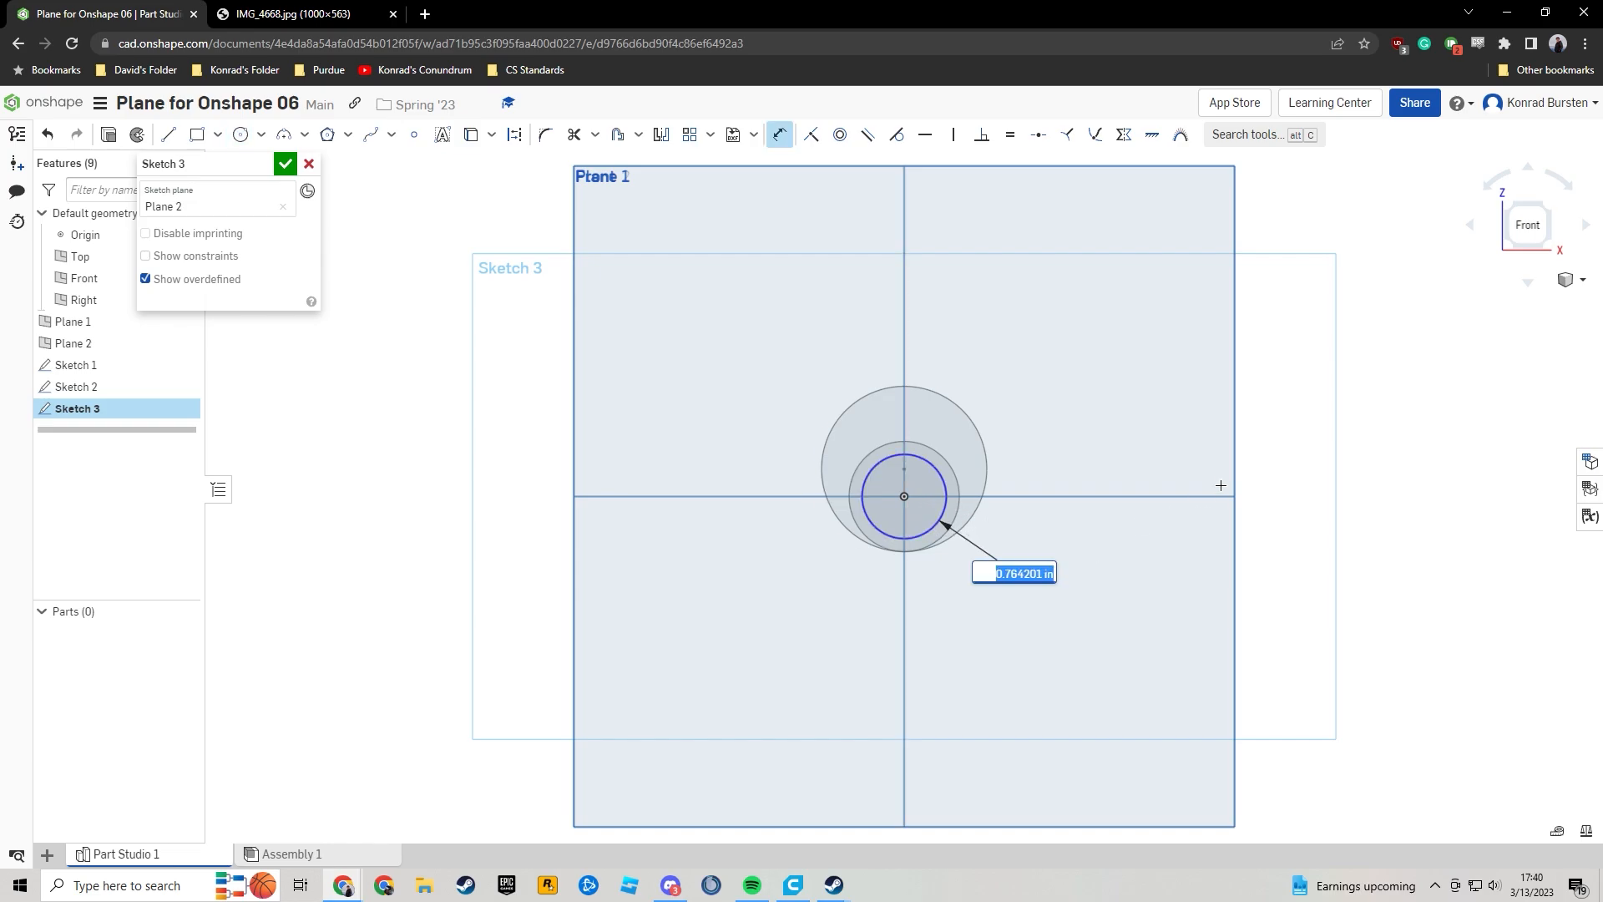
key("BackSpace")
type(".75")
key("Return")
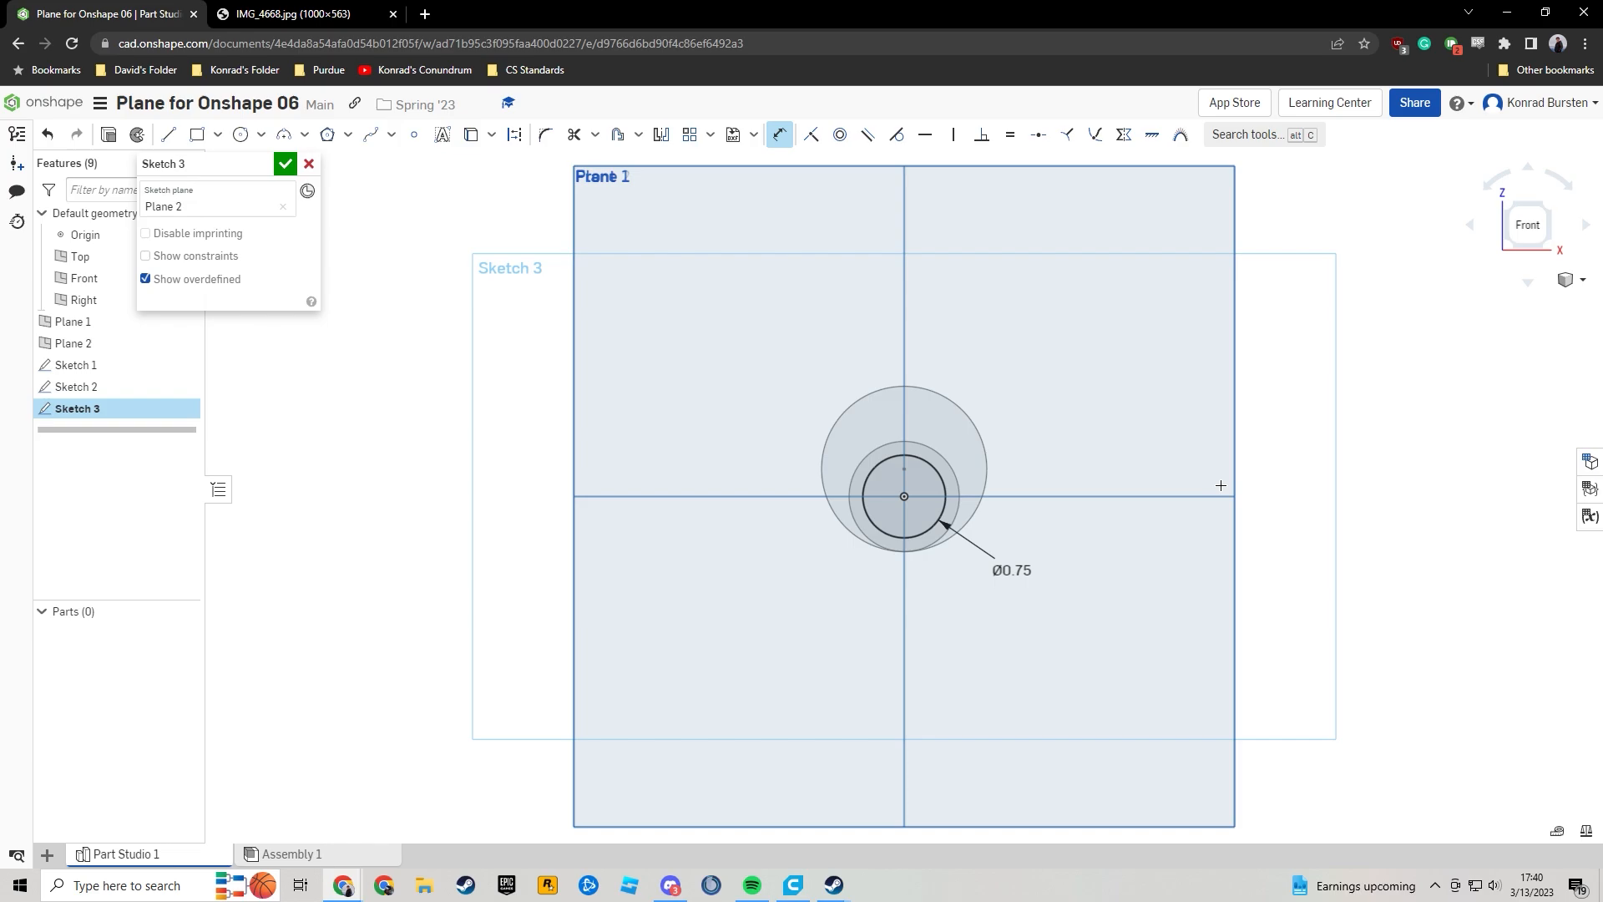
Finish the Plane 2 sketch, show the model in isometric view, and hide all the planes.
left_click(286, 166)
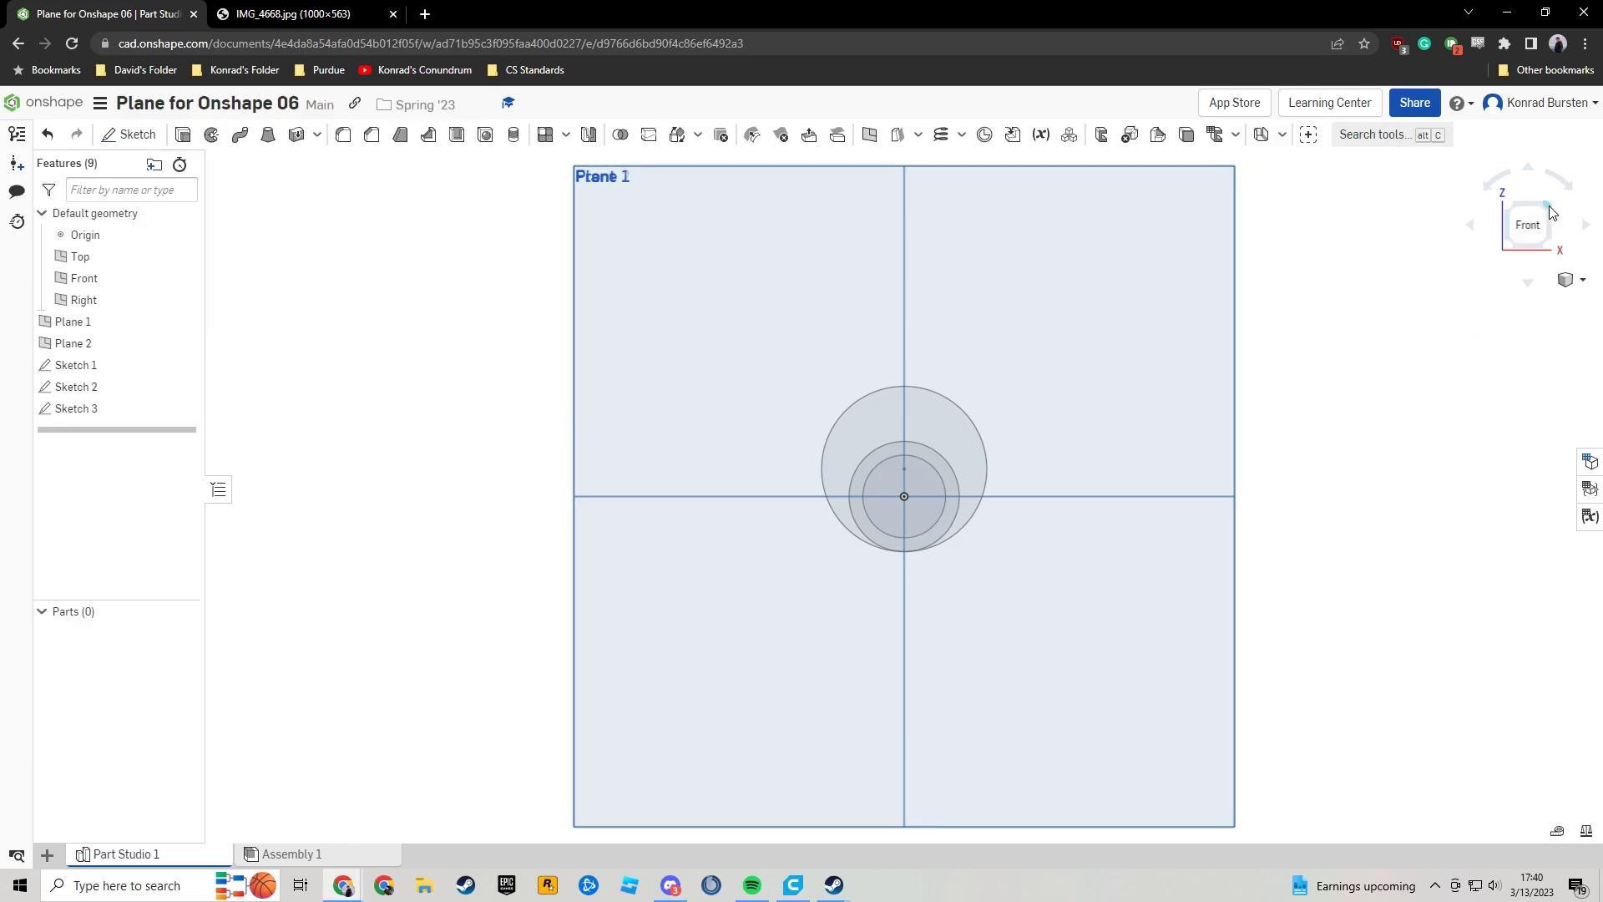
left_click(1549, 206)
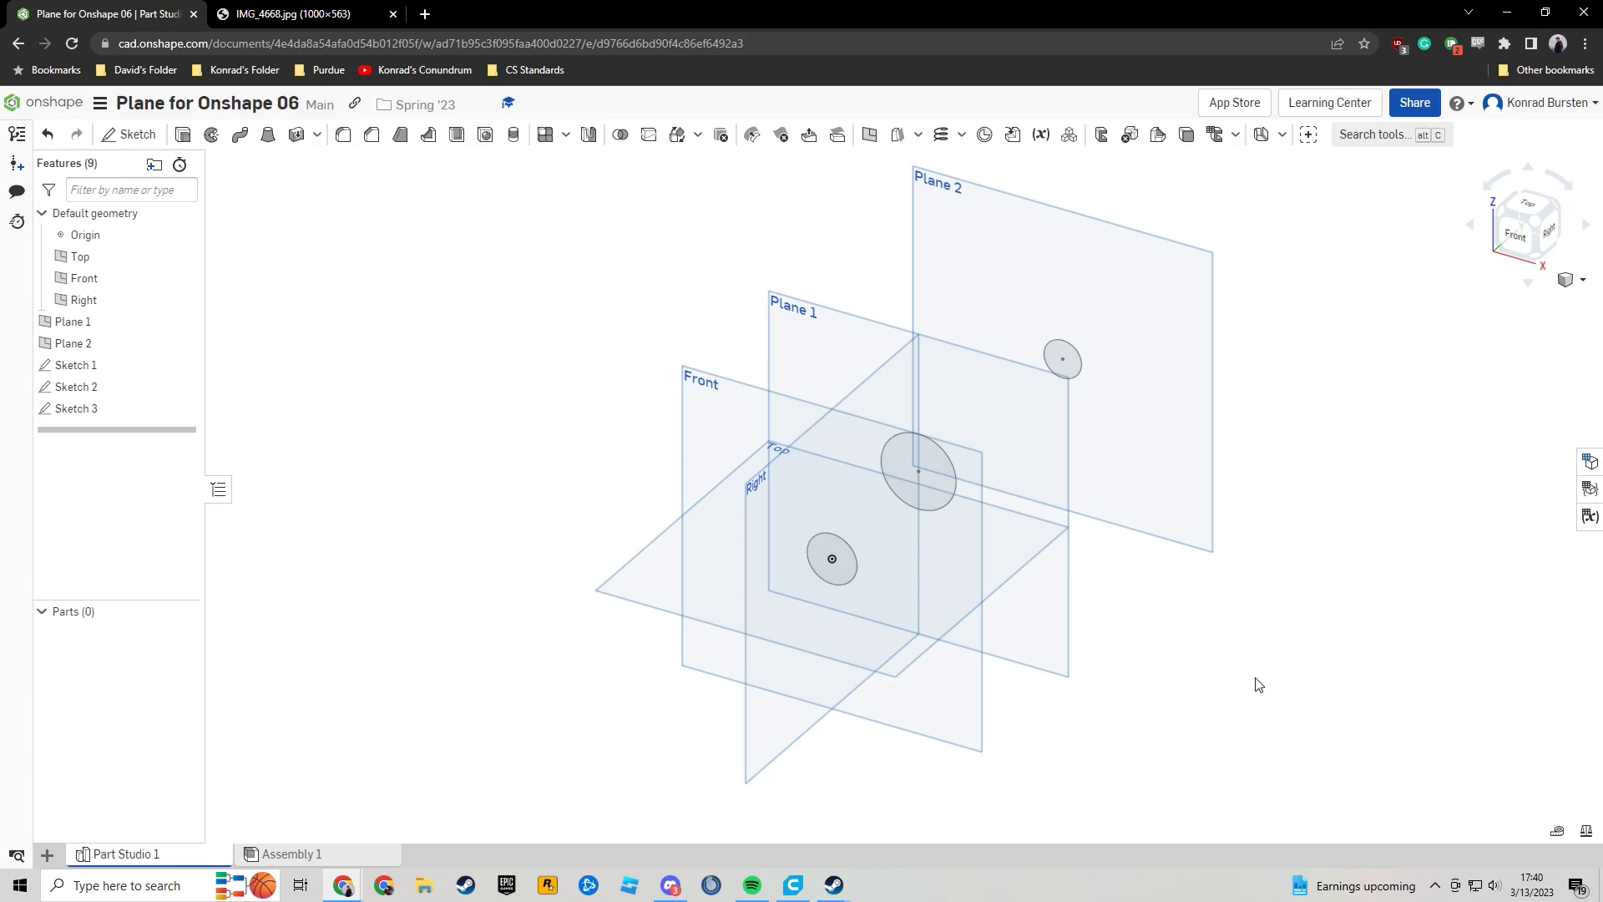
key("p")
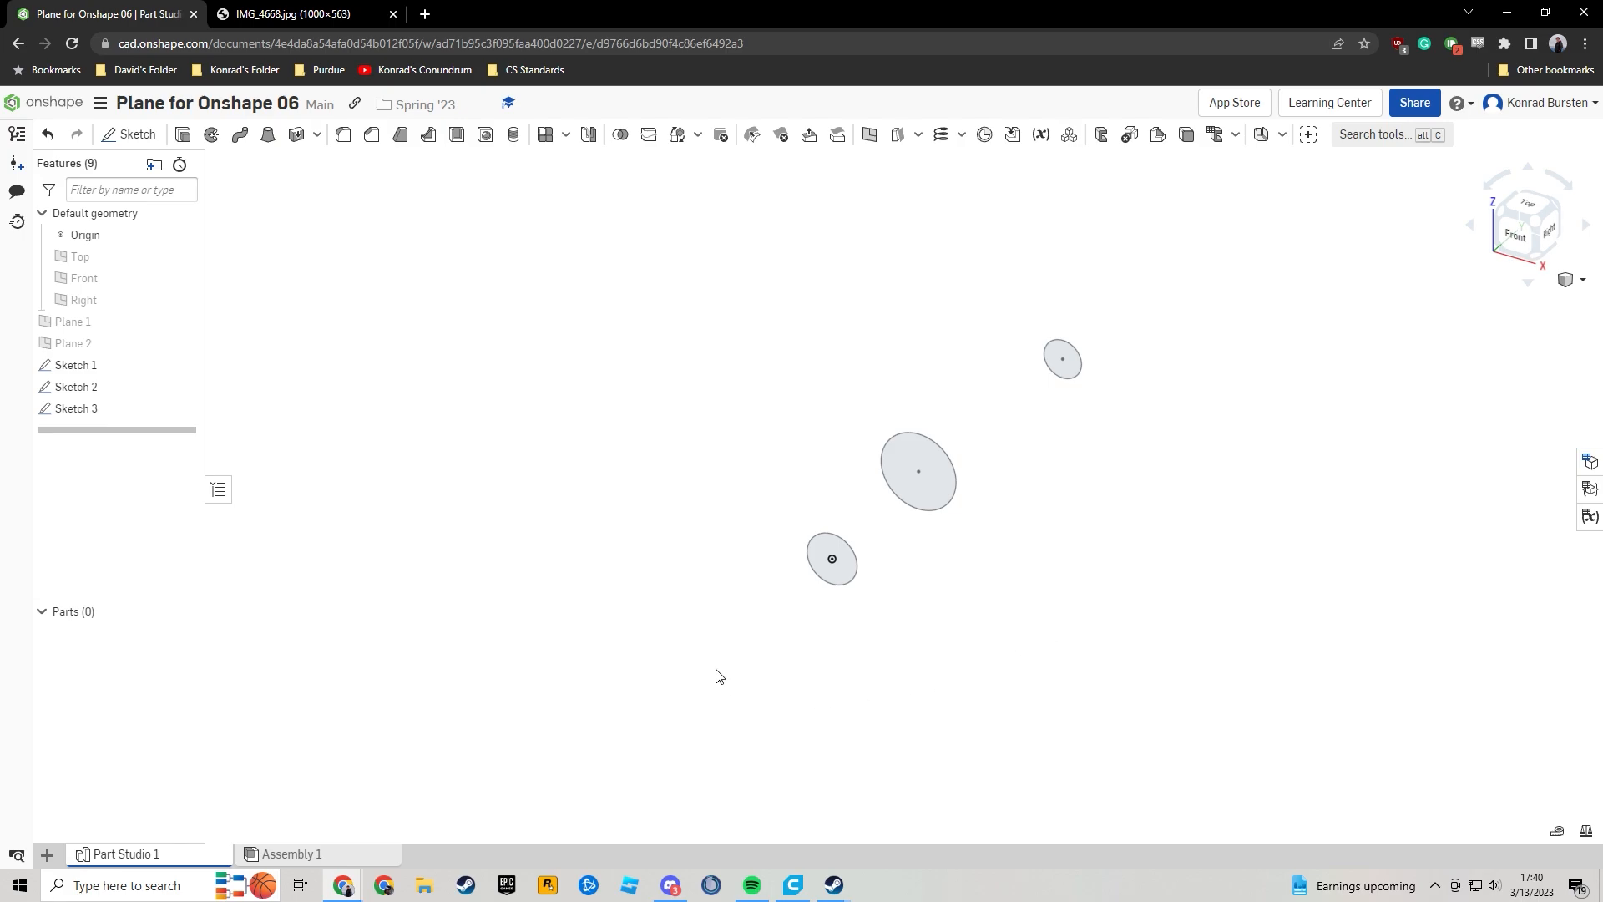
left_click(838, 572)
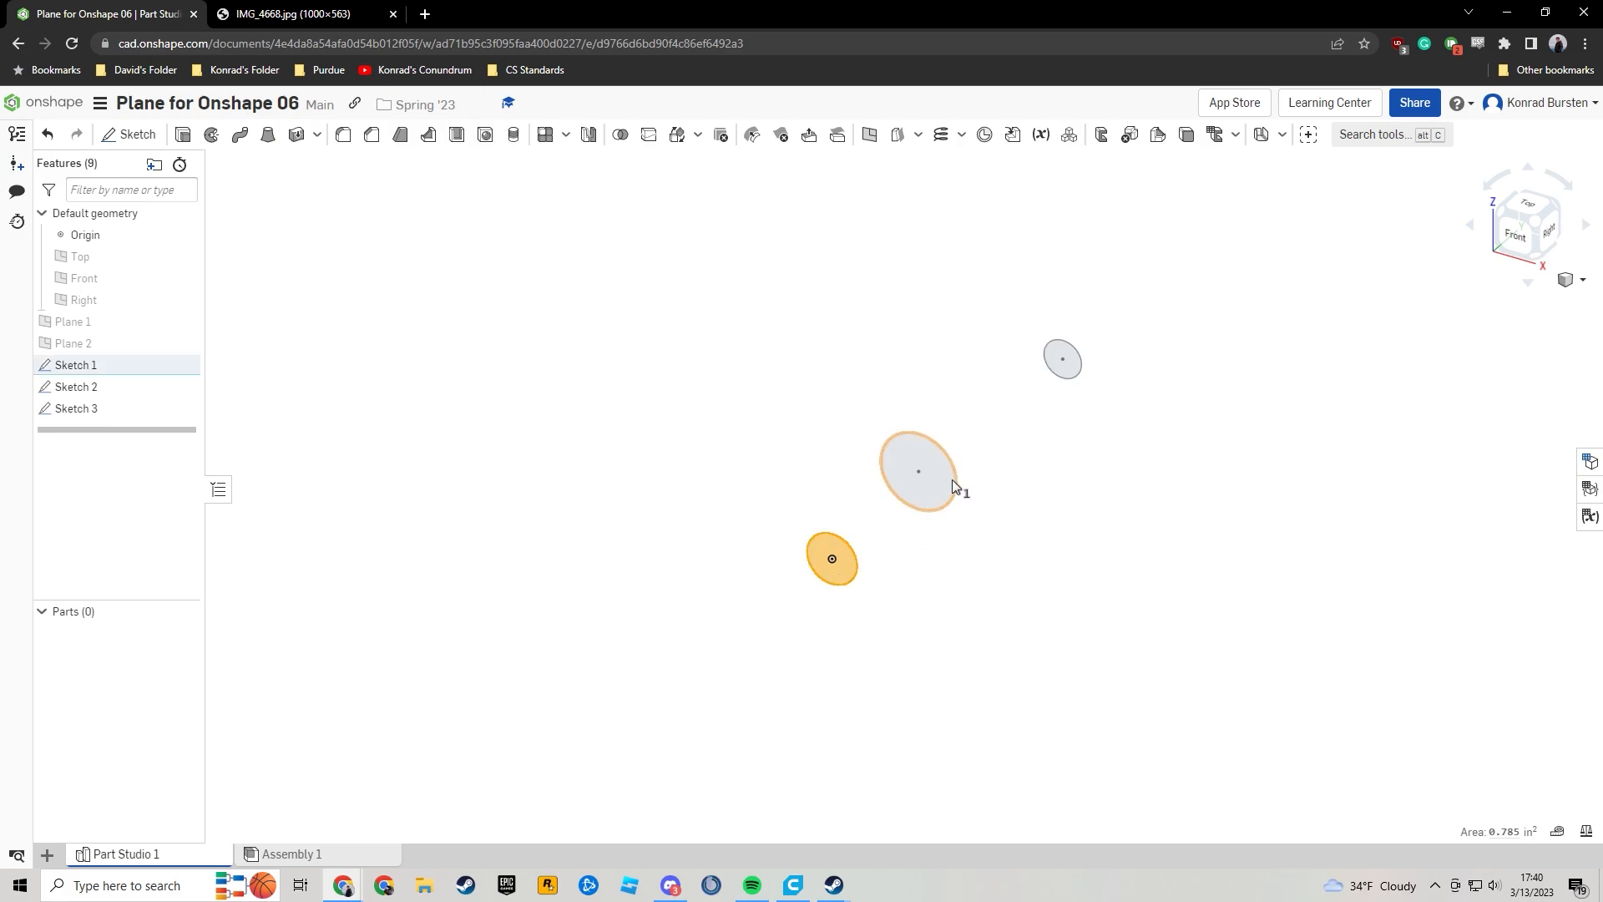
left_click(936, 486)
left_click(1074, 368)
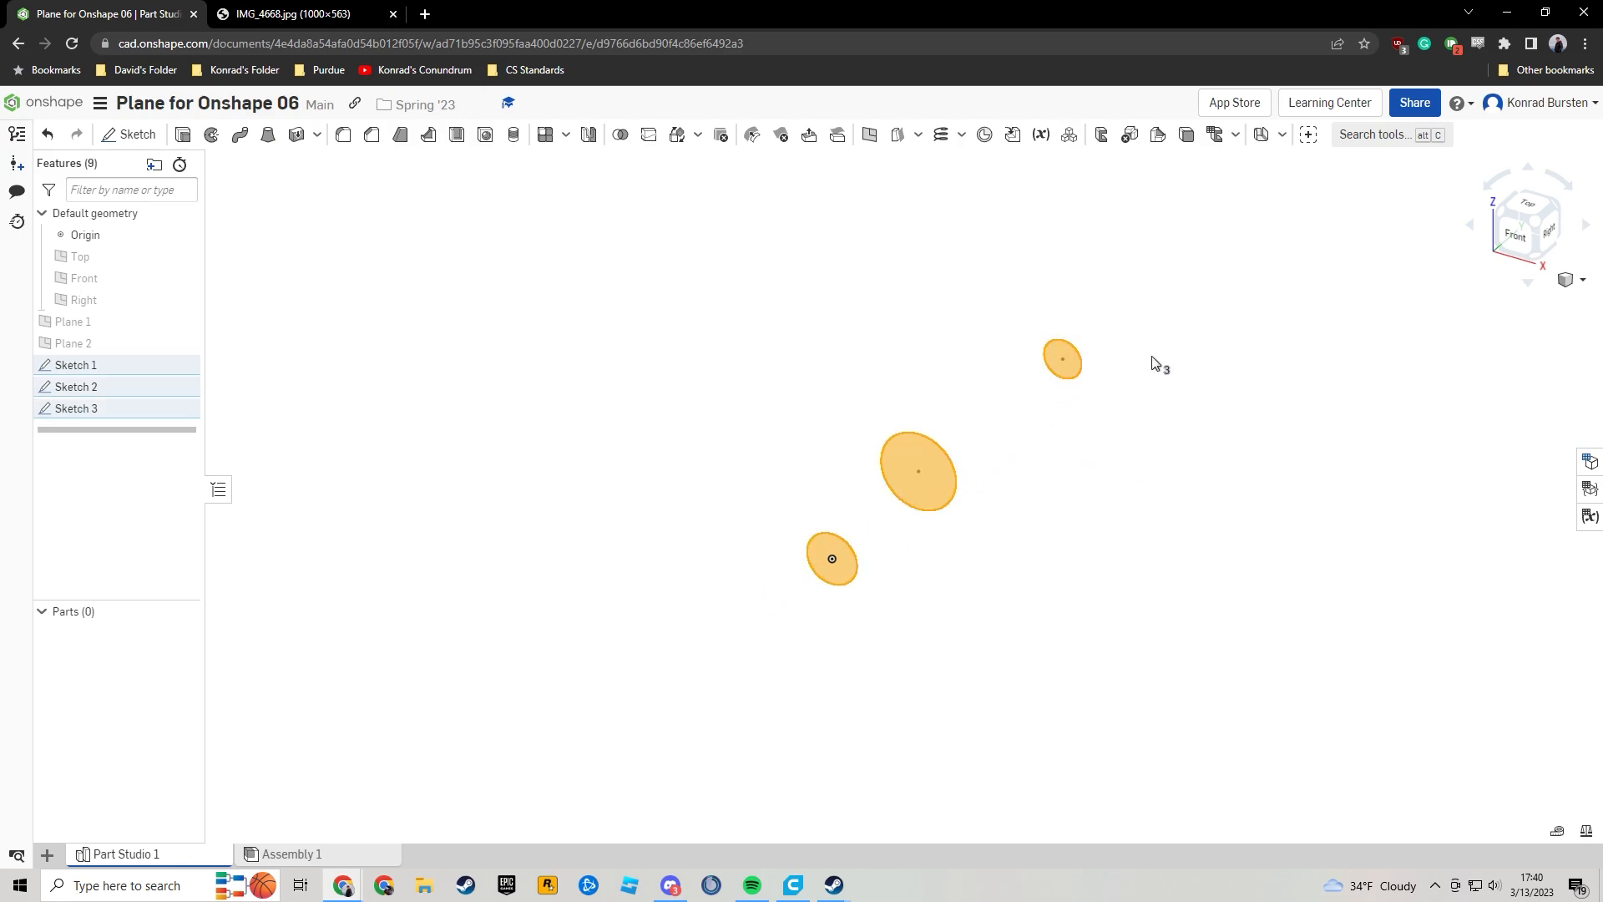
left_click(1281, 297)
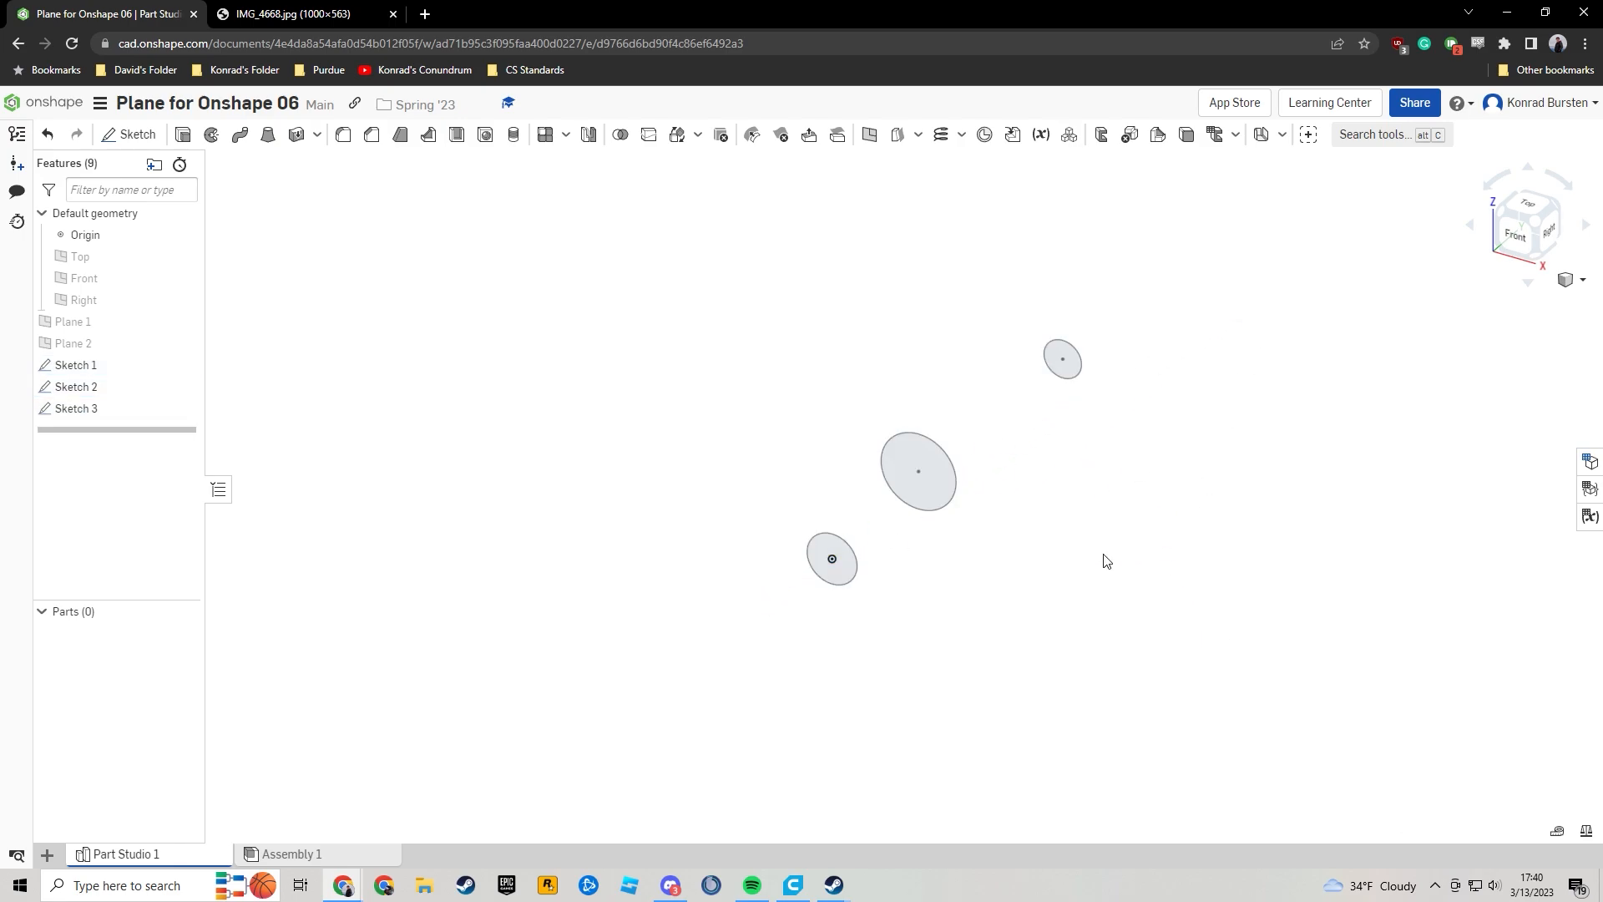
left_click(844, 564)
left_click(933, 495)
left_click(1076, 369)
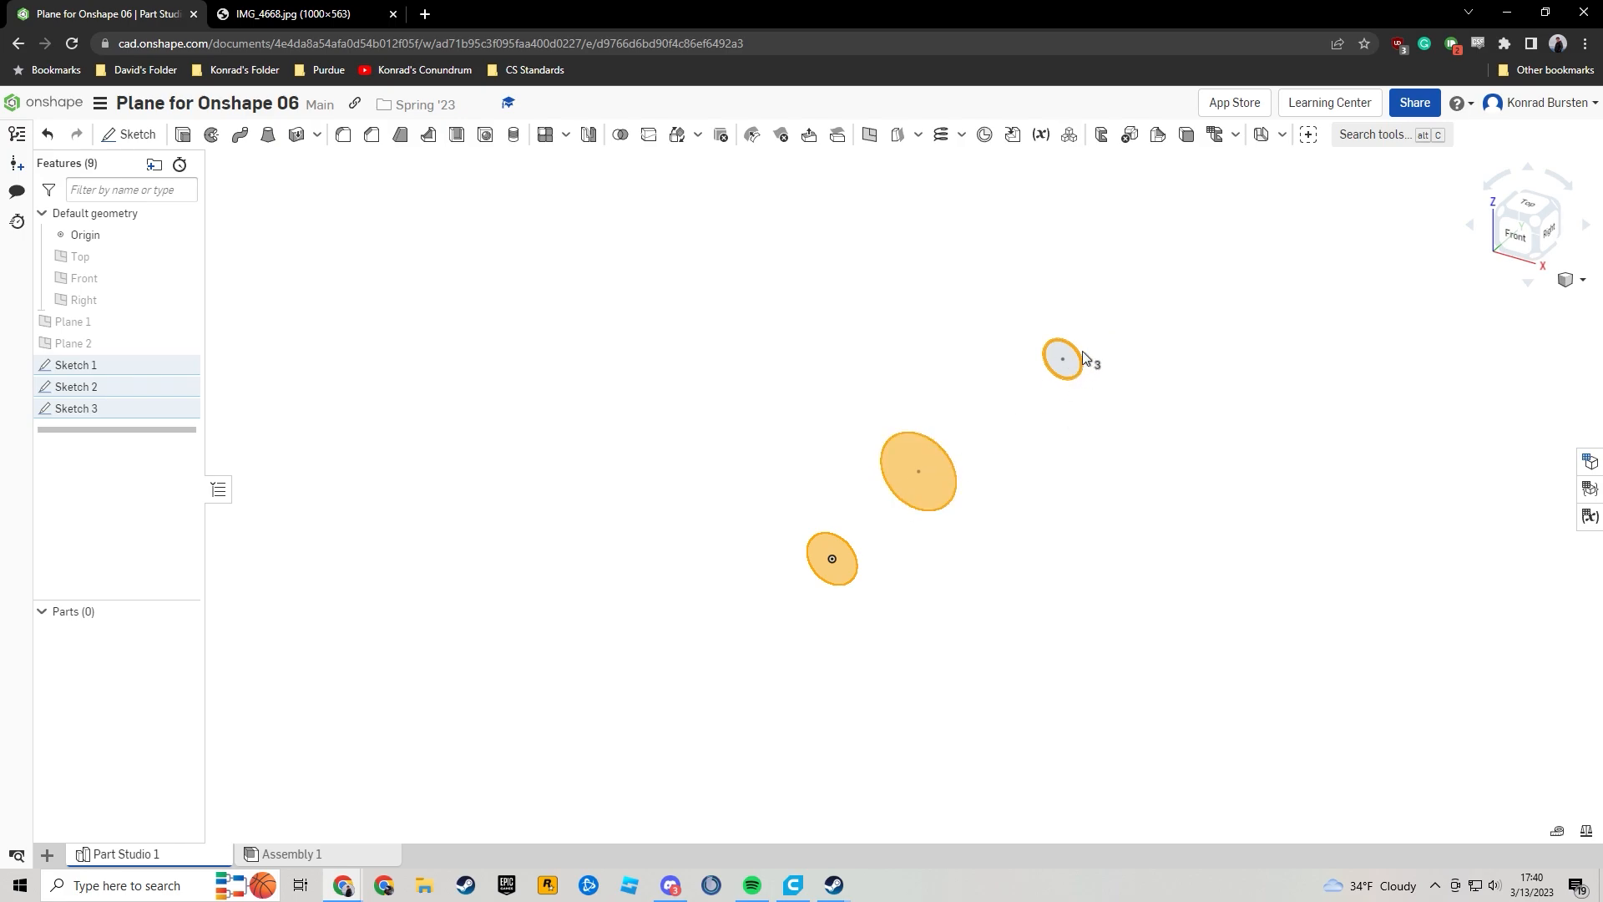
left_click(1127, 531)
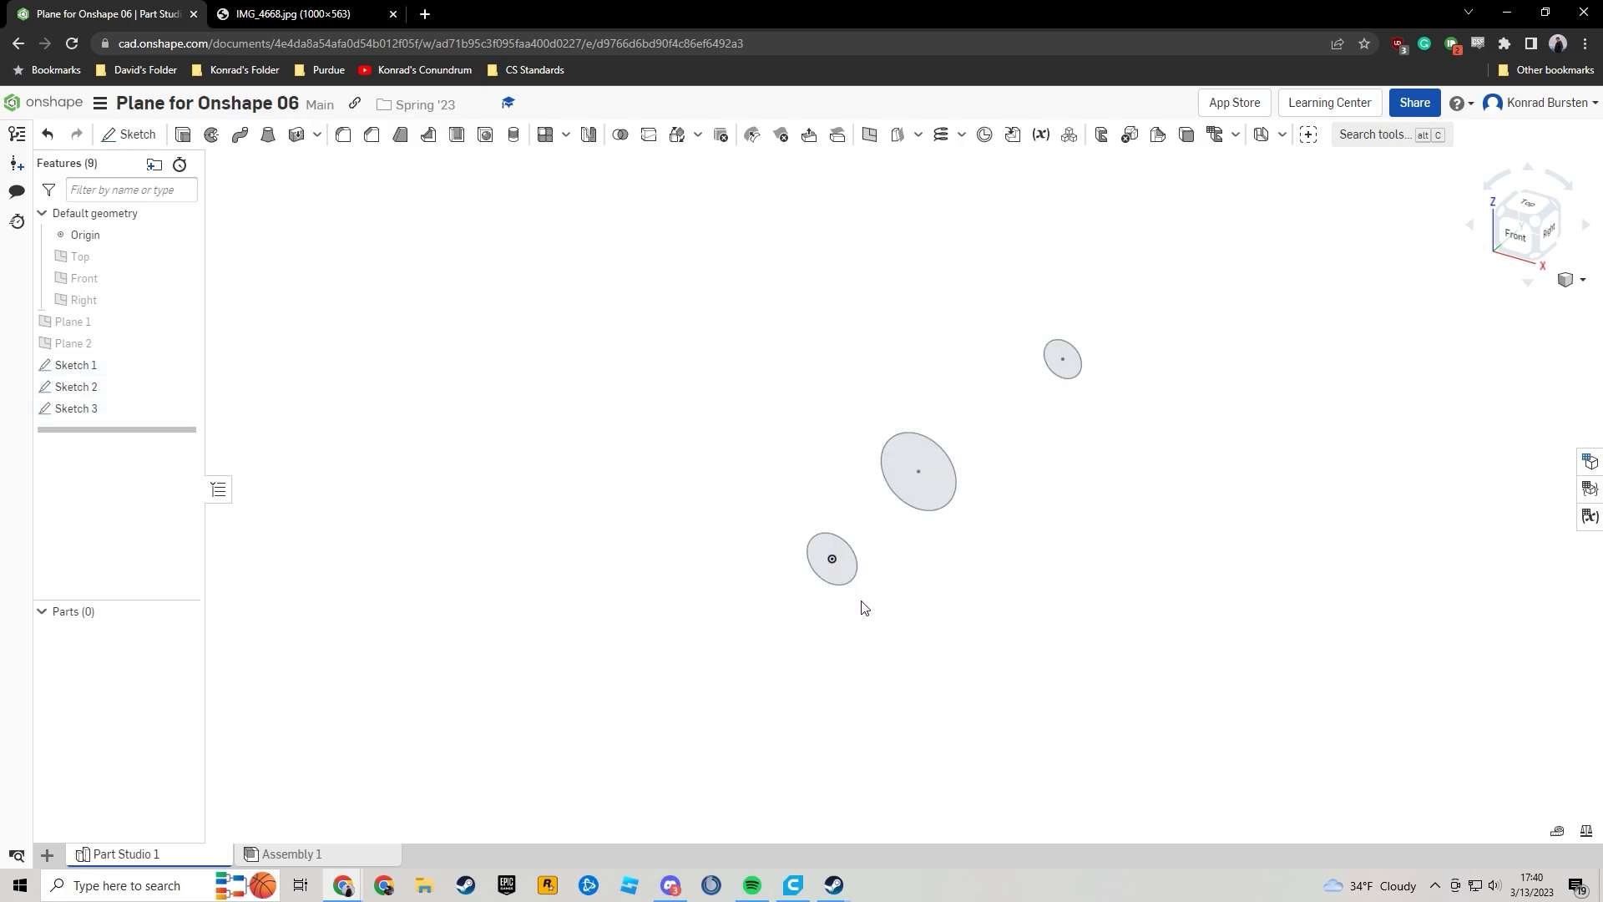
Loft a new solid fuselage through the three circle profiles of Sketch 1, Sketch 2 and Sketch 3, in that order.
left_click(839, 566)
left_click(932, 484)
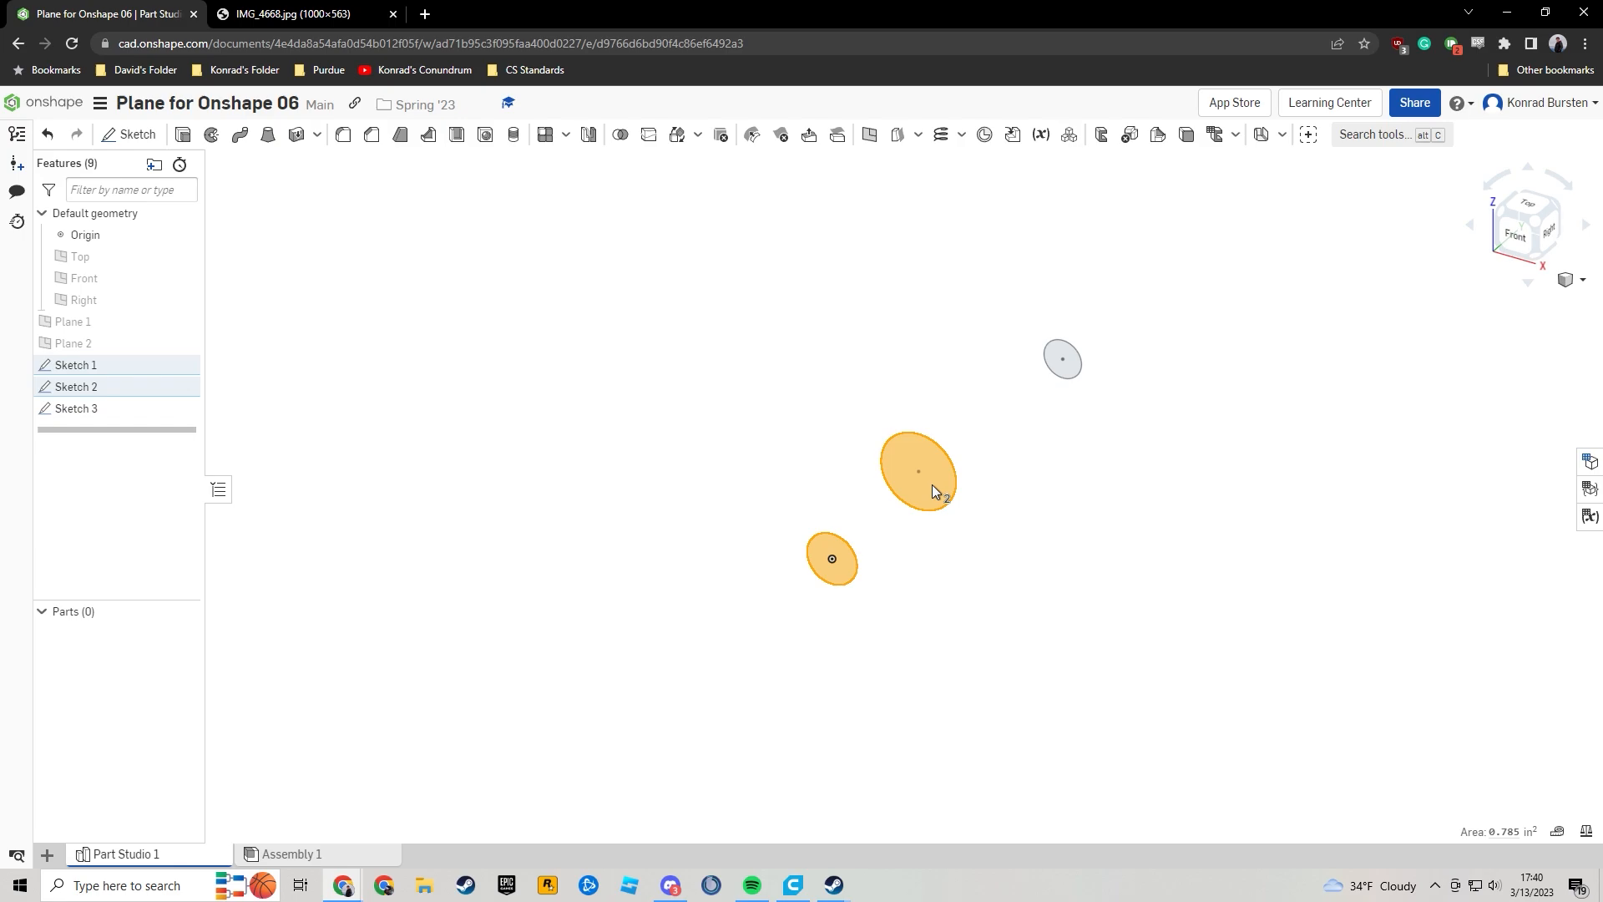
left_click(1070, 368)
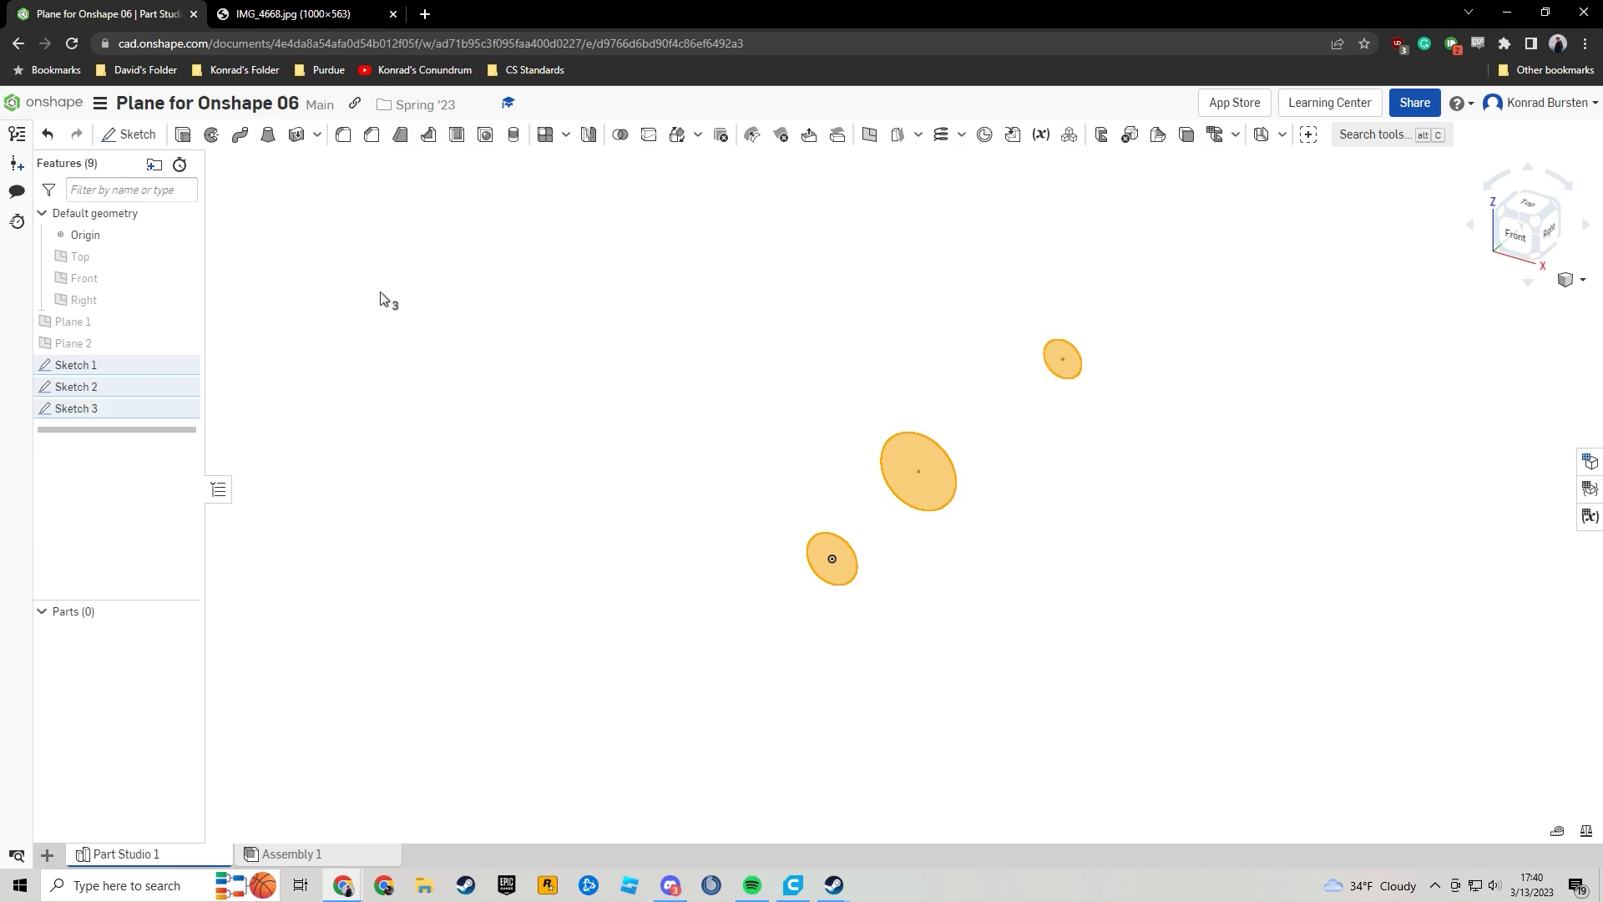
left_click(270, 142)
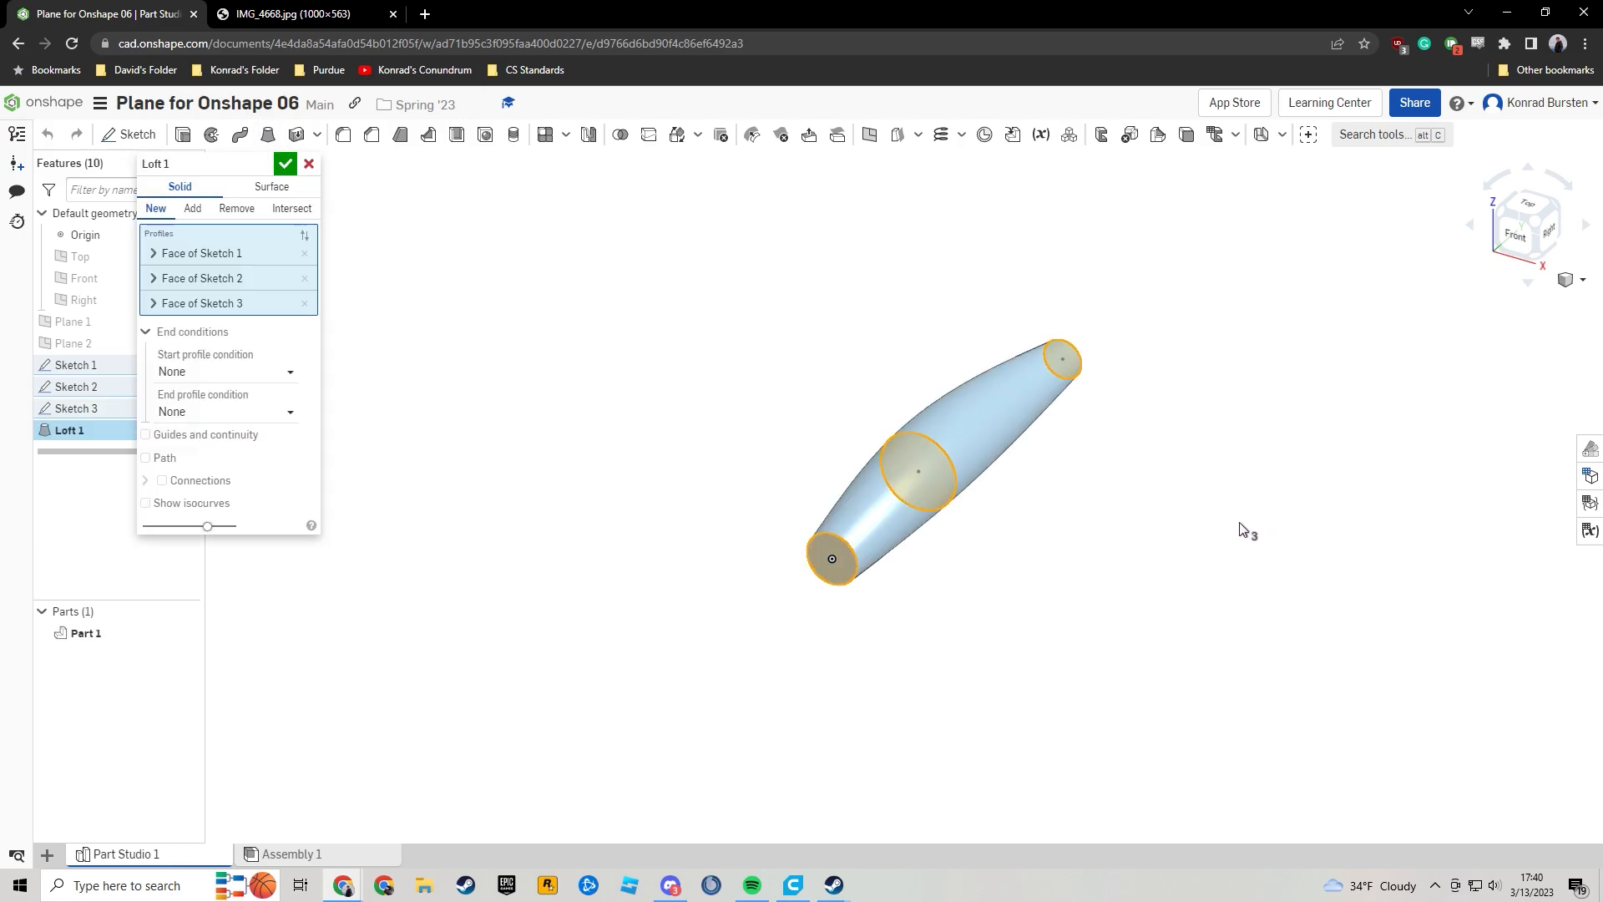
right_click_drag(1227, 480, 1198, 449)
left_click(1537, 219)
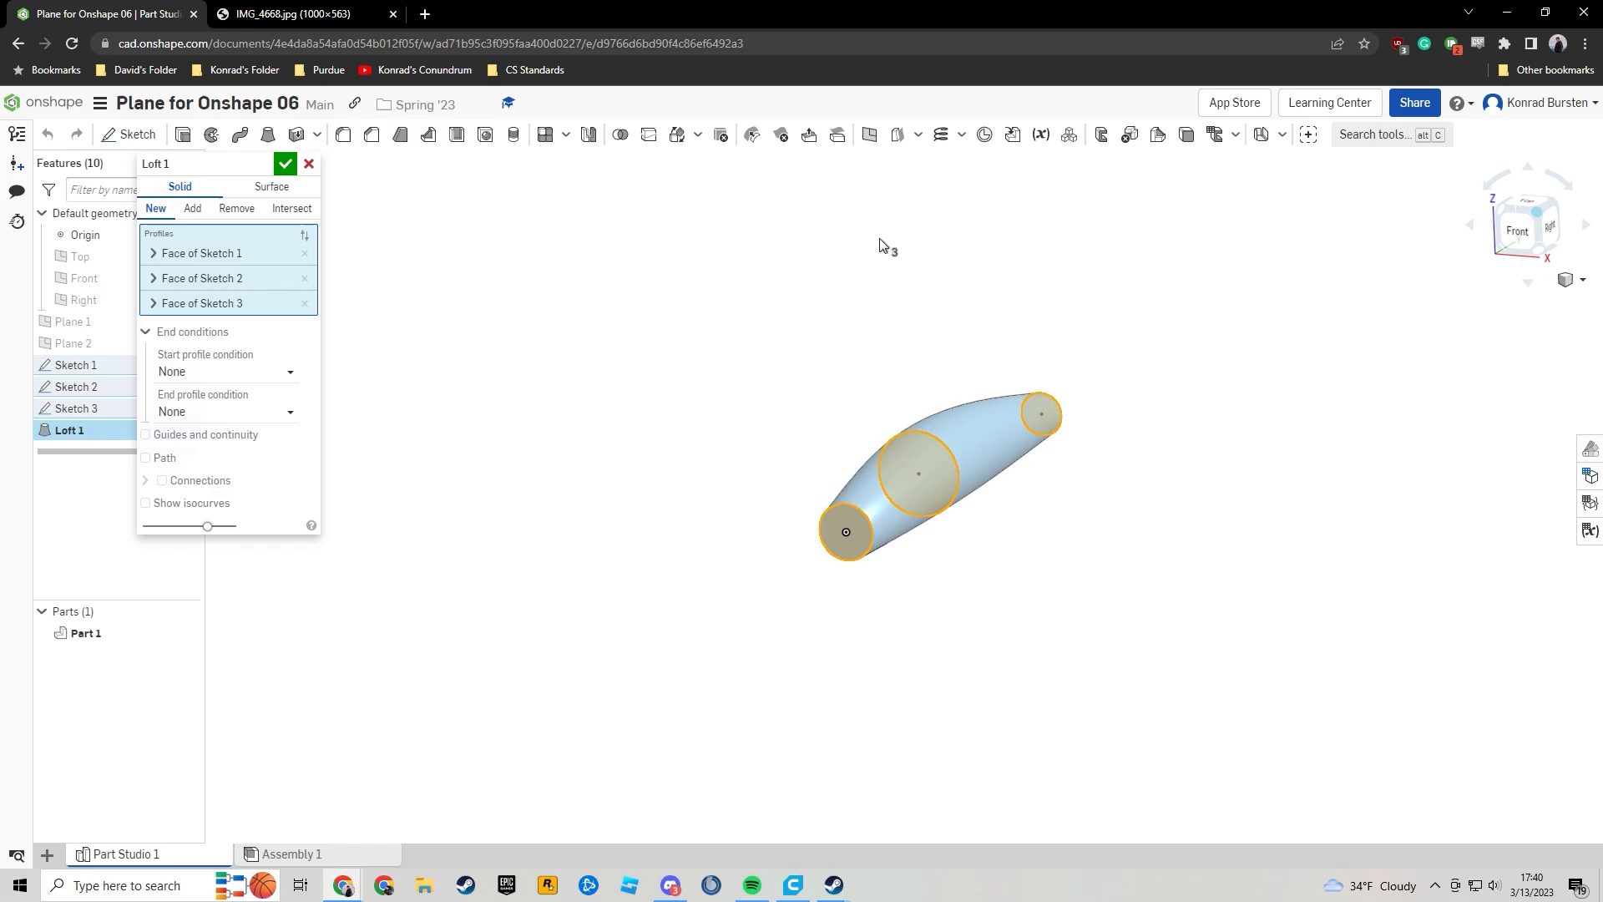
left_click(291, 172)
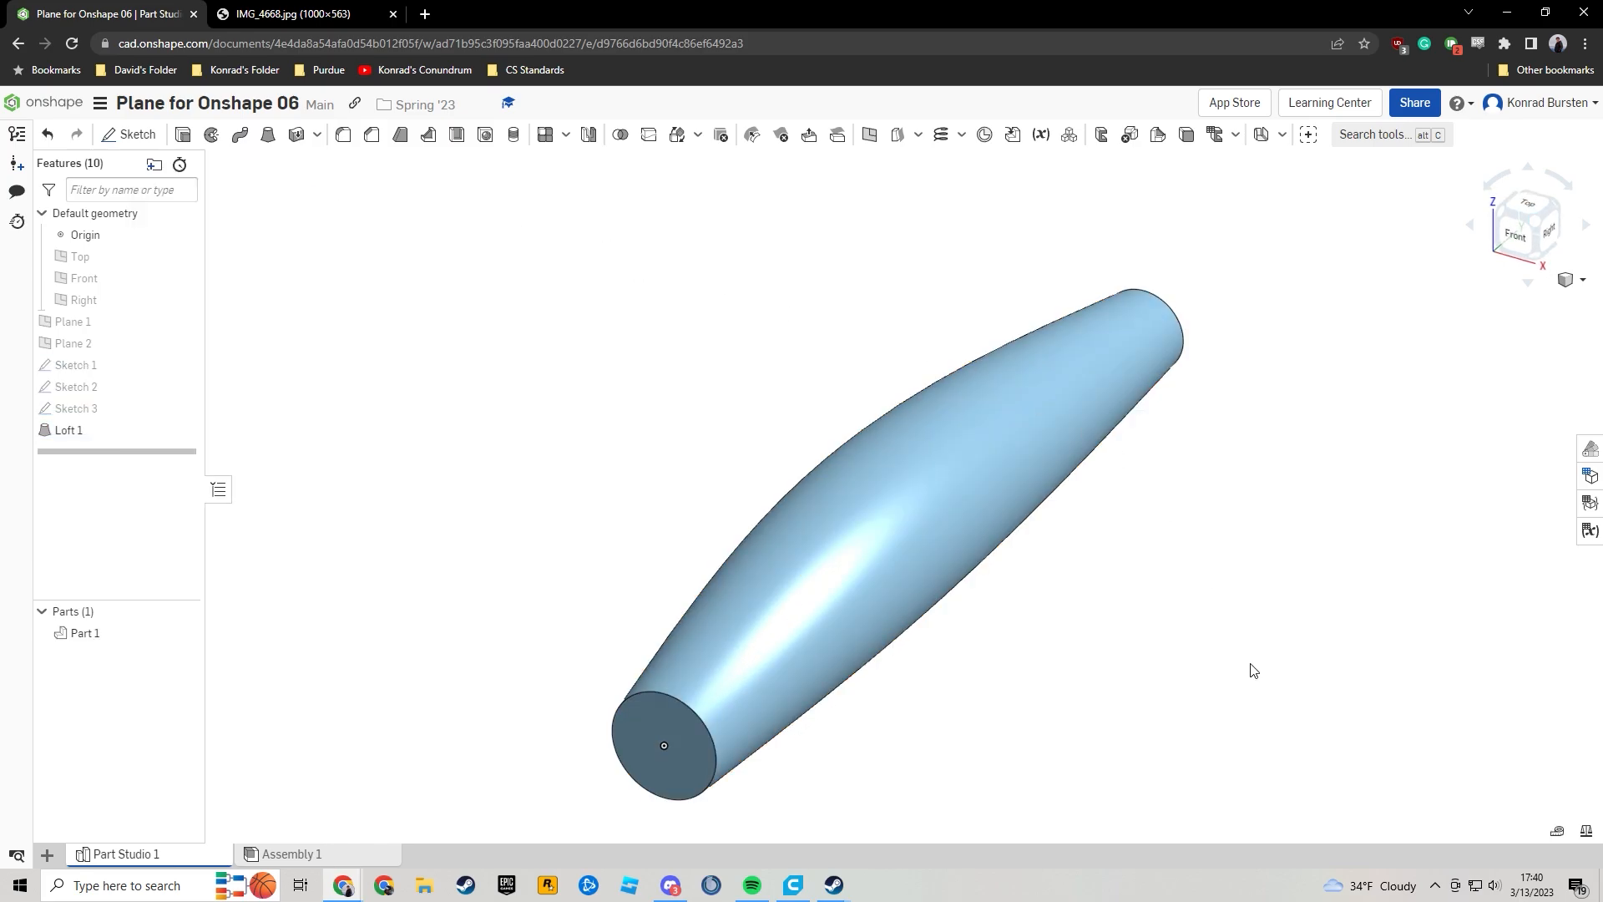
Inspect the lofted fuselage from the front and side, and compare it with the reference photo IMG_4668.jpg.
key("shift+1")
mouse_move(1263, 608)
right_mouse_down()
mouse_move(1065, 629)
mouse_move(1240, 624)
right_mouse_up()
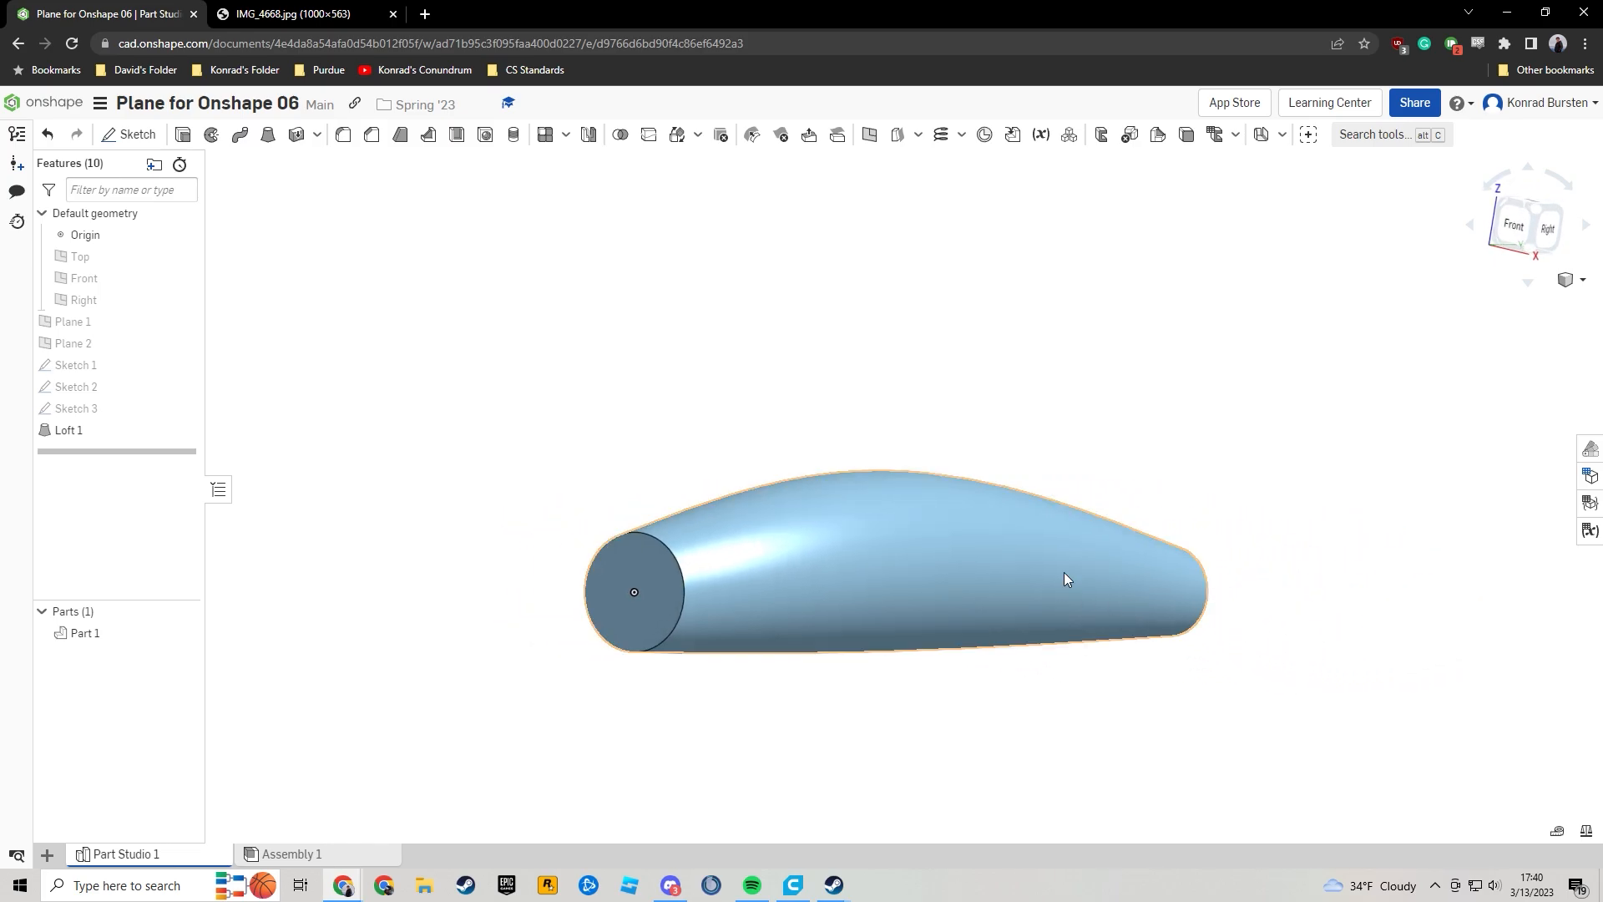
left_click(293, 14)
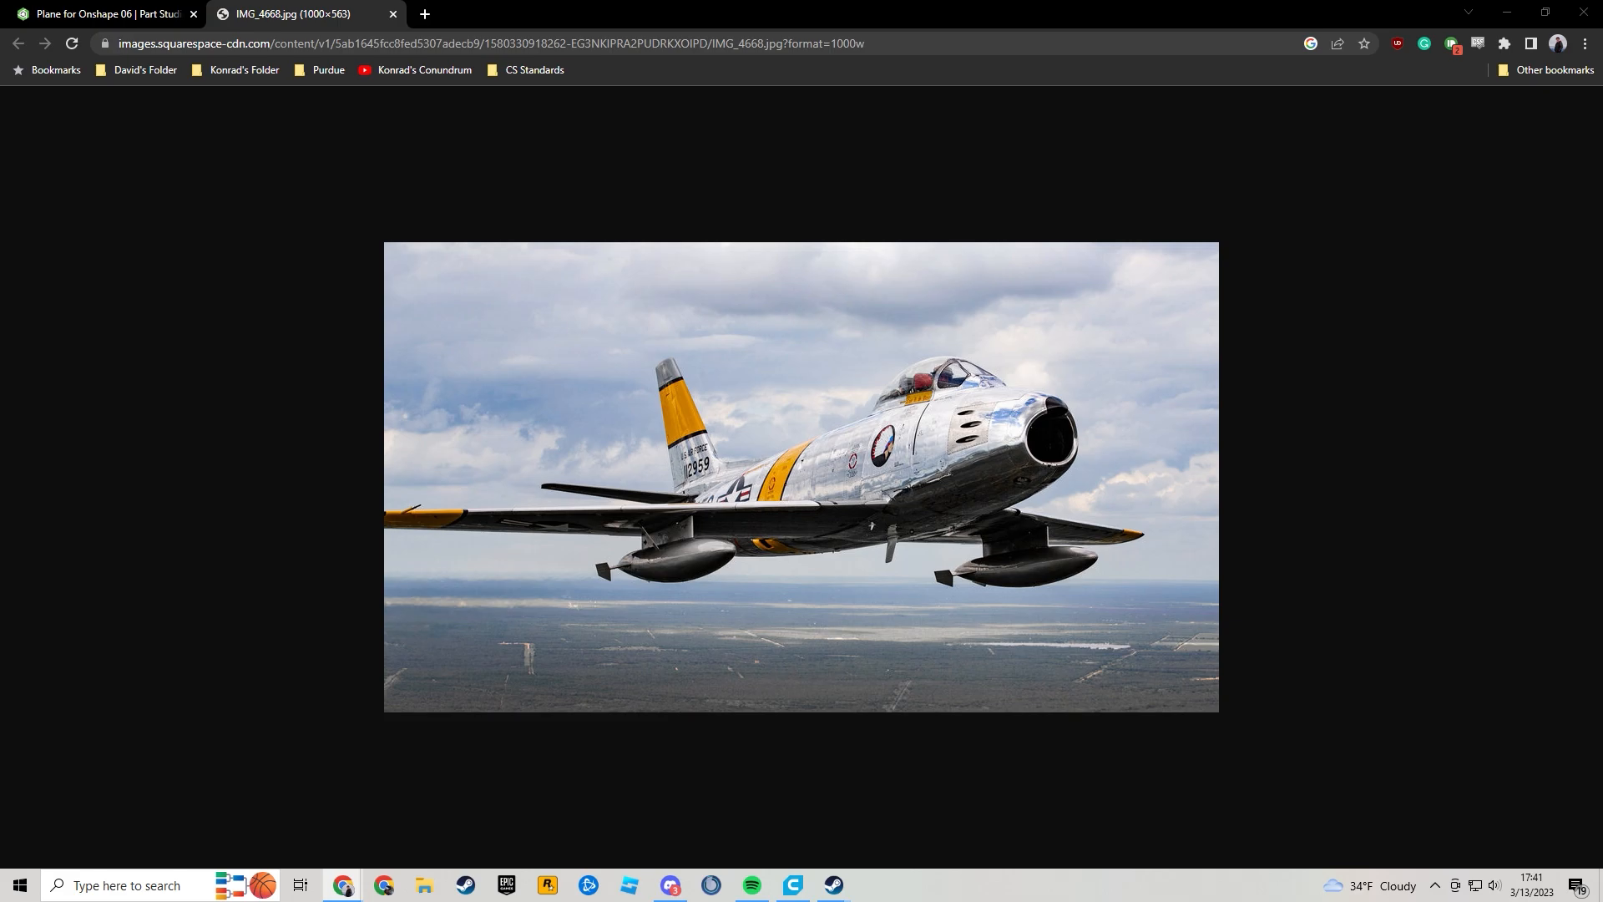
Look at the reference photo F-86_Sabre_hertiage_flight.jpg and return to the Onshape part studio.
left_click_drag(1602, 251, 615, 8)
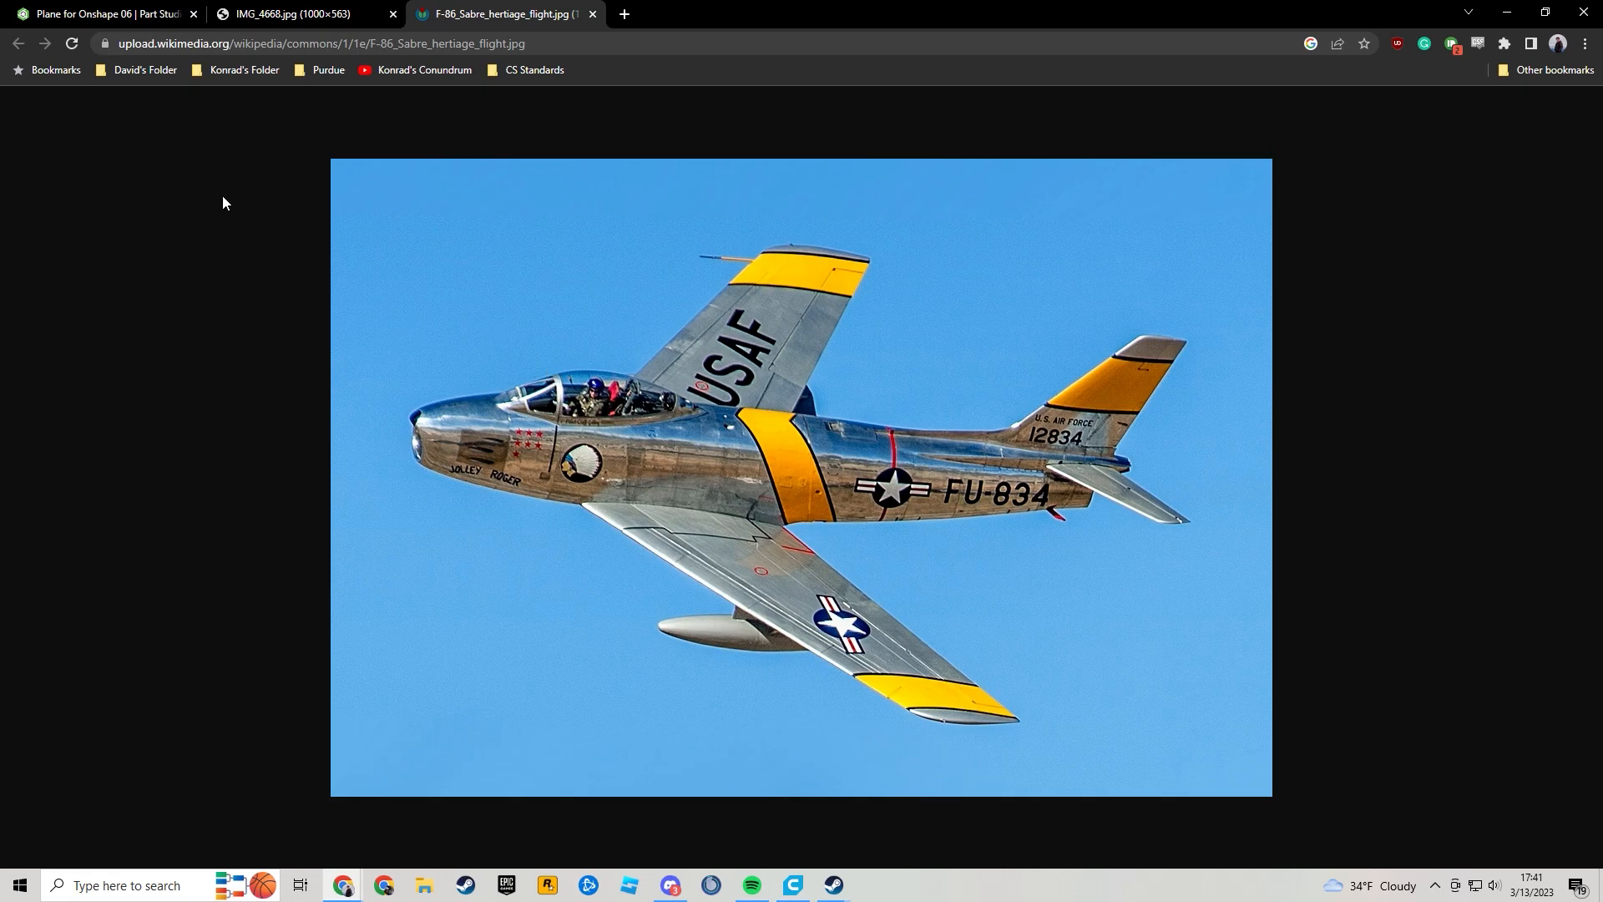
left_click(112, 11)
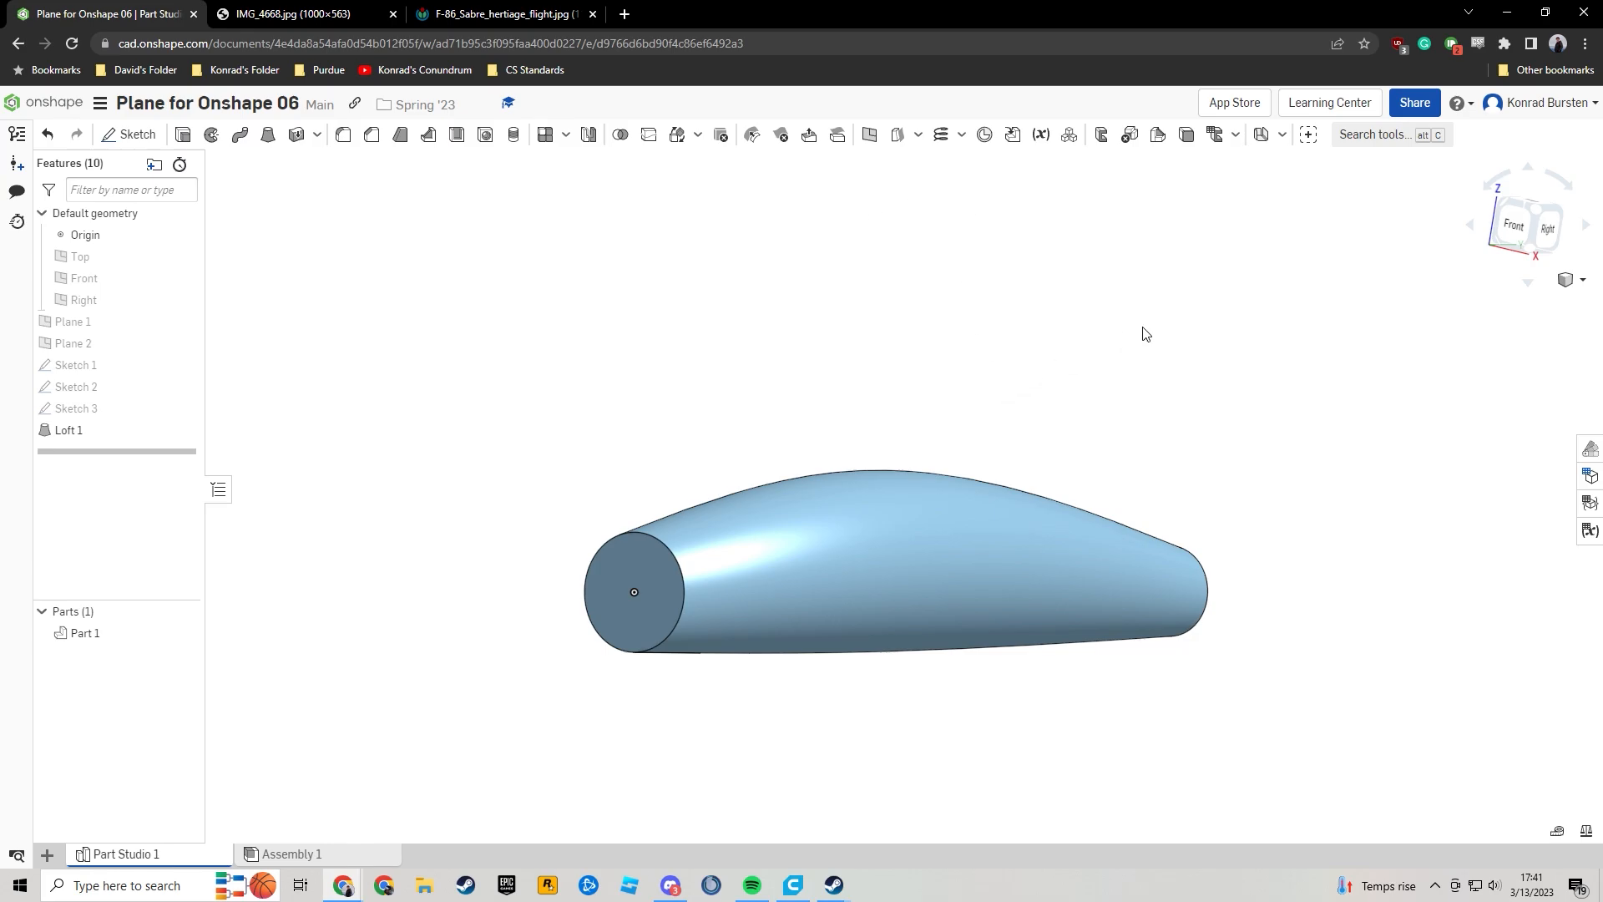
Show the planes and start a new sketch on the Right plane, viewed from the right side.
key("p")
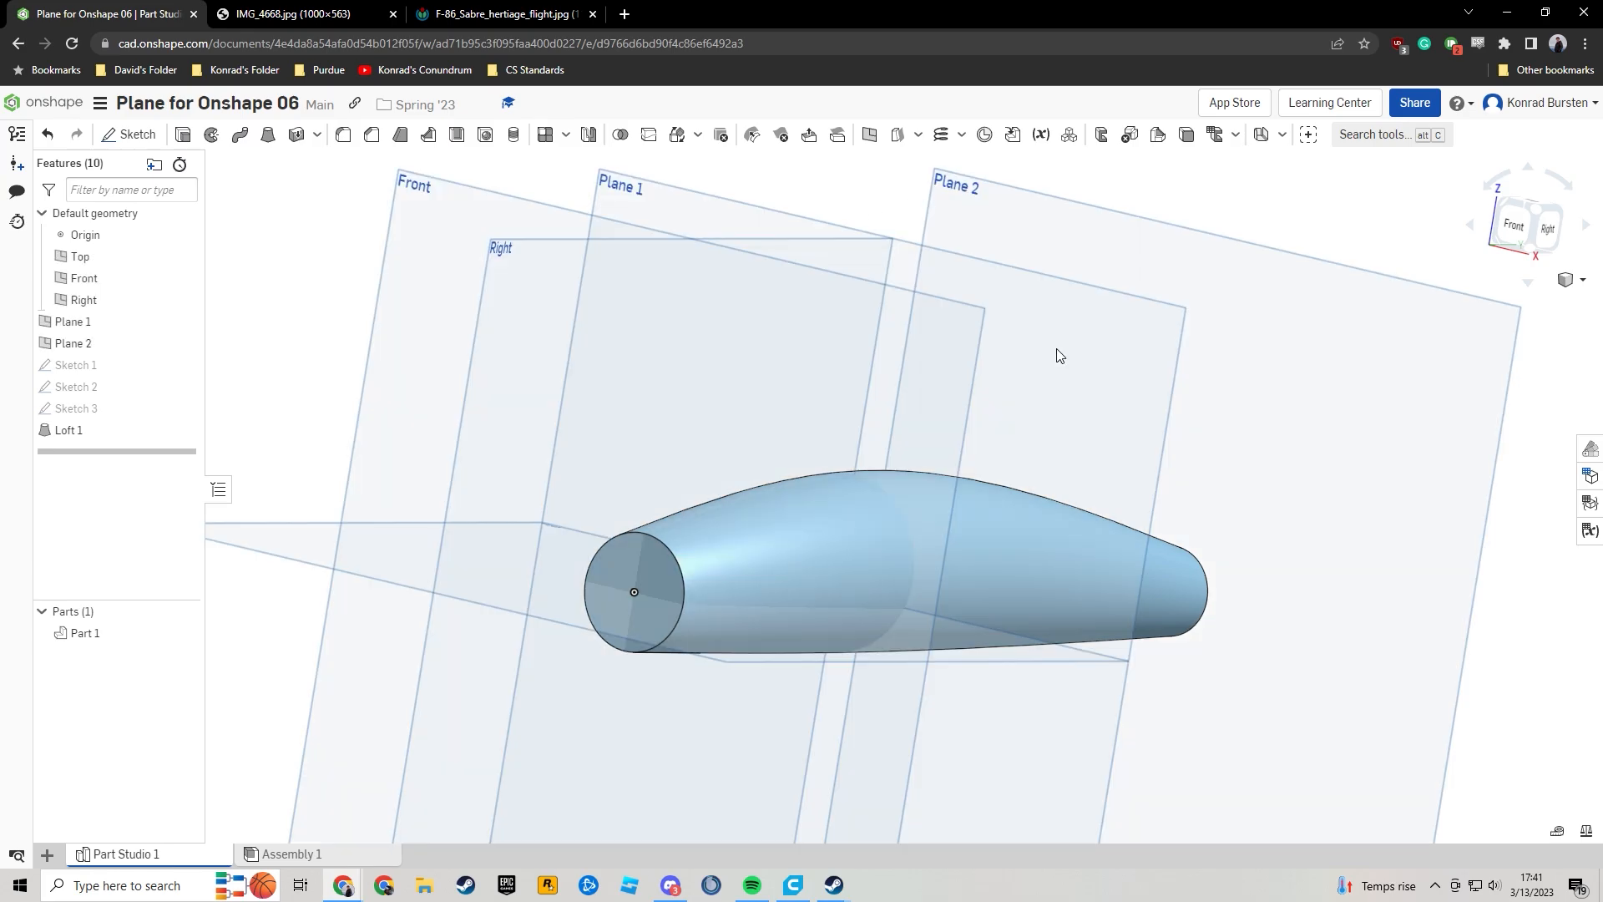
left_click(1542, 216)
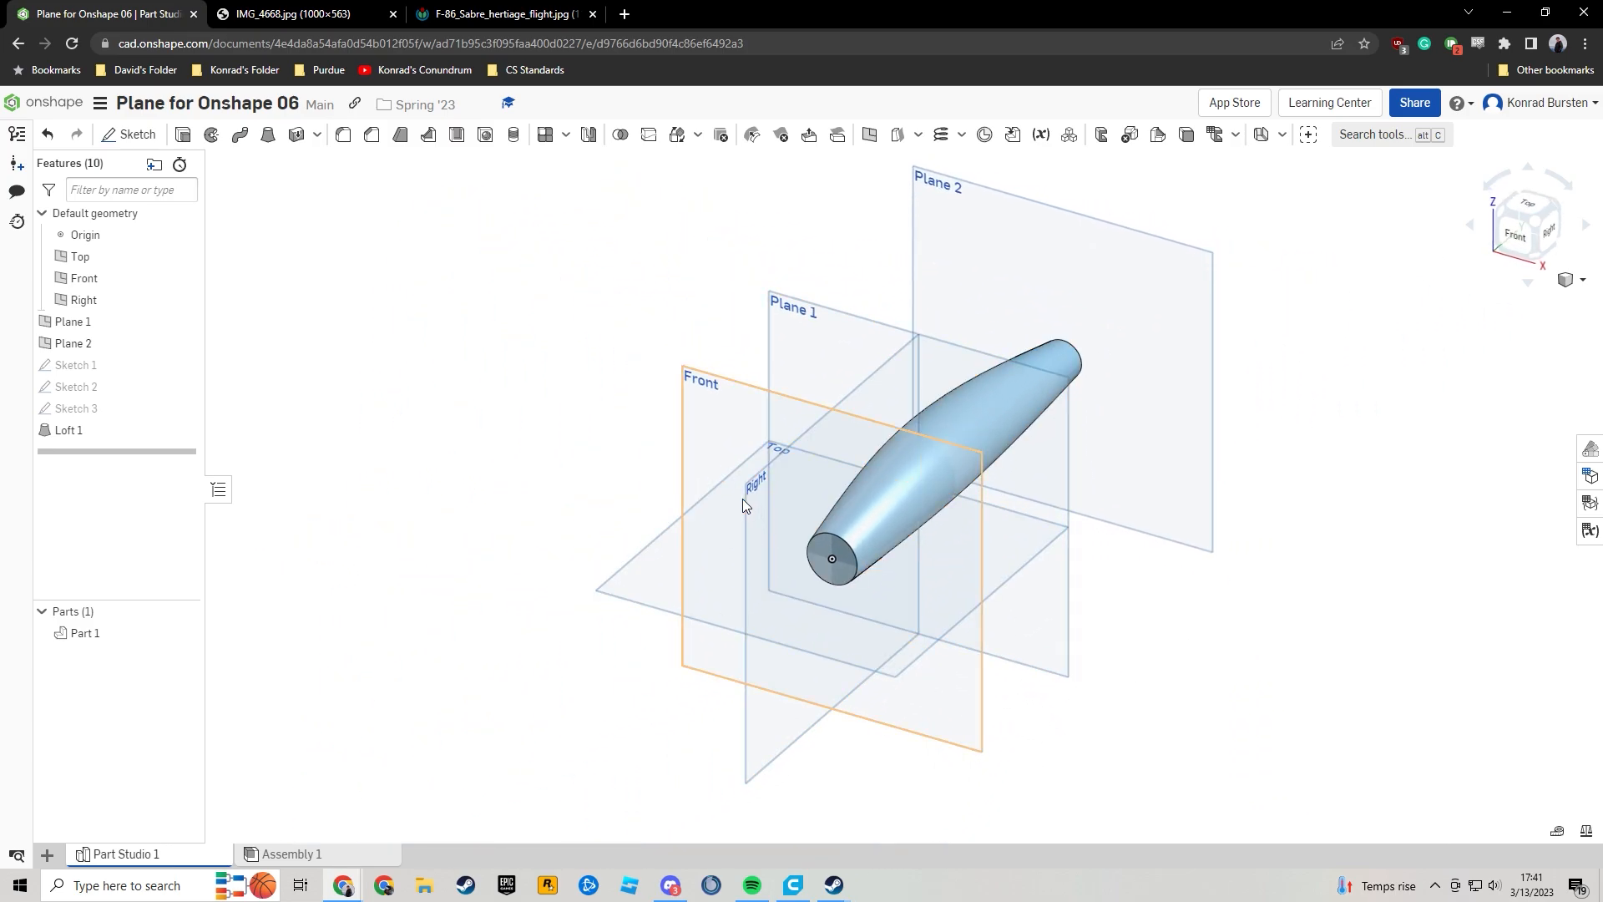
right_click_drag(1231, 591, 1138, 548)
left_click(660, 409)
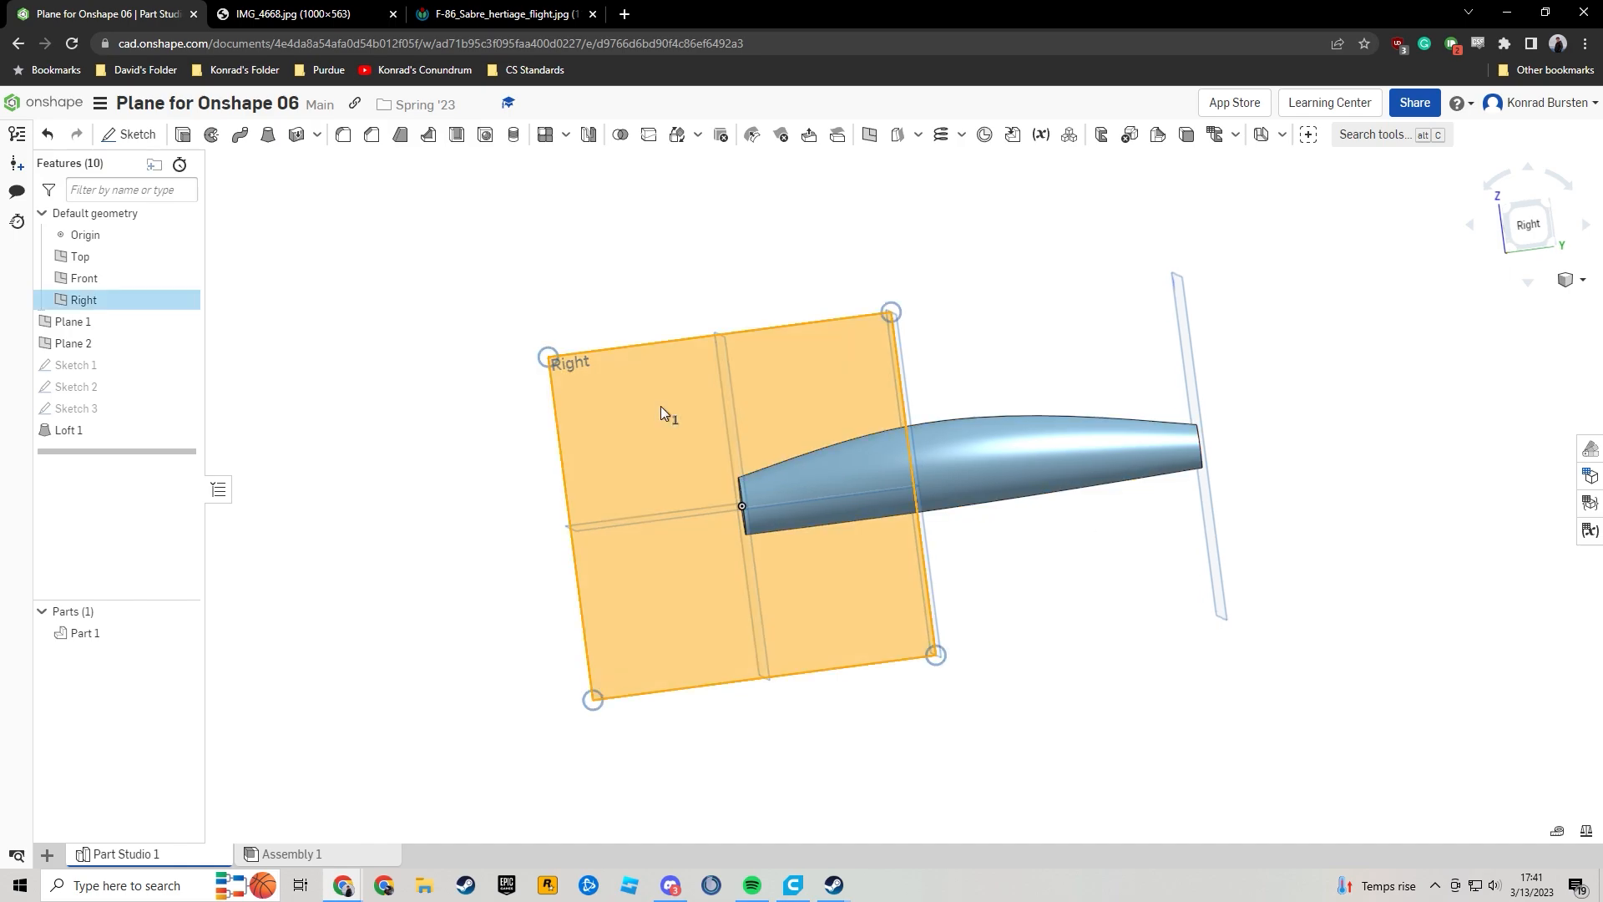
left_click(1522, 227)
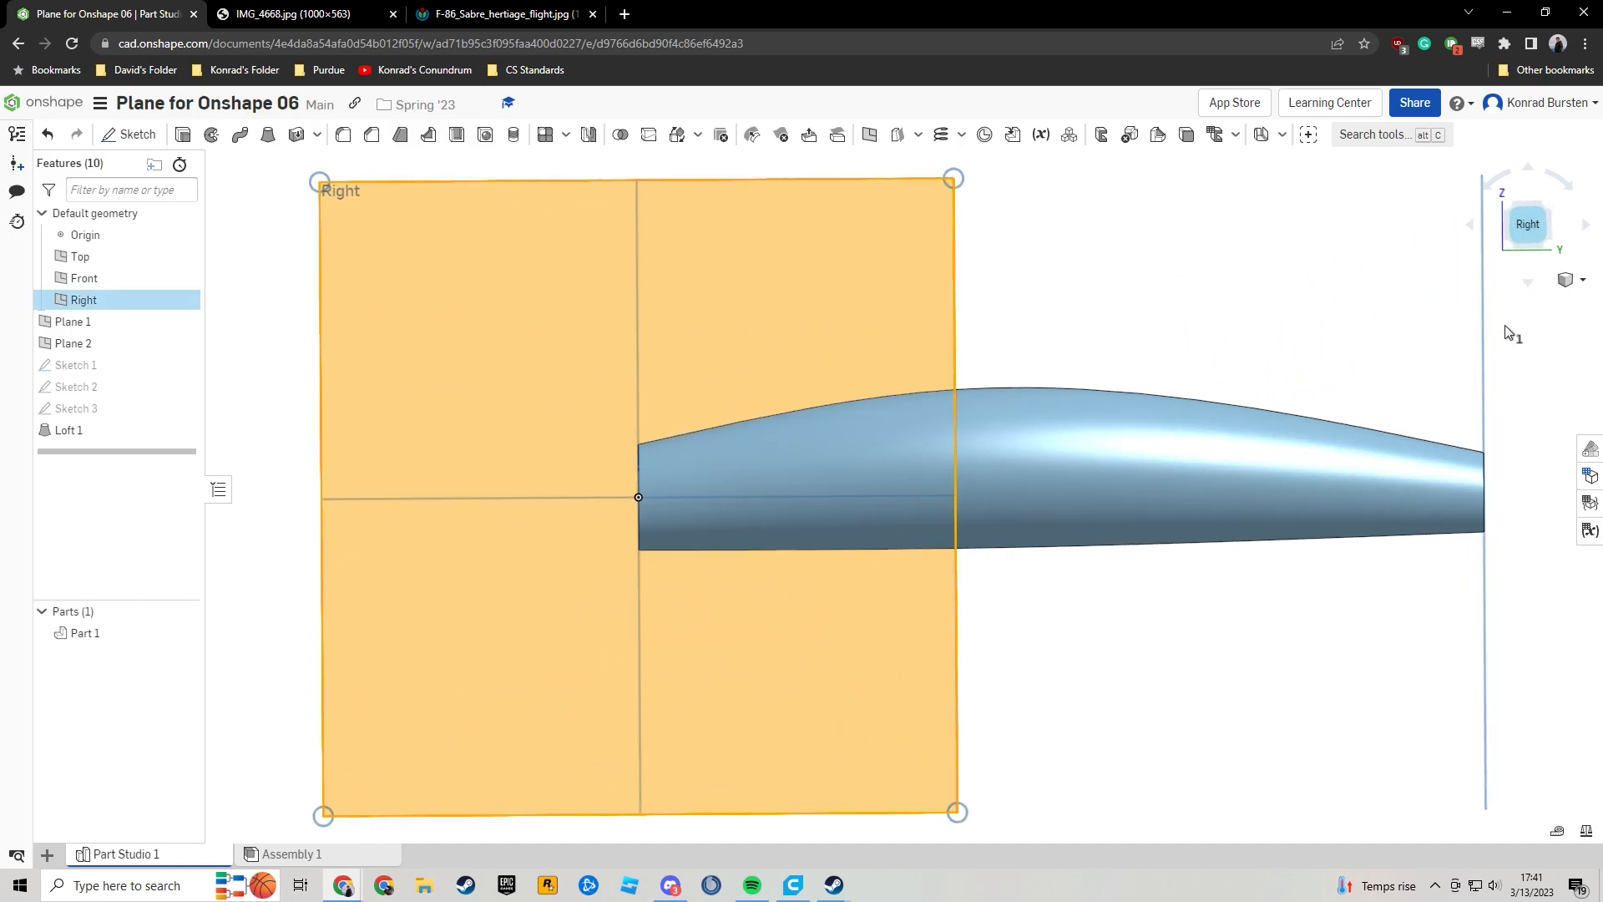
left_click(135, 134)
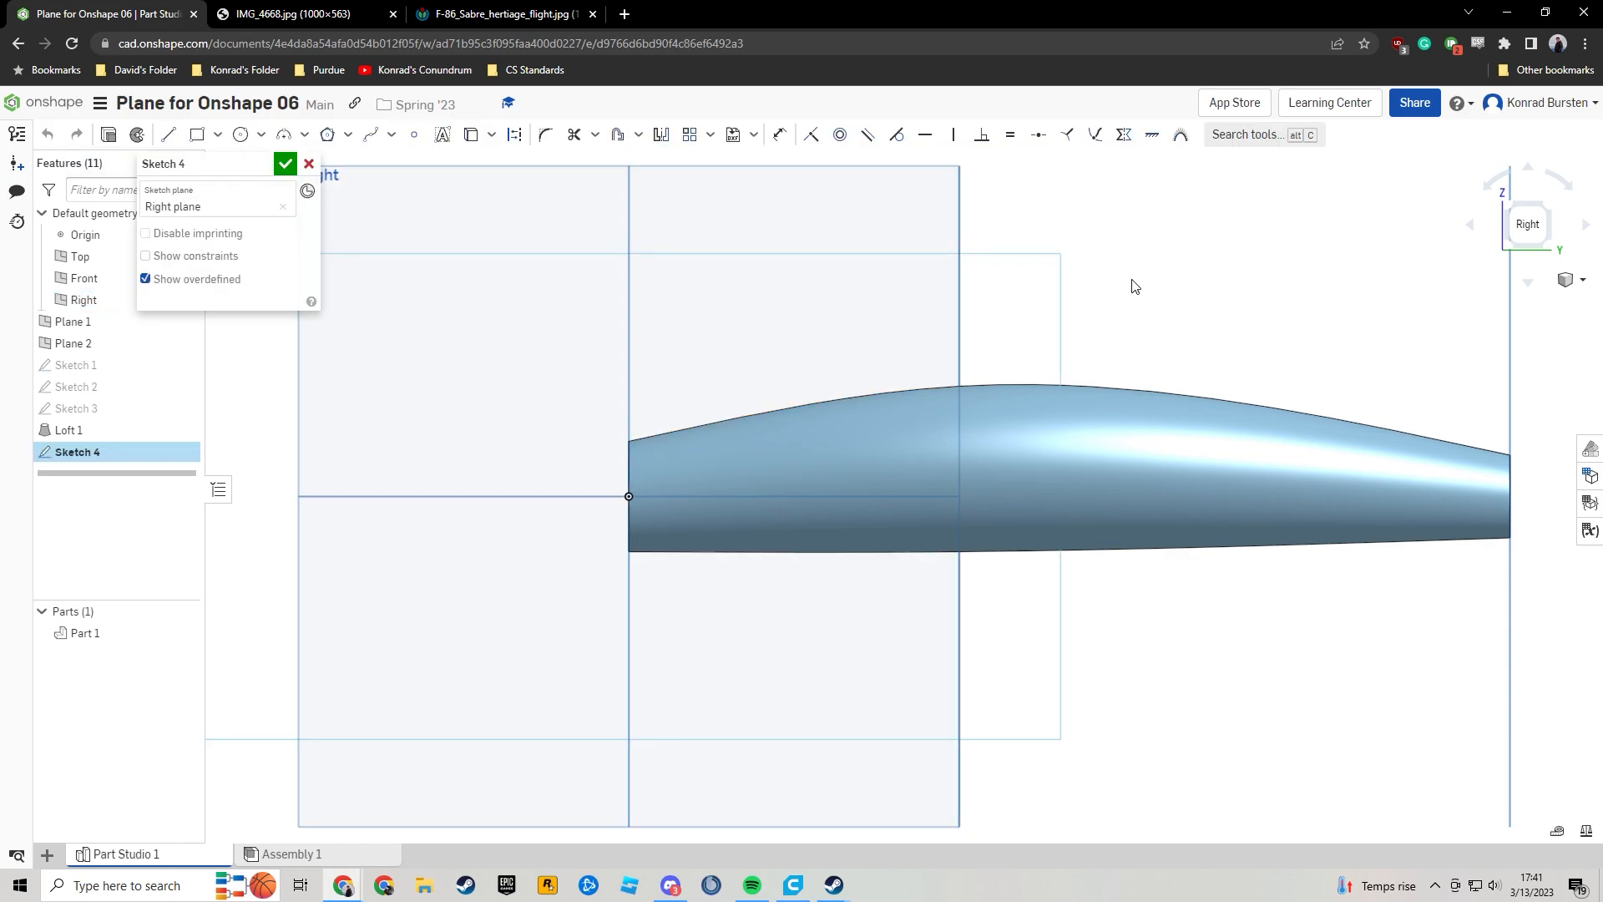
Sketch a horizontal line about 0.93 in long on the lower front part of the fuselage, ahead of Plane 1.
scroll(1034, 440, "up", 4)
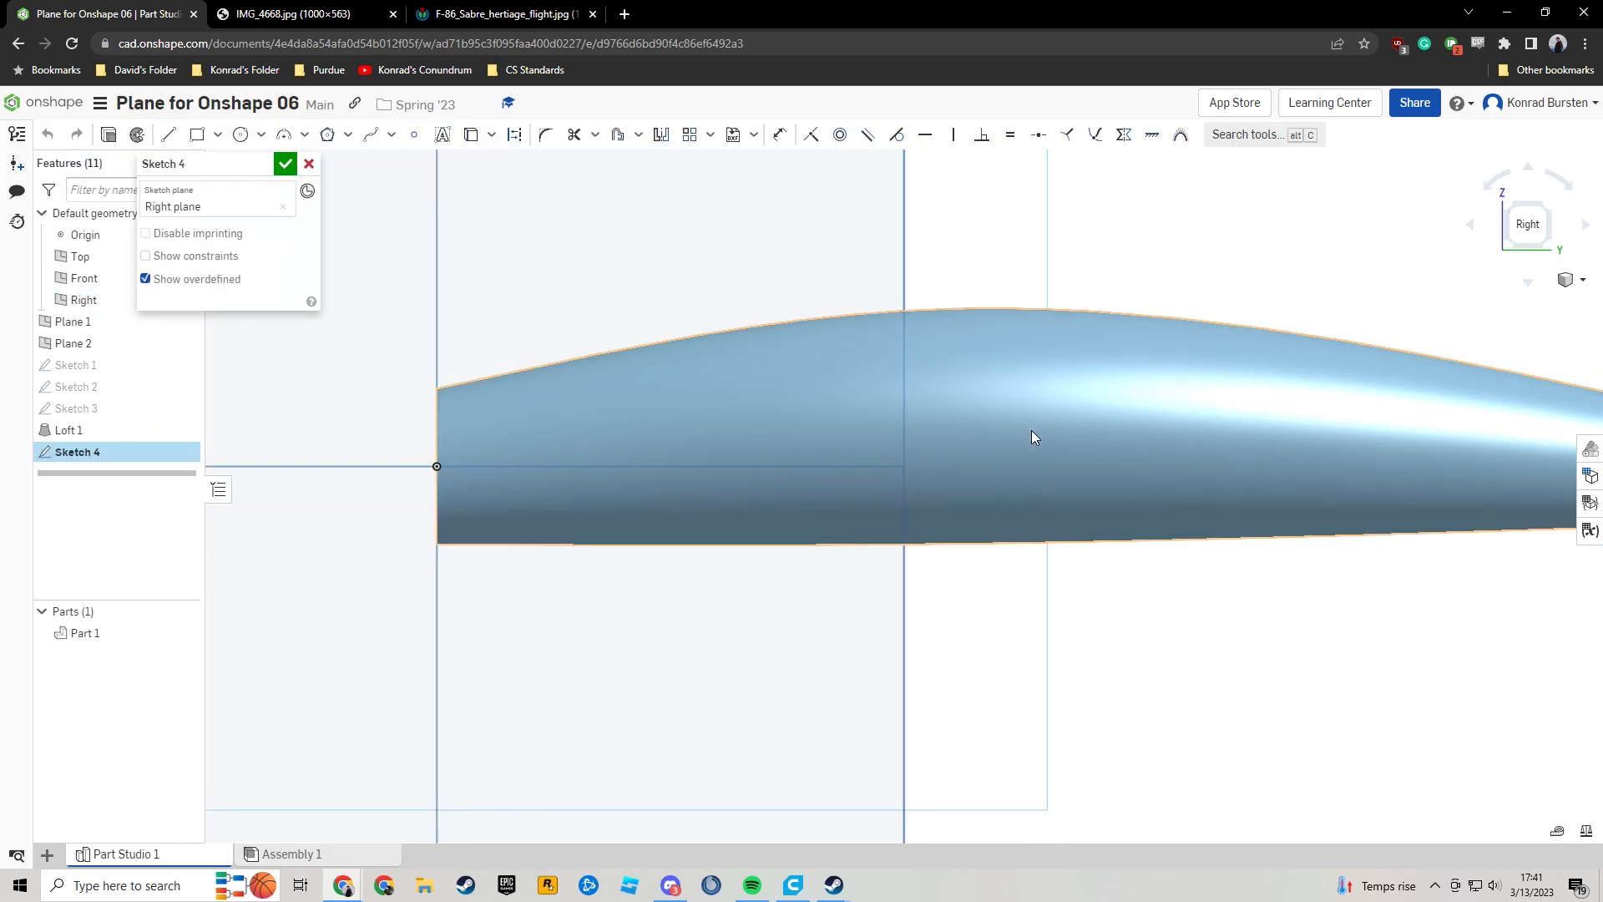
left_click(170, 136)
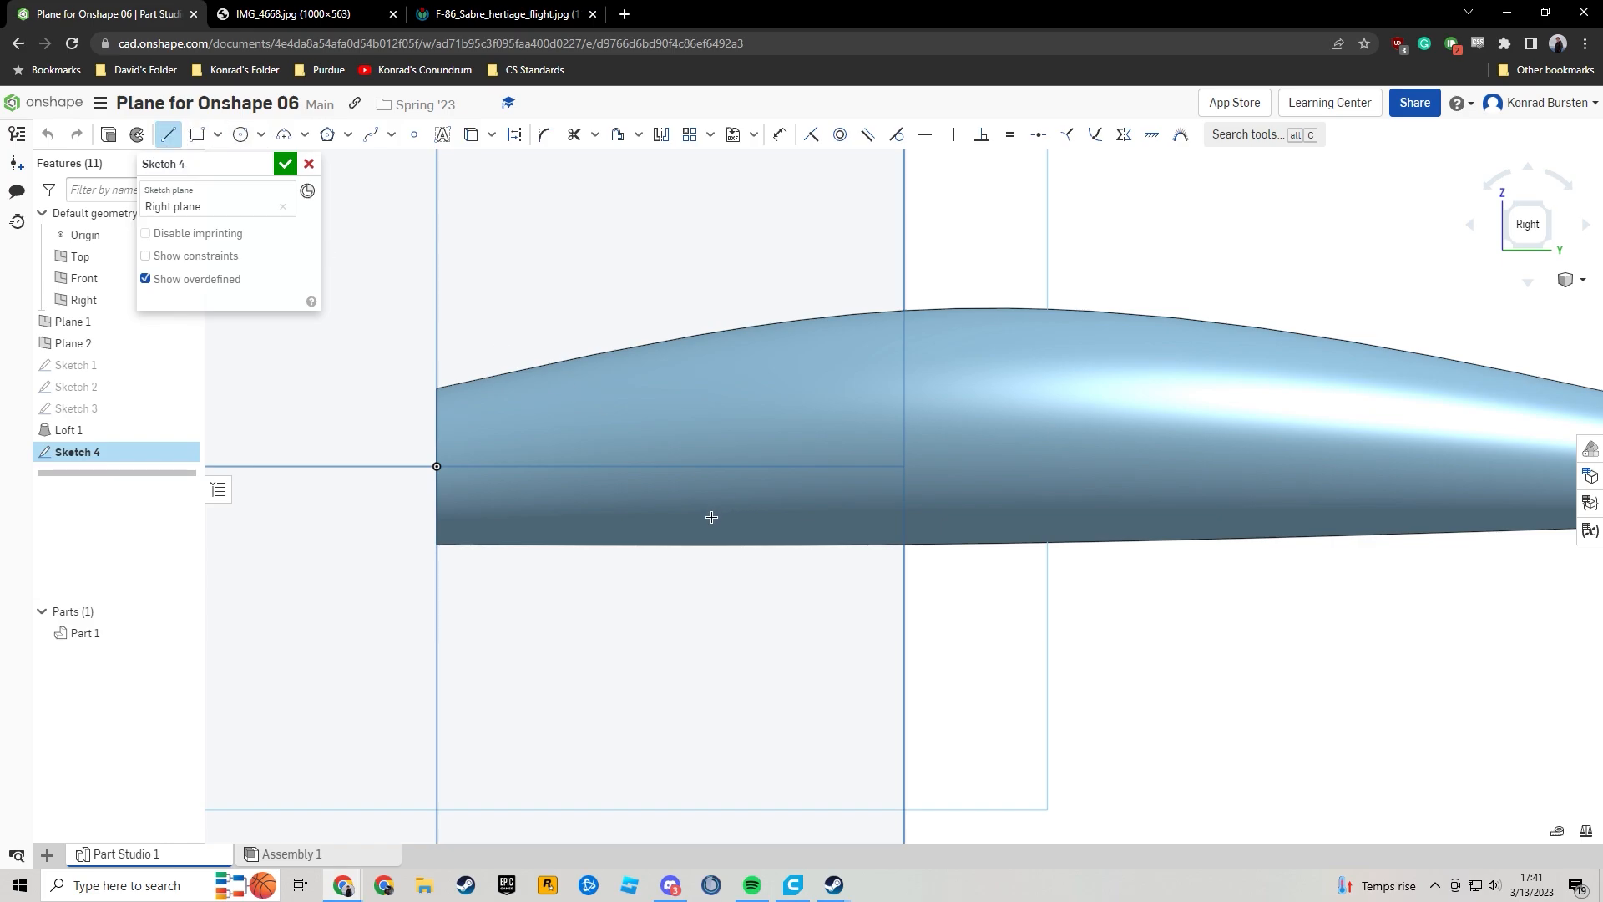
left_click(712, 516)
left_click(858, 516)
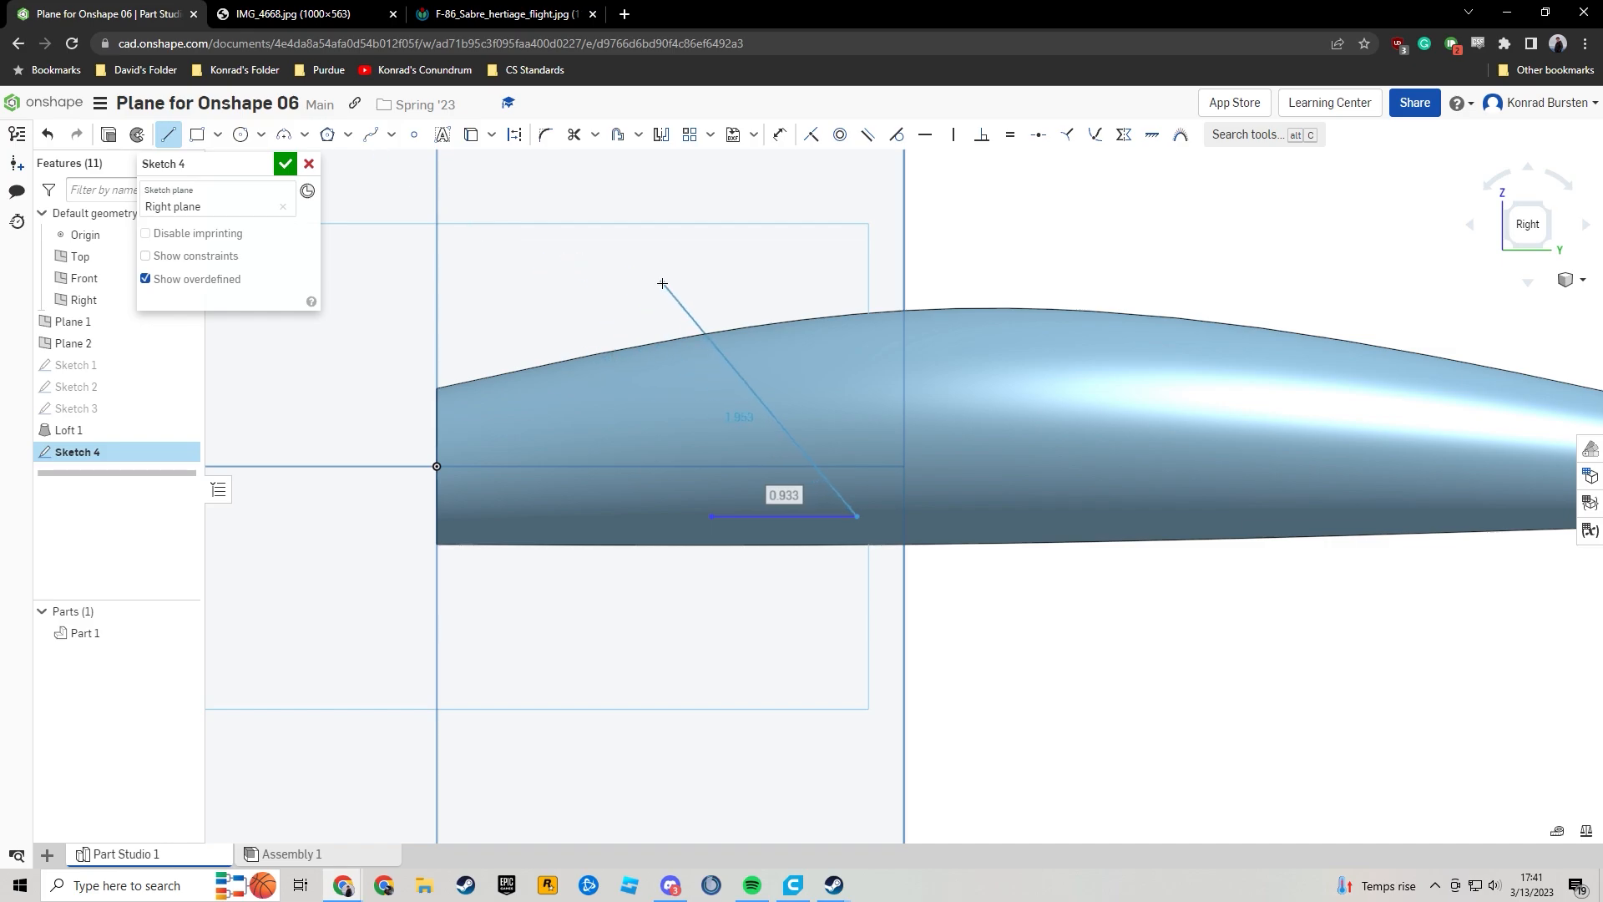
key("Escape")
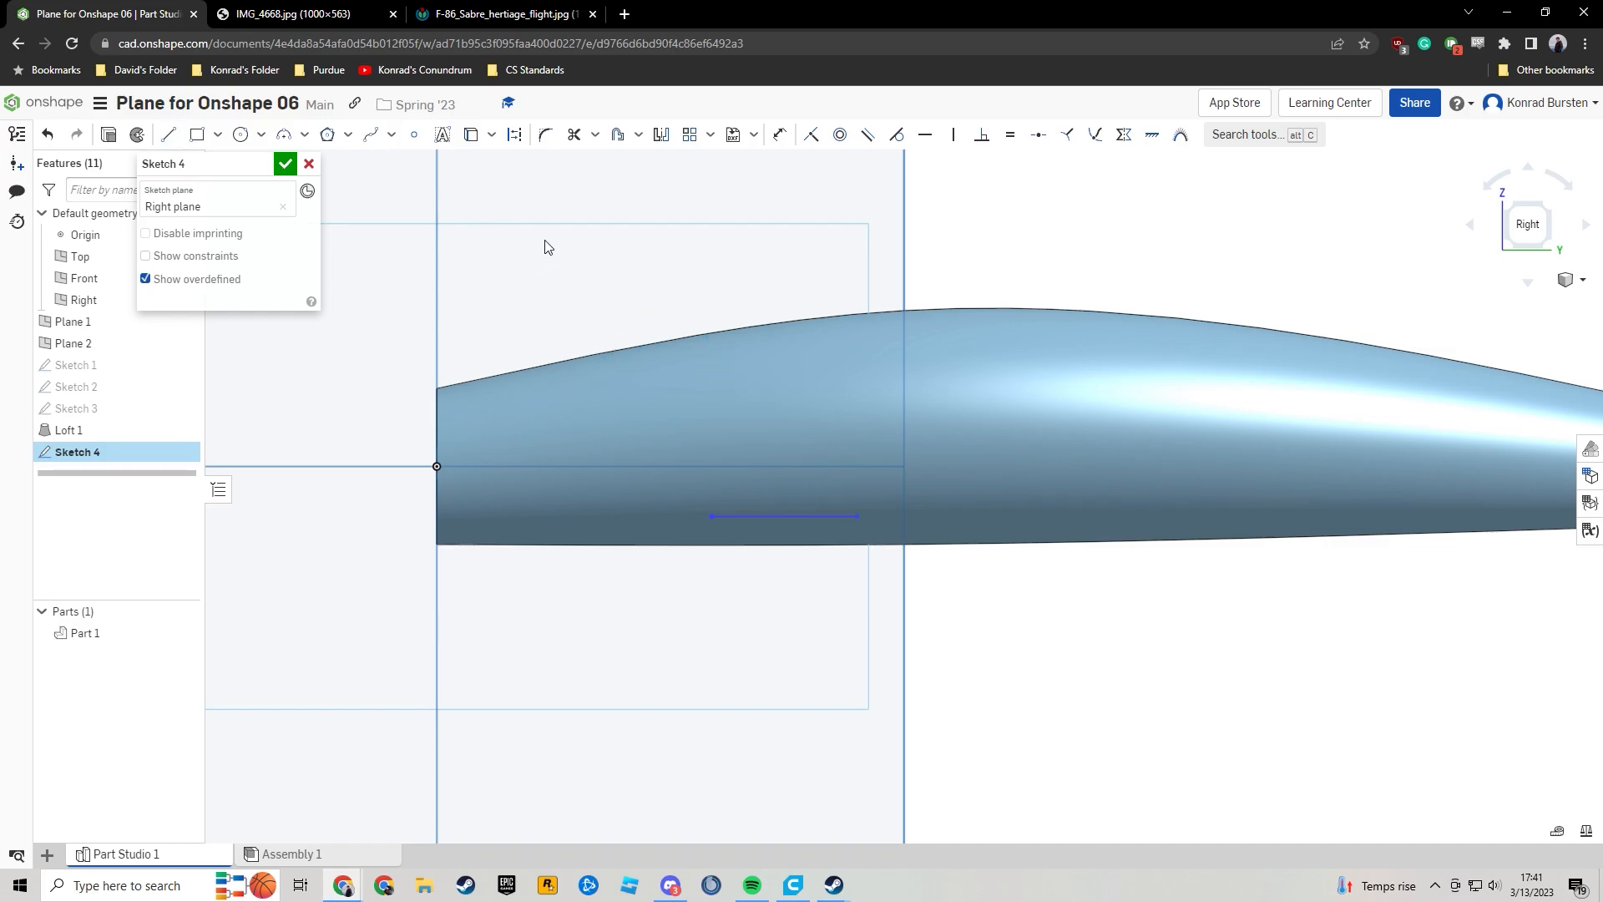
Draw a shallow arc of about 0.98 in radius bulging upward between the two endpoints of the line.
left_click(286, 136)
left_click(712, 517)
left_click(858, 516)
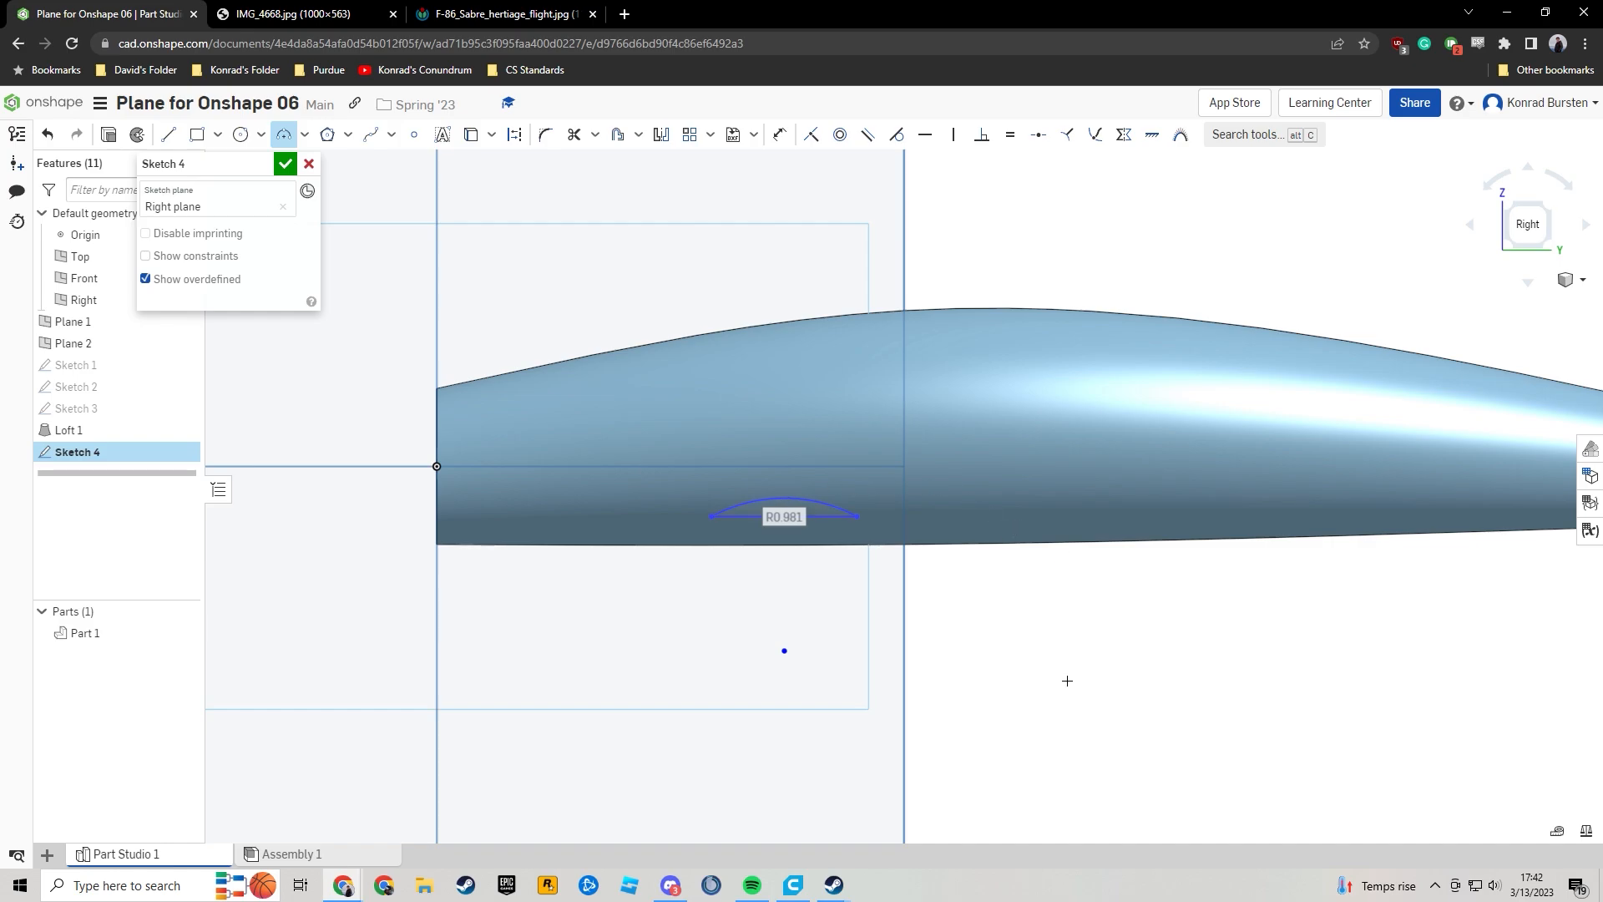
Dimension the arc's radius as 0.9 in.
key("d")
left_click(840, 507)
left_click(868, 485)
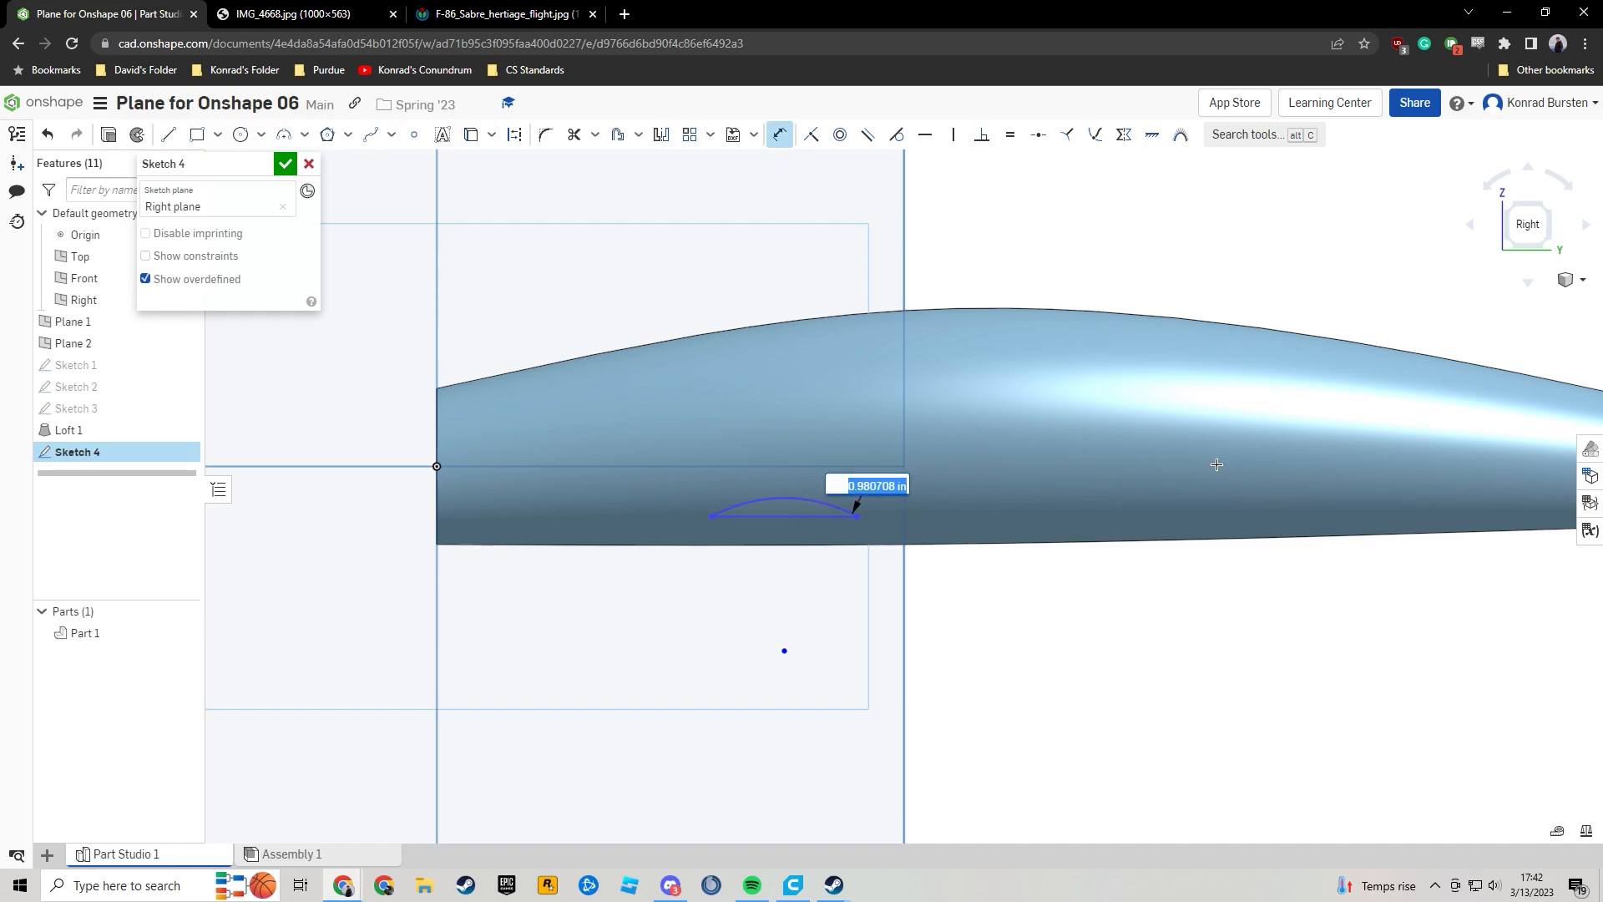
key("BackSpace")
type(".9")
key("Return")
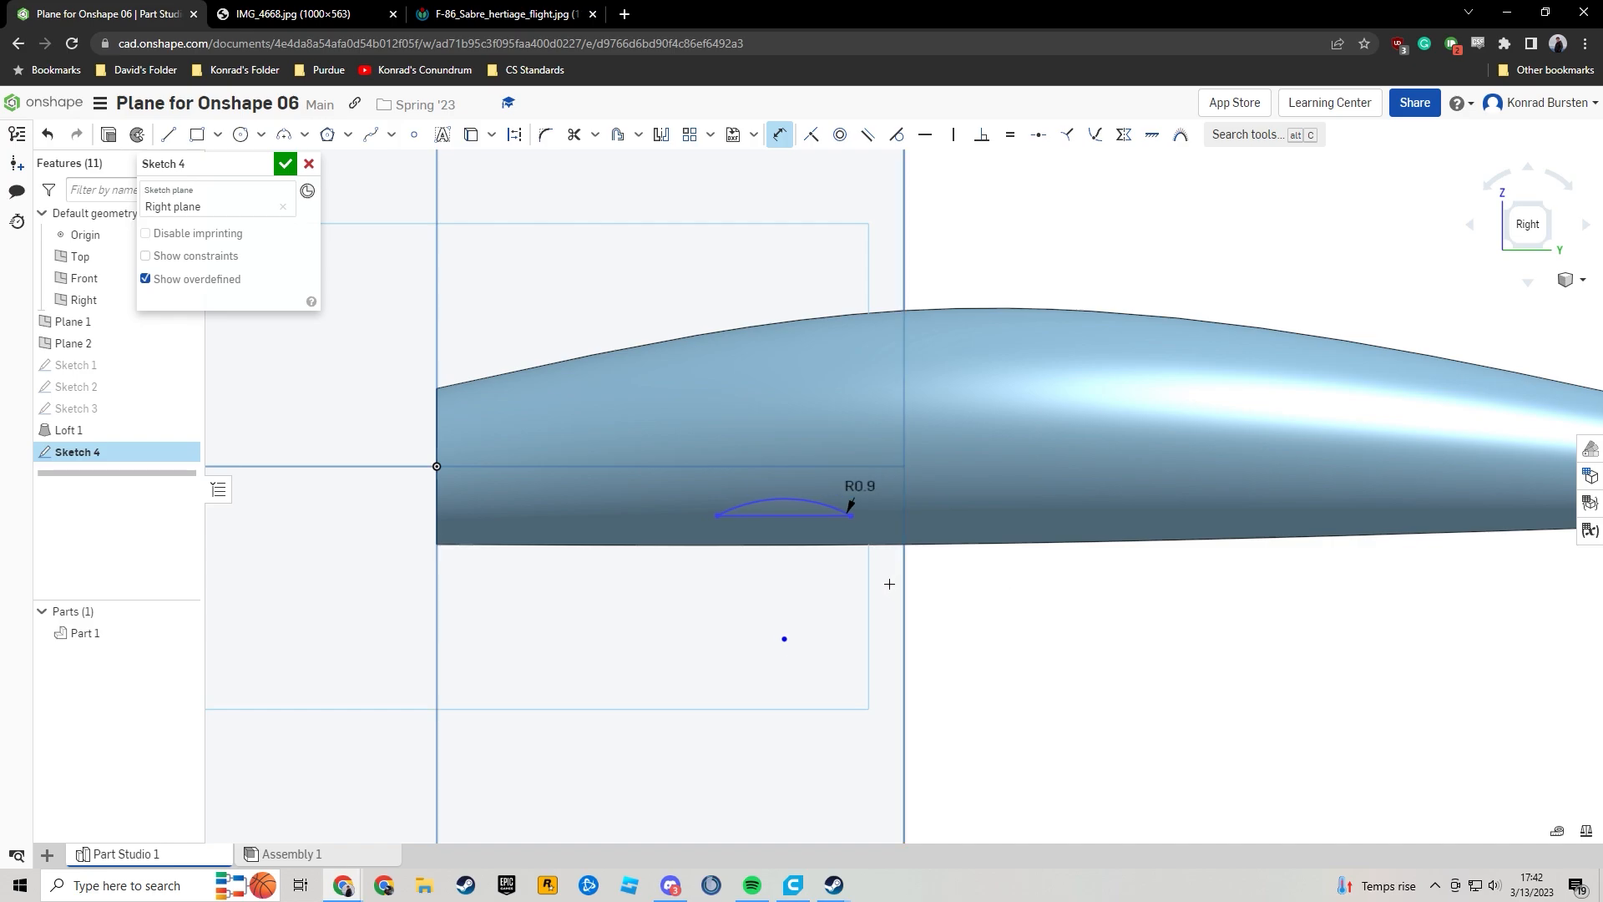
left_click(784, 515)
left_click(789, 578)
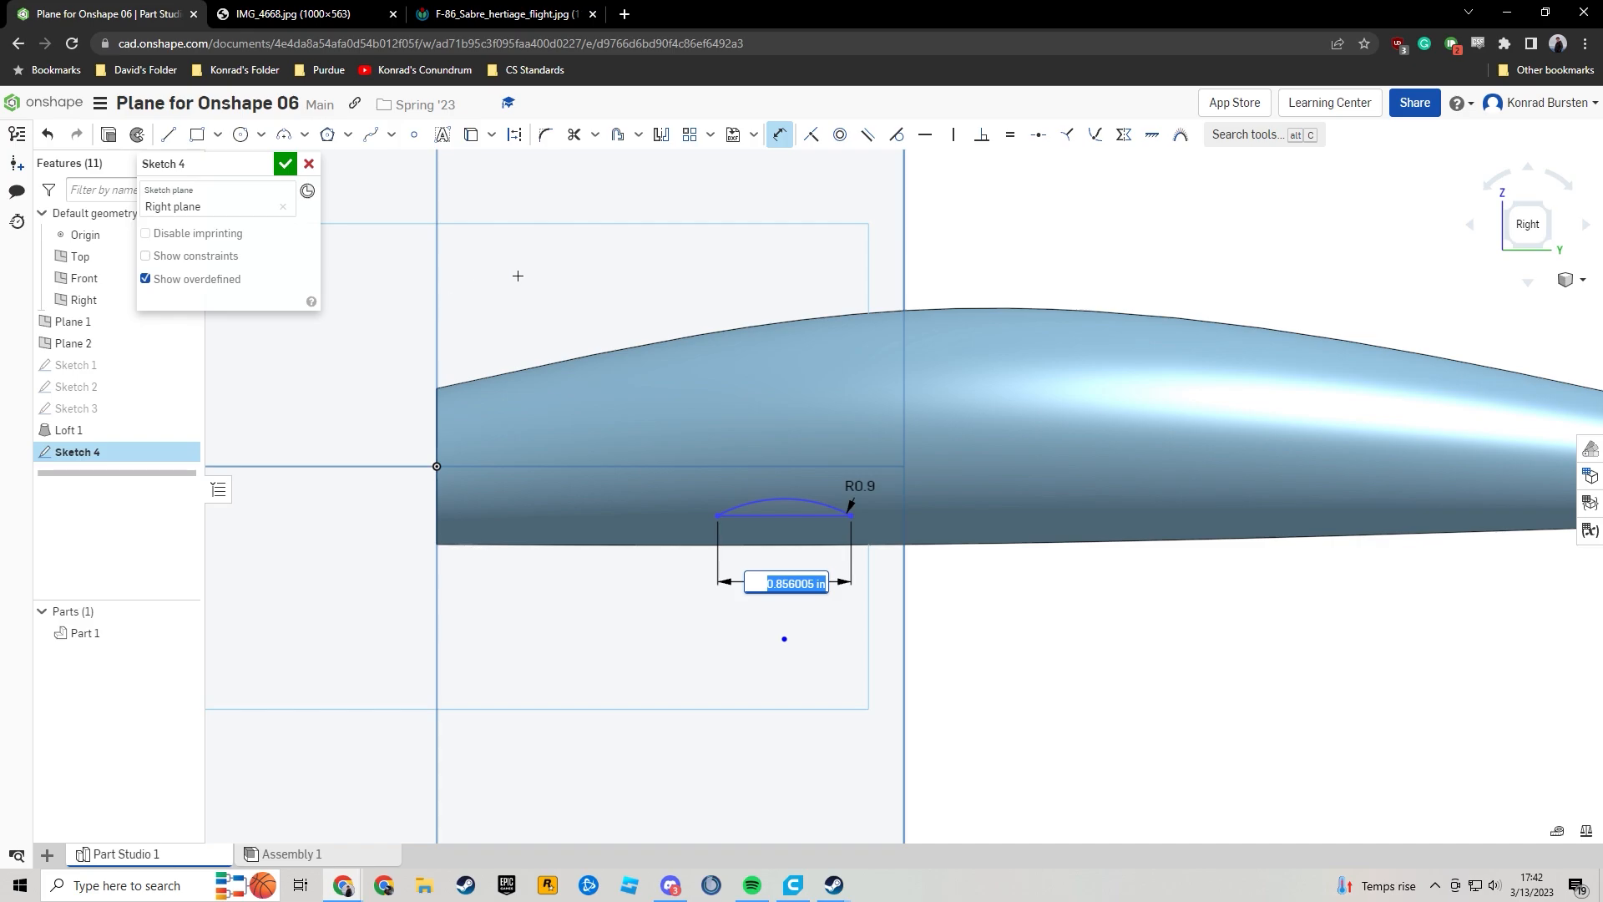
type("11")
key("Escape")
left_click(785, 581)
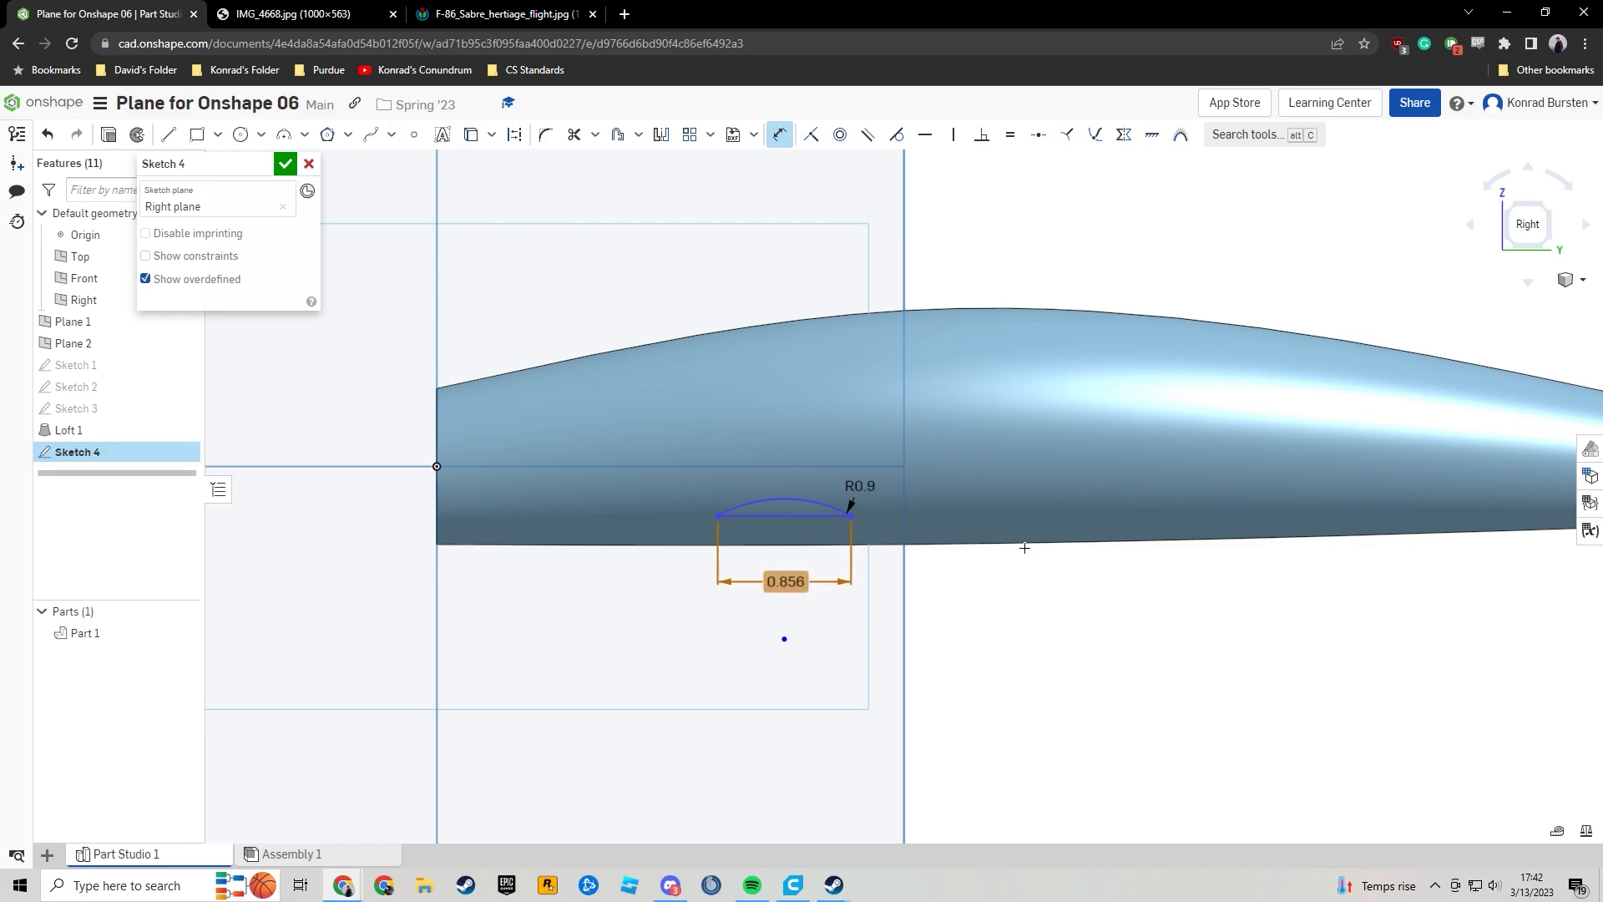
key("Delete")
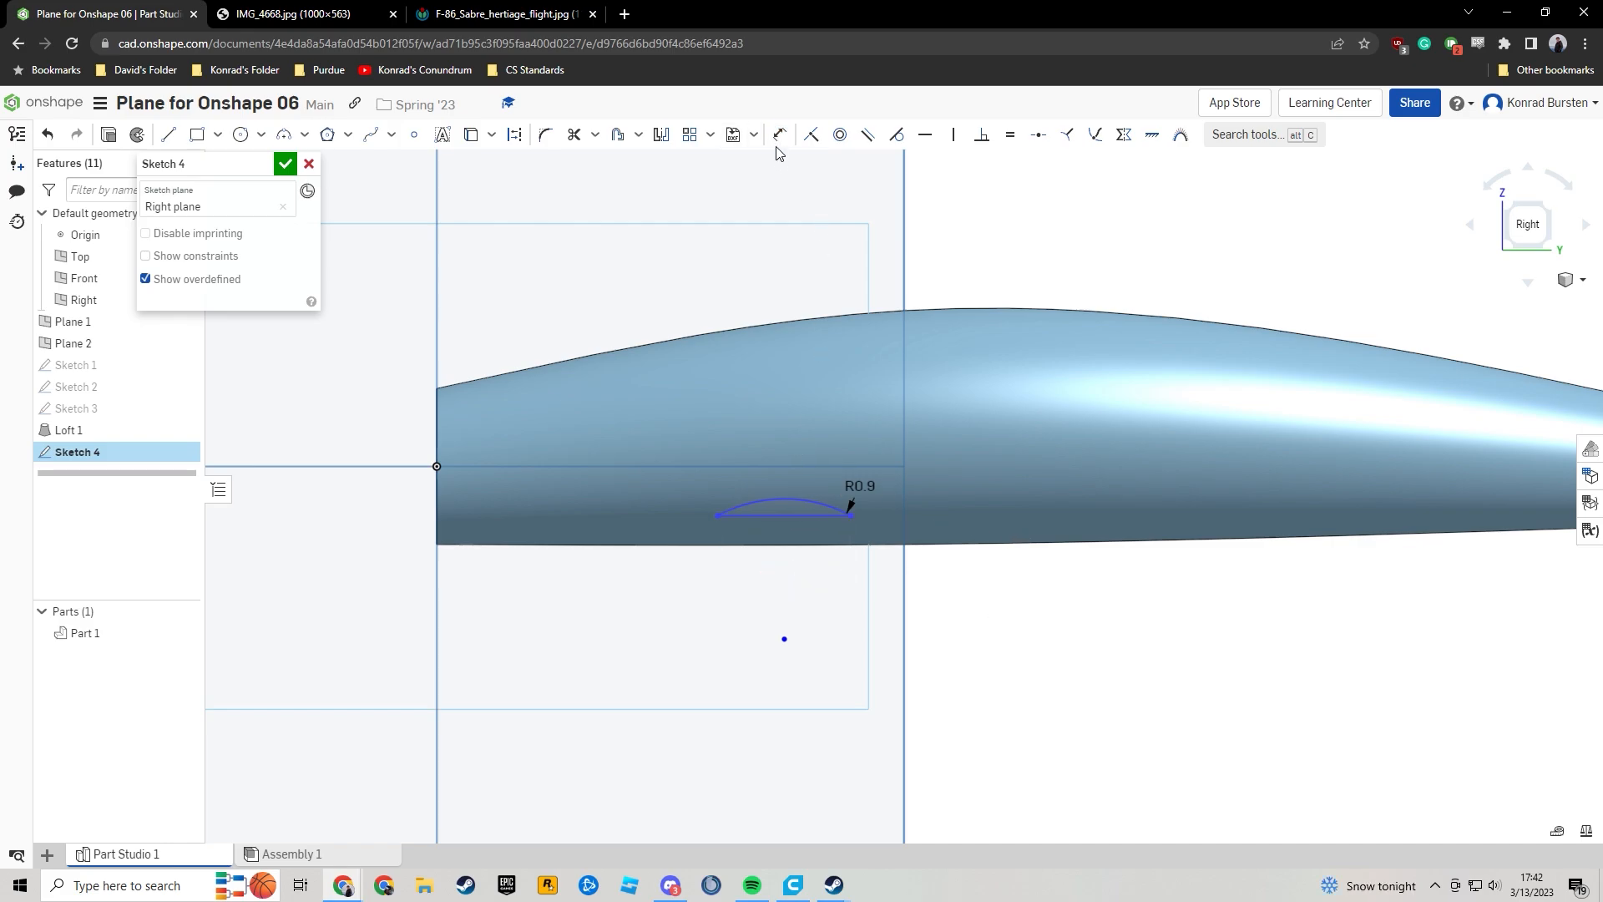
Dimension the length of the horizontal line under the arc as 1 in.
left_click(783, 517)
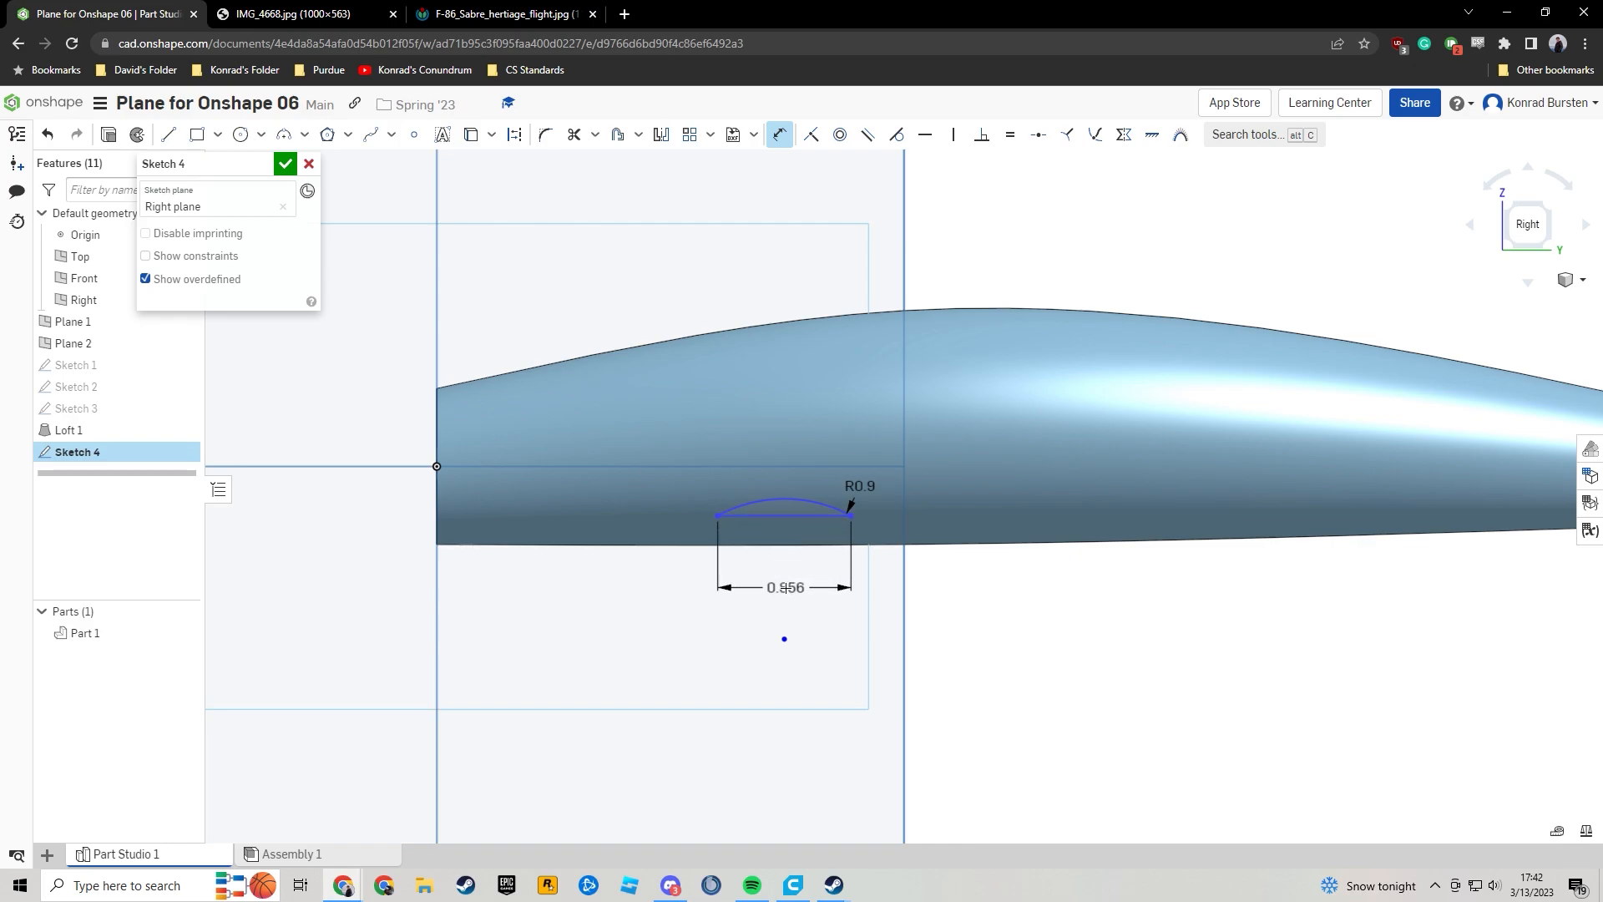
left_click(986, 569)
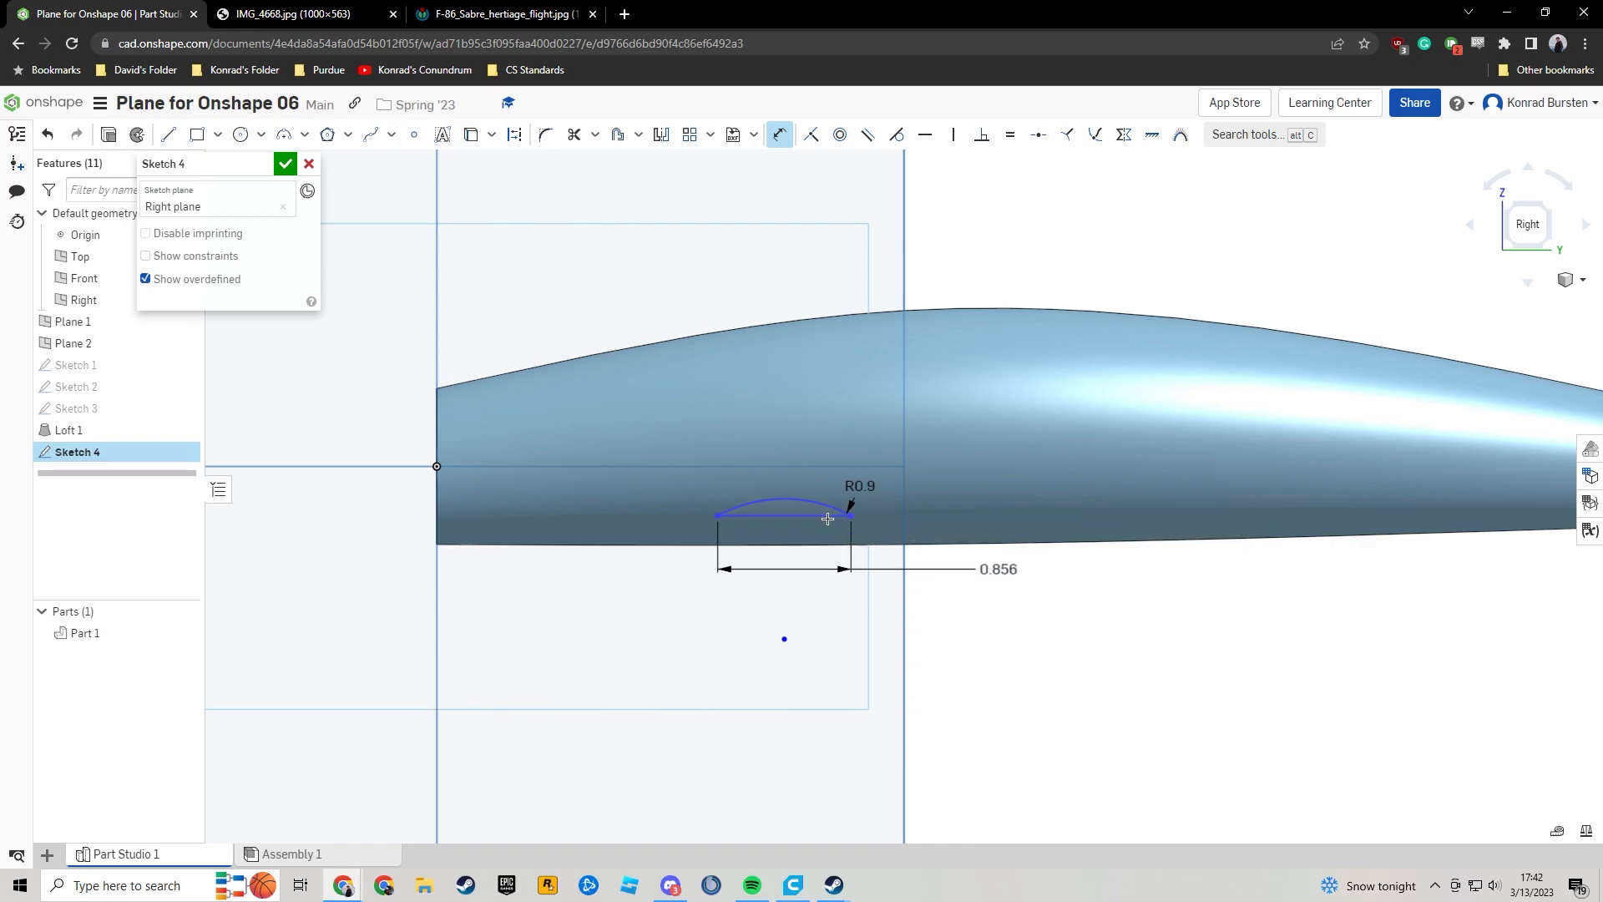
mouse_move(784, 569)
left_mouse_down()
mouse_move(751, 598)
mouse_move(805, 598)
mouse_move(780, 493)
mouse_move(451, 431)
mouse_move(443, 489)
mouse_move(916, 601)
mouse_move(754, 600)
mouse_move(781, 593)
left_mouse_up()
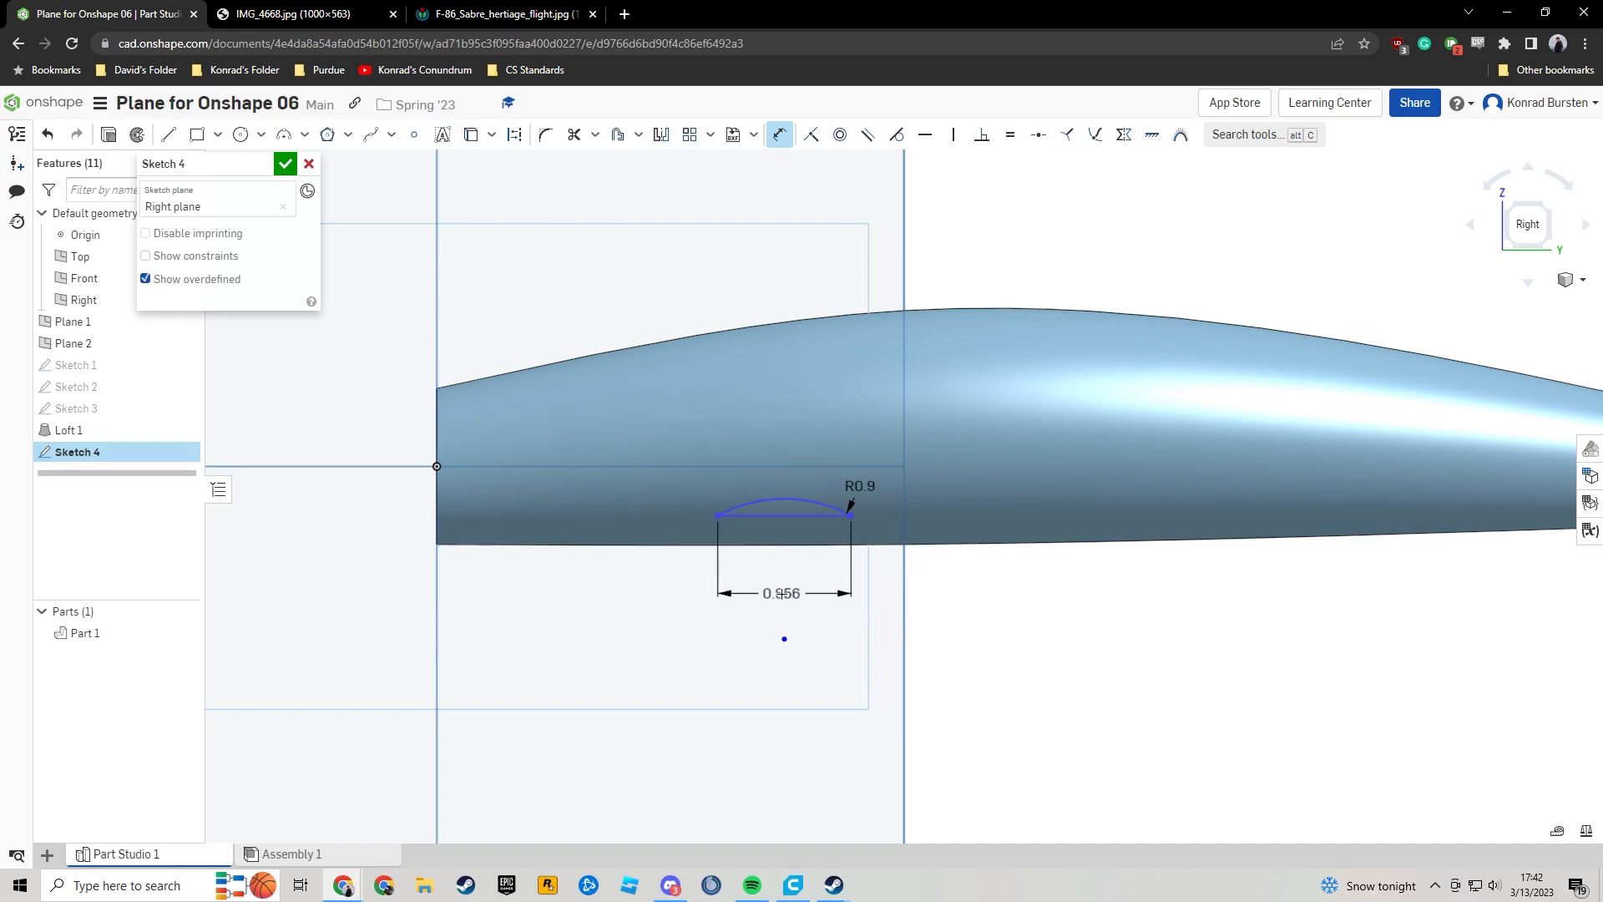
double_click(781, 593)
type("1")
key("Return")
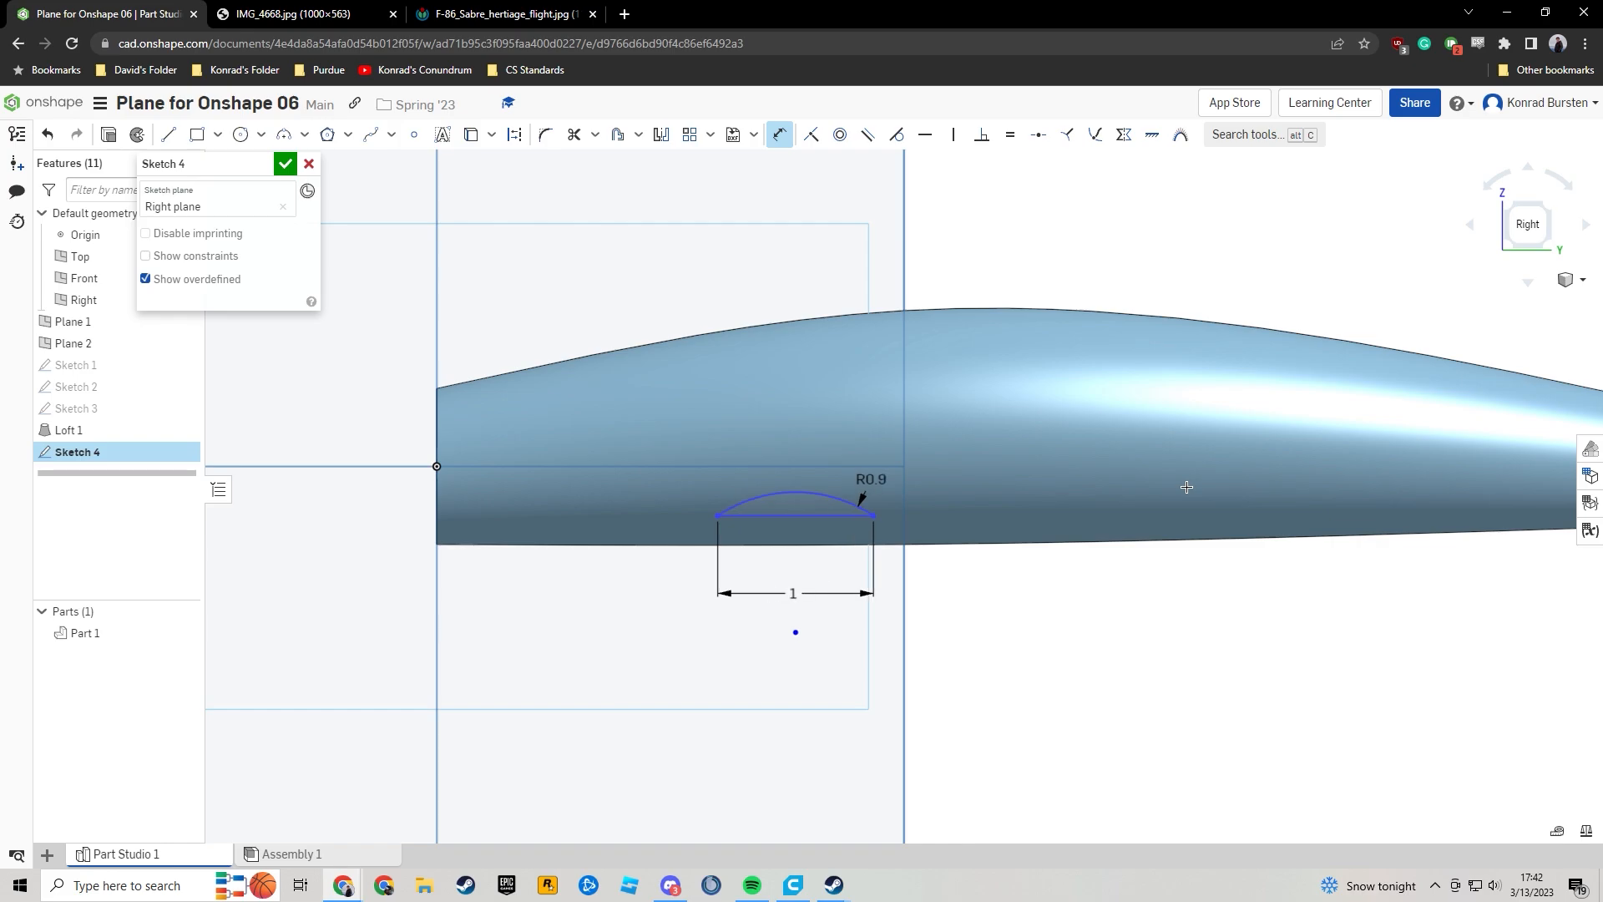
Change the arc's radius dimension, settling on 0.95 in.
double_click(869, 481)
key("Return")
double_click(864, 478)
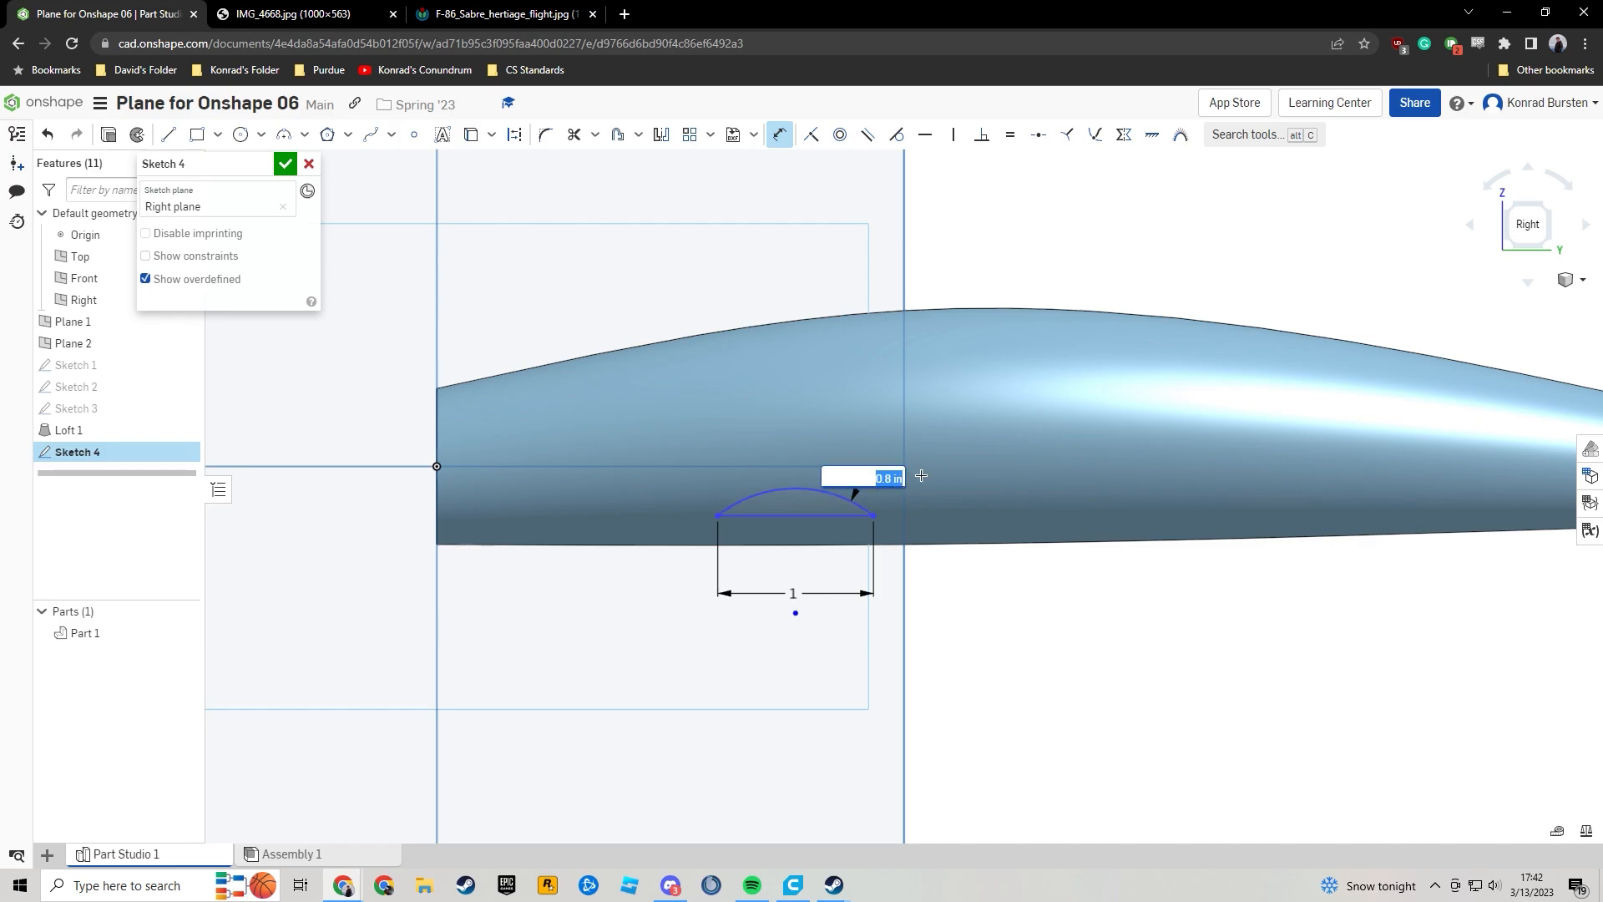
type("0.95")
key("Return")
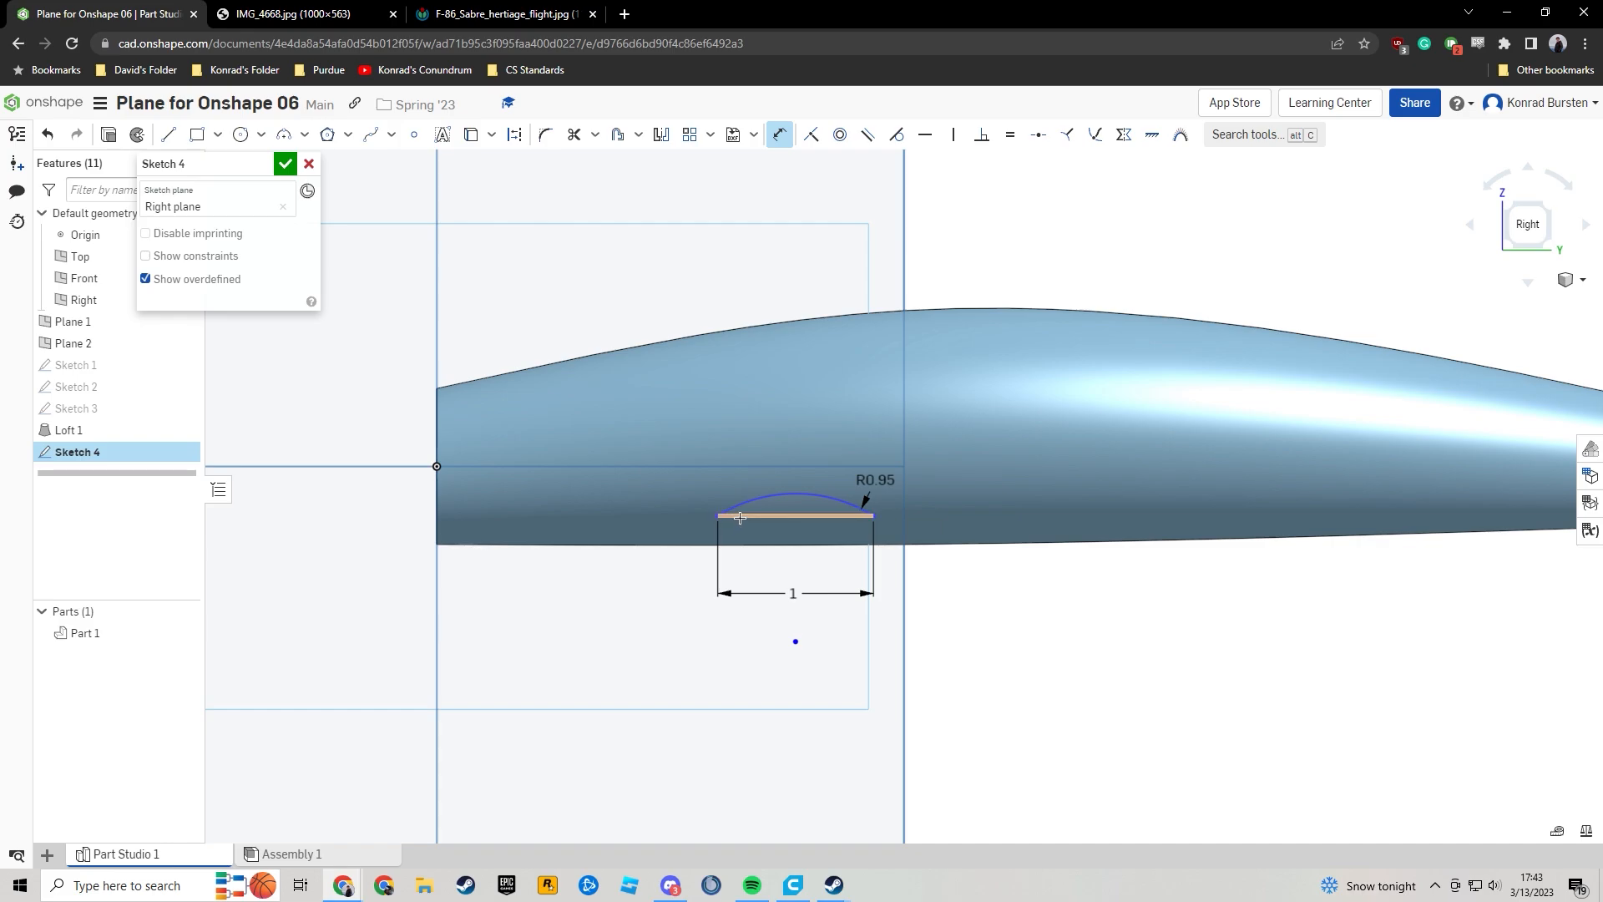
Dimension the vertical distance from the horizontal line up to the Top plane as 0.5 in.
left_click(809, 517)
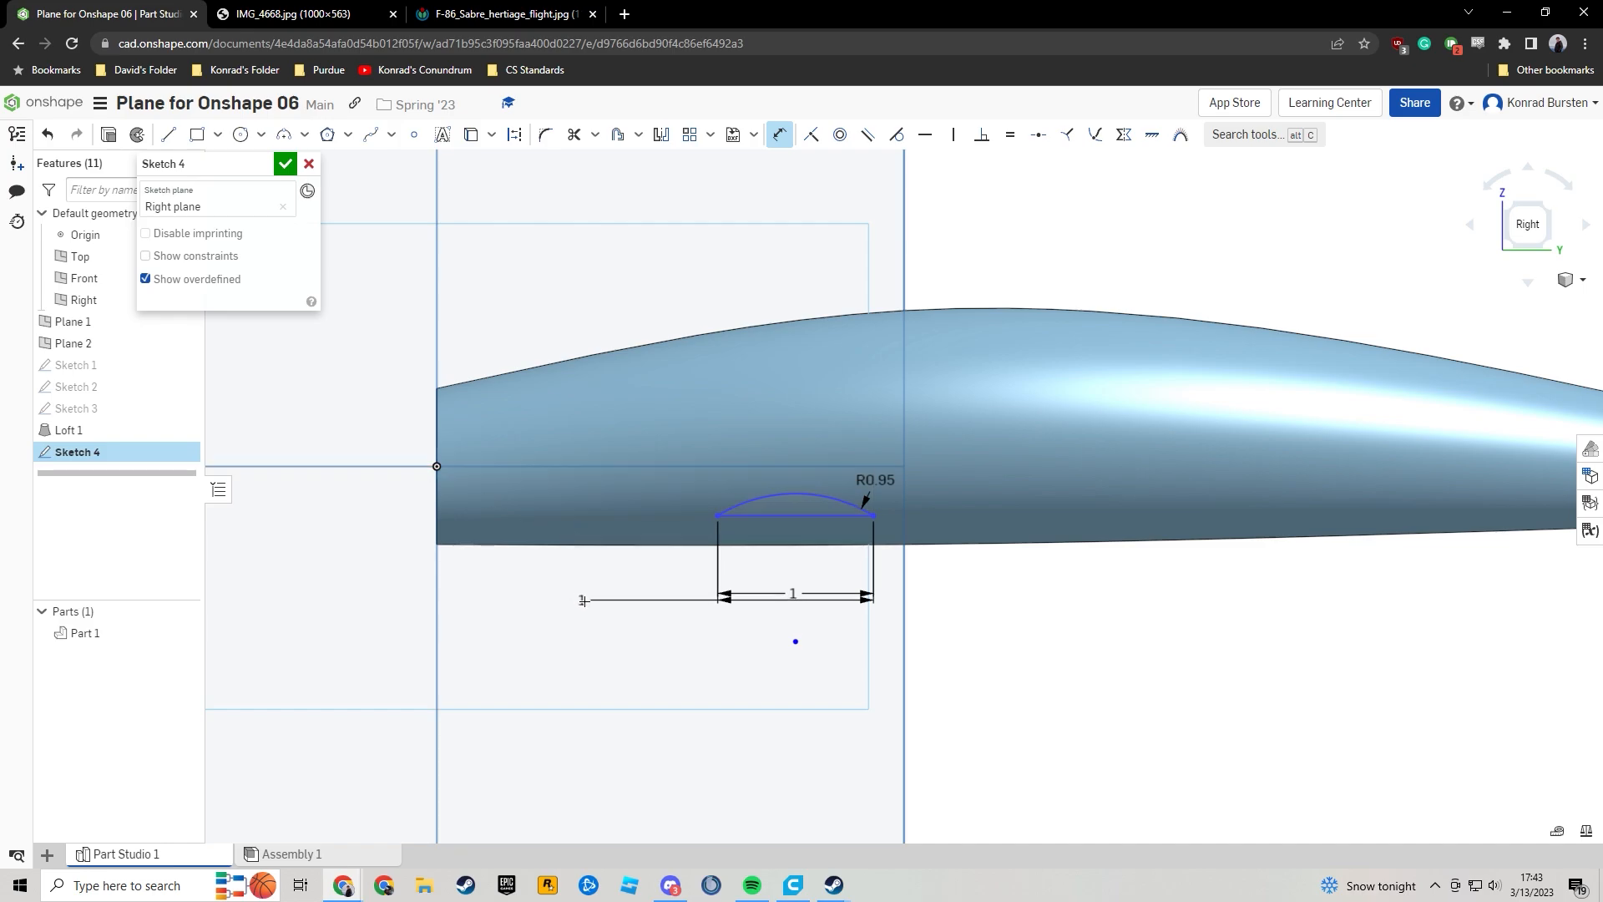
right_click_drag(584, 608, 637, 630)
scroll(637, 630, "down", 4)
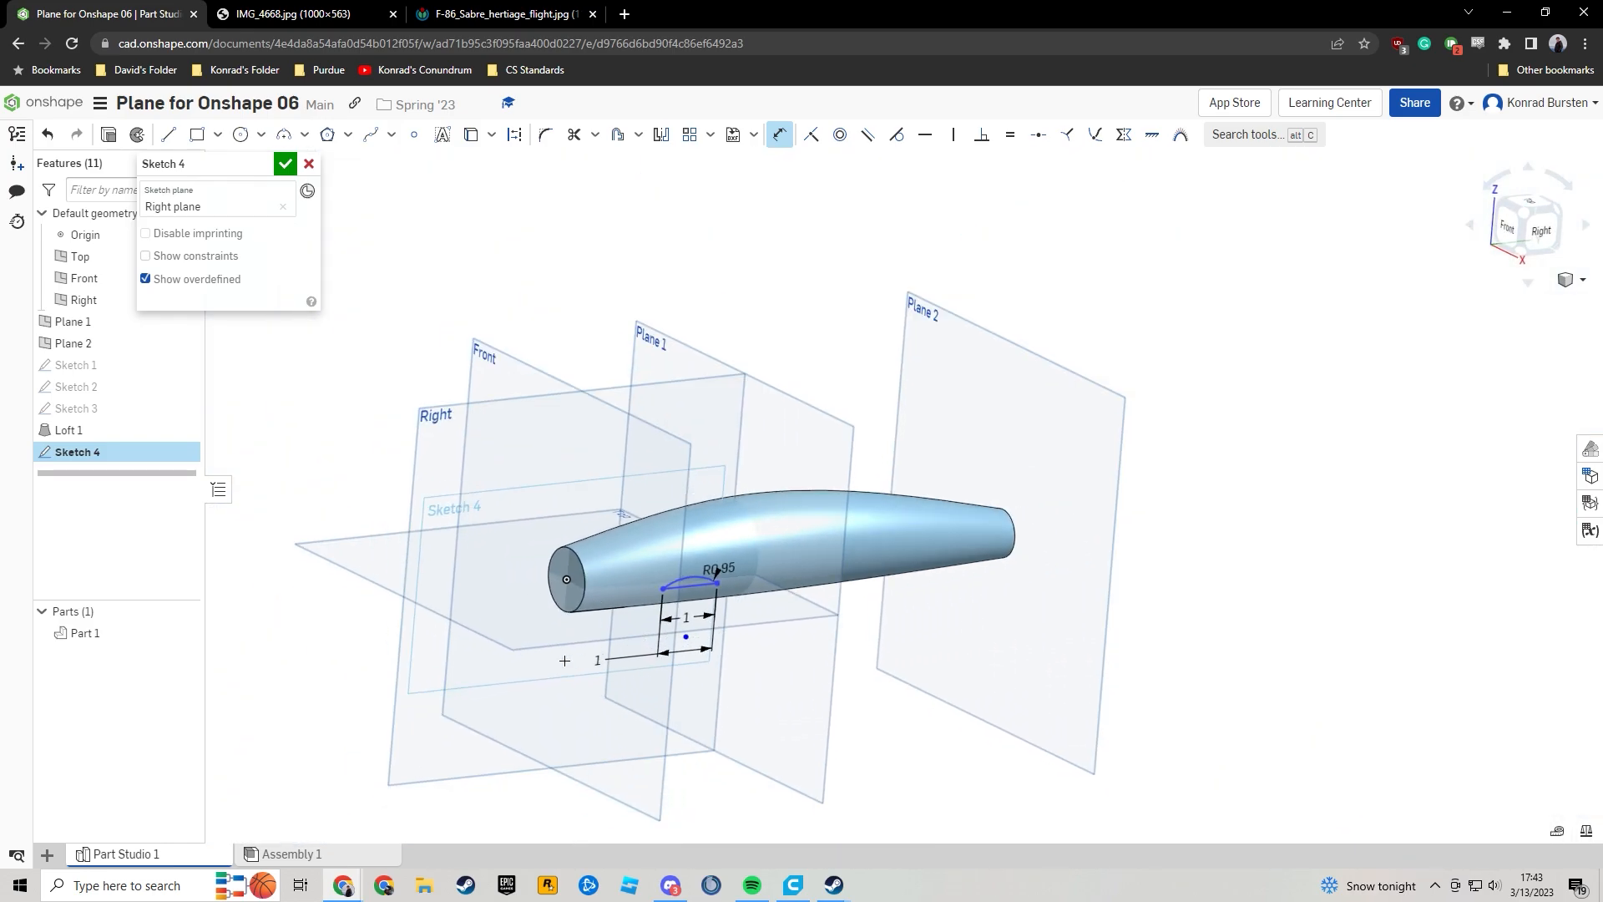
right_click_drag(486, 637, 1120, 401)
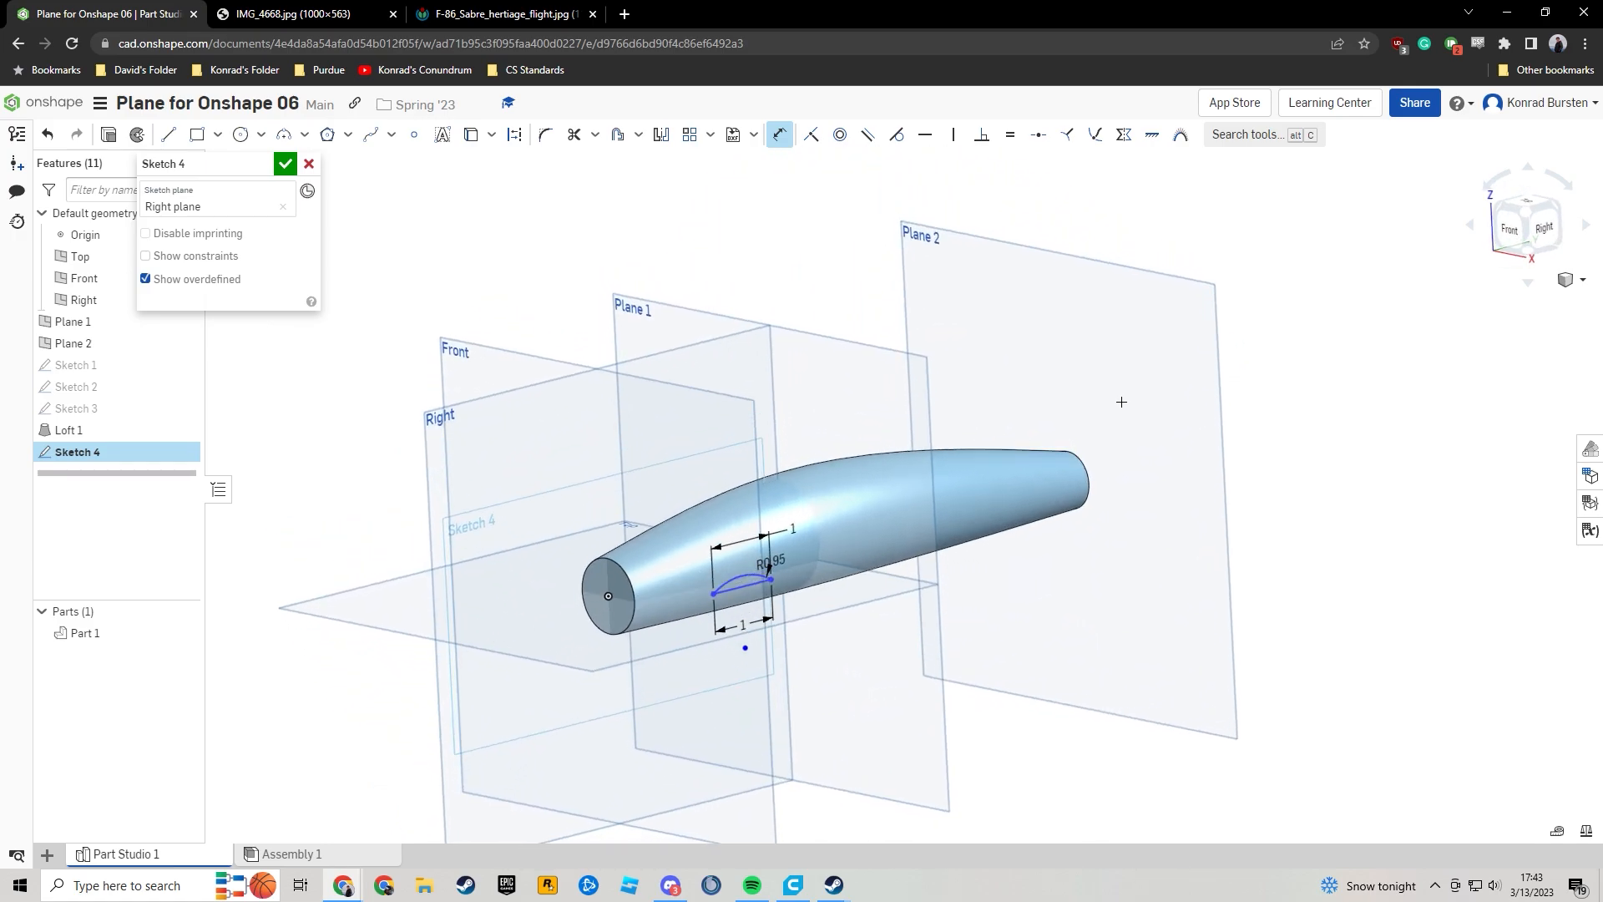
left_click(1541, 220)
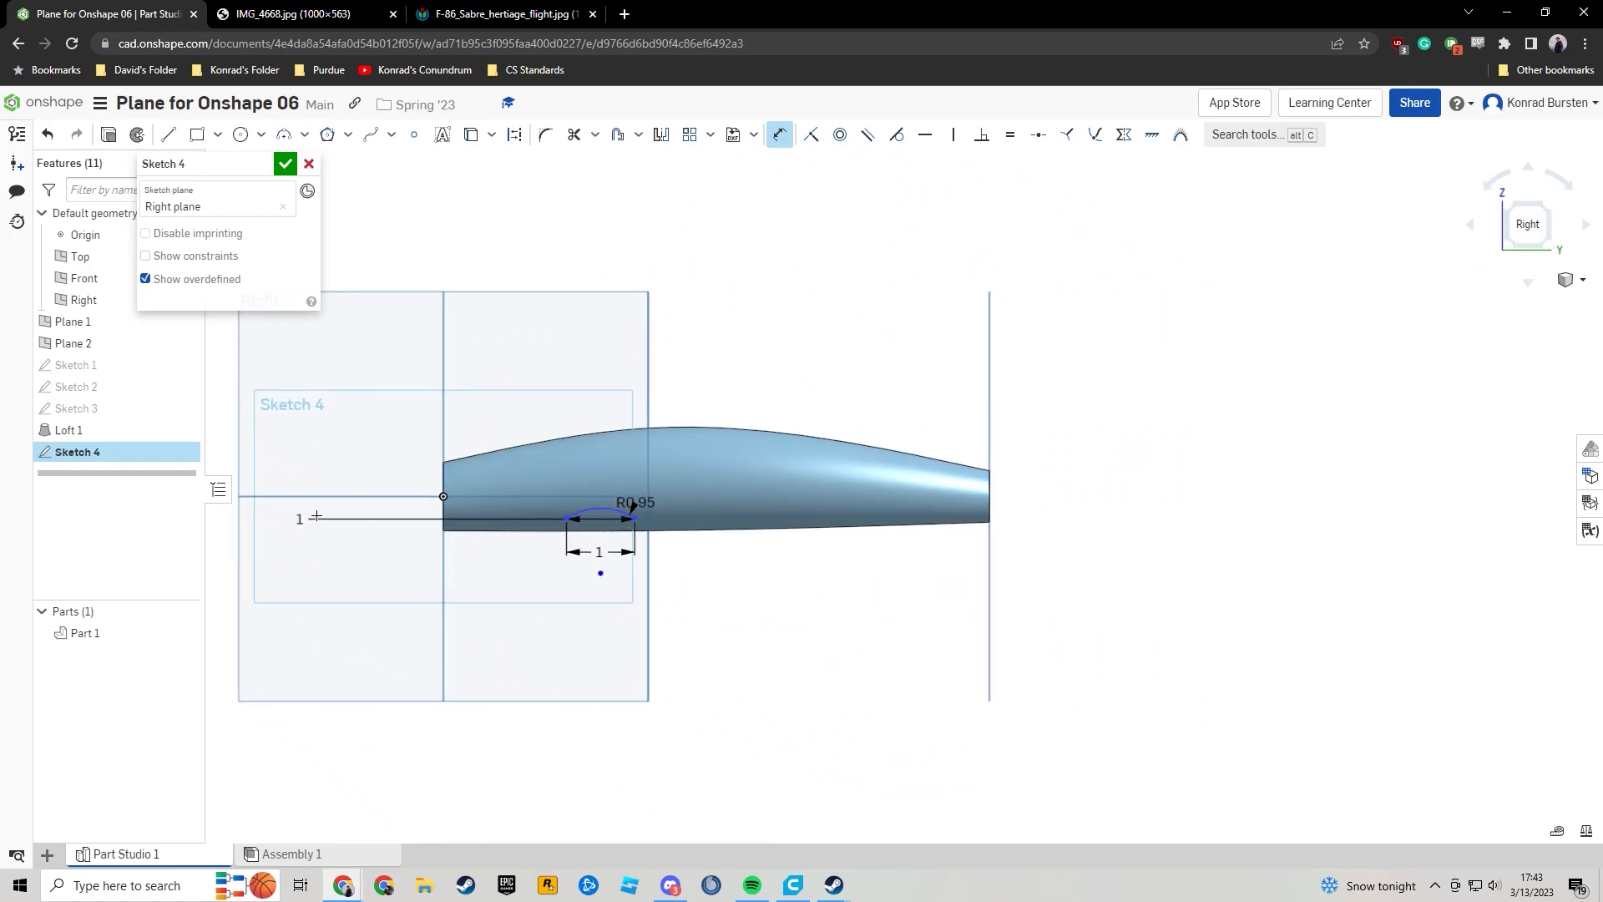
scroll(468, 492, "up", 5)
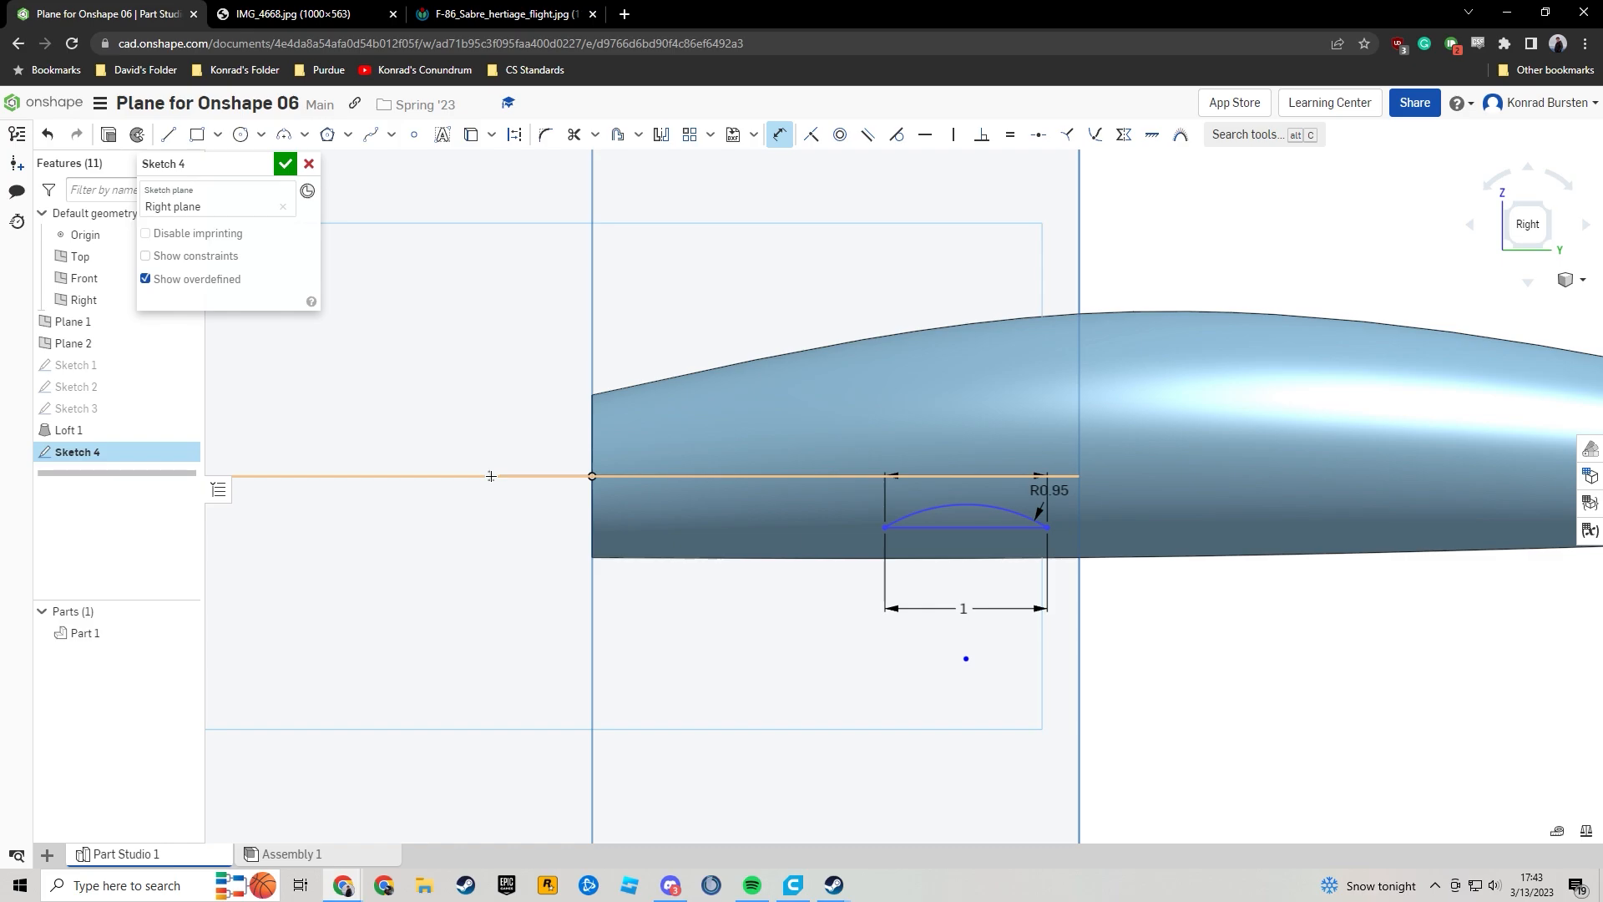
left_click(491, 476)
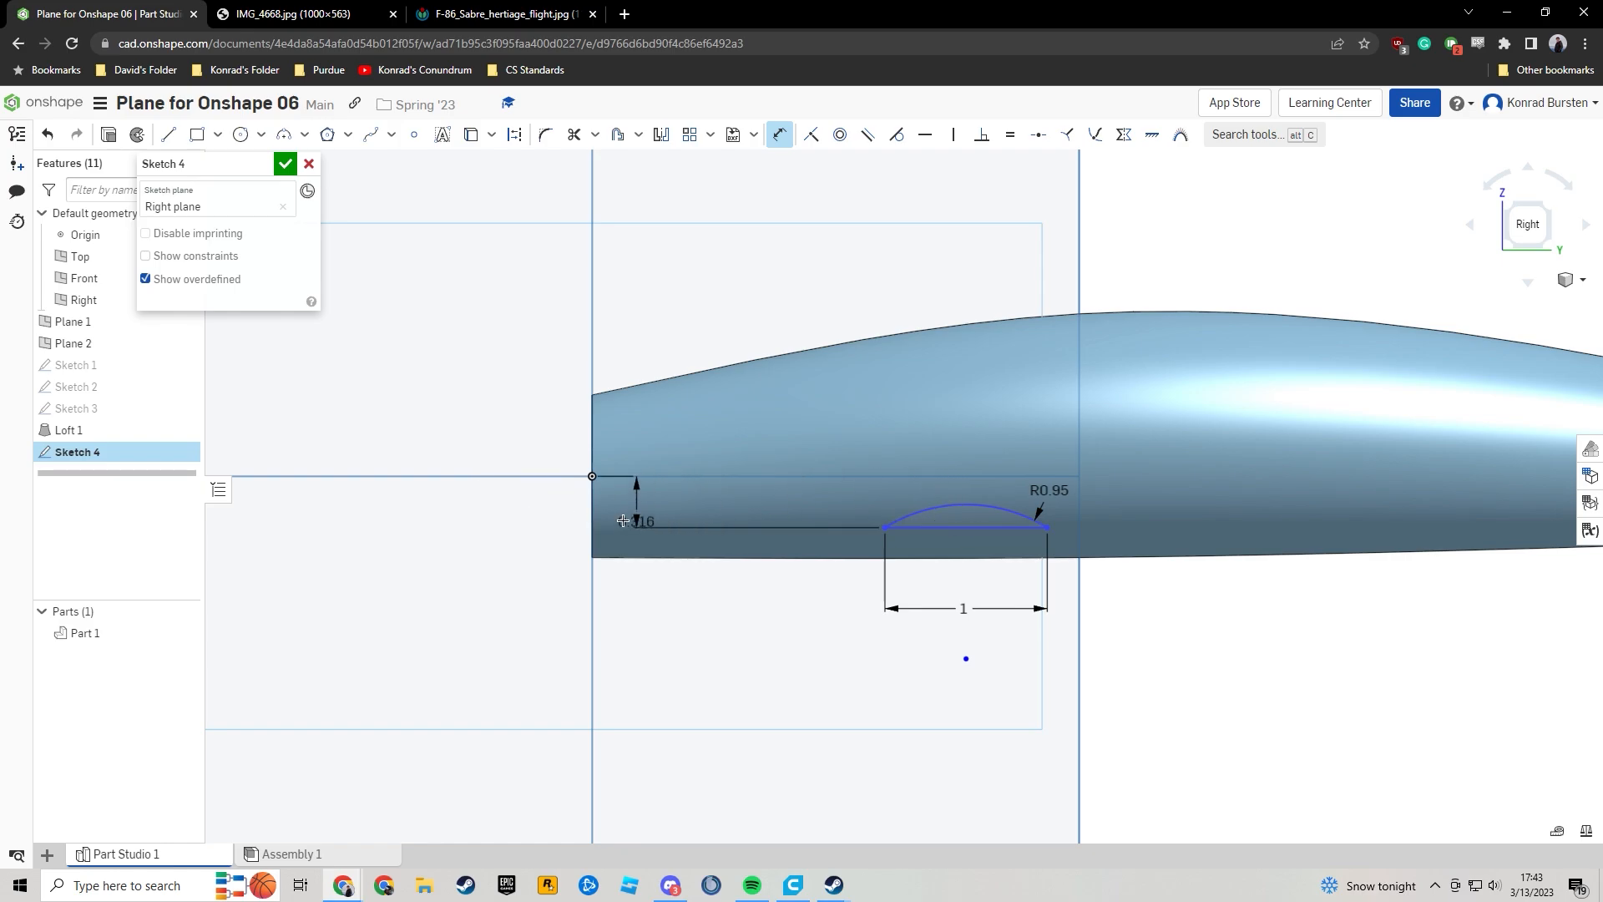
left_click(547, 511)
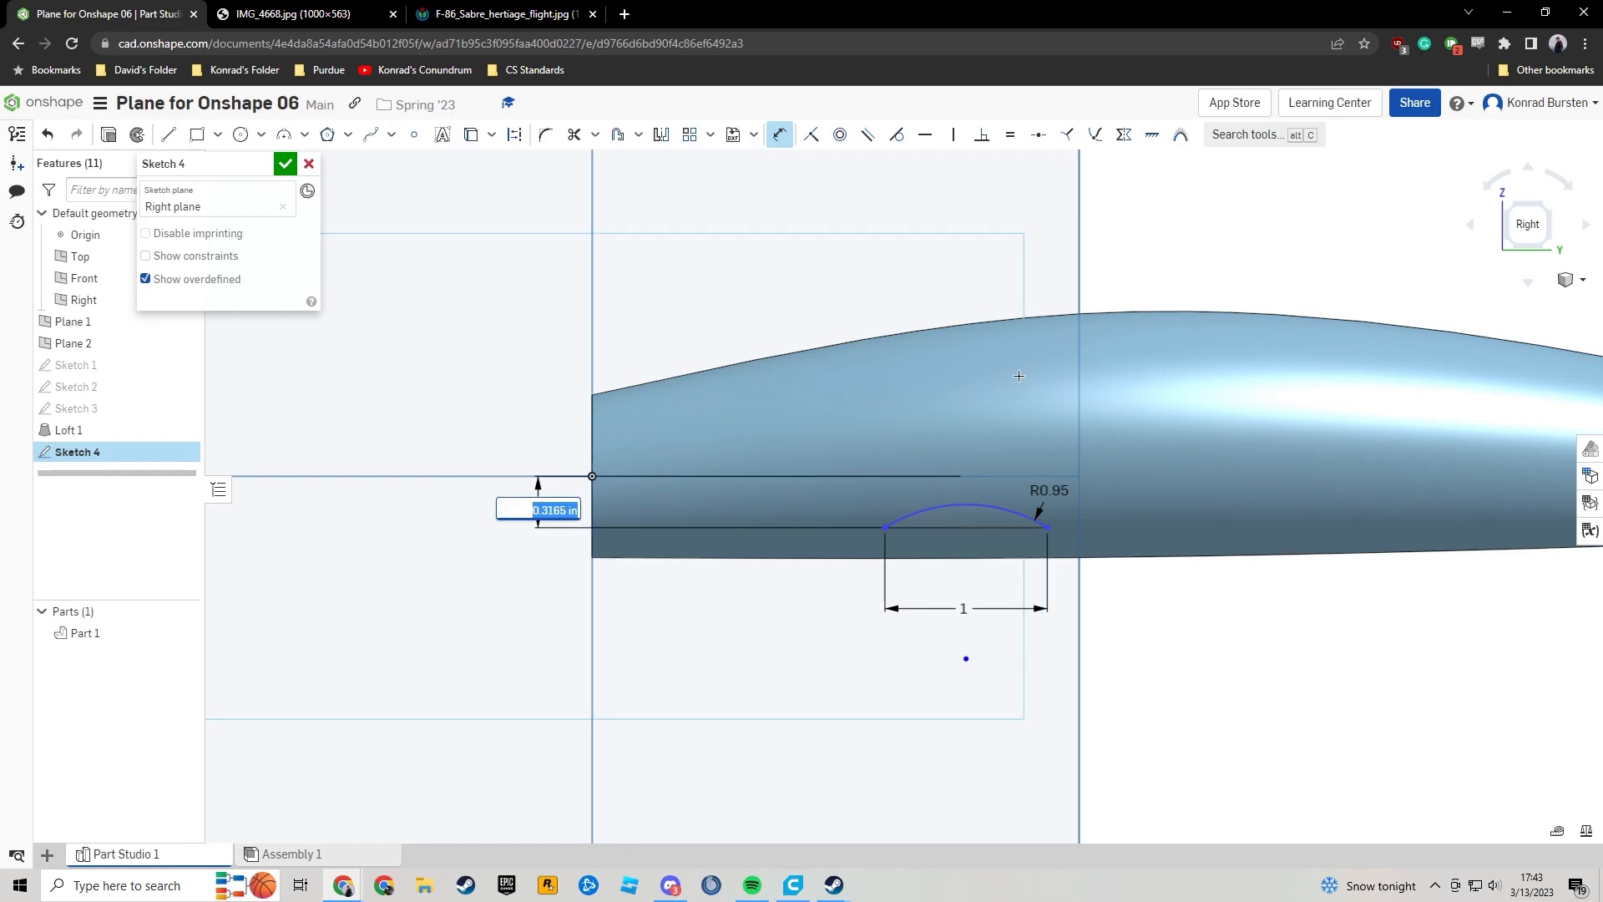
type("0.5")
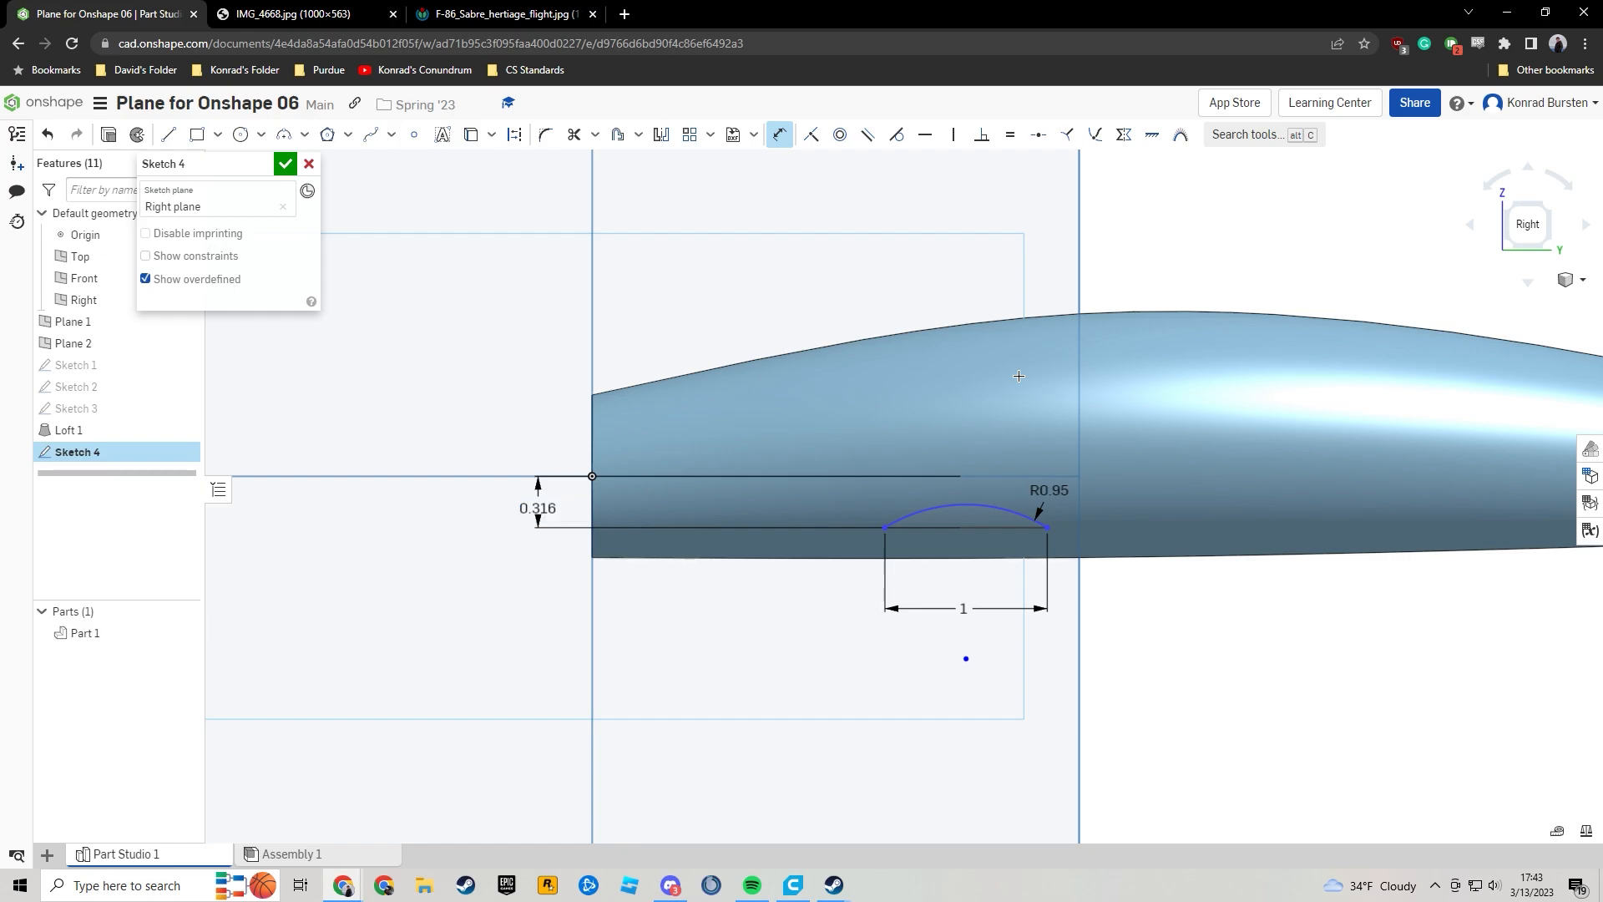
key("Return")
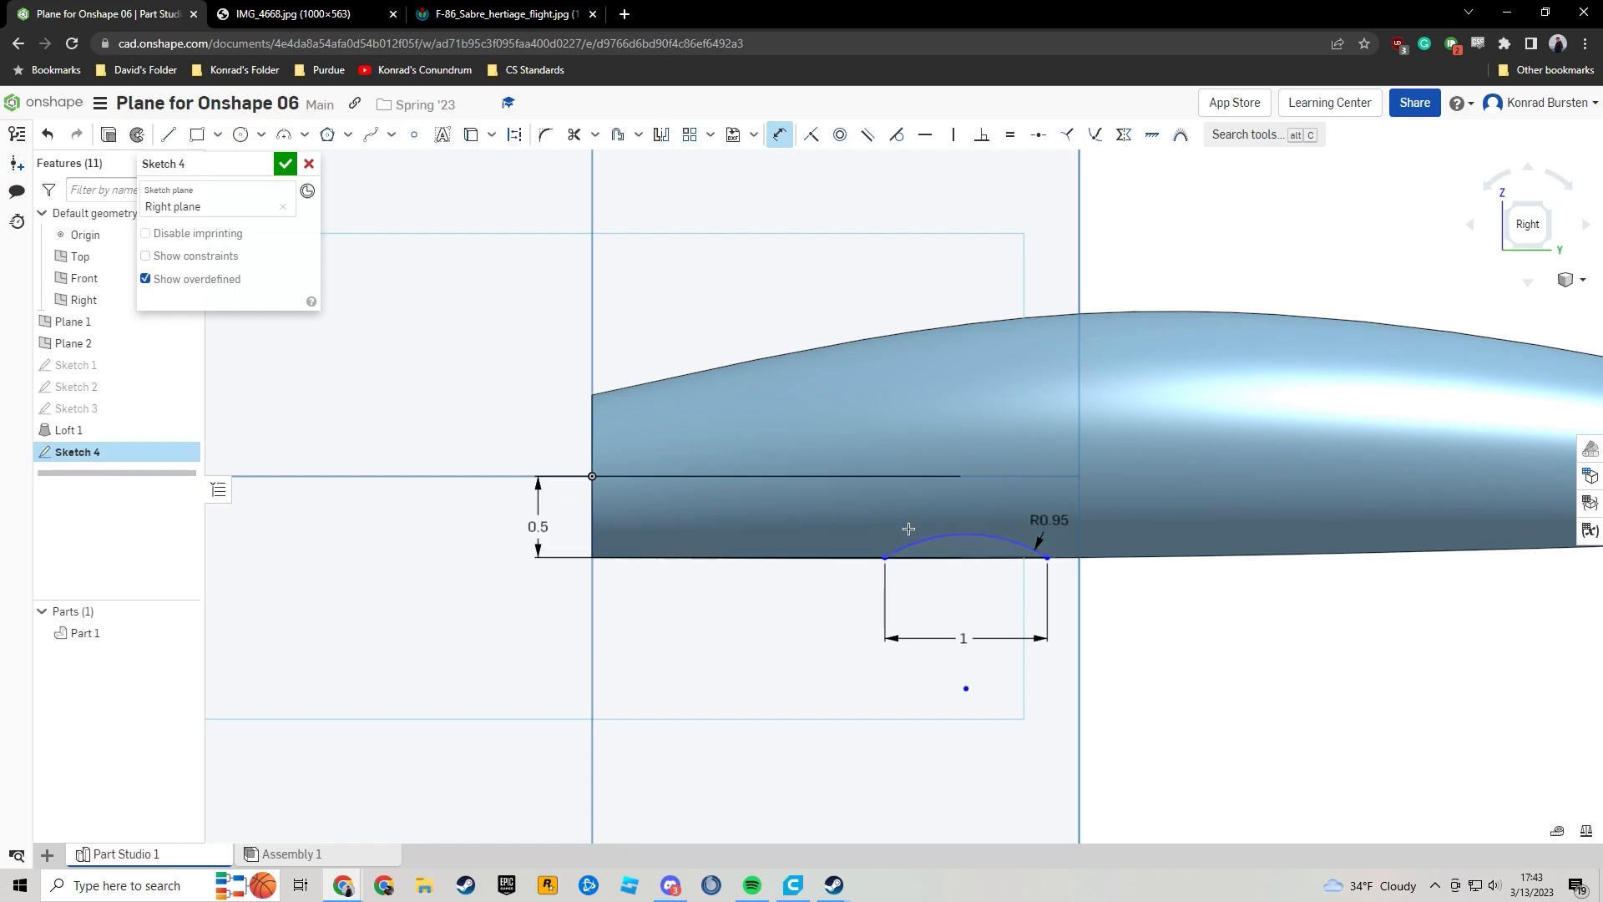
Set the horizontal line's distance below the Top plane to 0.4 in.
double_click(539, 526)
key("BackSpace")
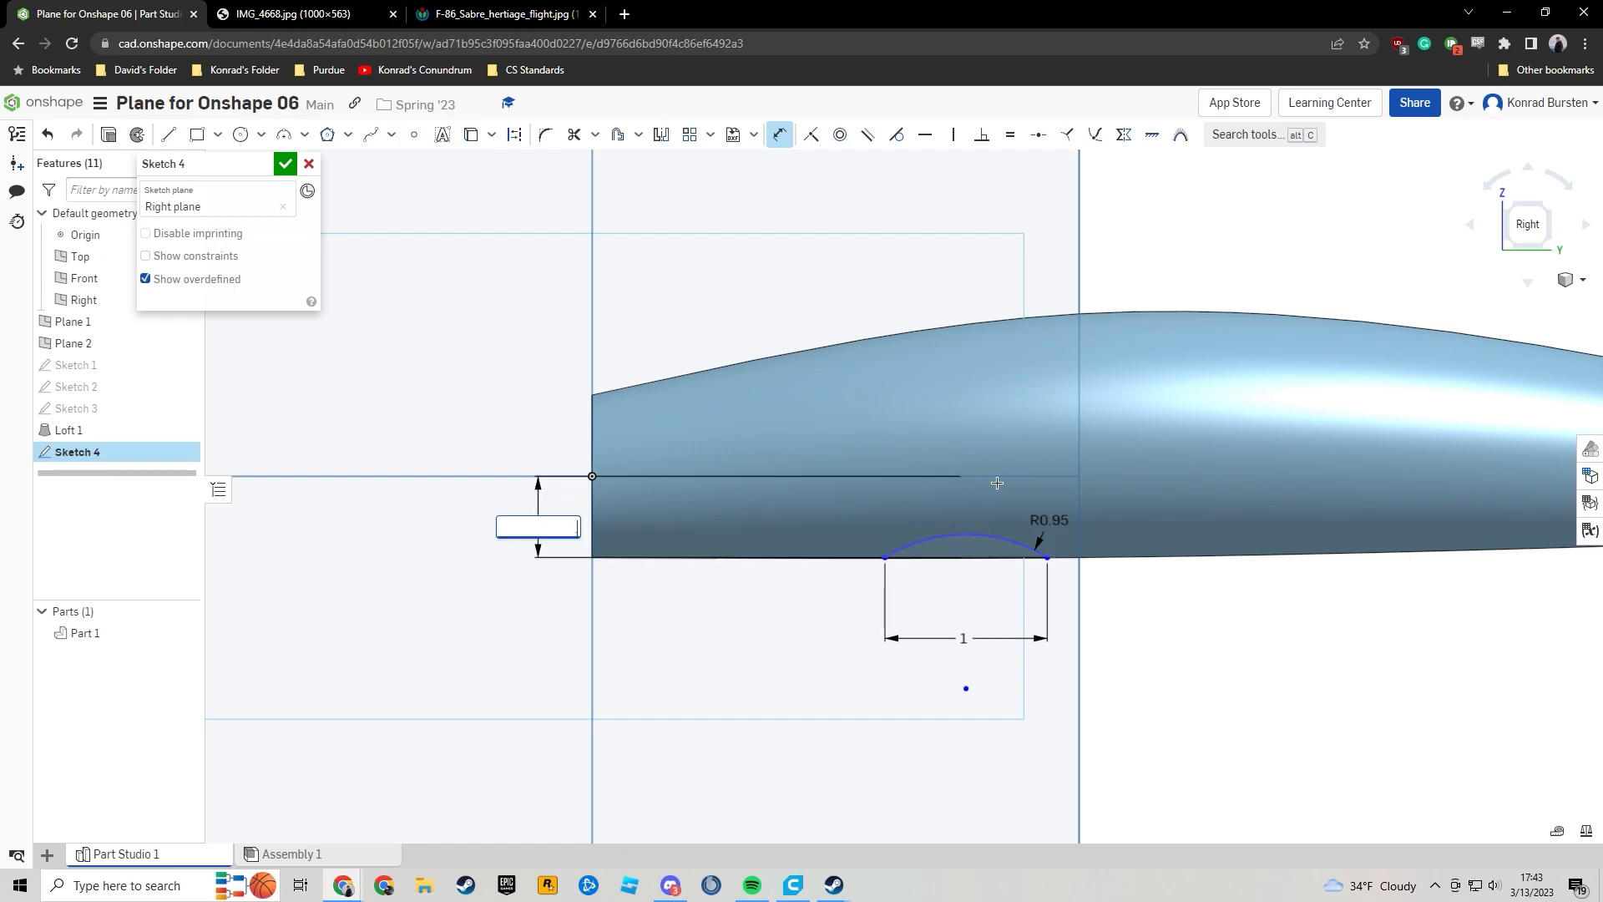
type(".4")
key("Return")
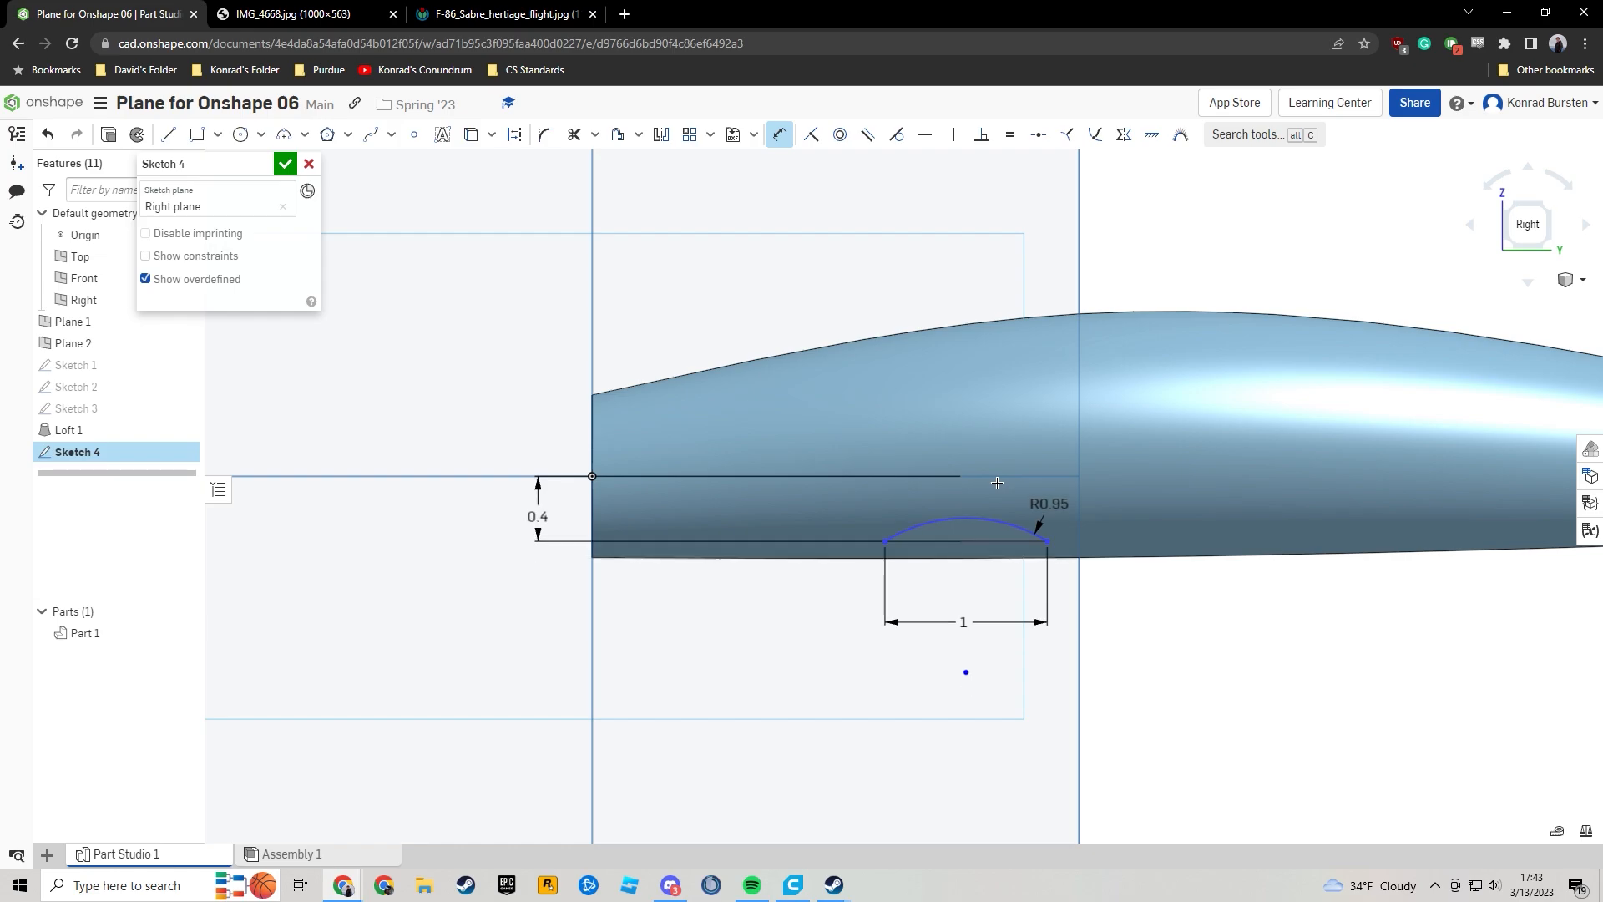
middle_click_drag(1119, 536, 1054, 513)
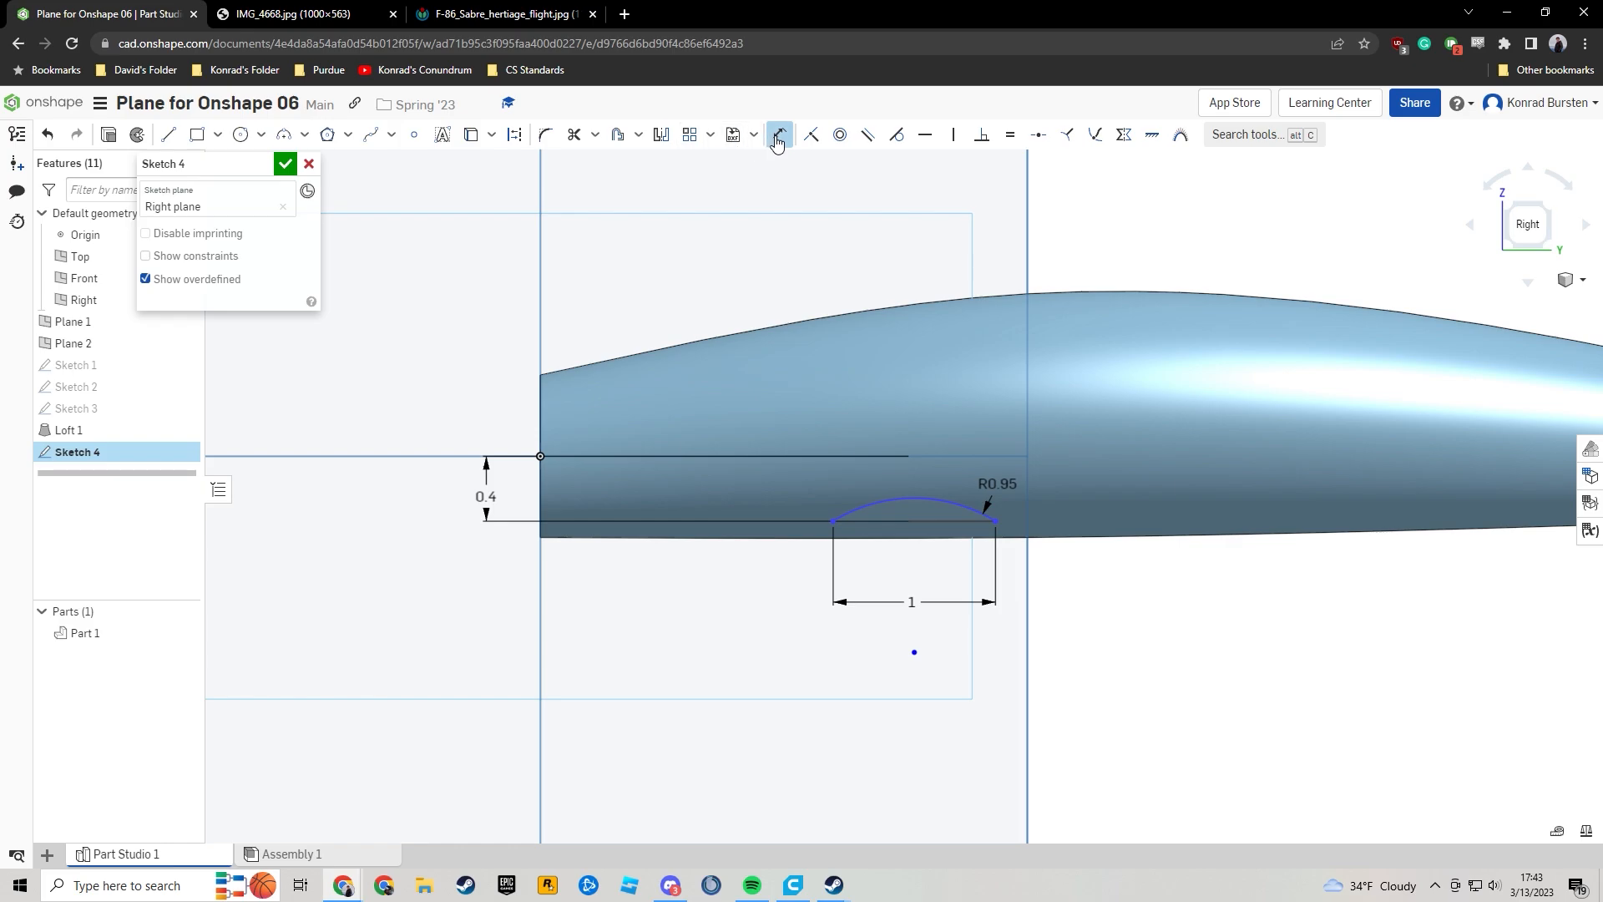
Slide the line-and-arc profile slightly along the fuselage's underside.
key("Escape")
left_click(935, 522)
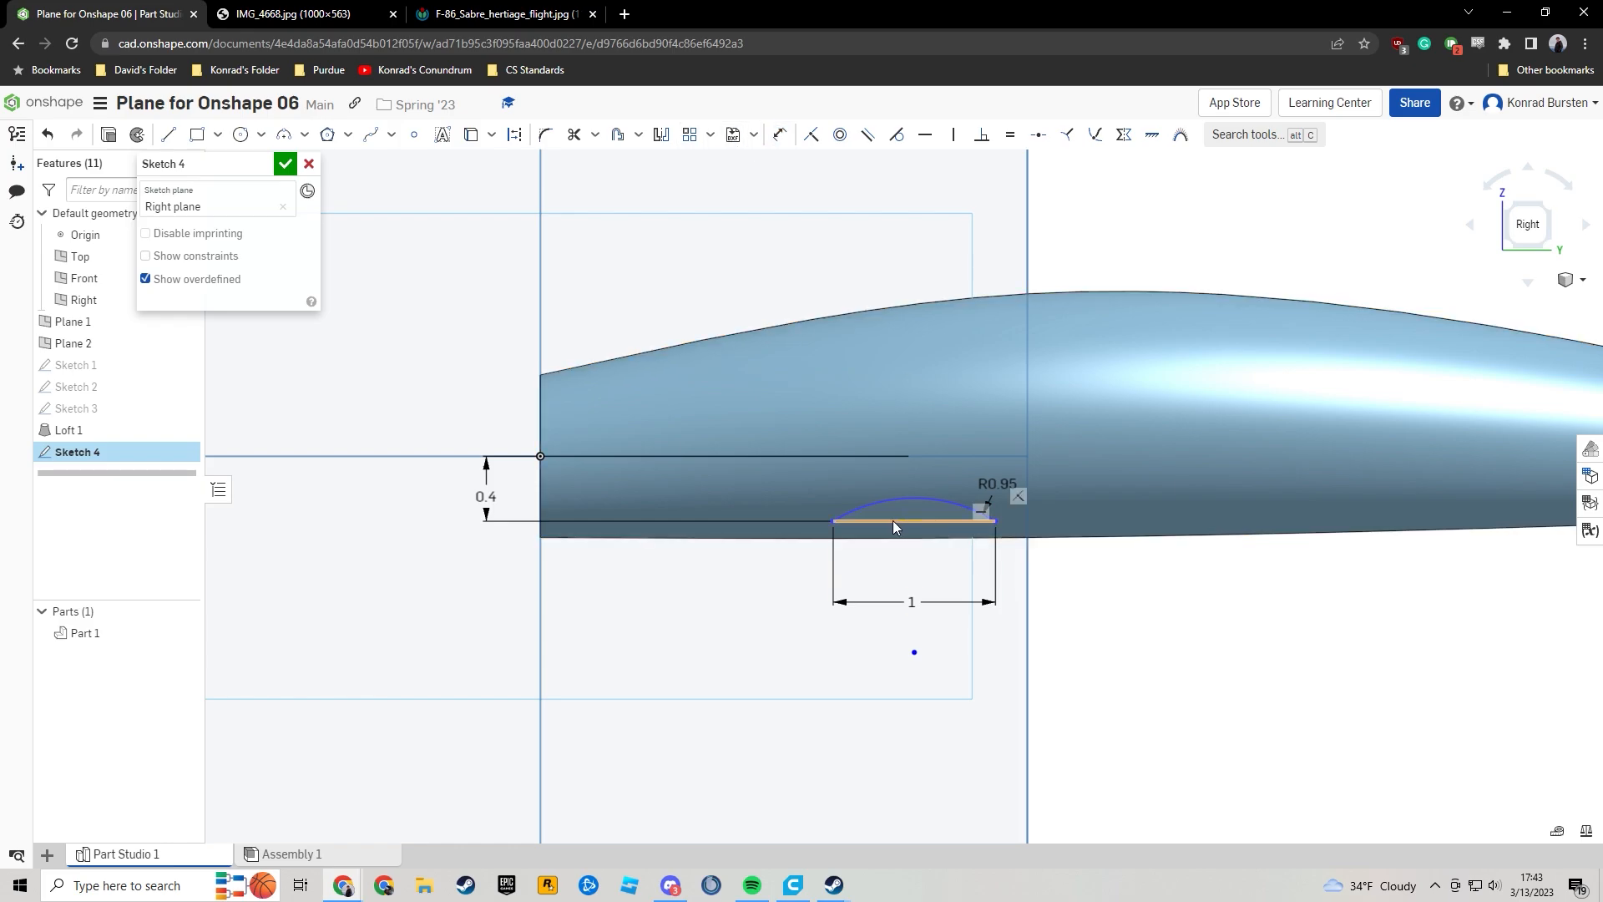
left_click_drag(922, 519, 751, 578)
left_click(737, 628)
left_click_drag(916, 491, 848, 498)
left_click_drag(1005, 498, 943, 509)
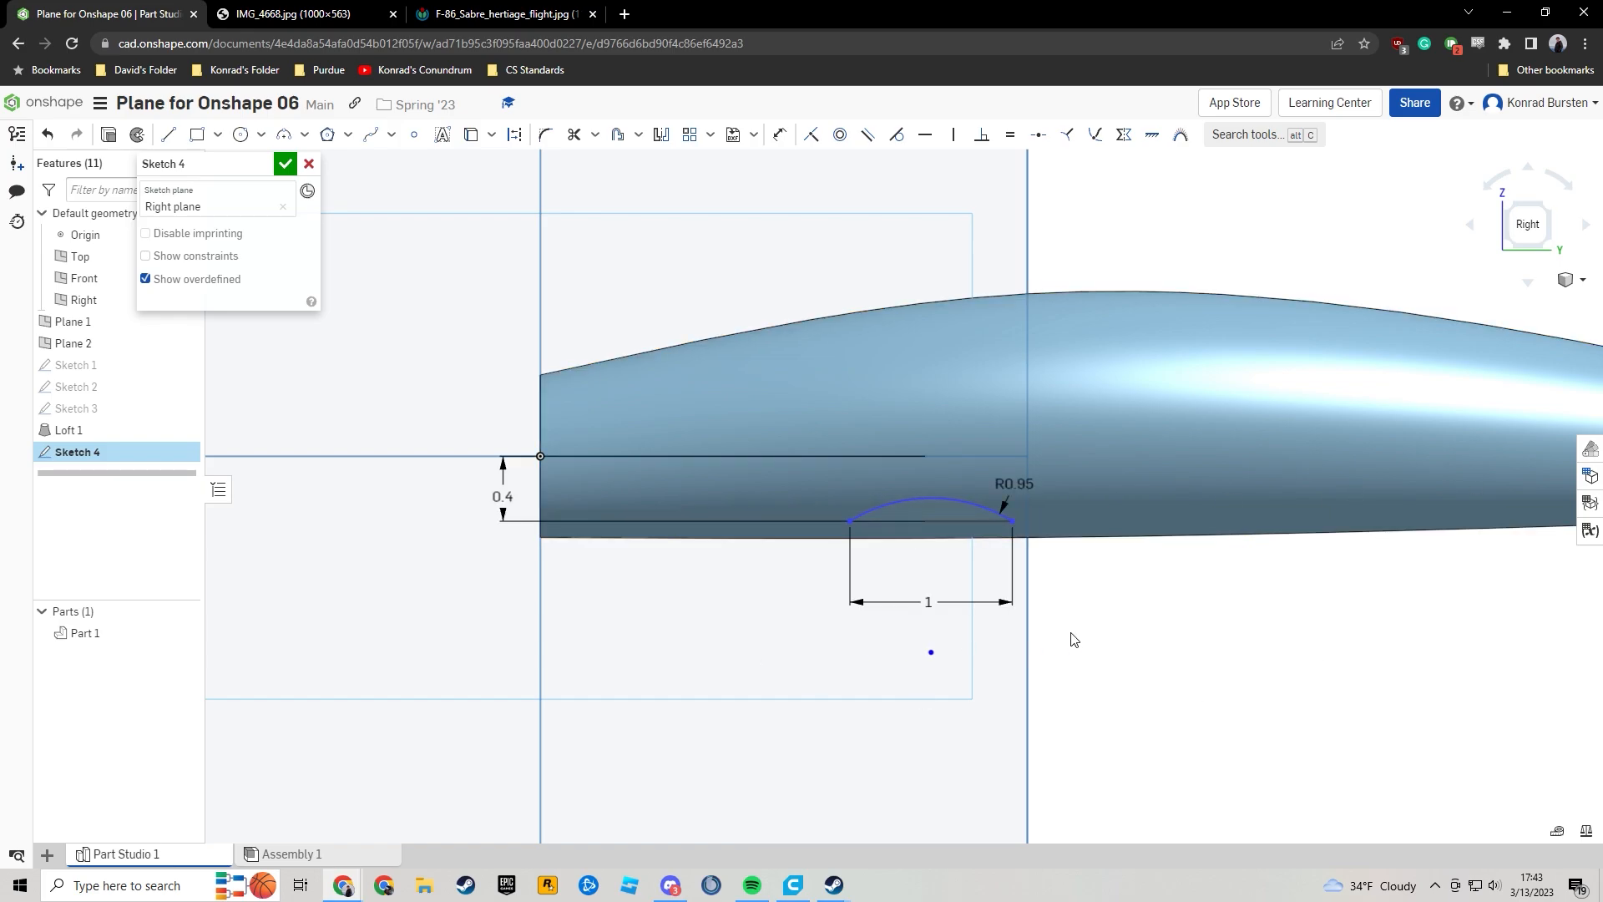
key("d")
key("d")
key("d")
key("d")
key("d")
key("d")
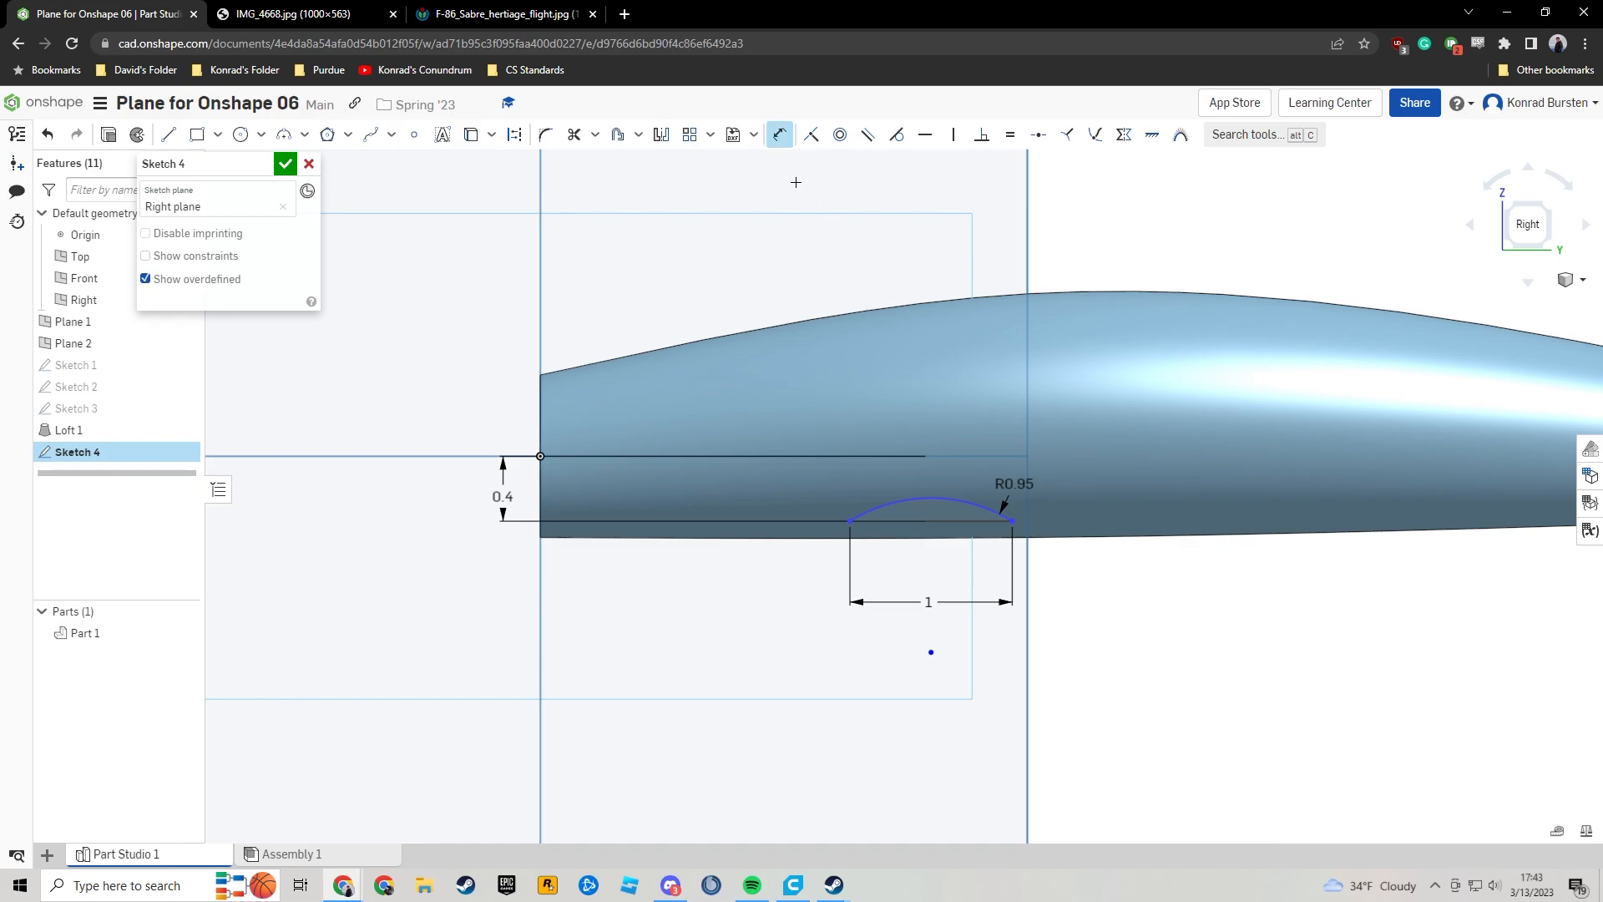
key("d")
key("d")
key("d")
key("d")
key("d")
key("d")
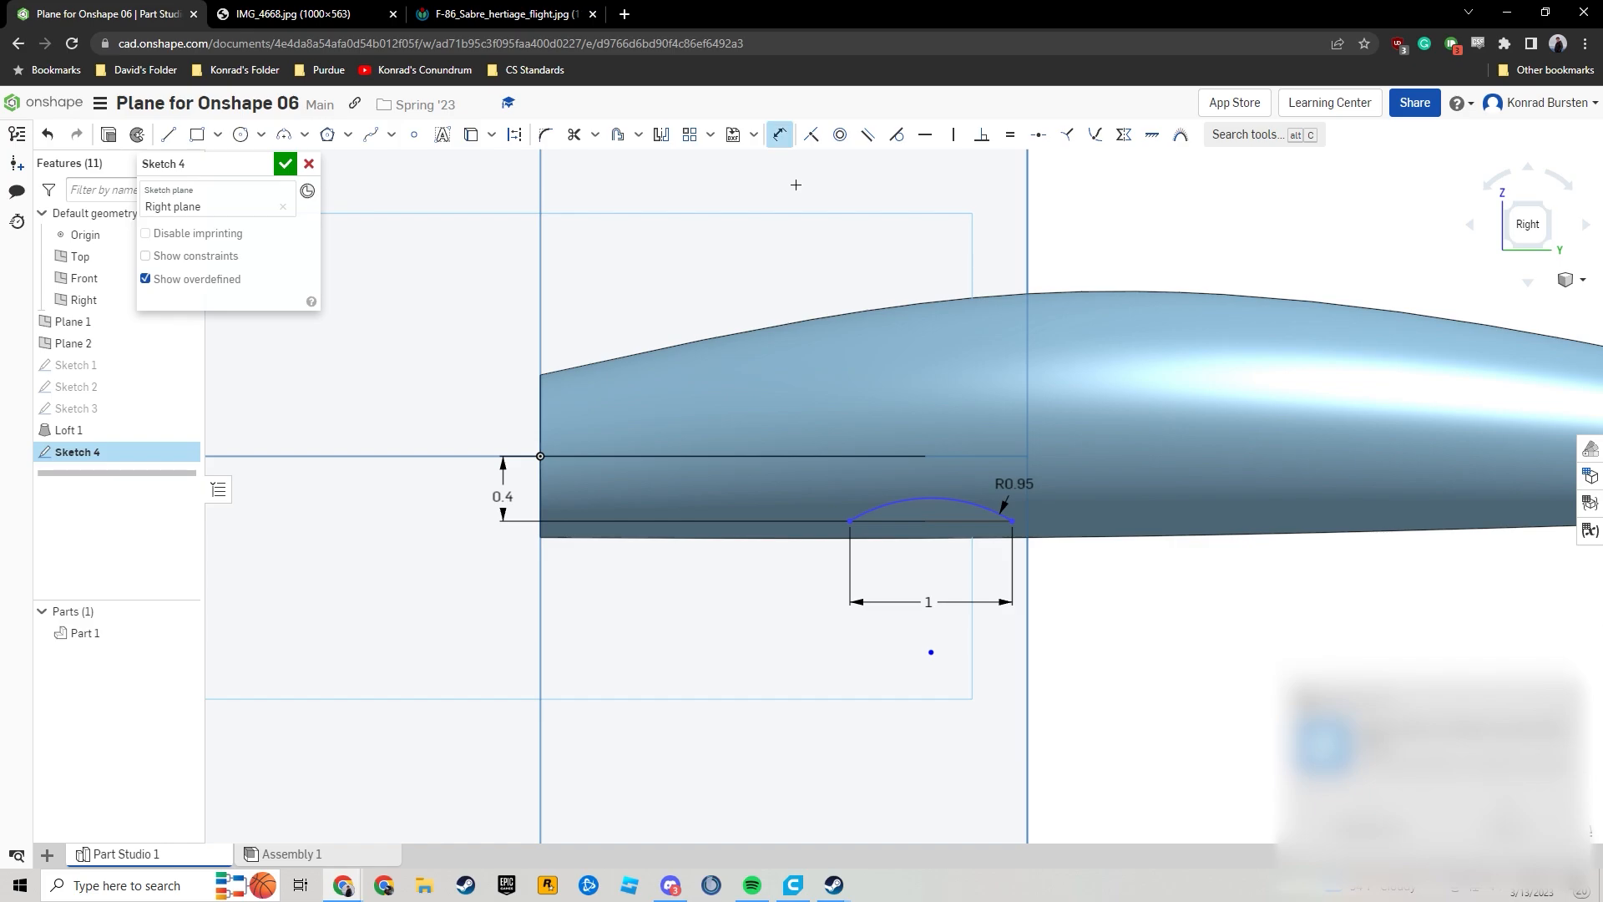
key("d")
key("d")
key("d")
key("d")
key("d")
key("d")
key("d")
key("d")
Dimension the horizontal distance from the Front plane to the profile's forward endpoint as 2 in.
key("d")
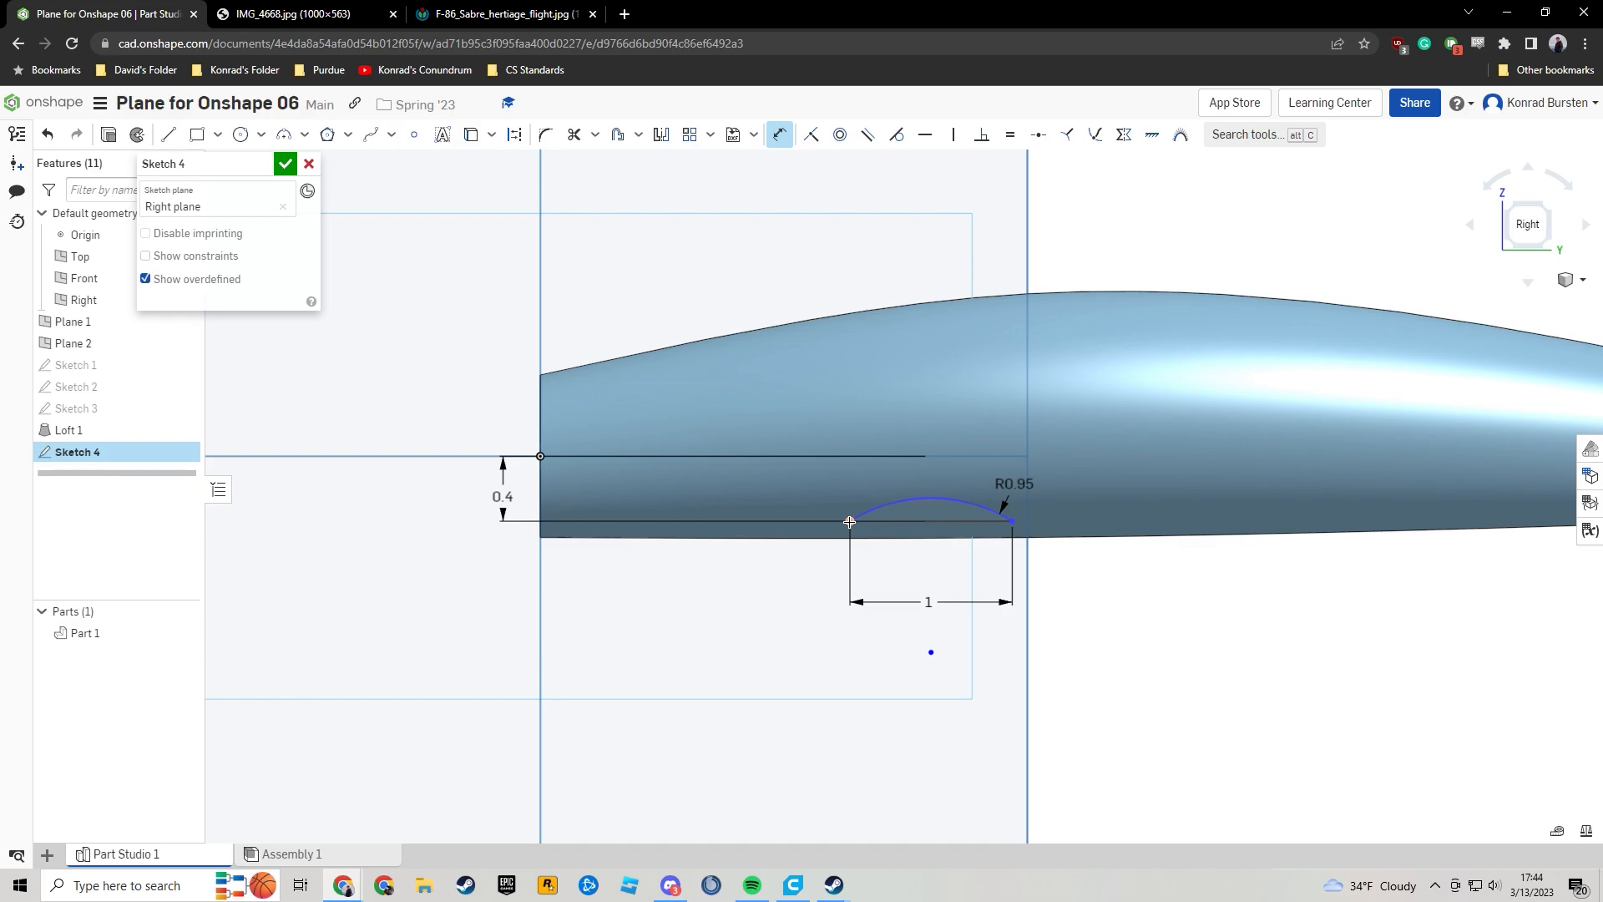
left_click(539, 612)
left_click(1230, 582)
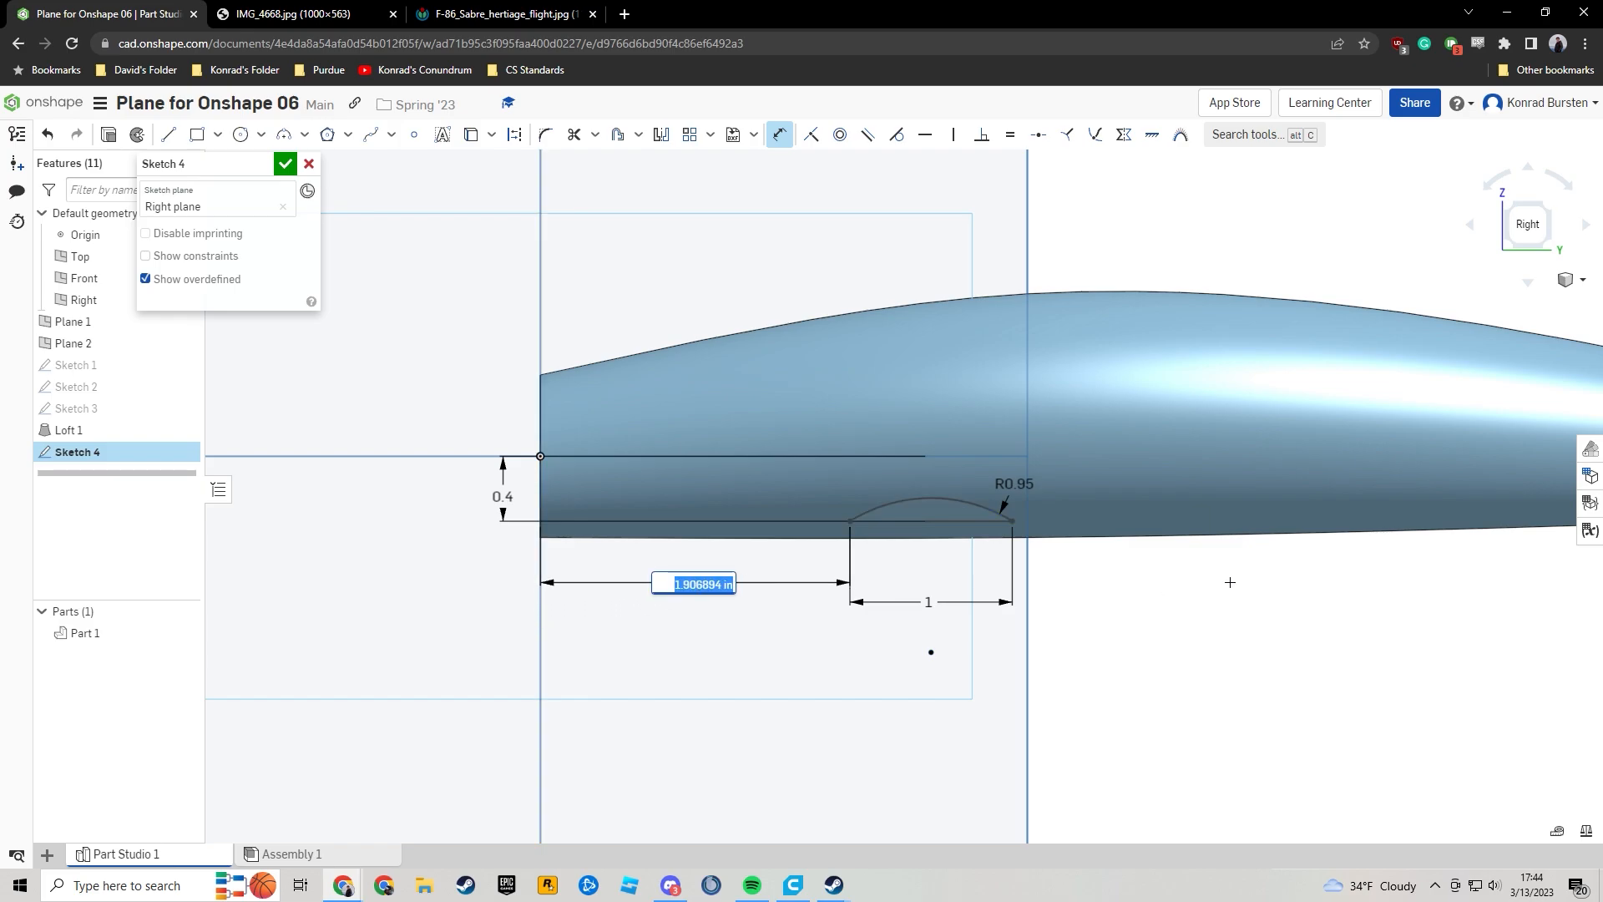
type("2")
key("Return")
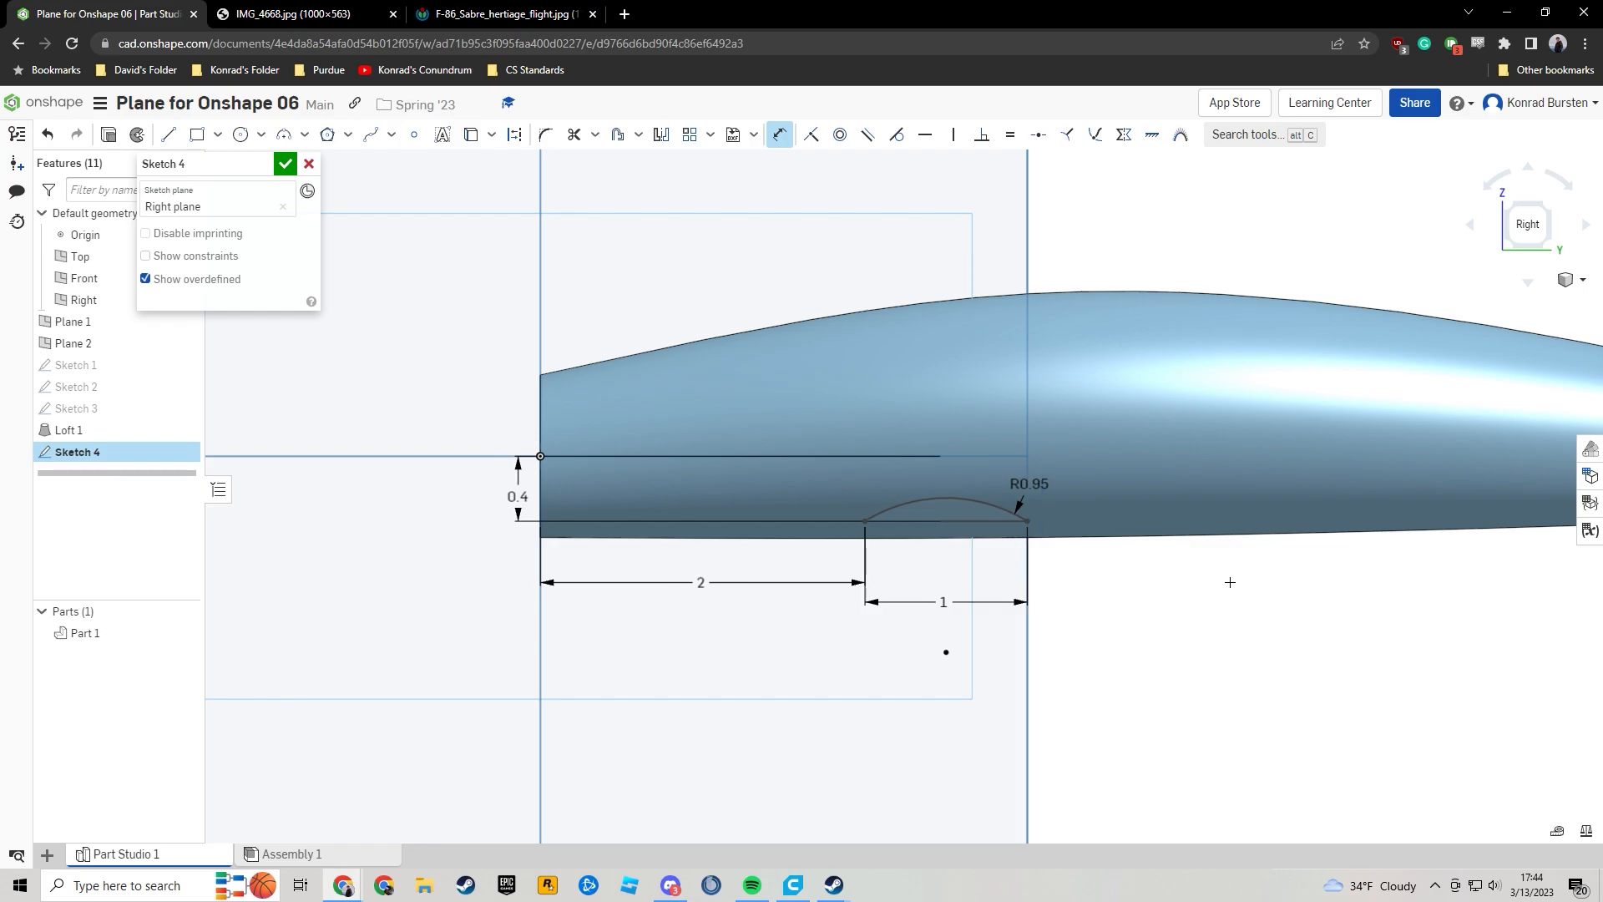
Set the profile's horizontal distance from the Front plane to 1.5 in and accept the sketch.
scroll(1139, 595, "down", 2)
scroll(1068, 613, "down", 1)
scroll(981, 602, "up", 1)
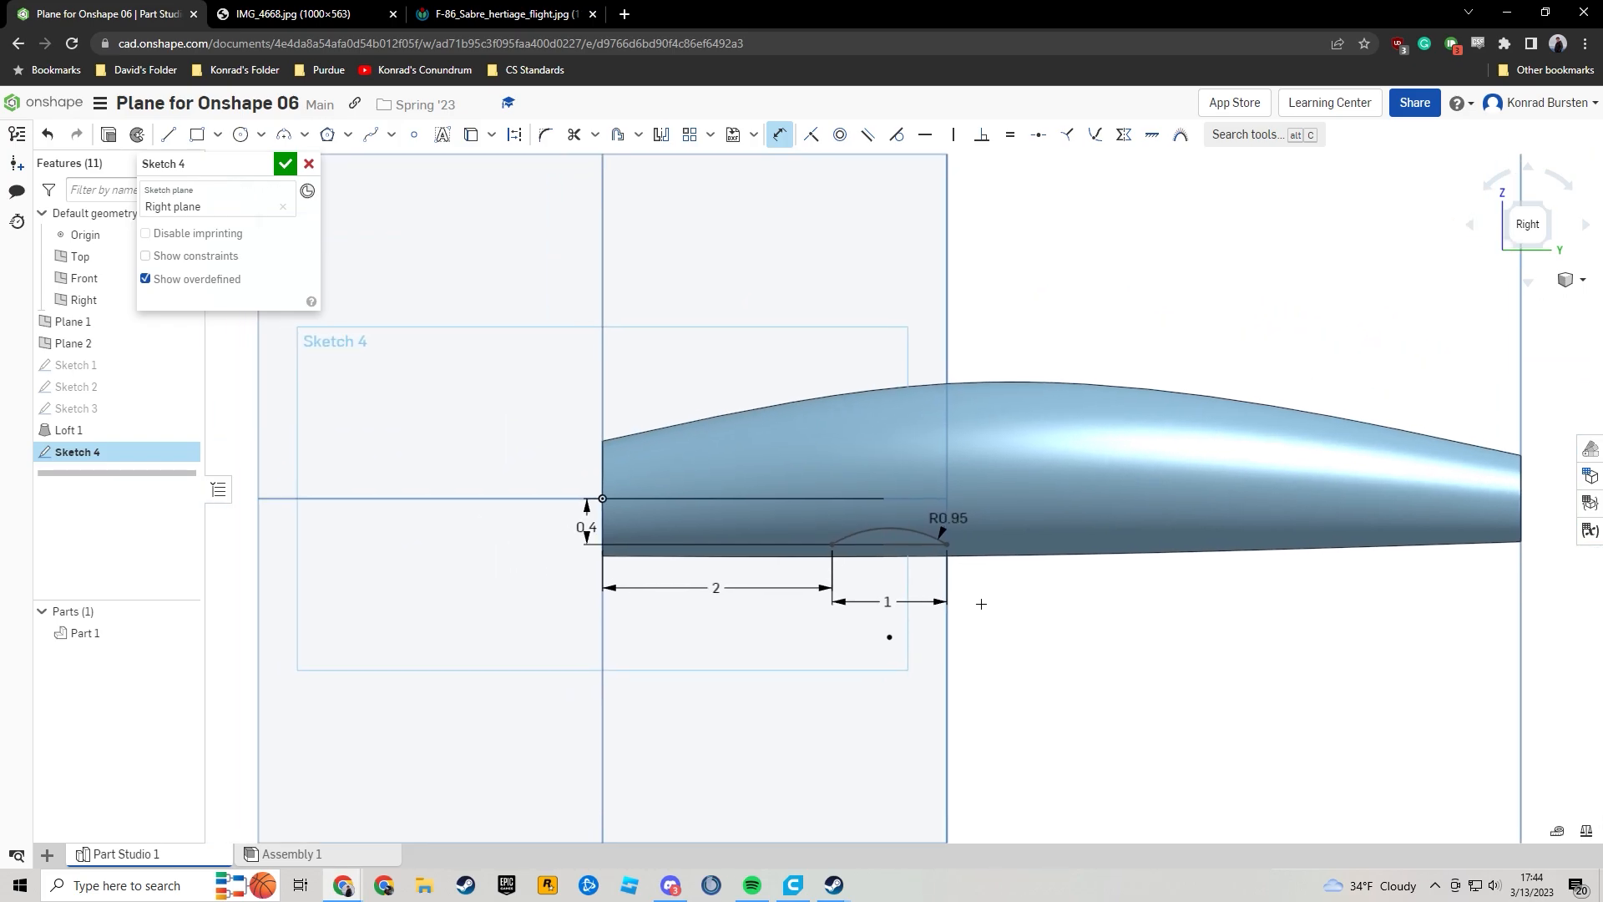
double_click(704, 587)
type("1.5")
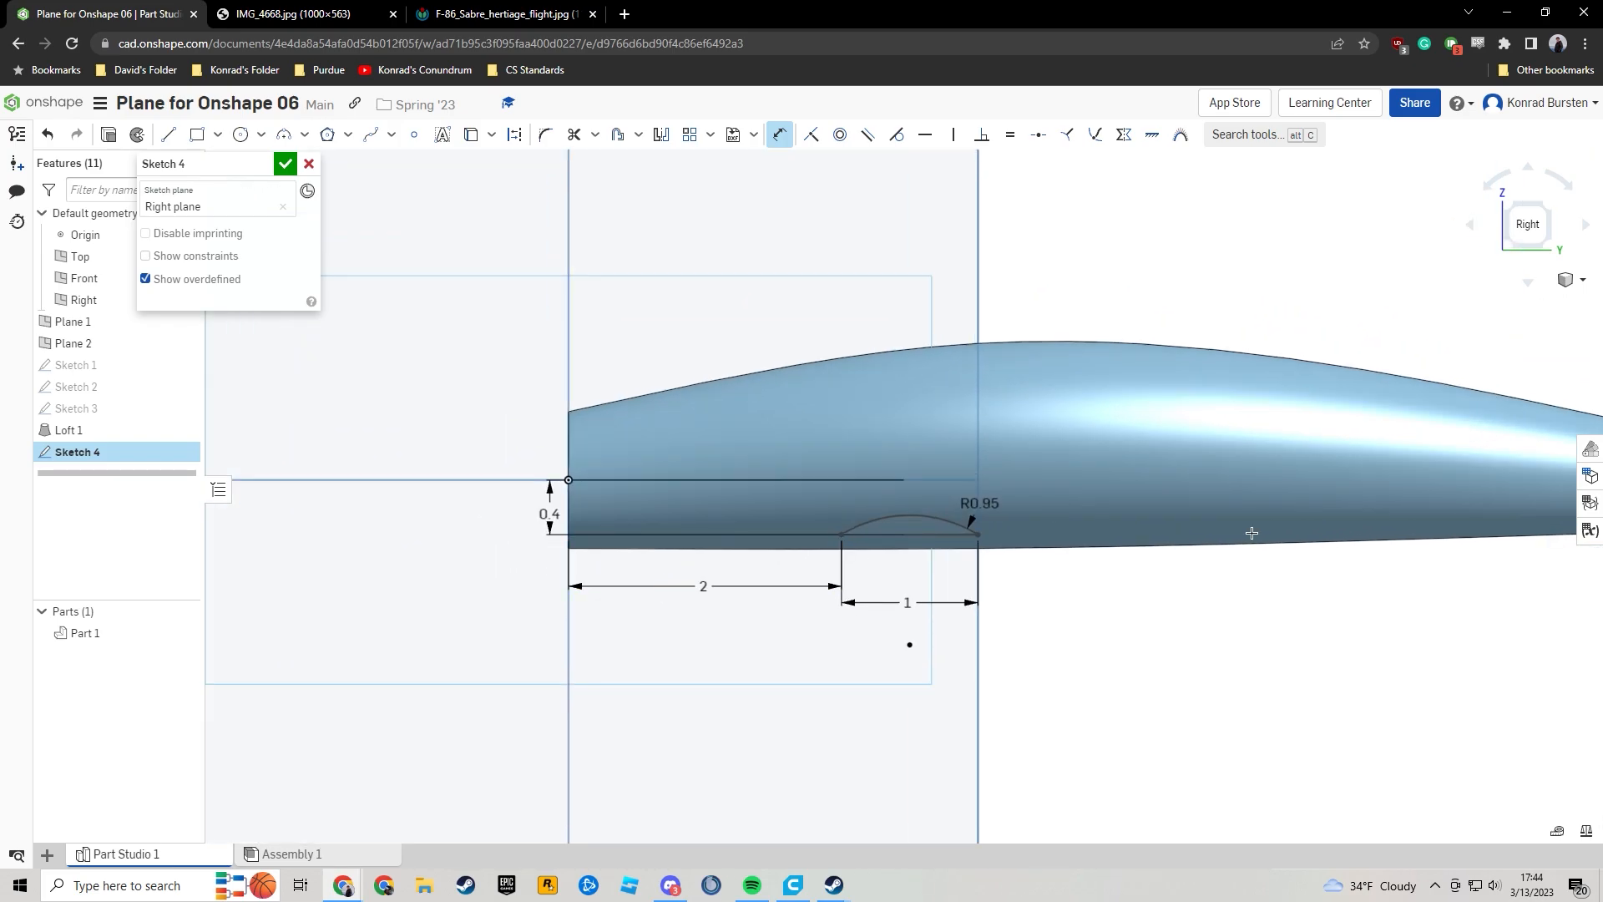
key("Return")
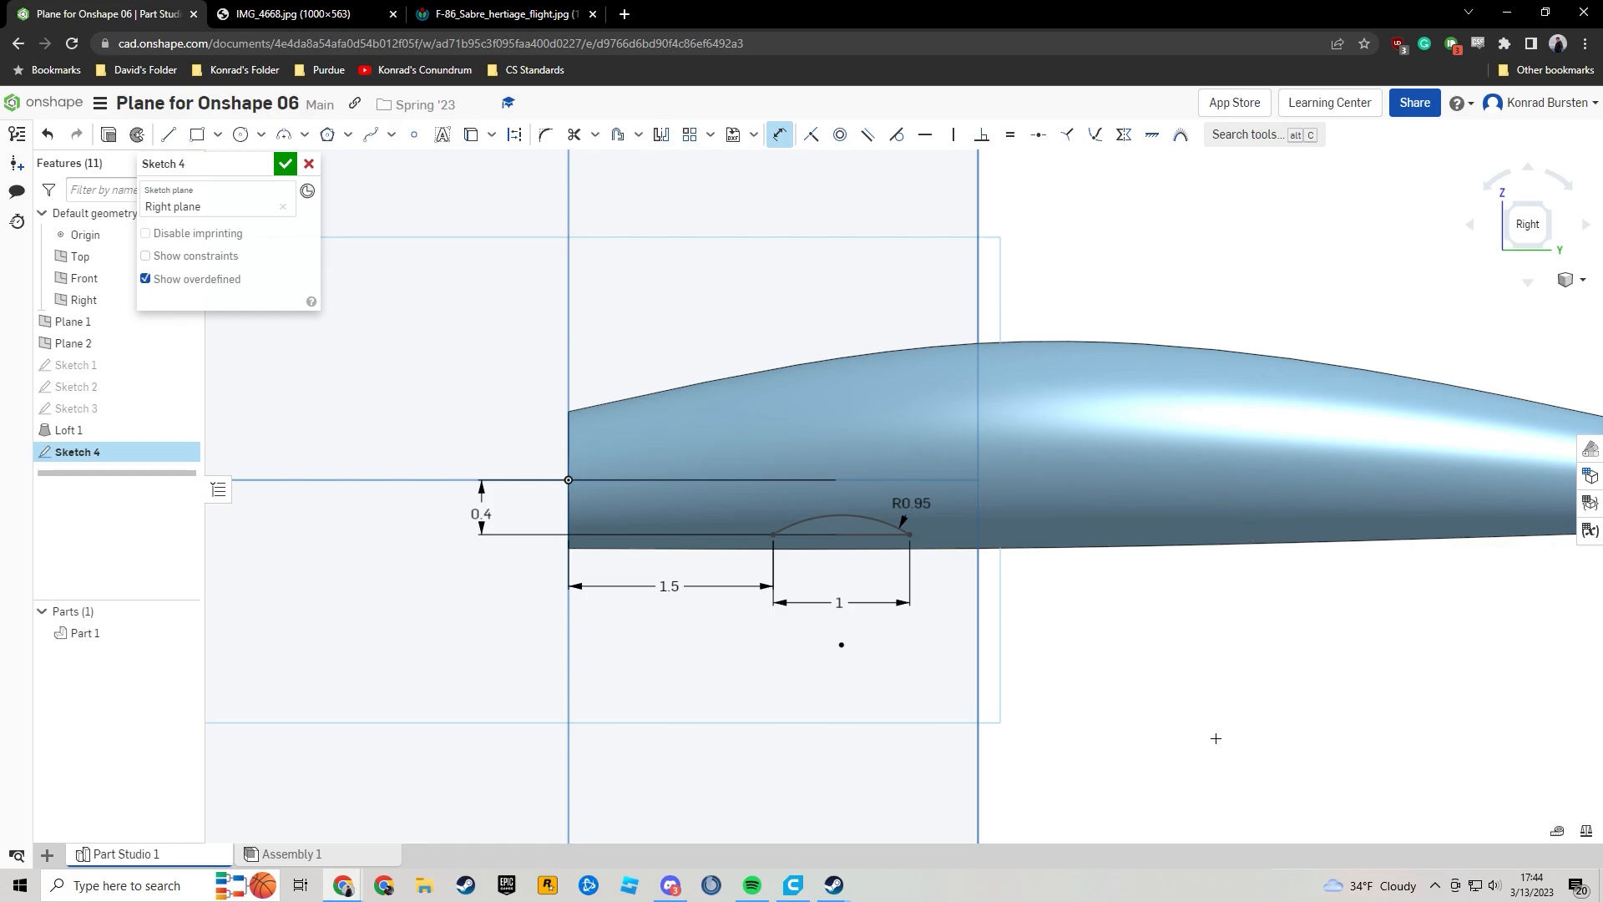
left_click(284, 166)
mouse_move(974, 673)
right_mouse_down()
mouse_move(1130, 615)
mouse_move(1300, 637)
mouse_move(1311, 658)
right_mouse_up()
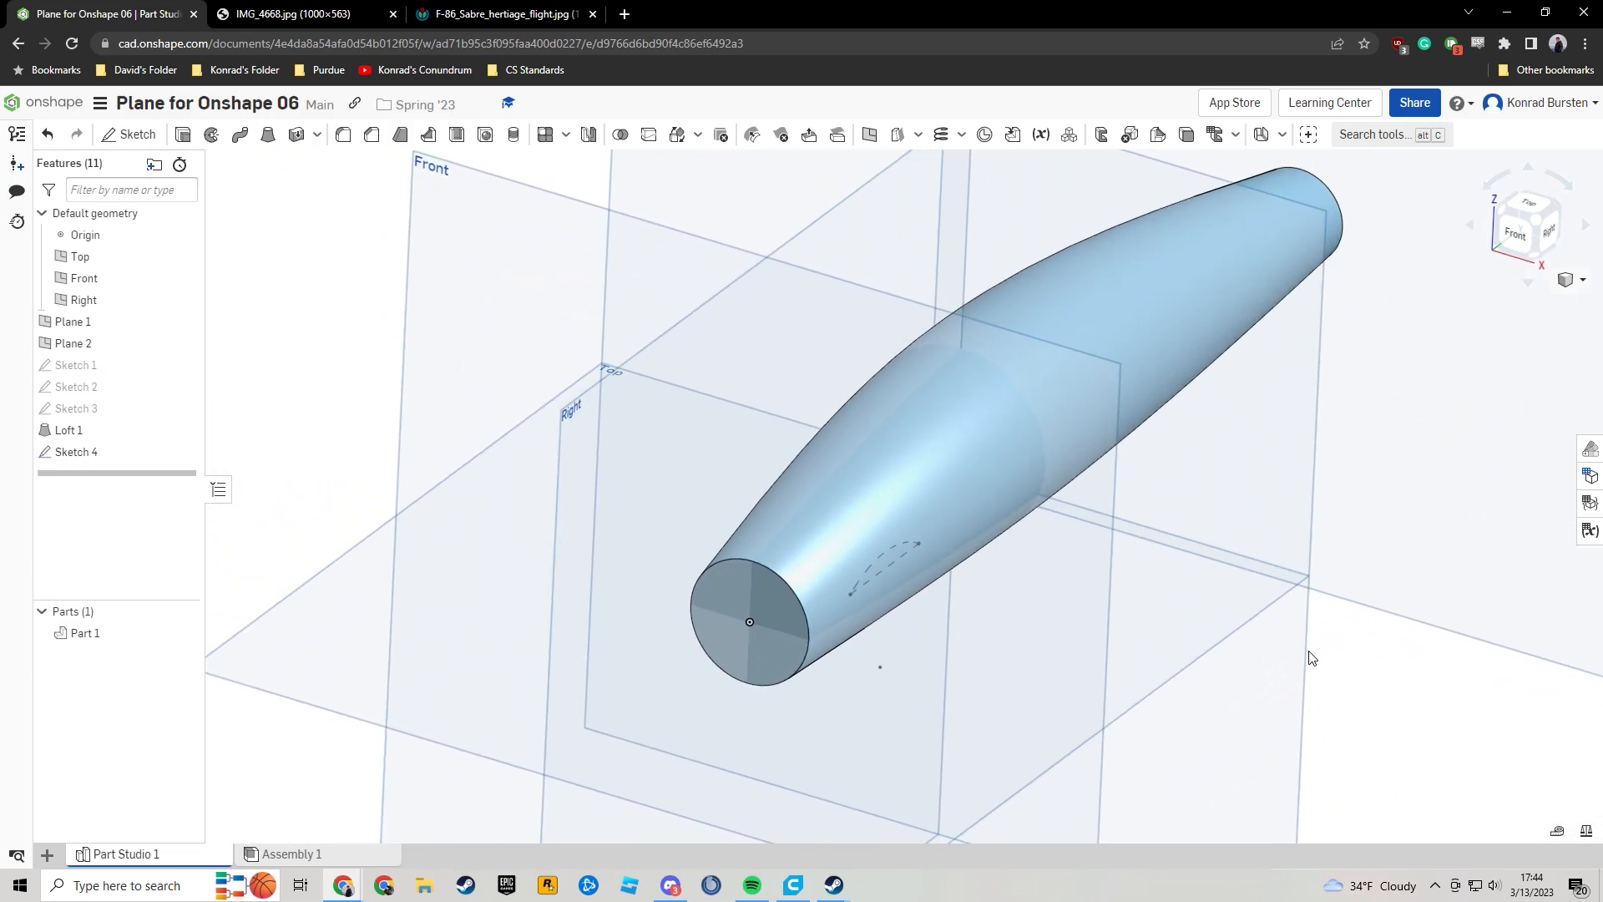
left_click(1548, 228)
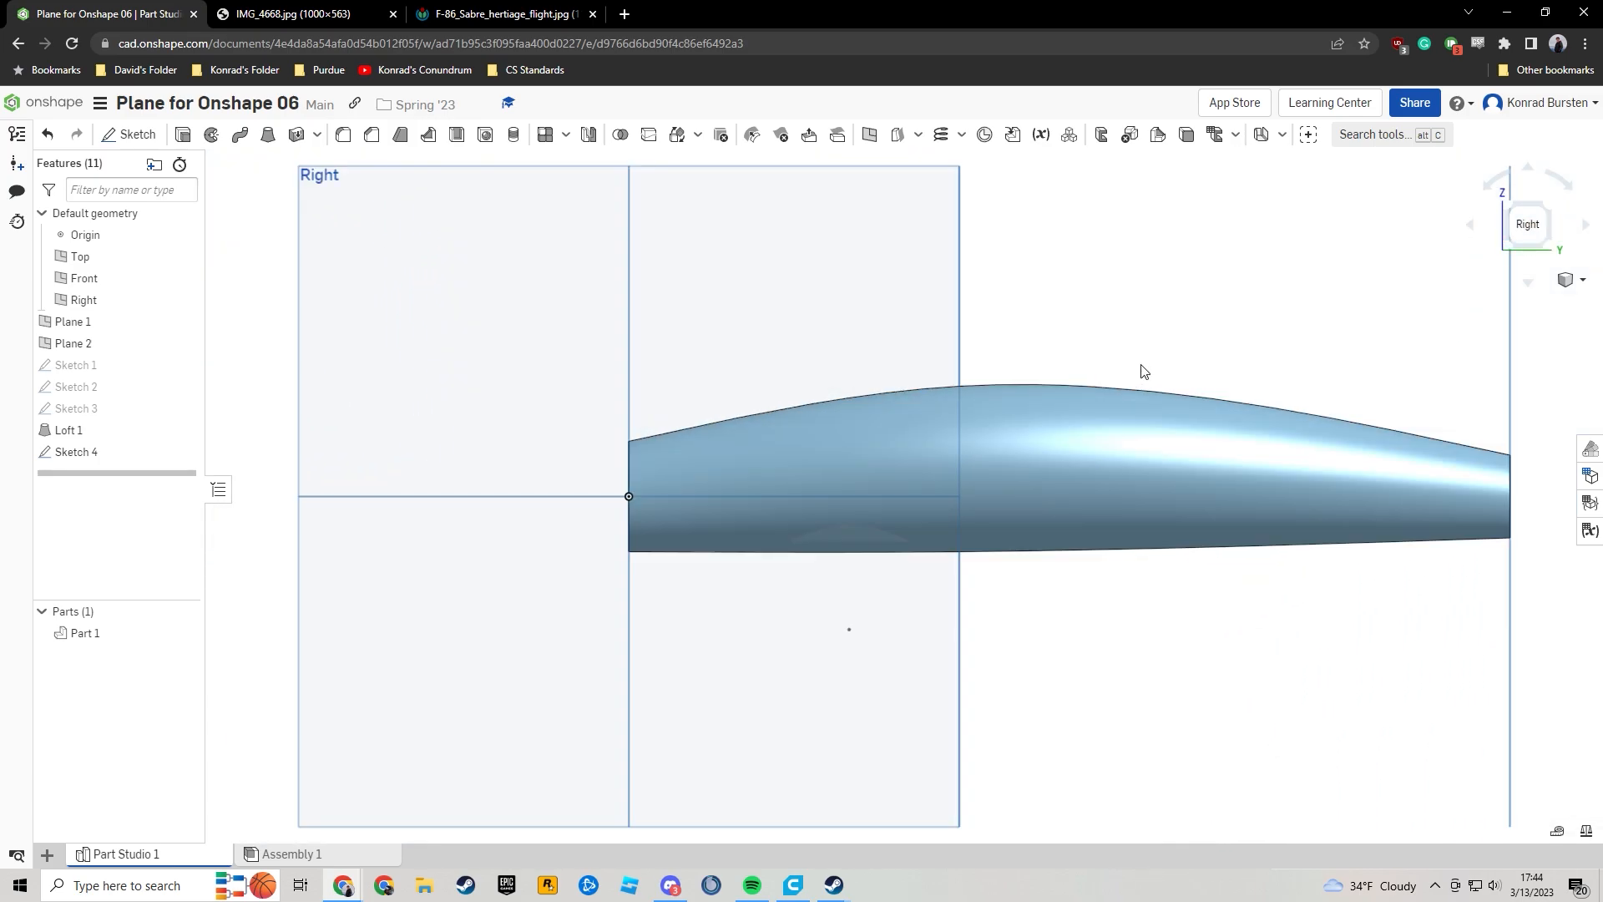
left_click(462, 325)
left_click(138, 140)
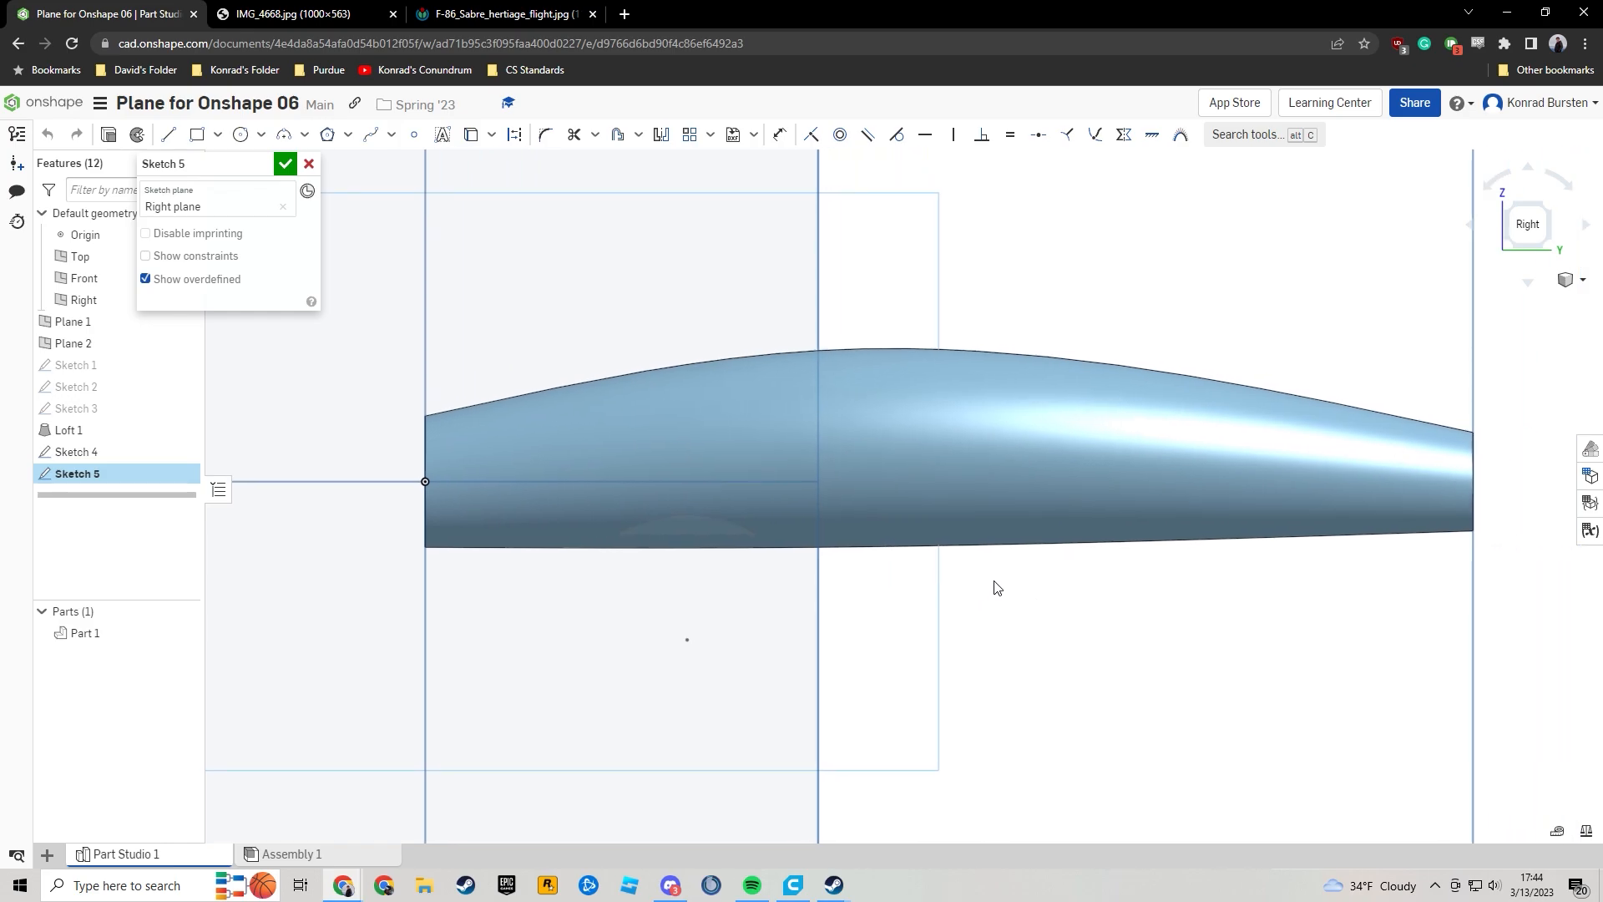
left_click(168, 134)
scroll(831, 572, "up", 2)
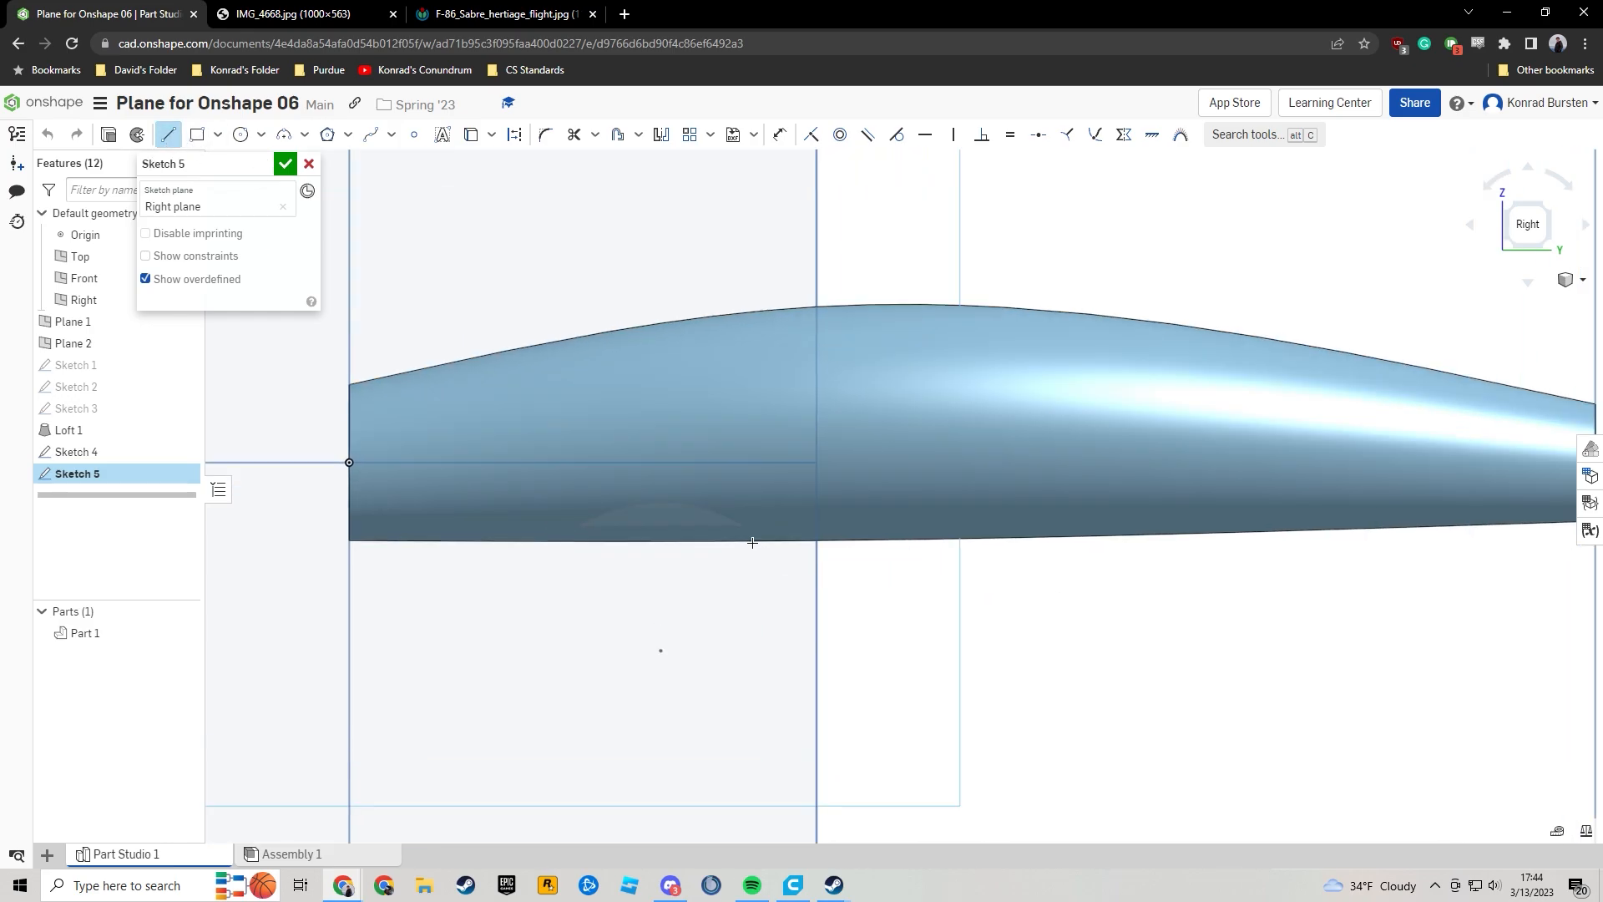
left_click(738, 525)
right_click_drag(818, 525, 908, 529)
scroll(908, 530, "down", 1)
left_click(309, 164)
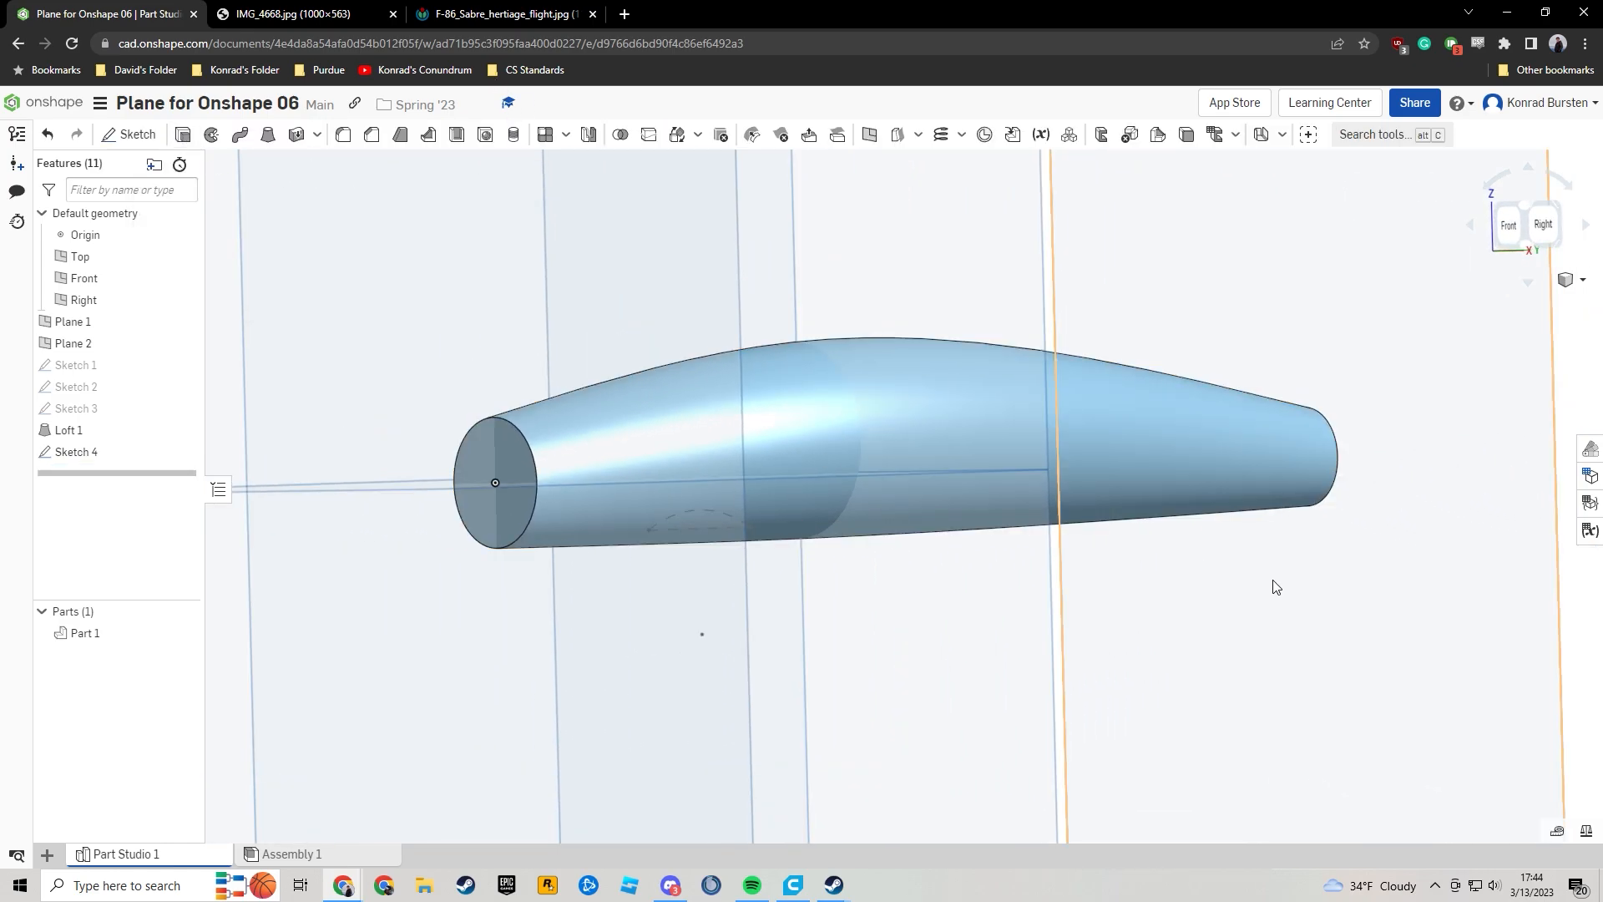
Create a plane offset from the Right plane, setting the offset distance to 4 in.
key("shift+7")
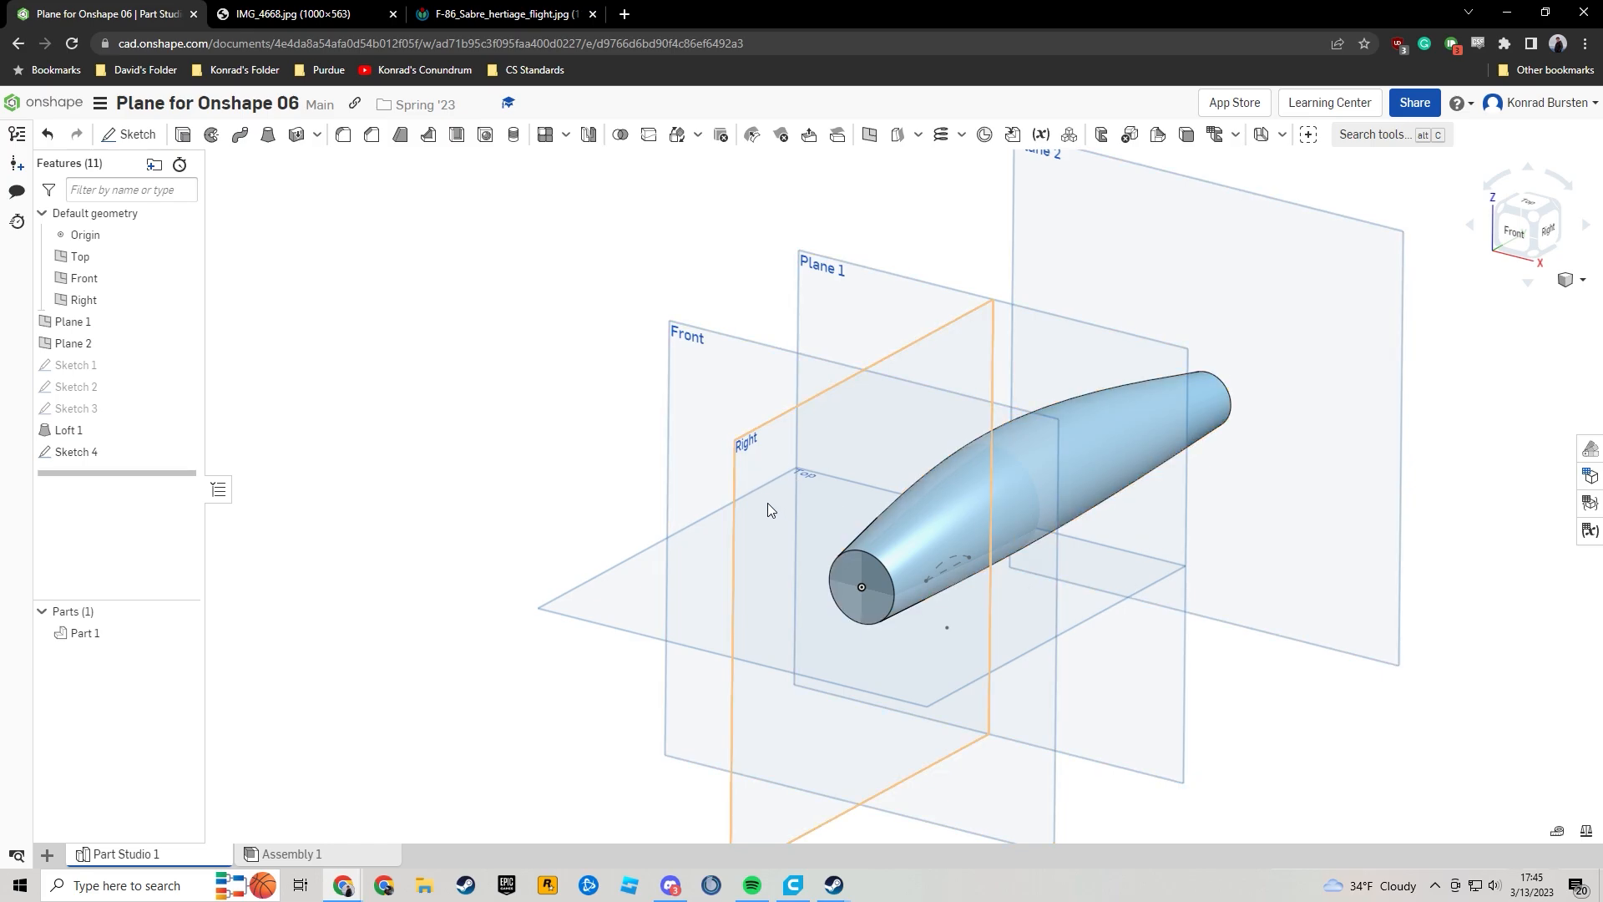
left_click(759, 474)
middle_click_drag(1318, 334, 1255, 296)
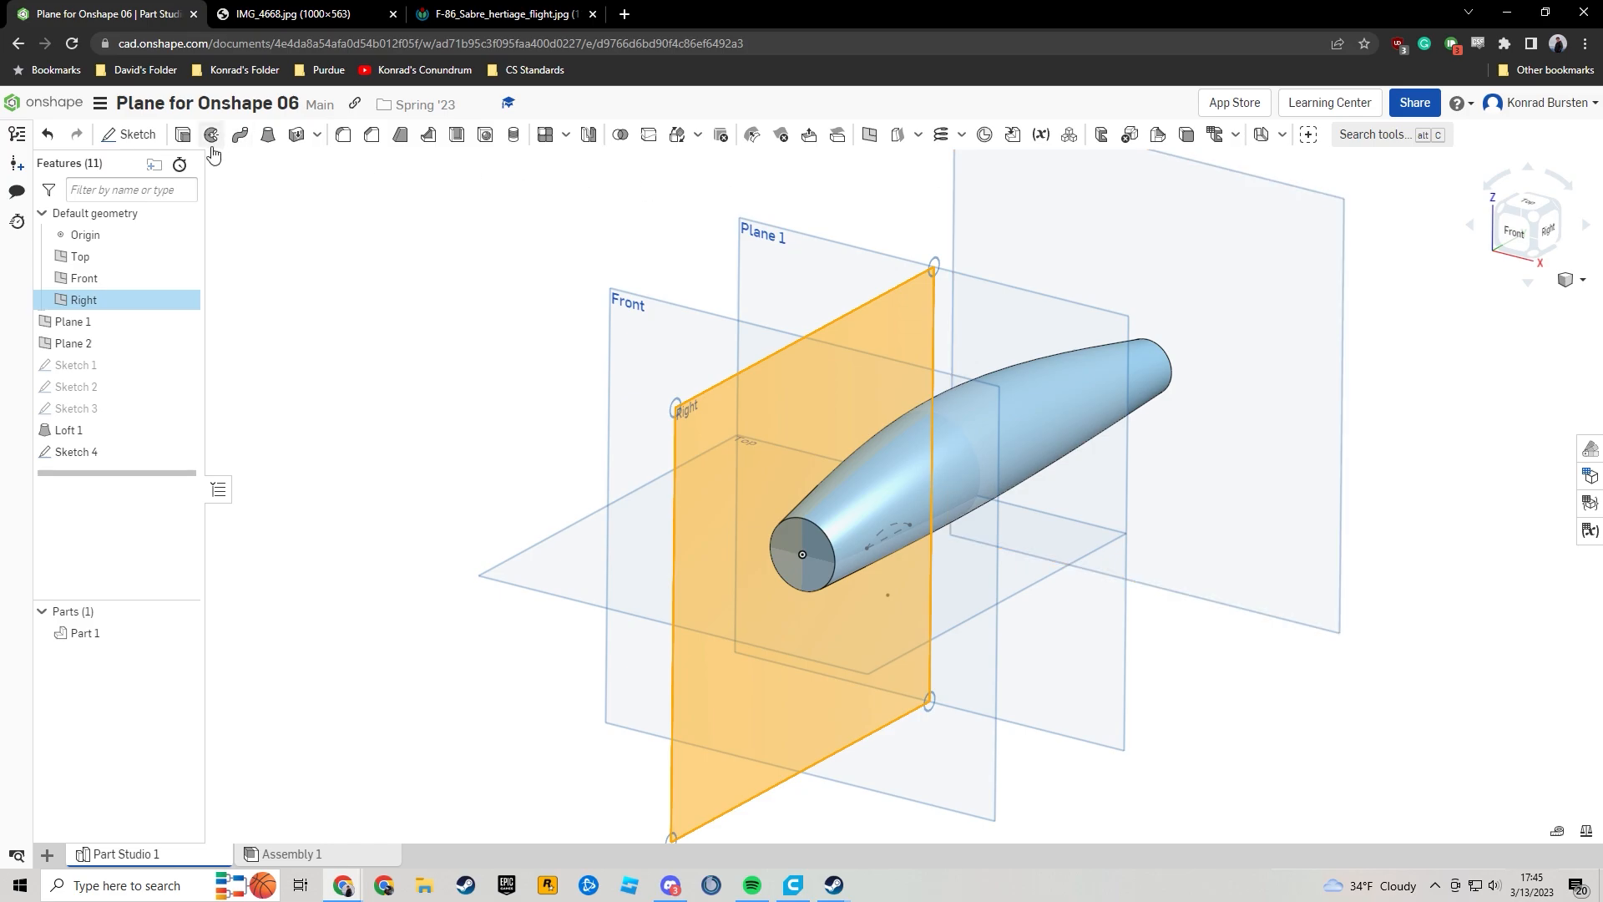
left_click(863, 144)
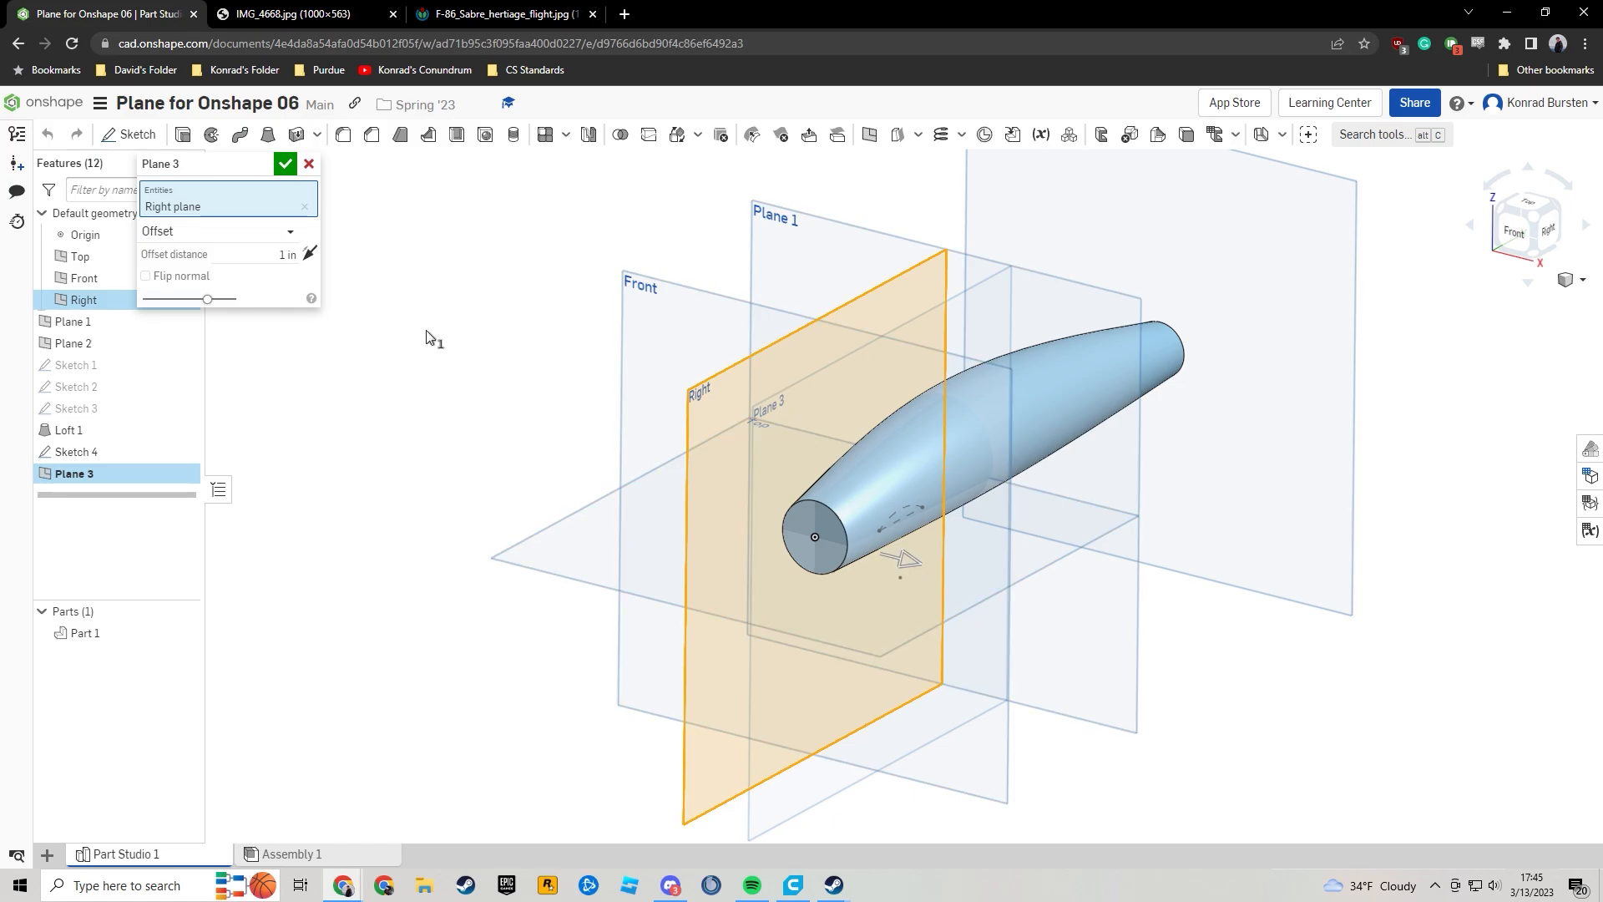
left_click_drag(942, 569, 1084, 608)
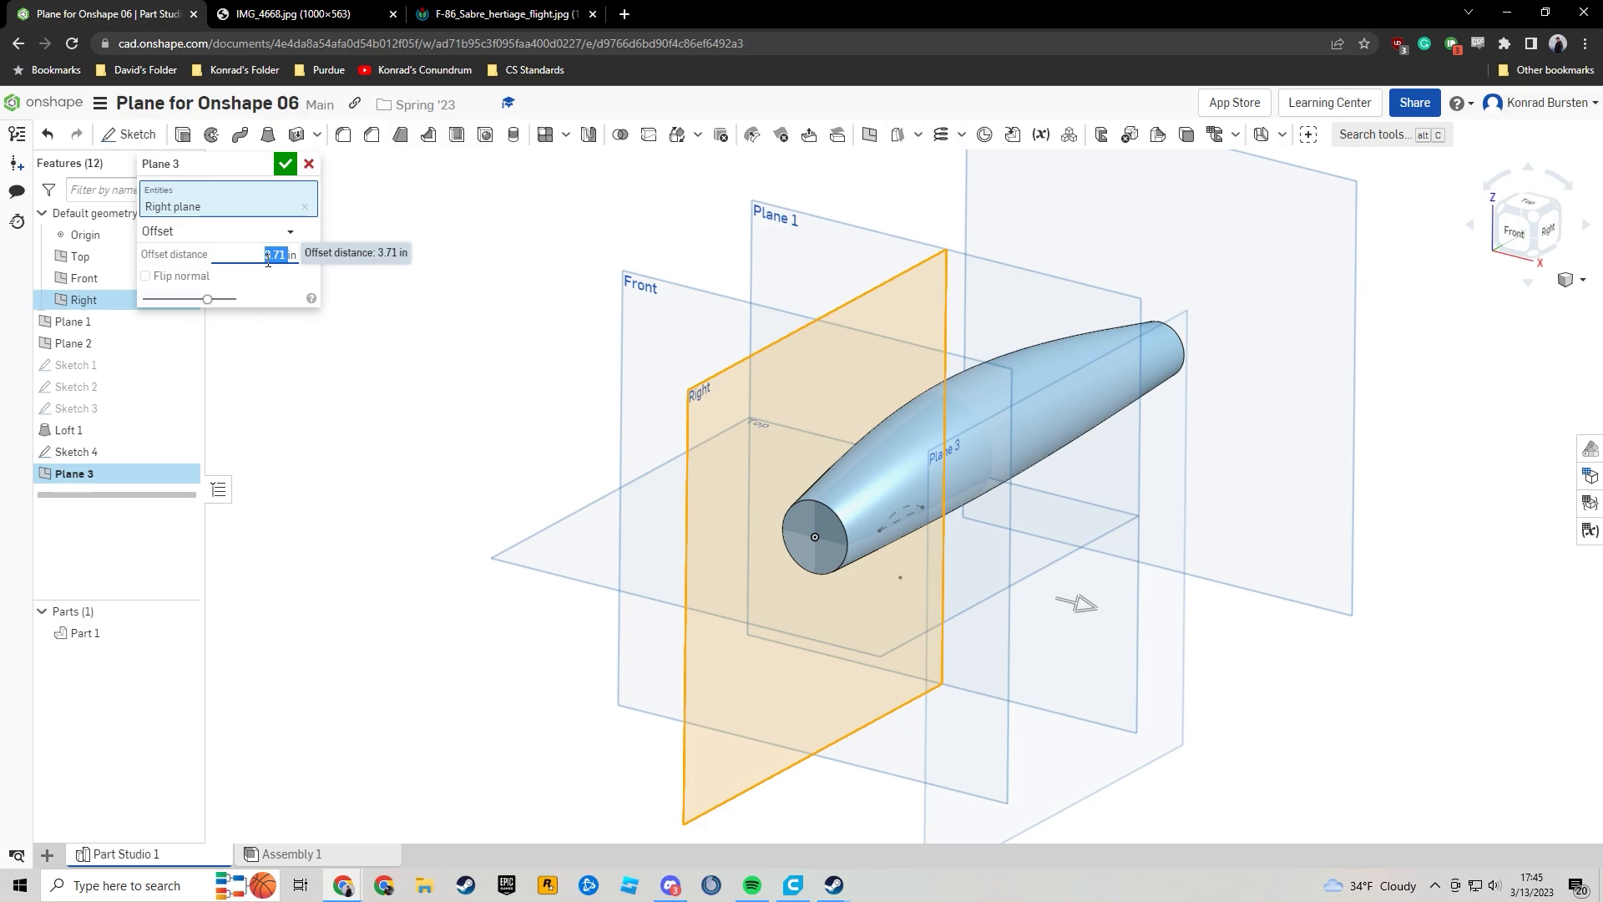
type("4")
key("Return")
Set the new plane's offset distance to 5 in and accept the plane.
right_click_drag(793, 643, 727, 534)
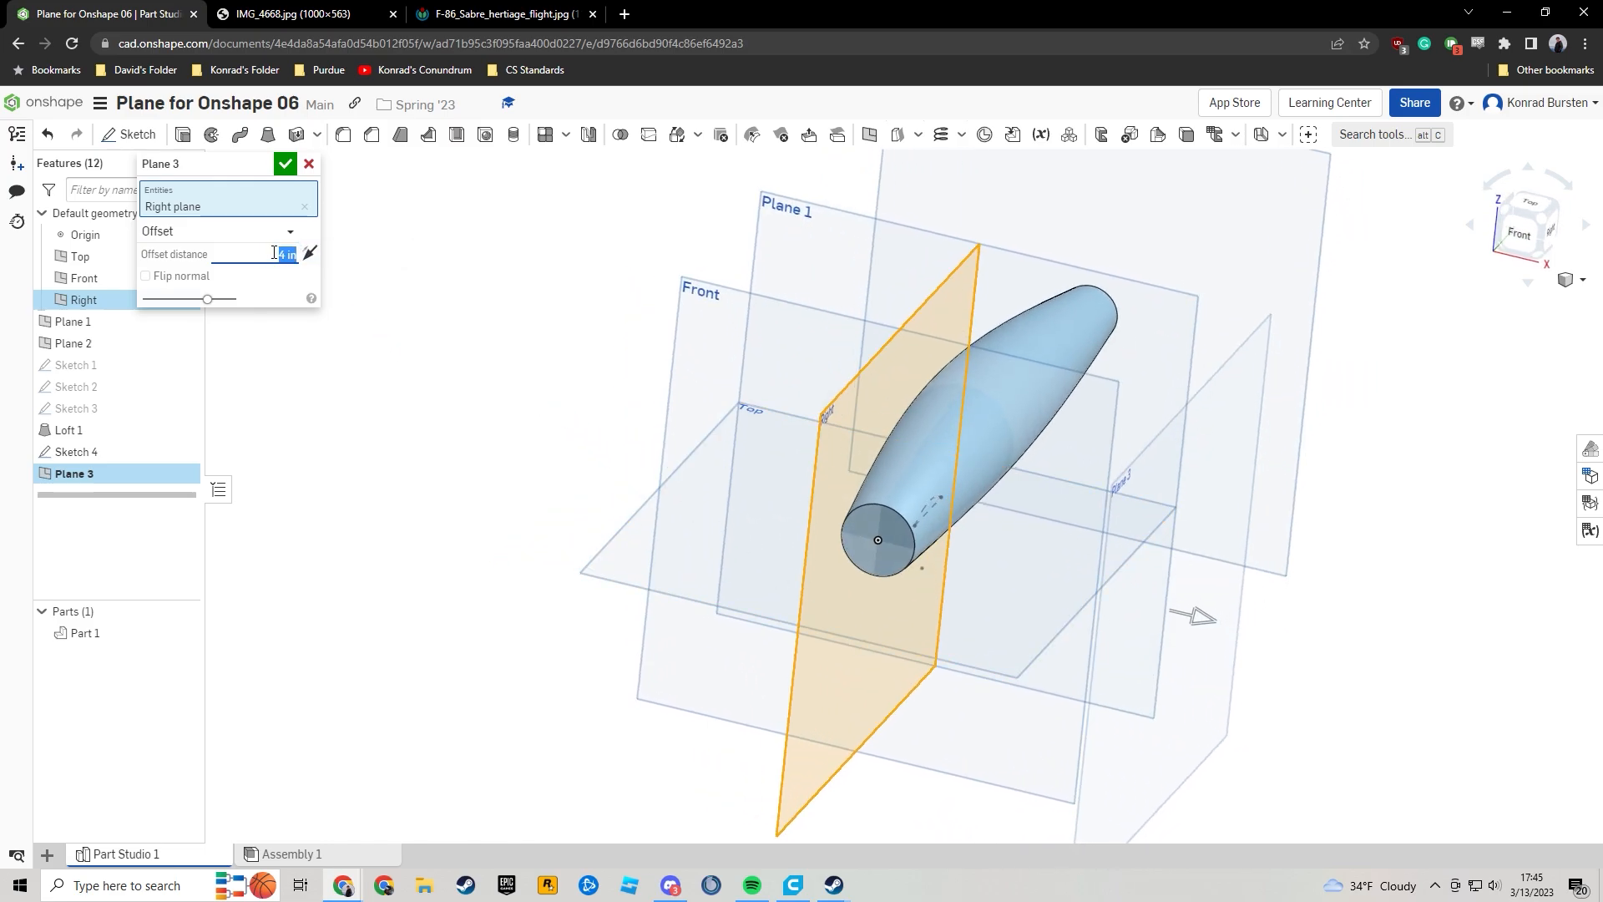
type("5")
key("Return")
right_click_drag(814, 585, 765, 572)
left_click(292, 165)
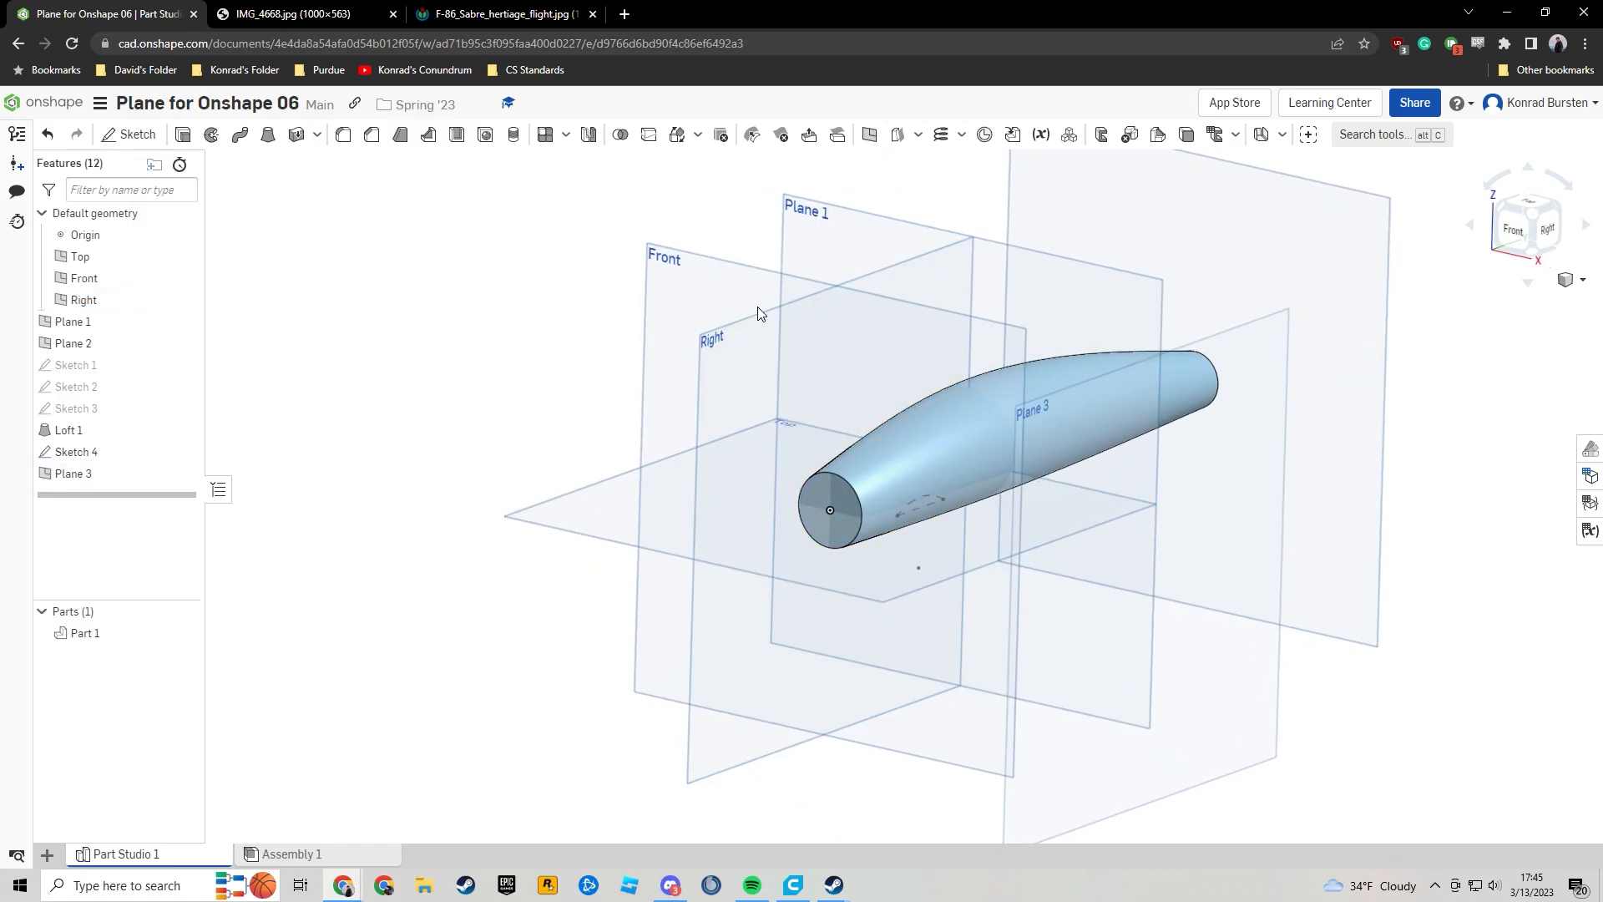
Start a new sketch on the plane offset from the Right plane, viewed from the right side.
right_click_drag(1528, 581, 1454, 587)
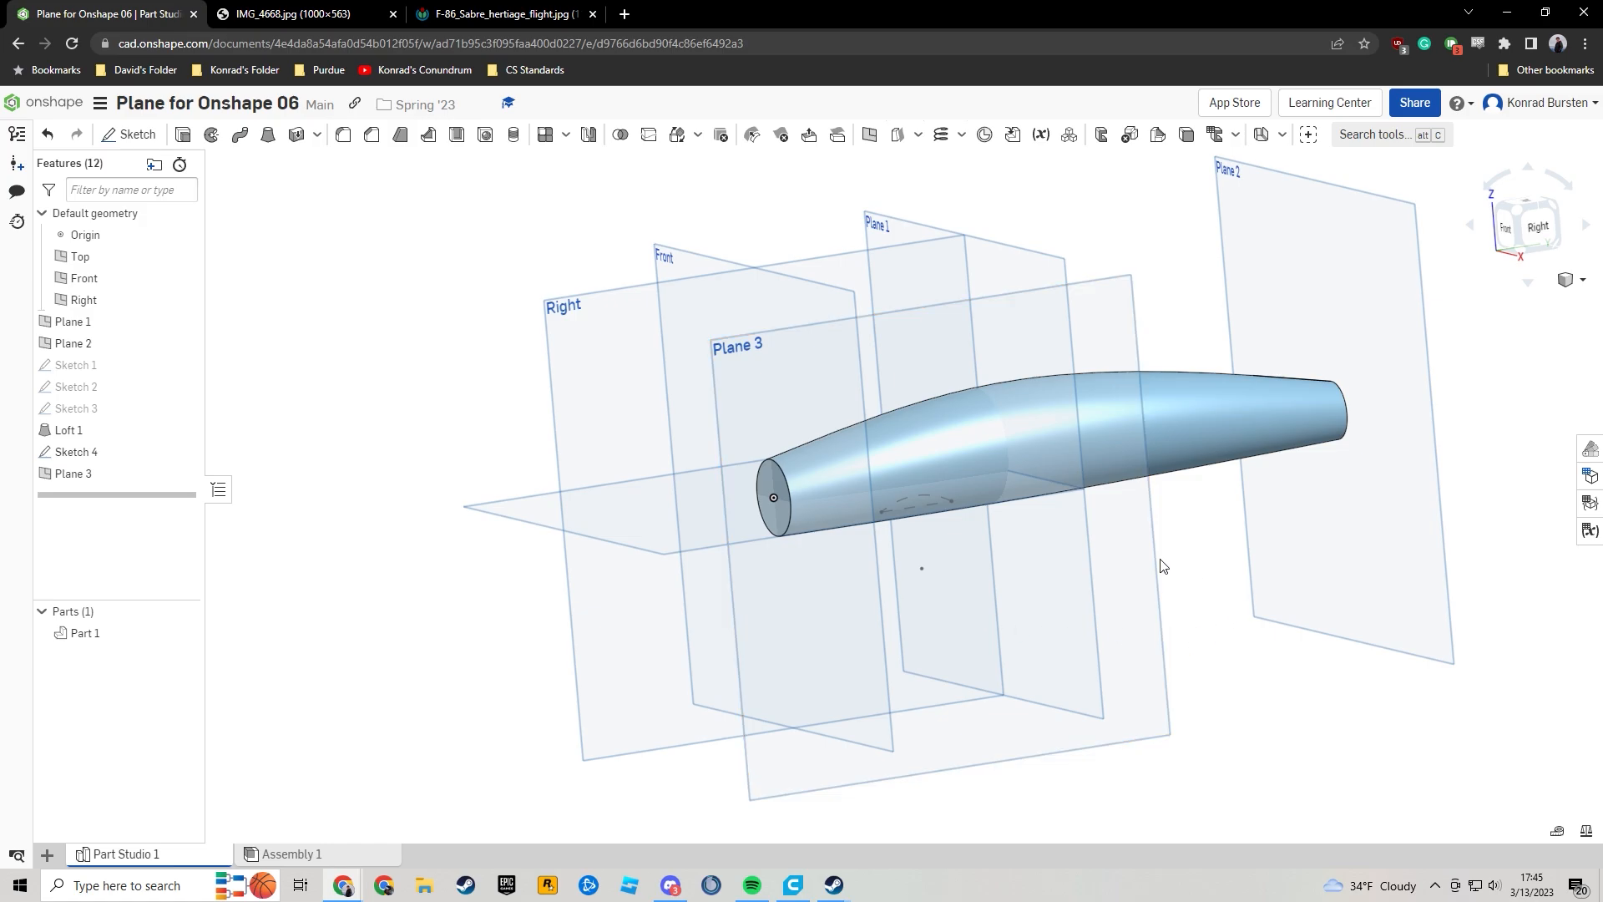
left_click(994, 665)
left_click(1534, 226)
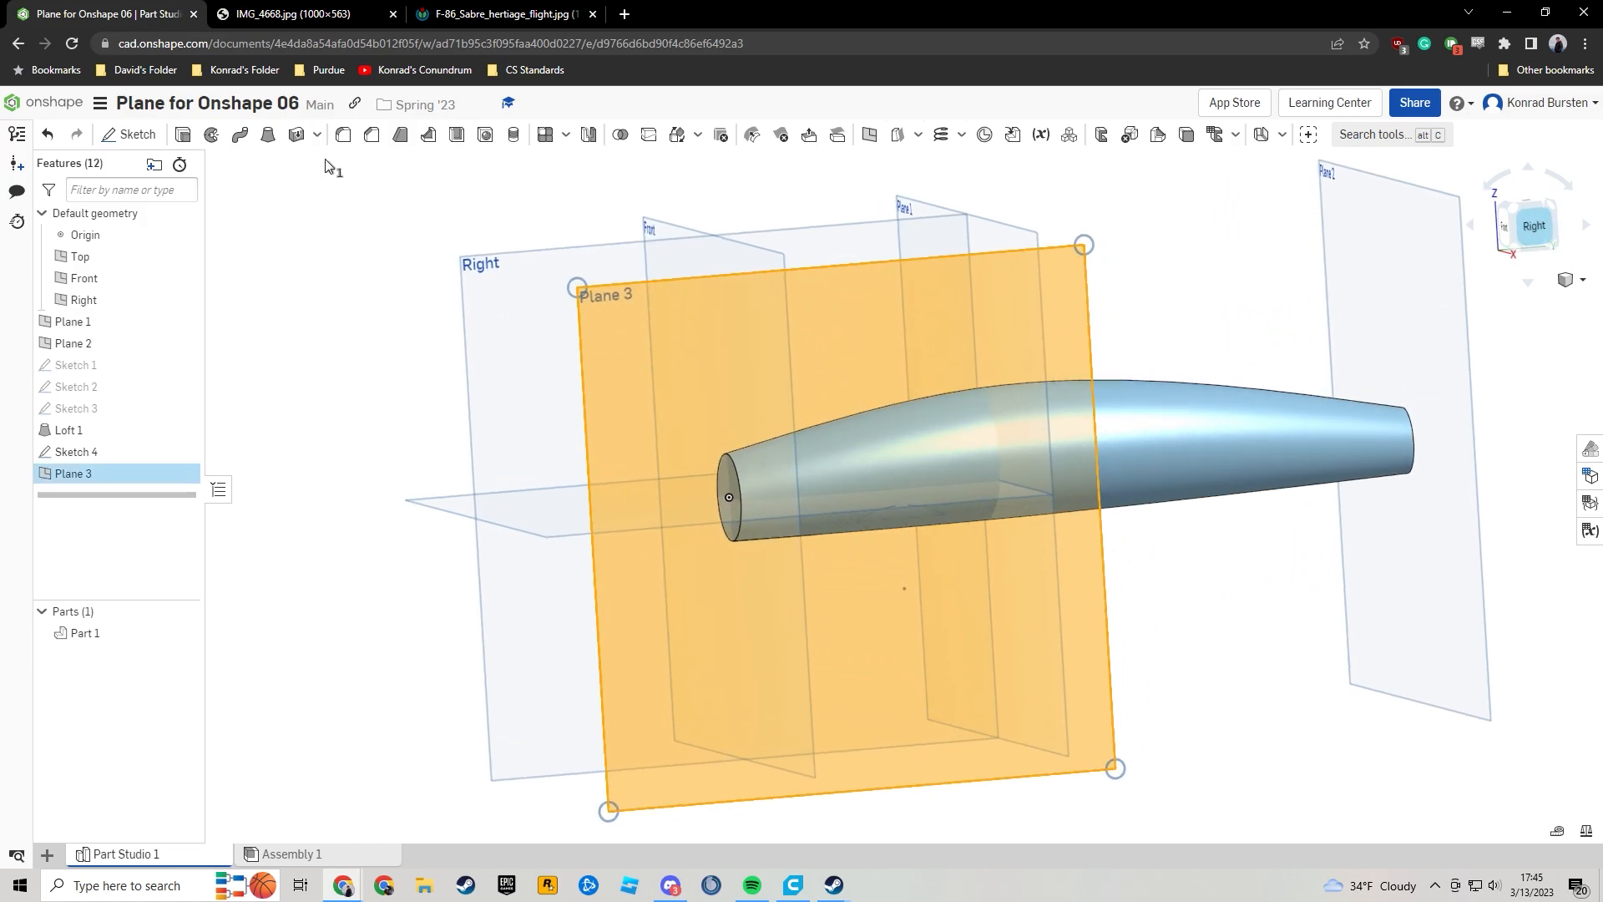
left_click(128, 135)
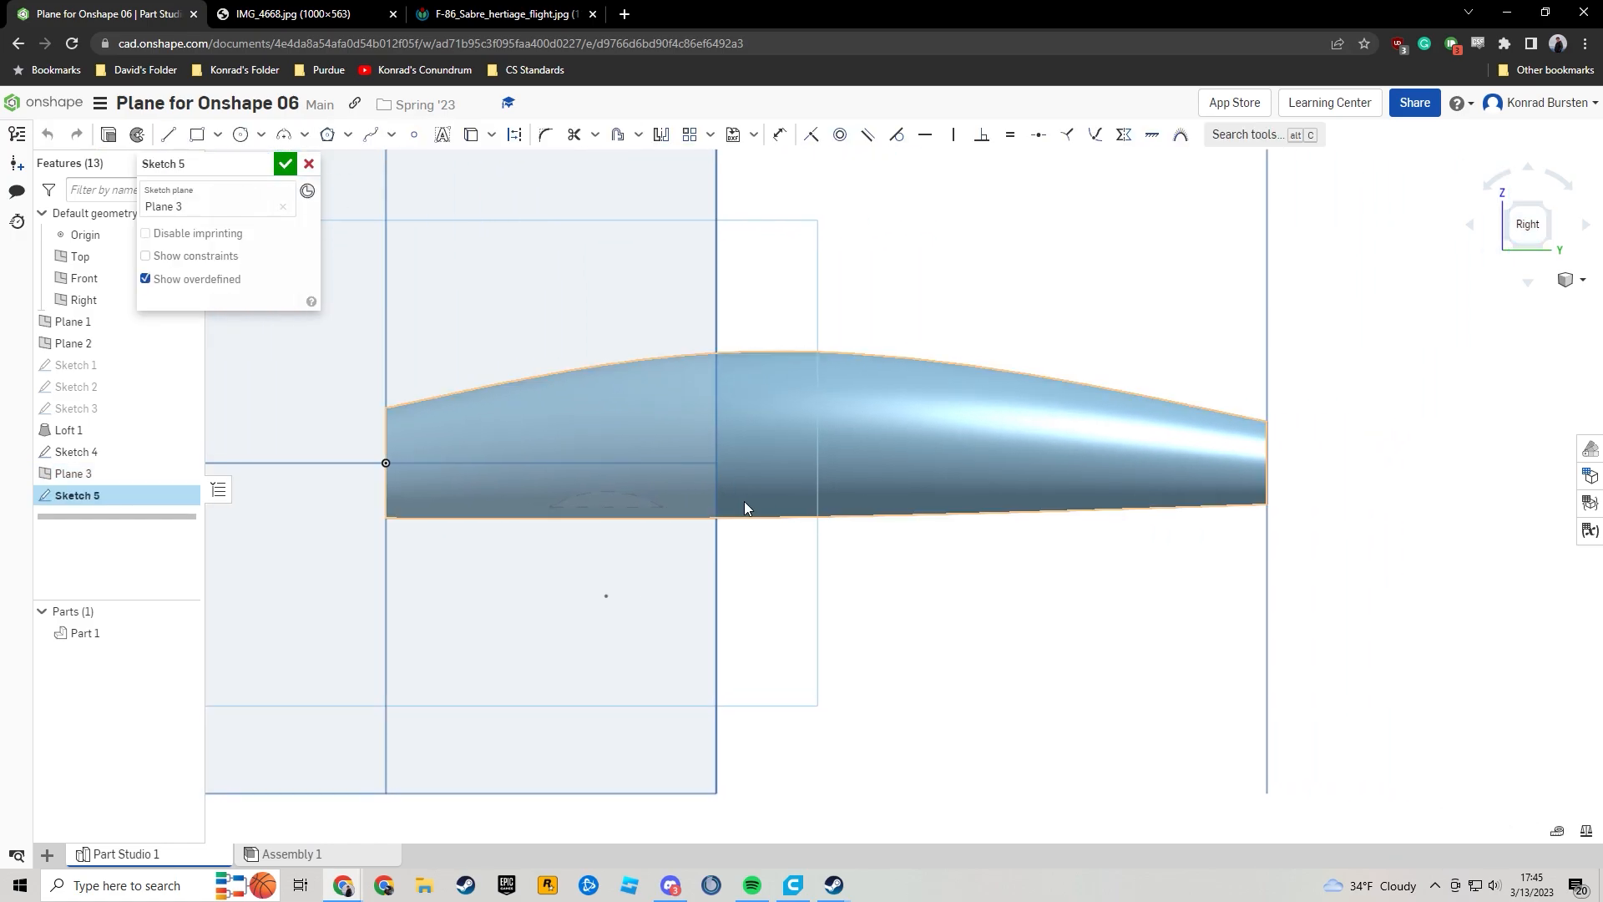
Draw a horizontal line about 0.9 in long, aft of and level with the existing profile's base line.
scroll(744, 507, "up", 2)
left_click(168, 134)
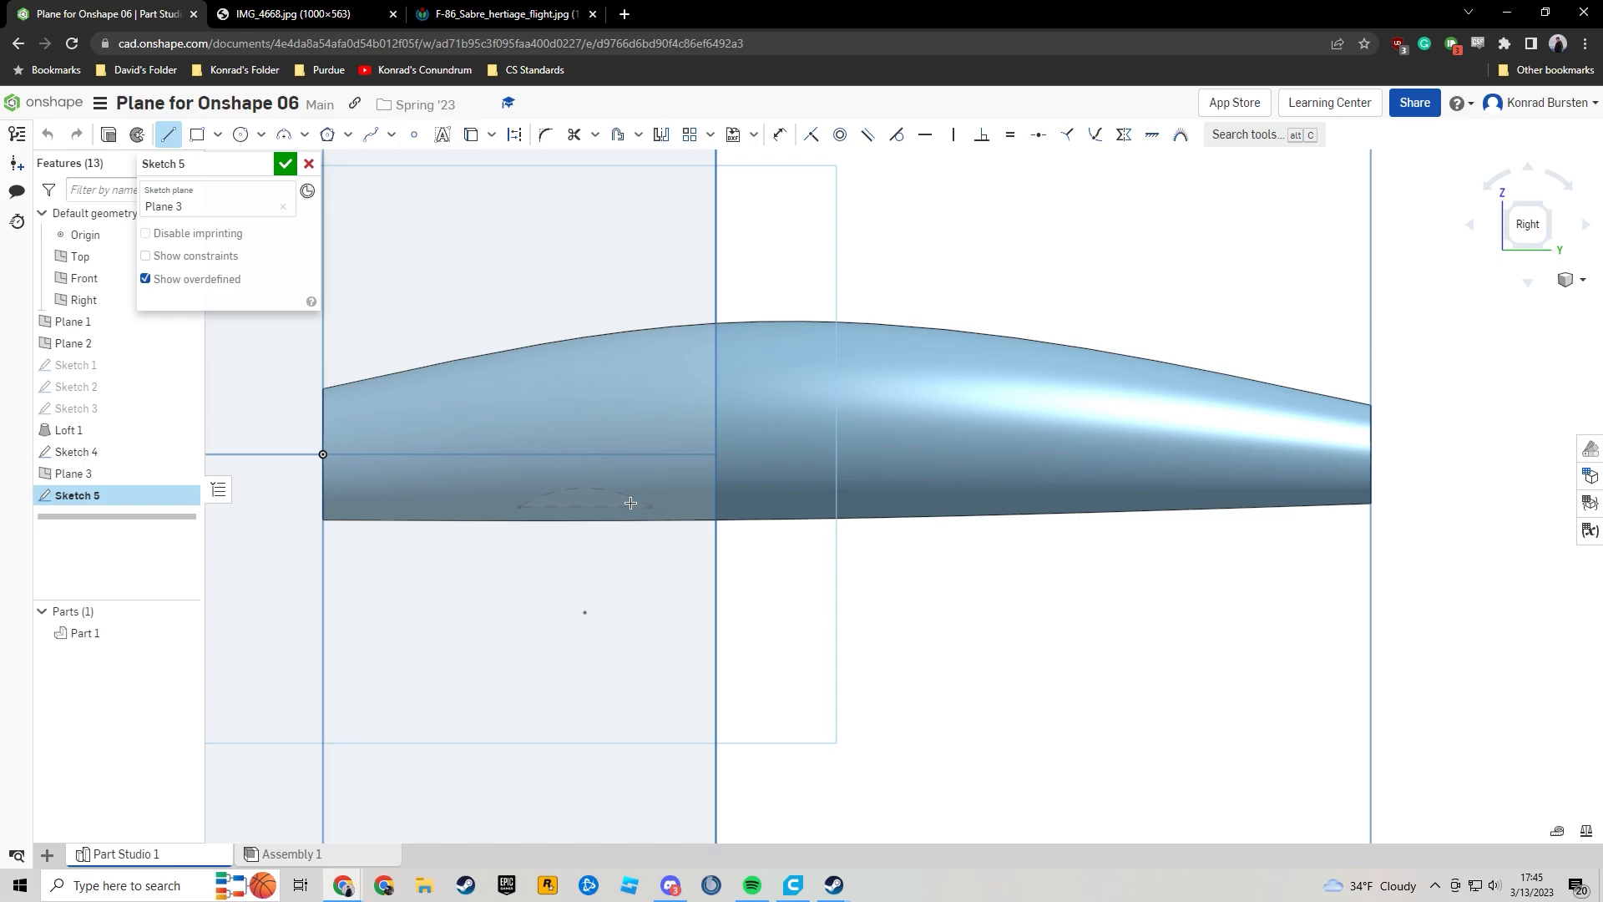
scroll(630, 503, "up", 2)
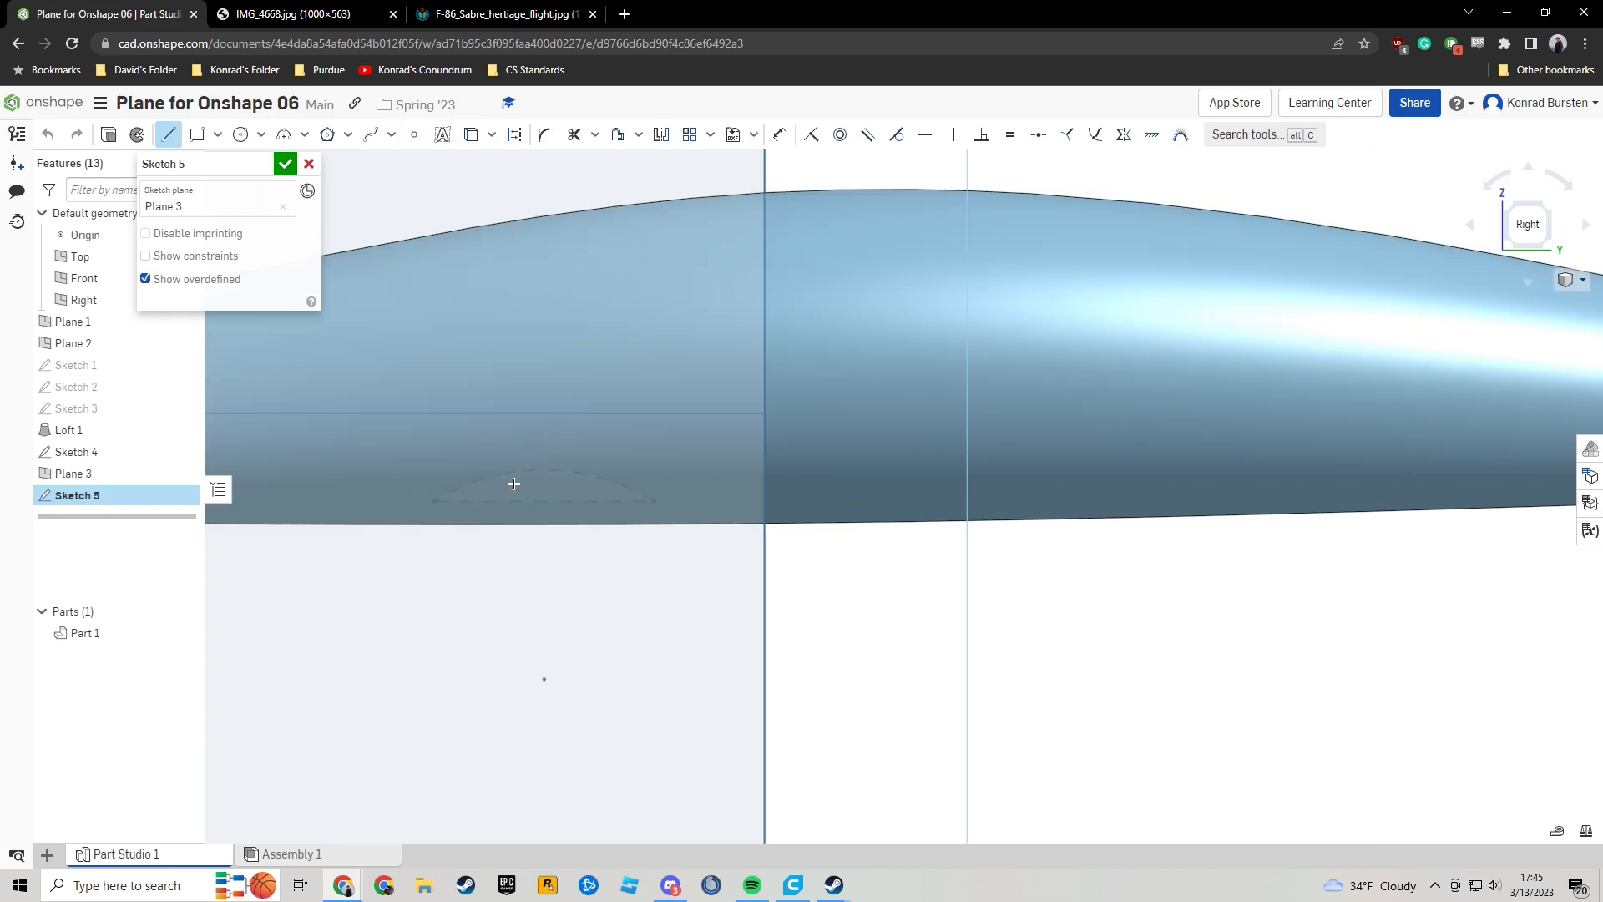
scroll(874, 509, "down", 2)
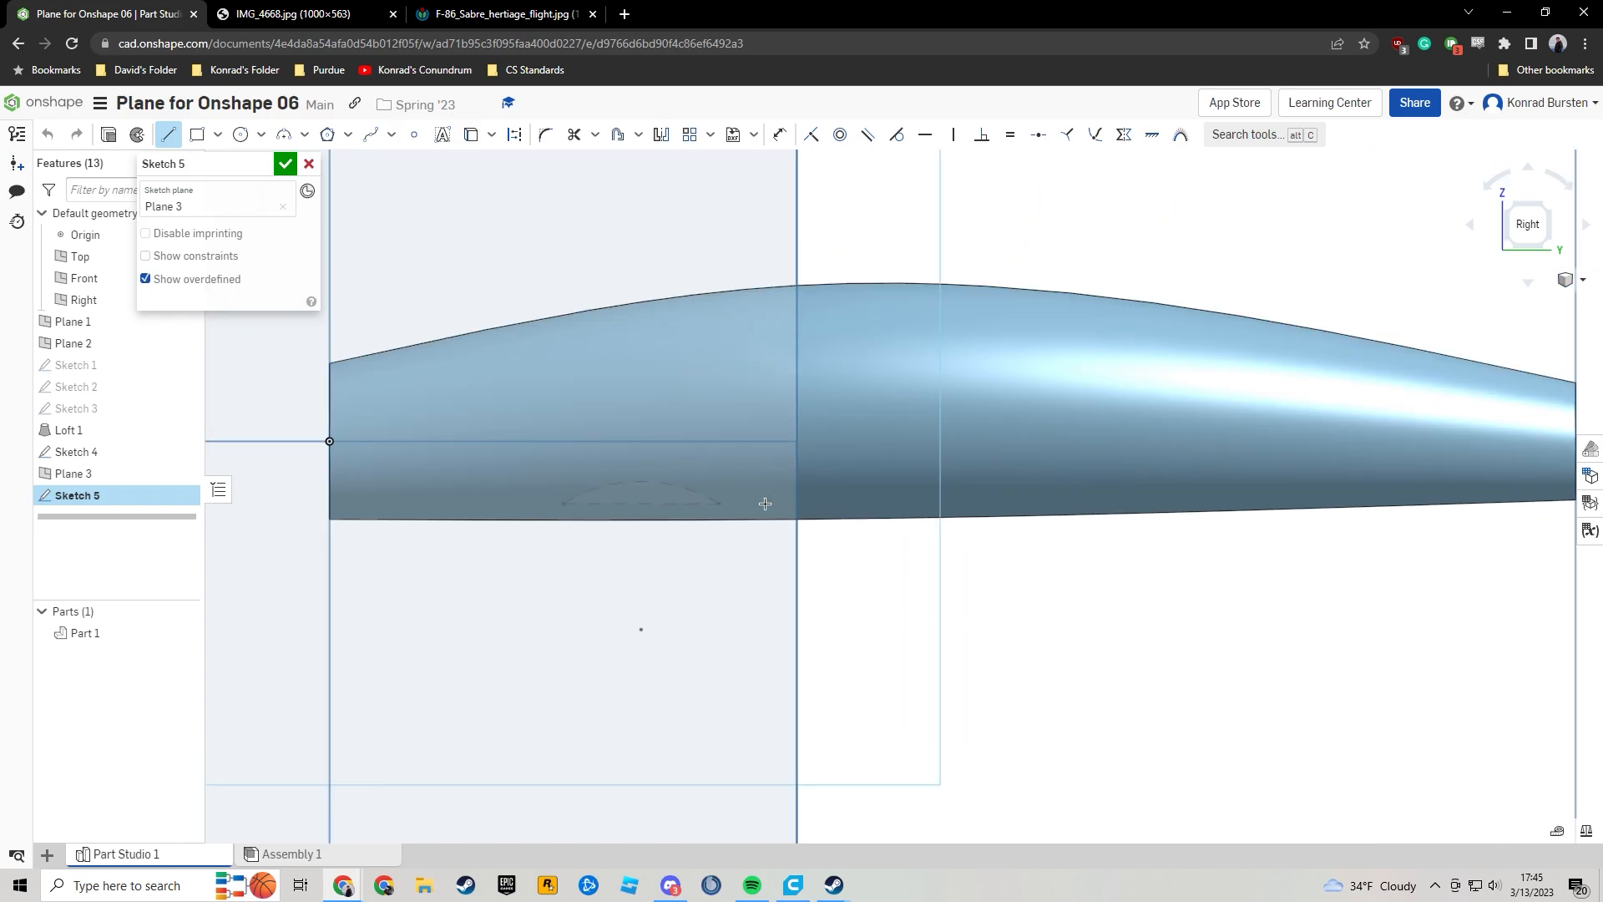
left_click(755, 503)
left_click(895, 506)
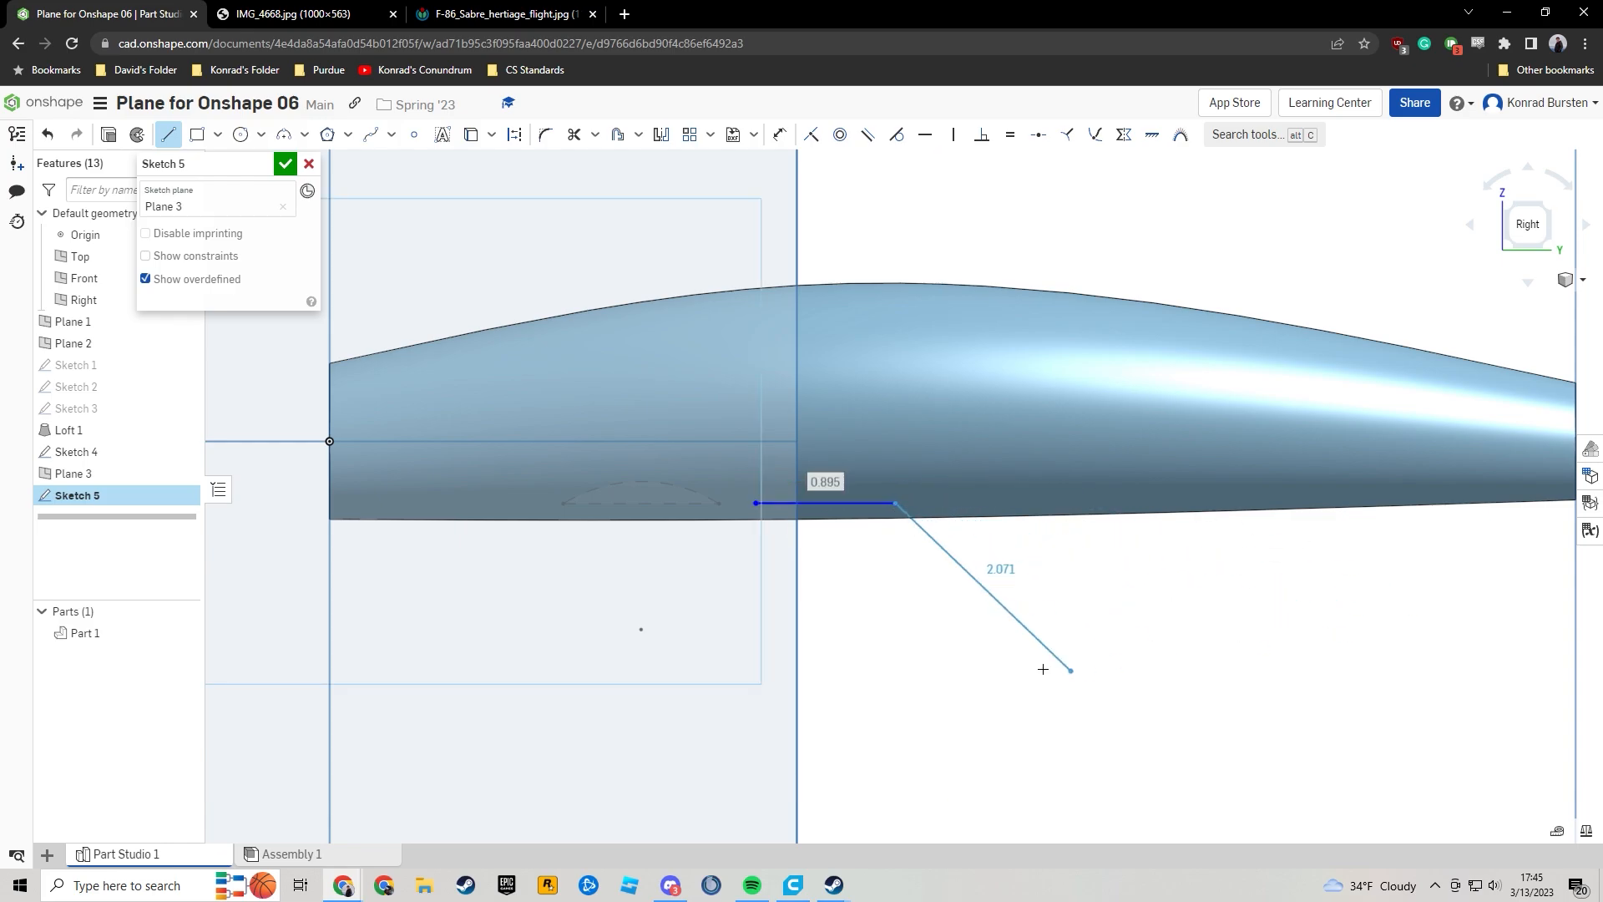
Draw a shallow three-point arc of about 0.945 in radius above the new line, joining its two endpoints.
left_click(284, 134)
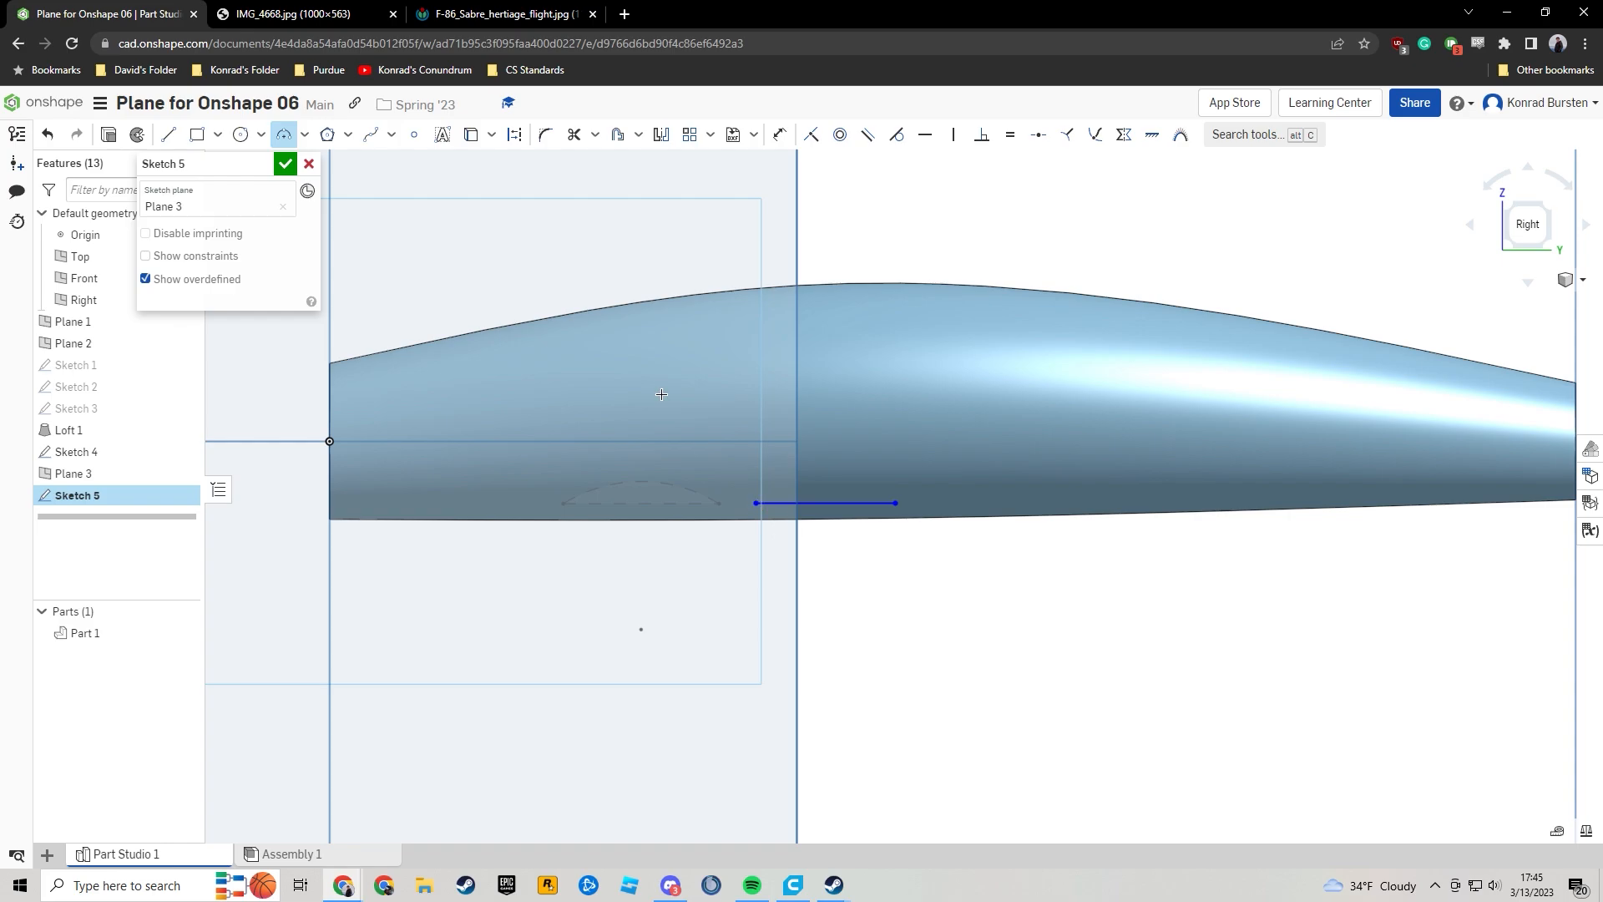
left_click(756, 504)
left_click(895, 504)
left_click(825, 486)
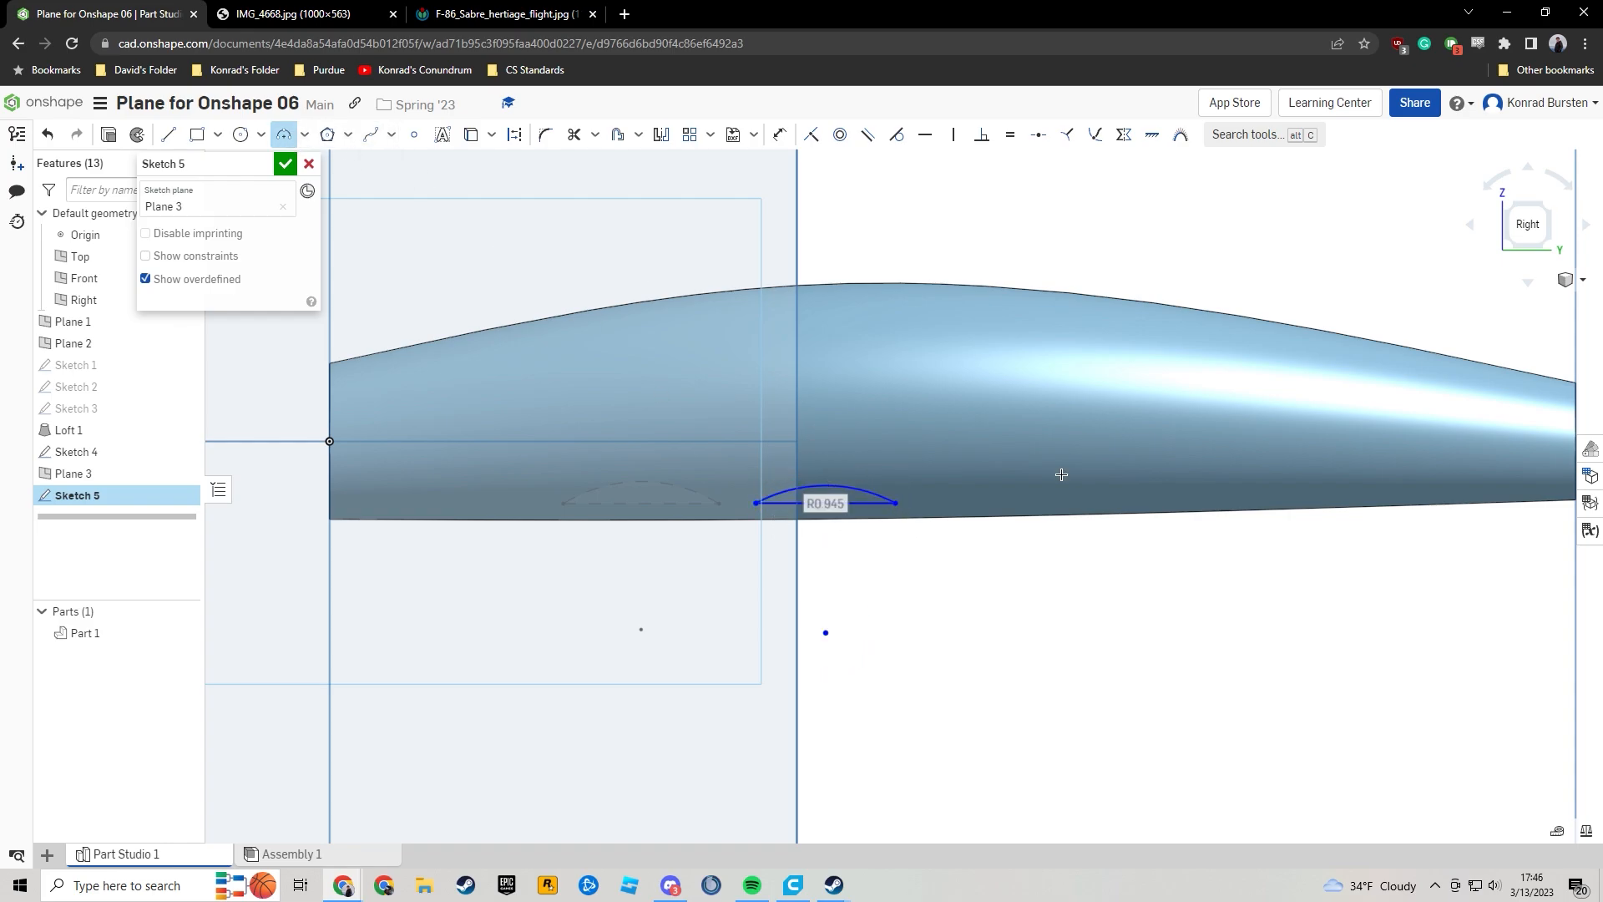
Dimension the new arc's radius as 0.95 in.
key("d")
left_click(827, 486)
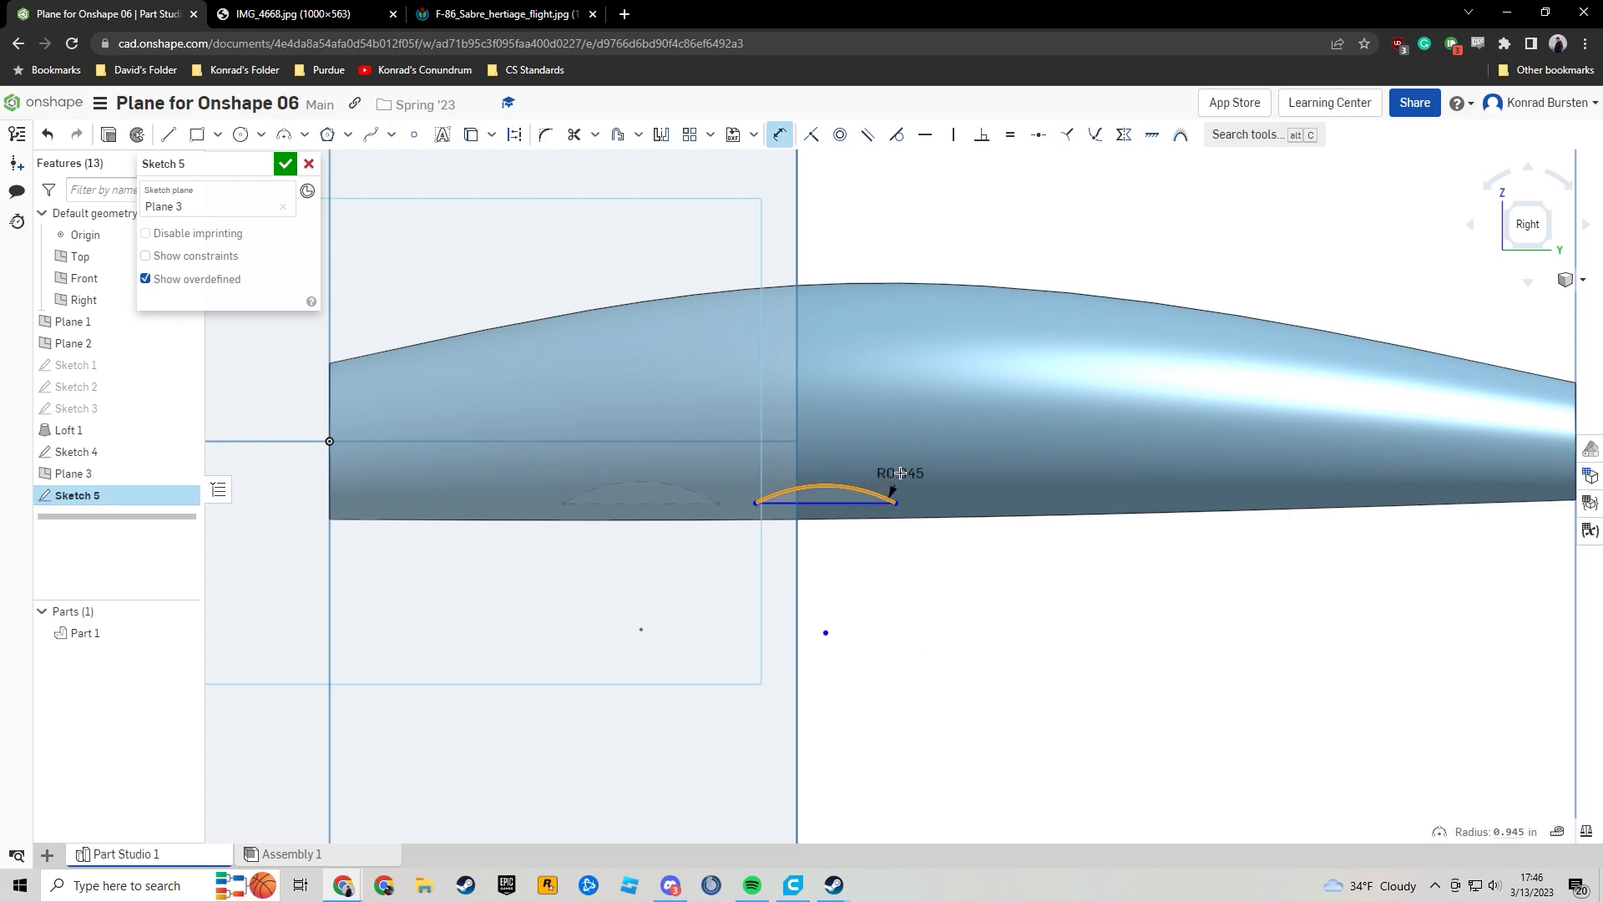
left_click(878, 459)
key("BackSpace")
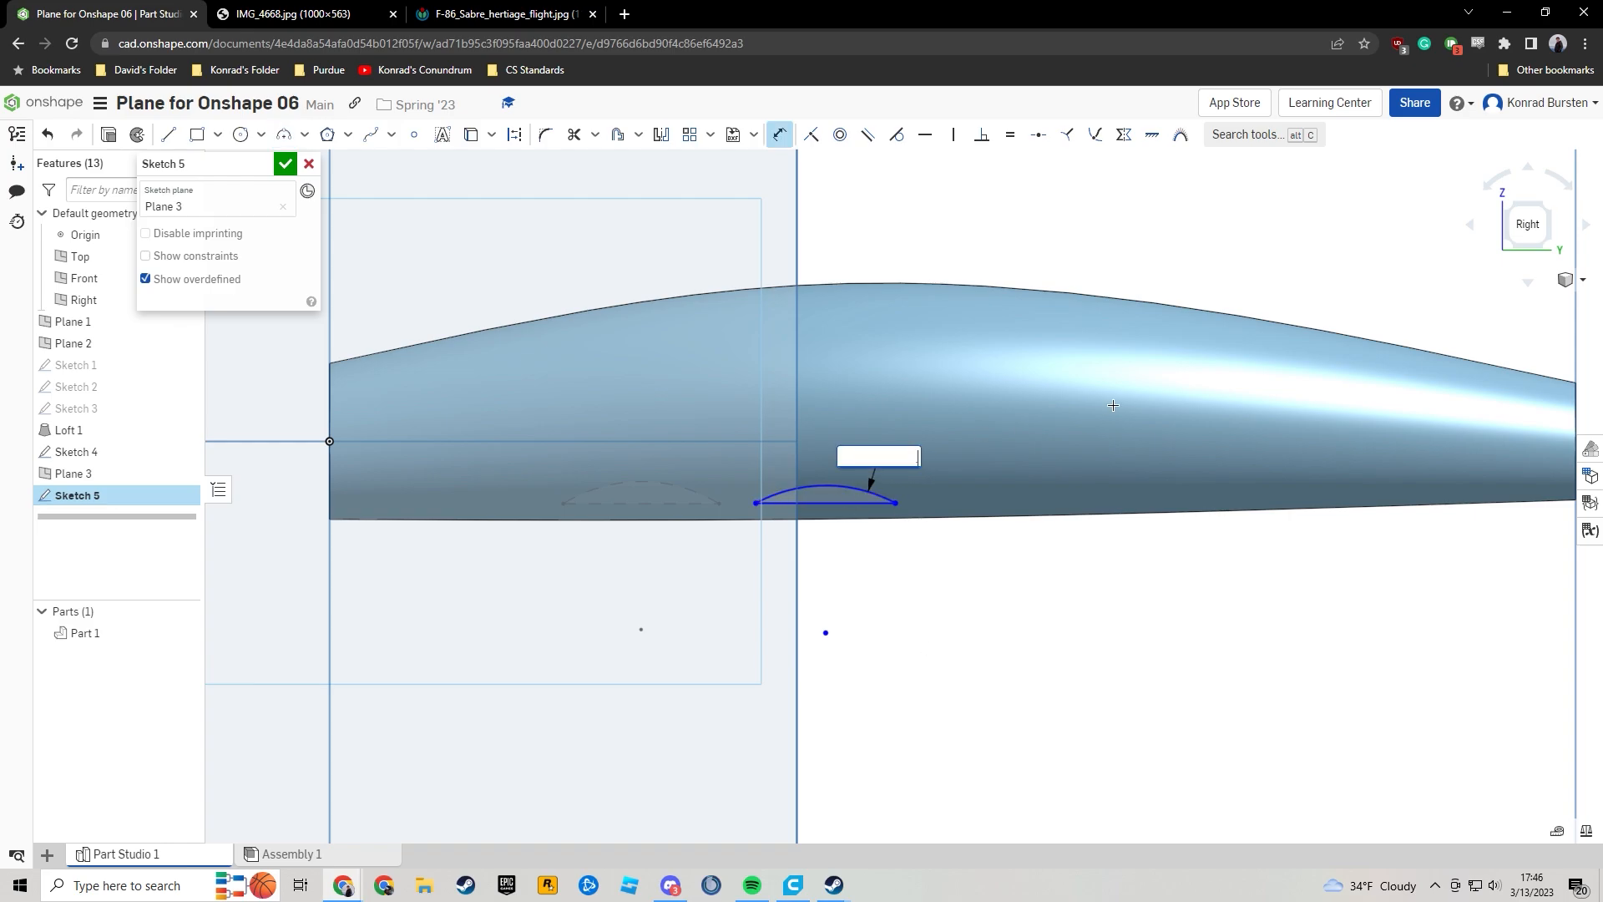
key("Return")
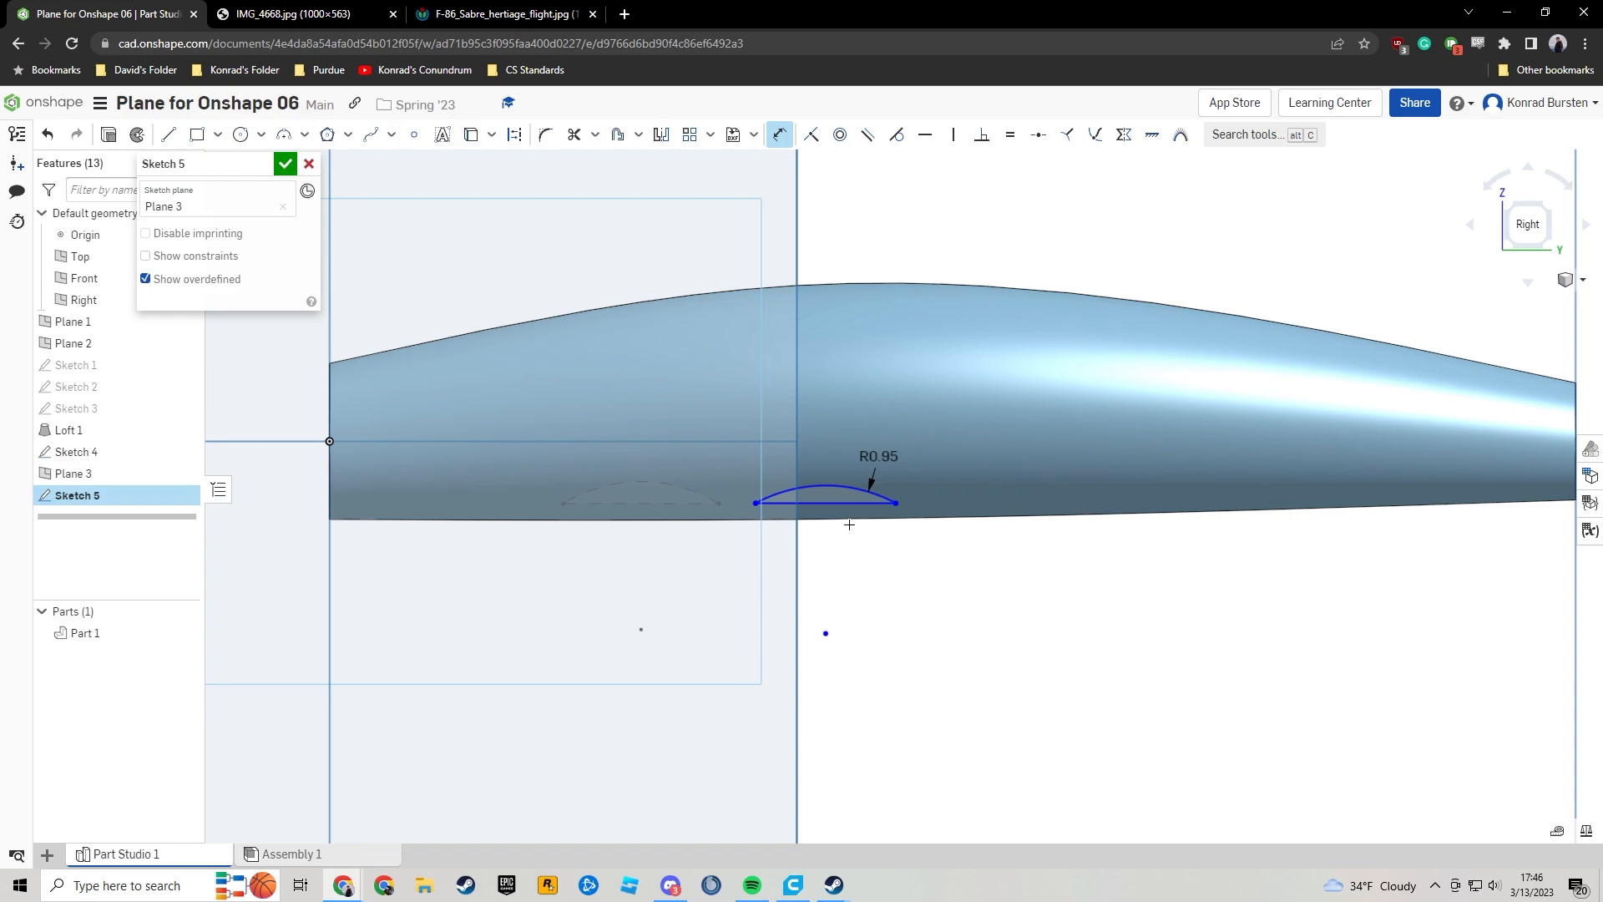
Dimension the length of the horizontal line under the new arc as 1 in.
left_click(840, 503)
left_click(831, 553)
type("12")
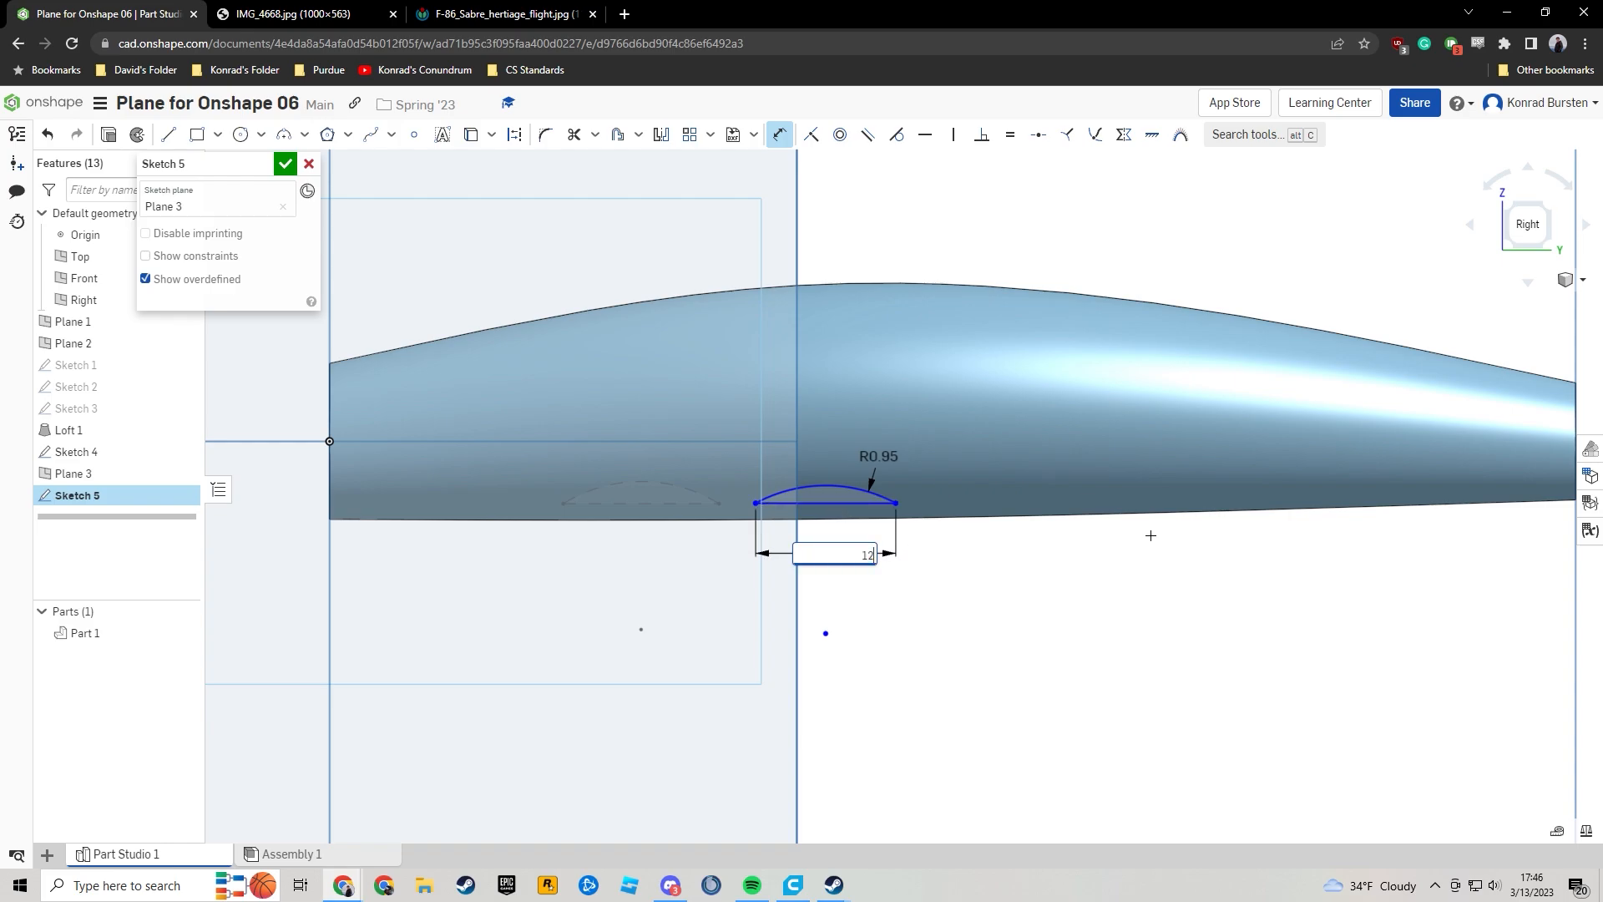
key("Return")
middle_click_drag(772, 643, 930, 626)
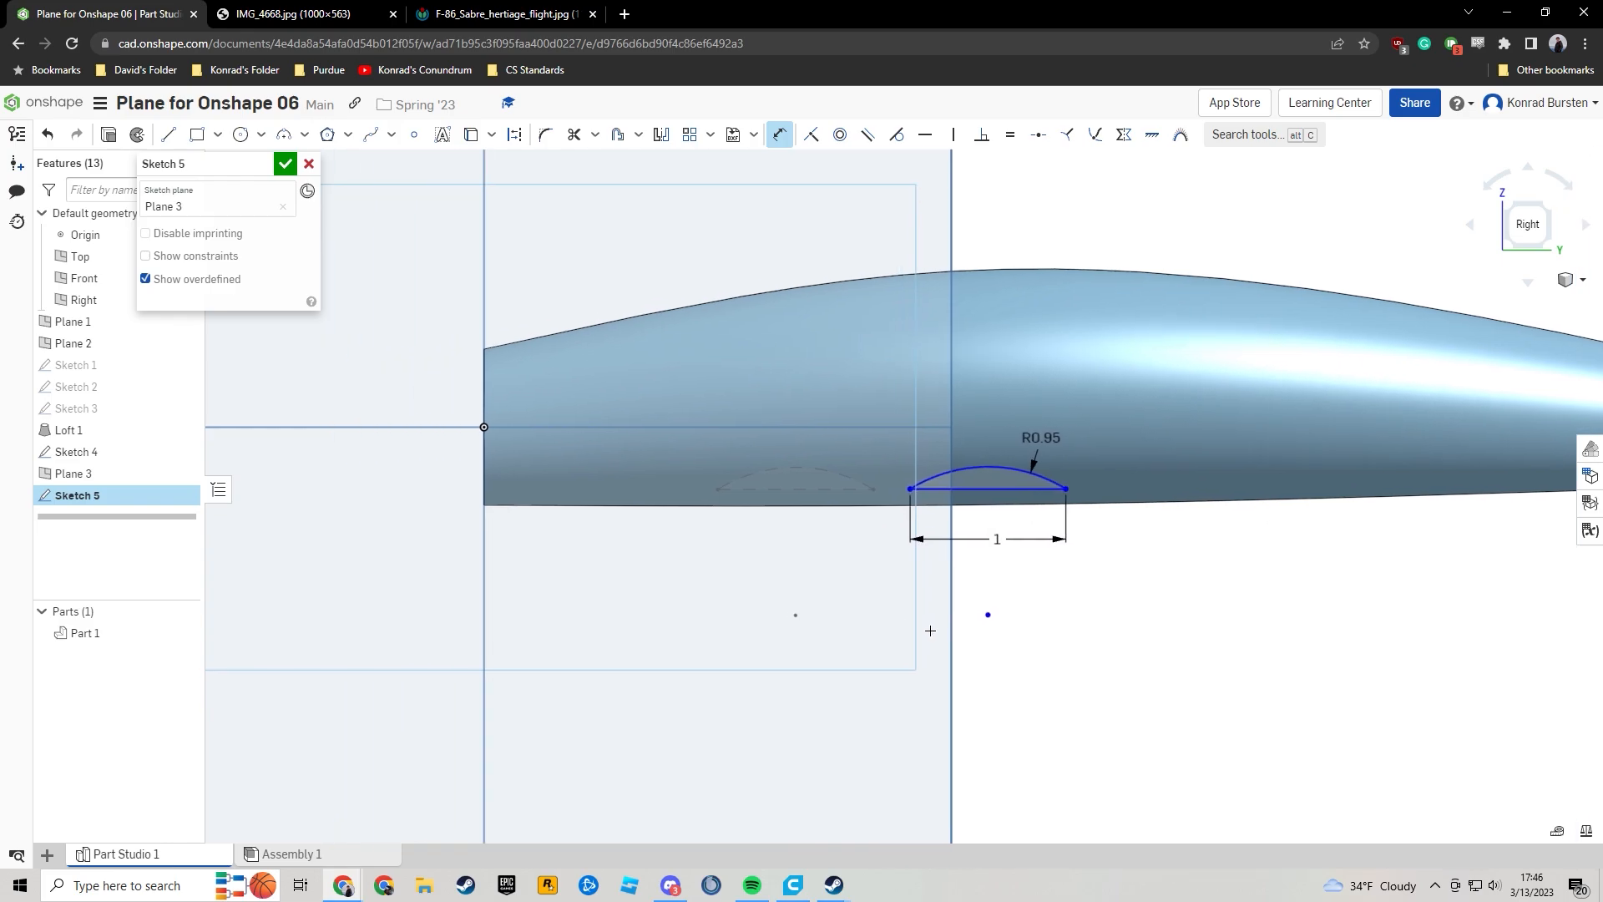
Dimension the new profile's base line 0.4 in below the horizontal reference line through the origin.
left_click(933, 489)
left_click(384, 427)
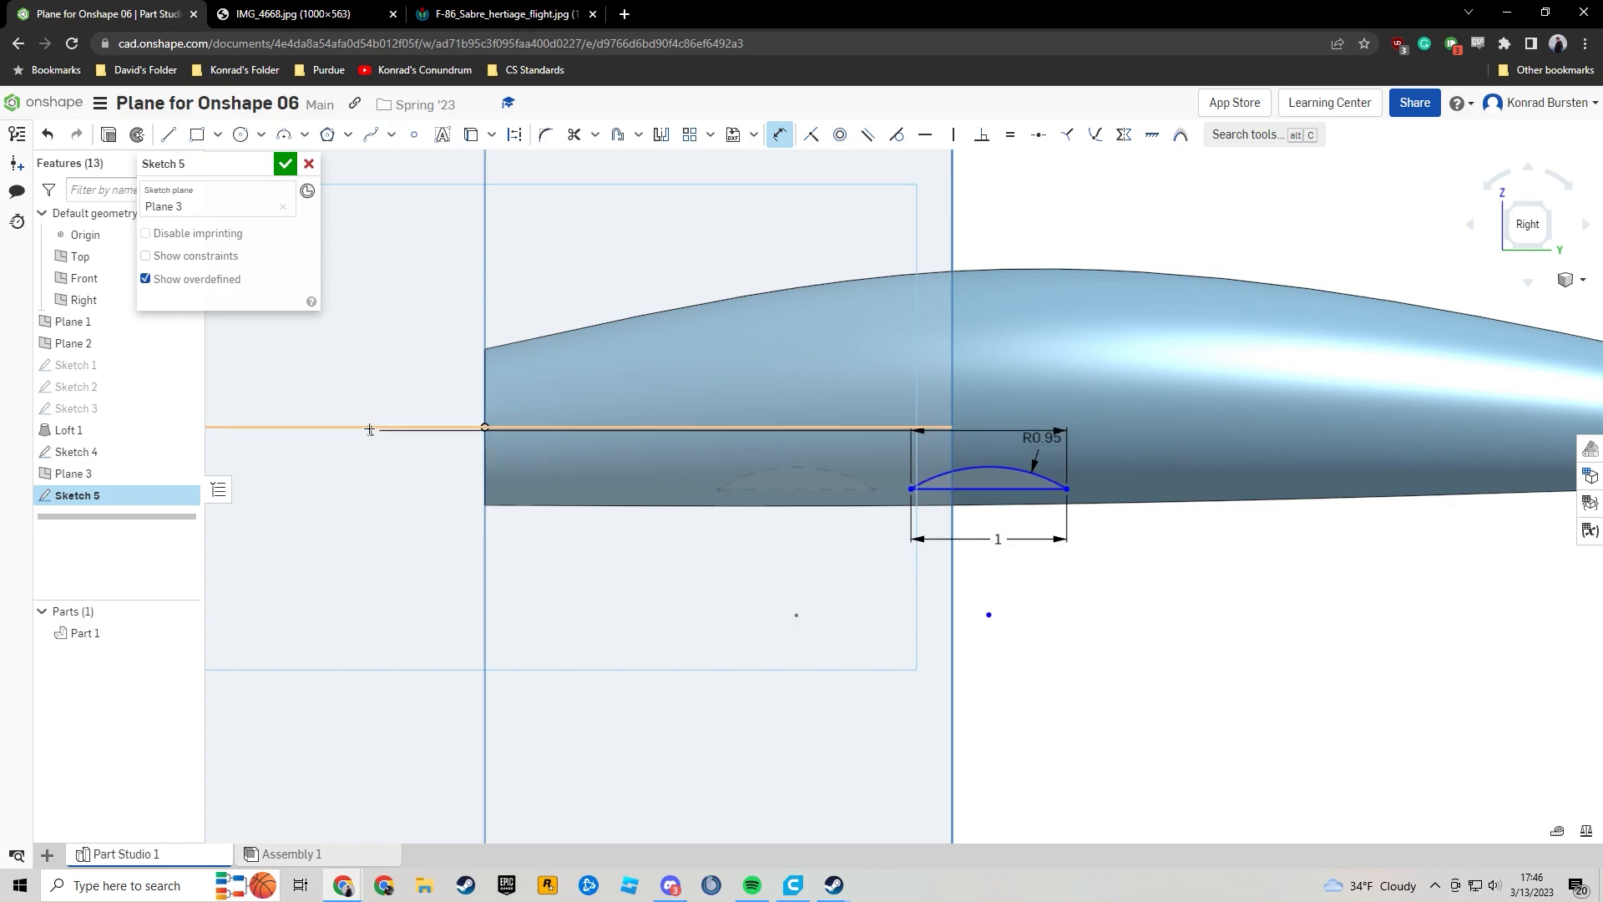
left_click(385, 459)
type("0.4")
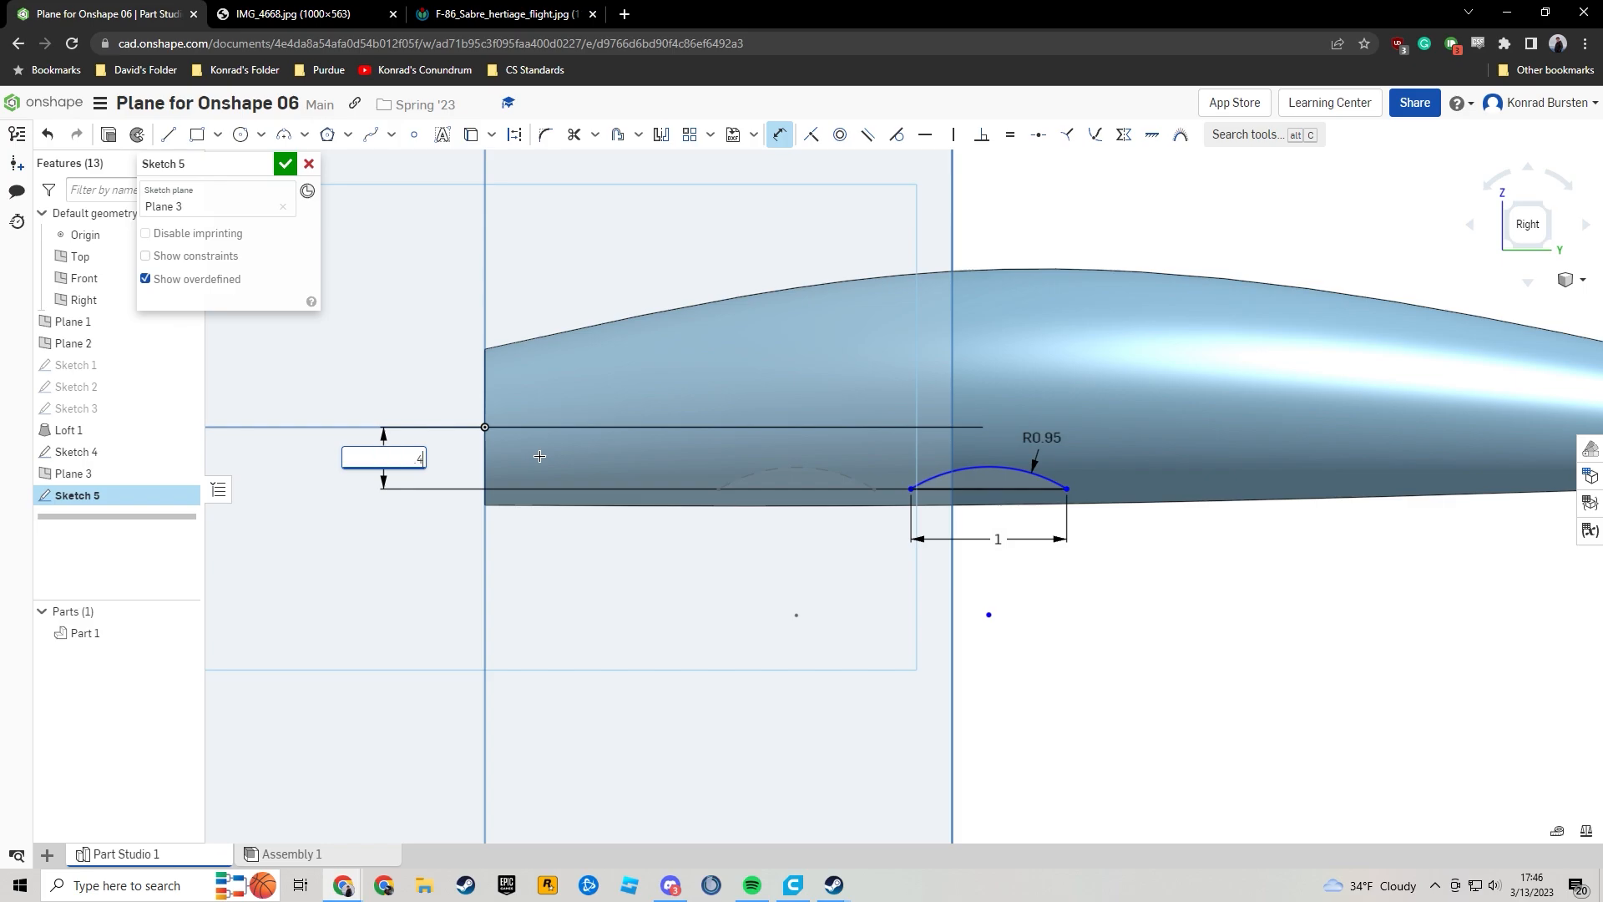
key("Return")
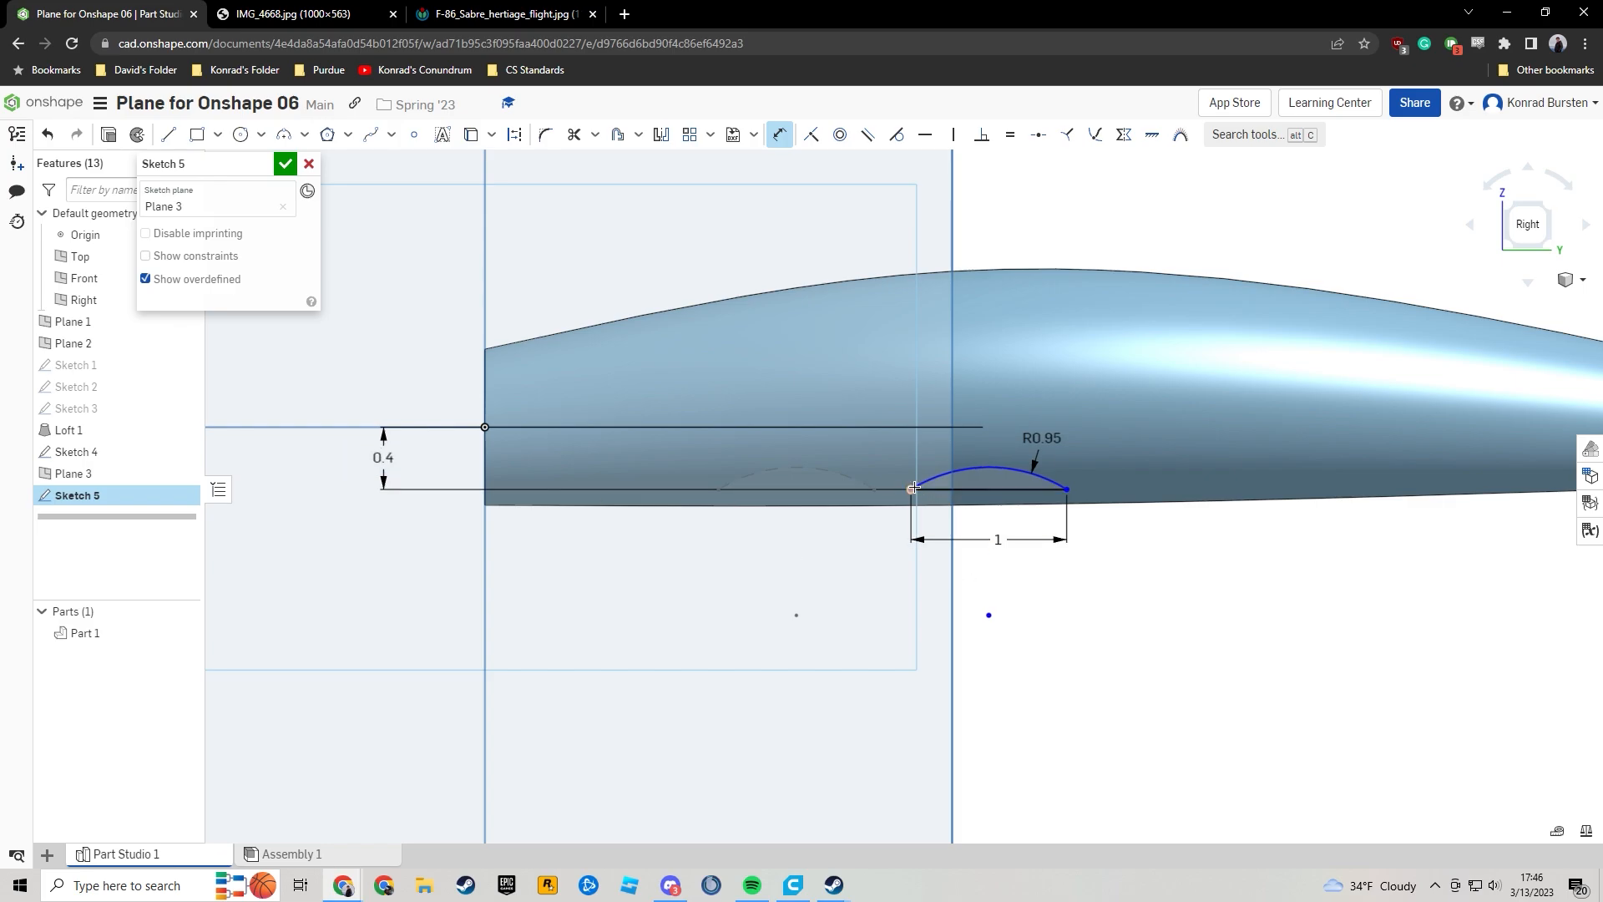
Dimension the horizontal distance from the fuselage's nose plane to the profile's front endpoint as 4 in, and finish the sketch.
left_click(485, 567)
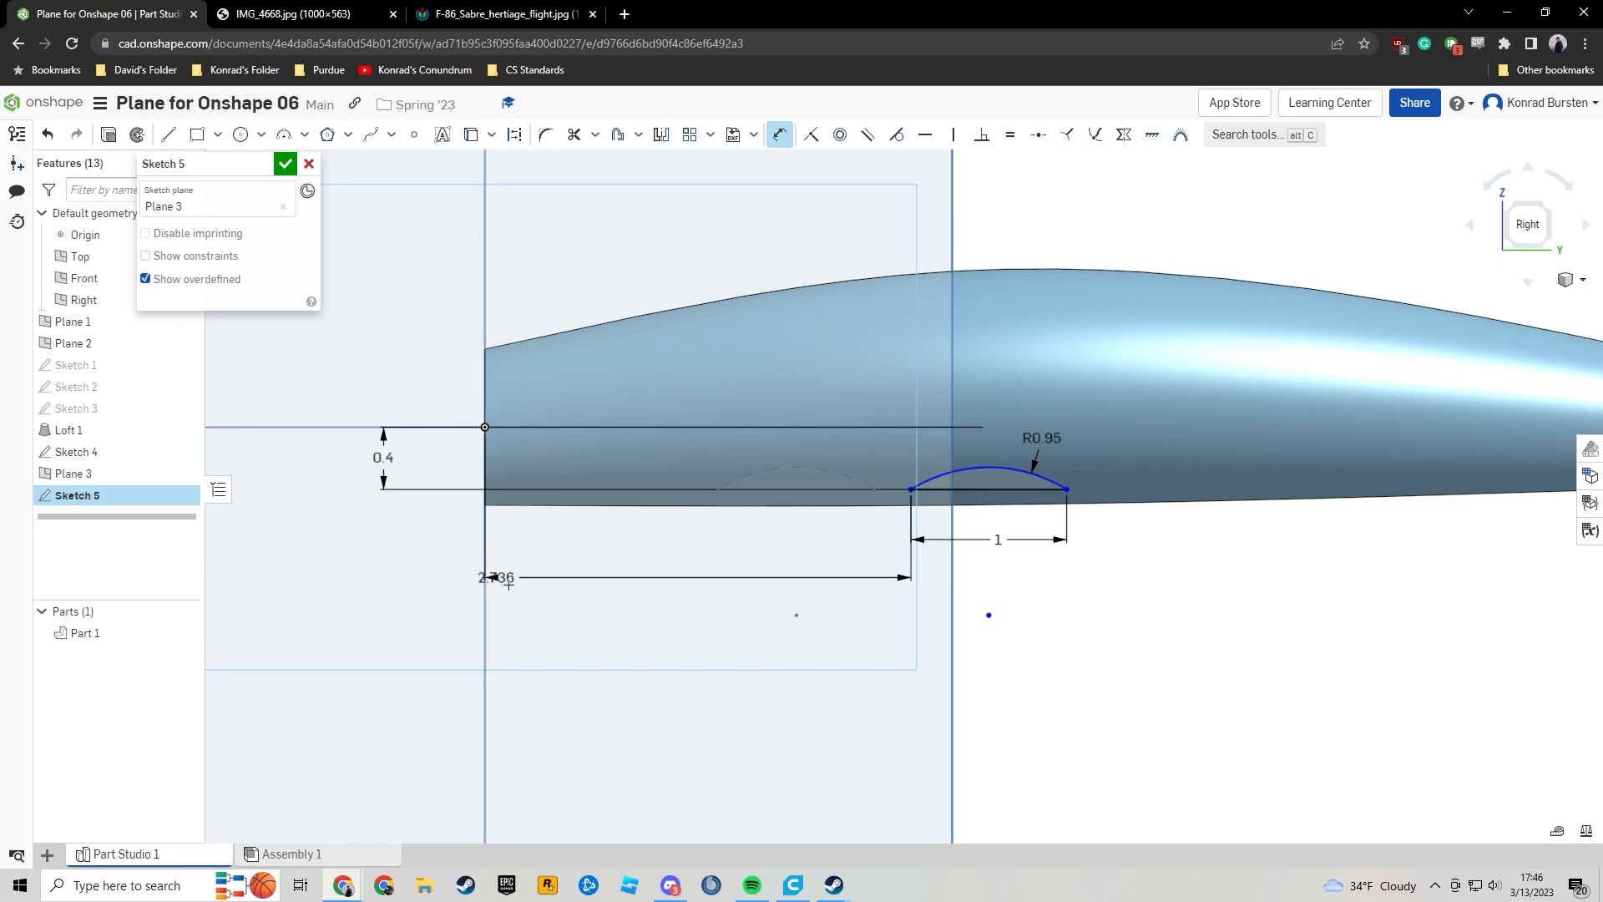
left_click(1106, 577)
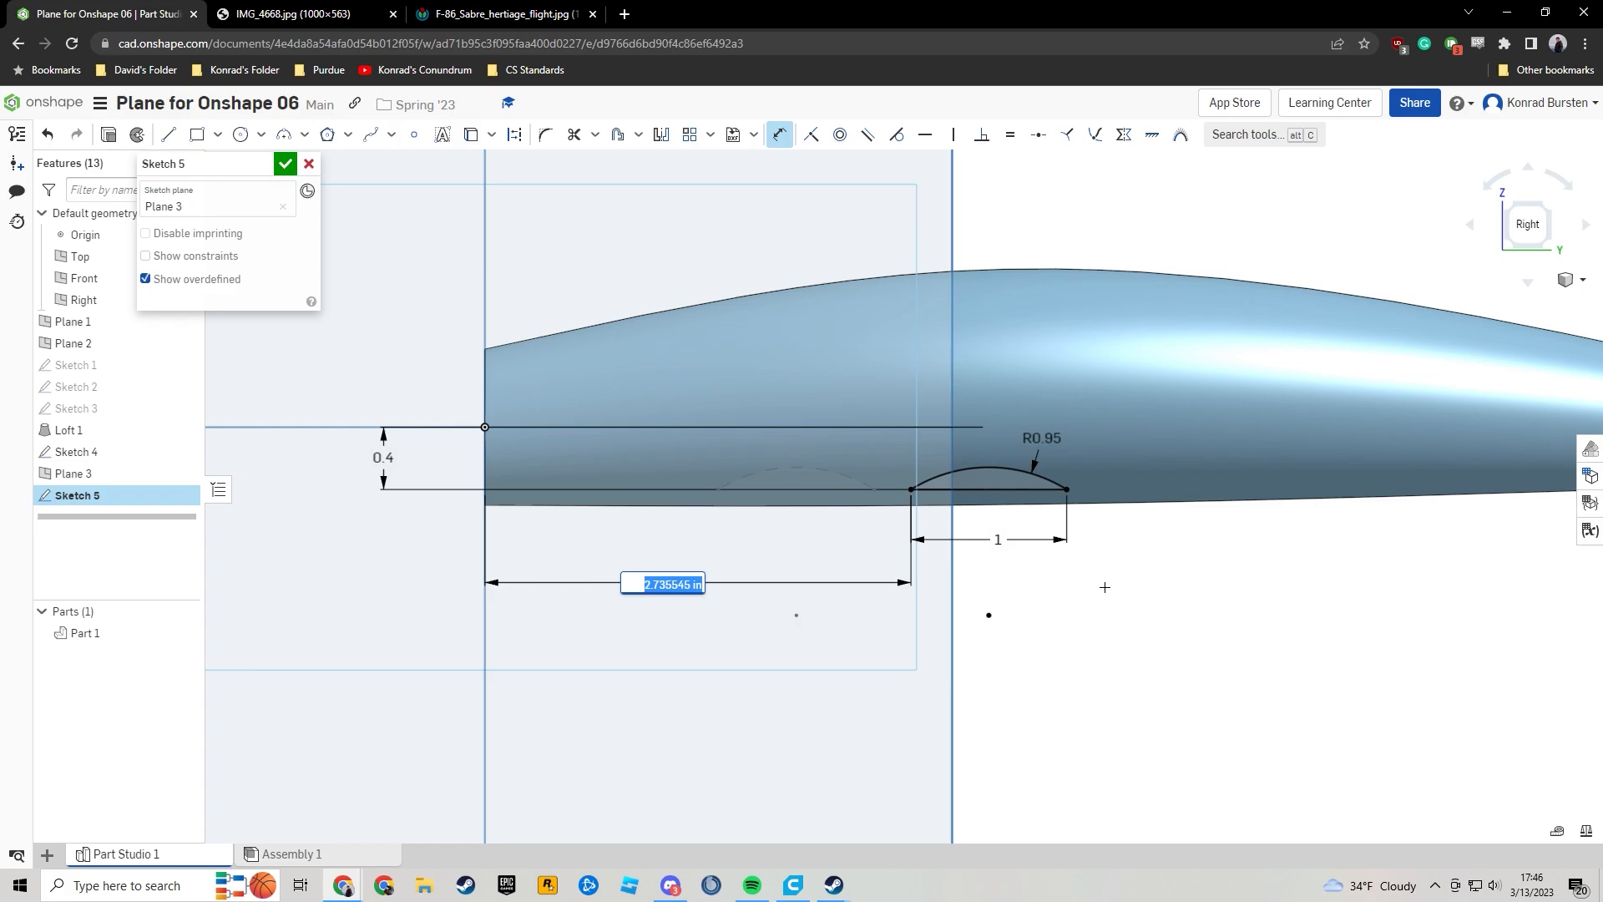
type("4")
key("Return")
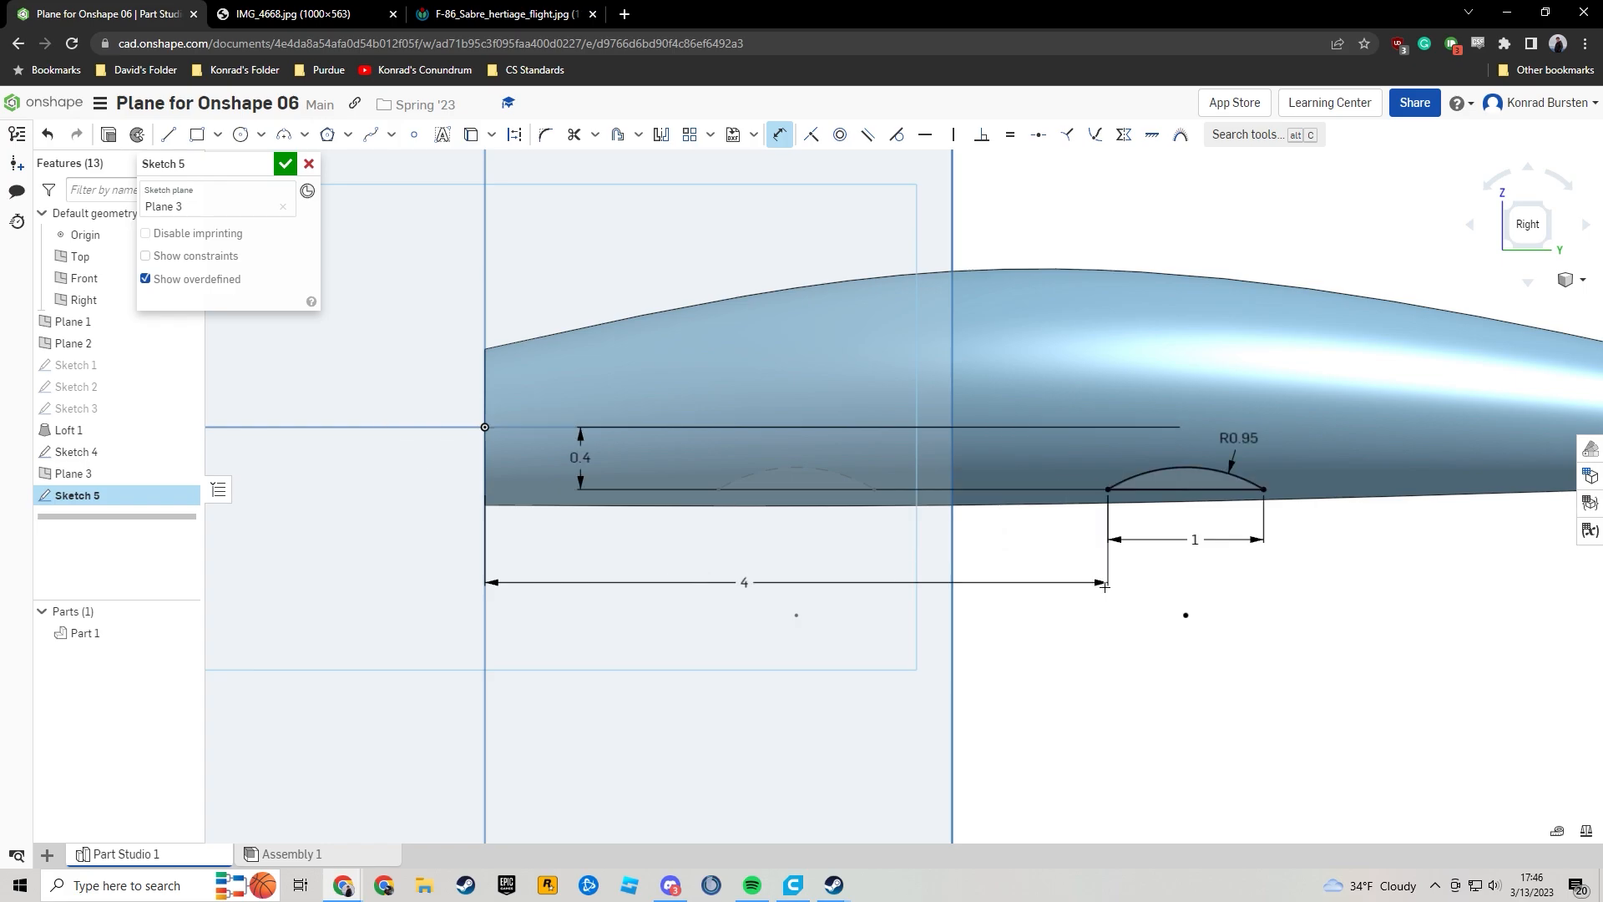
middle_click_drag(827, 599, 905, 602)
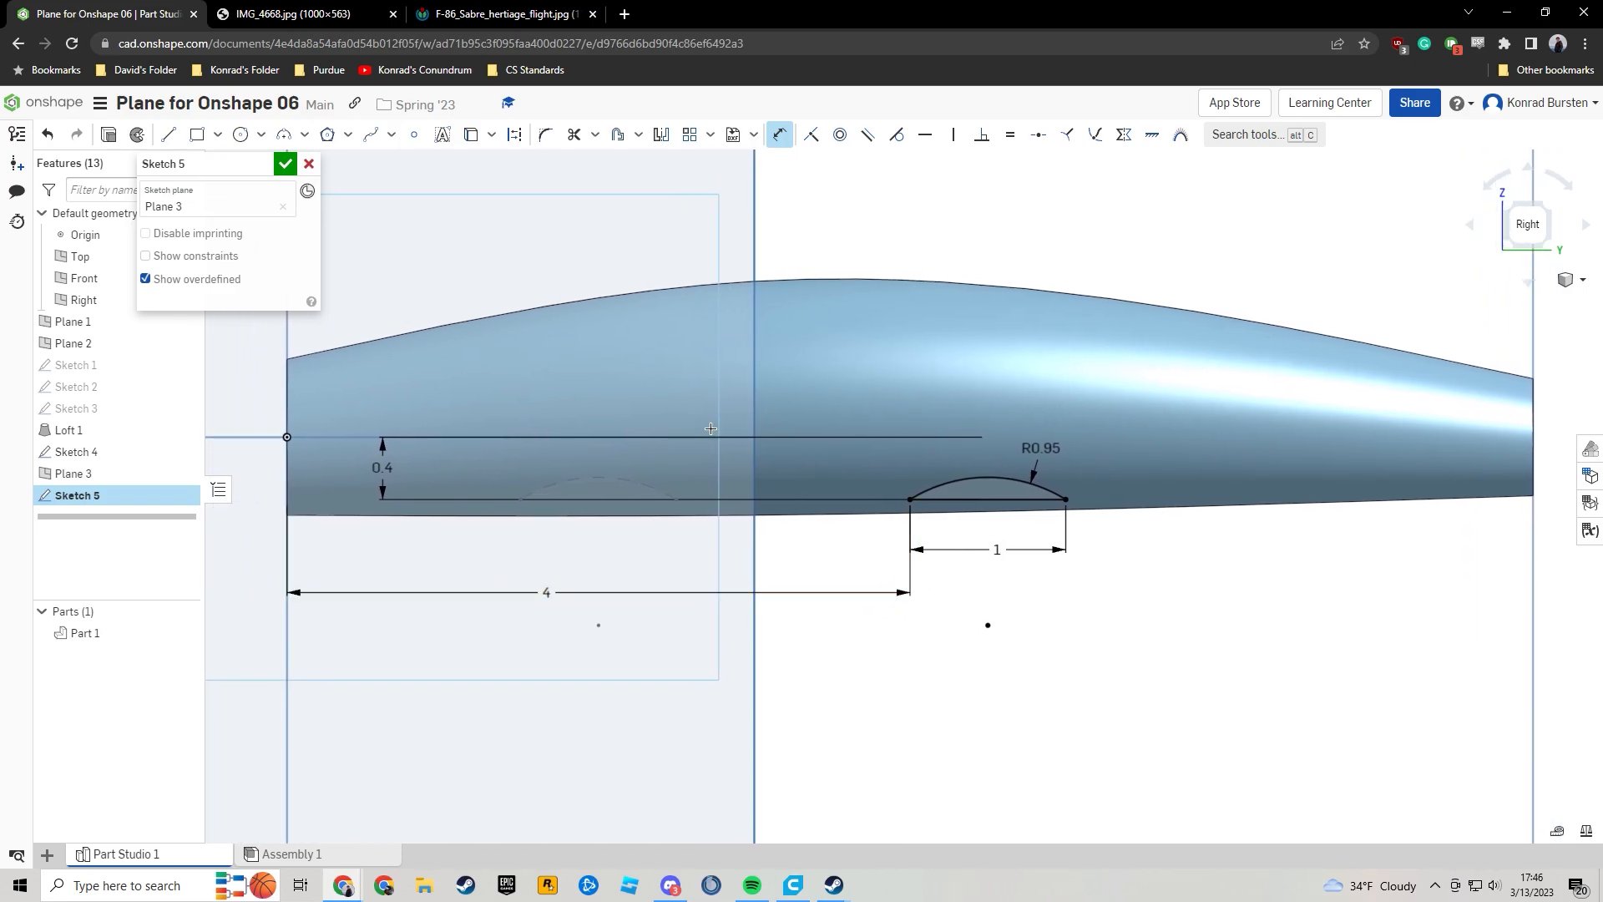
left_click(285, 165)
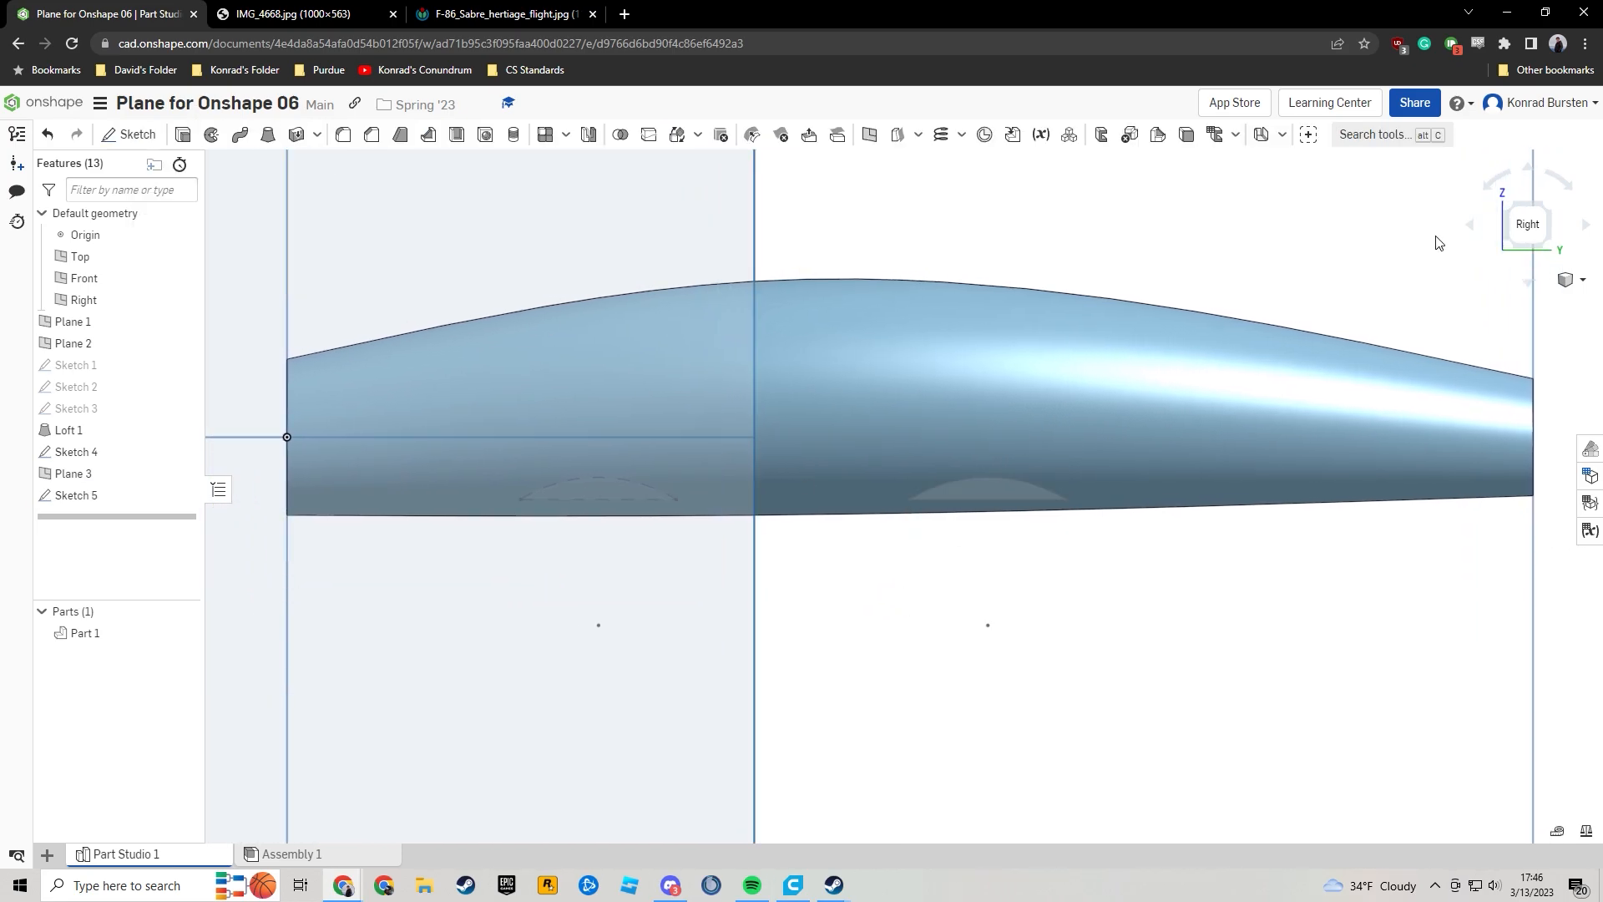
Loft a solid wing between the profiles of Sketch 4 and Sketch 5, adding it to Part 1.
left_click(1510, 219)
right_click_drag(1150, 576, 1048, 573)
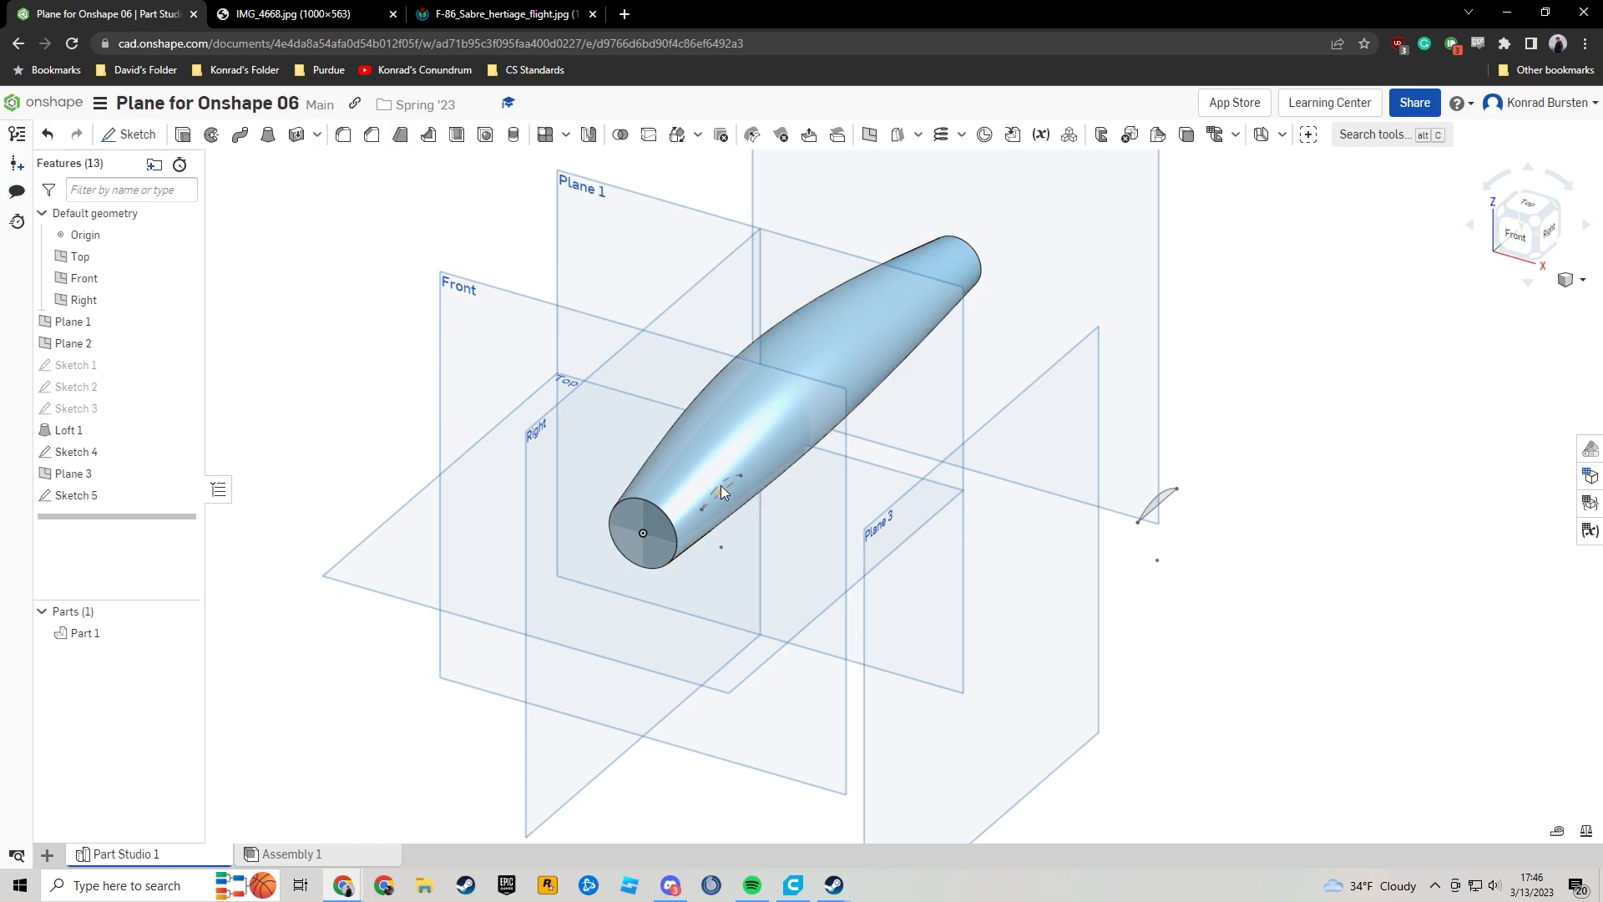
scroll(721, 488, "up", 5)
scroll(724, 491, "down", 5)
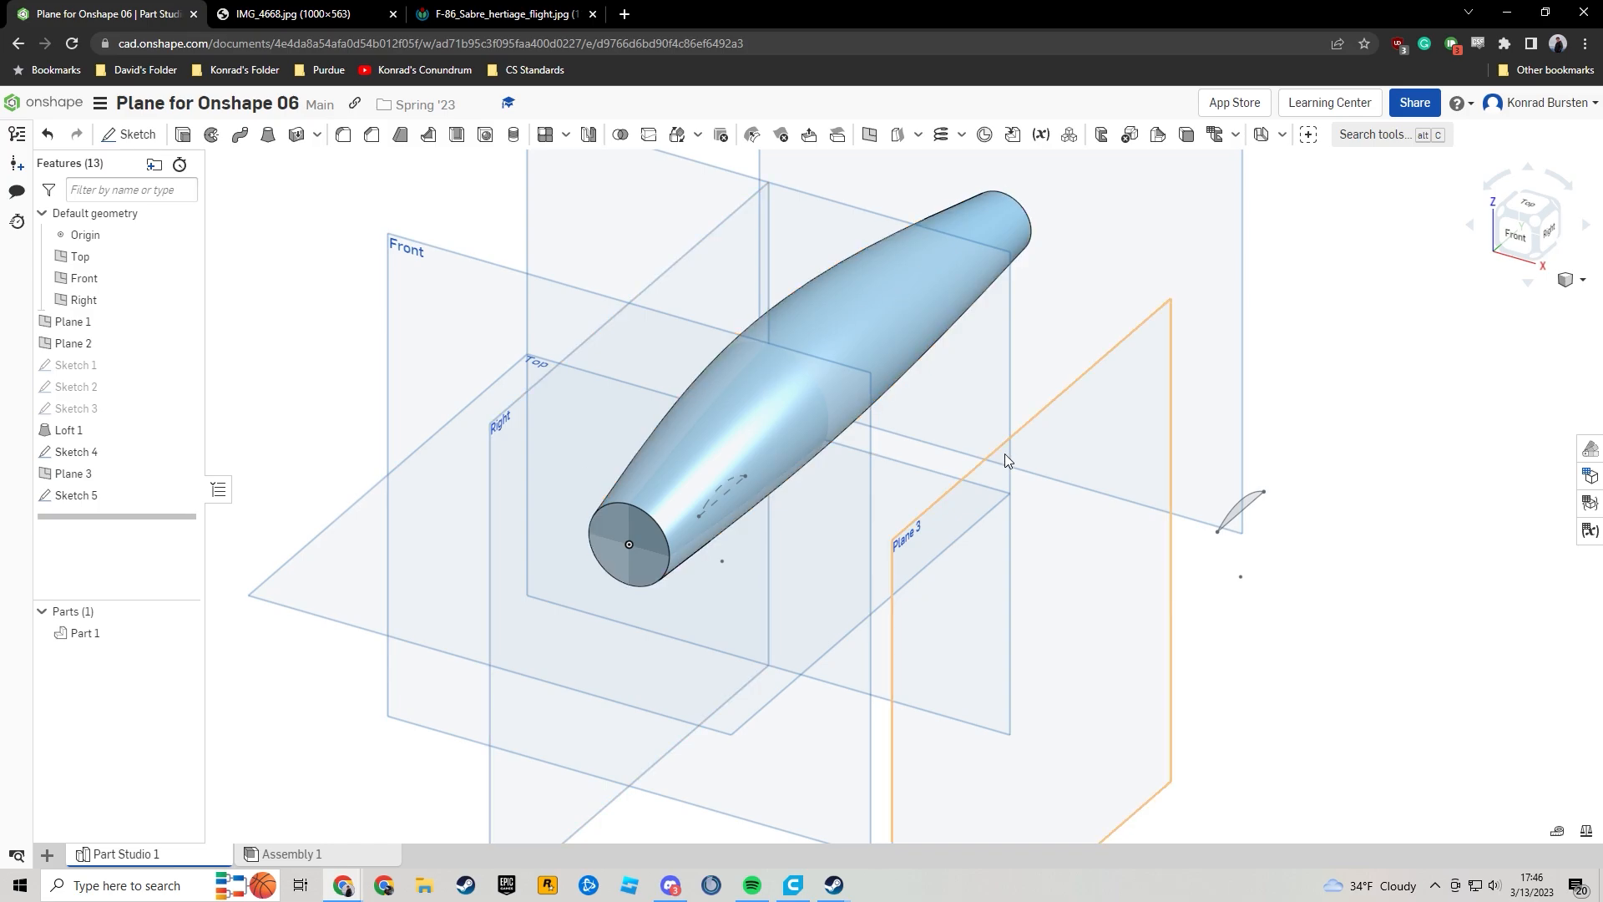
left_click(74, 457)
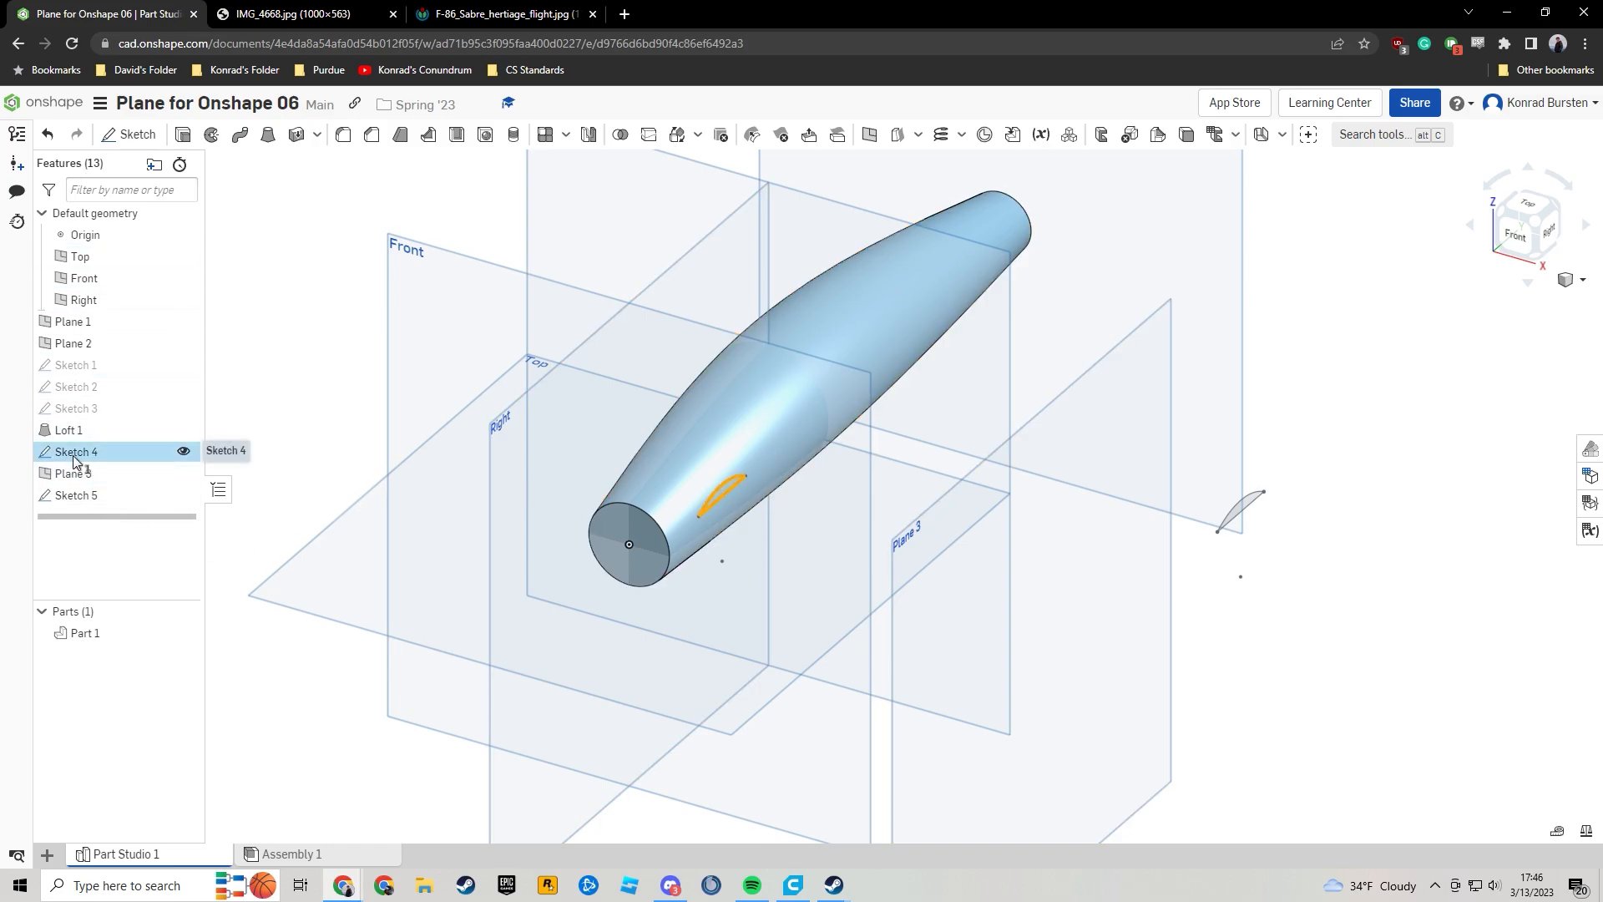
left_click(77, 496, "ctrl")
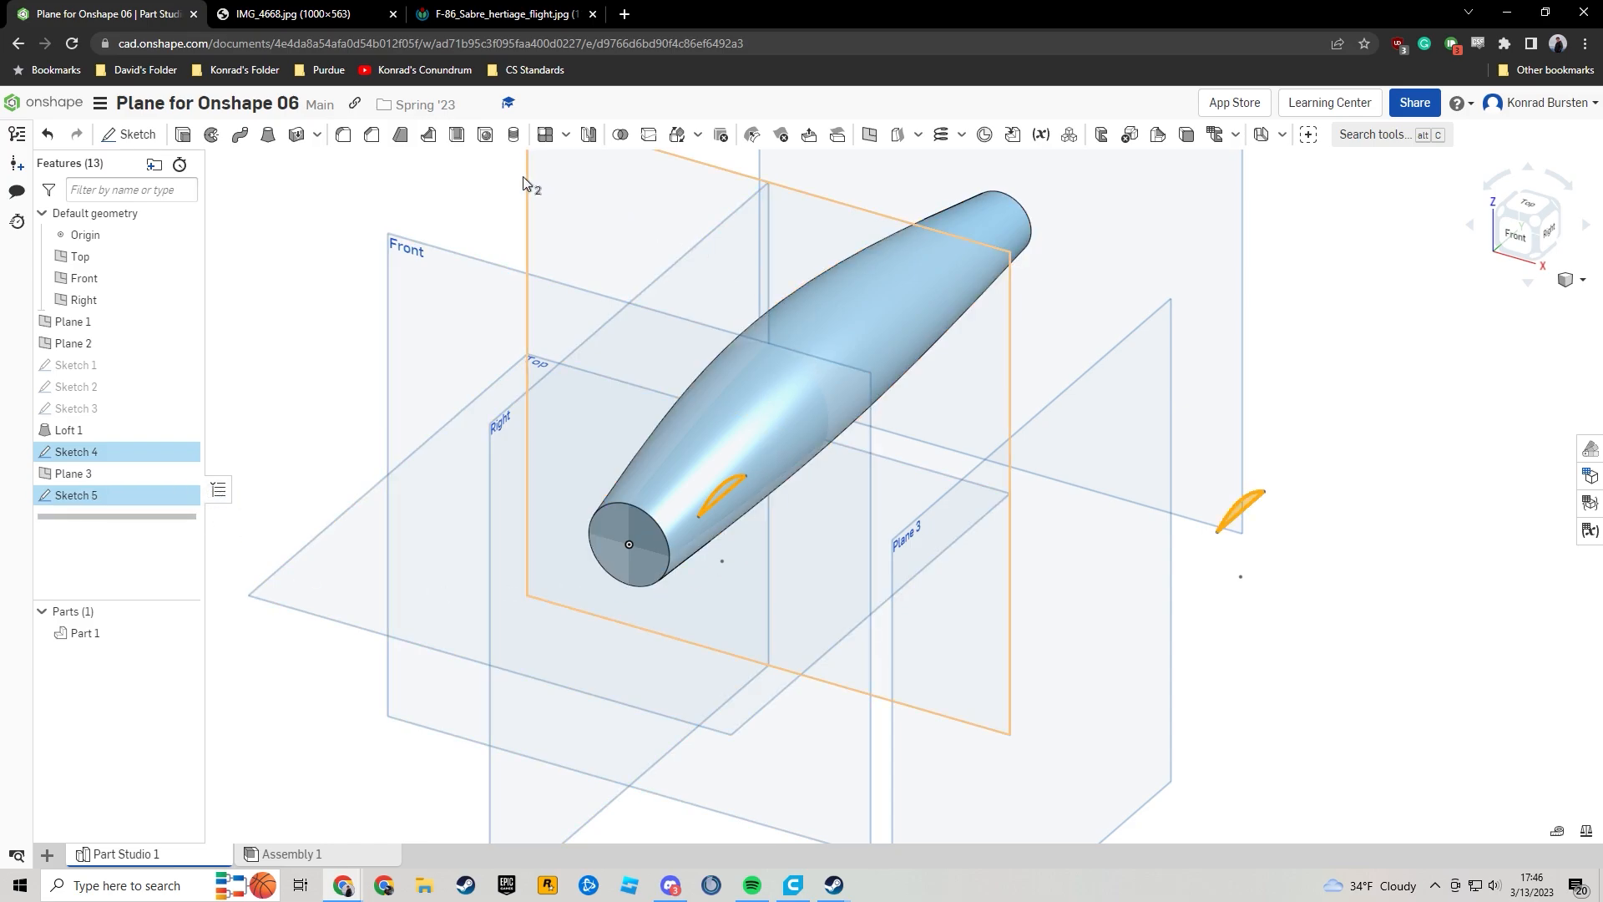
left_click(265, 136)
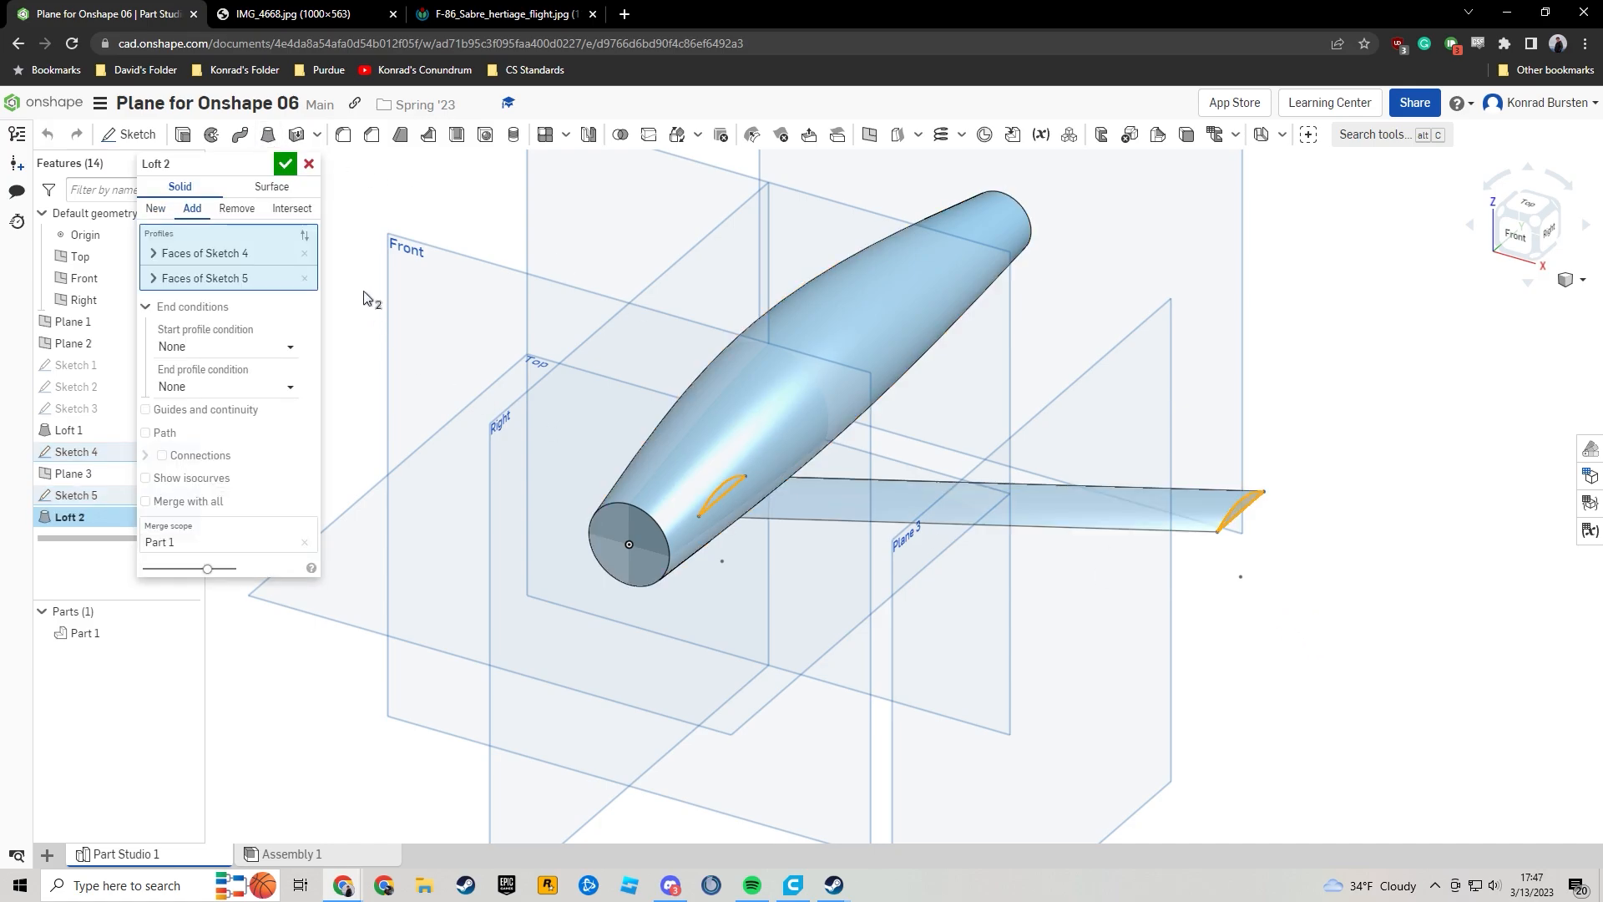
left_click(285, 164)
Mirror Part 1 about the Right plane as a part mirror, adding the copy to the existing part.
mouse_move(1140, 505)
right_mouse_down()
mouse_move(1182, 572)
mouse_move(1166, 594)
mouse_move(1148, 524)
mouse_move(1160, 473)
mouse_move(1237, 449)
mouse_move(1099, 478)
mouse_move(1062, 504)
mouse_move(1140, 499)
right_mouse_up()
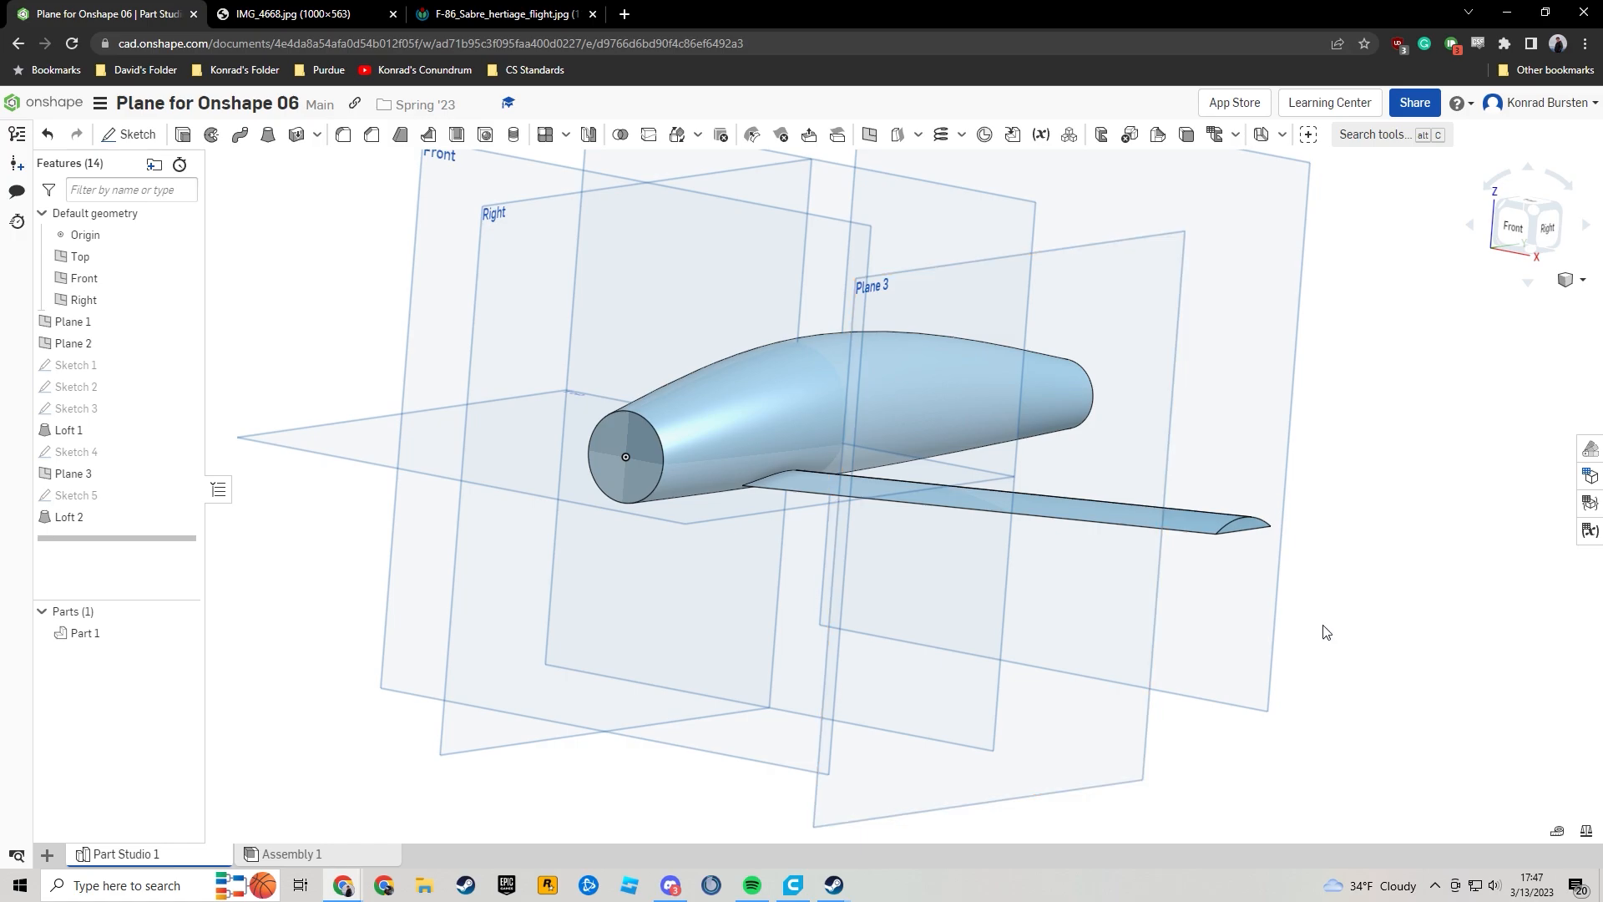
right_click_drag(1321, 629, 1349, 562)
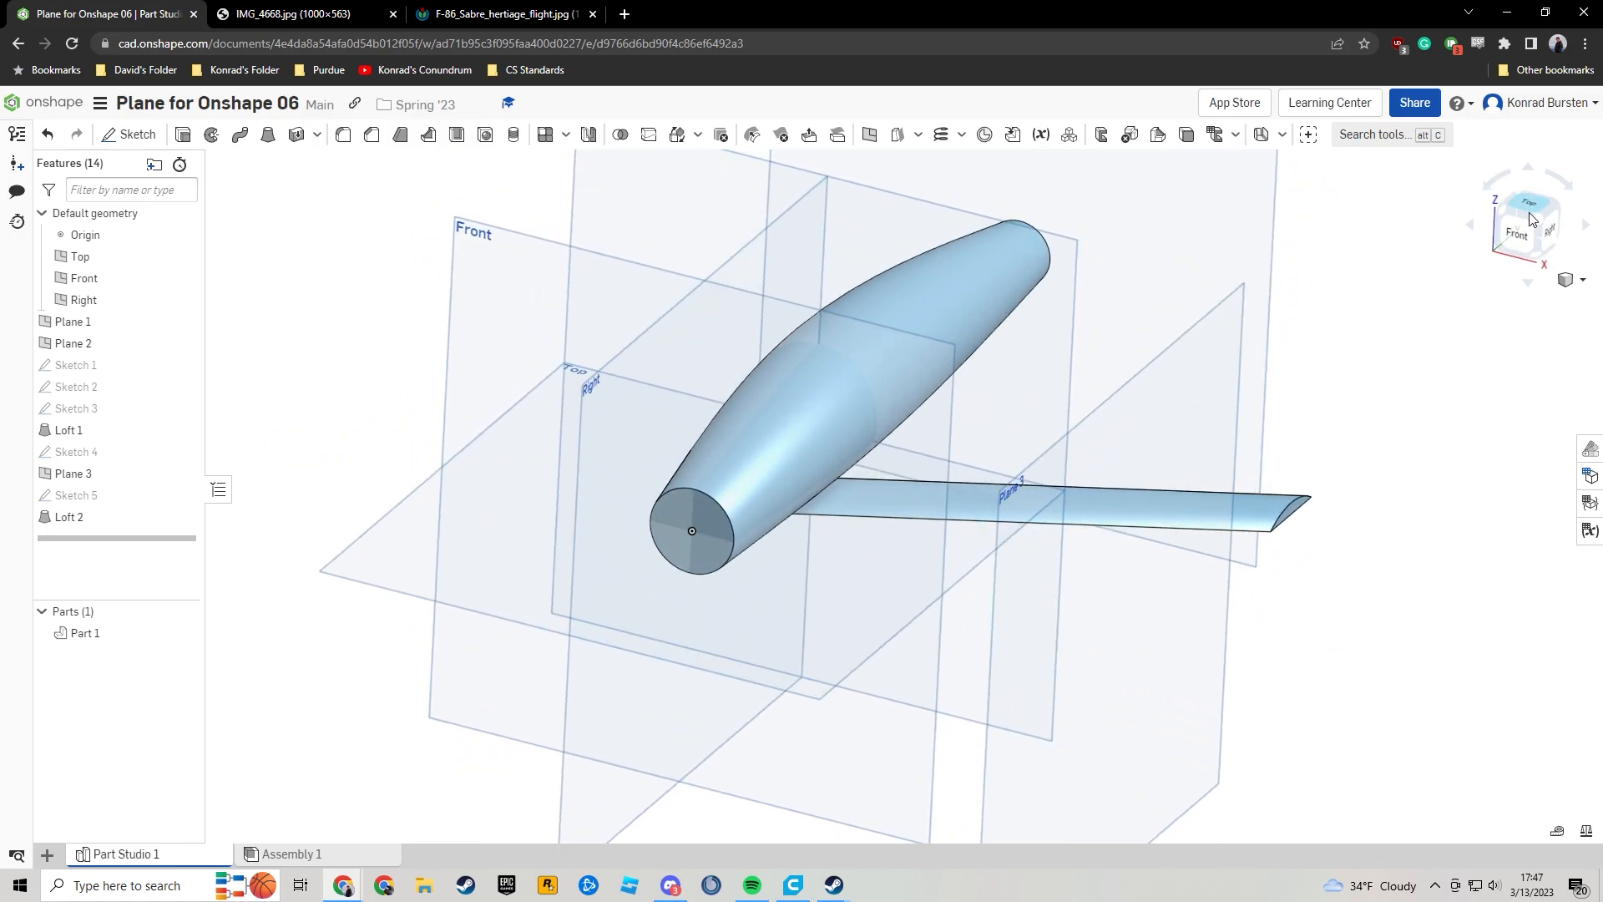
key("f")
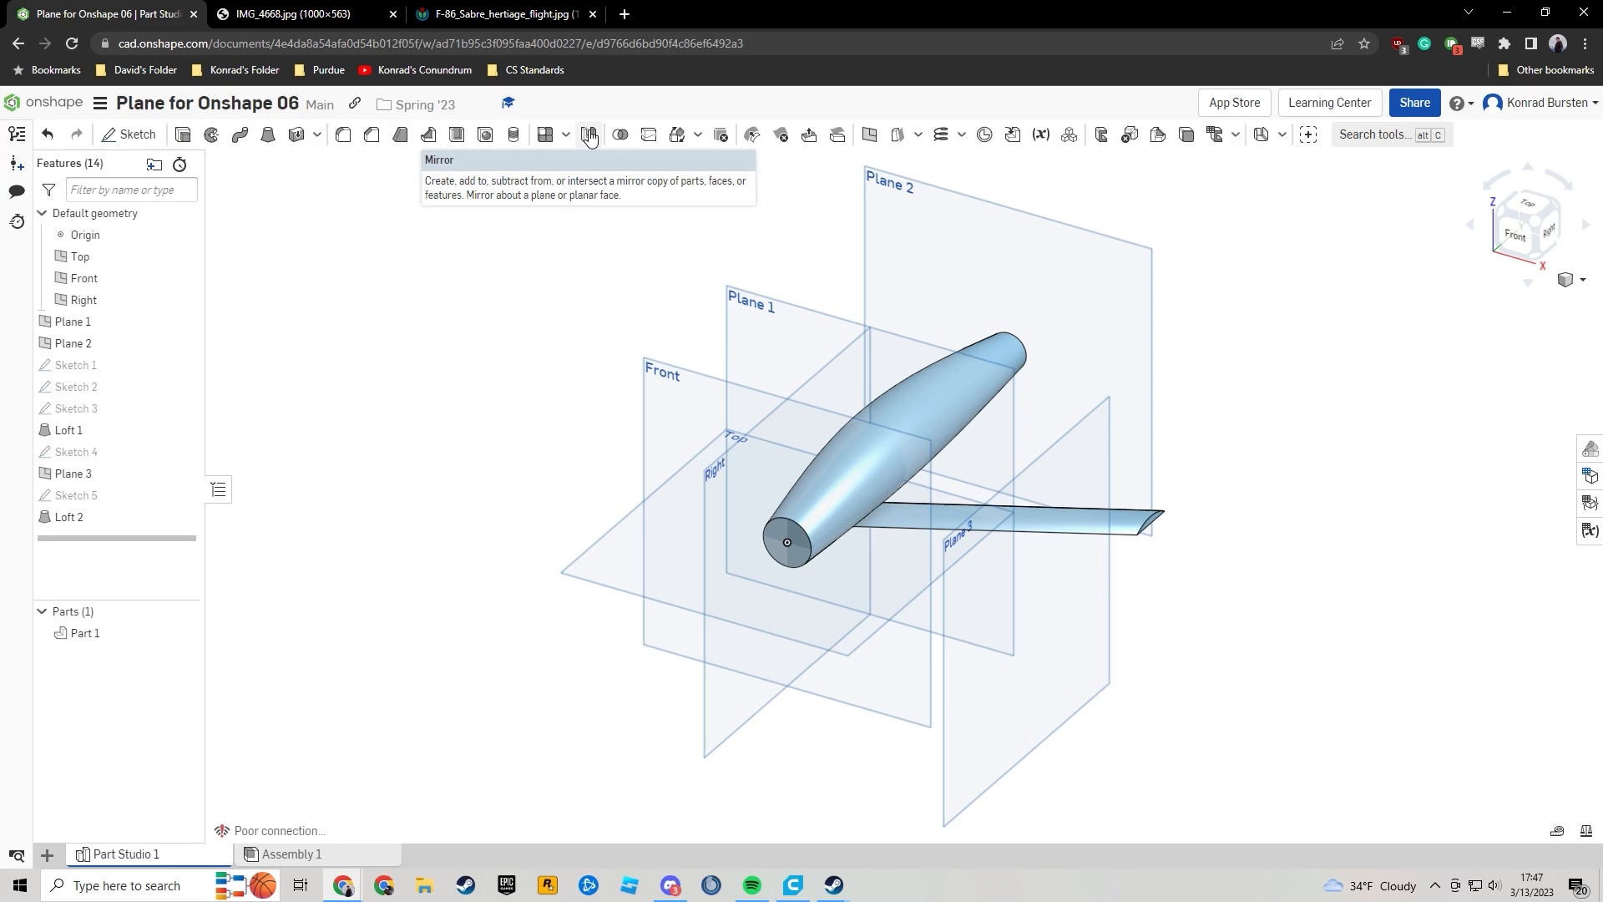
left_click(590, 136)
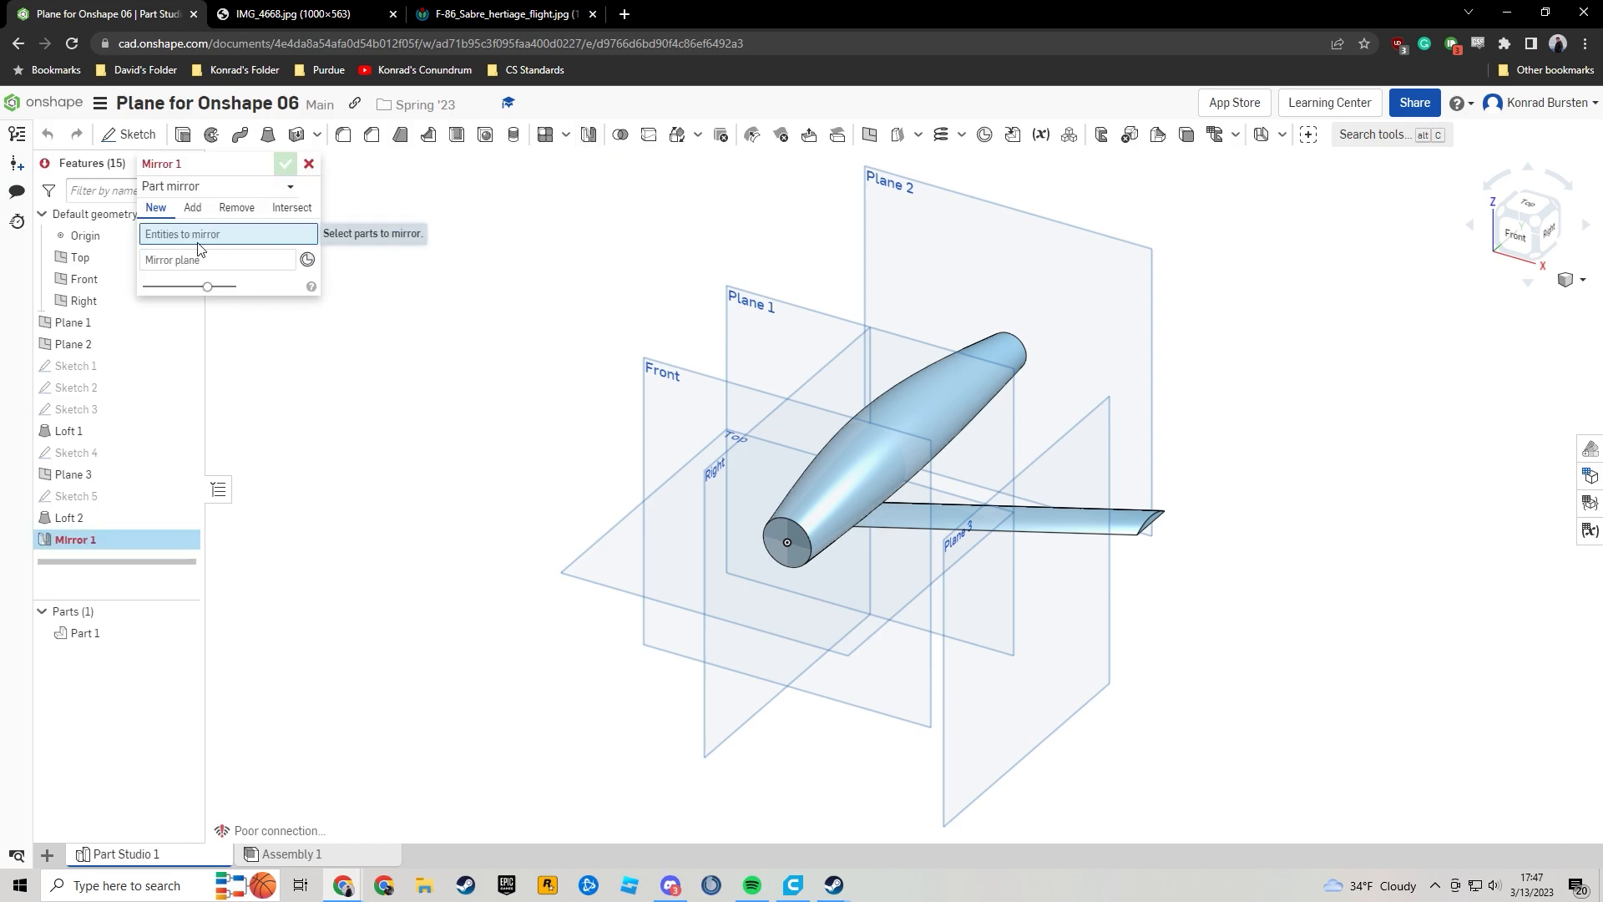
left_click(950, 408)
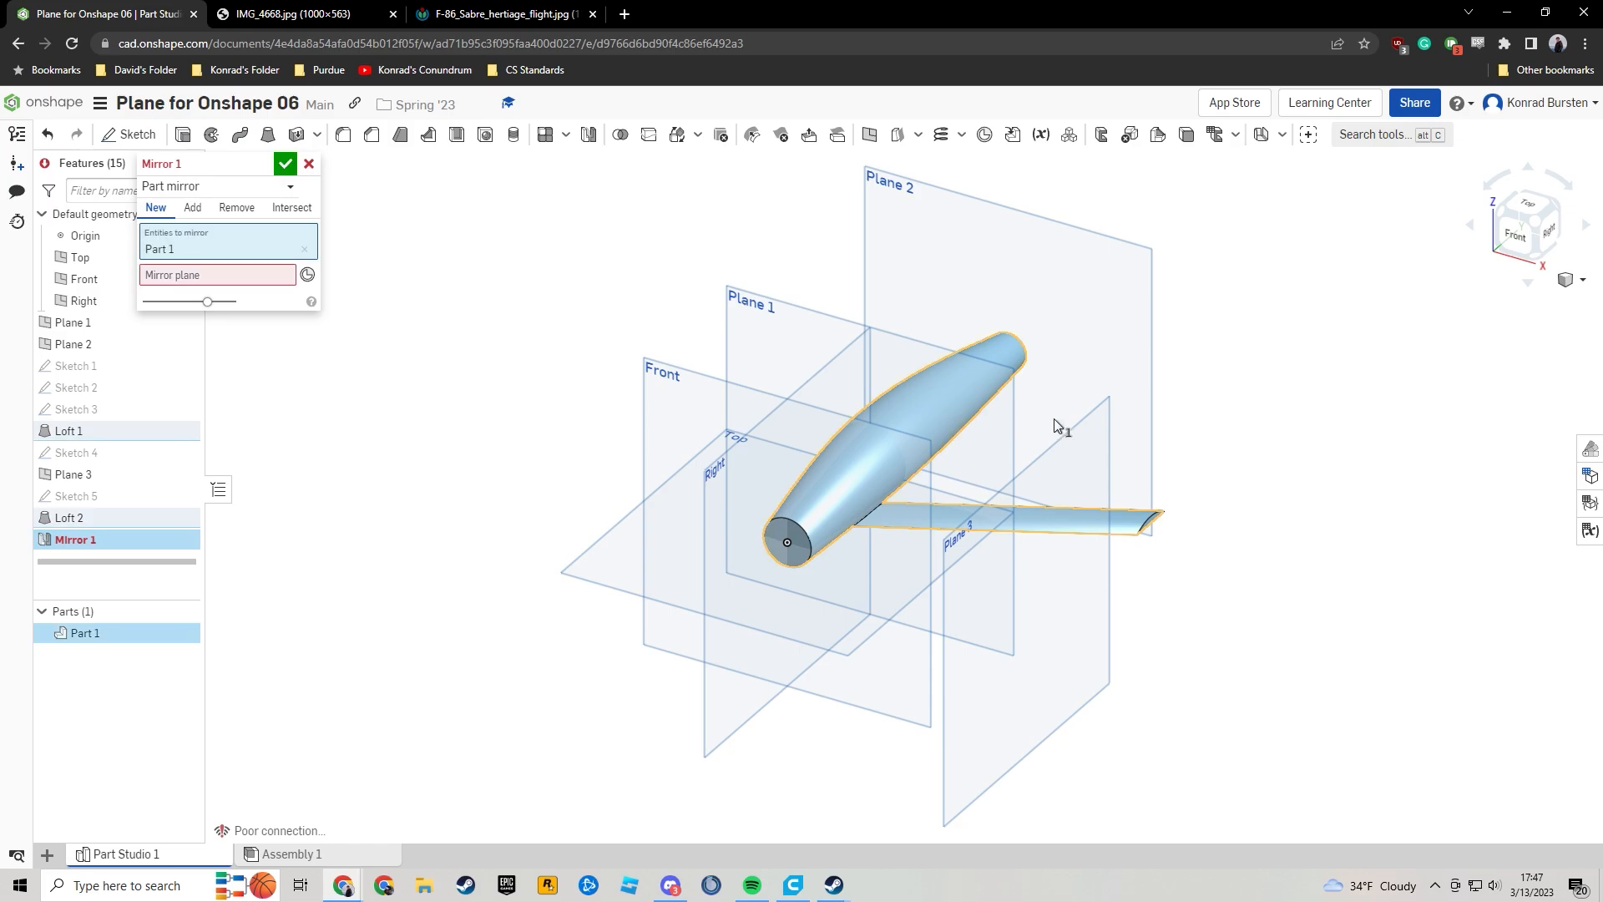
left_click(223, 280)
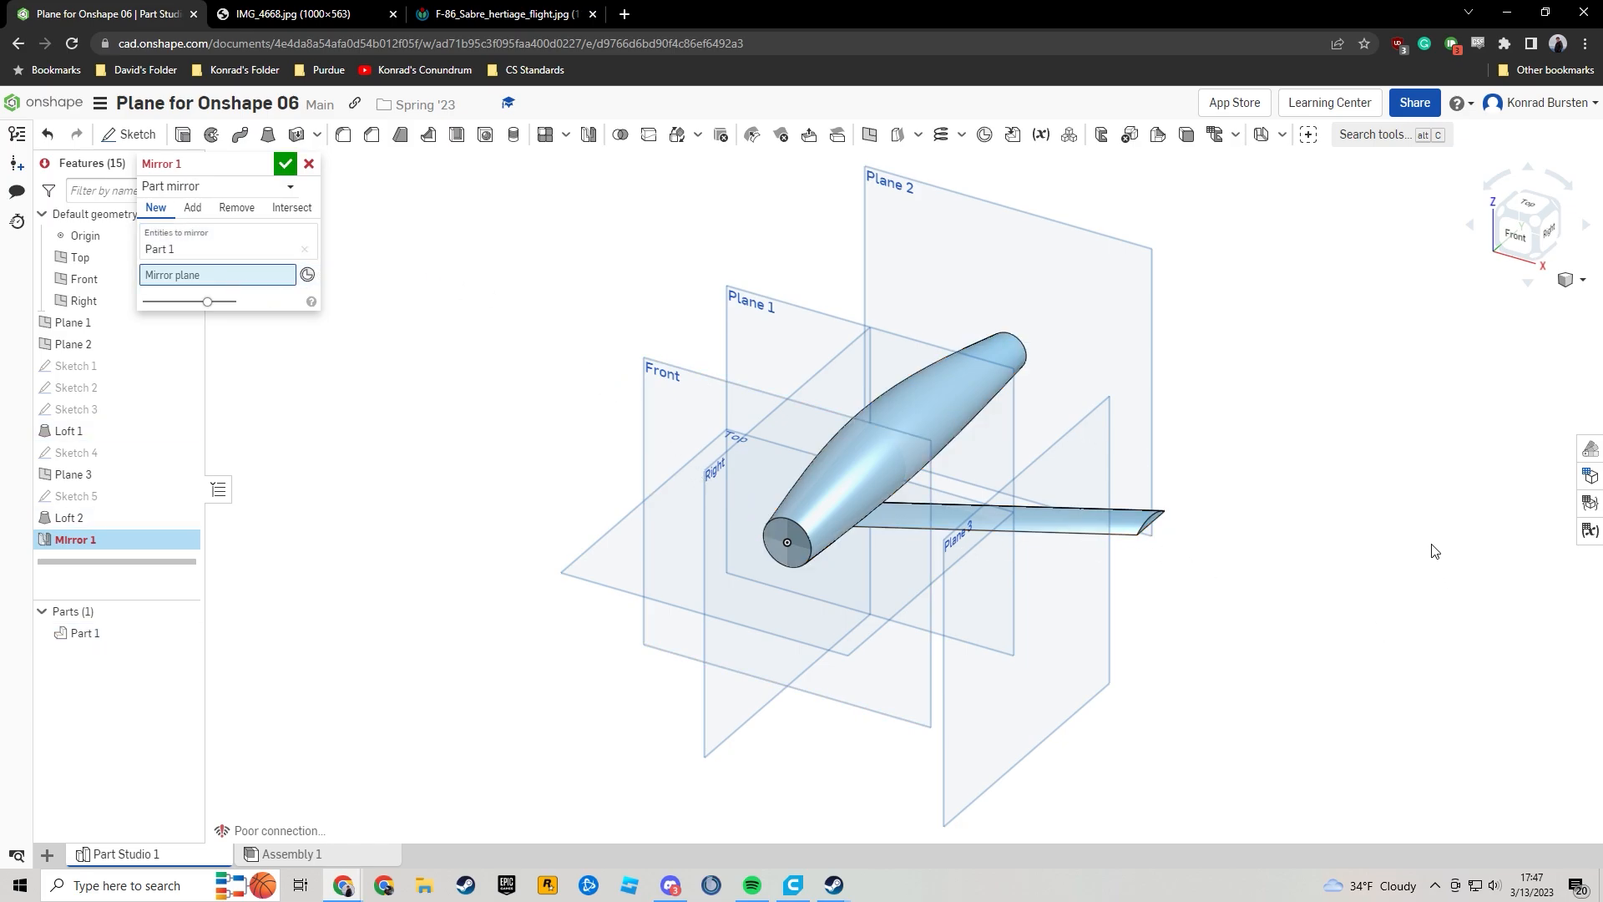
key("shift+1")
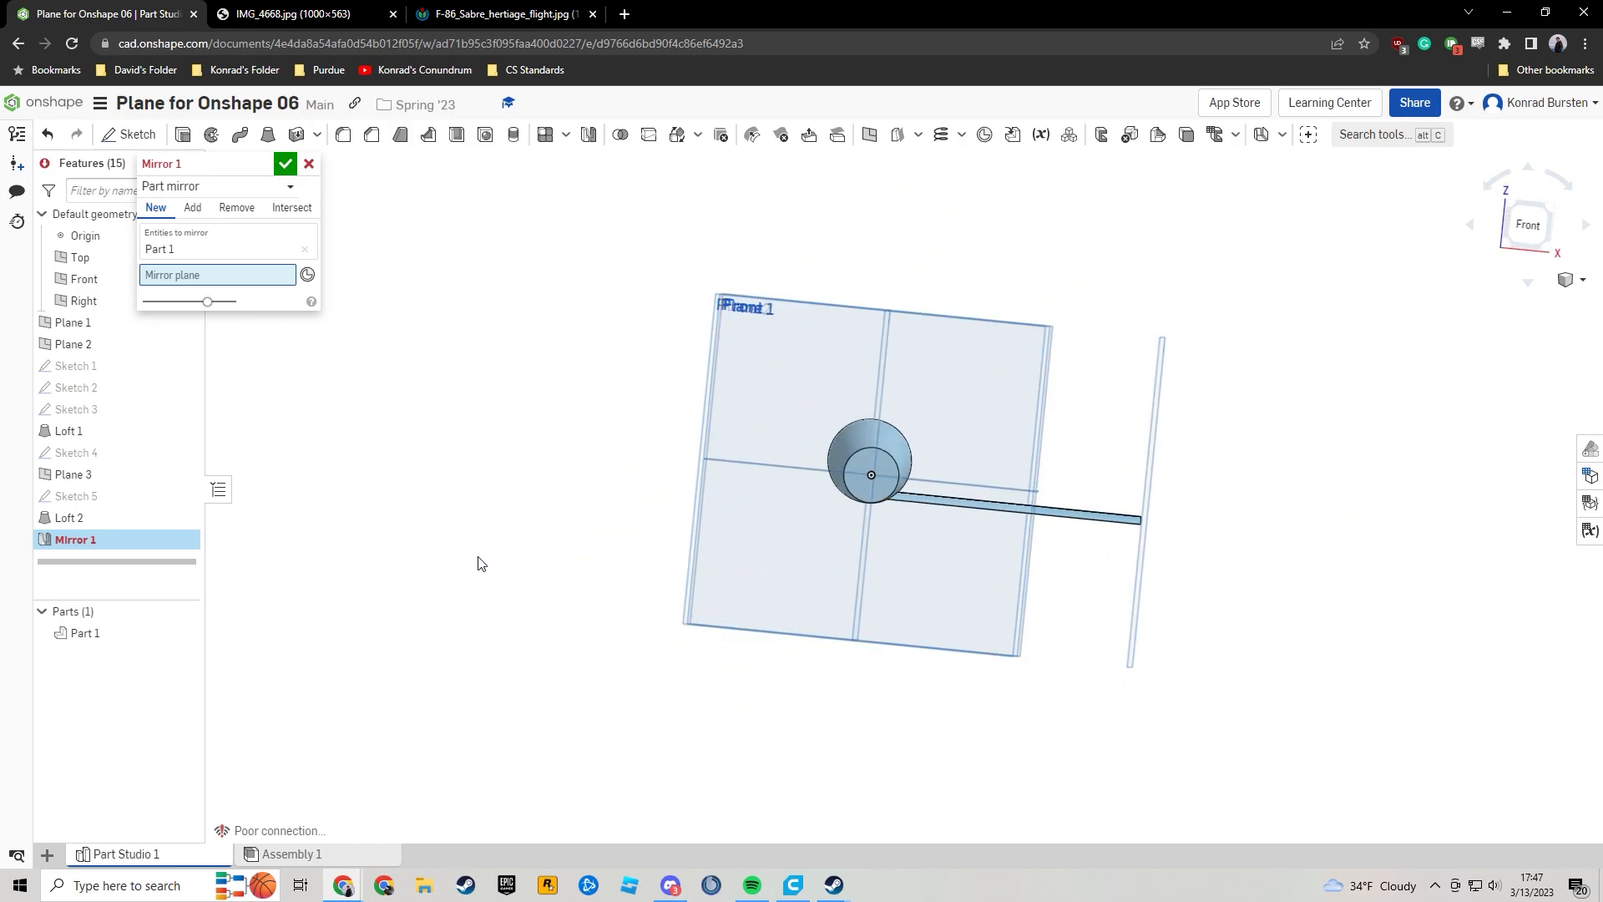
right_click_drag(1433, 374, 1275, 362)
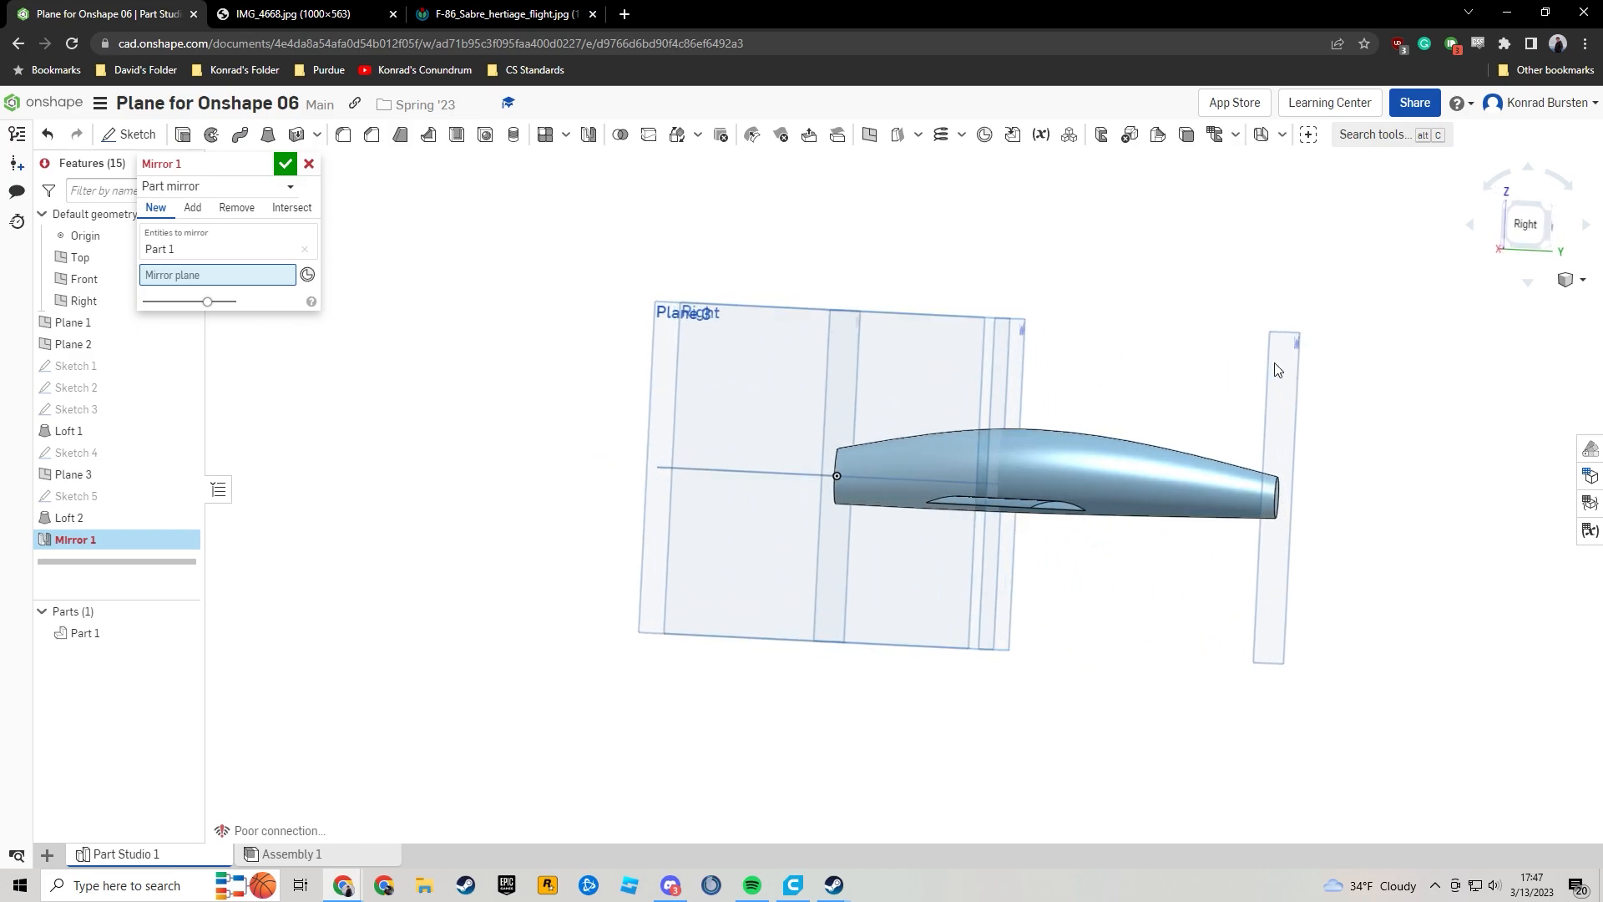
right_click_drag(1055, 290, 1077, 292)
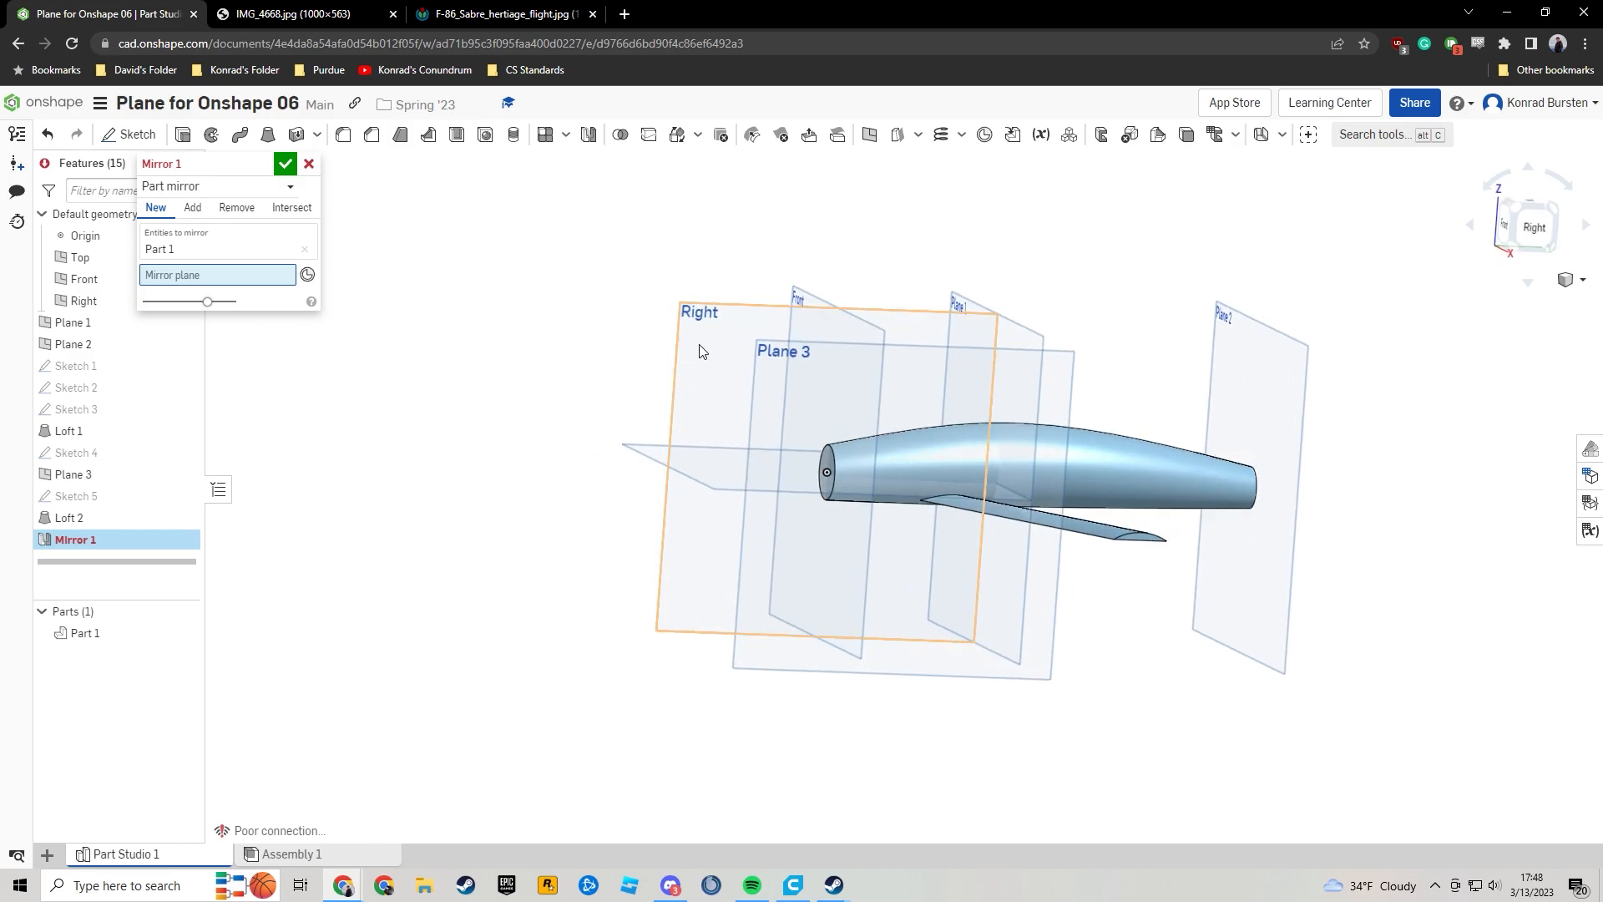
left_click(699, 351)
key("shift+7")
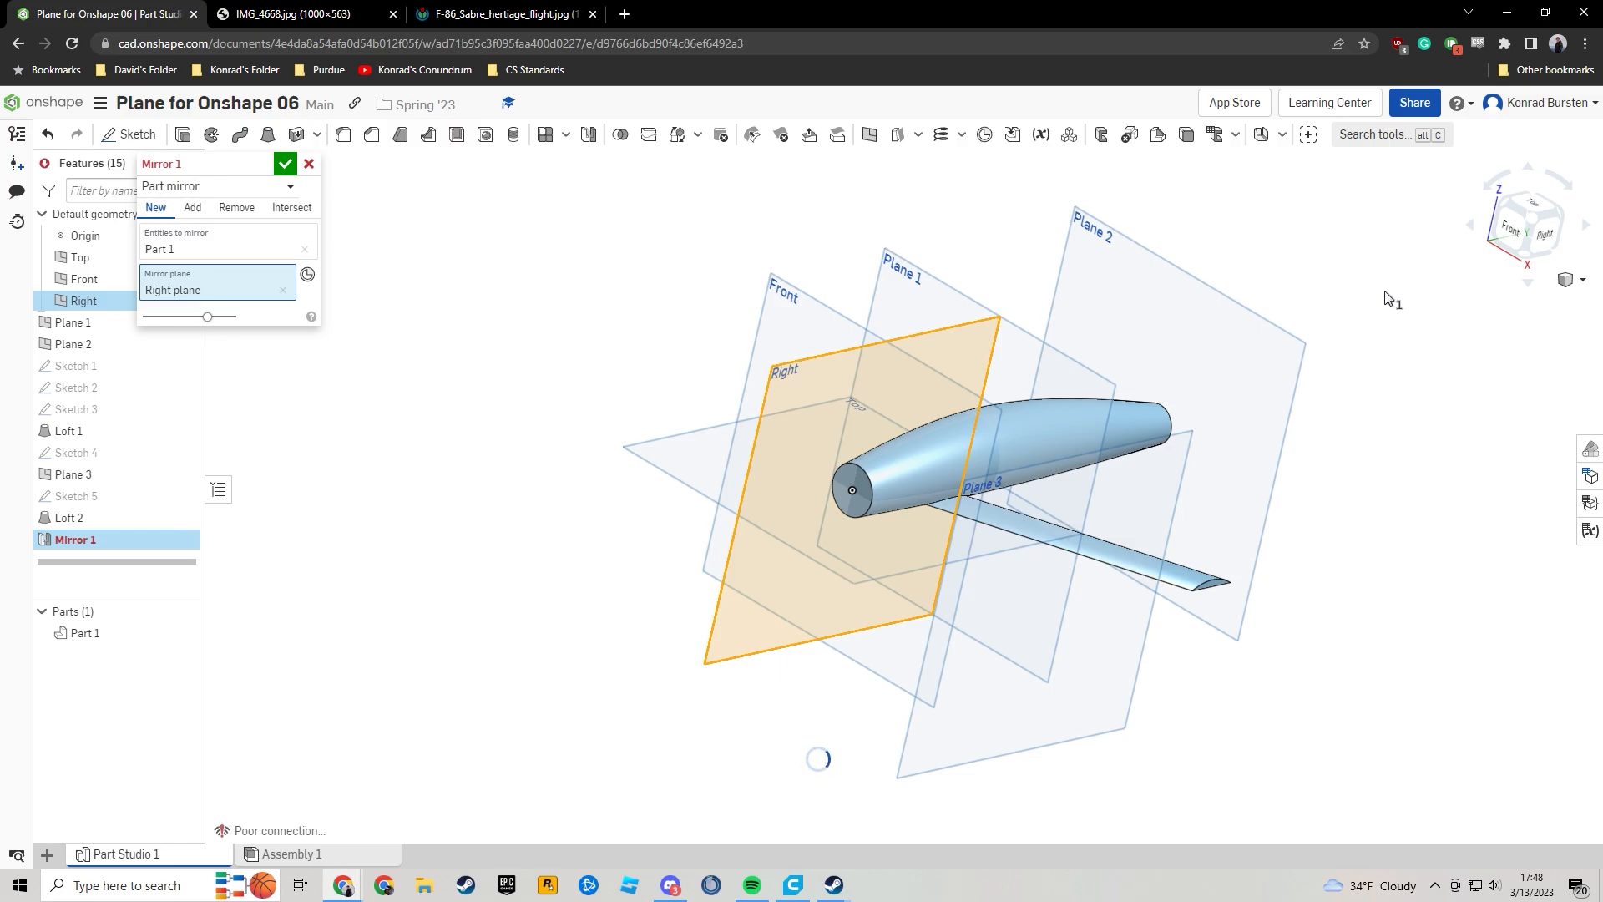
right_click_drag(1380, 327, 931, 401)
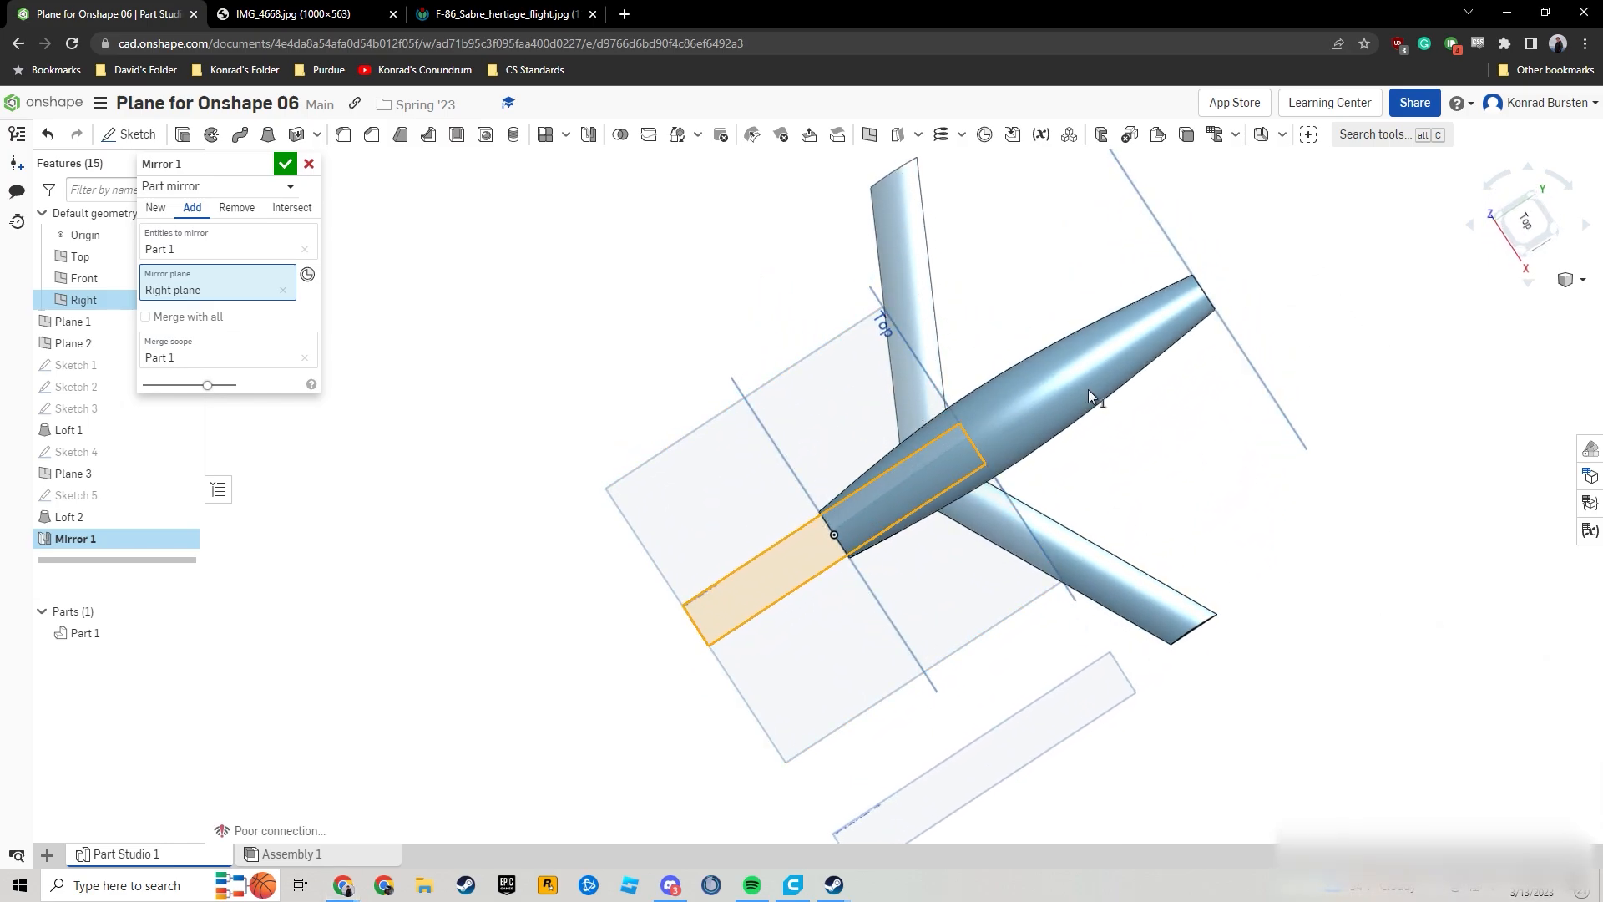
right_click_drag(1215, 480, 1248, 427)
left_click(1530, 227)
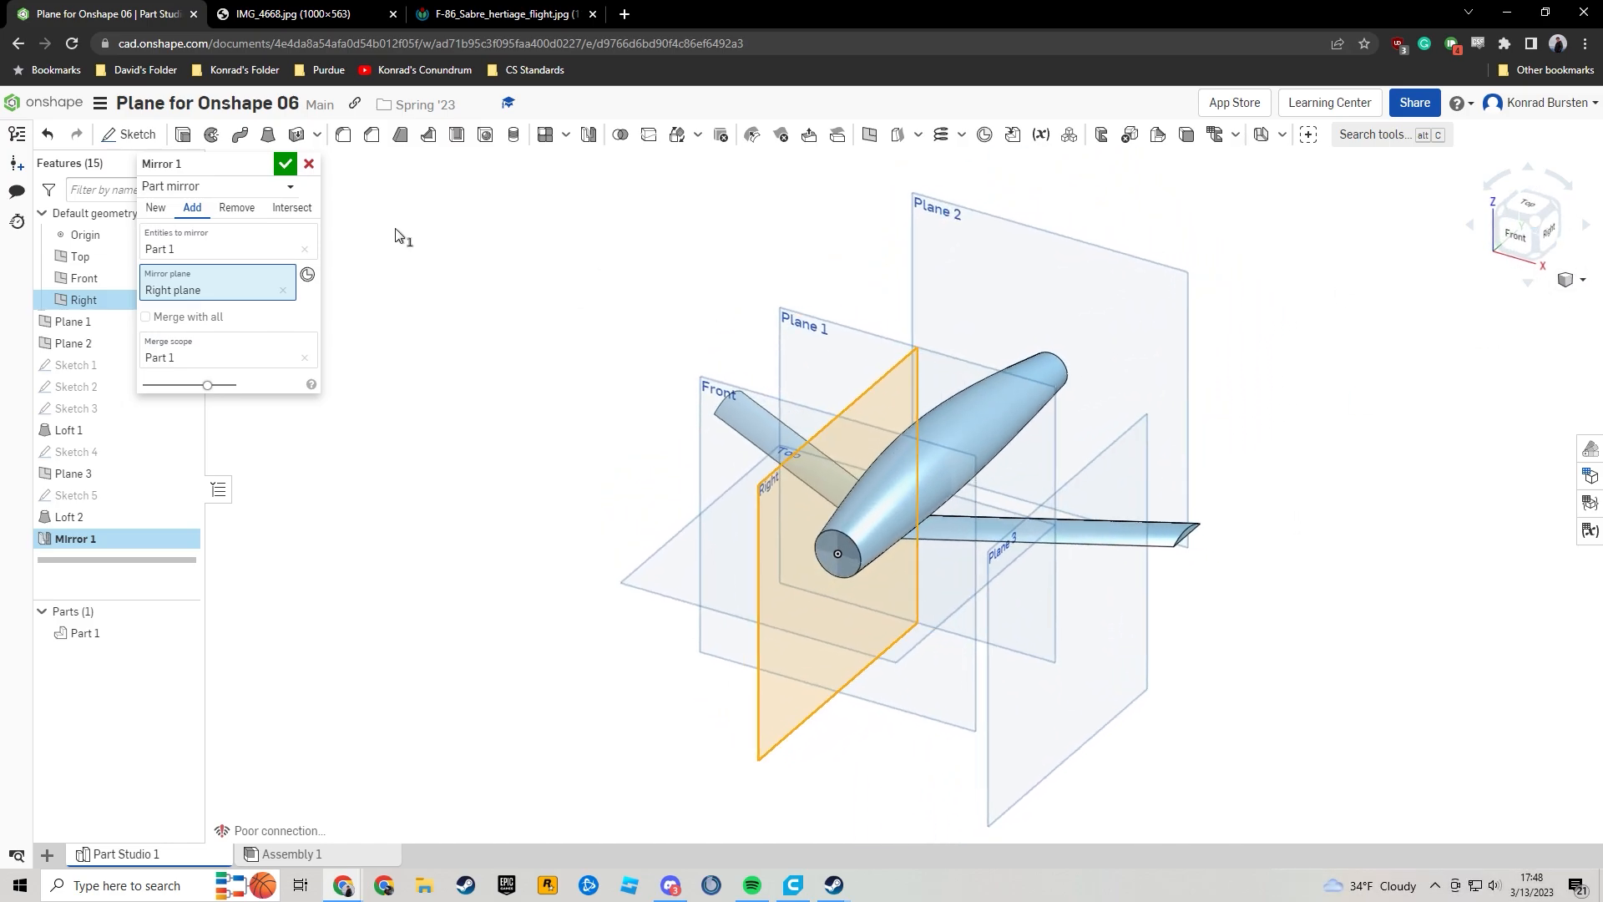
left_click(285, 164)
Hide all the planes in the model except the Right plane.
right_click_drag(1322, 453, 1252, 418)
right_click_drag(1101, 365, 994, 380)
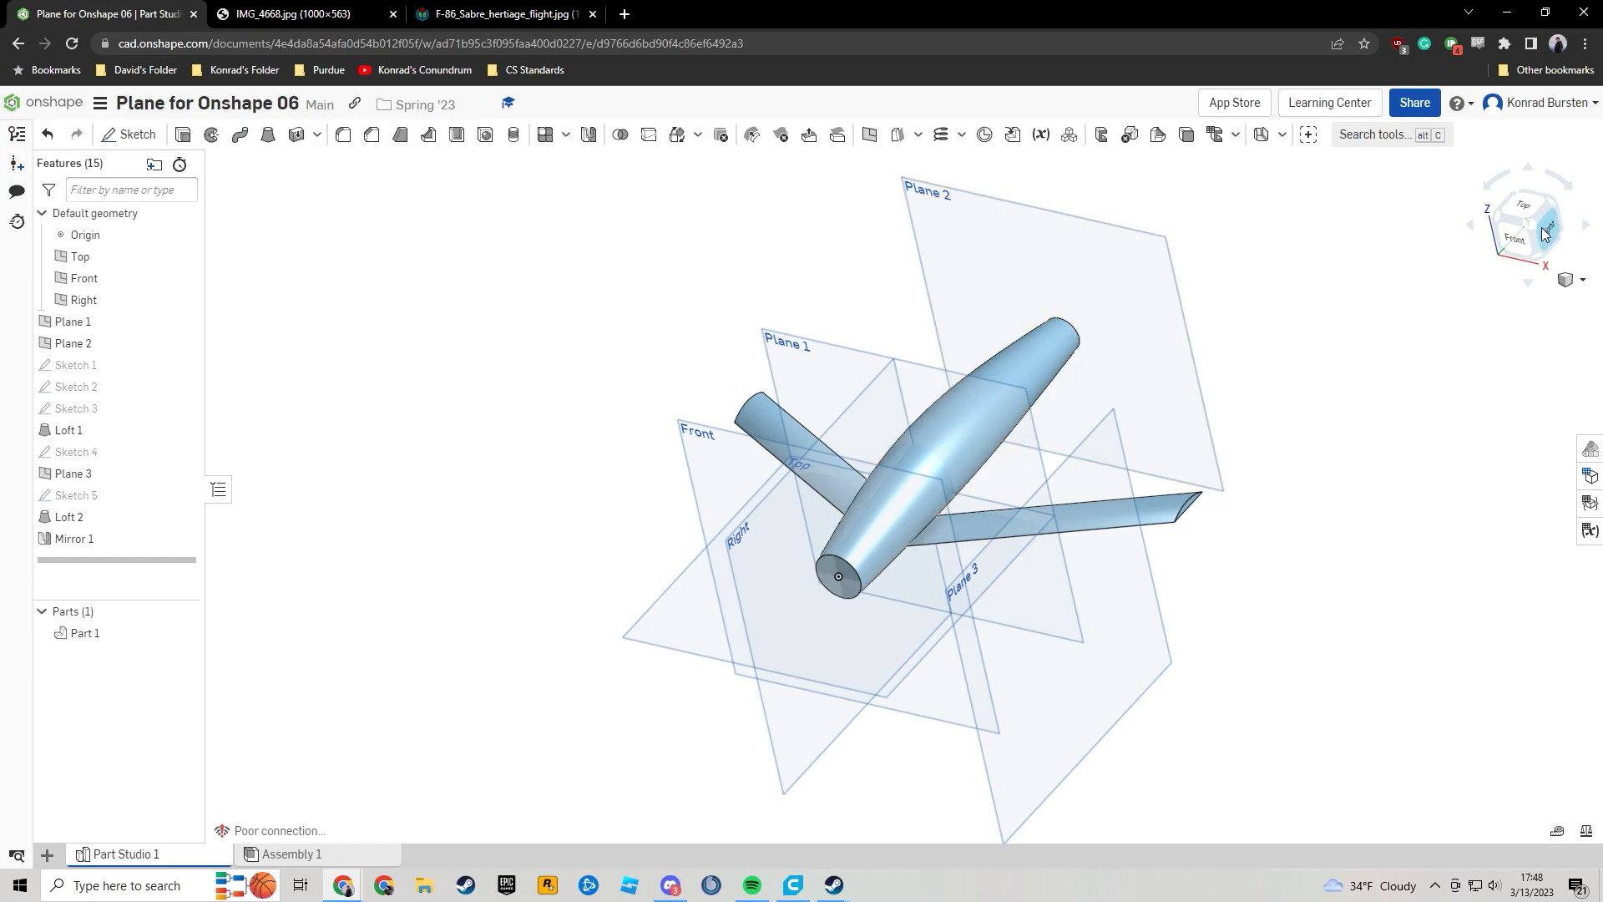
right_click_drag(1457, 326, 1293, 408)
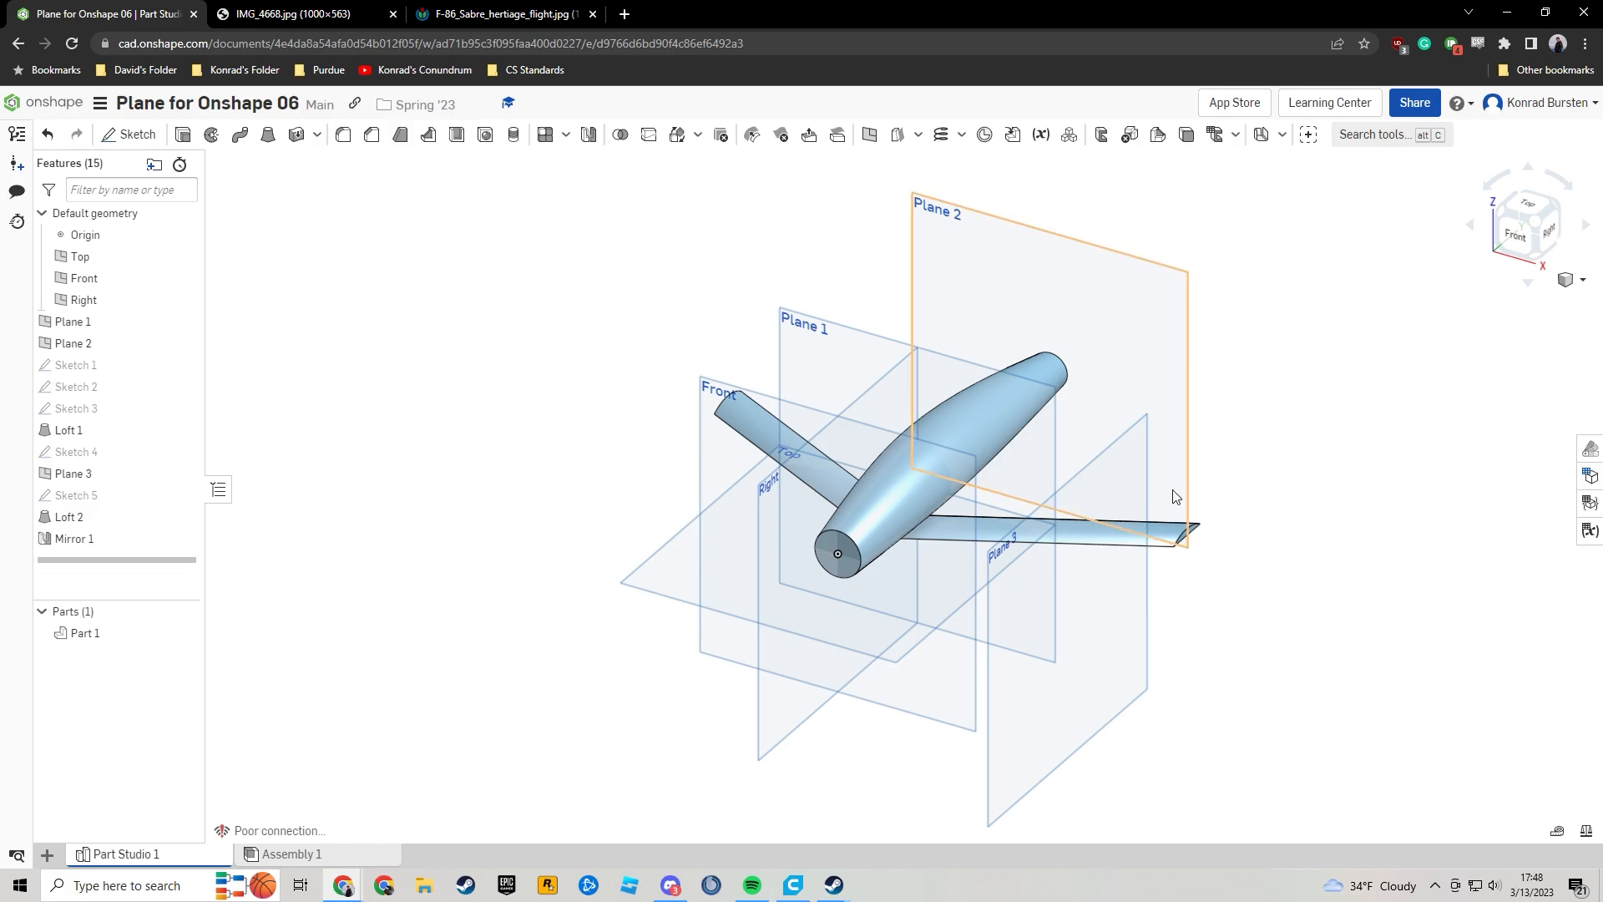
key("p")
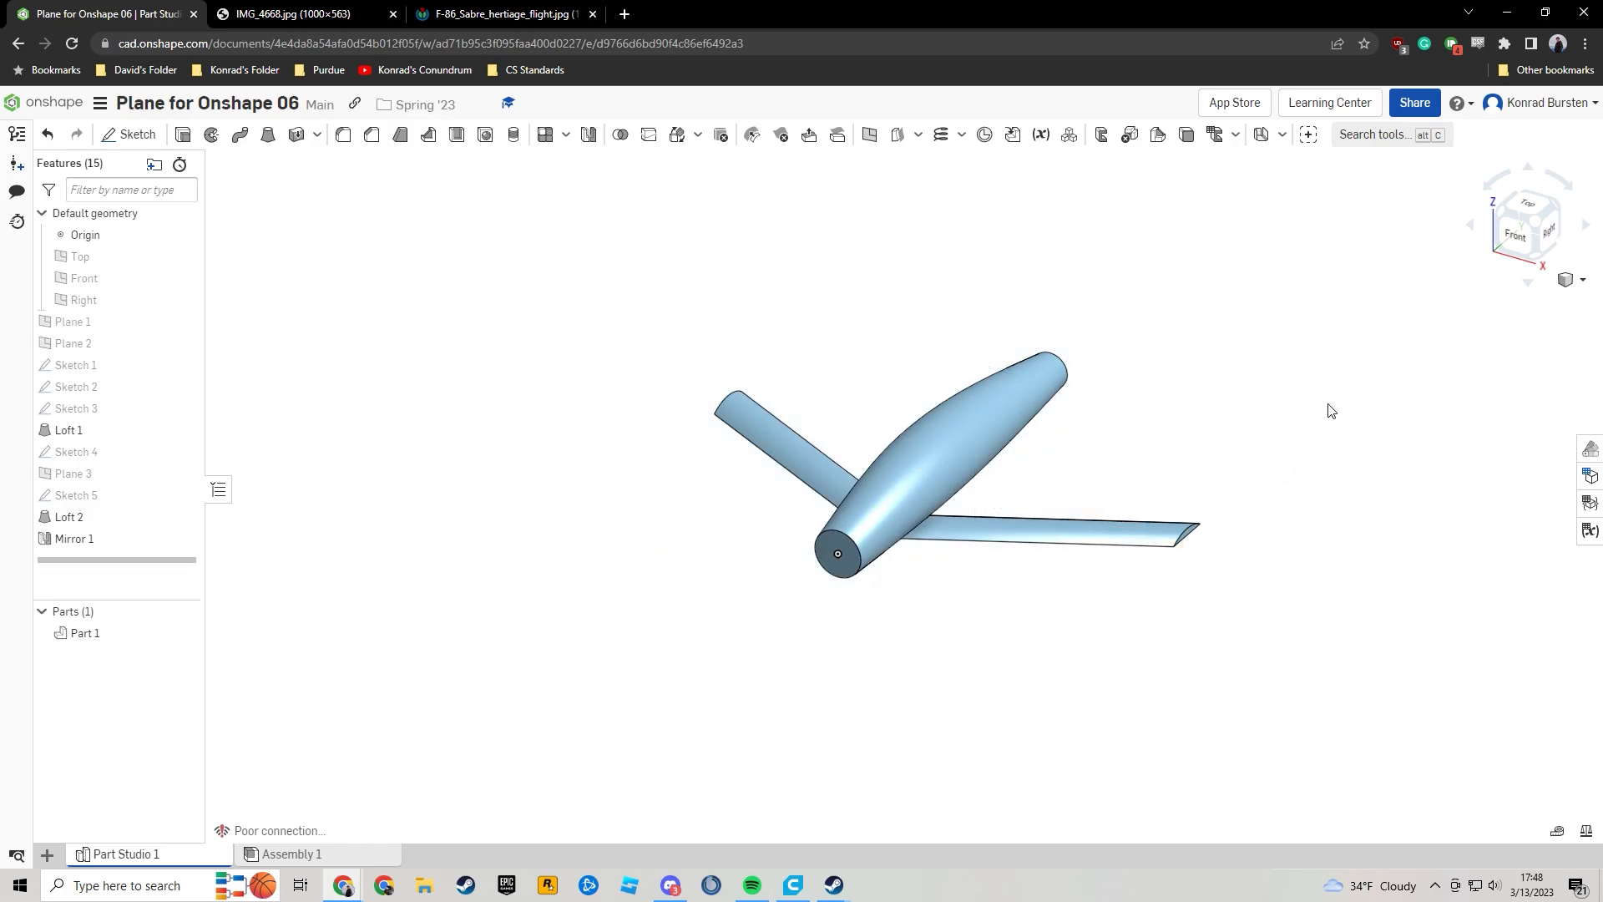
left_click(184, 301)
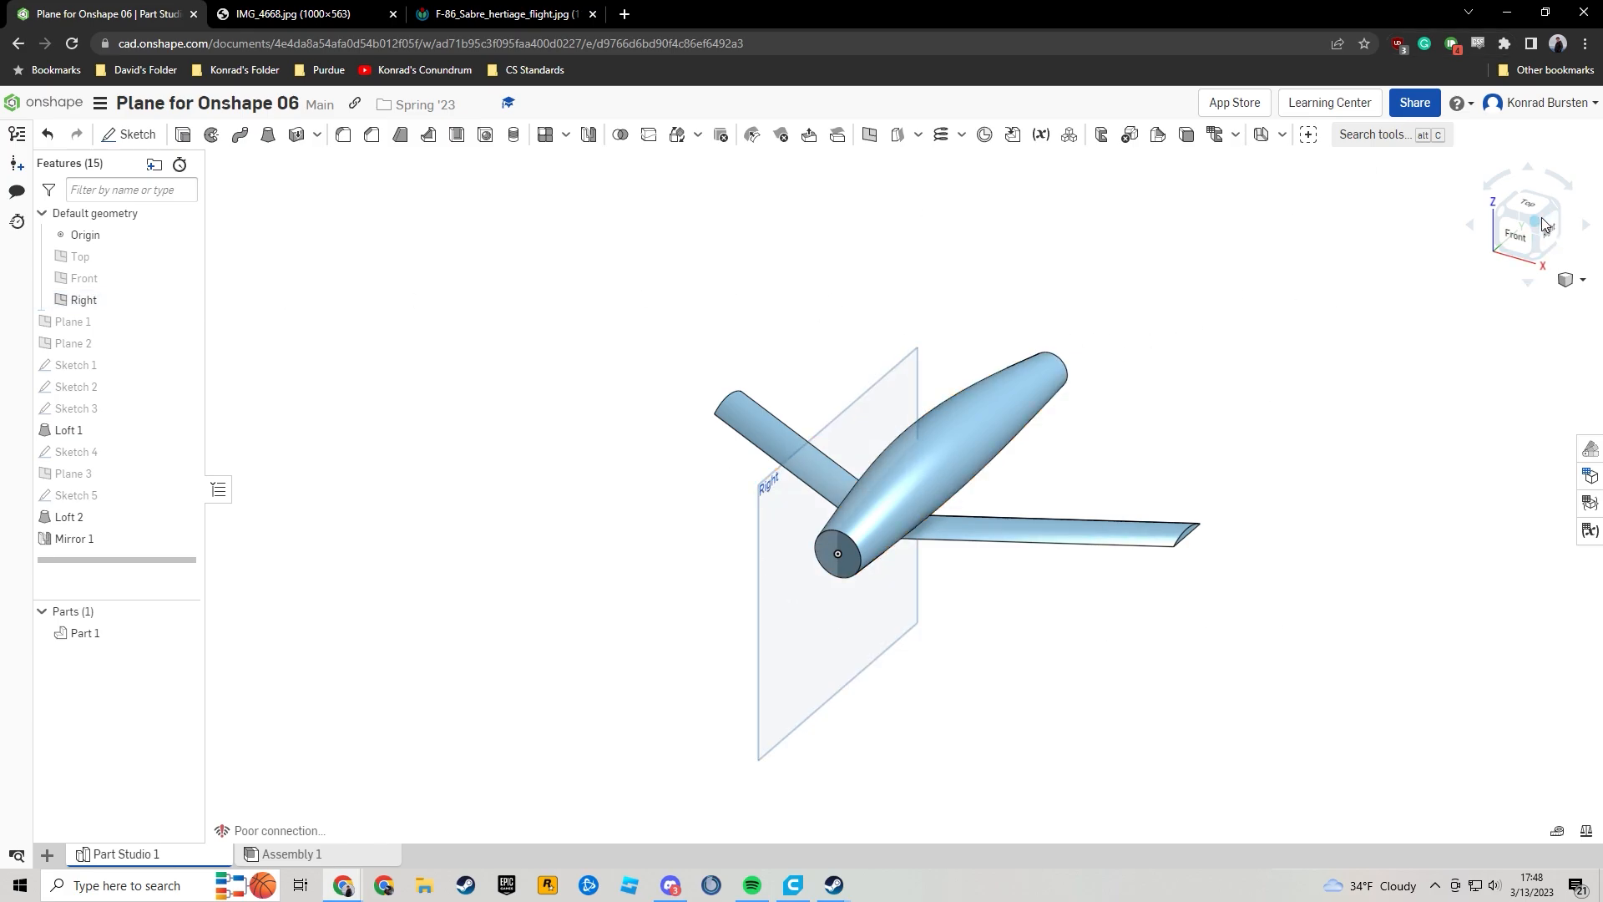
Start a sketch on the Right plane and draw a horizontal line about 0.593 in long low on the fuselage near its tail.
left_click(885, 390)
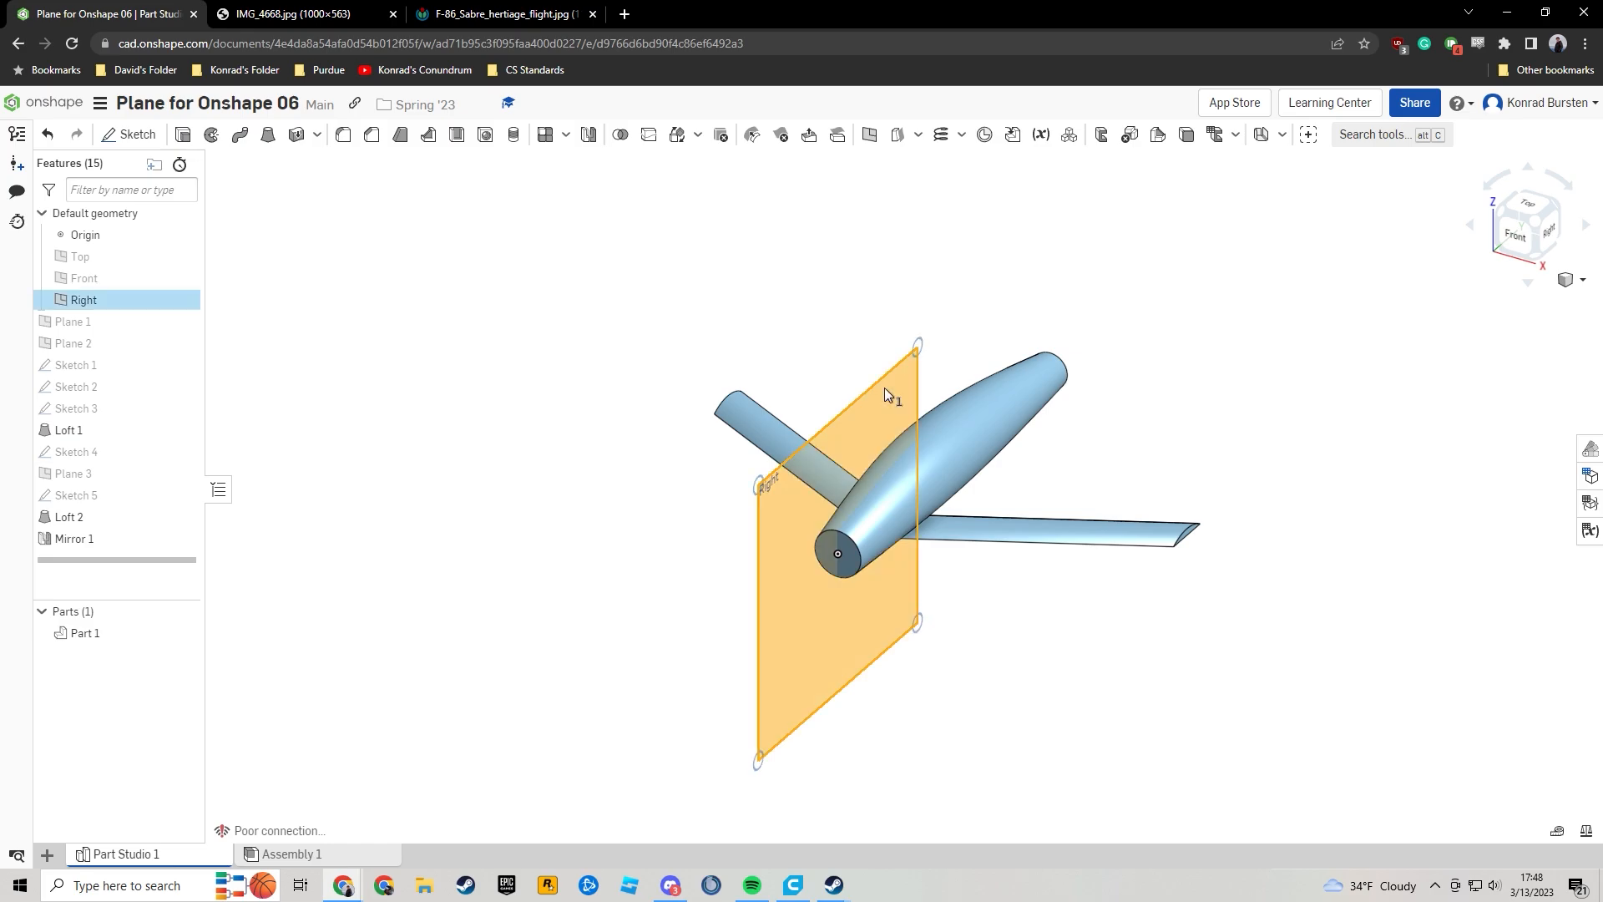
left_click(118, 140)
left_click(1551, 229)
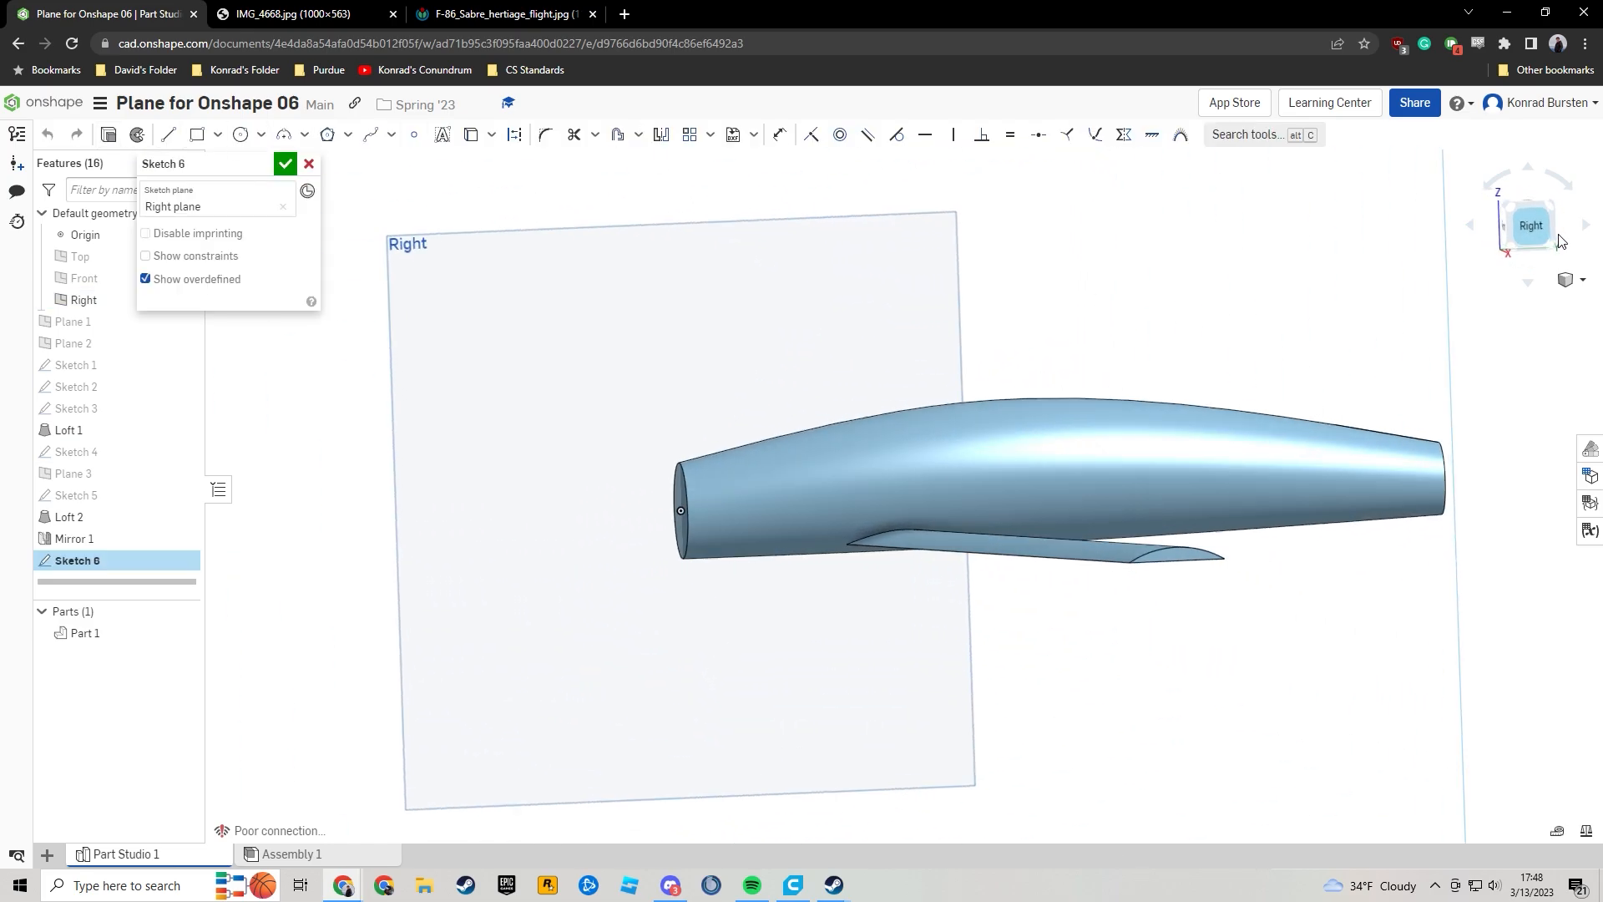
middle_click_drag(1397, 602, 959, 598)
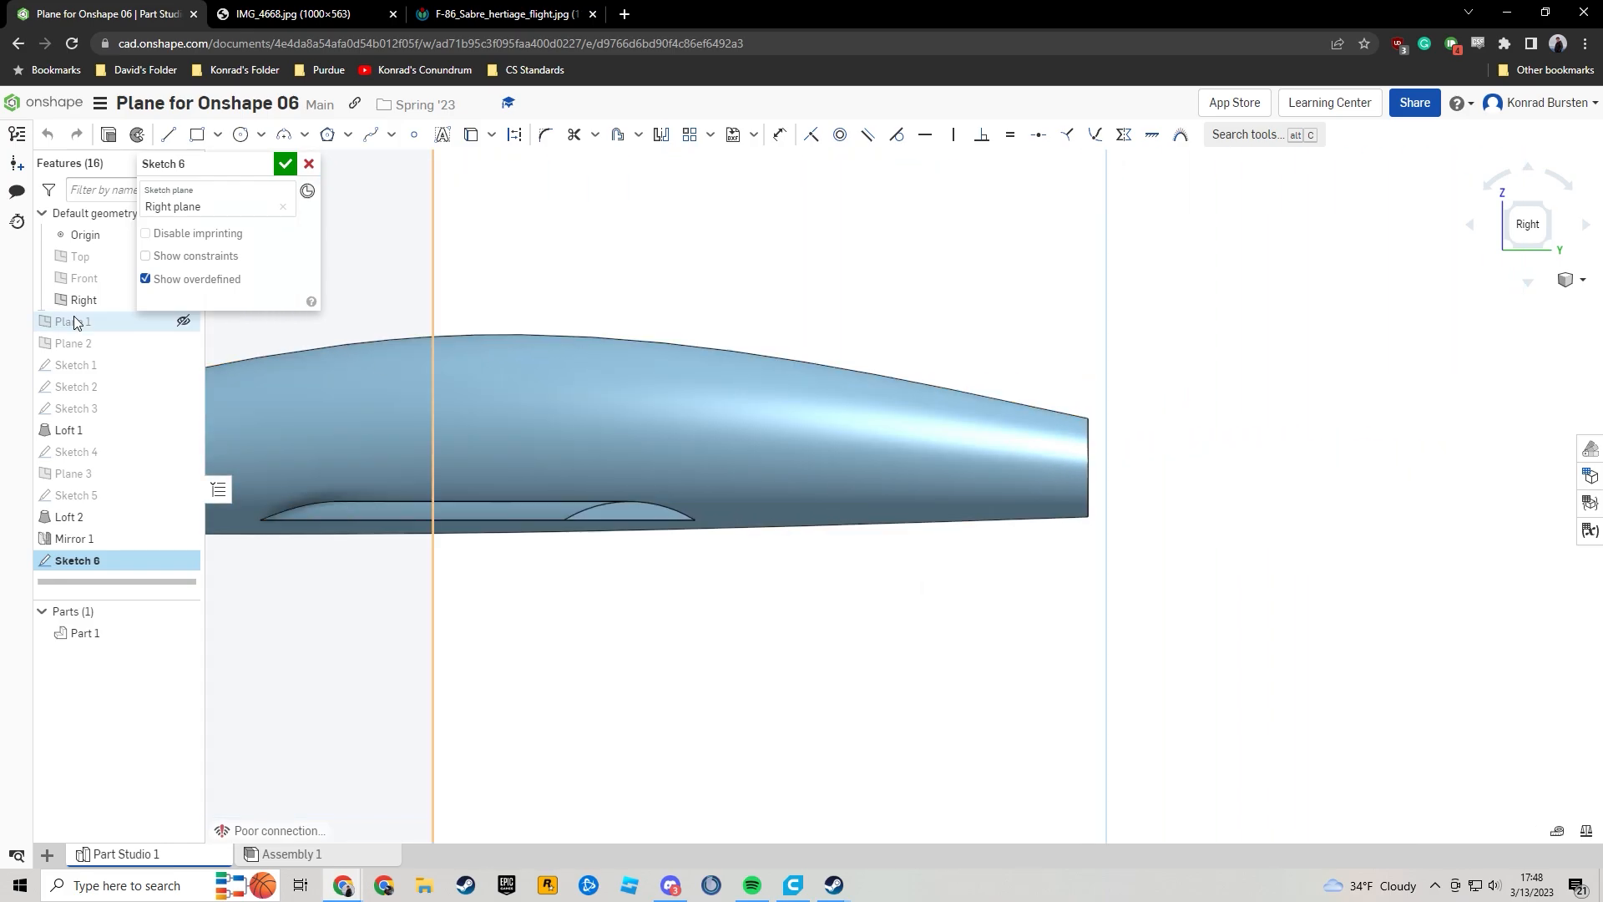
left_click(169, 134)
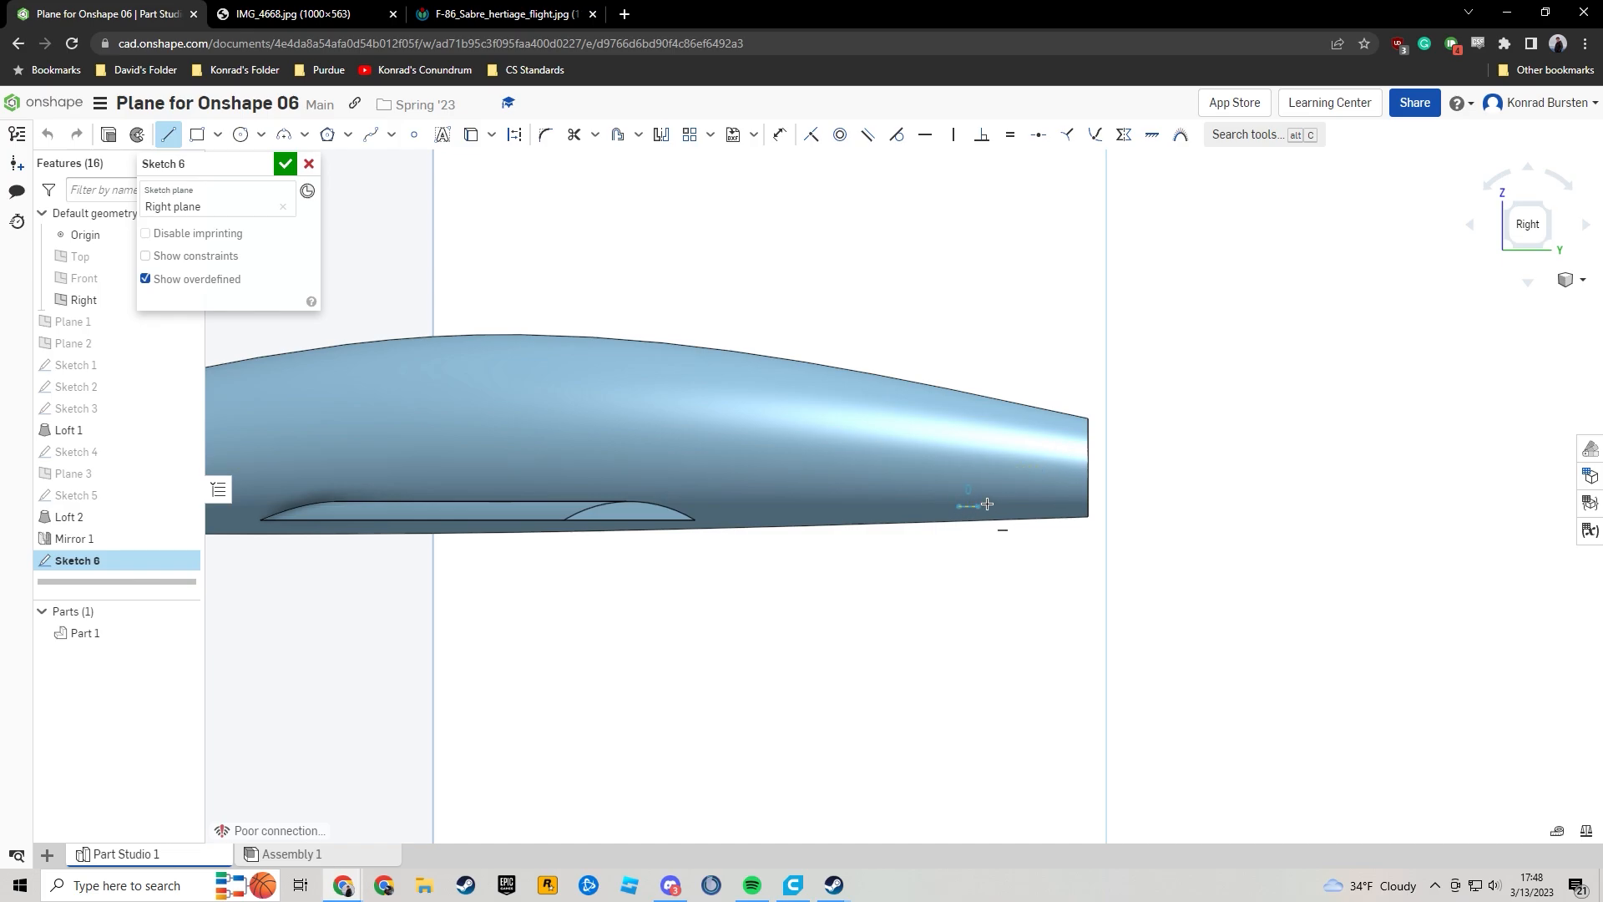
left_click(1036, 505)
scroll(1220, 511, "down", 1)
scroll(1219, 509, "up", 2)
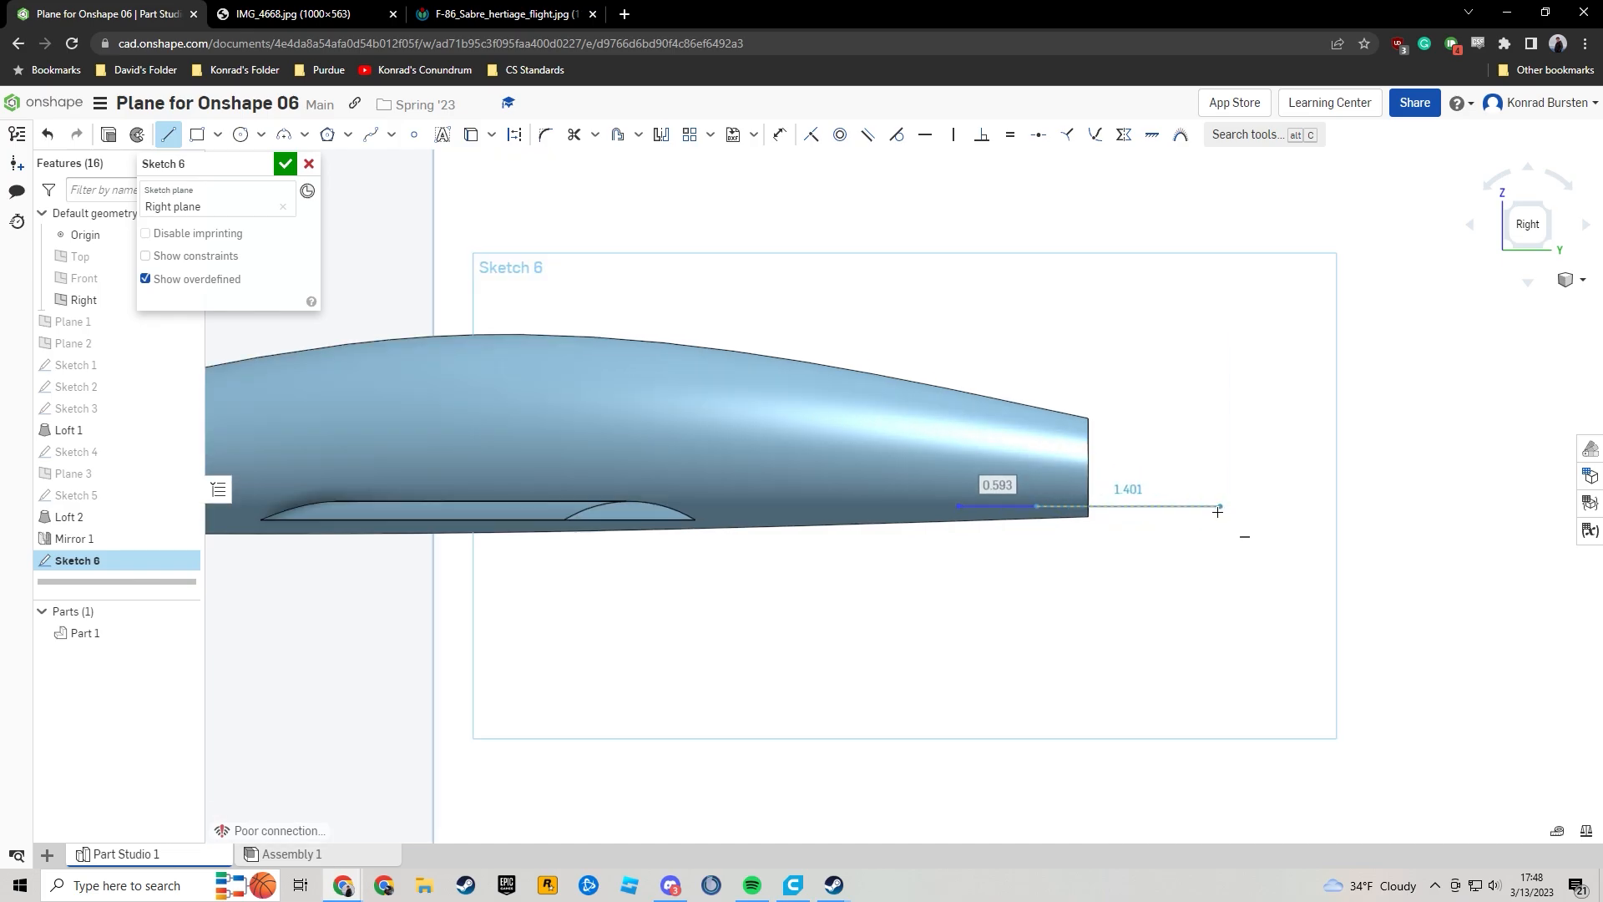
Dimension the horizontal sketch line near the fuselage tail to 0.75 in long.
key("d")
left_click(969, 505)
left_click(957, 539)
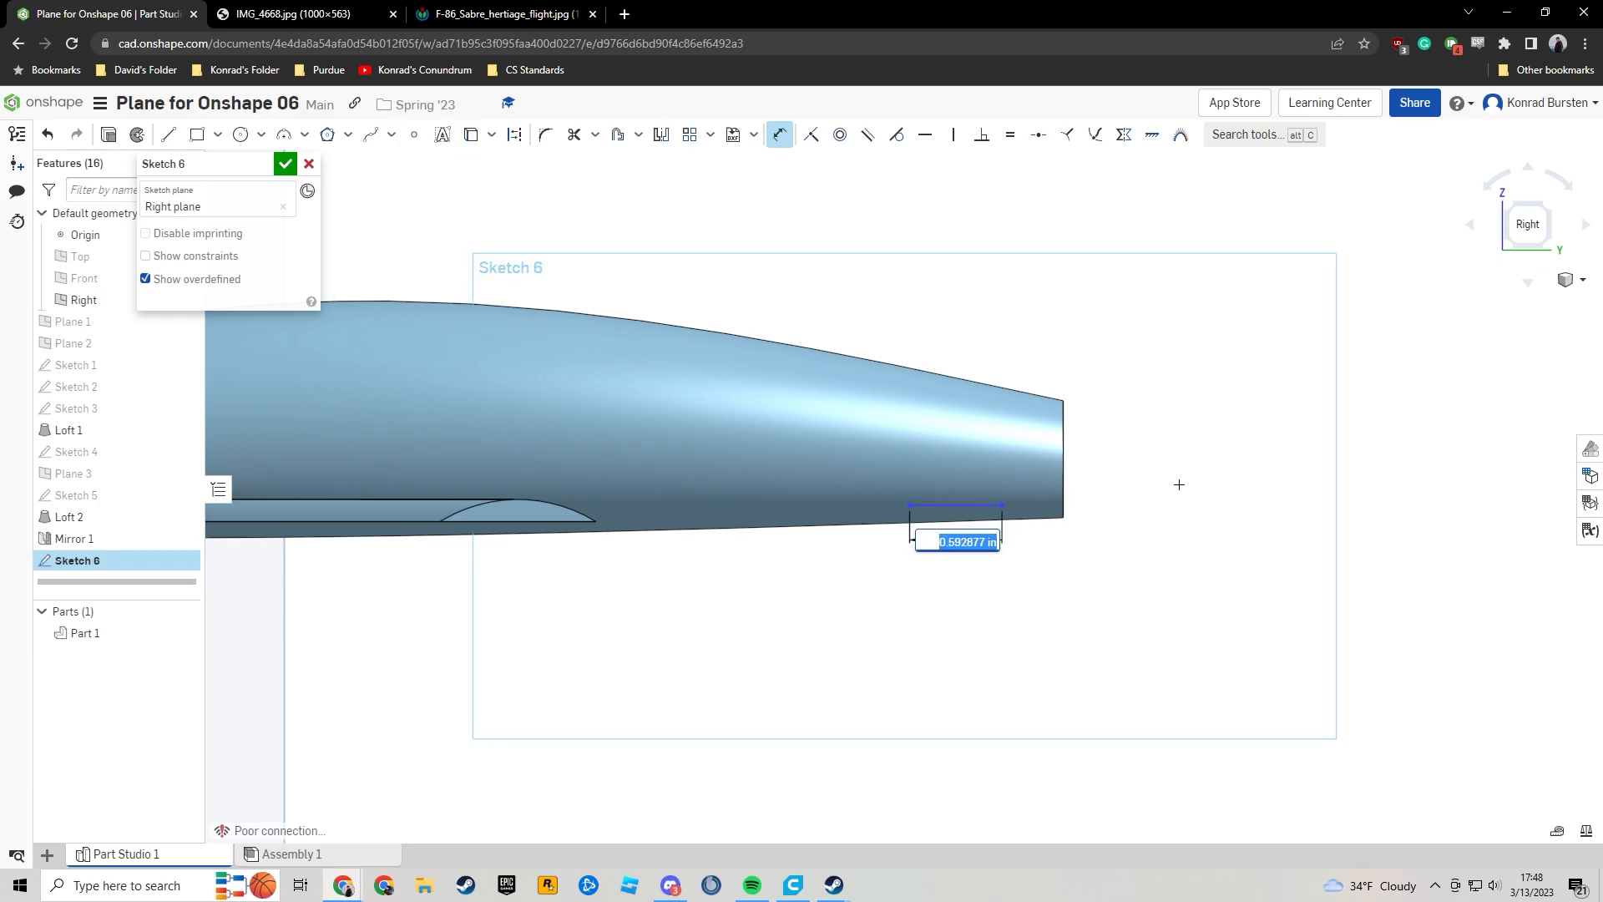
key("BackSpace")
key("Return")
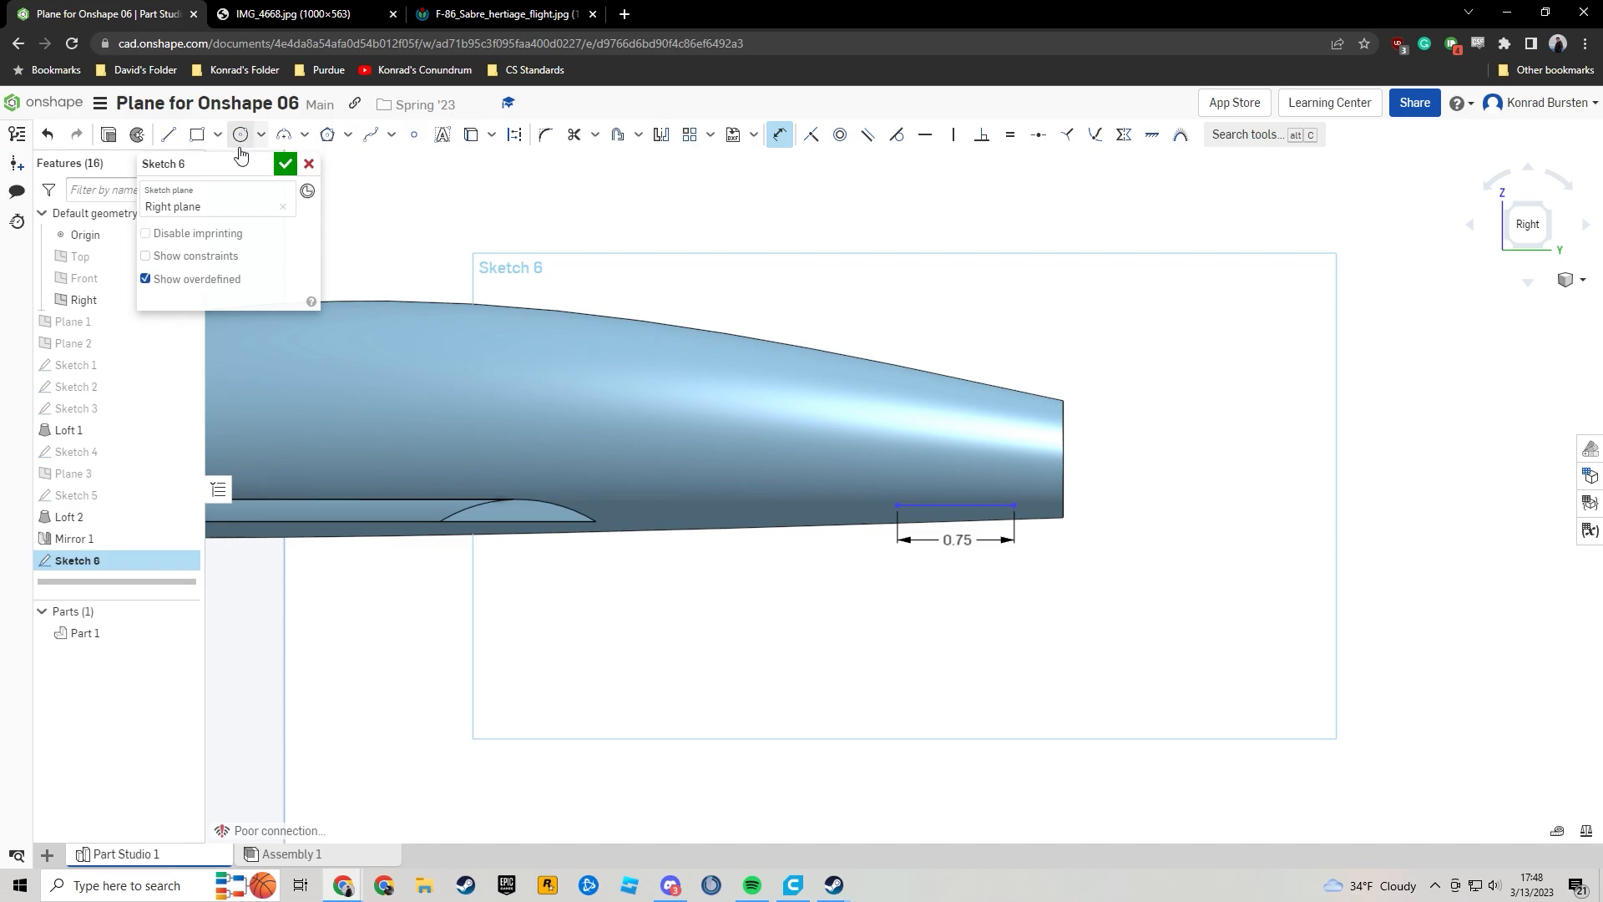
Draw a shallow upward-bulging three-point arc, about 0.79 in in radius, between the endpoints of the horizontal line.
left_click(283, 134)
left_click(898, 505)
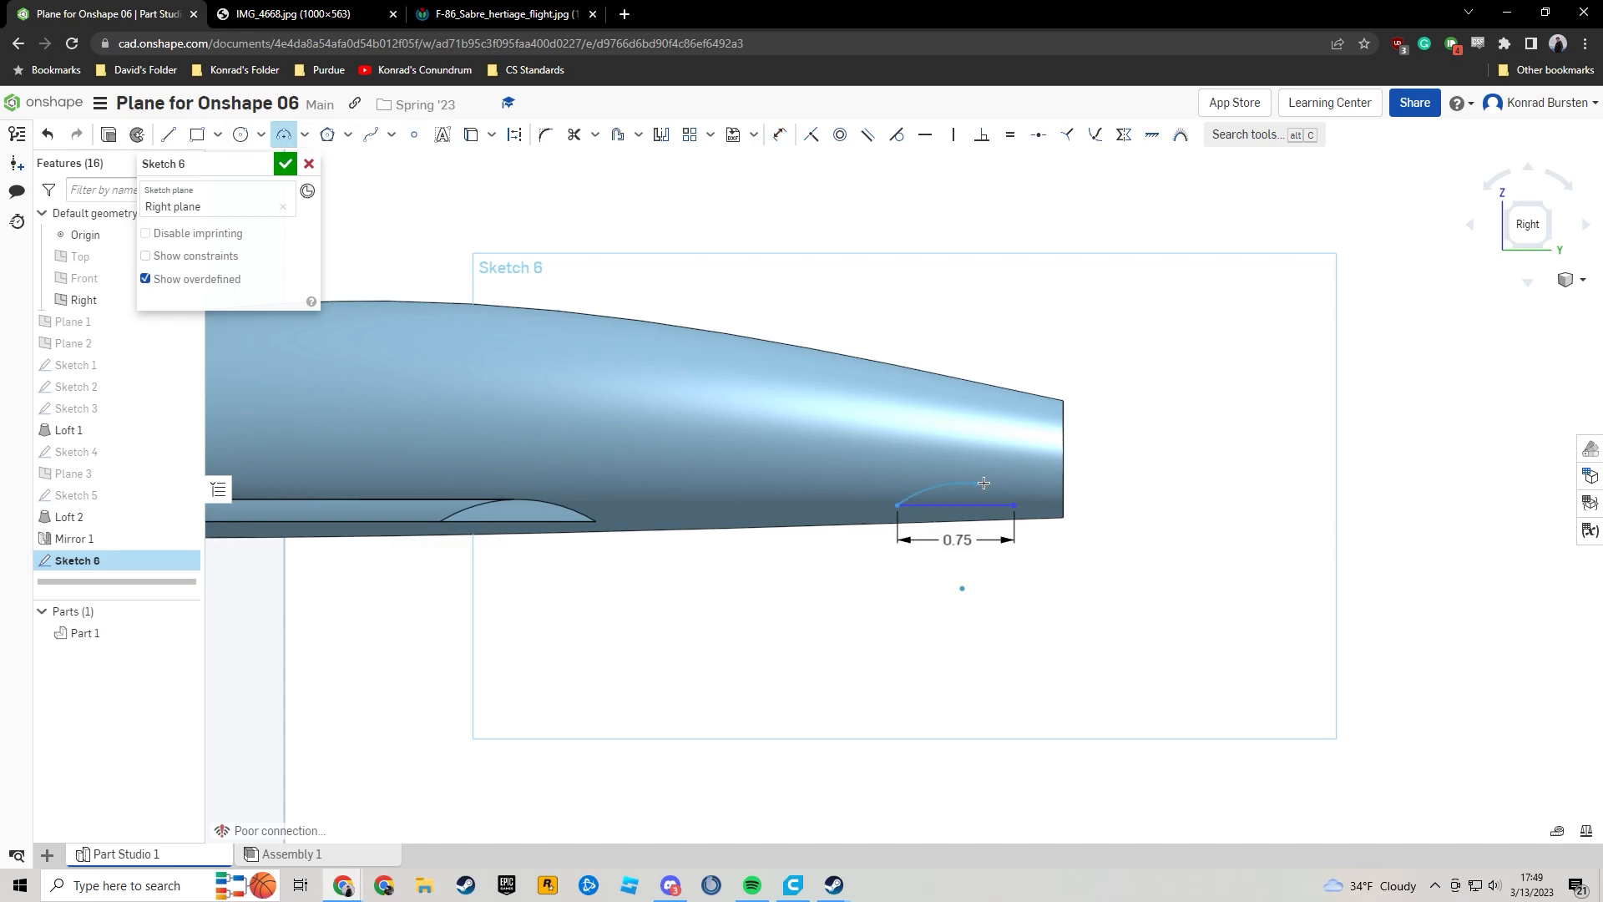
left_click(1015, 505)
left_click(958, 492)
Set the arc's radius to 0.75 in.
key("d")
left_click(982, 494)
left_click(1001, 473)
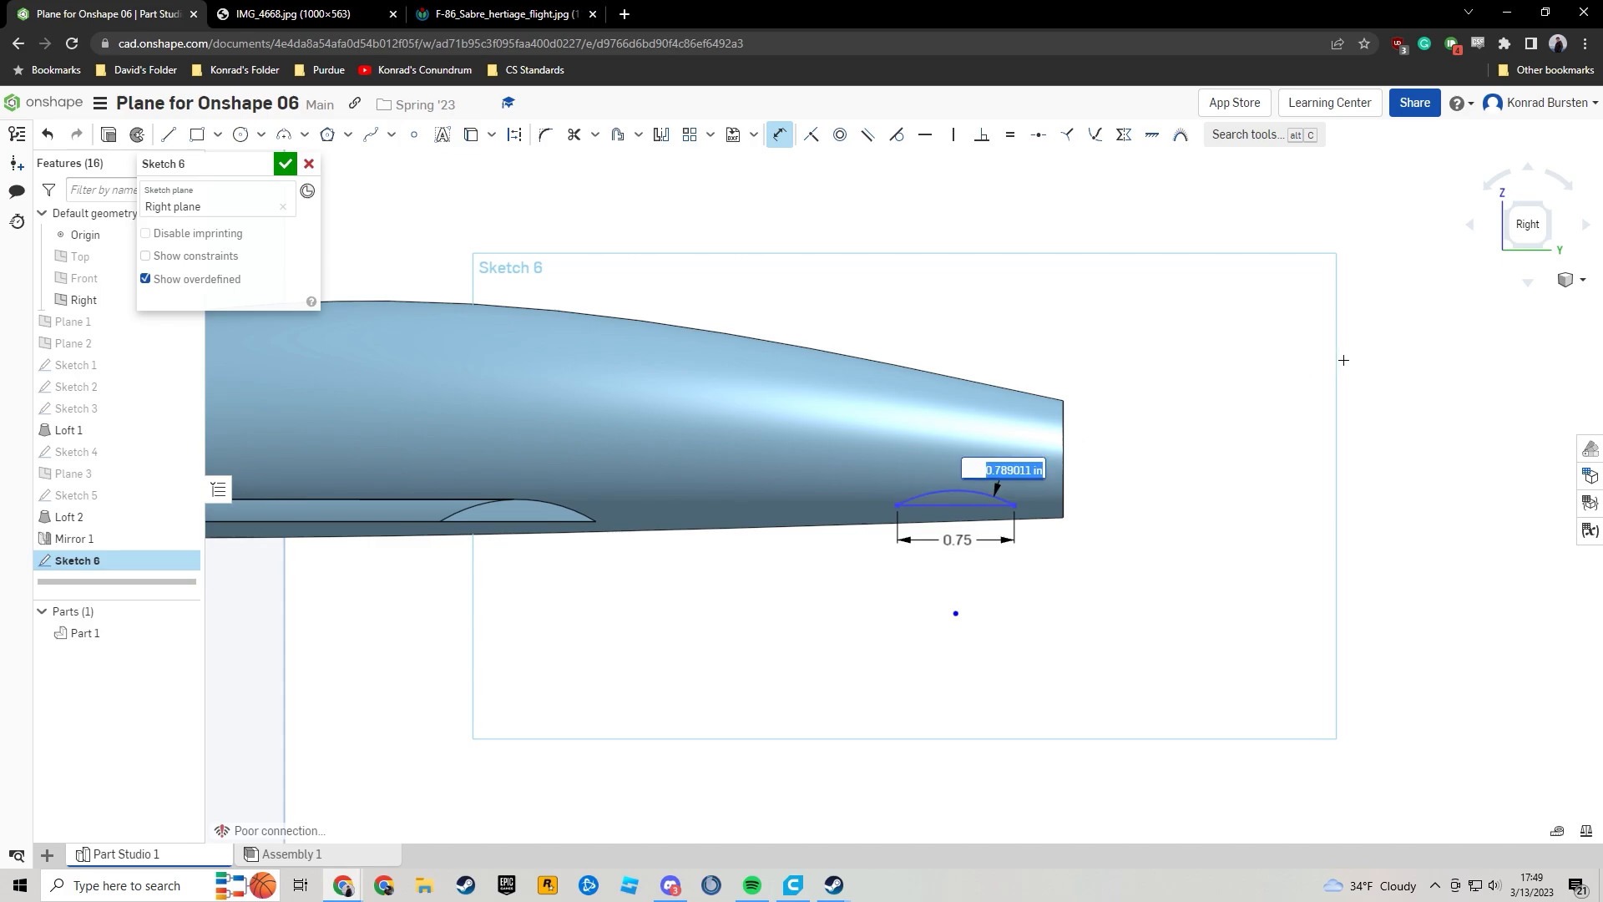
key("BackSpace")
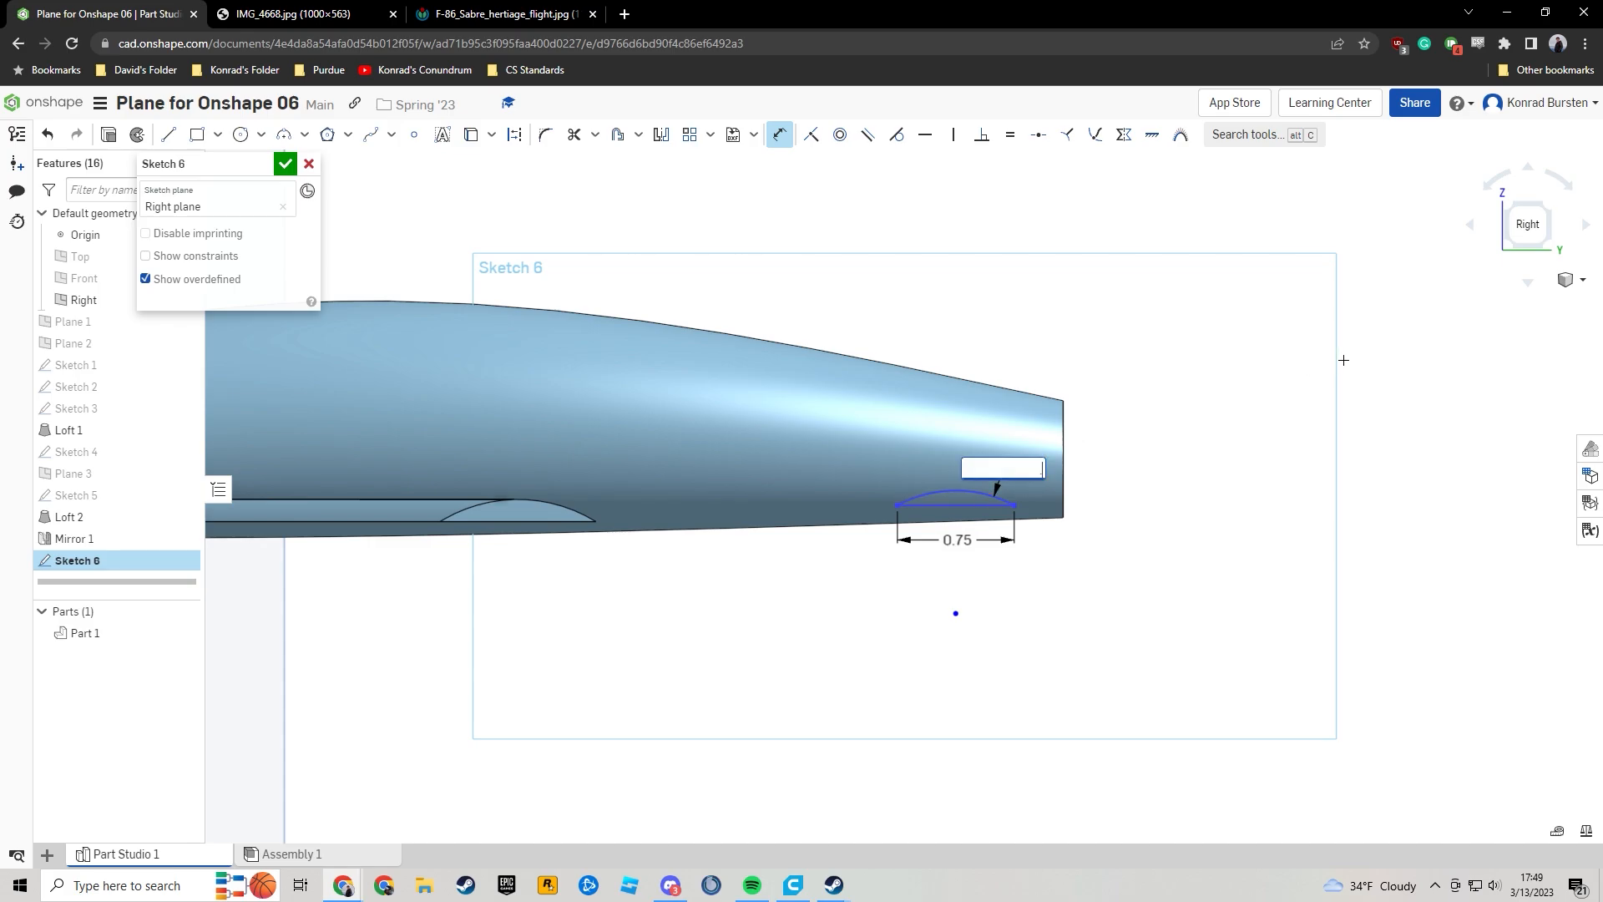
type(".75")
key("Return")
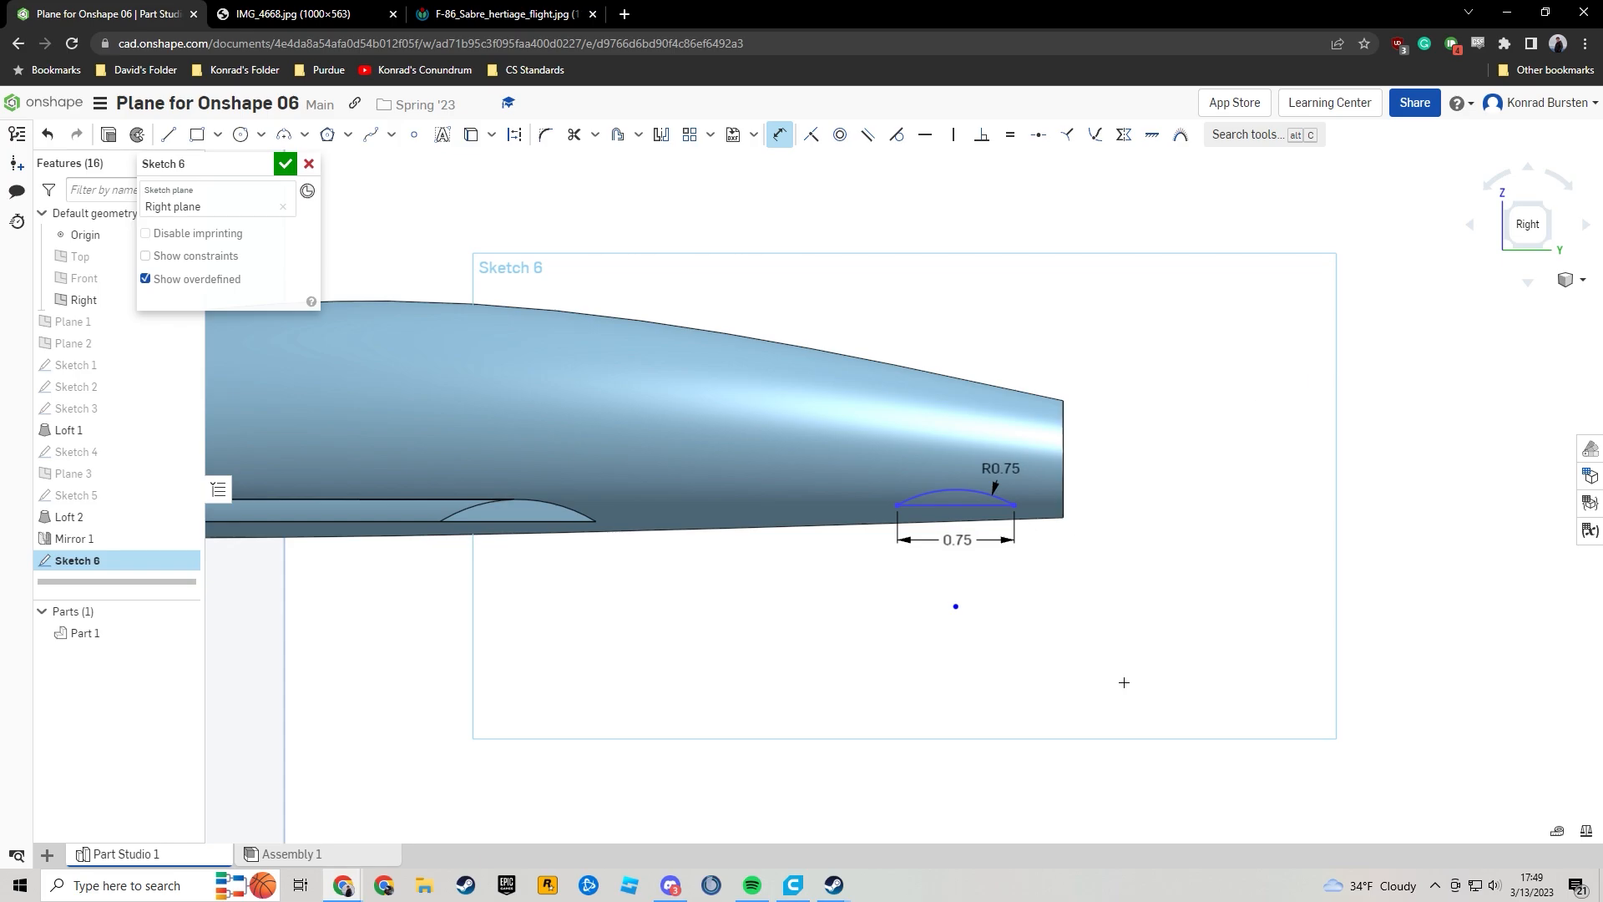
Move the sketch dialog off the feature list and show the Top and Front planes as dimension references.
scroll(964, 561, "down", 2)
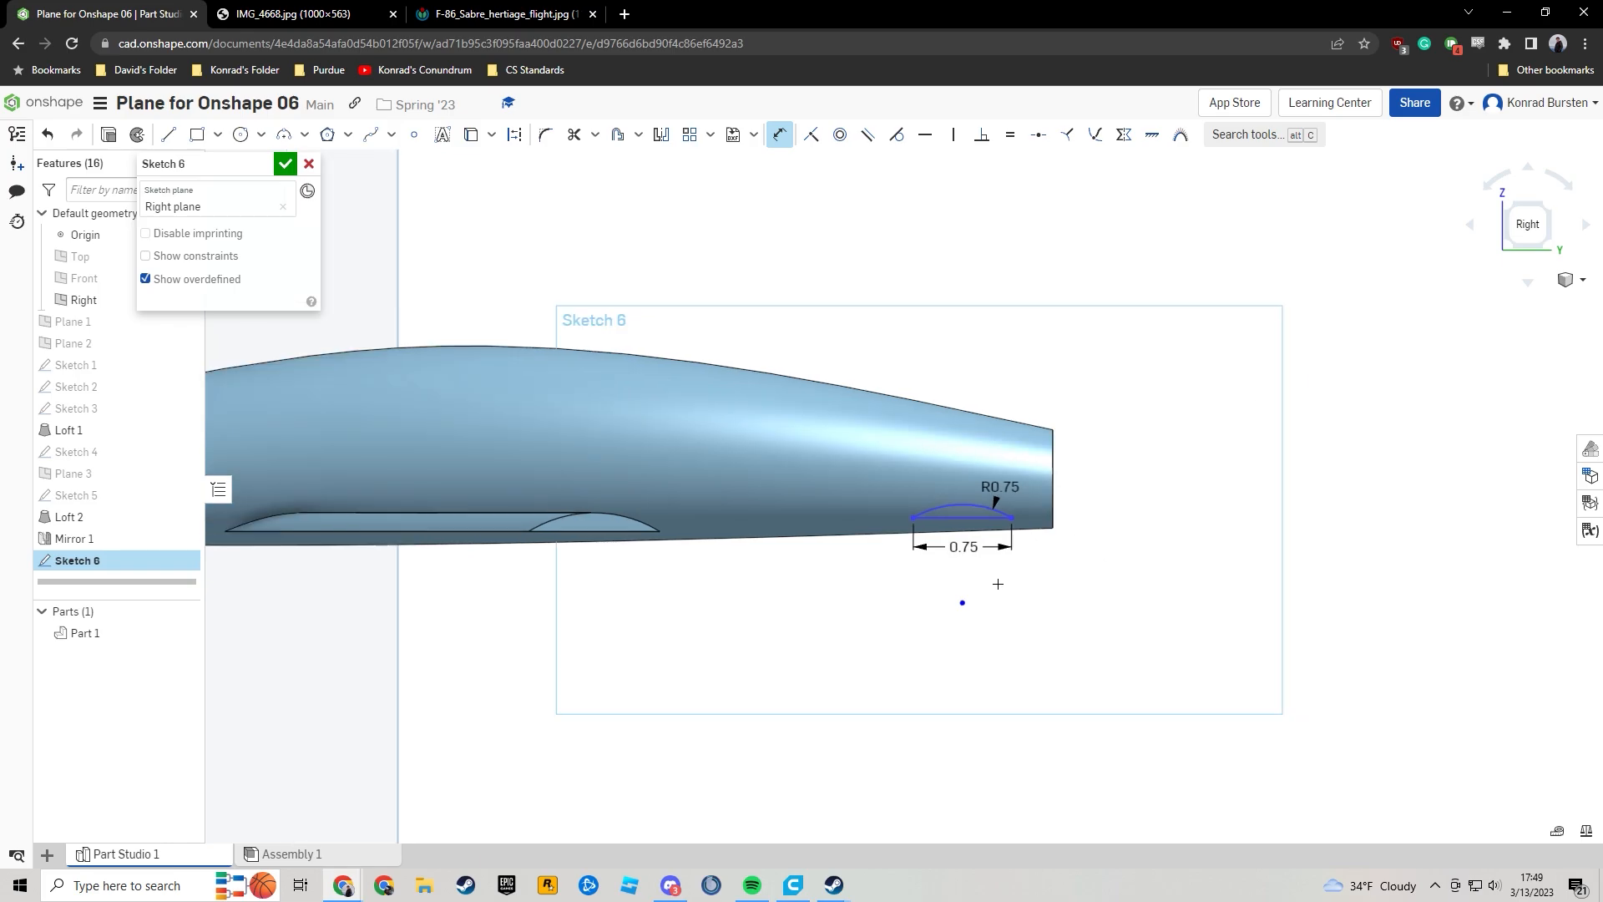
middle_click_drag(964, 561, 1203, 581)
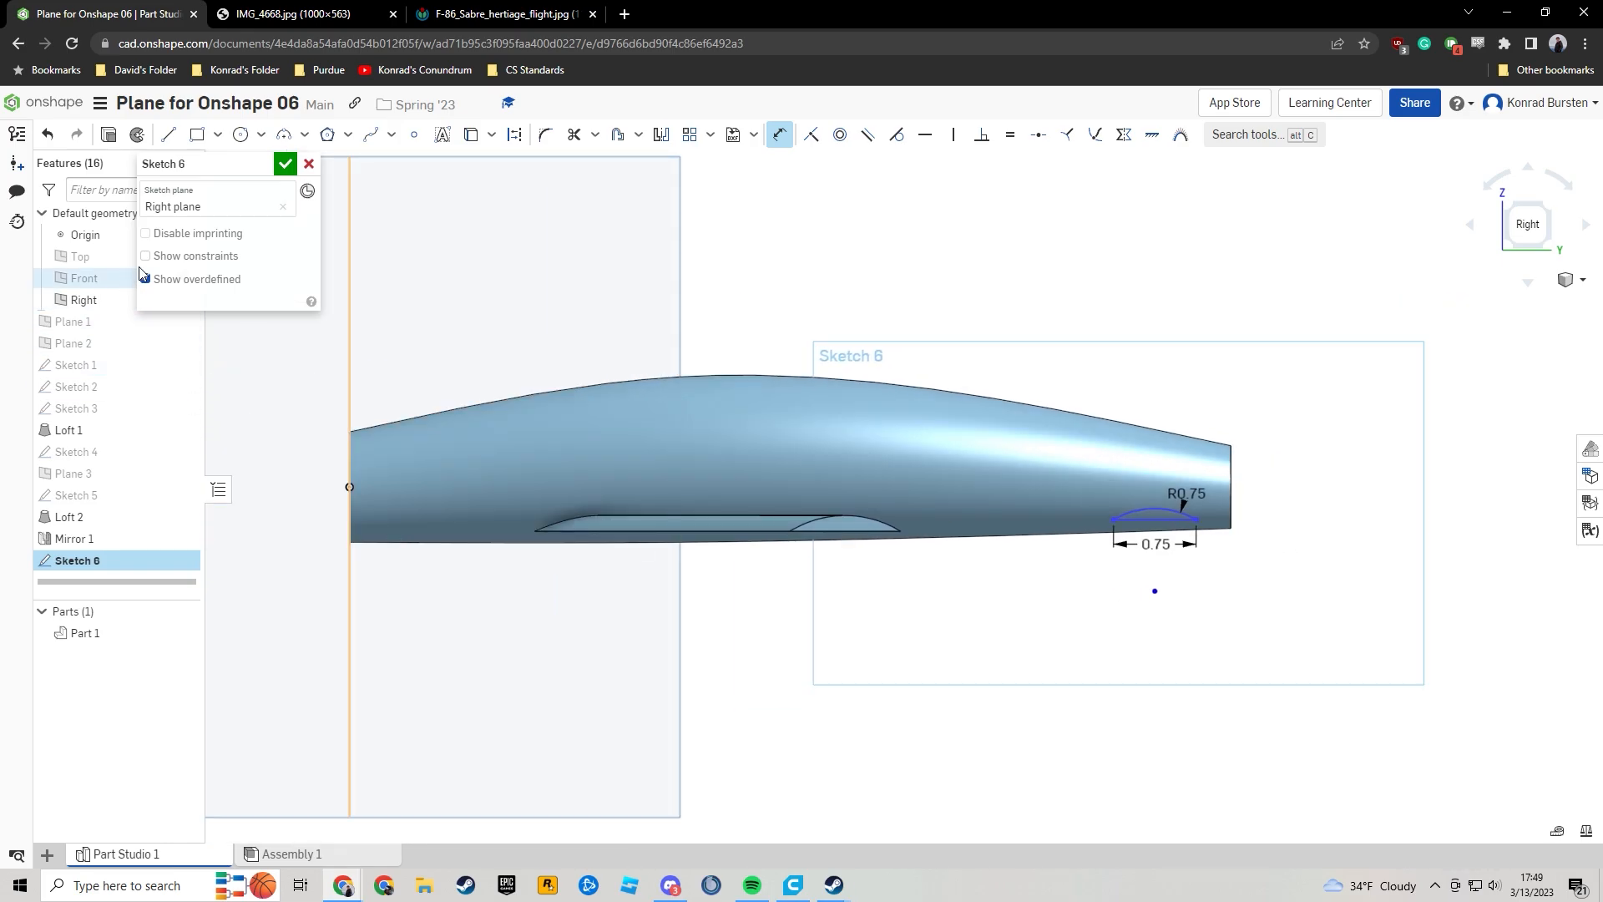
mouse_move(188, 165)
left_mouse_down()
mouse_move(312, 164)
mouse_move(287, 179)
mouse_move(301, 186)
left_mouse_up()
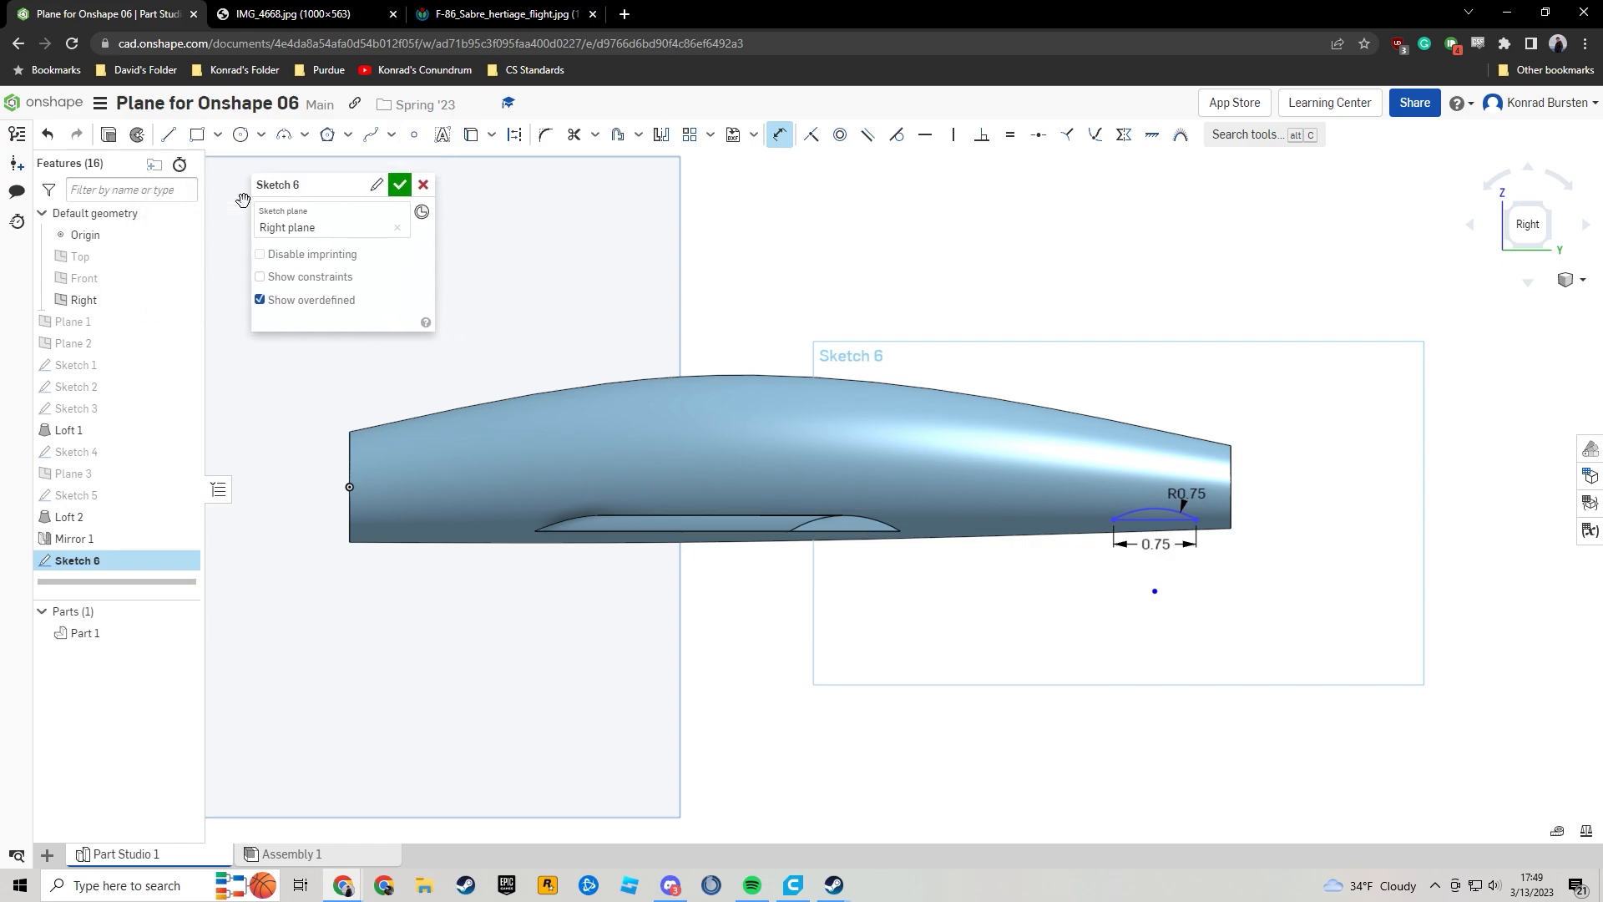
left_click(184, 256)
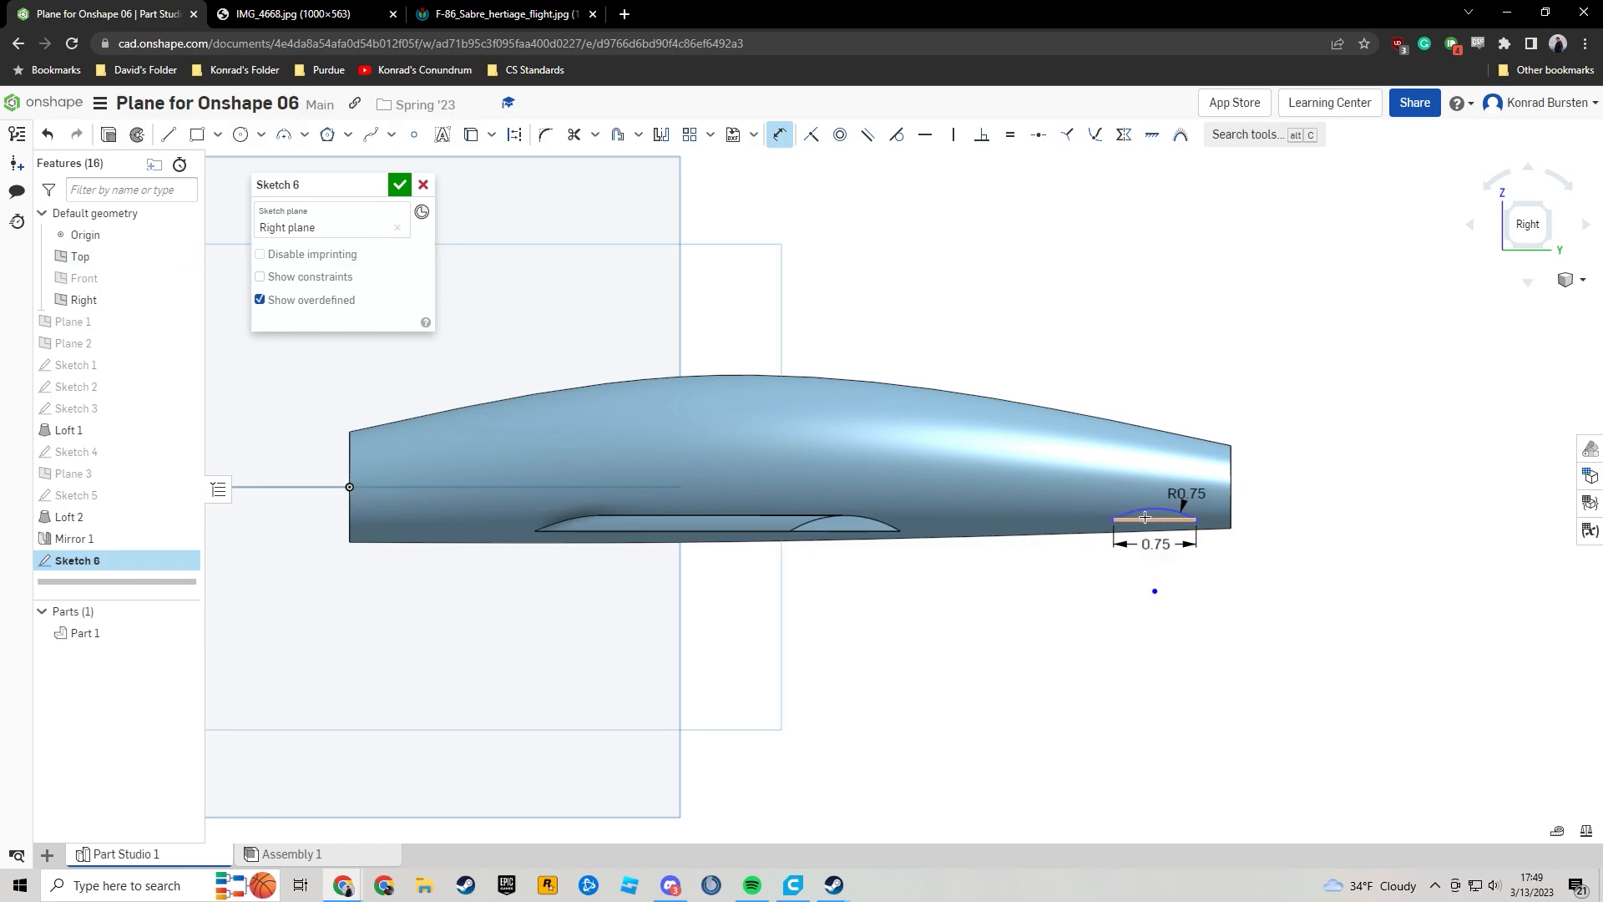
left_click(184, 278)
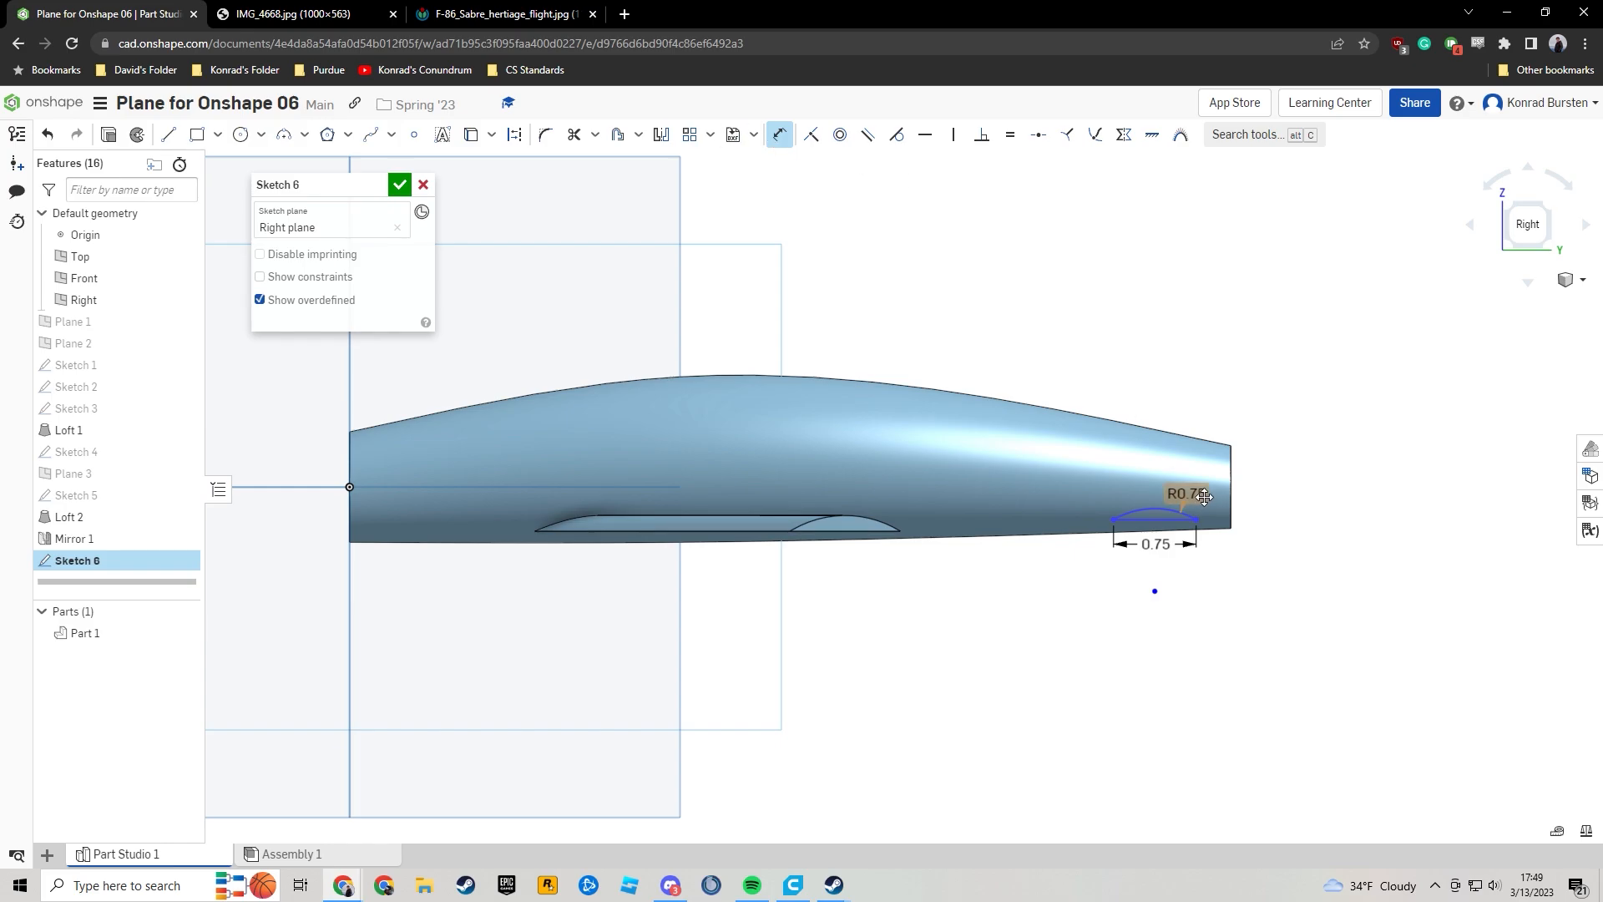
Dimension the horizontal line 0.3 in below the Top plane.
left_click(1154, 520)
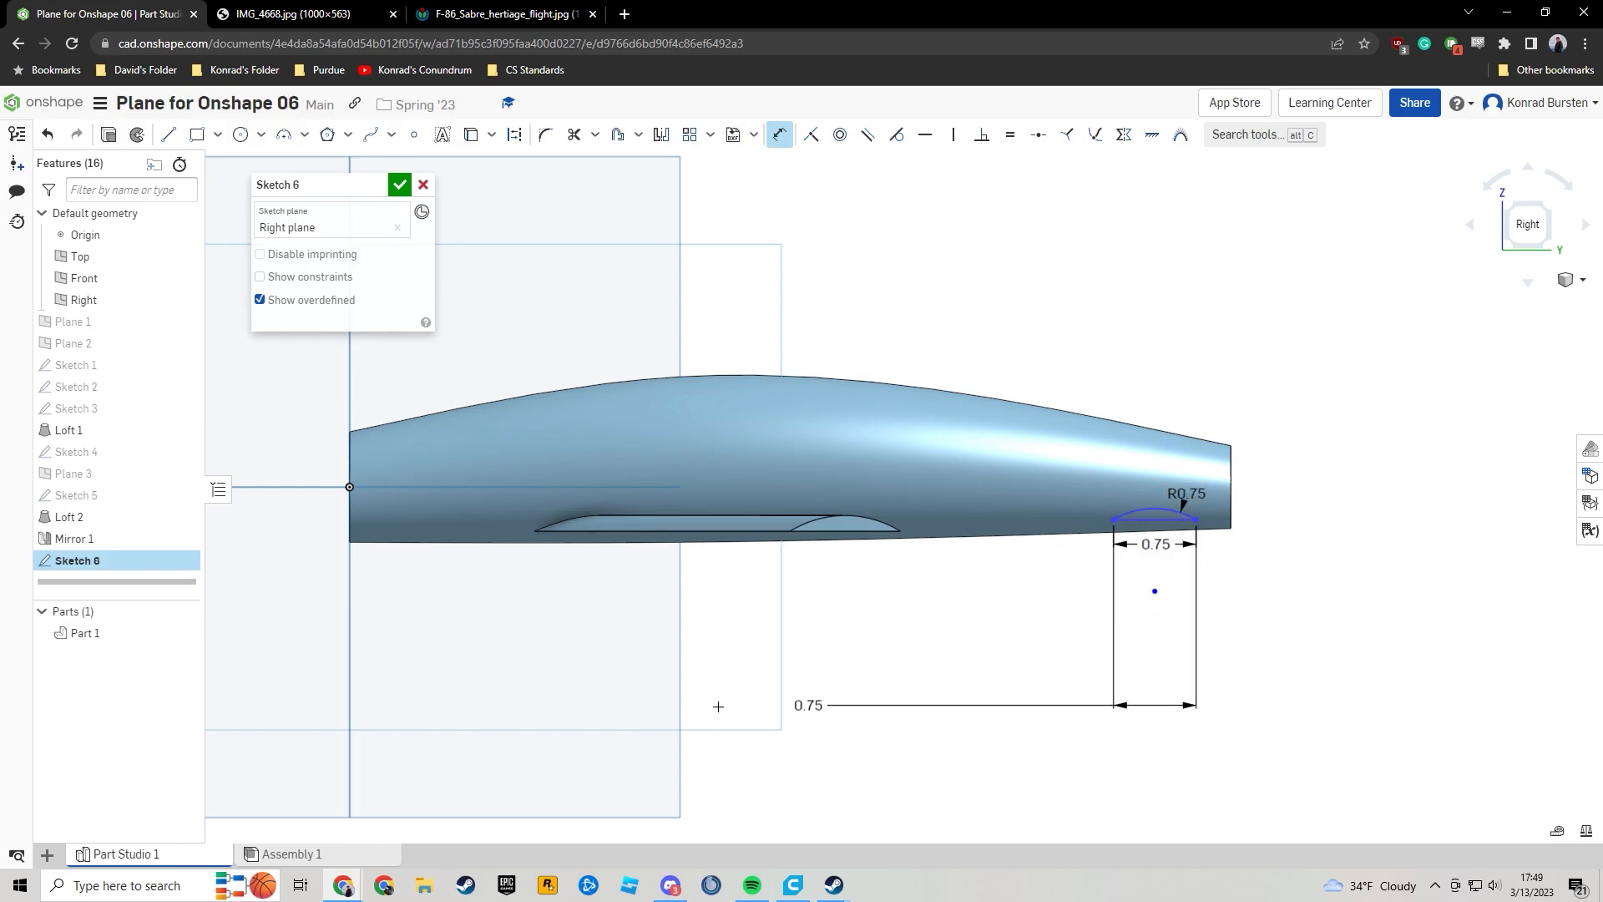
left_click(284, 486)
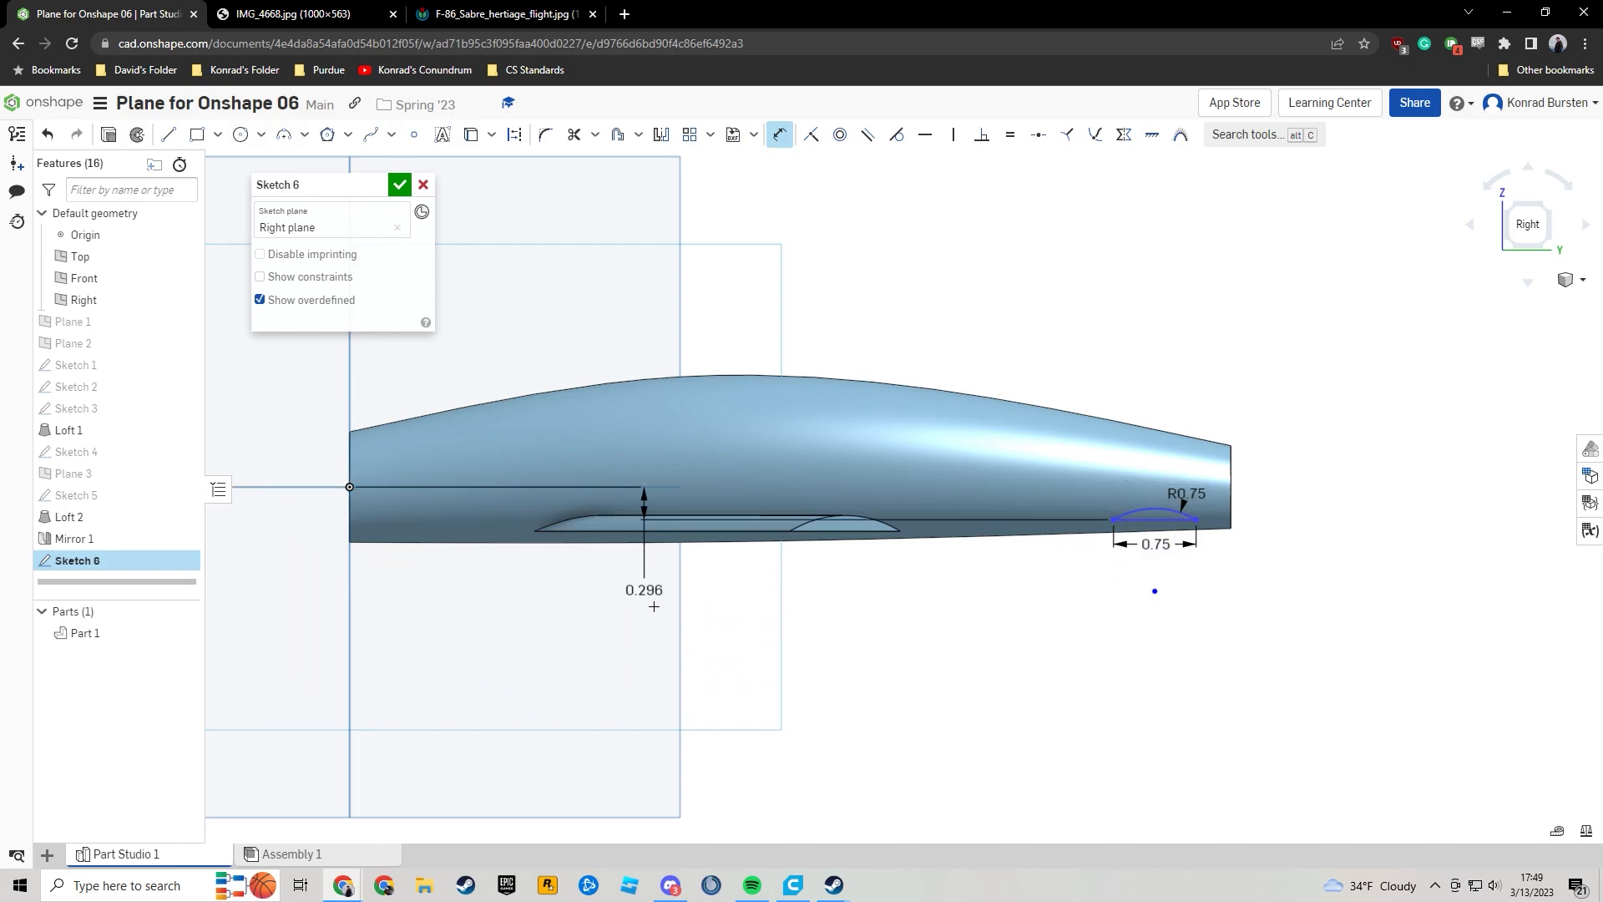
left_click(622, 622)
type("0.3")
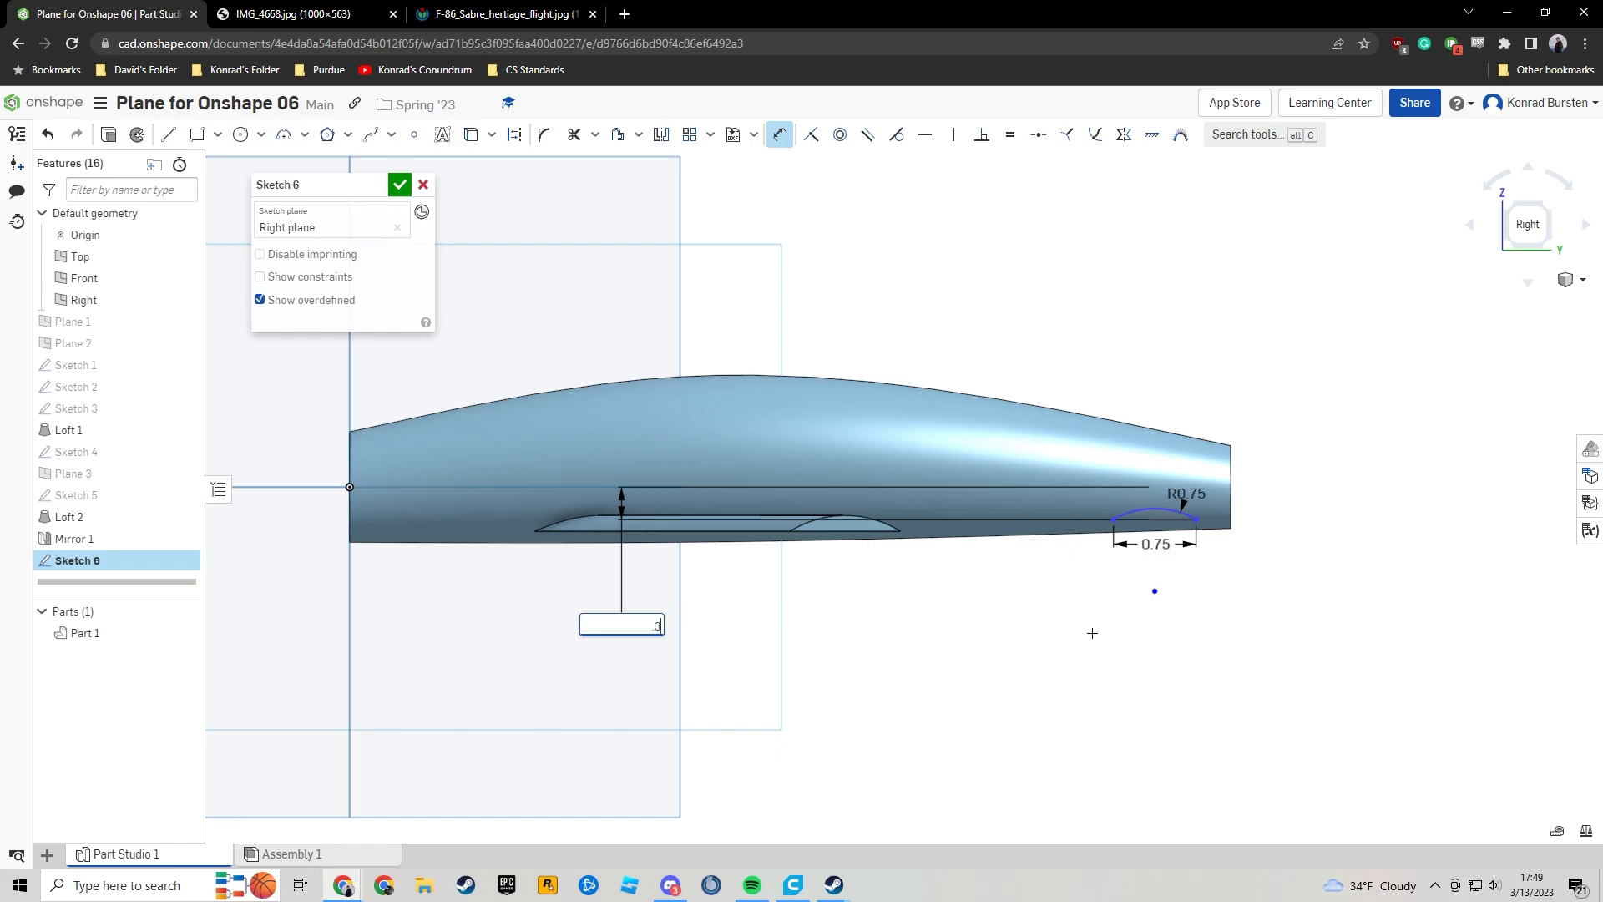
key("Return")
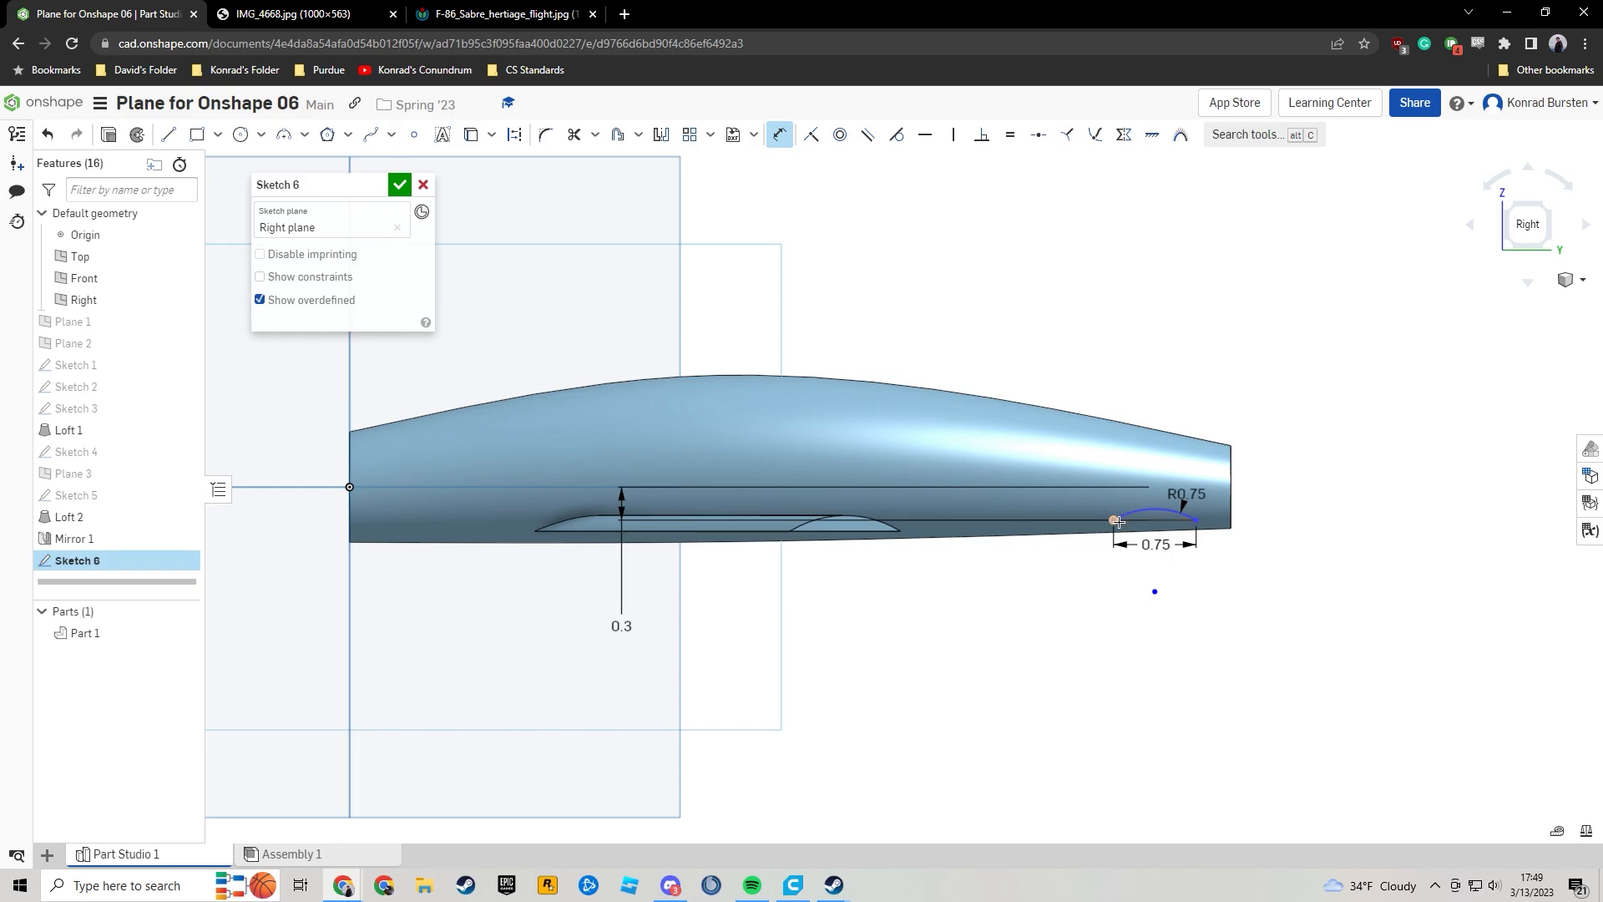
Dimension the profile's forward endpoint 6.5 in from the Front plane and finish the sketch.
left_click(350, 657)
left_click(1078, 659)
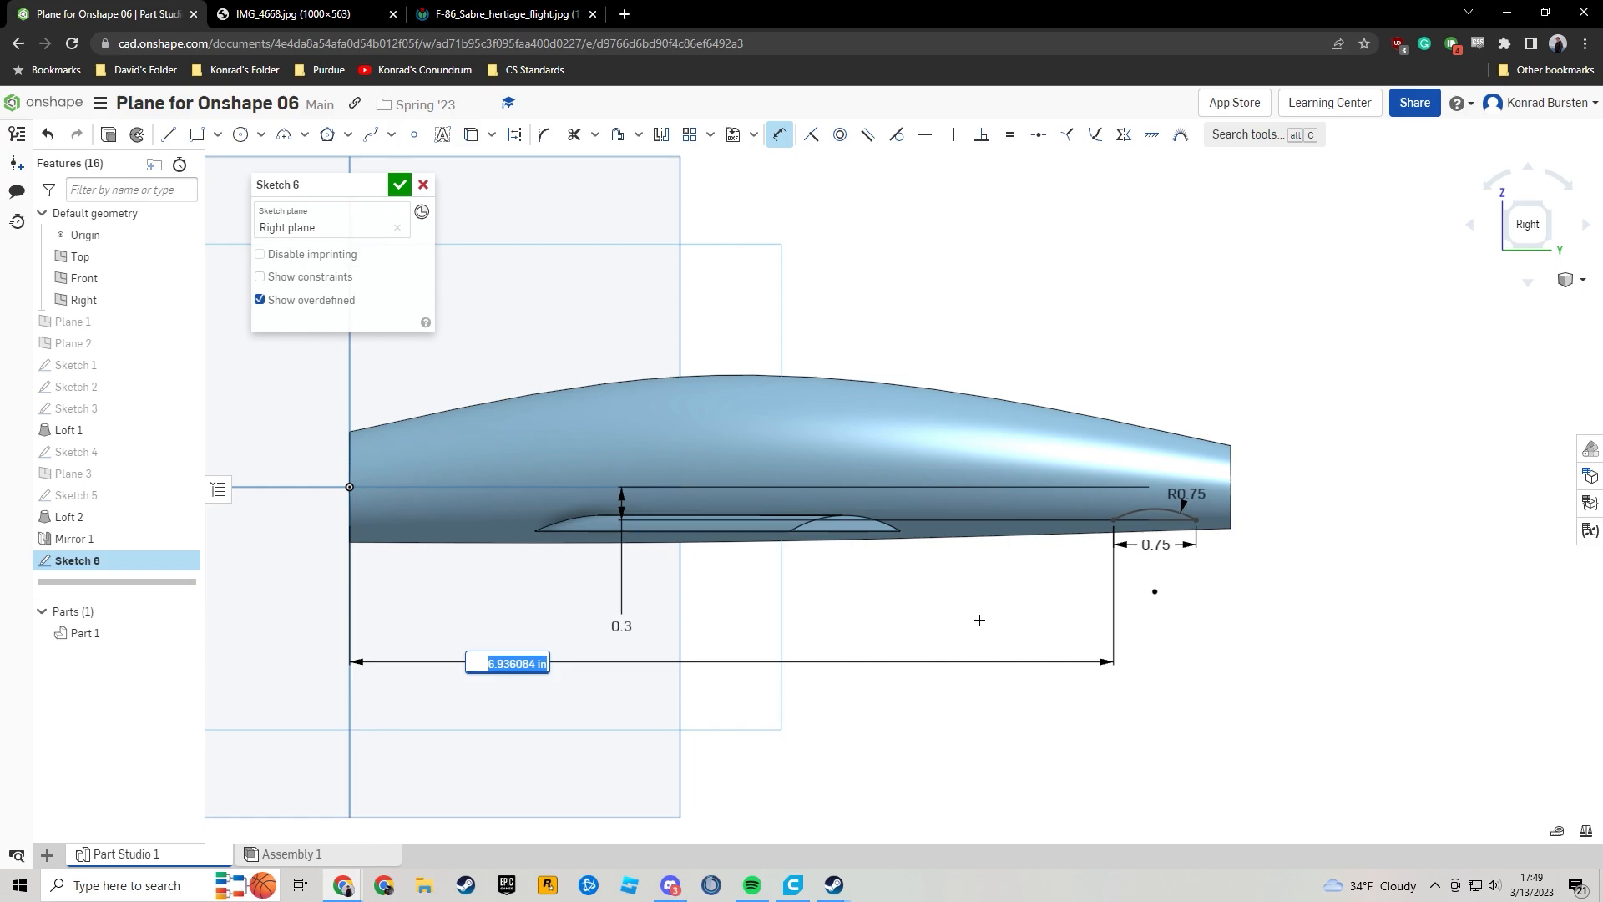
type("6.5")
key("Return")
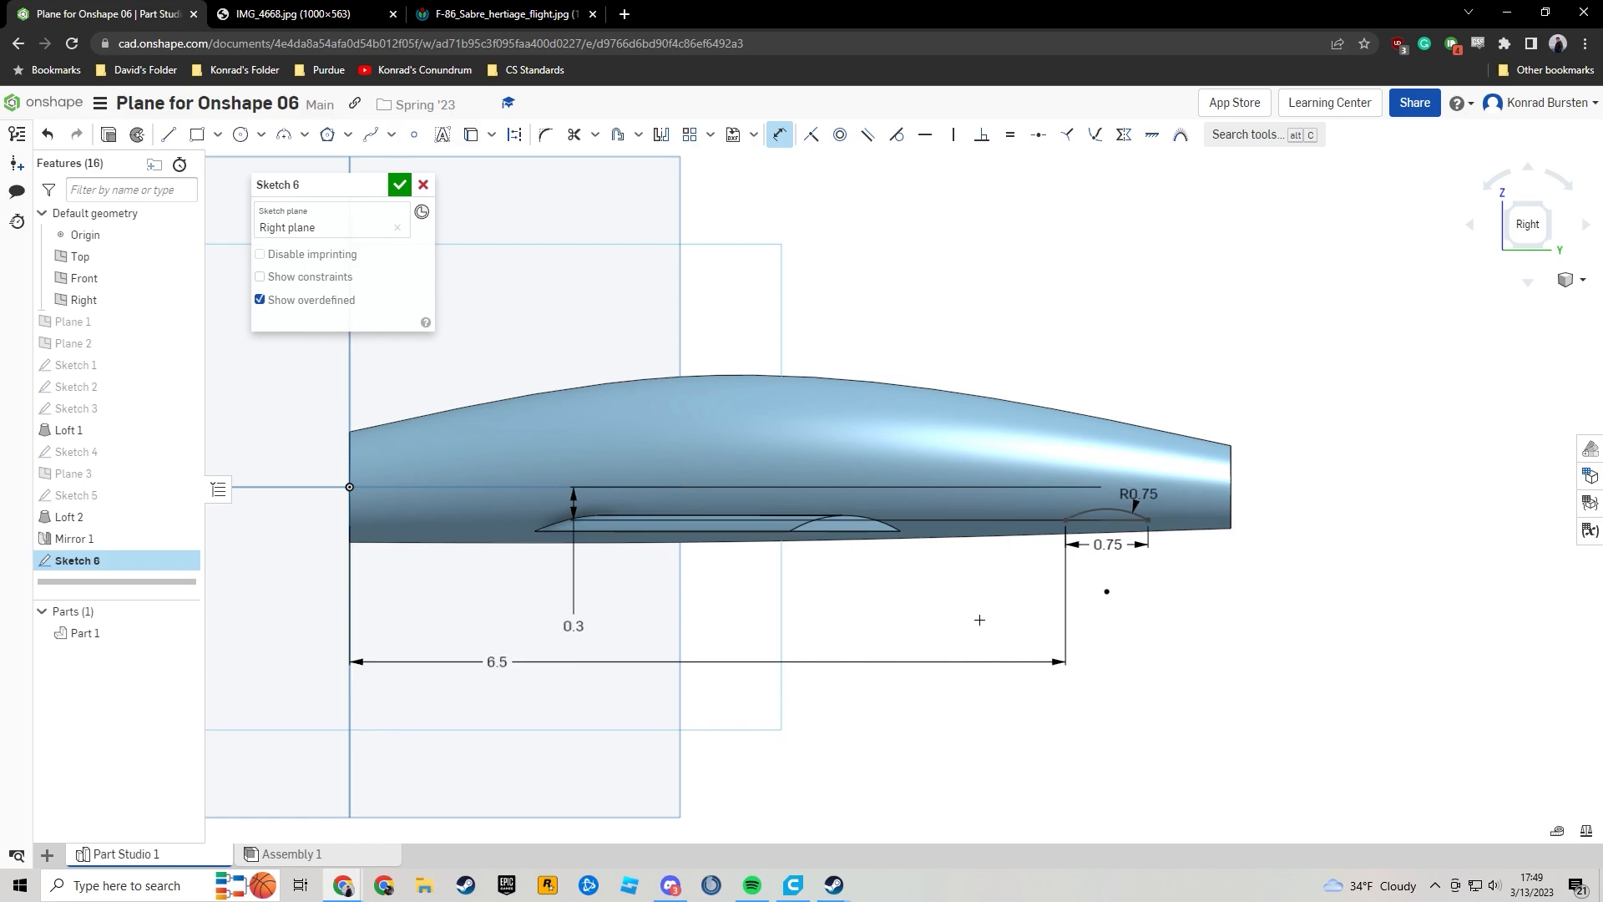
left_click(400, 185)
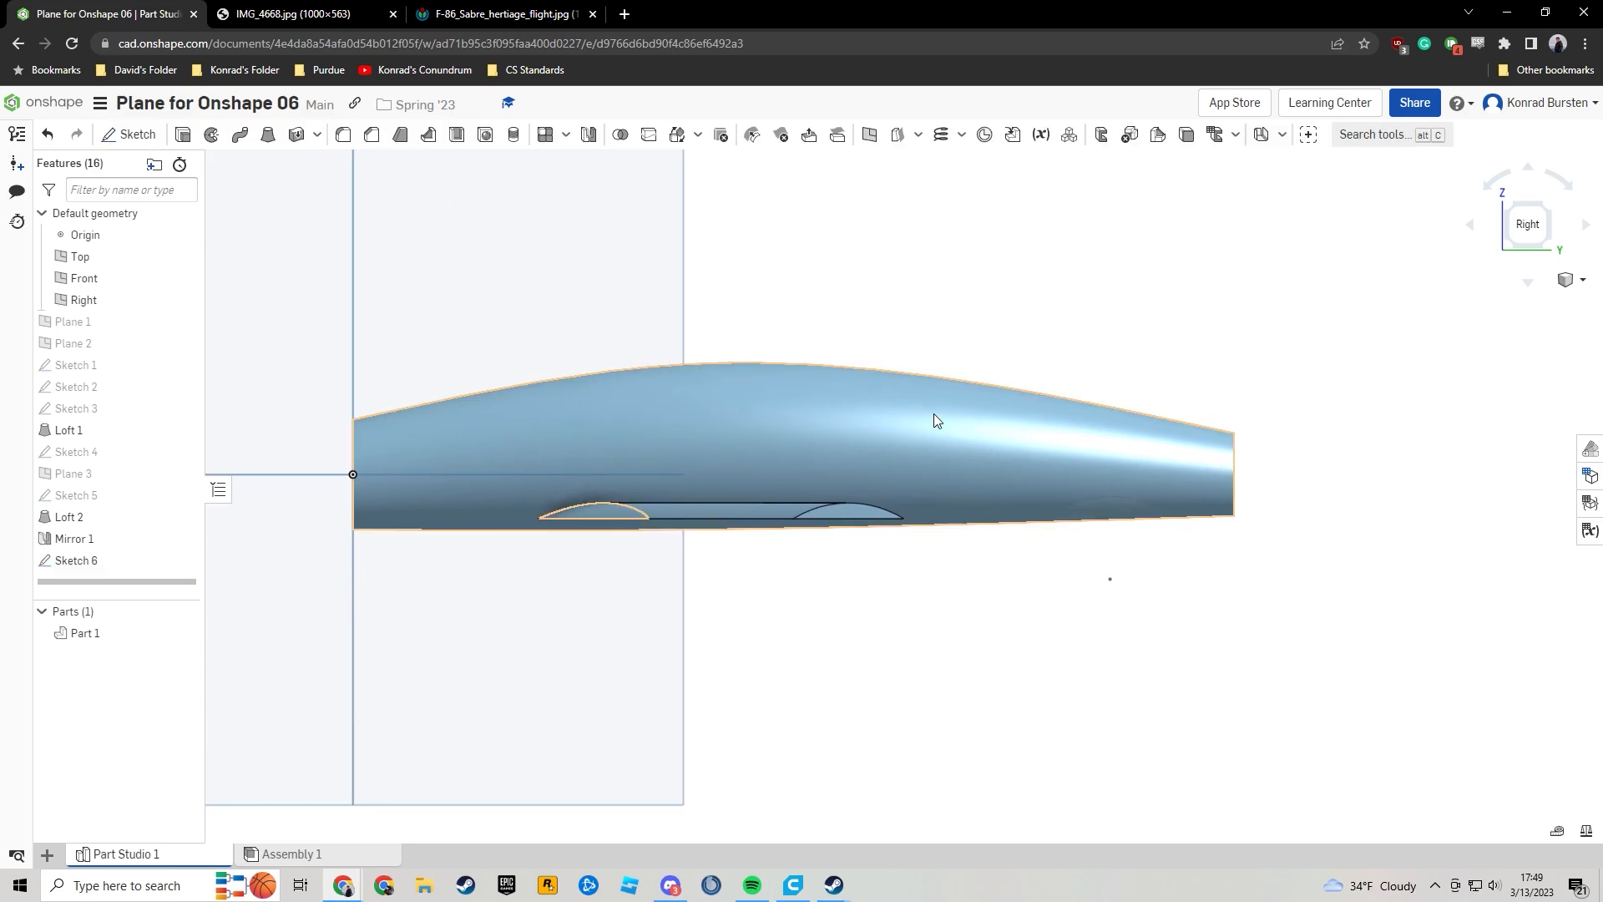
View the model with all planes toggled off and on, ending with only the Top, Front and Right planes shown.
key("shift+7")
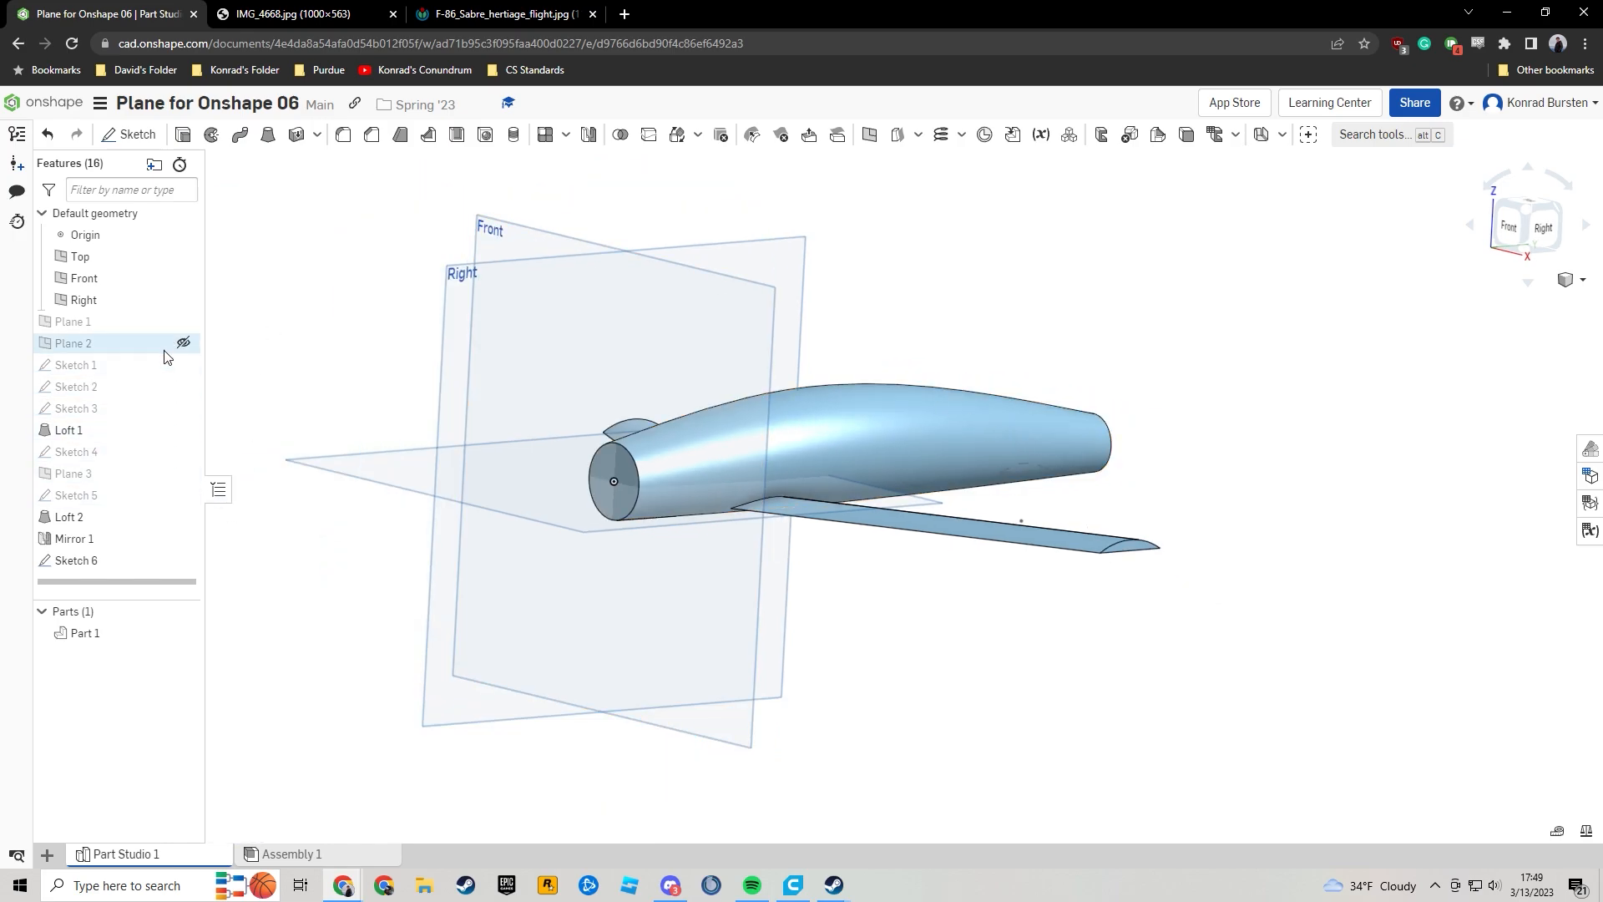
key("p")
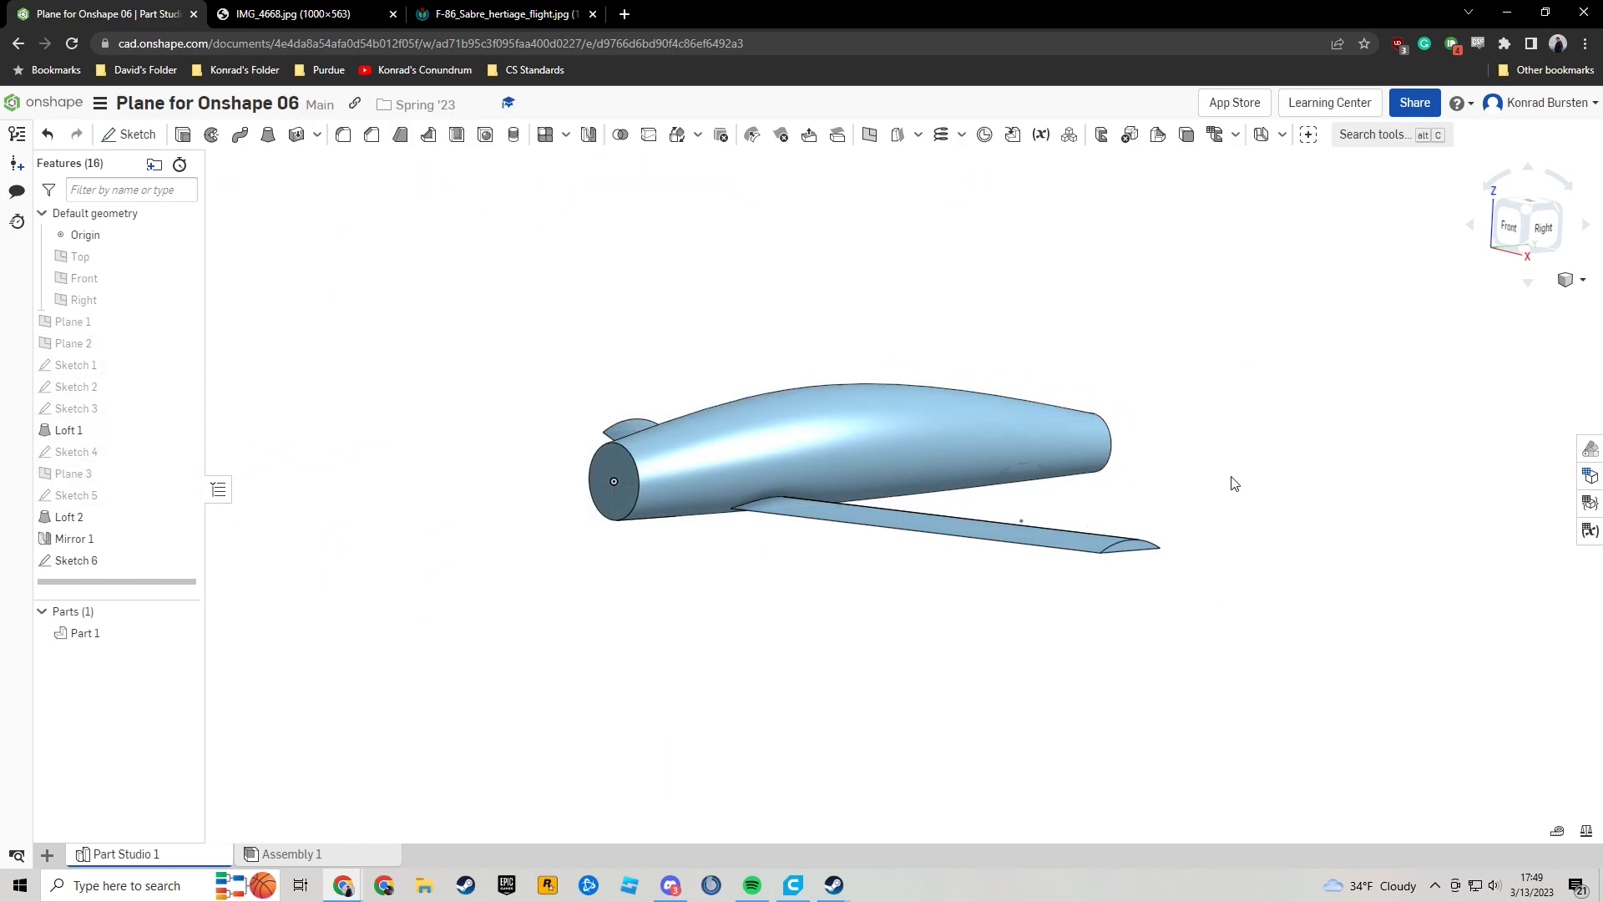
key("p")
right_click_drag(1234, 484, 1123, 403)
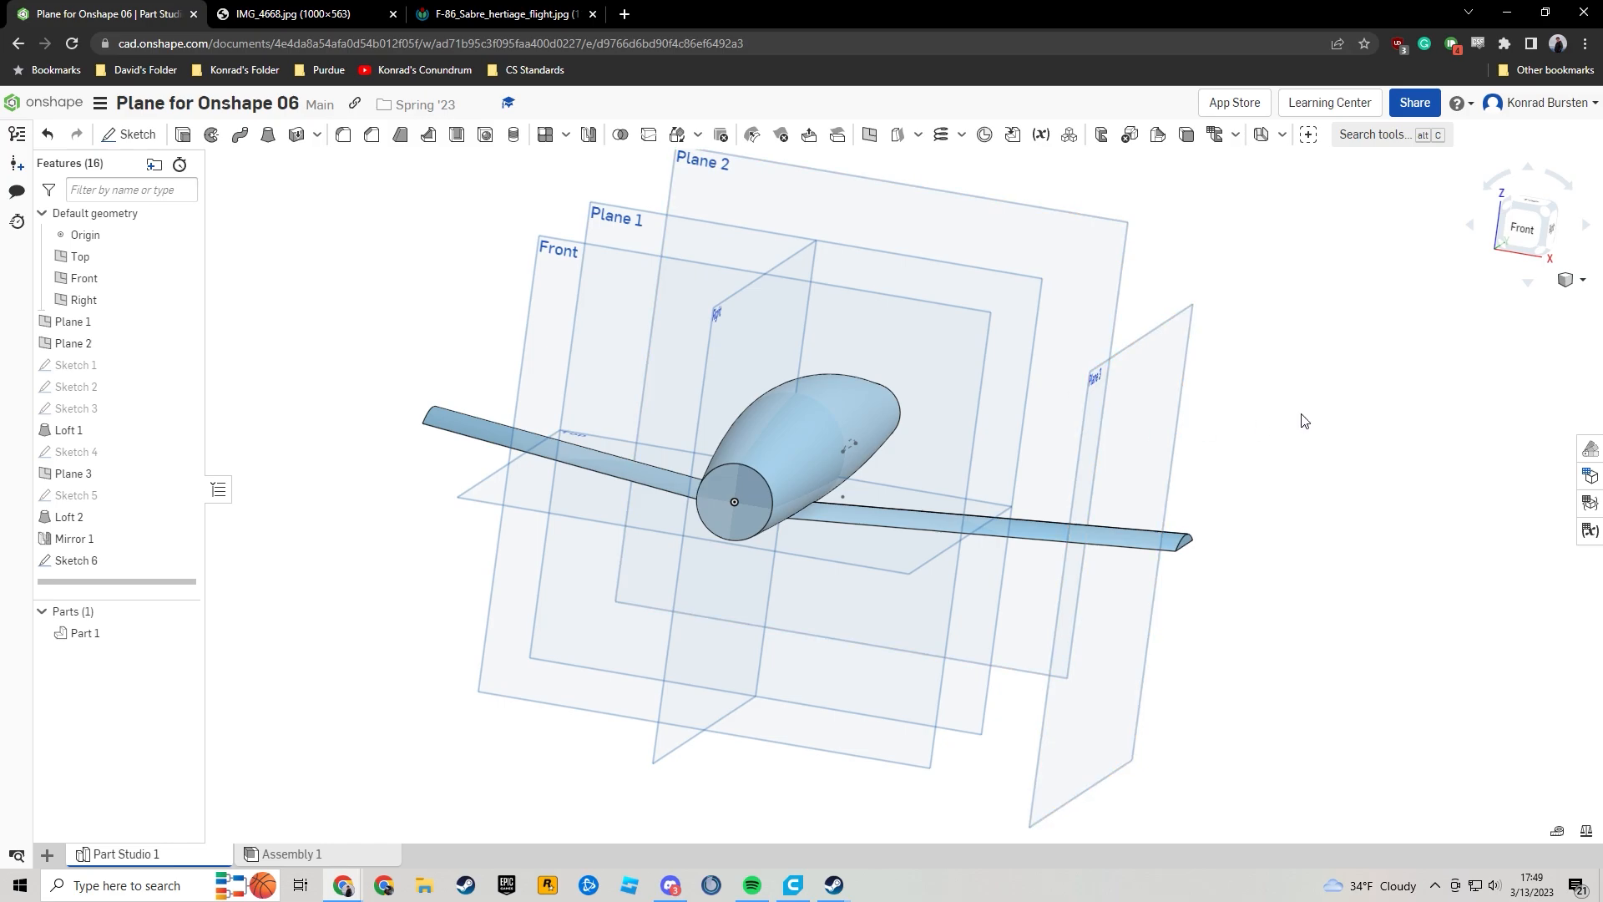
right_click_drag(1035, 372, 962, 376)
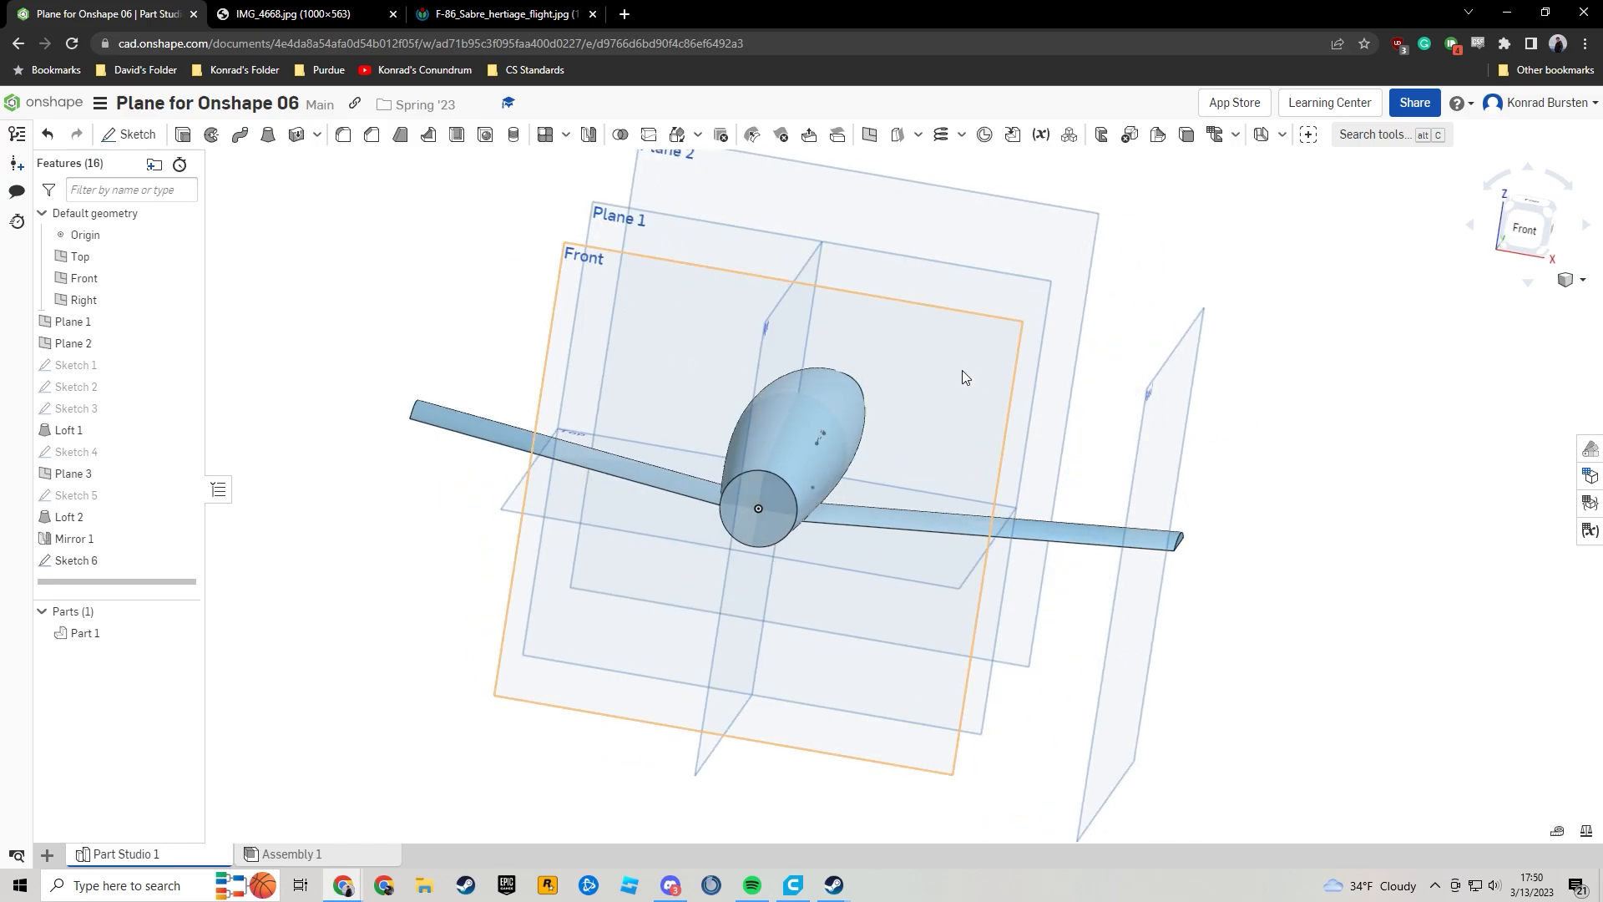
right_click_drag(885, 429, 1130, 415)
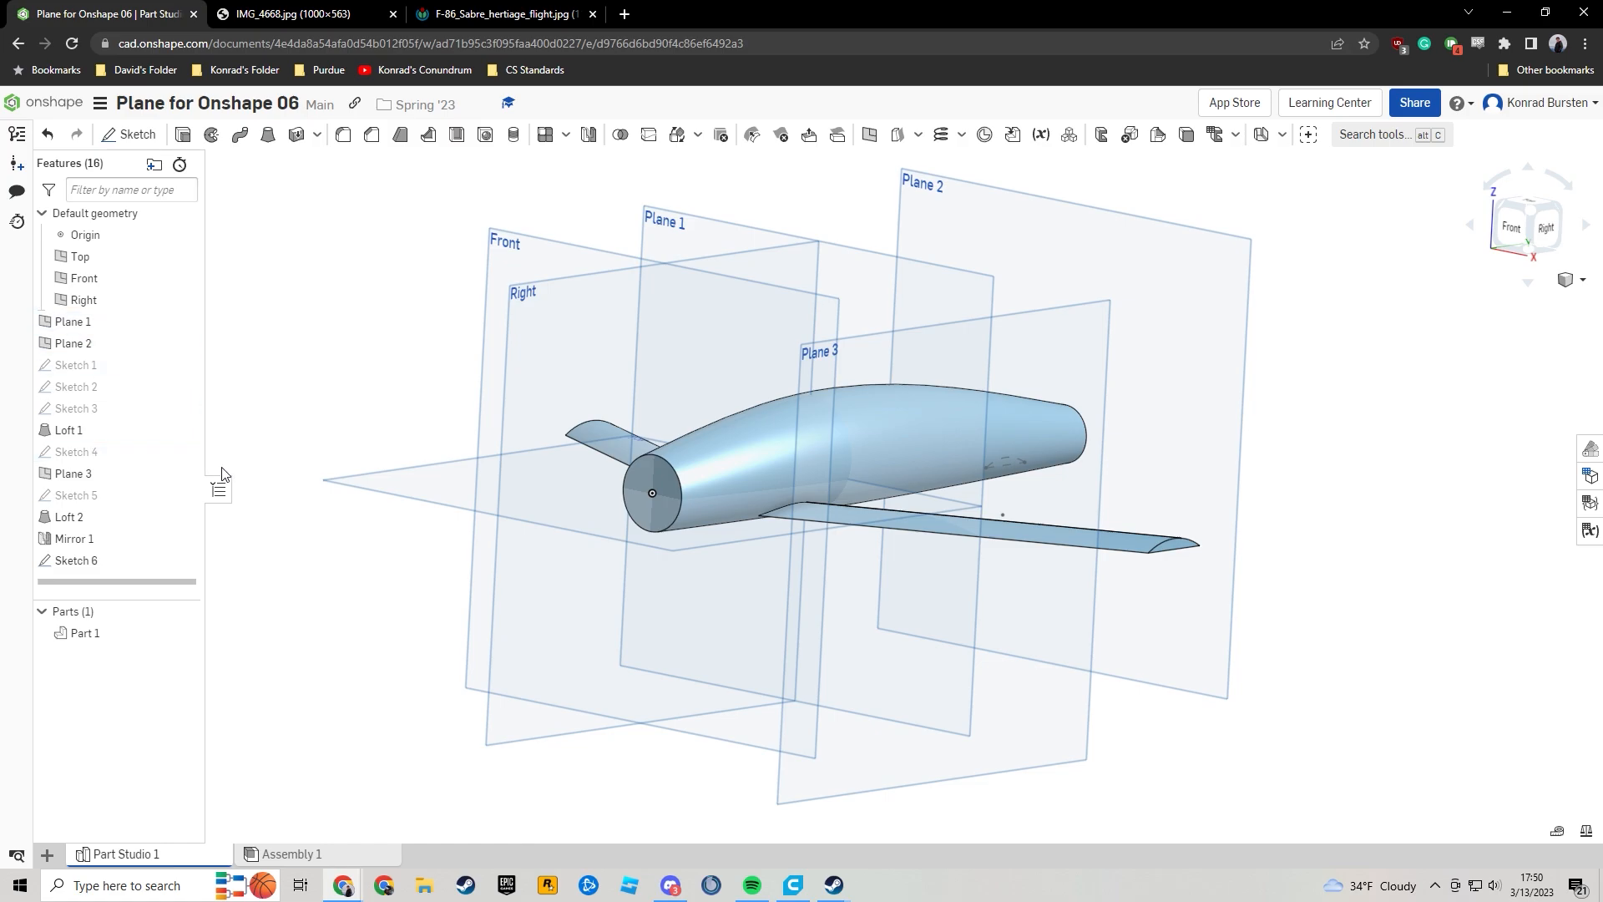
key("p")
left_click(183, 257)
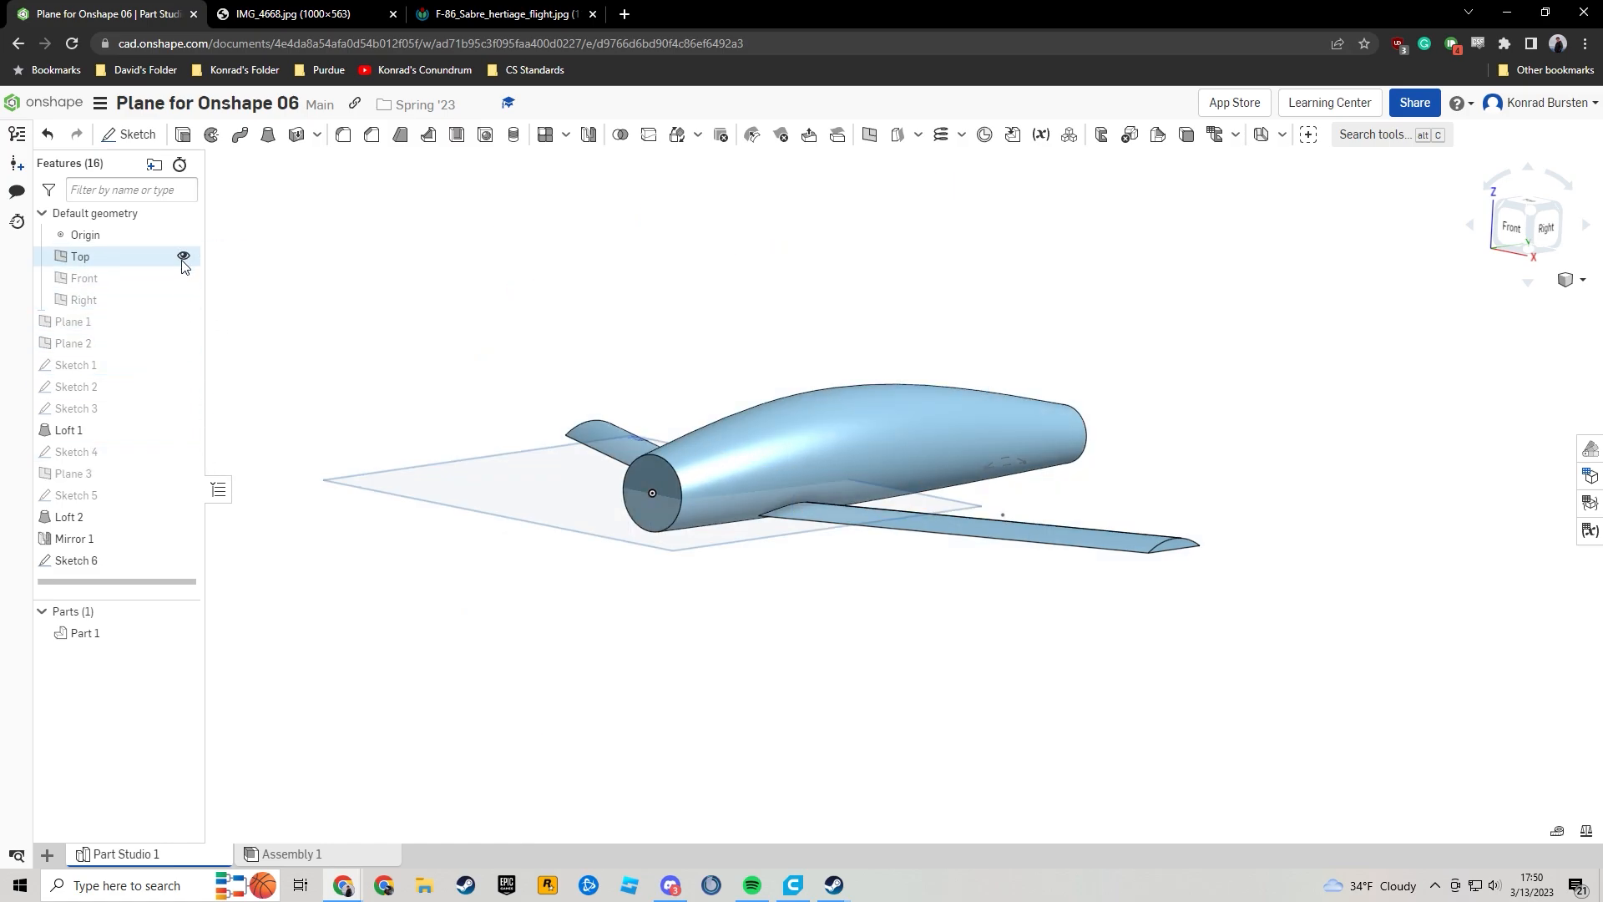
left_click(183, 278)
left_click(183, 300)
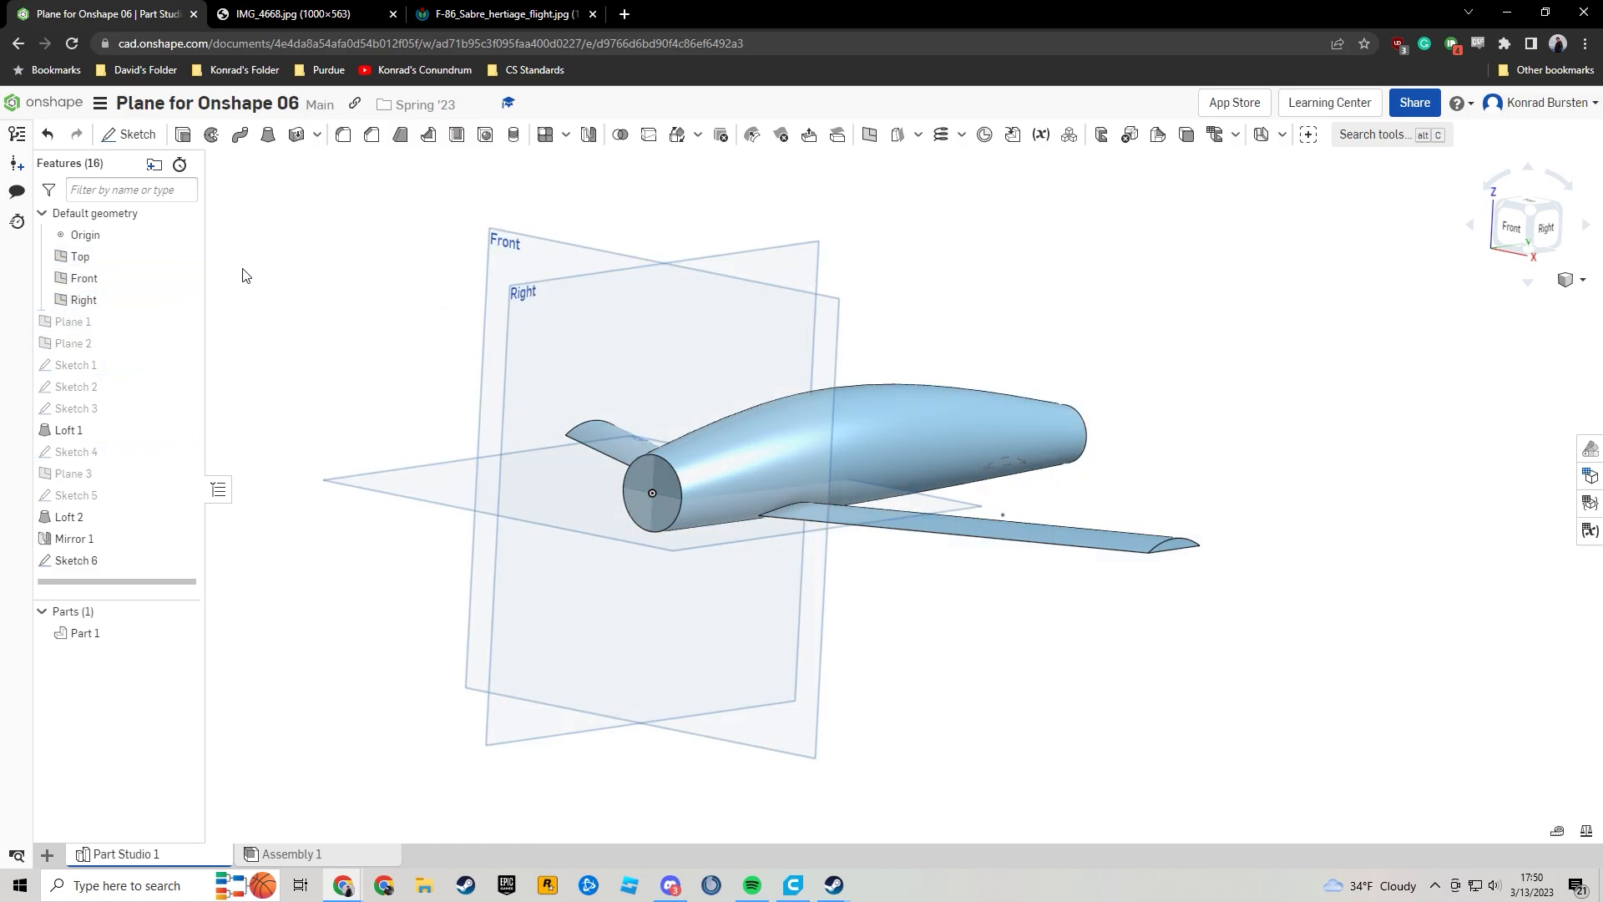
Create a plane offset 2 in from the Right plane, on the side of the existing wing-tip plane.
left_click(121, 301)
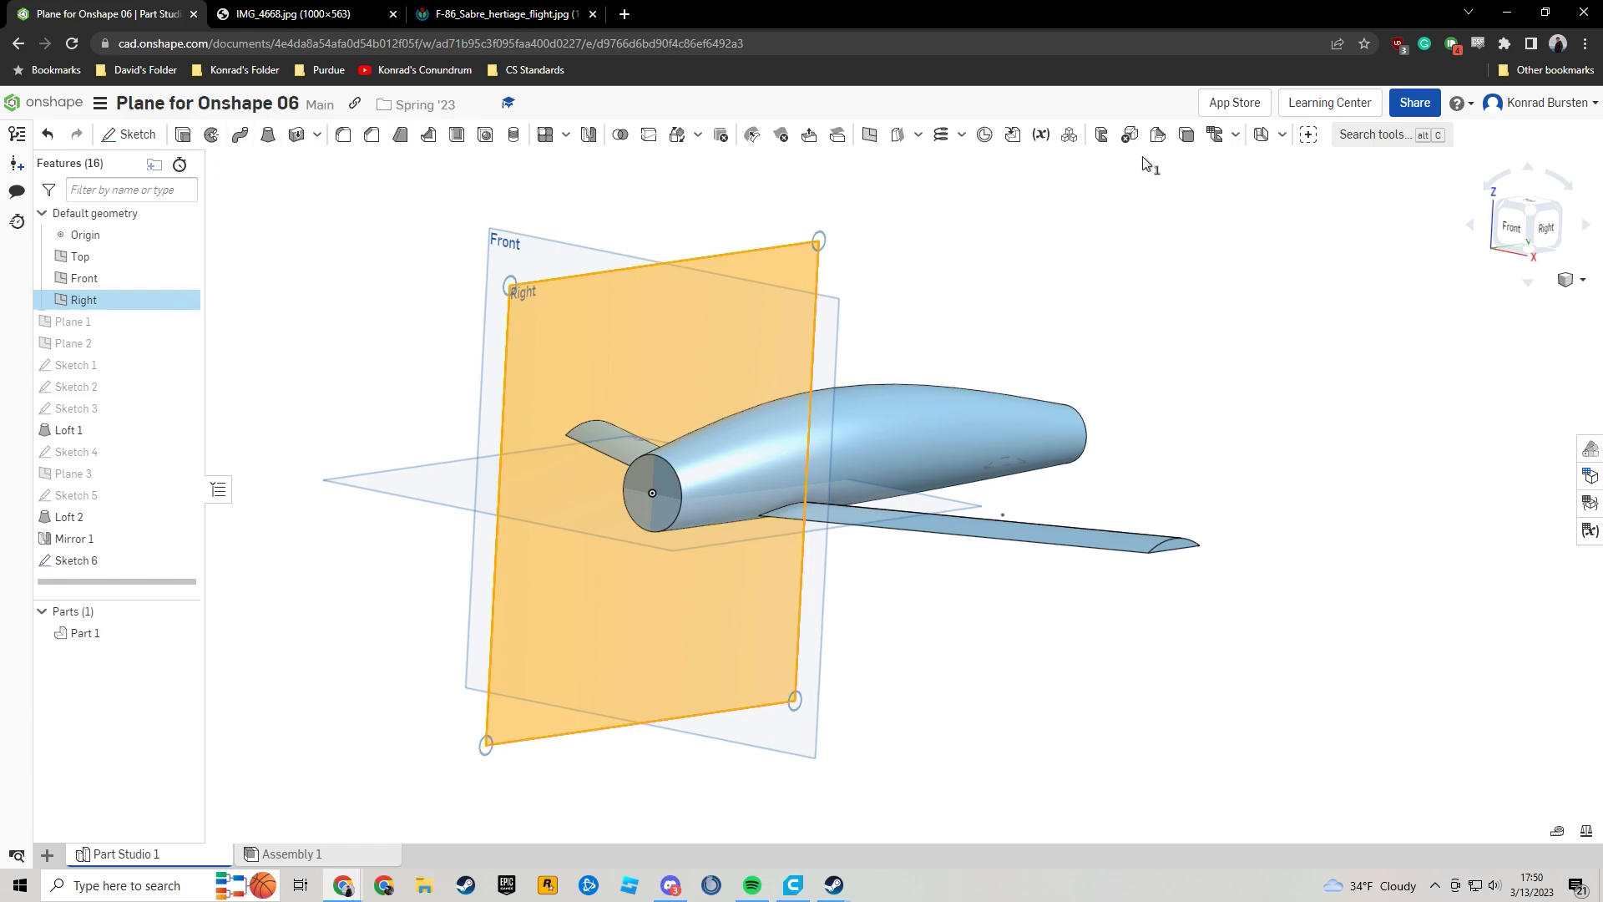
left_click(871, 148)
right_click_drag(1047, 312, 553, 313)
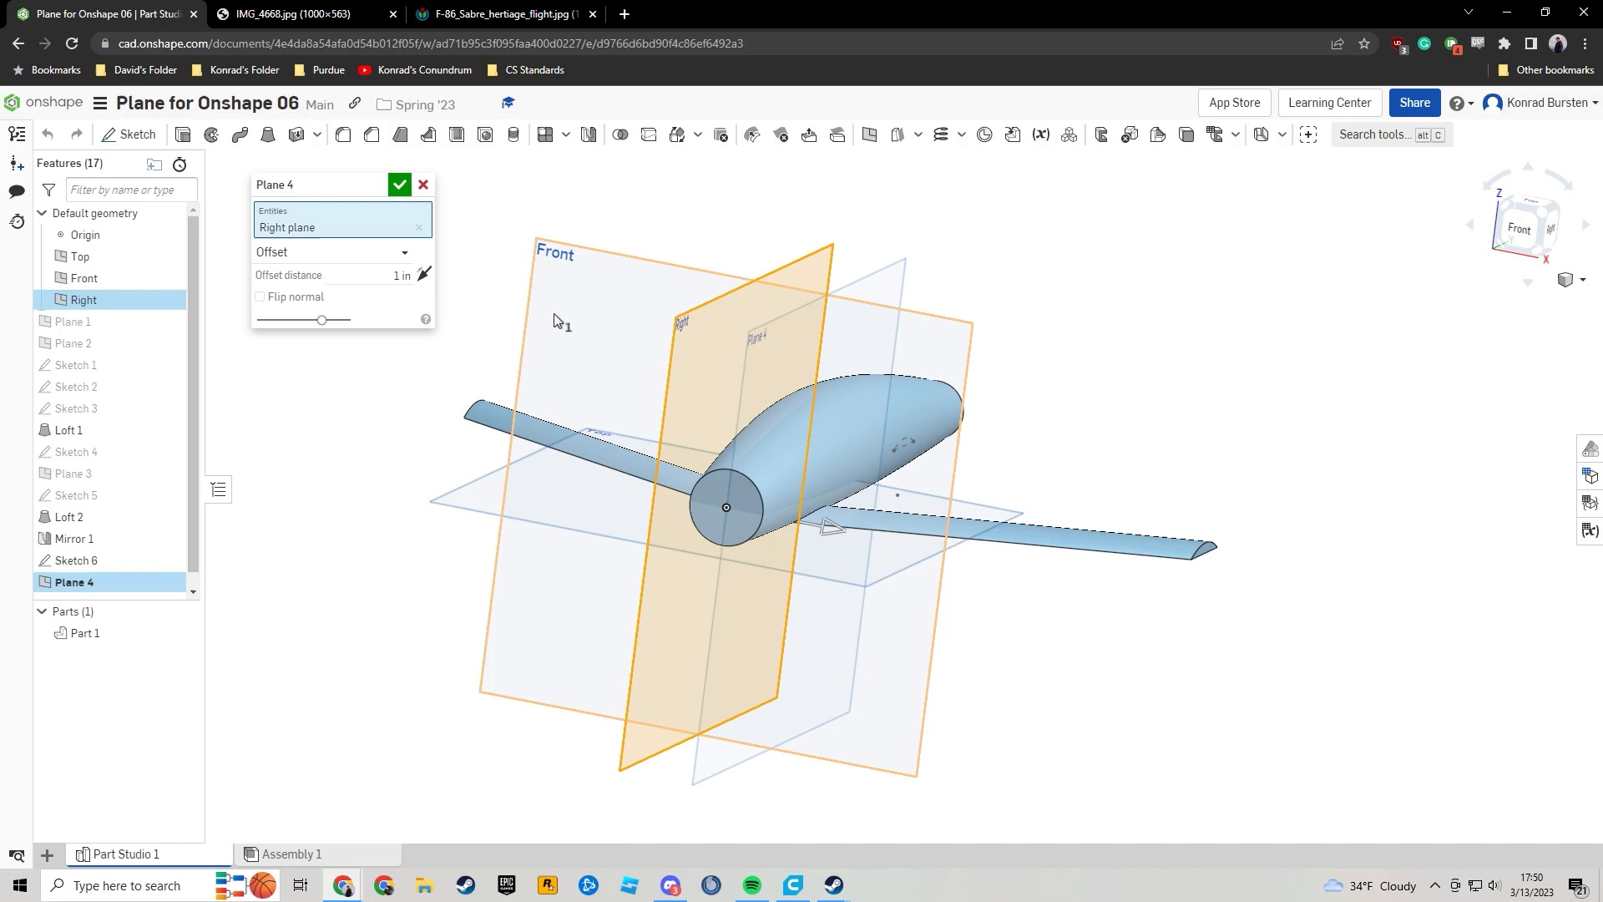
left_click(395, 275)
type("2")
key("Return")
right_click_drag(985, 326, 960, 303)
key("Return")
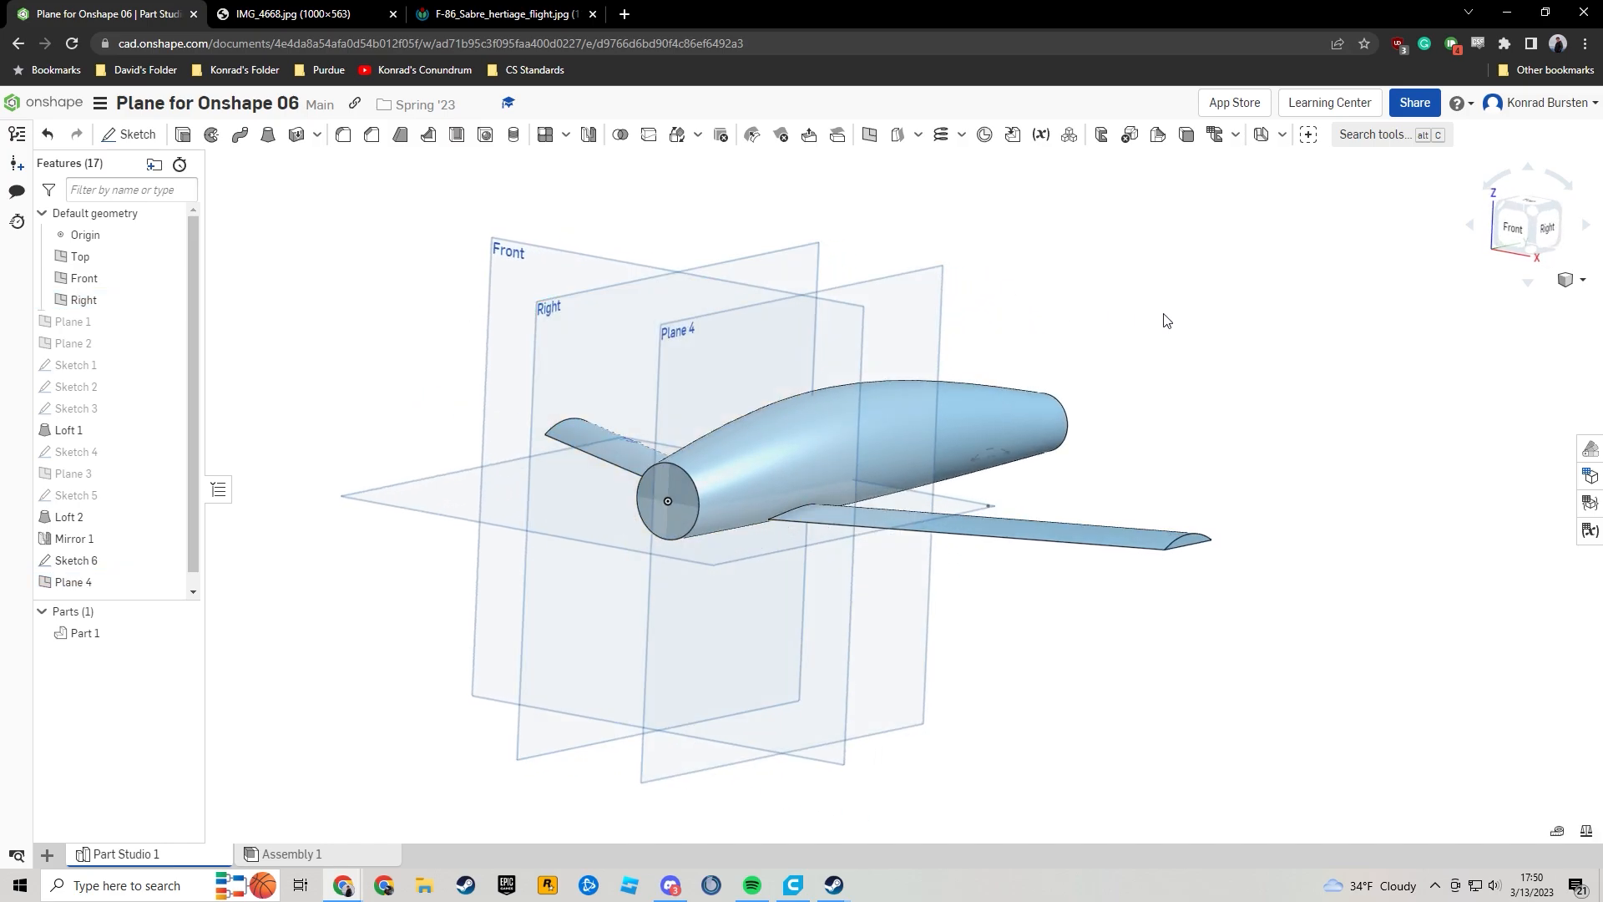
Start a sketch on Plane 4 and draw a horizontal line about 0.8 in long across the lower tail end of the fuselage.
right_click_drag(1163, 314, 823, 318)
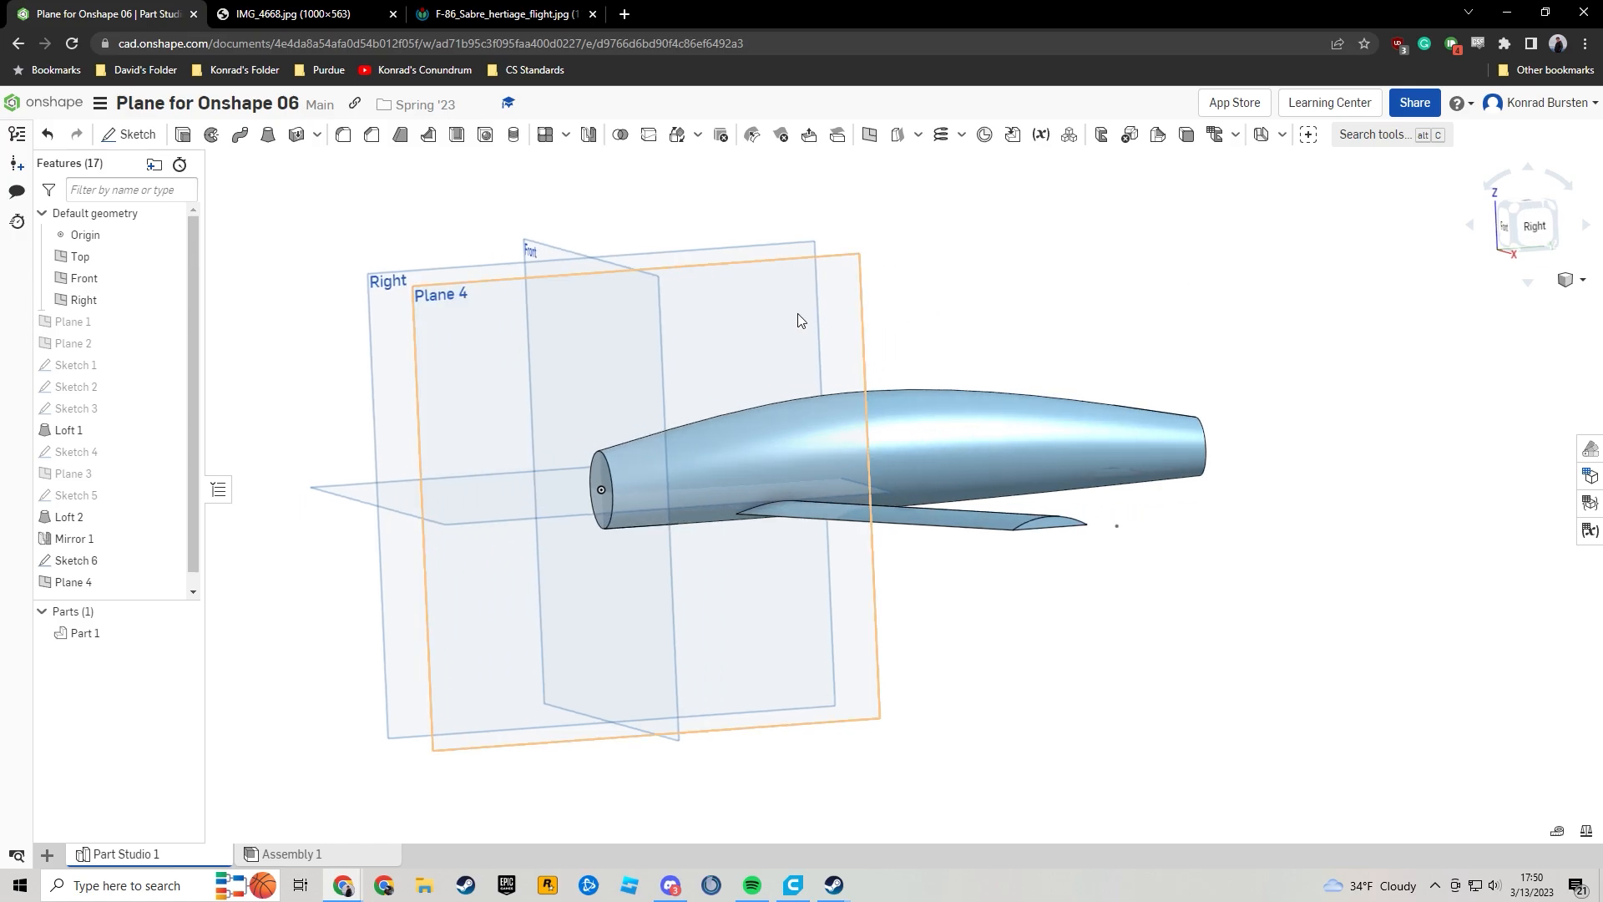
left_click(798, 314)
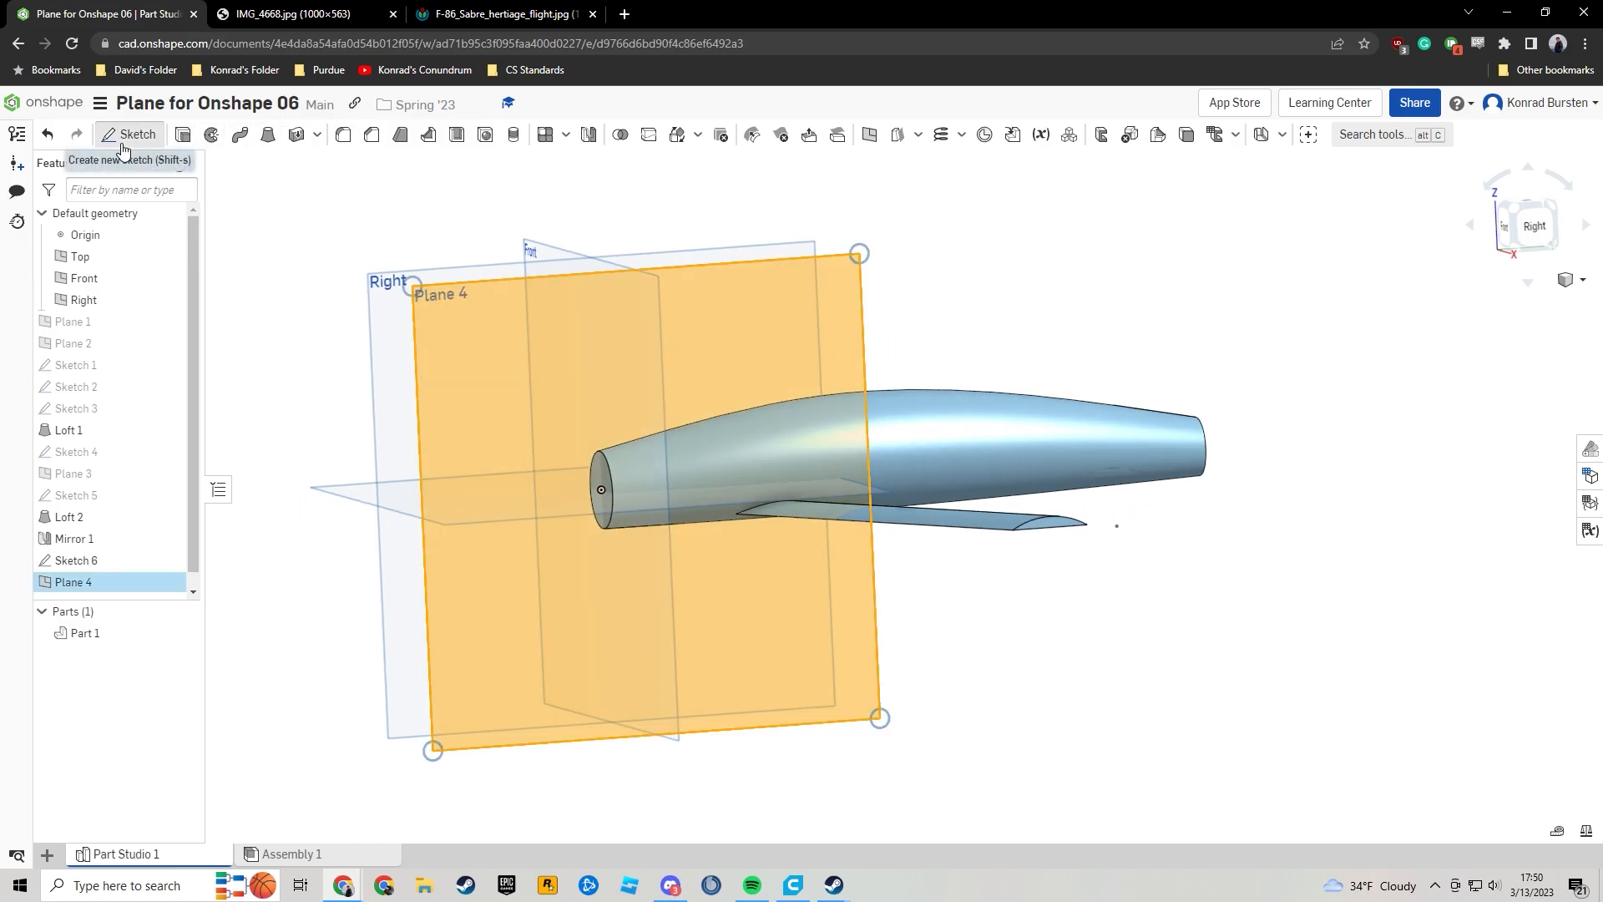
left_click(122, 144)
left_click(1544, 231)
middle_click_drag(1282, 295, 935, 273)
middle_click_drag(1144, 375, 968, 355)
scroll(969, 355, "down", 1)
scroll(969, 361, "up", 2)
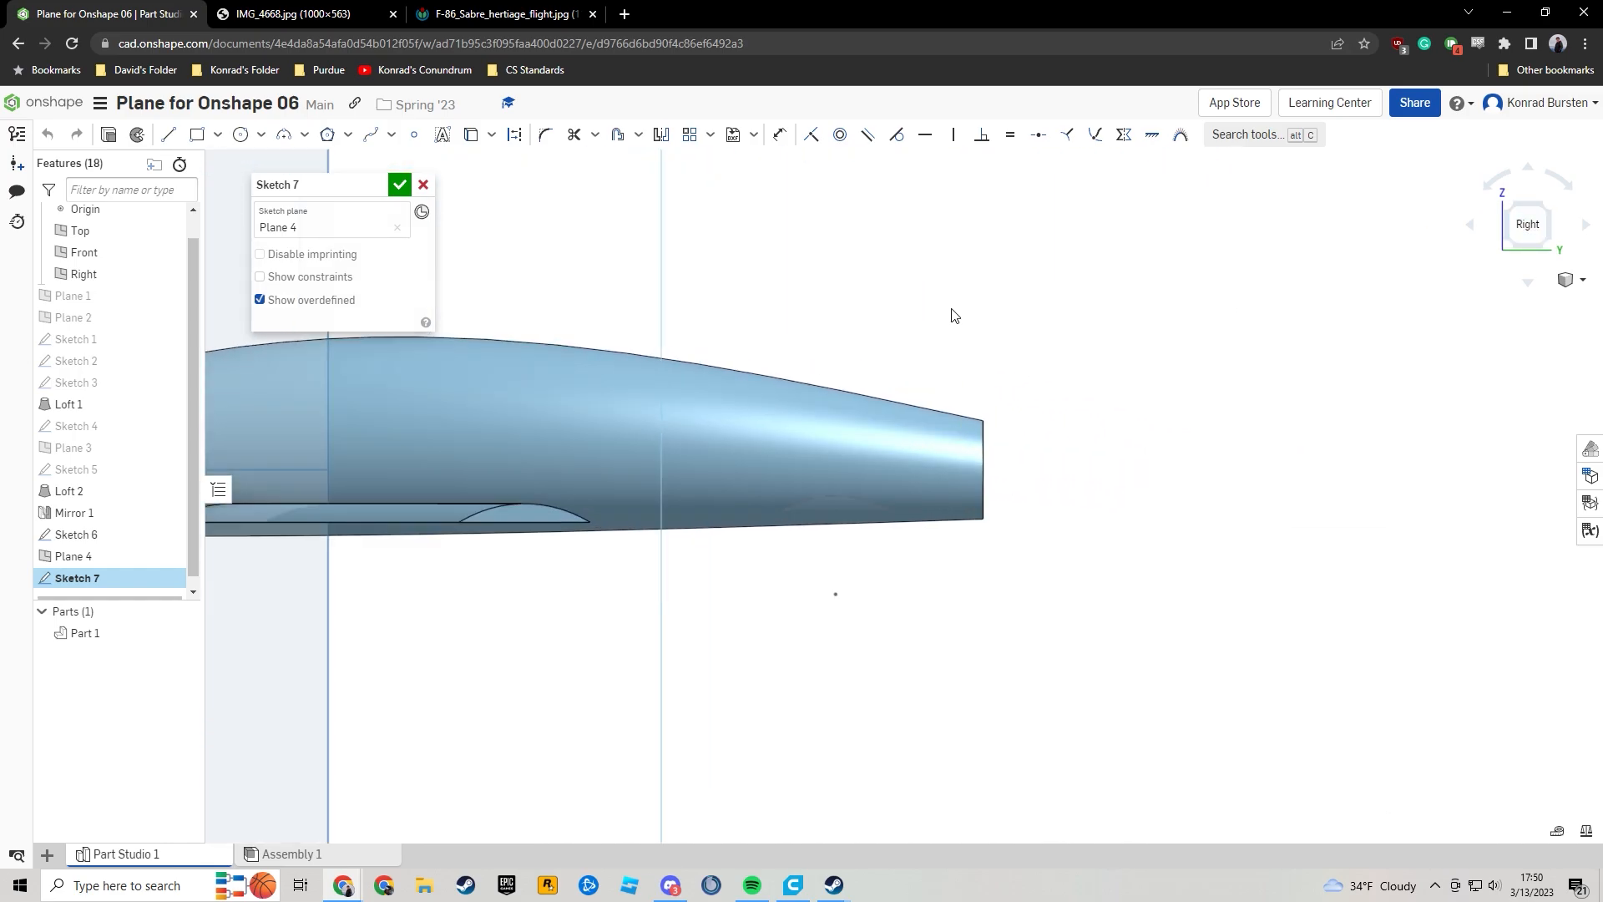
left_click(168, 135)
left_click(1037, 507)
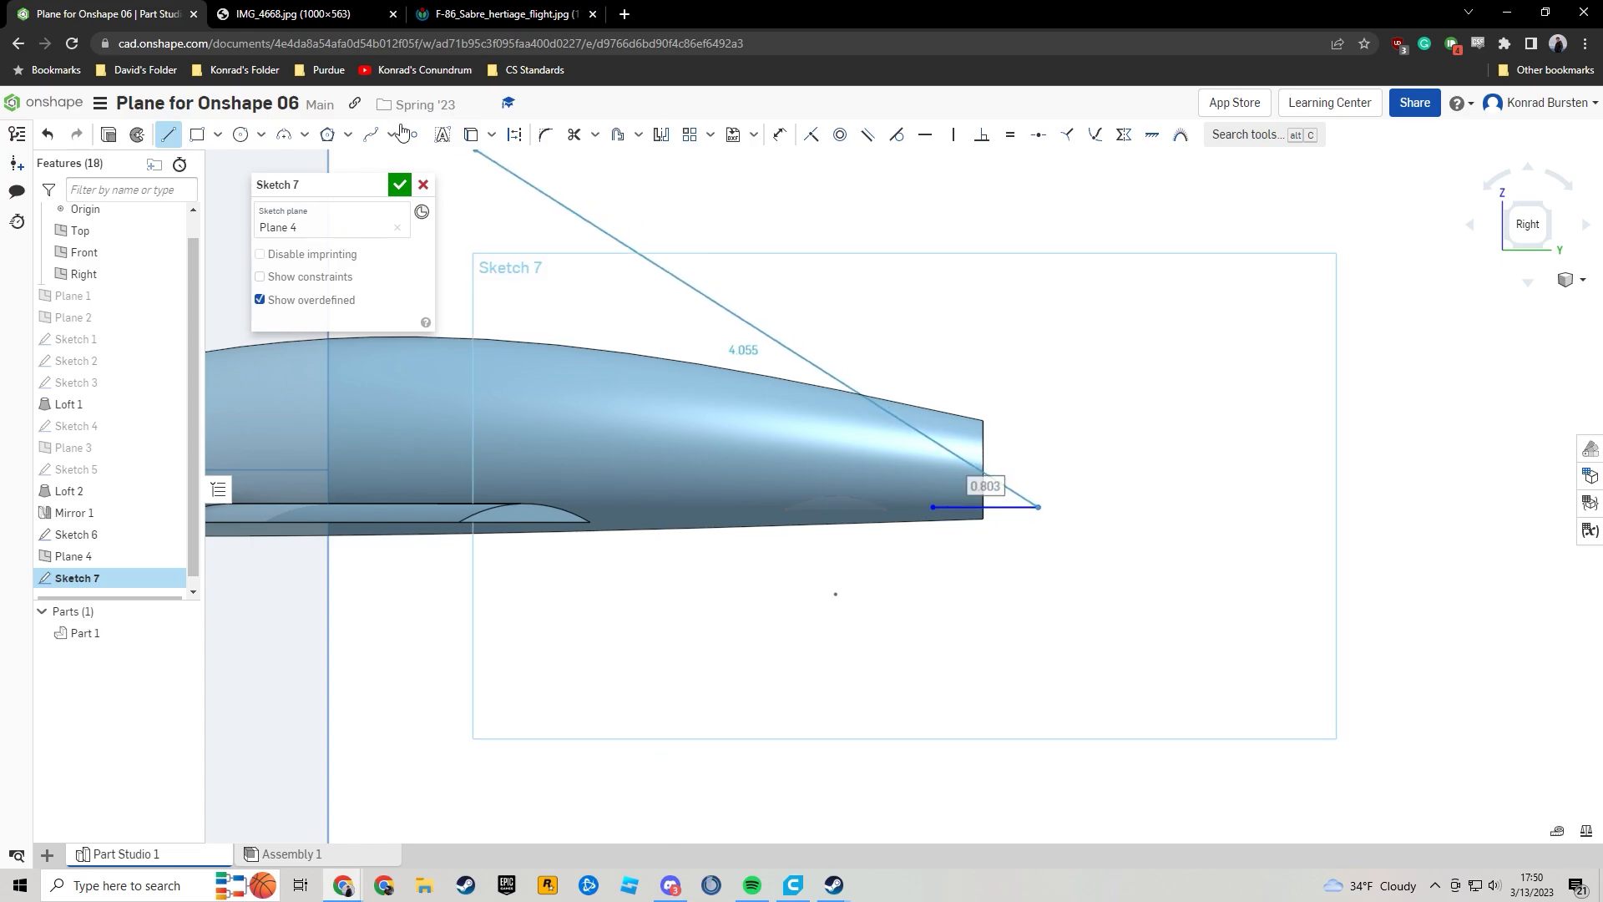
Draw an upward-bulging arc, about 0.584 in in radius, between the endpoints of the new horizontal line.
left_click(285, 136)
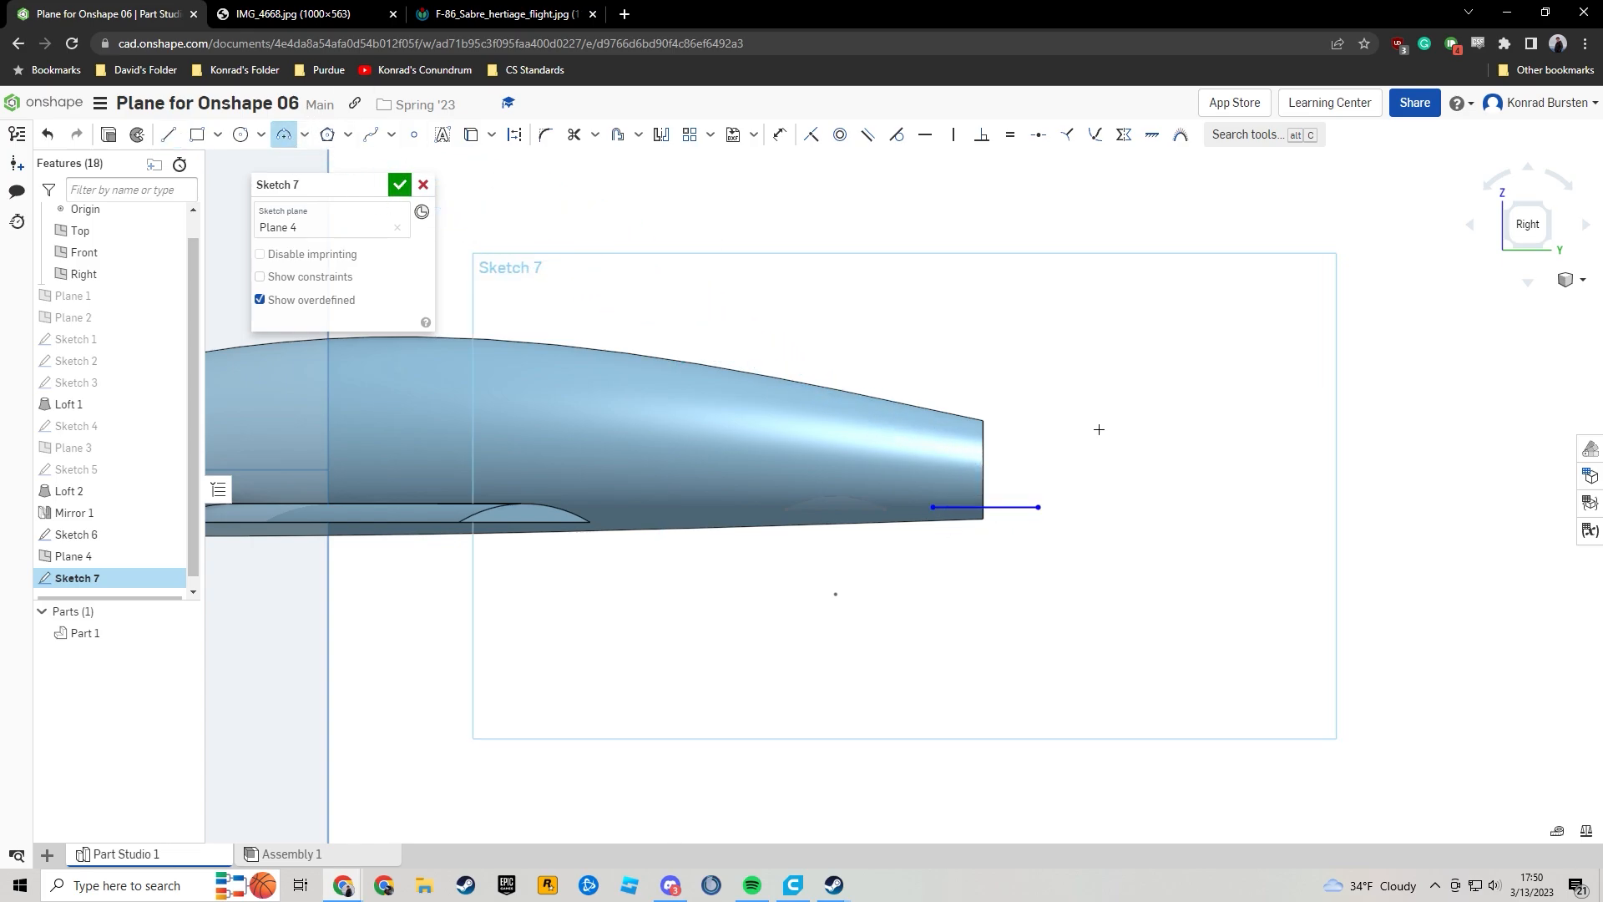
left_click(1038, 506)
left_click(997, 487)
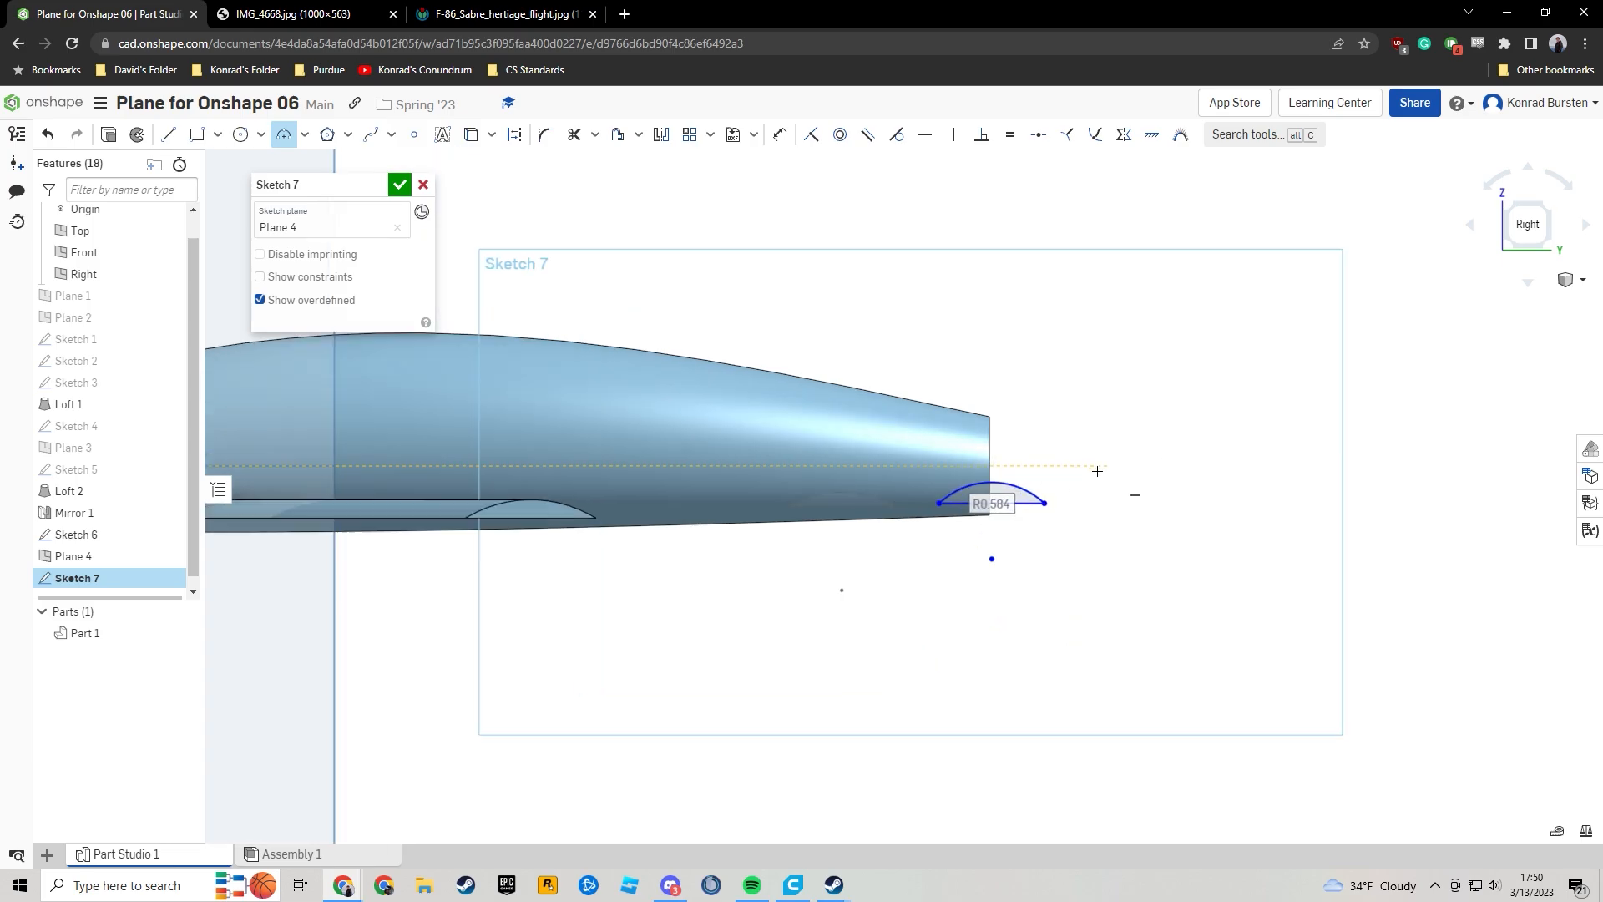
Dimension the arc of the stabilizer tip profile in Sketch 7 to a 0.75 in radius.
key("d")
left_click(1010, 487)
left_click(1050, 458)
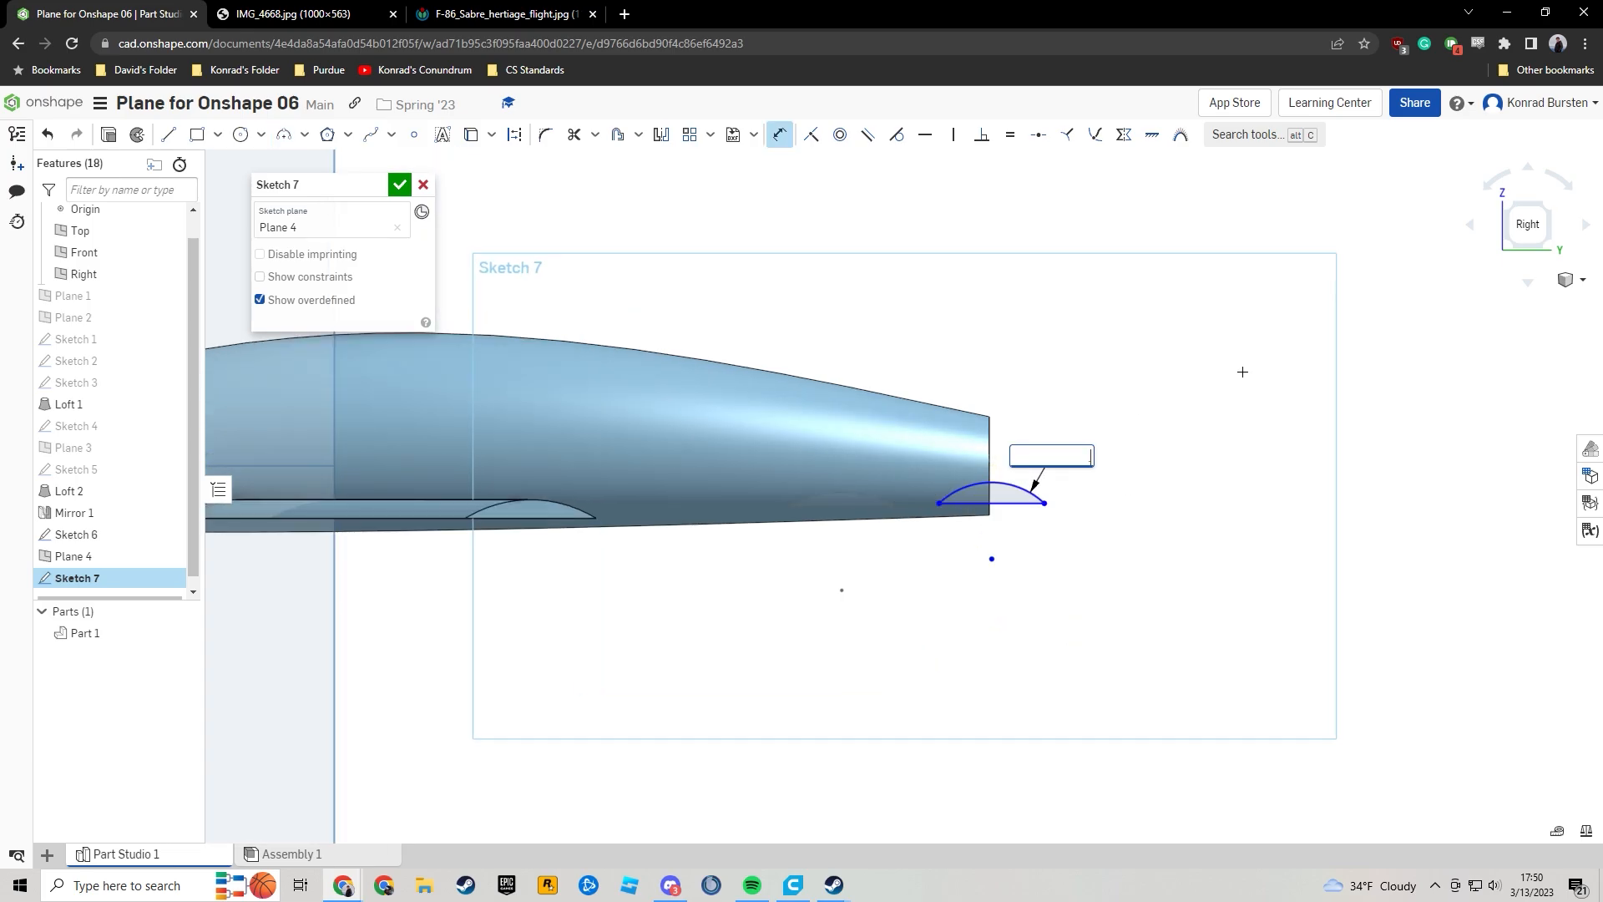
type("0.75")
key("Return")
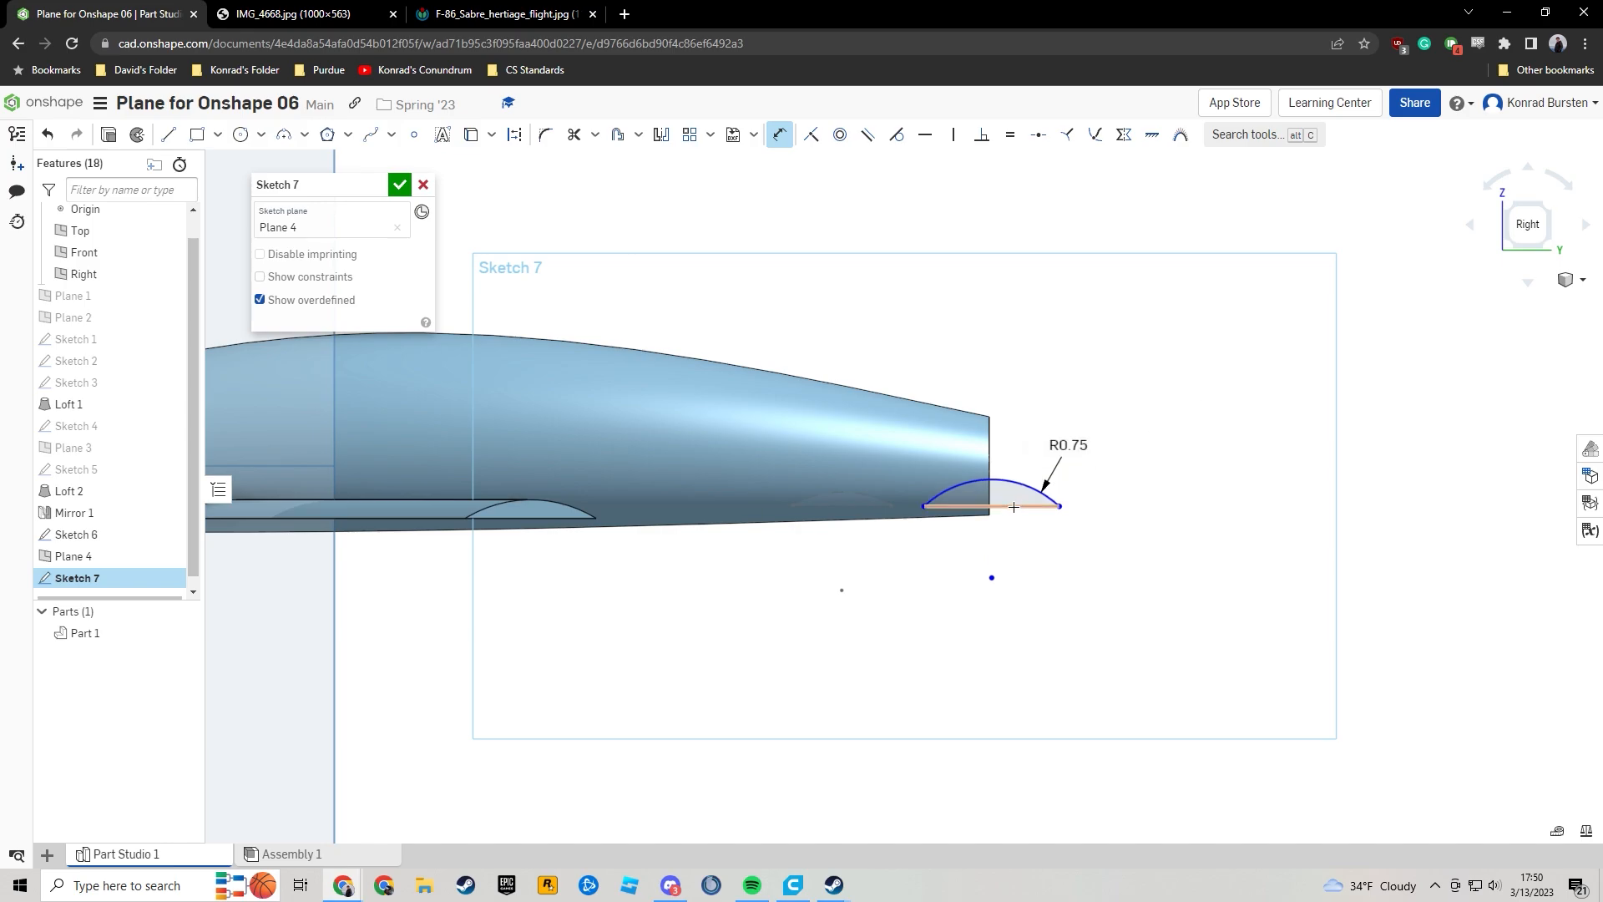
Set the length of the tip profile's horizontal base line to 0.75 in.
left_click(1007, 505)
left_click(1010, 541)
key("BackSpace")
type(".75")
key("Return")
Dimension the horizontal distance from the Front plane to the tip profile's forward endpoint as 8 in.
middle_click_drag(1064, 602, 1251, 524)
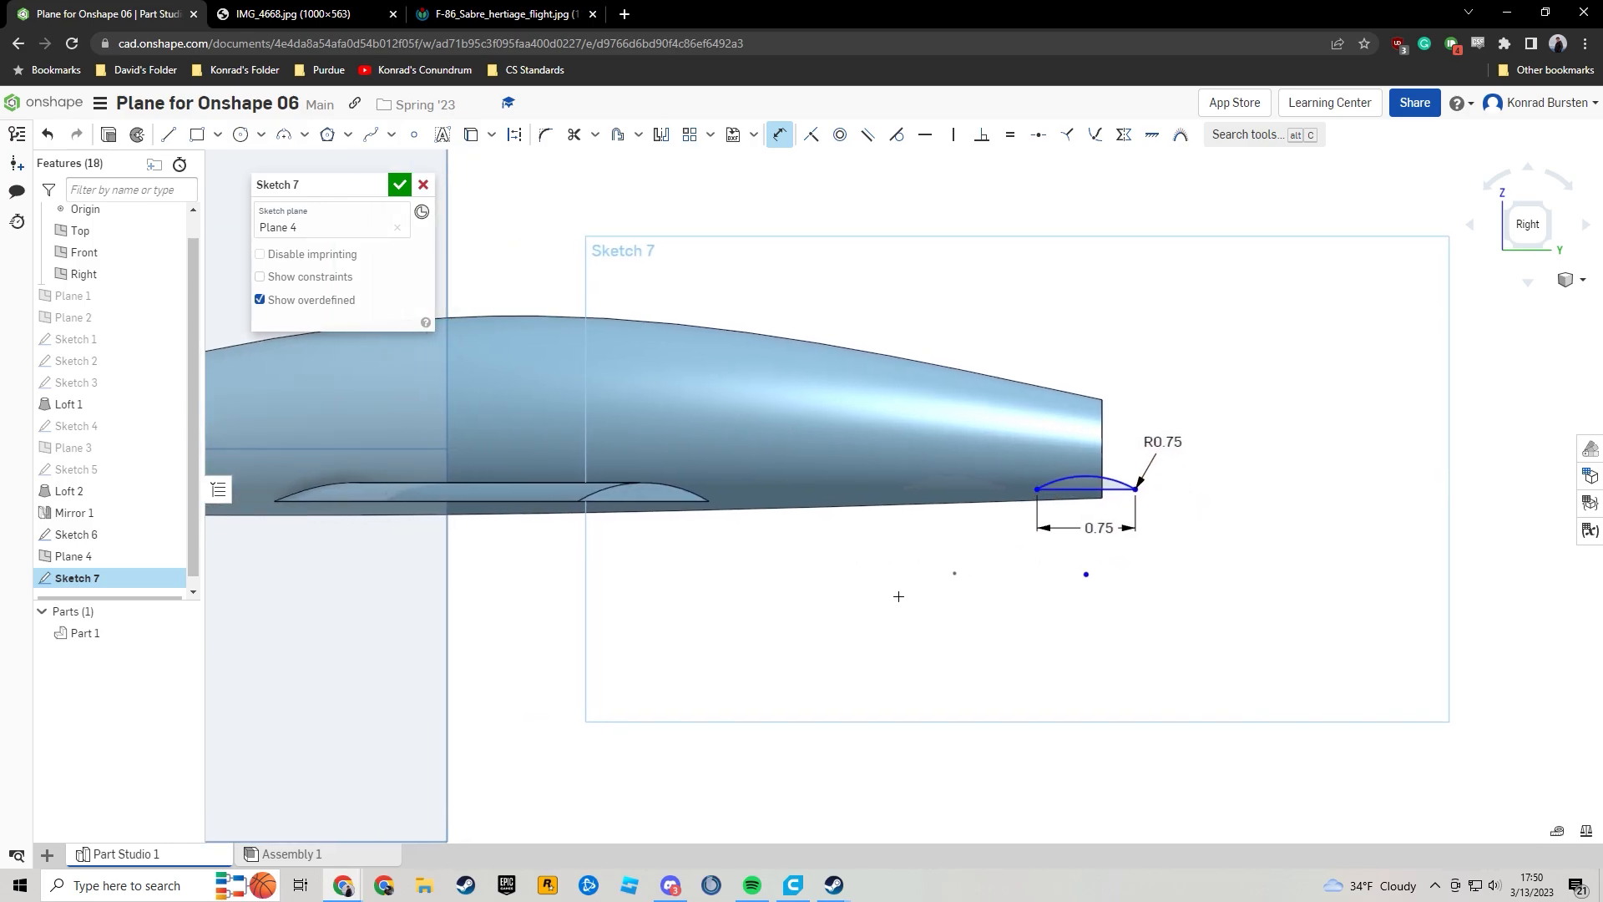
middle_click_drag(401, 590, 643, 568)
left_click(298, 600)
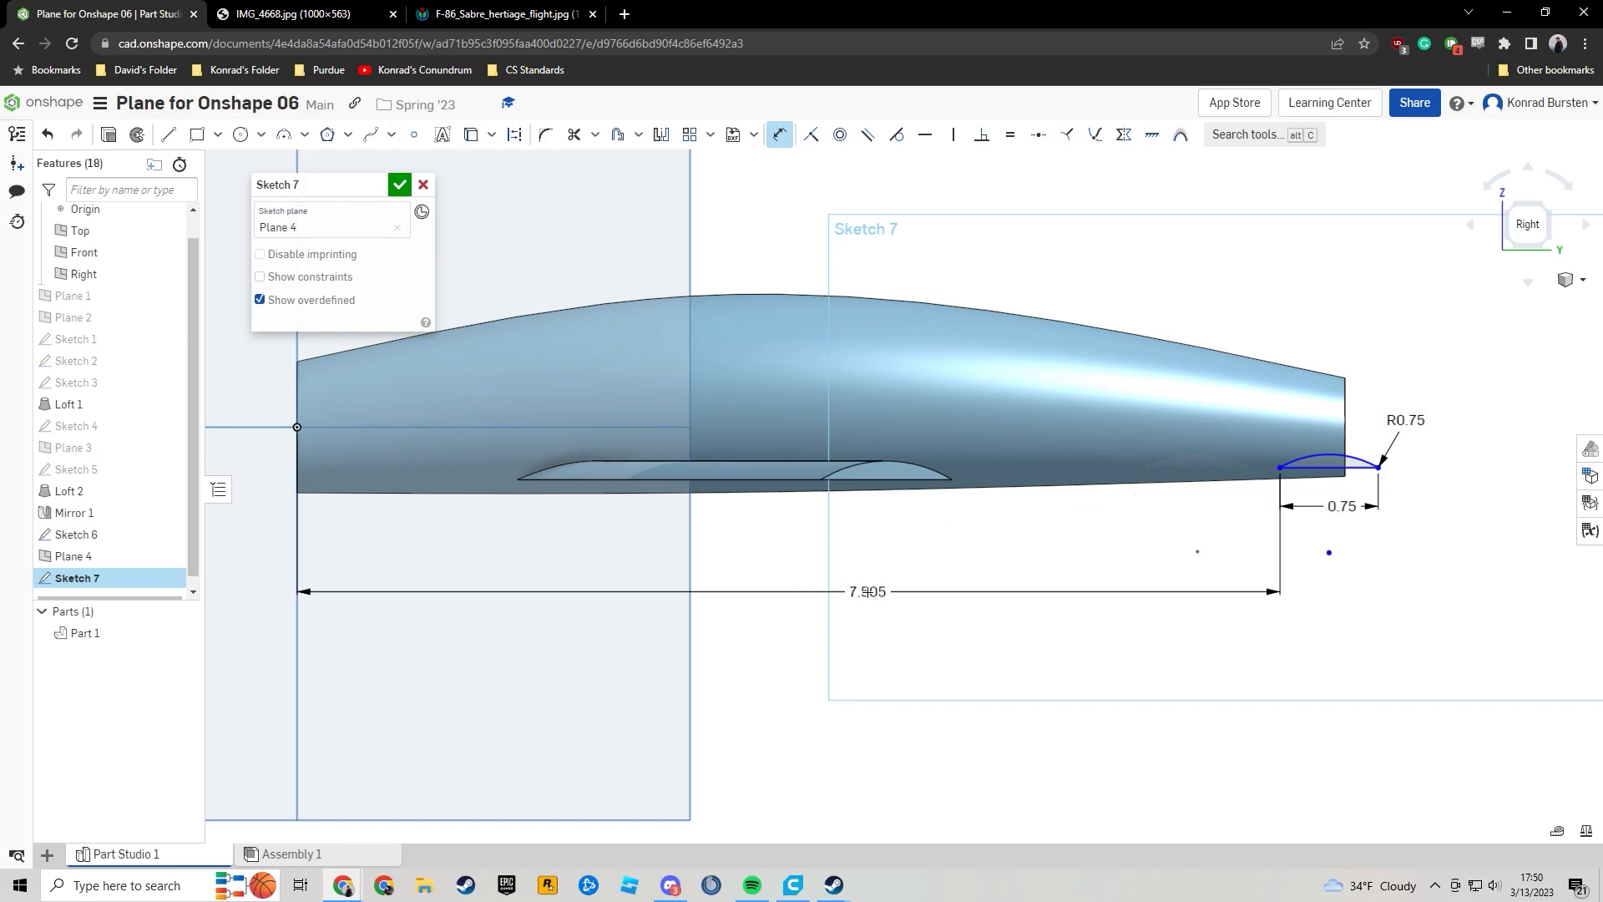
left_click(869, 591)
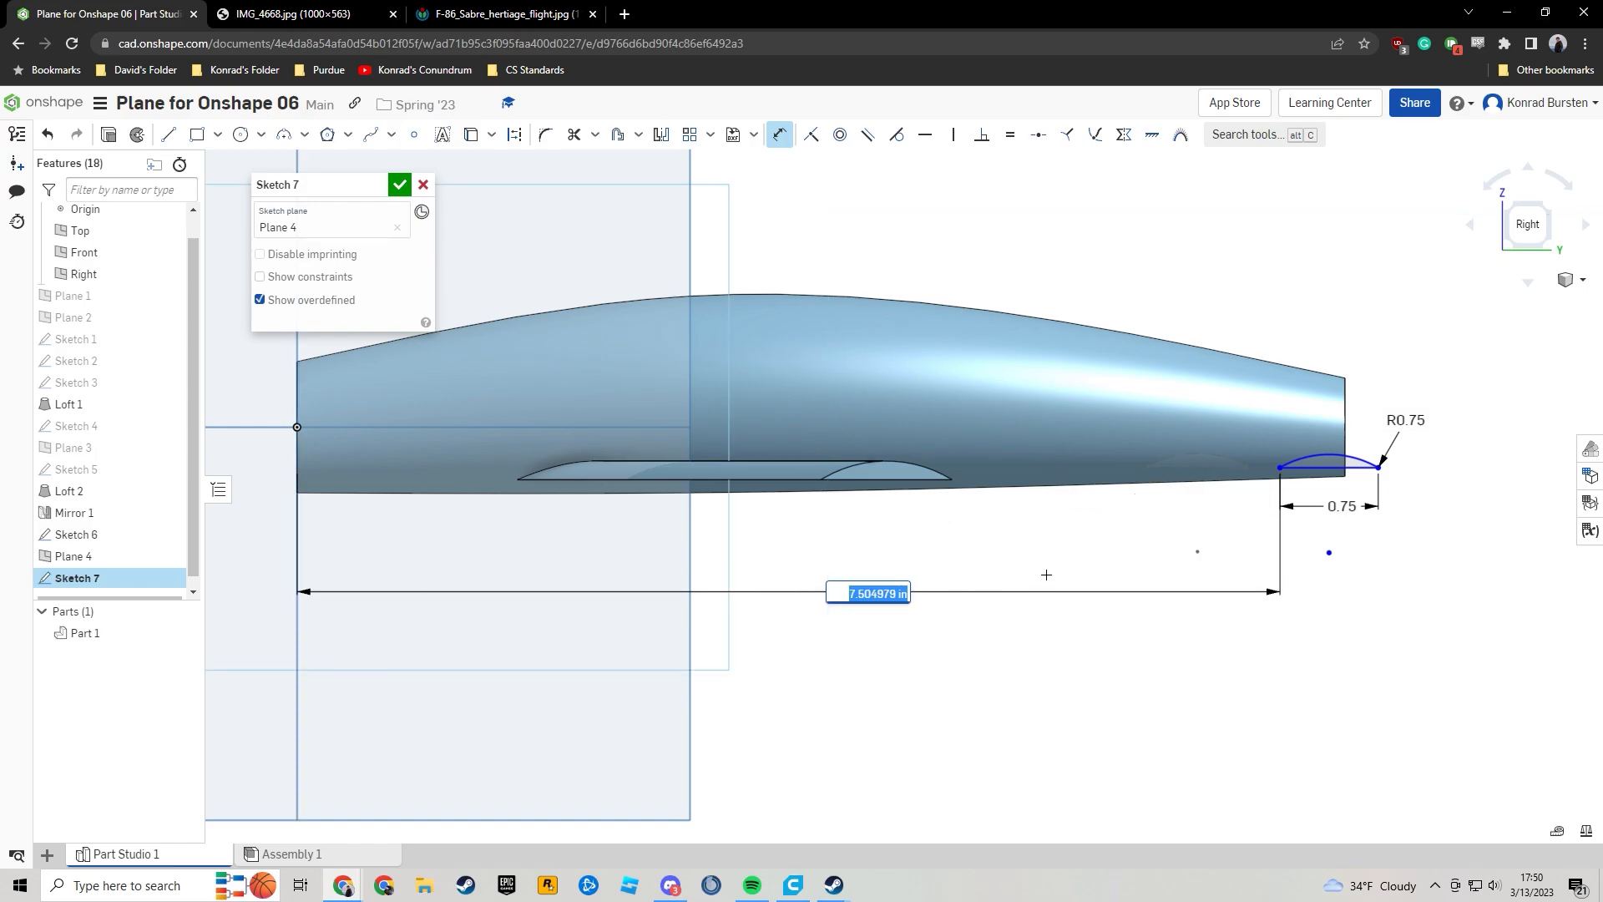
type("8")
key("Return")
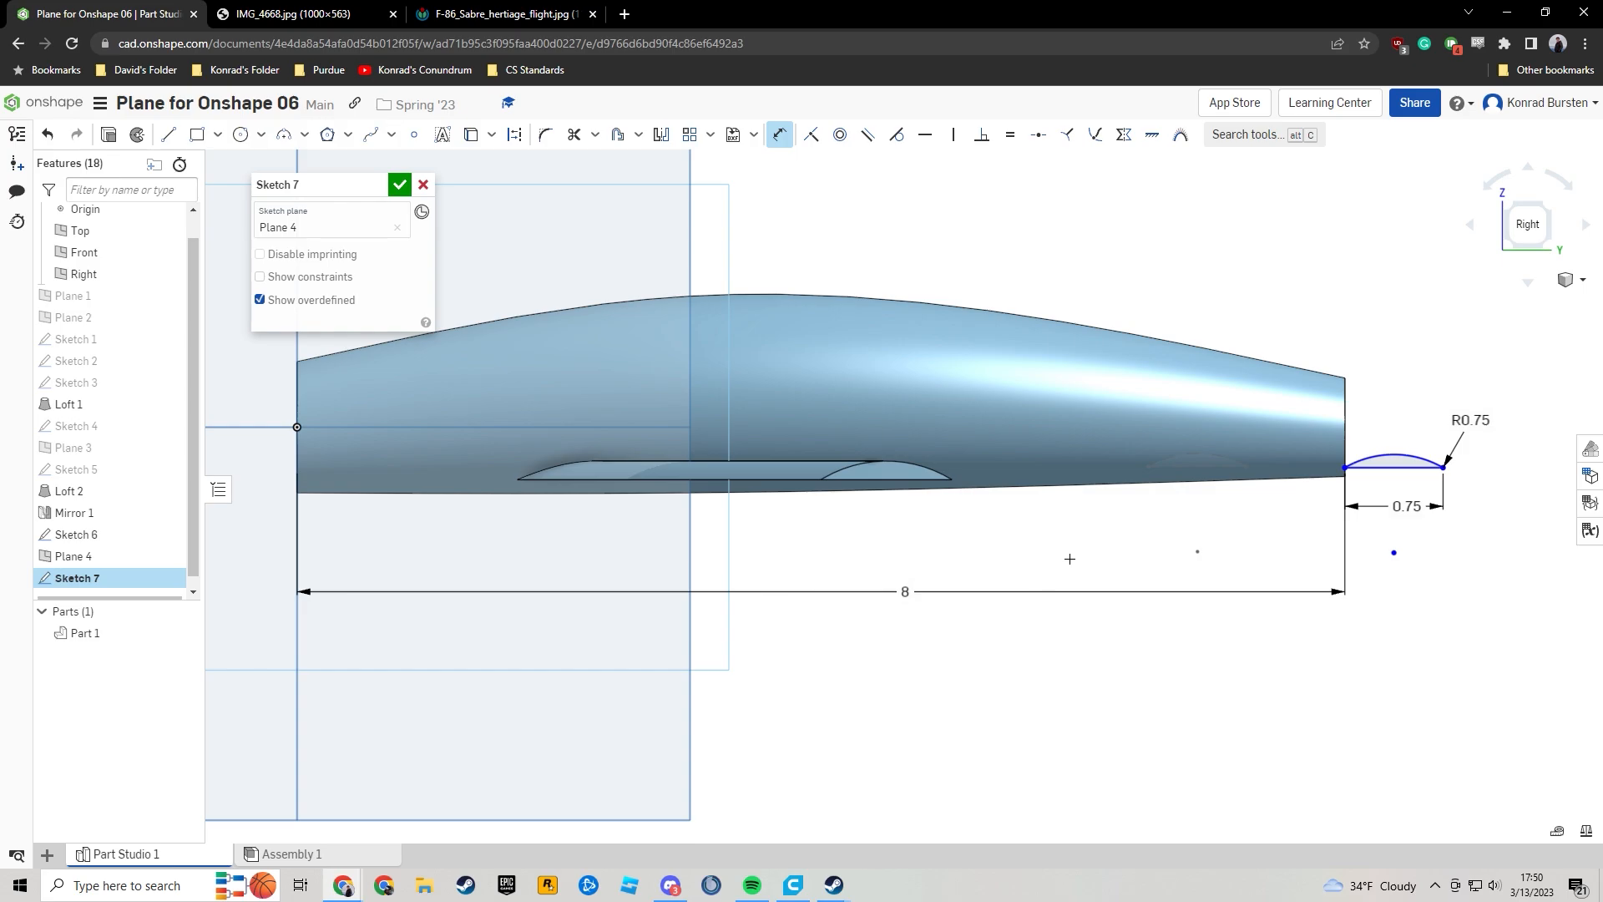
Place the tip profile's base line 0.3 in below the Top plane and finish the sketch.
middle_click_drag(1069, 558, 1095, 569)
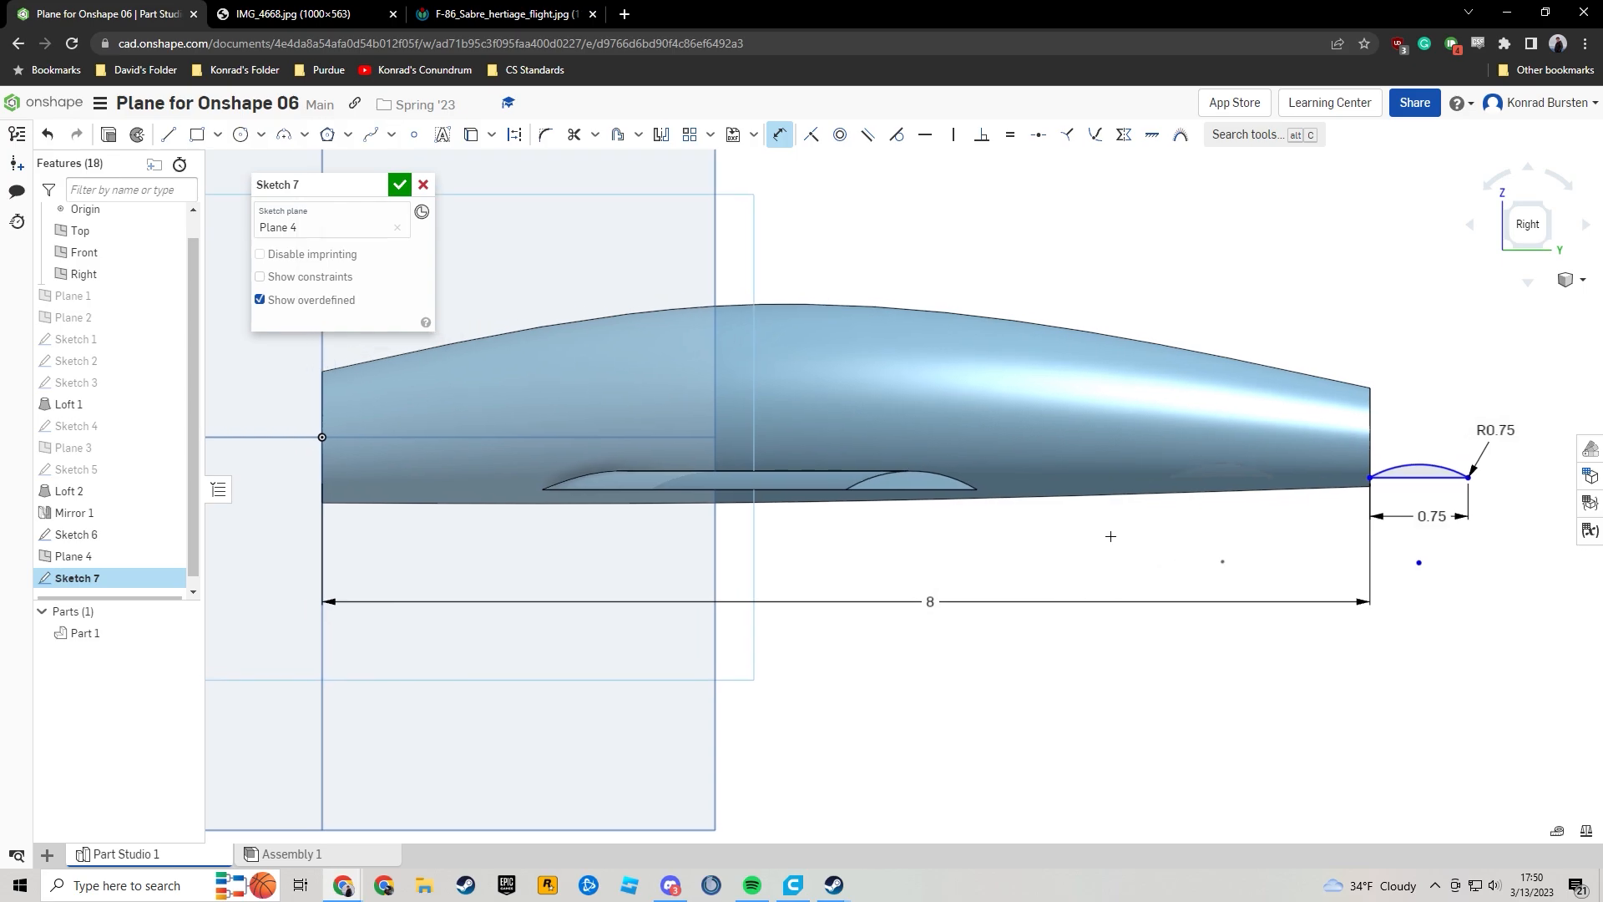
left_click(1406, 482)
middle_click_drag(698, 412, 790, 409)
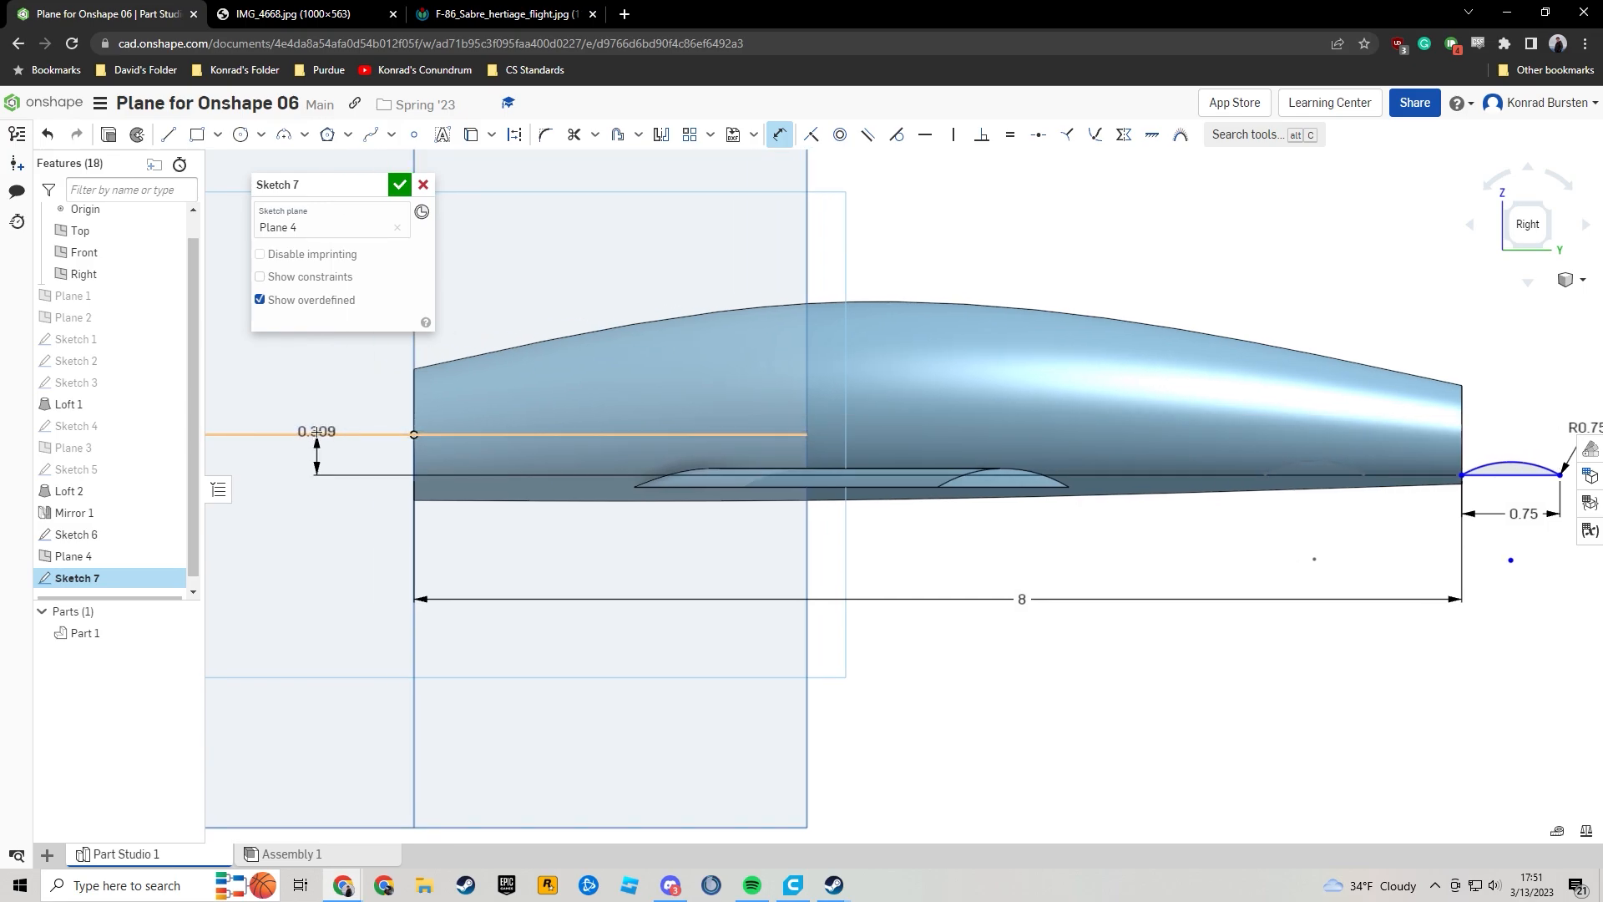
left_click(316, 431)
left_click(961, 551)
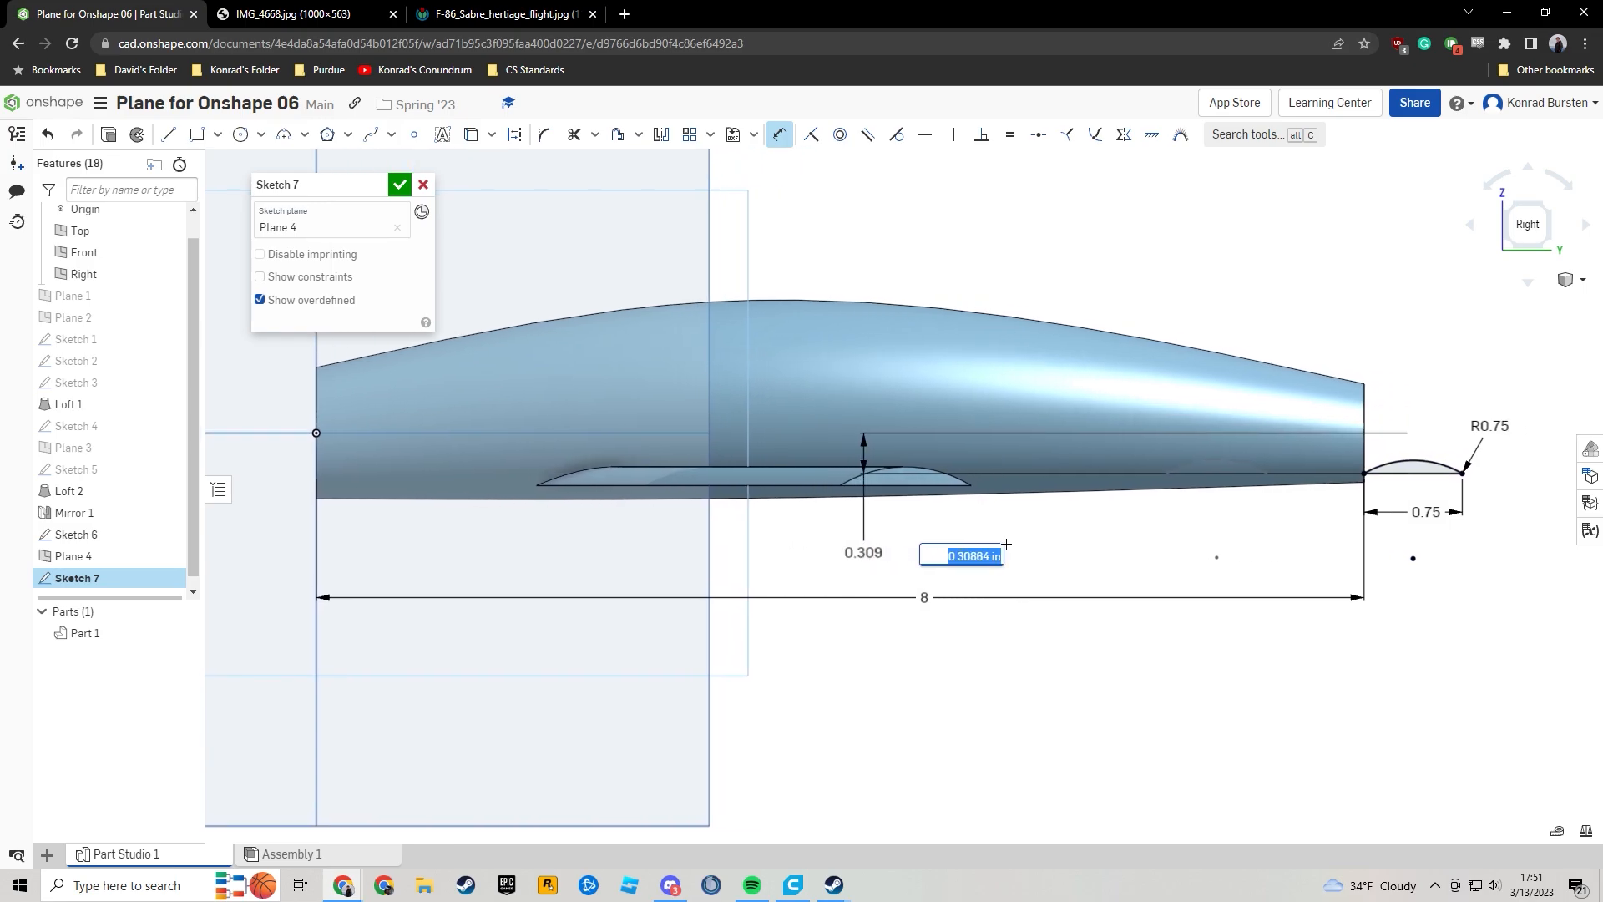
type("0.3")
key("Return")
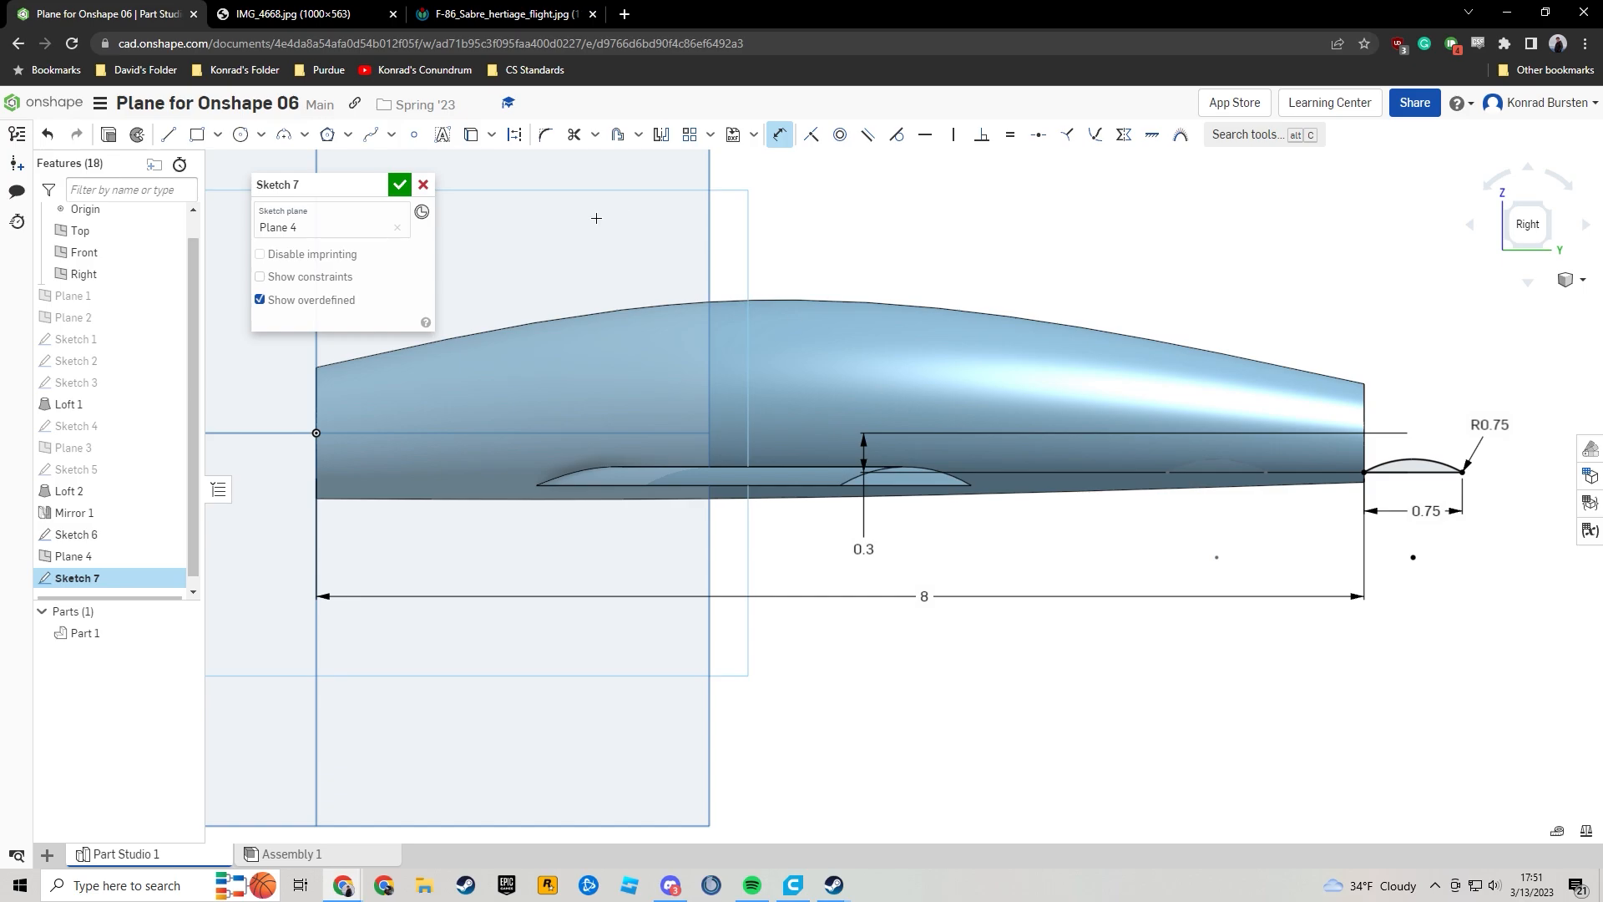
left_click(398, 193)
Loft a tail stabilizer between the root profile in Sketch 6 and the tip profile in Sketch 7.
middle_click_drag(1000, 576, 731, 608)
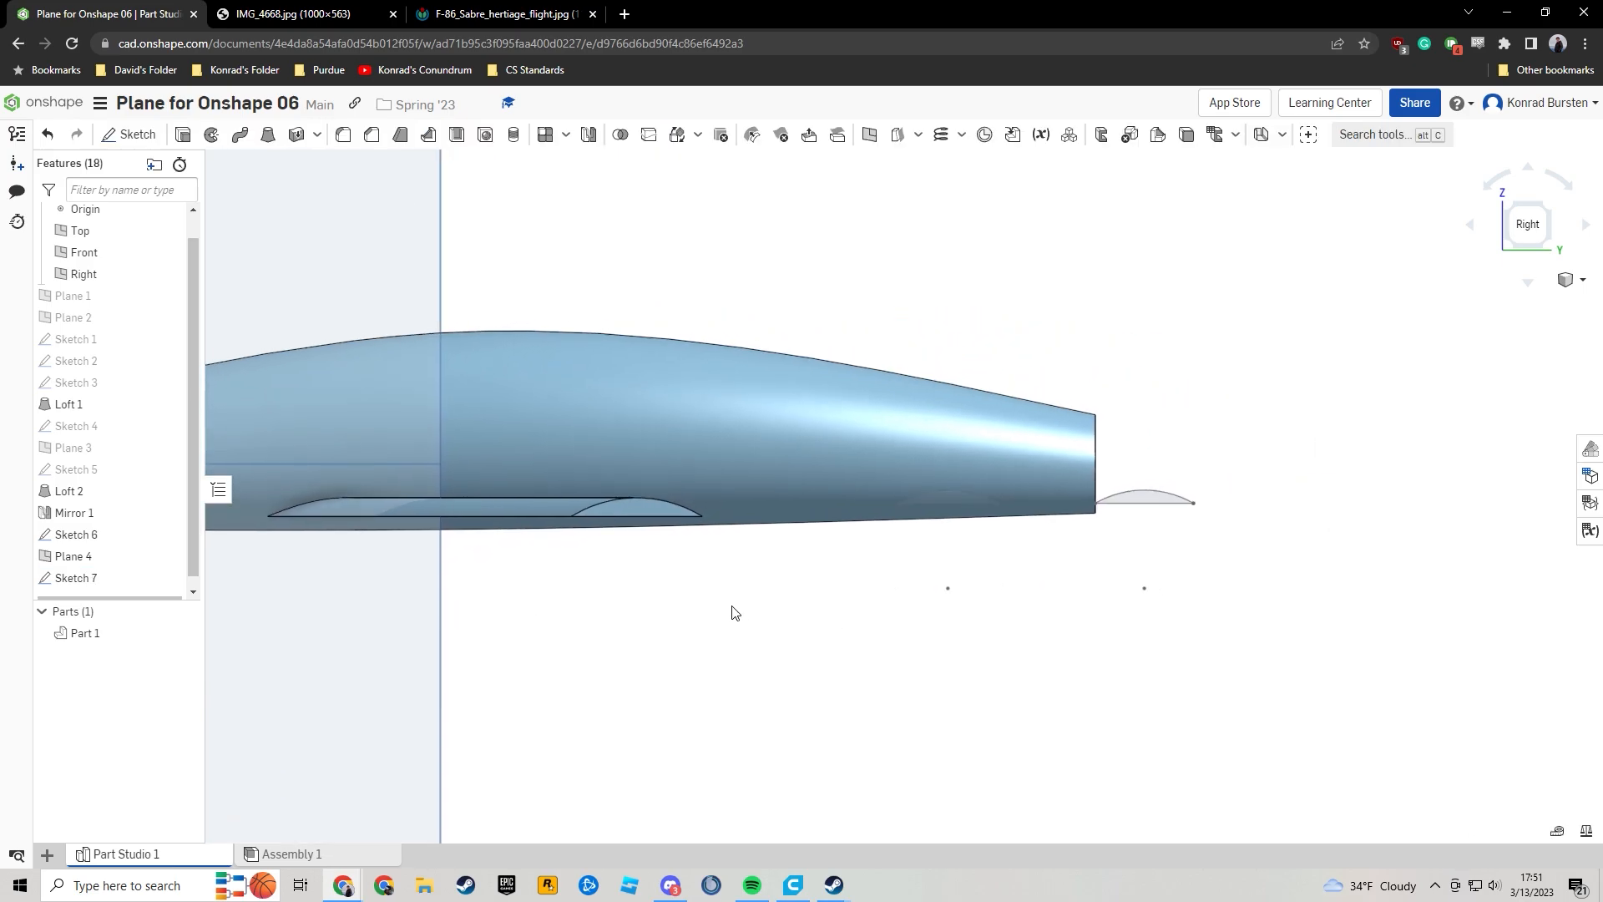
scroll(878, 615, "down", 1)
right_click_drag(882, 617, 939, 650)
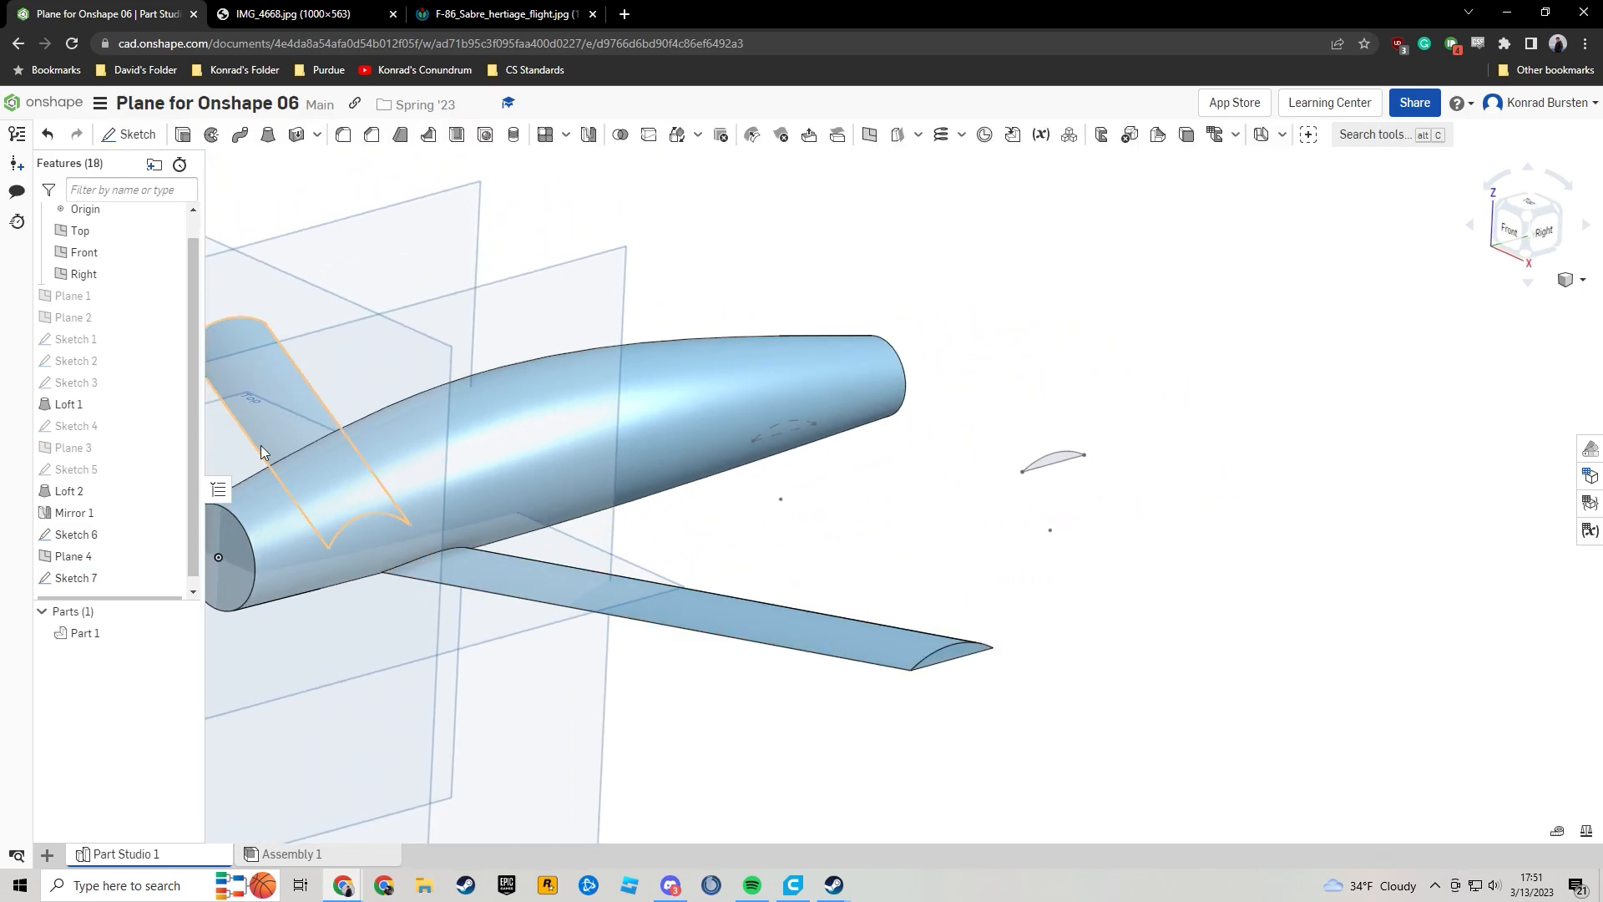
left_click(97, 539)
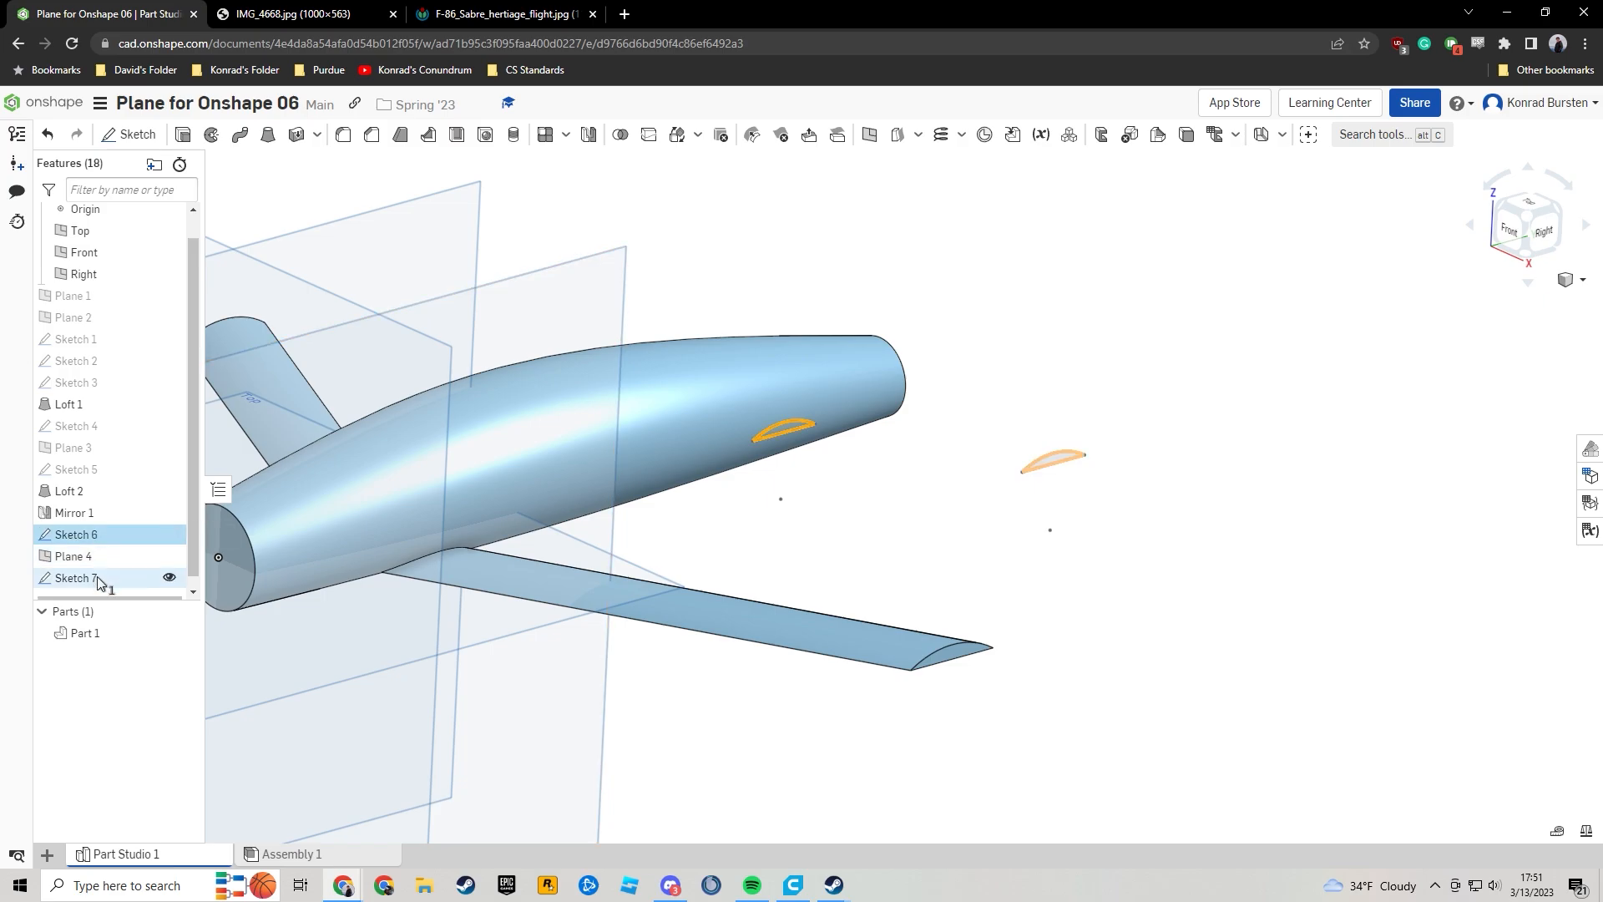
left_click(98, 580)
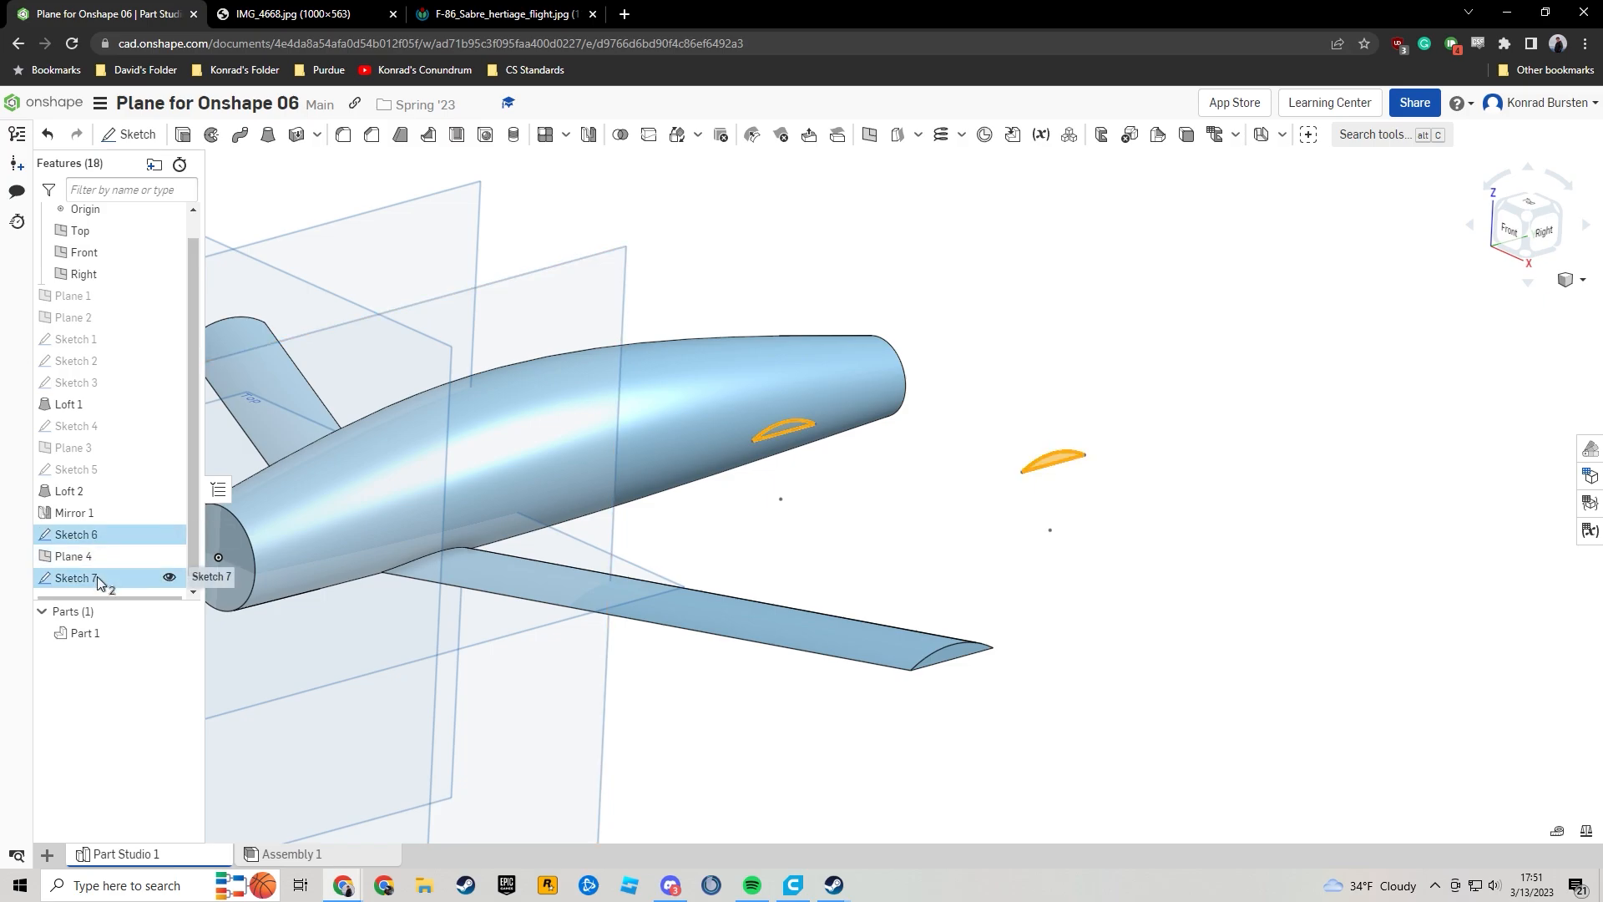
left_click(268, 137)
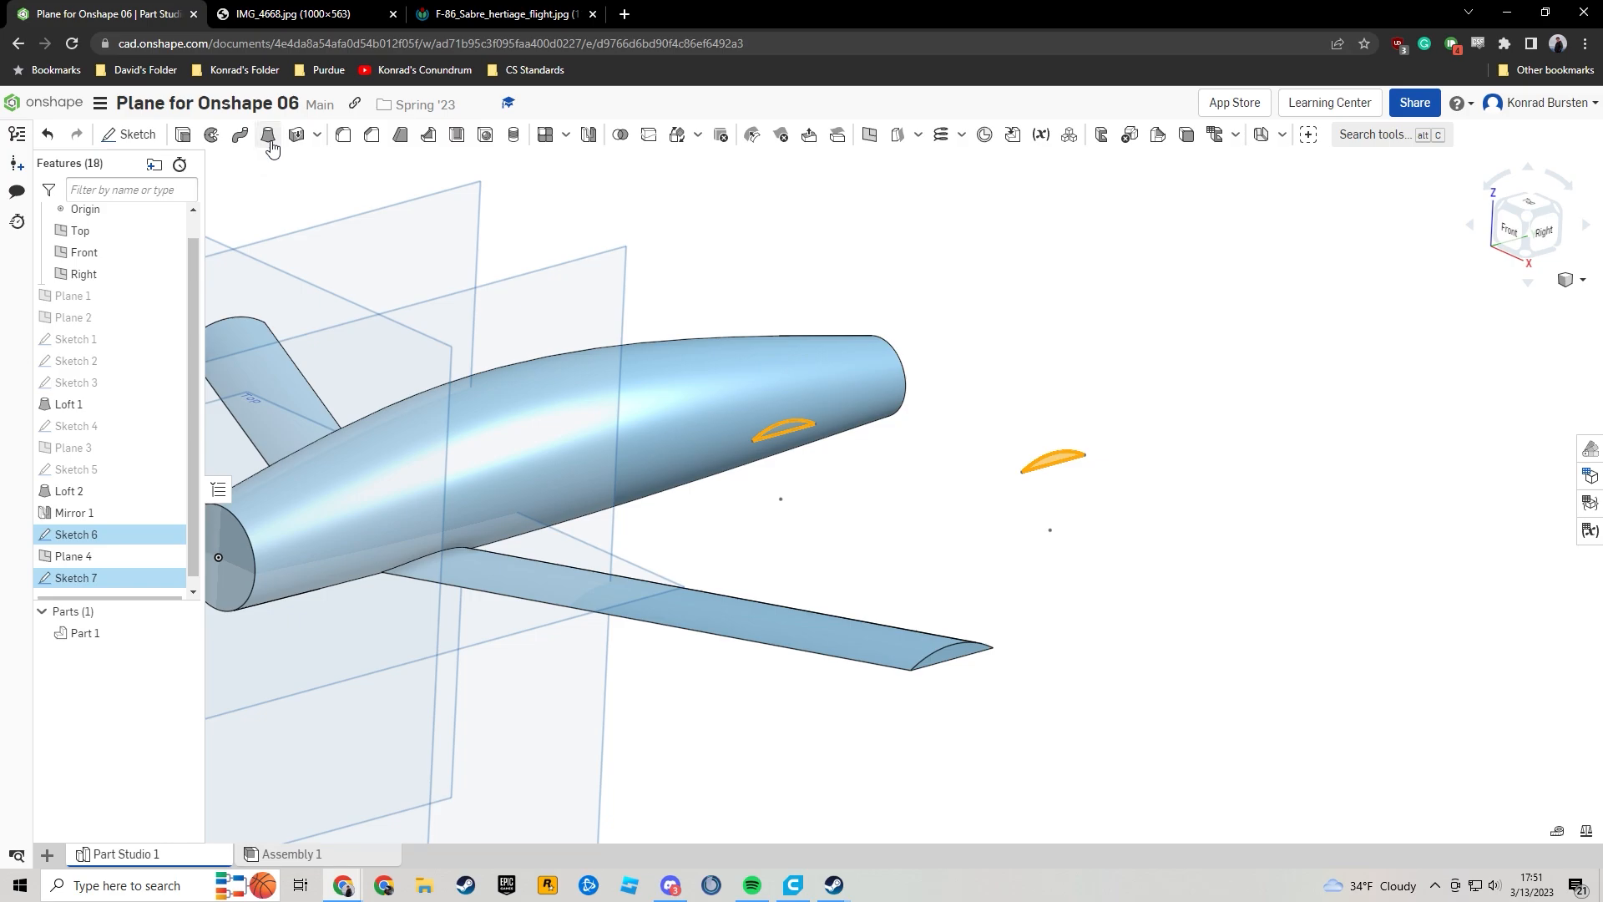
left_click(398, 192)
Mirror Part 1 across the Right plane in Add mode to create the opposite tail stabilizer.
right_click_drag(1234, 341, 1247, 382)
left_click(1537, 239)
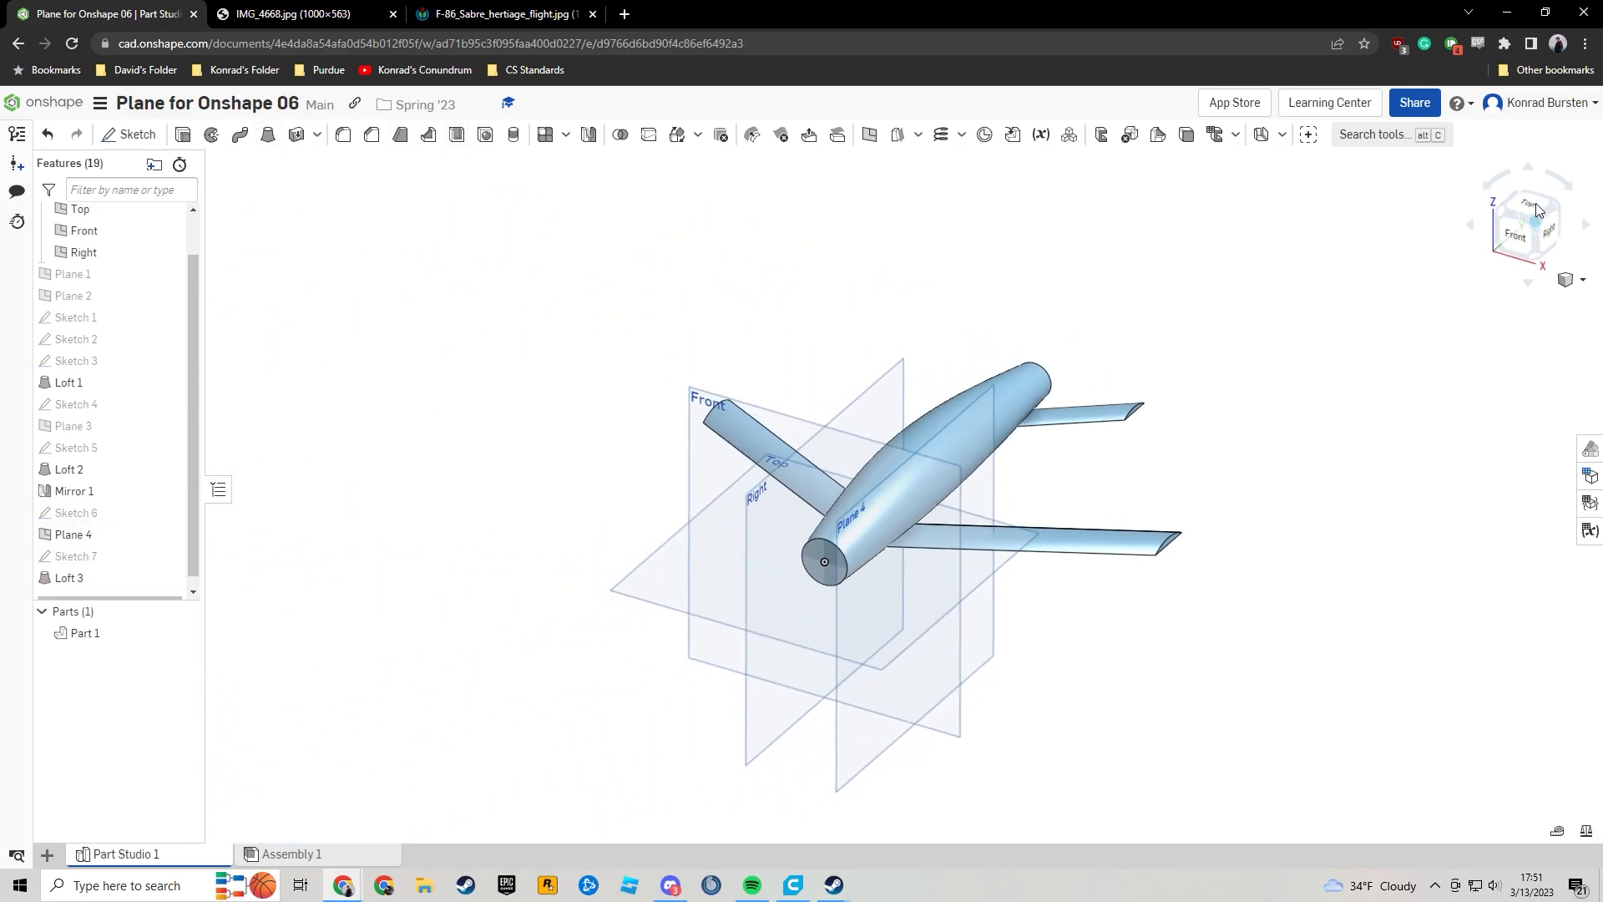
left_click(1535, 203)
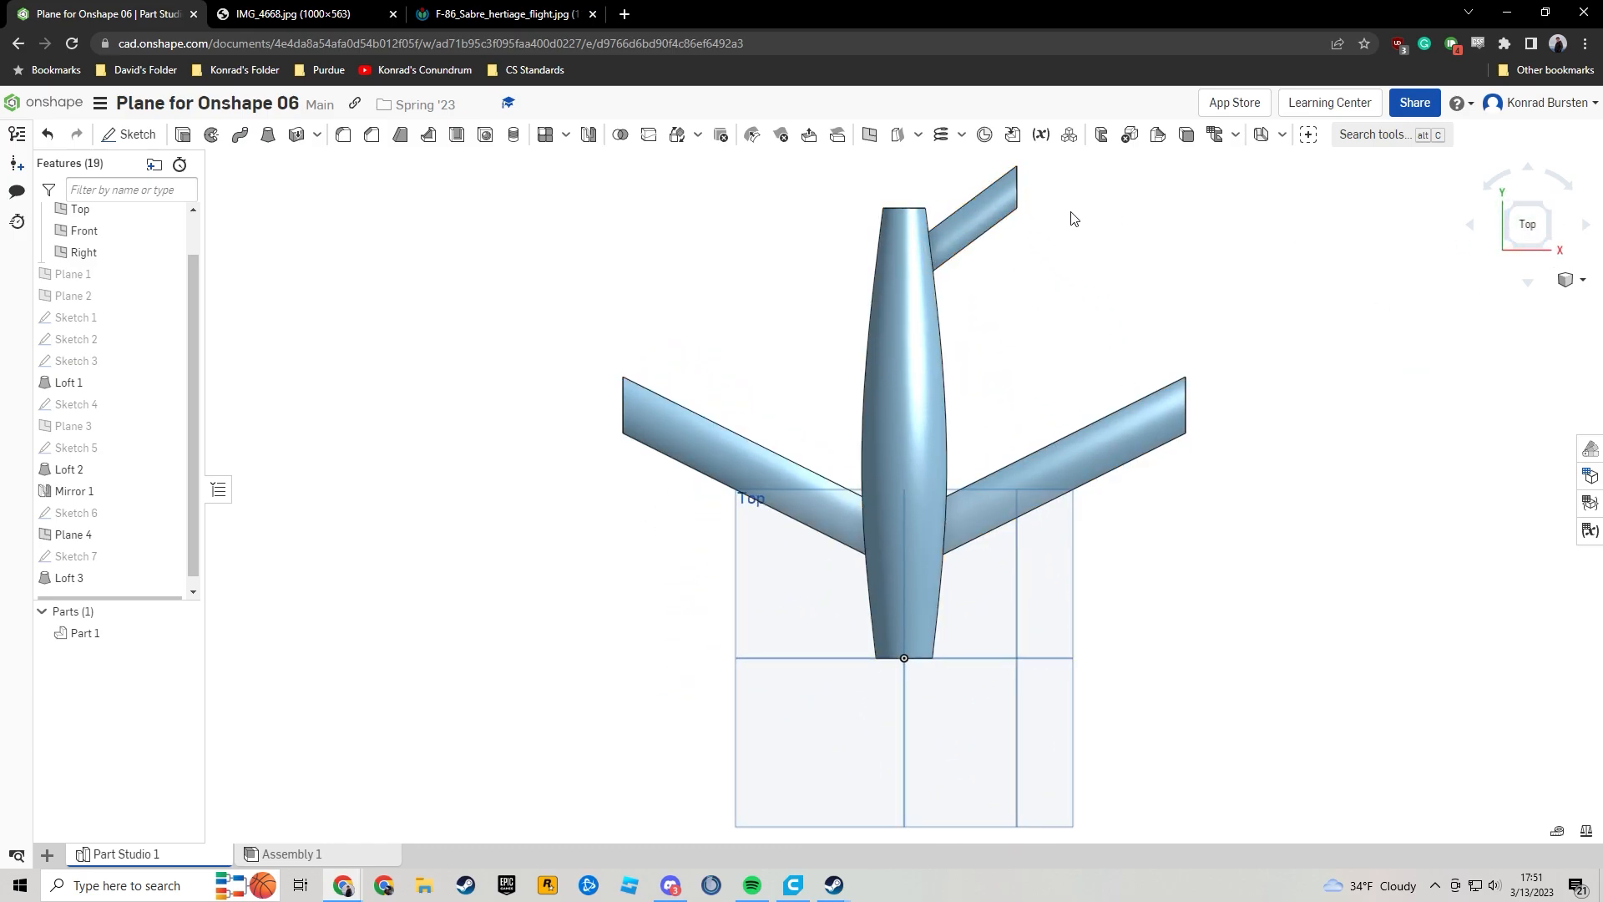
left_click(1547, 249)
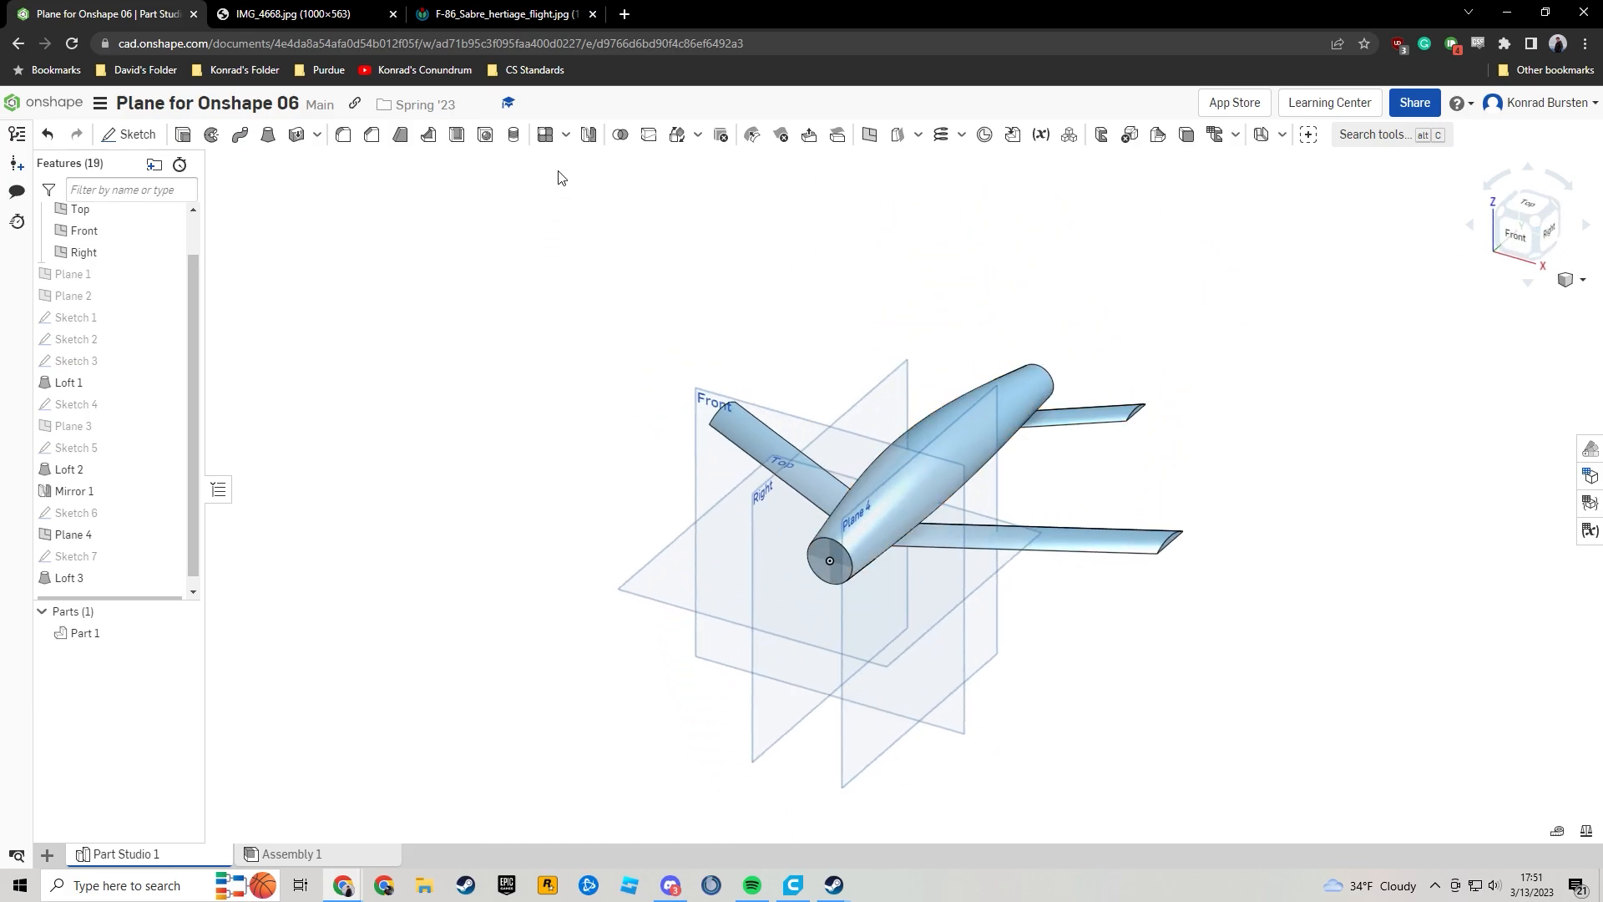
left_click(589, 134)
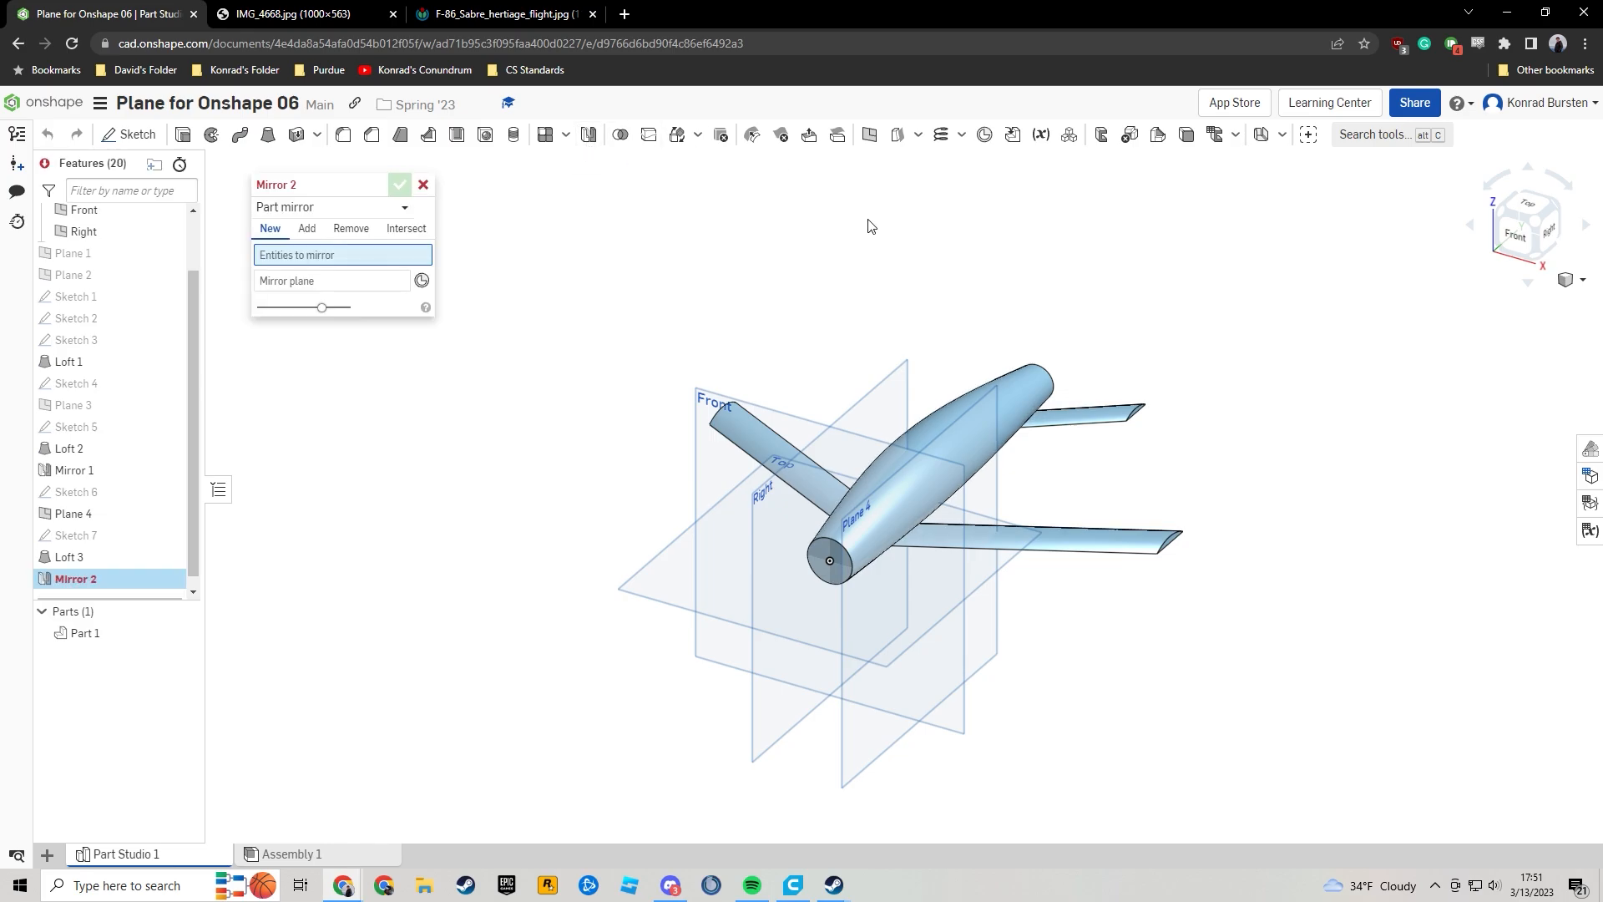
left_click(980, 423)
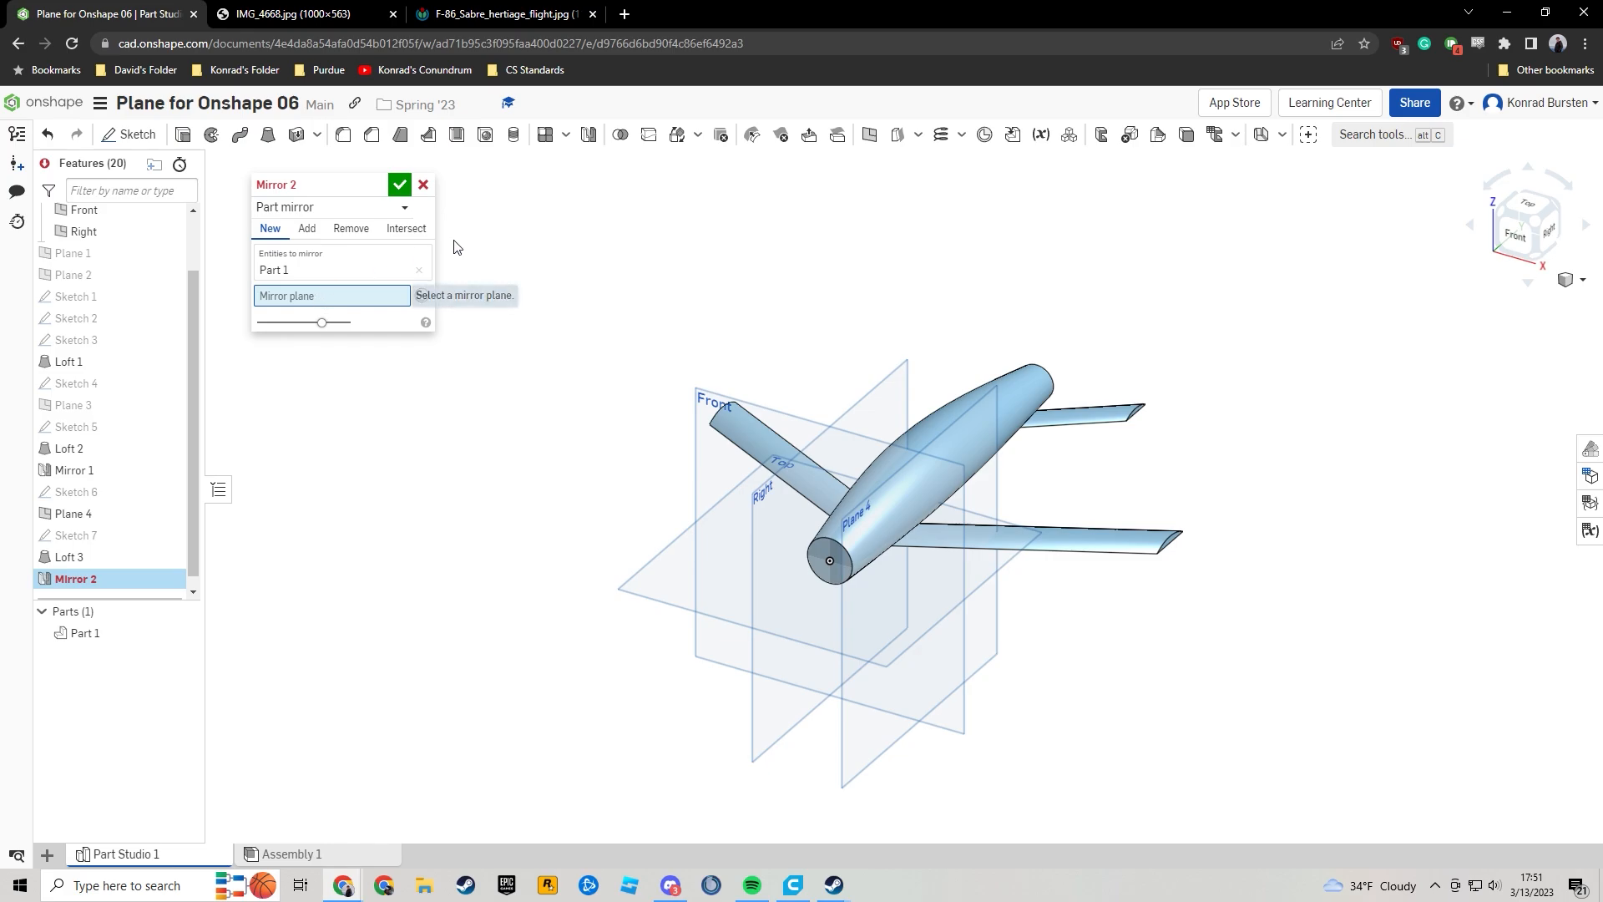
right_click_drag(985, 376, 948, 359)
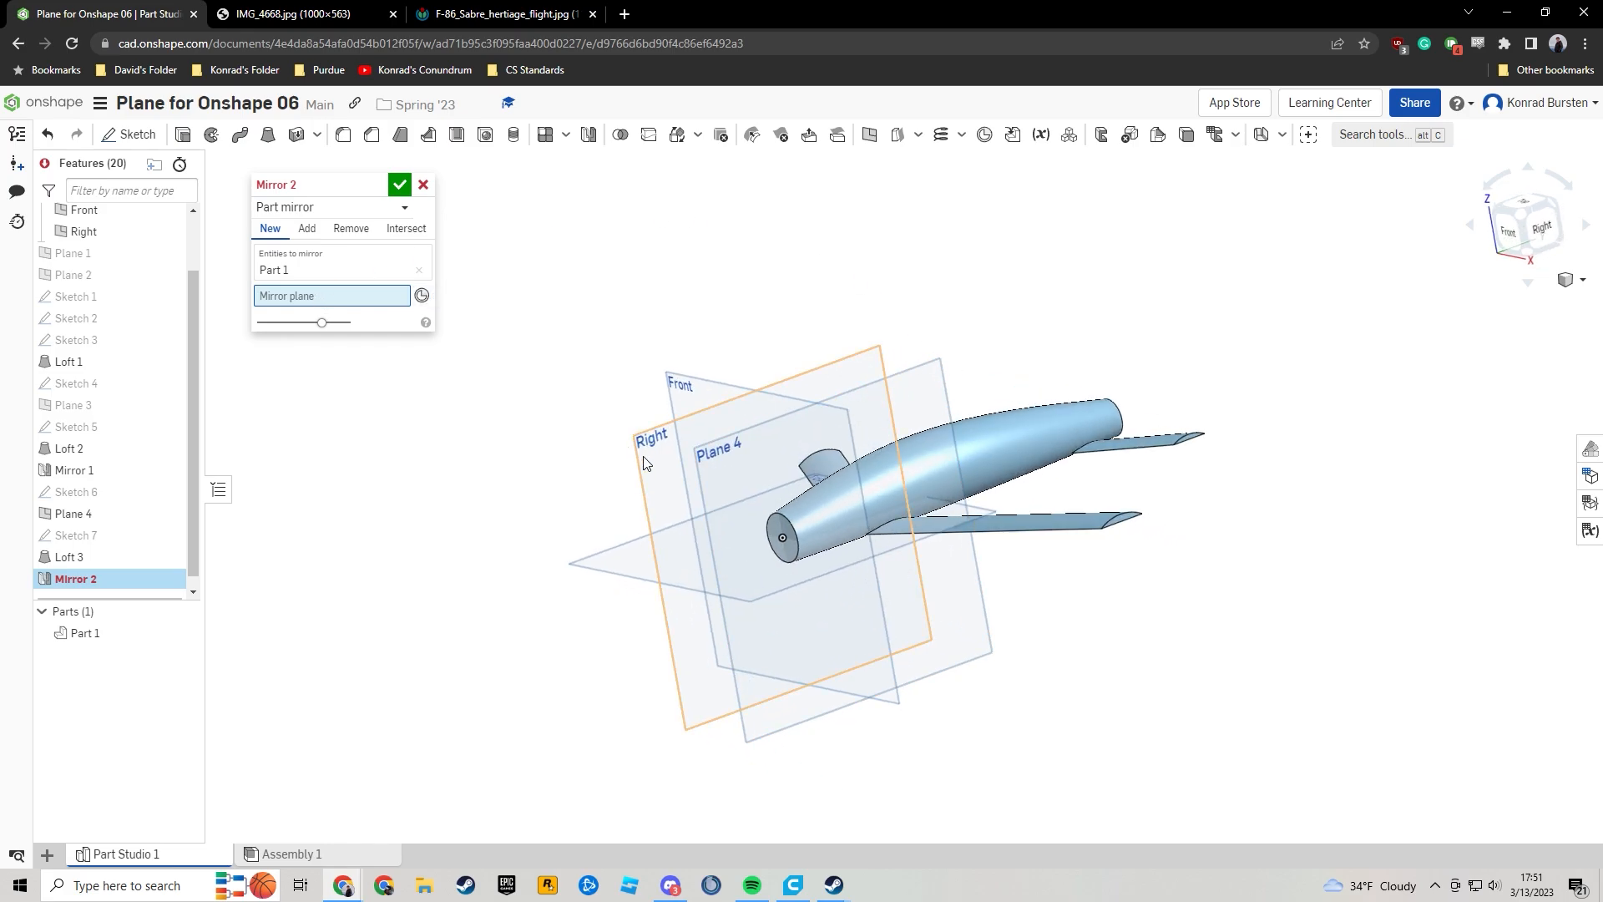
left_click(652, 465)
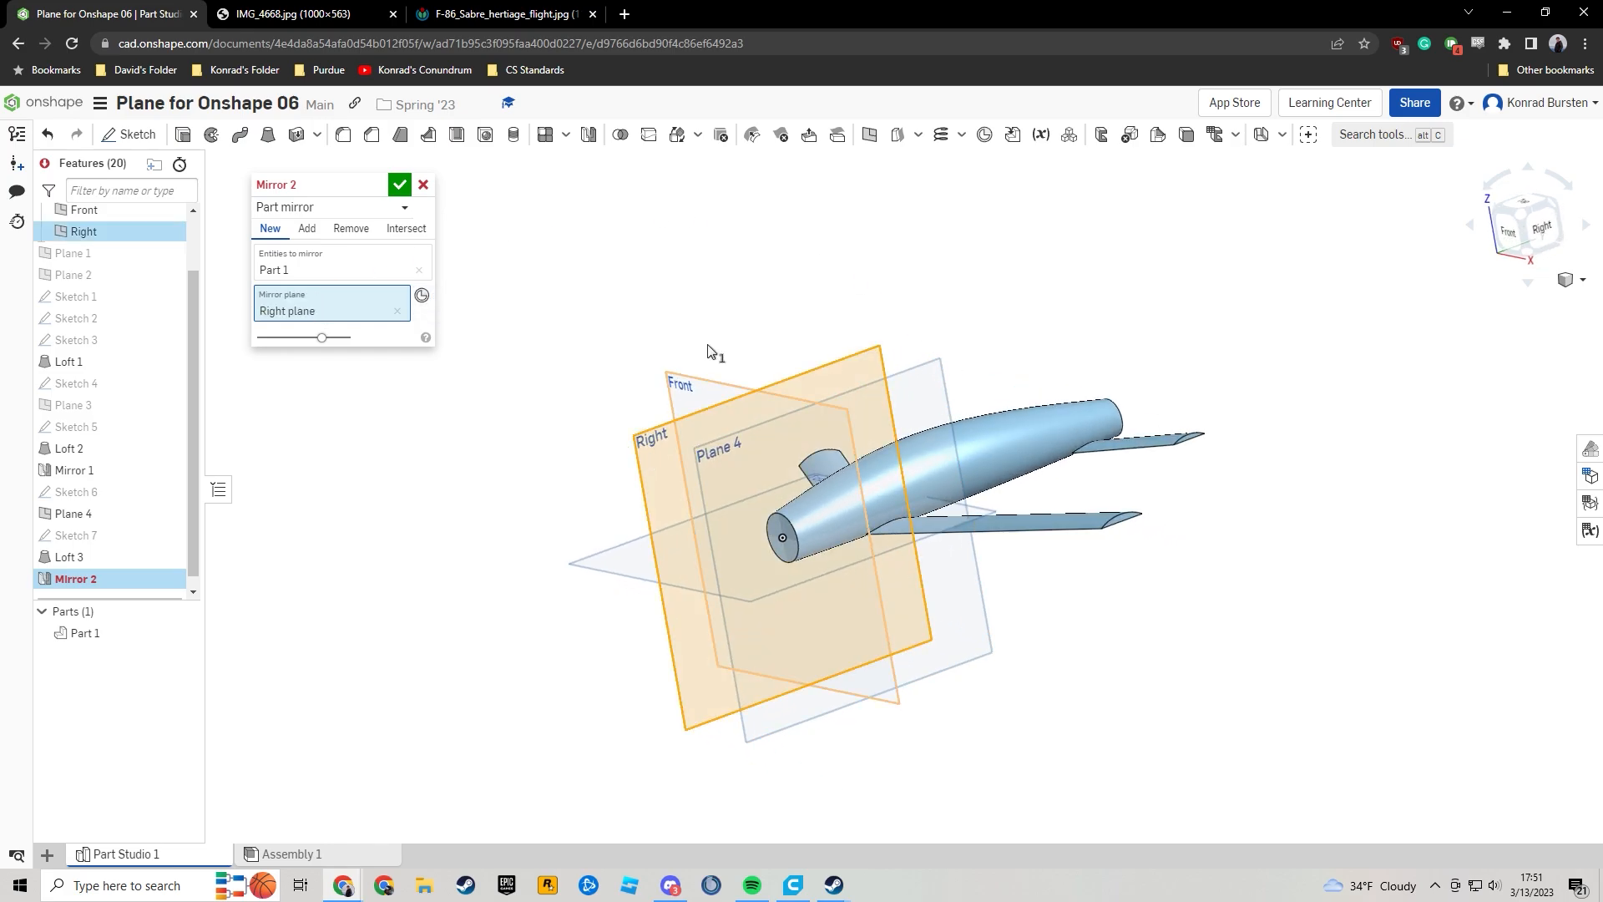
right_click_drag(784, 289, 819, 309)
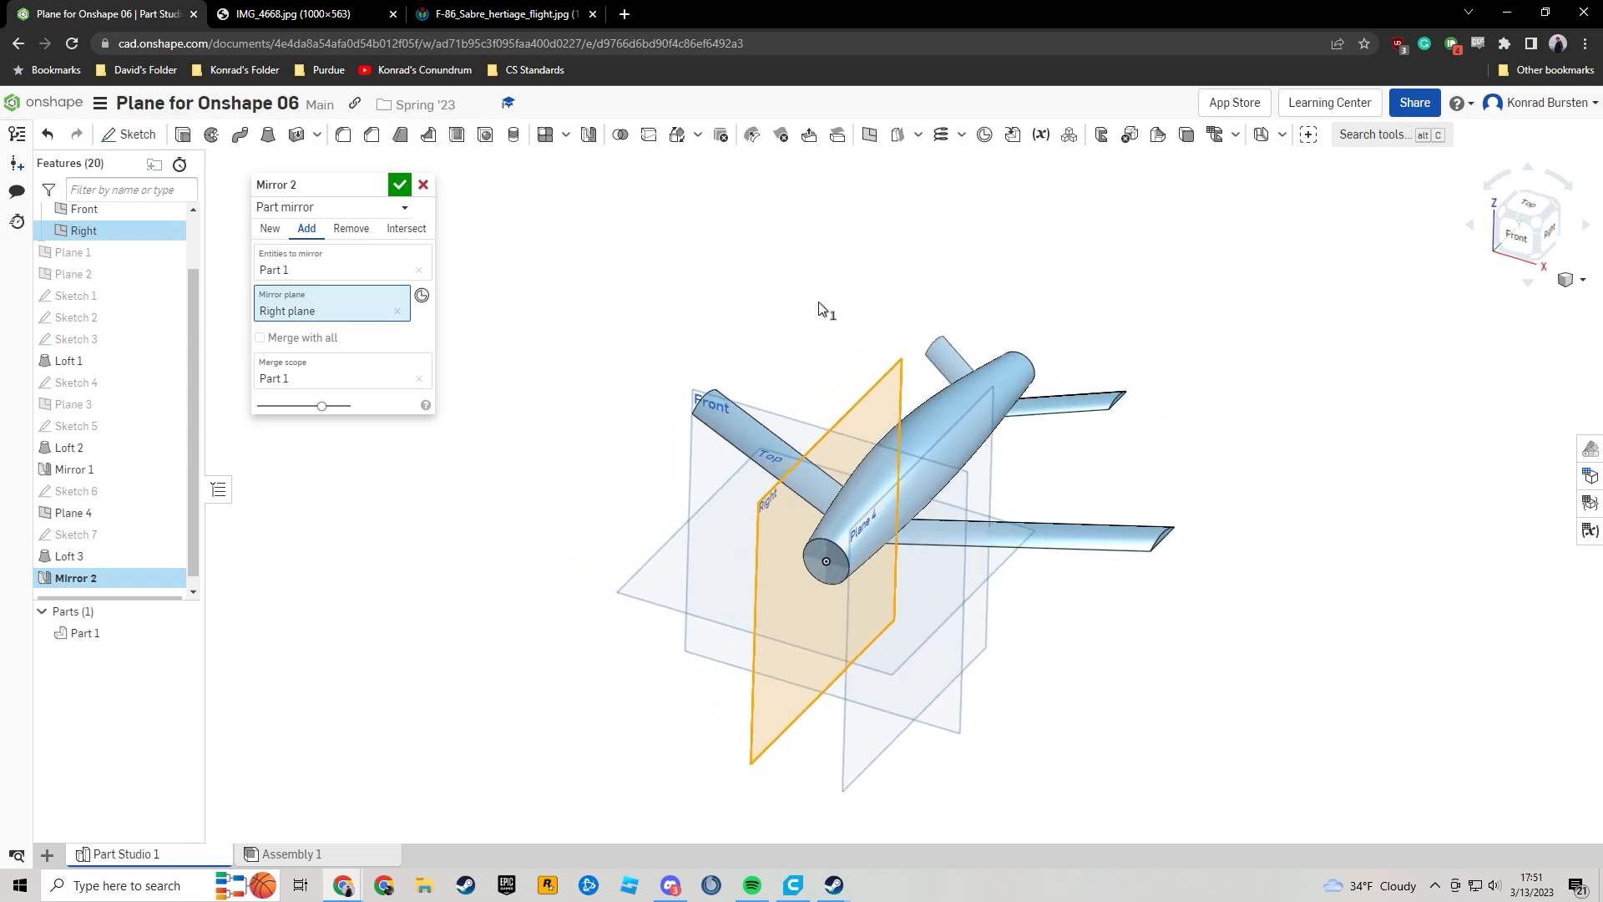
left_click(401, 195)
Compare the model with the two F-86 Sabre reference photos, examining the shape and position of the vertical tail fin.
mouse_move(1194, 401)
right_mouse_down()
mouse_move(1238, 368)
mouse_move(1185, 354)
mouse_move(1120, 443)
mouse_move(1136, 483)
mouse_move(1142, 379)
mouse_move(1092, 352)
mouse_move(1010, 358)
mouse_move(1167, 349)
mouse_move(1281, 384)
mouse_move(1256, 533)
mouse_move(1260, 365)
mouse_move(1163, 396)
mouse_move(1213, 404)
right_mouse_up()
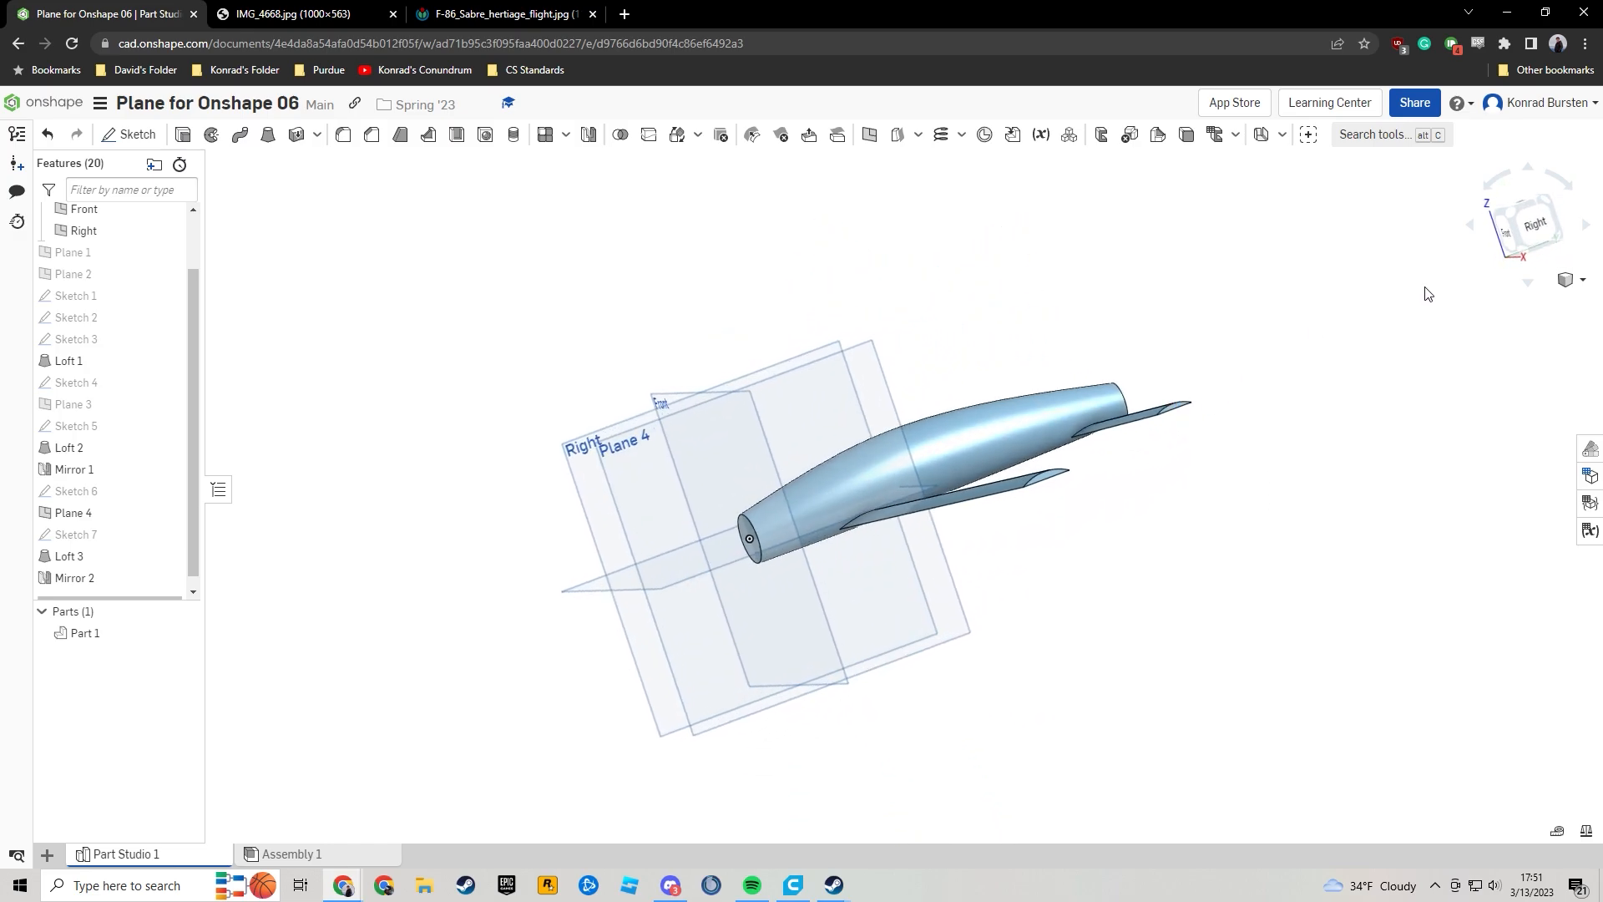
left_click(1505, 217)
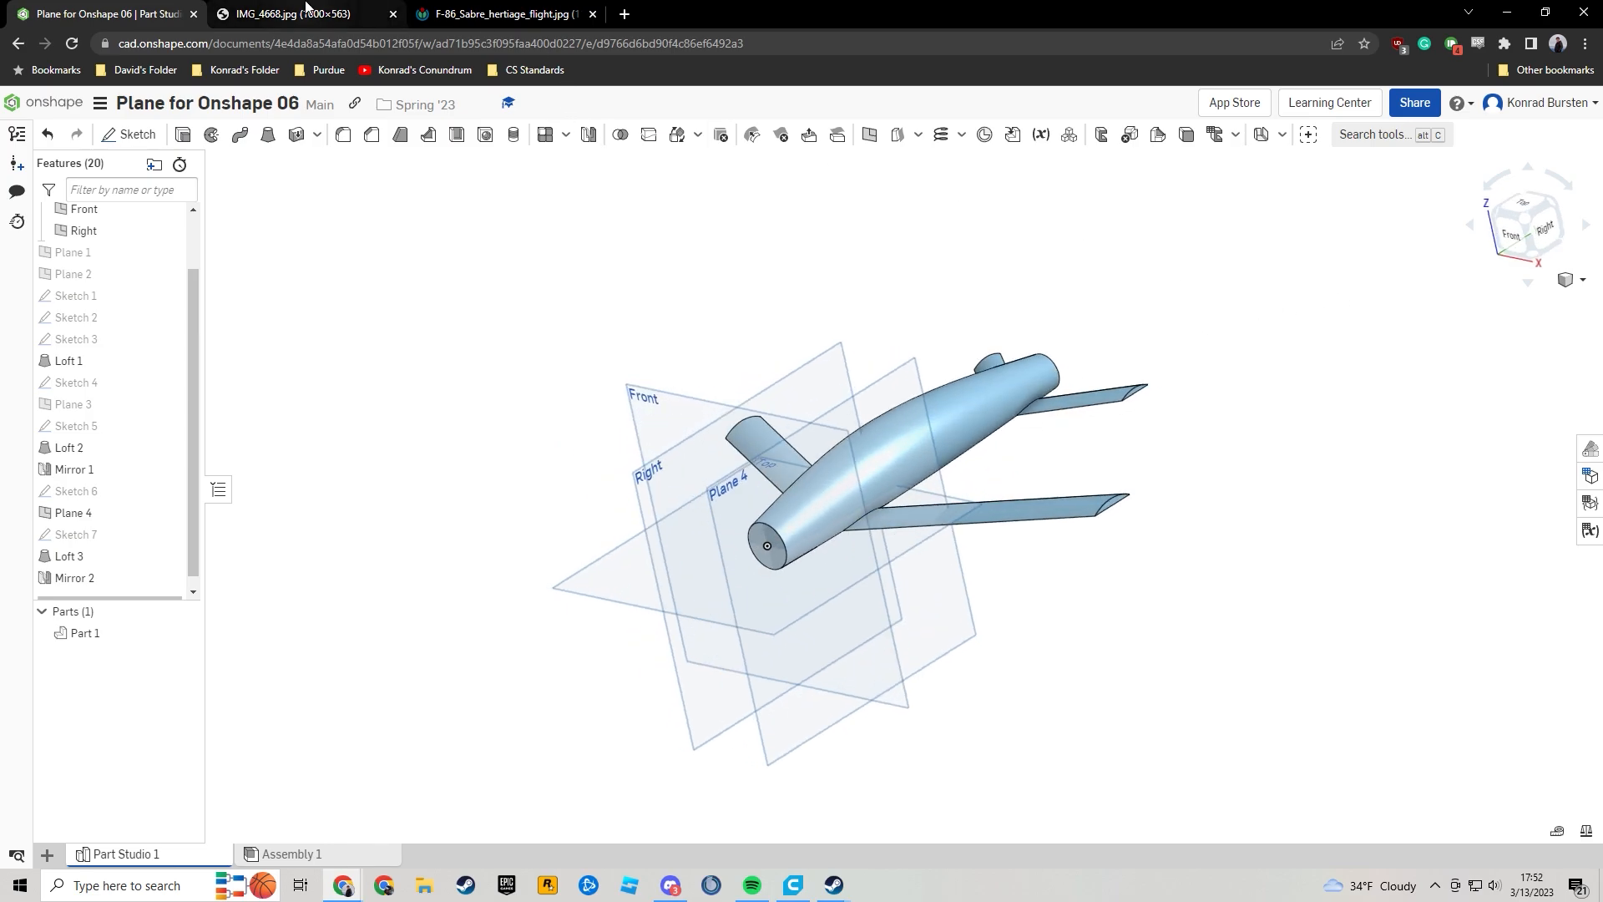
left_click(307, 14)
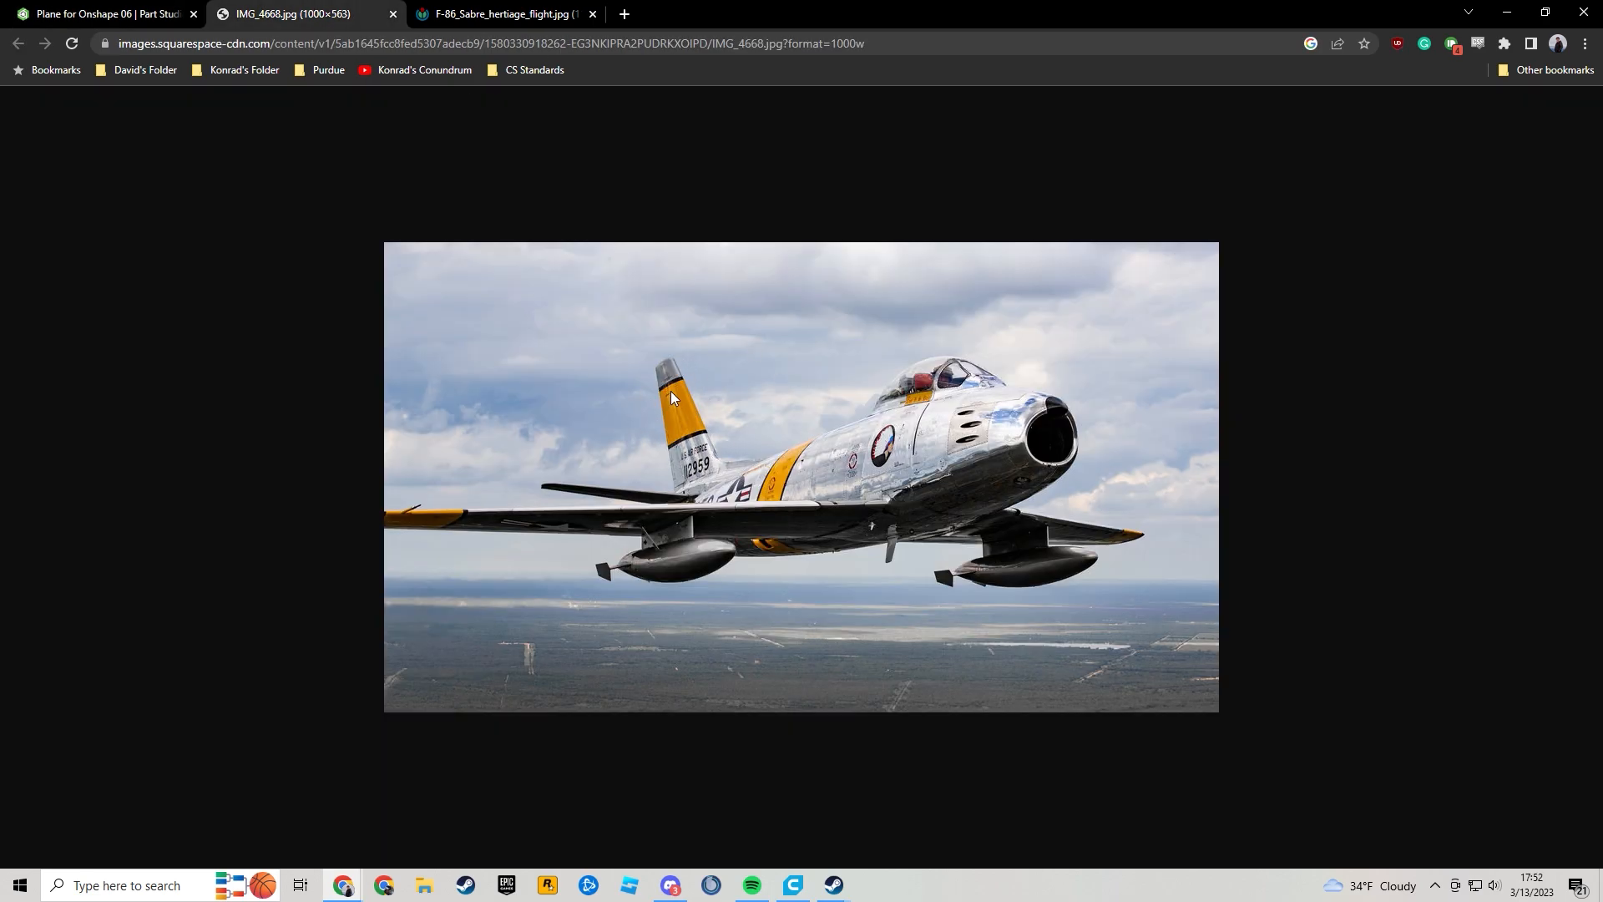
left_click(461, 13)
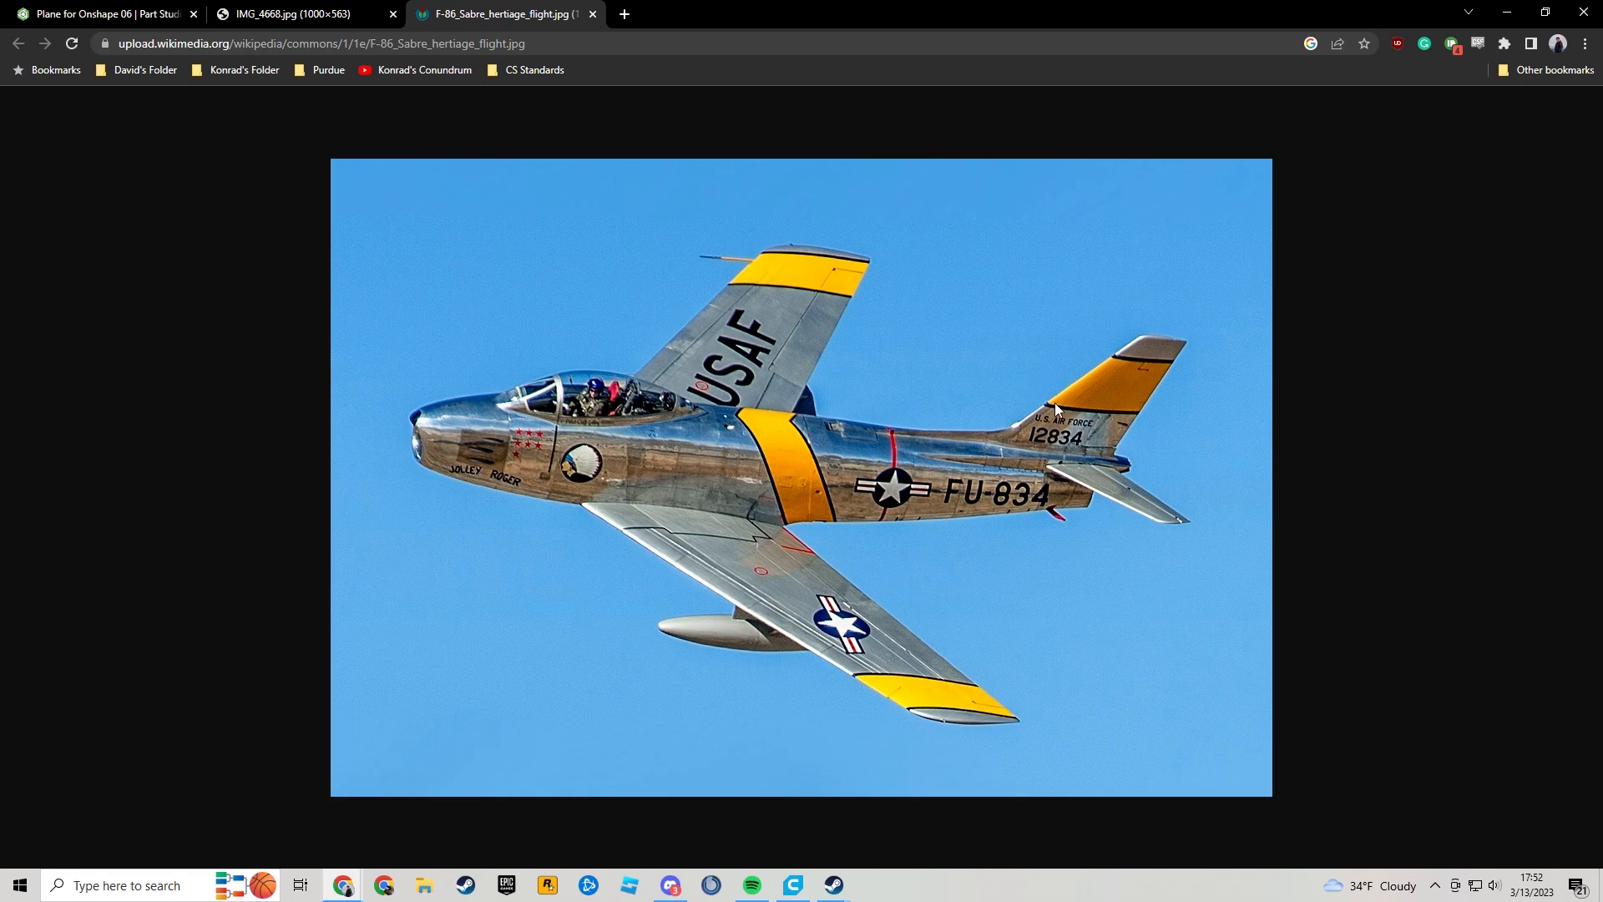
left_click(113, 13)
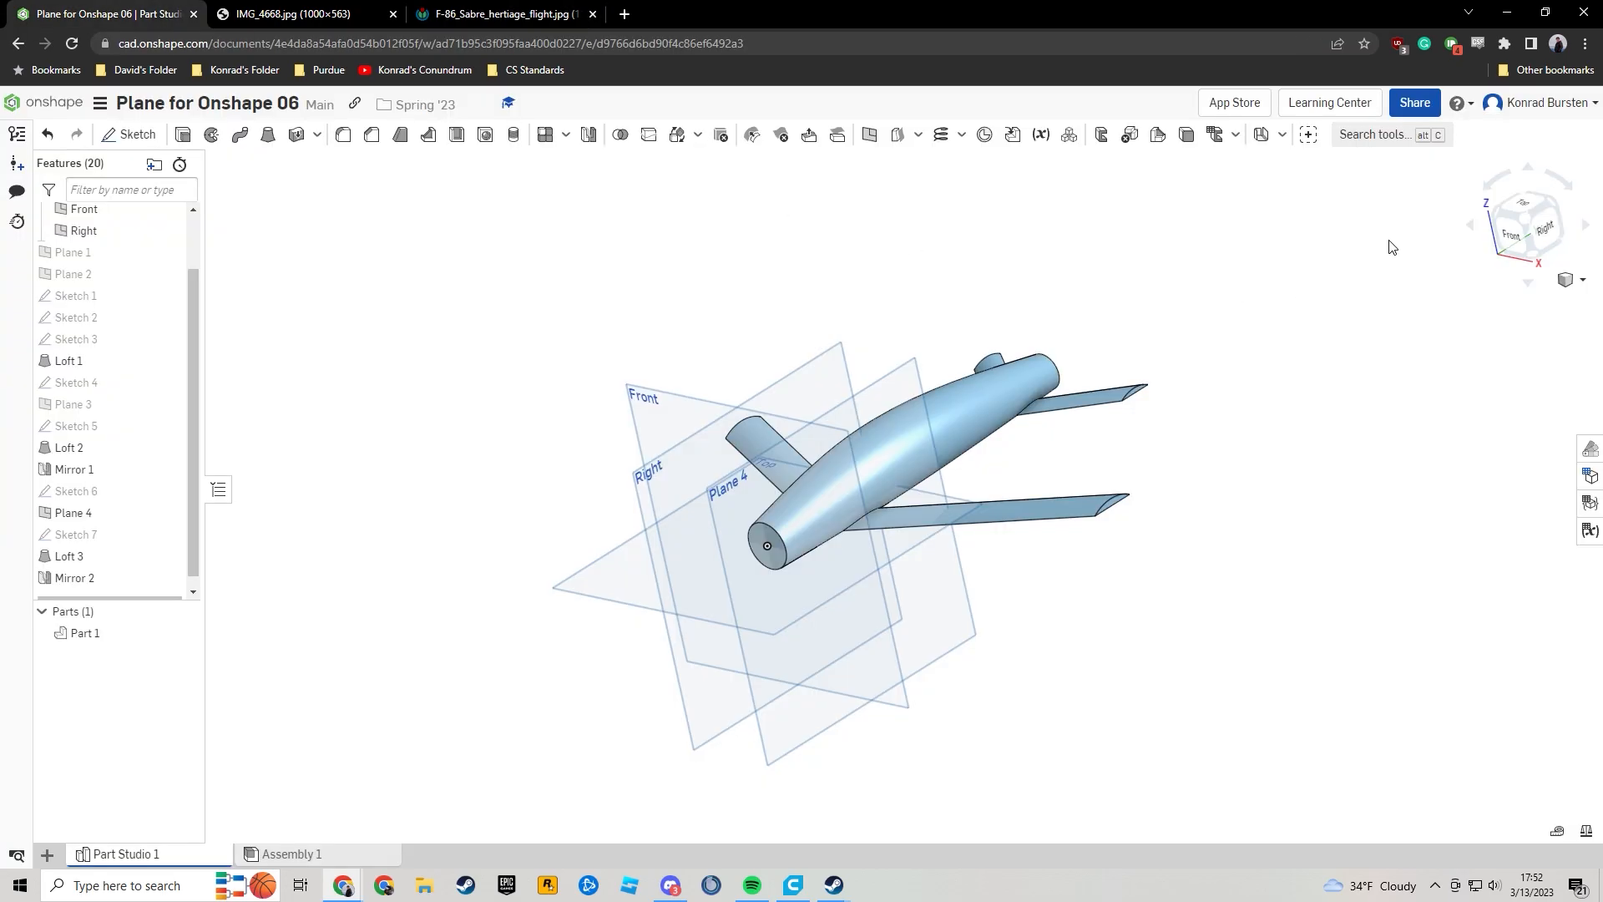
Start a sketch on the Top plane and draw a lengthwise line about 0.94 in long on the tail's centreline.
left_click(1524, 207)
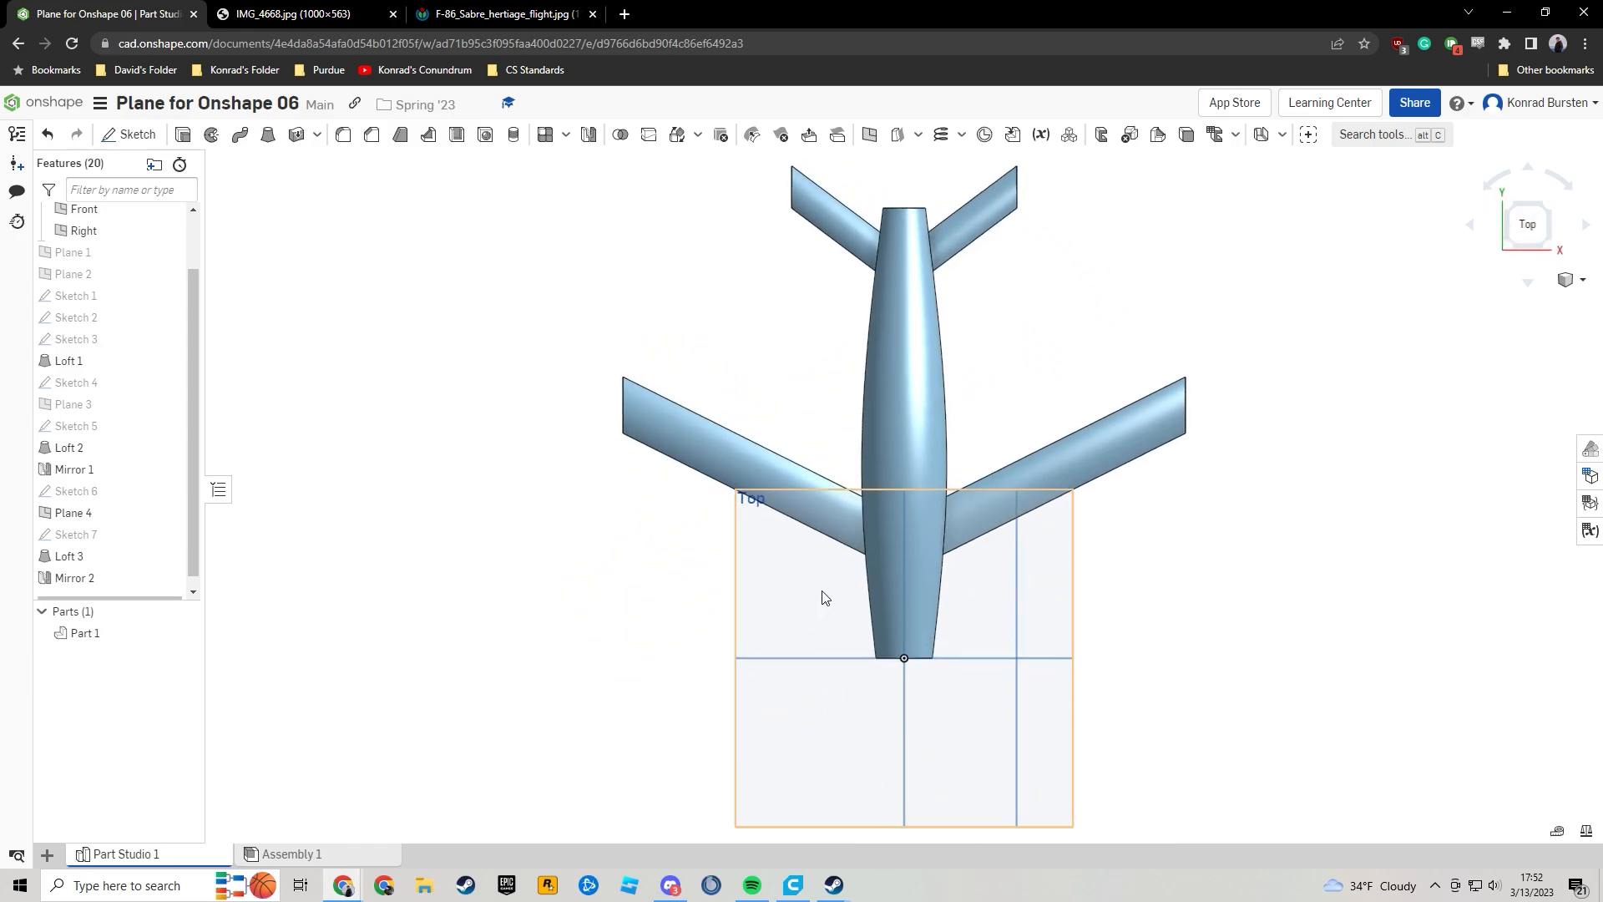
left_click(824, 597)
left_click(131, 135)
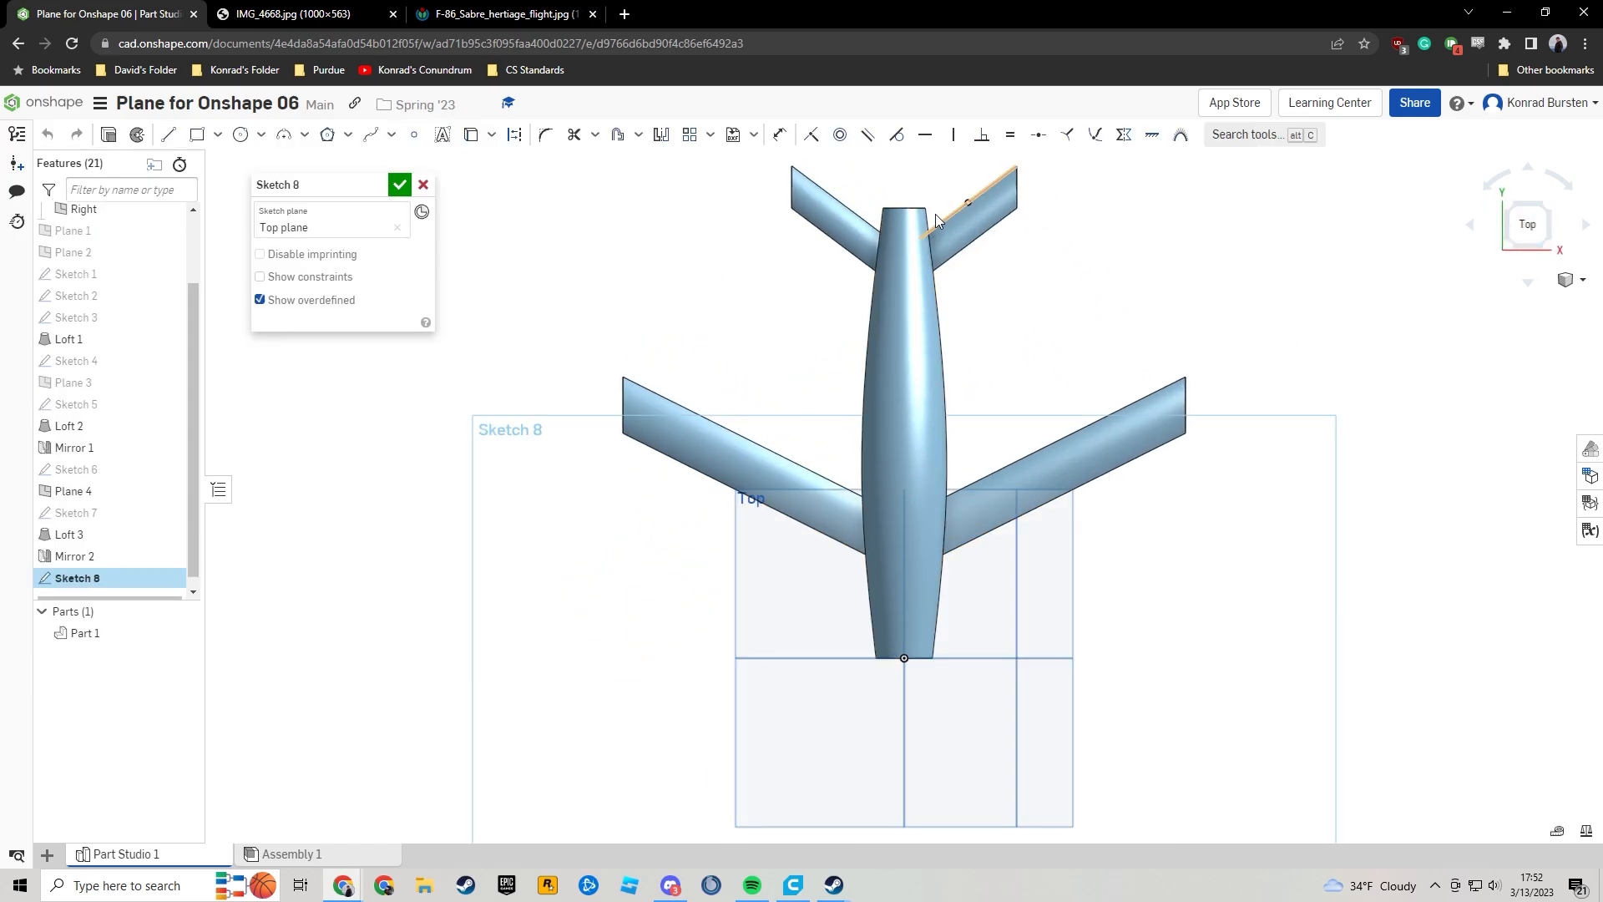
scroll(936, 214, "down", 6)
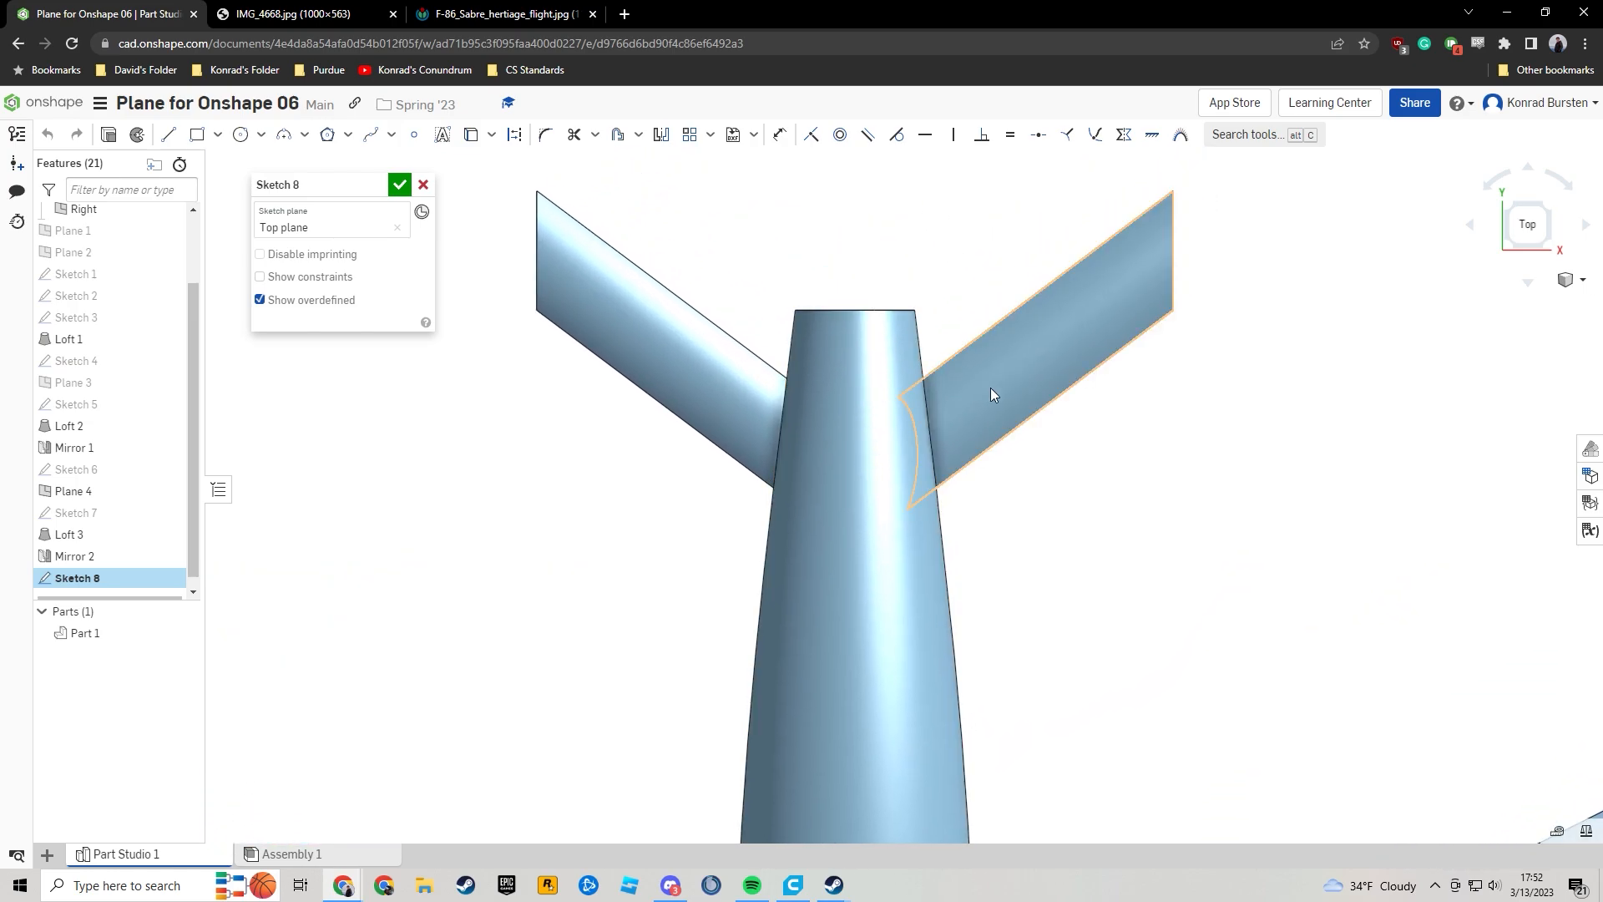
left_click(168, 134)
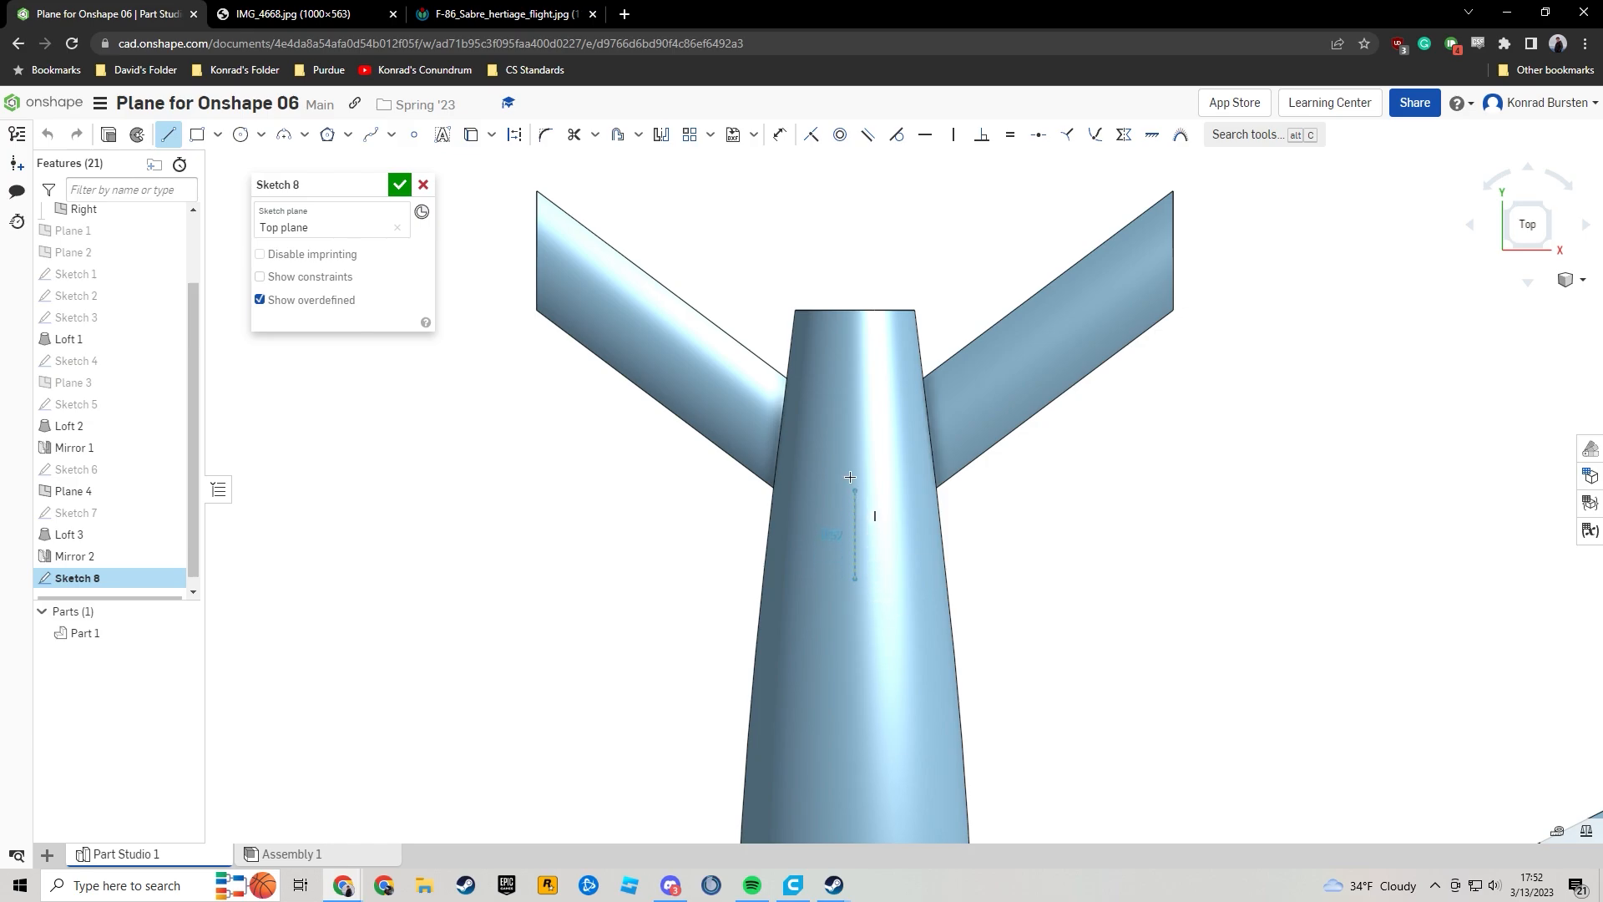
left_click(854, 433)
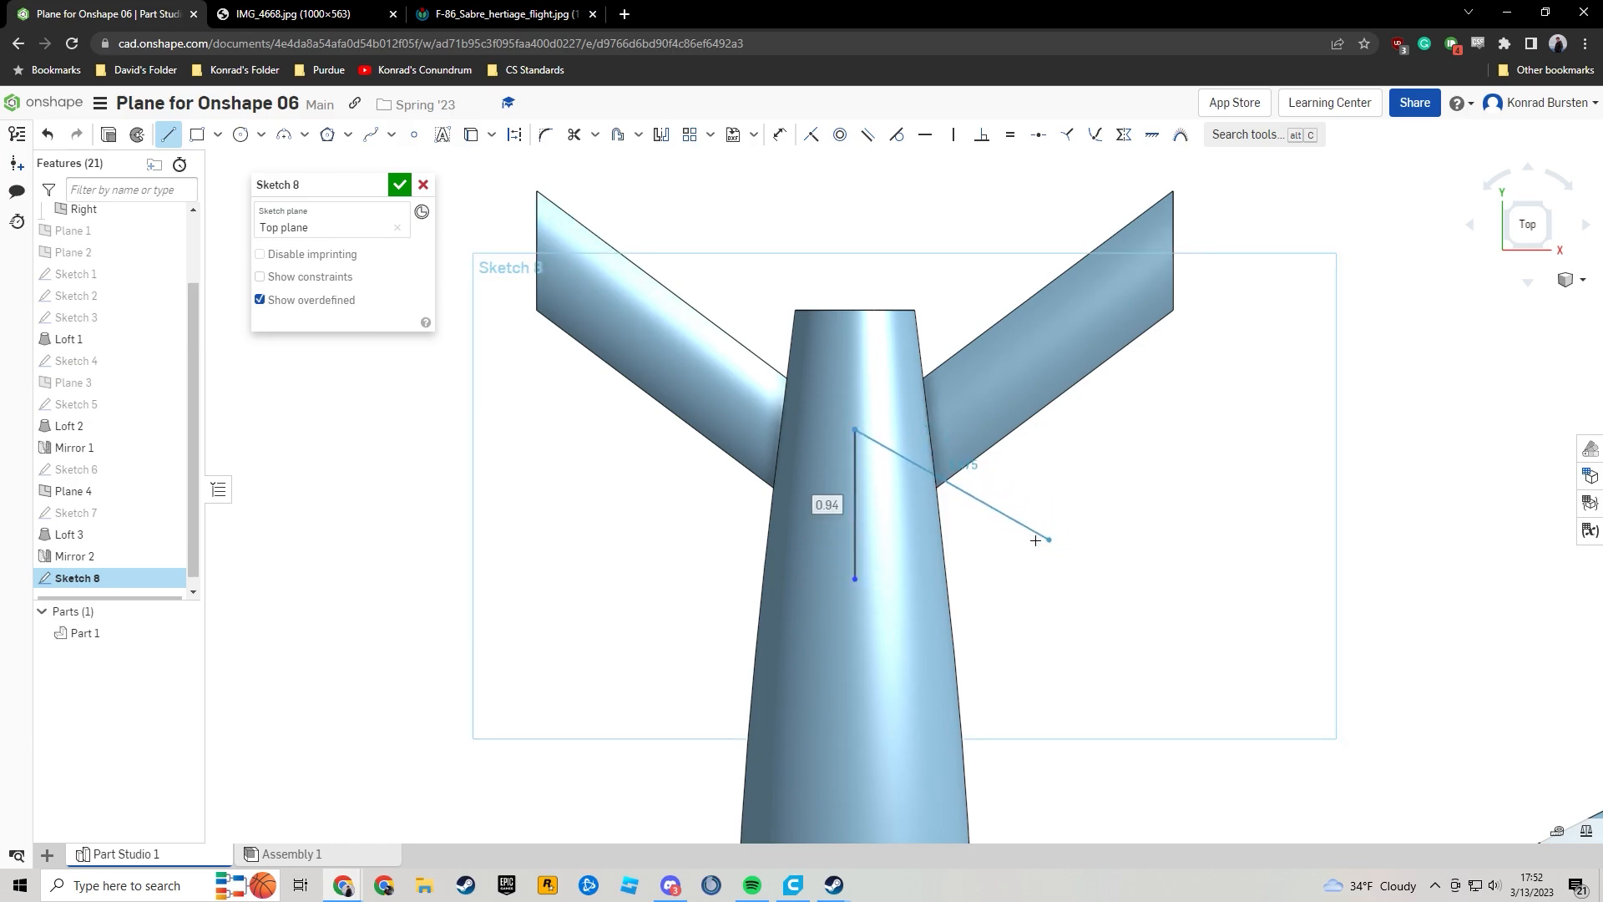
Set the length of the tail centreline sketch line to 1 in.
key("u")
left_click(855, 535)
left_click(892, 534)
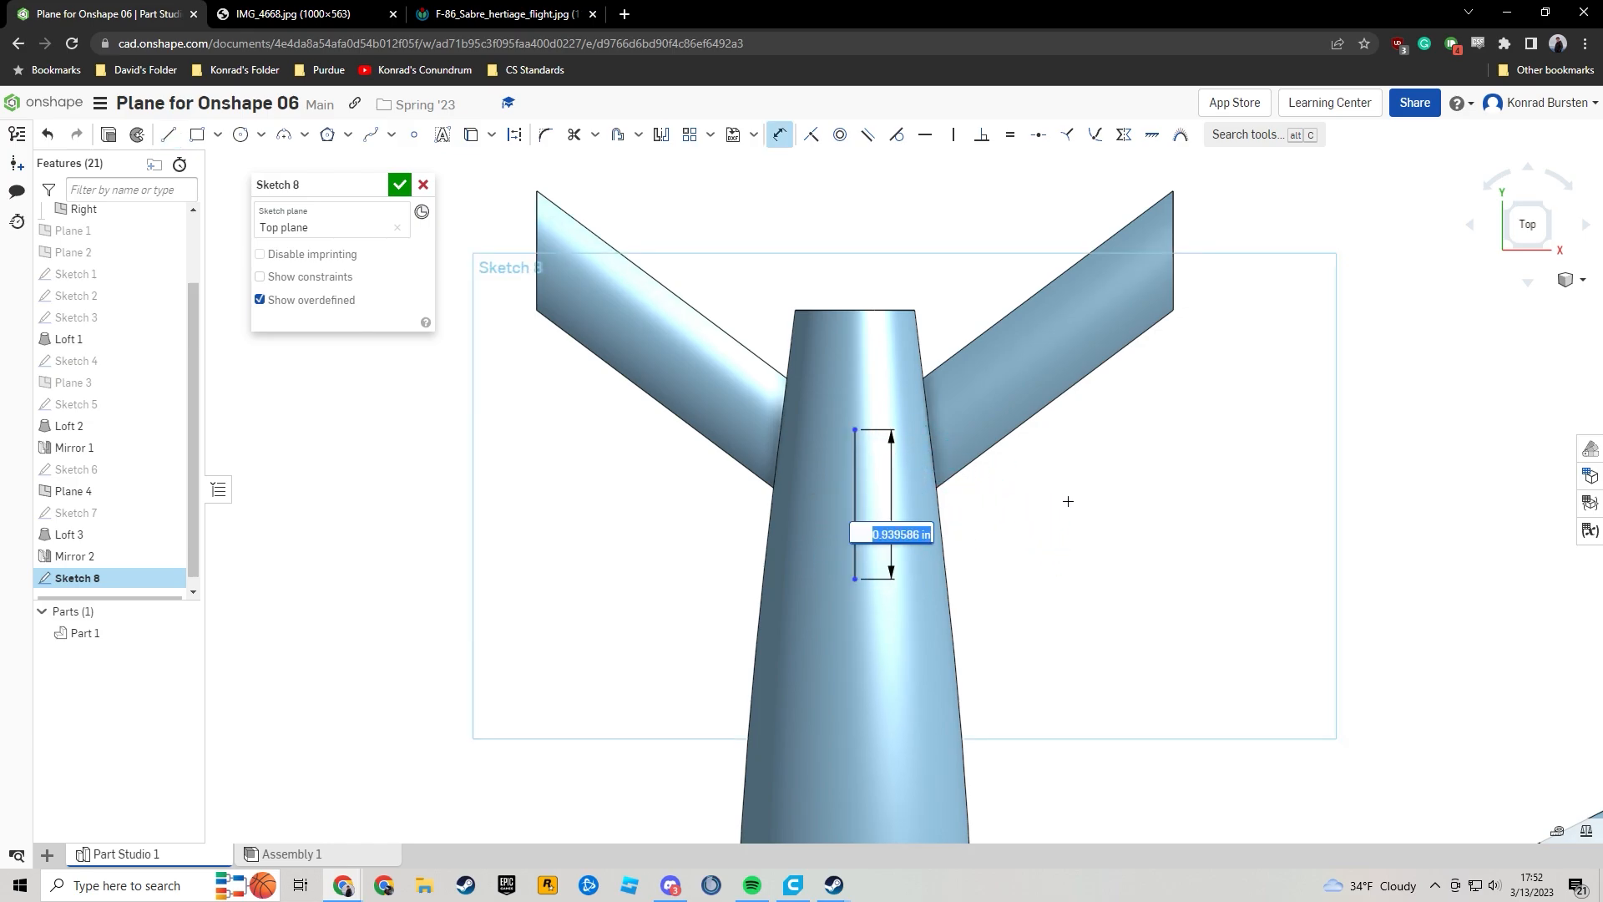
type("1")
key("Return")
scroll(1067, 501, "down", 5)
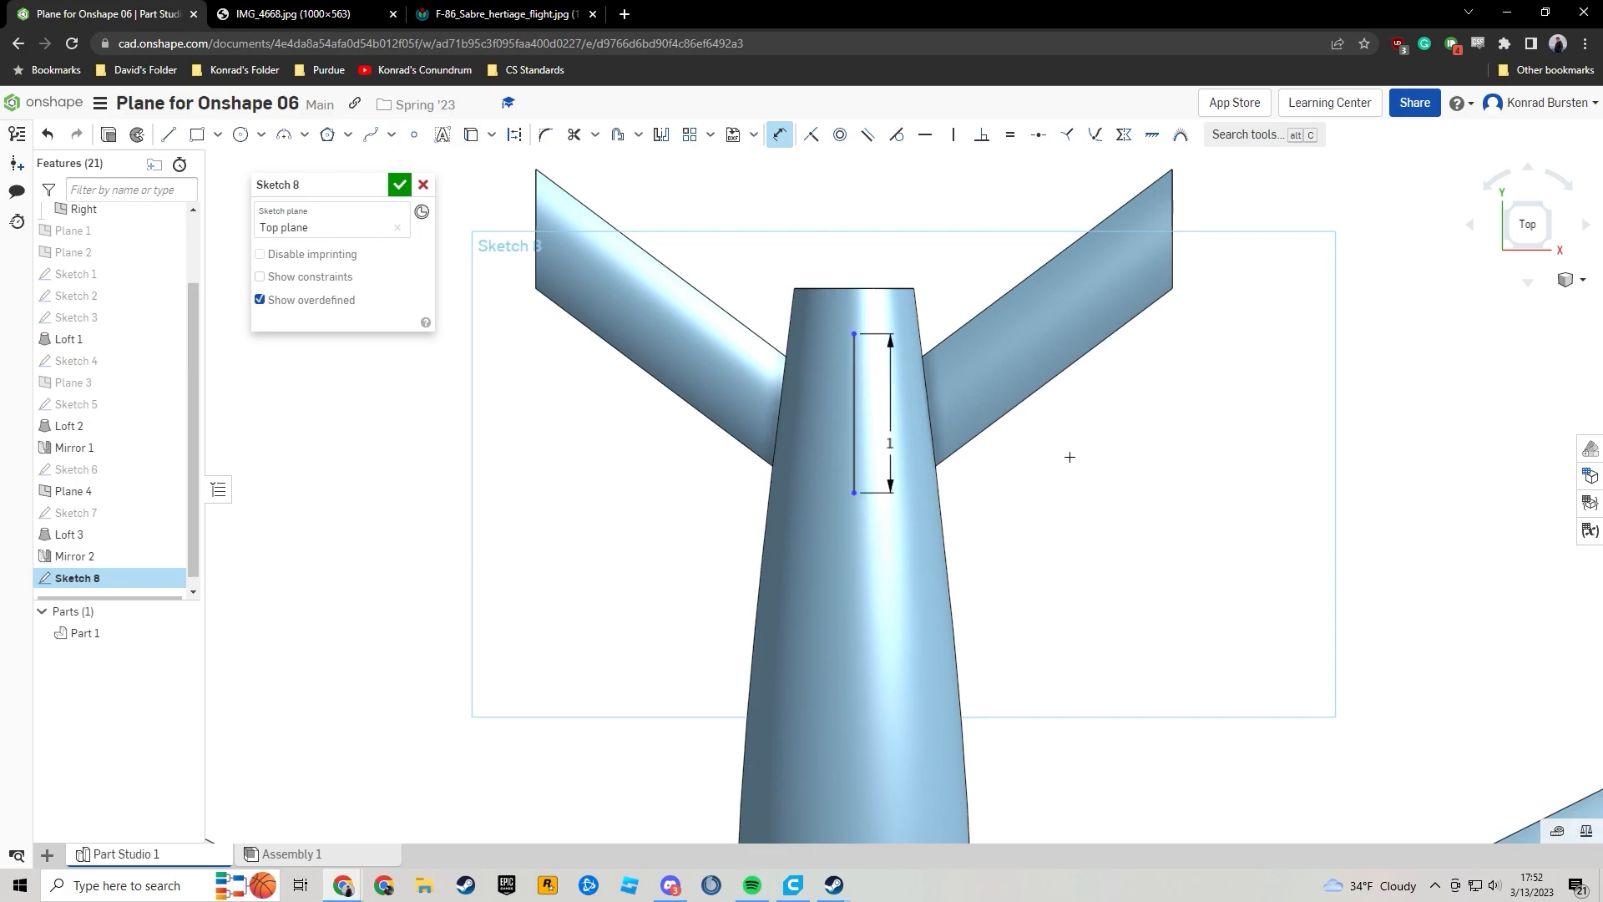
Dimension the lengthwise distance from the tail line's forward endpoint to the origin at the nose and set it to 6 in.
middle_click_drag(1044, 258, 1033, 246)
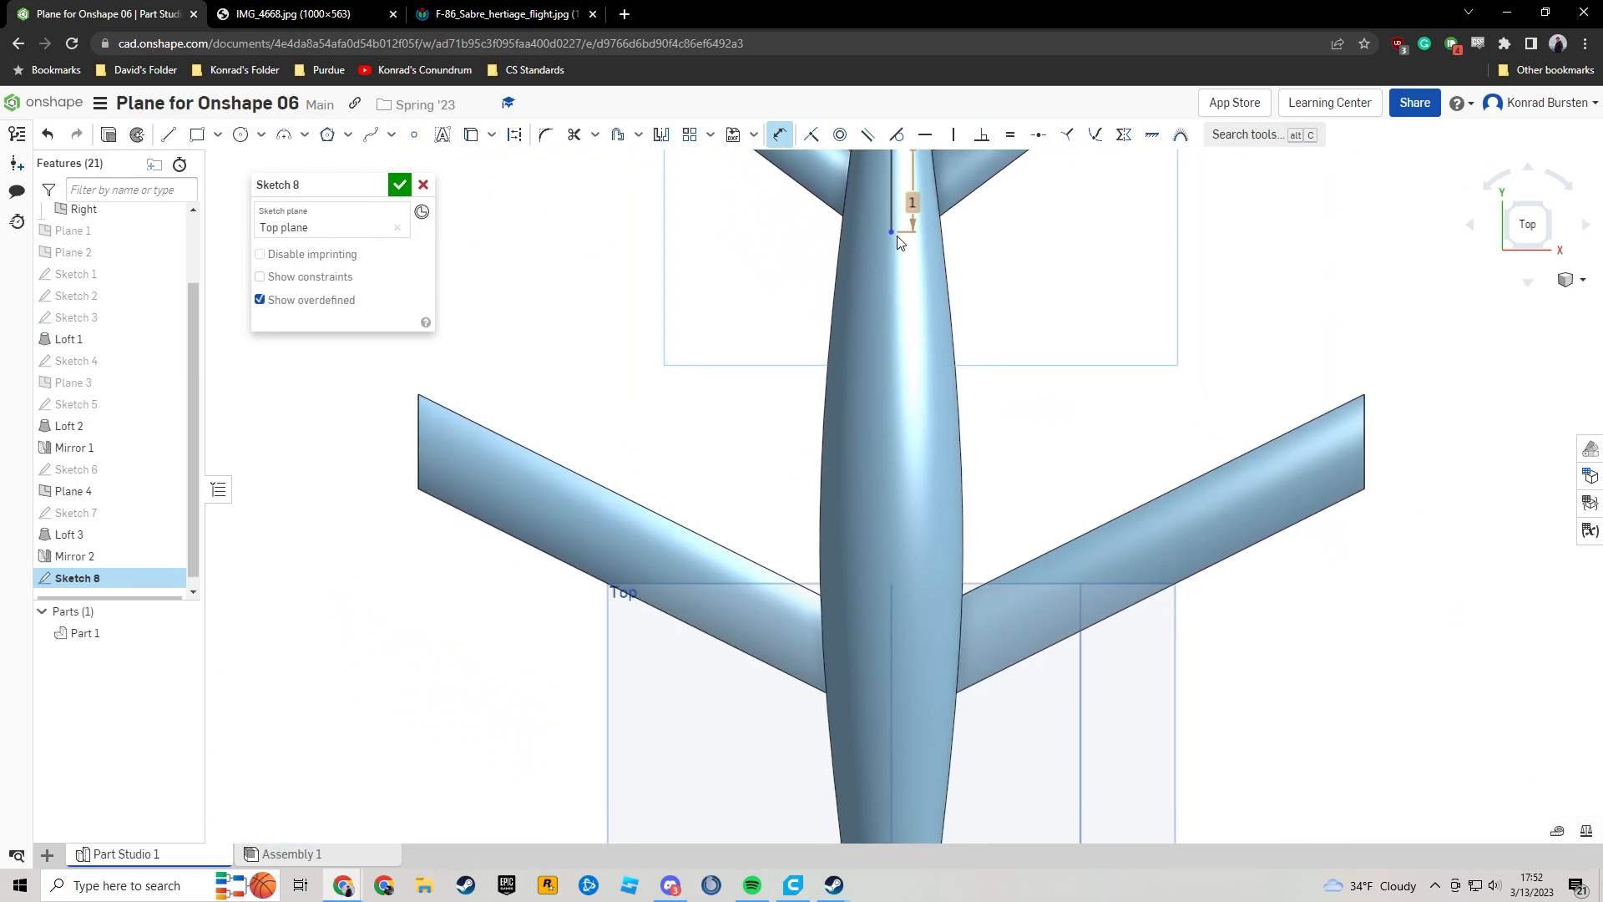
left_click(893, 233)
middle_click_drag(1052, 337, 1014, 187)
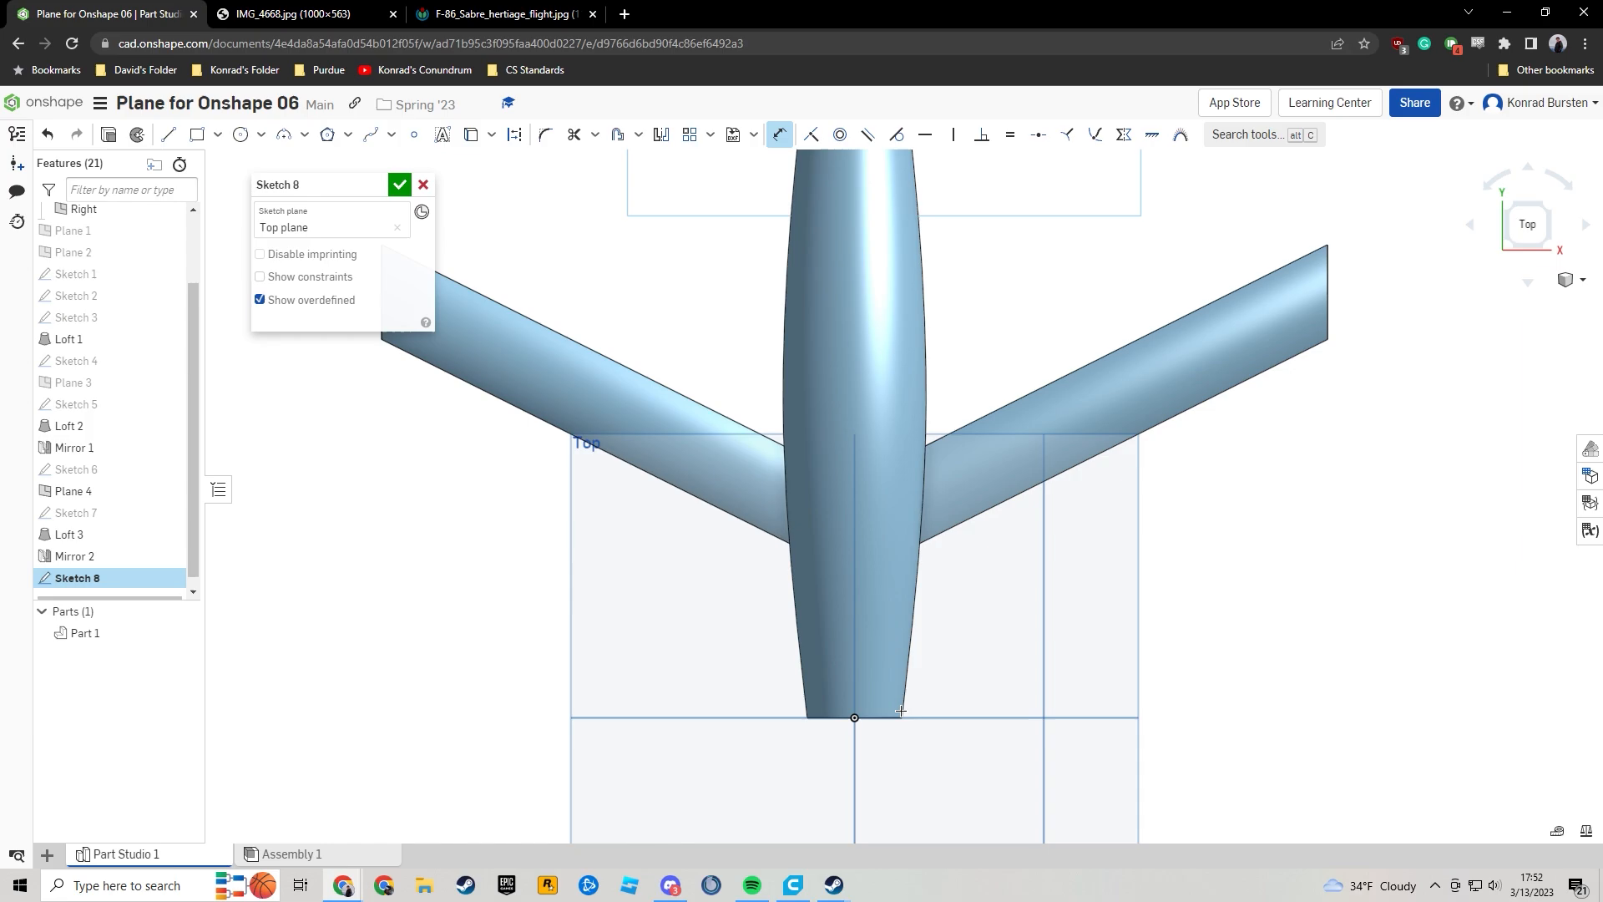
left_click(725, 716)
middle_click_drag(705, 333, 741, 529)
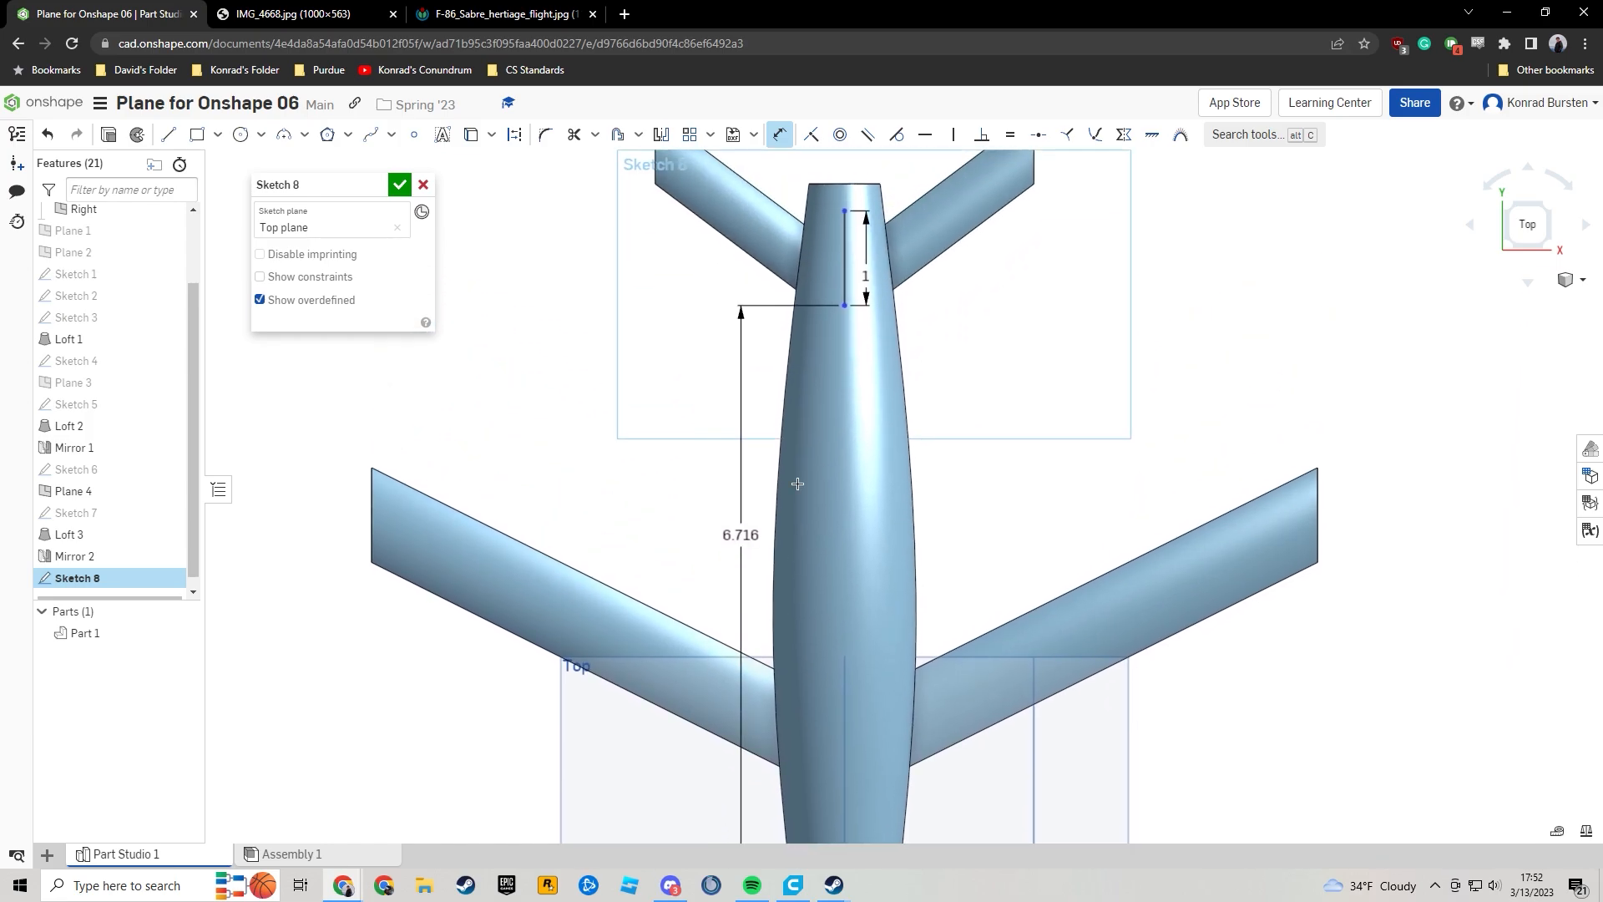
middle_click_drag(845, 313, 884, 69)
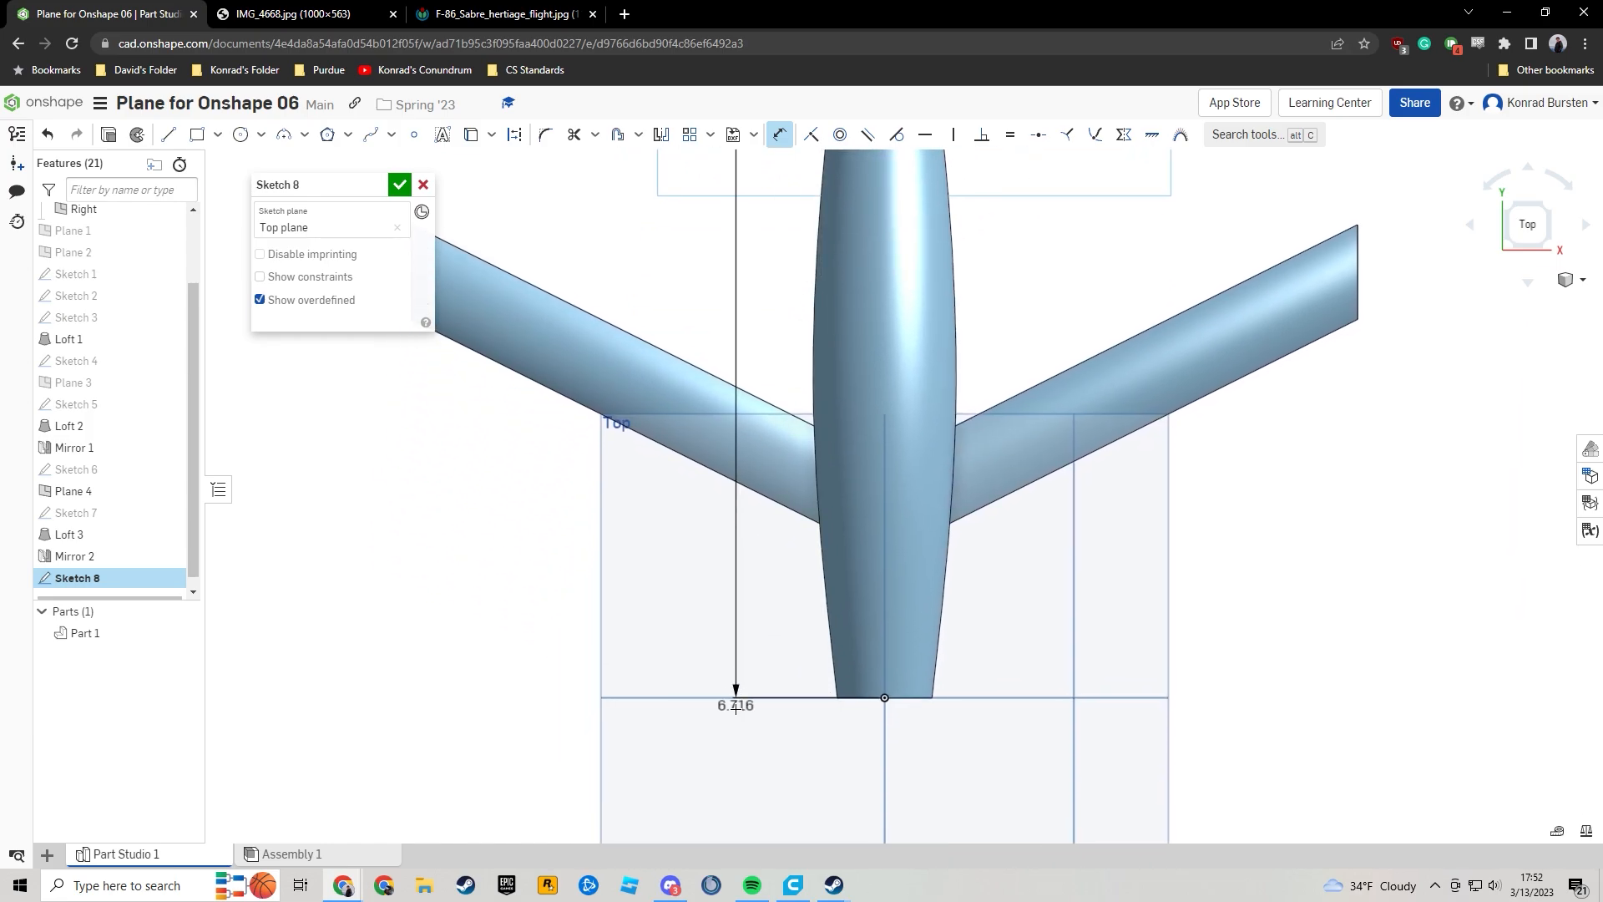
middle_click_drag(740, 410, 752, 609)
left_click(753, 523)
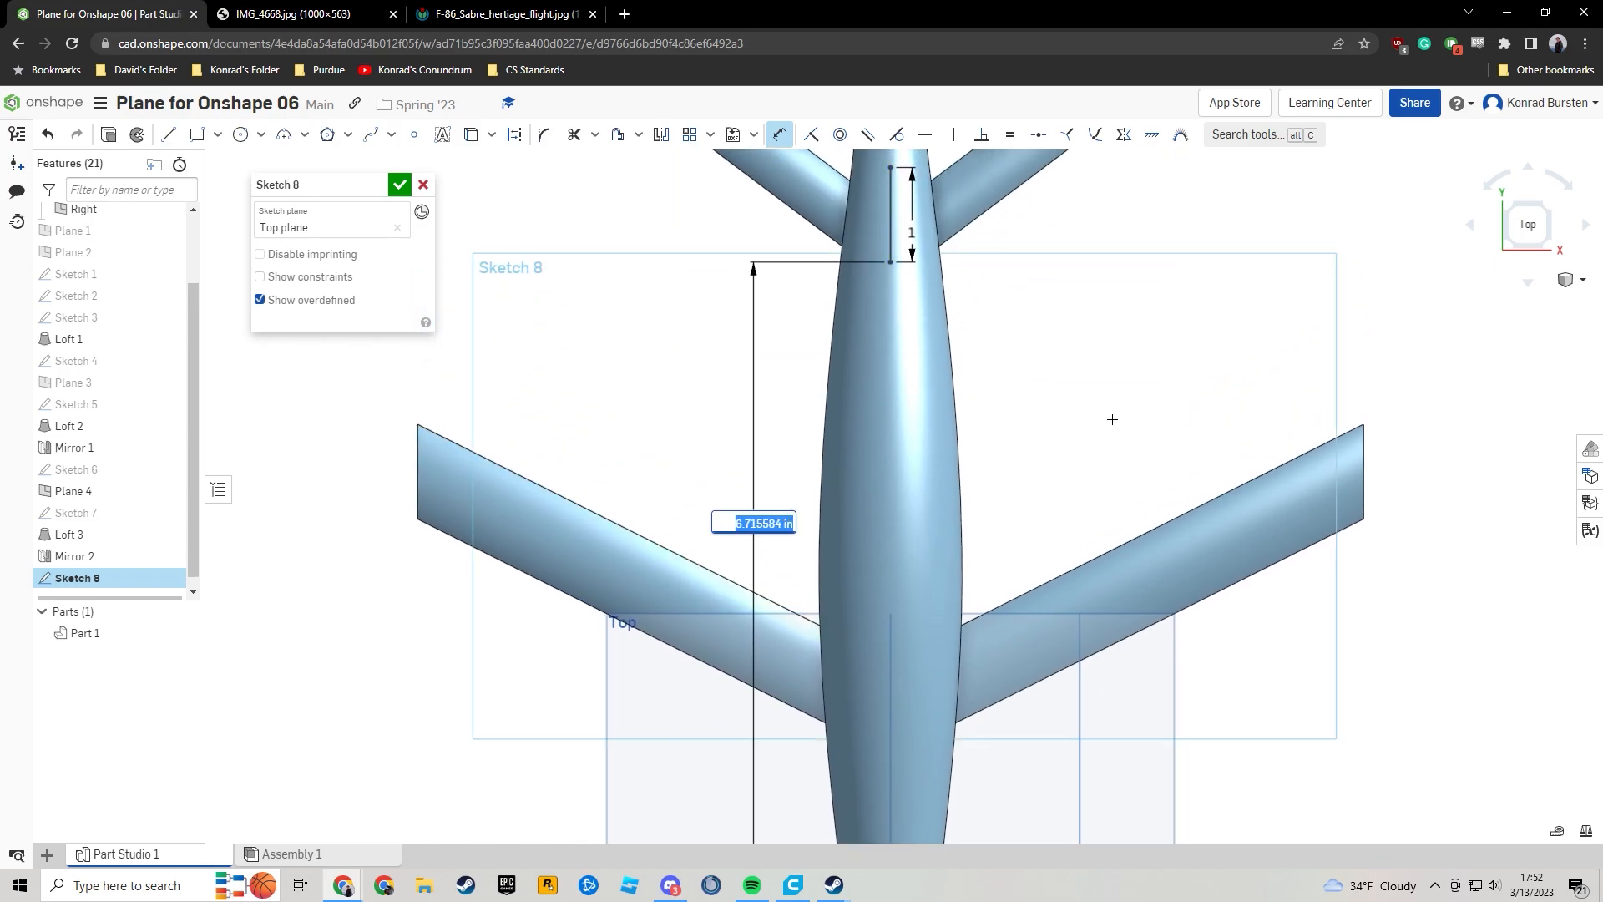
type("6")
key("Return")
middle_click_drag(1105, 408, 1080, 496)
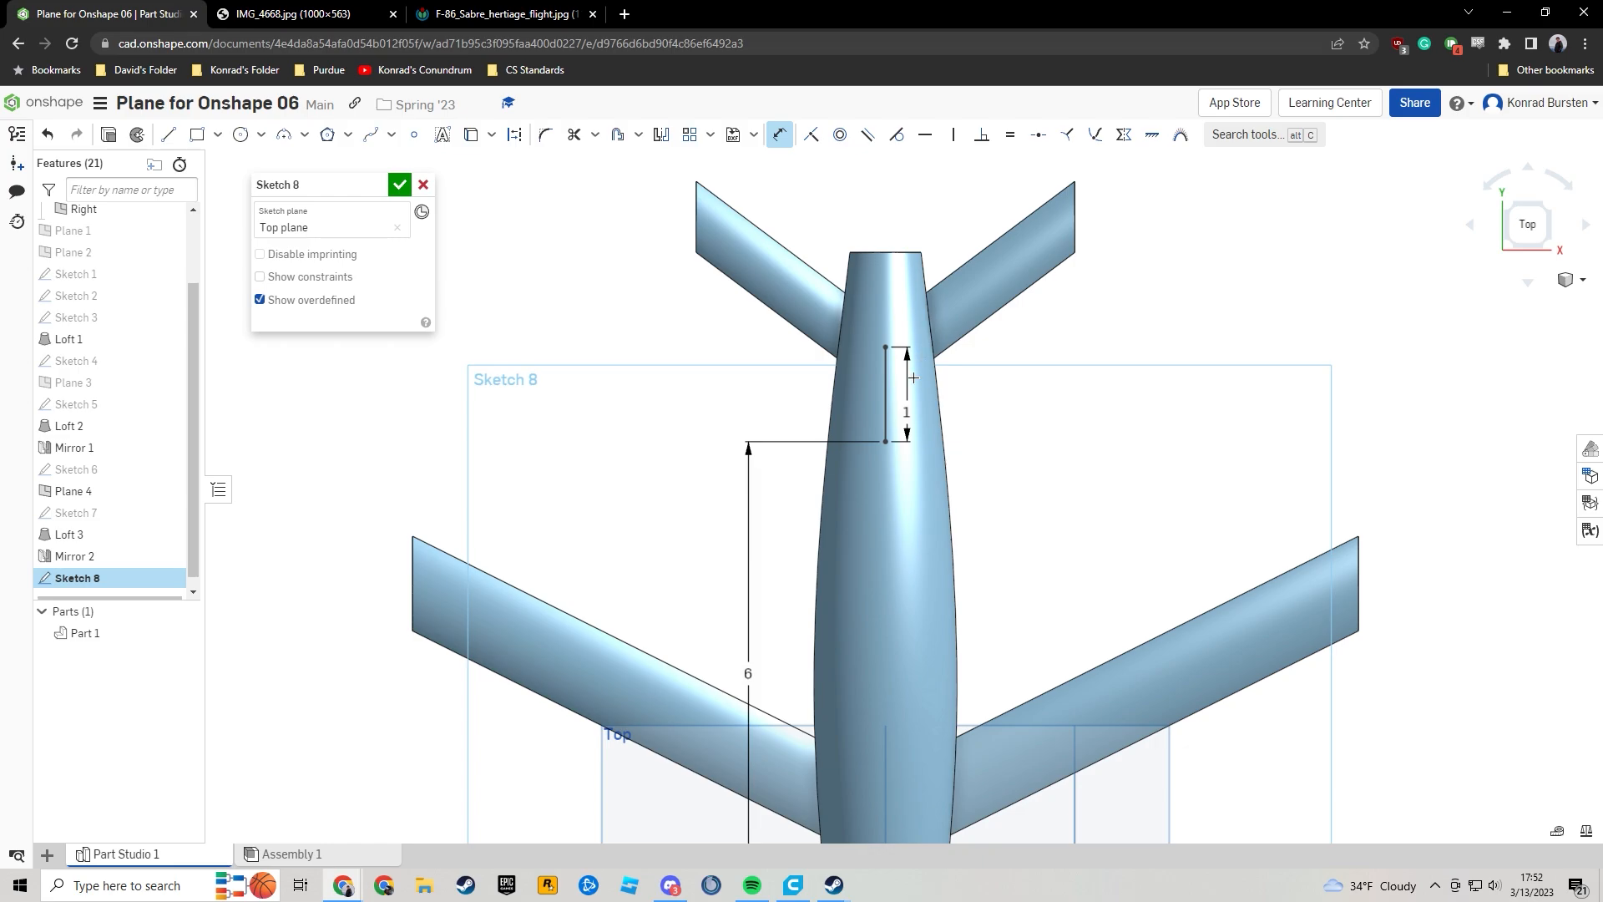
Draw a 3-point arc joining the ends of the 1 in line, bulging toward positive X with a radius of about 0.705 in.
middle_click_drag(774, 616, 754, 424)
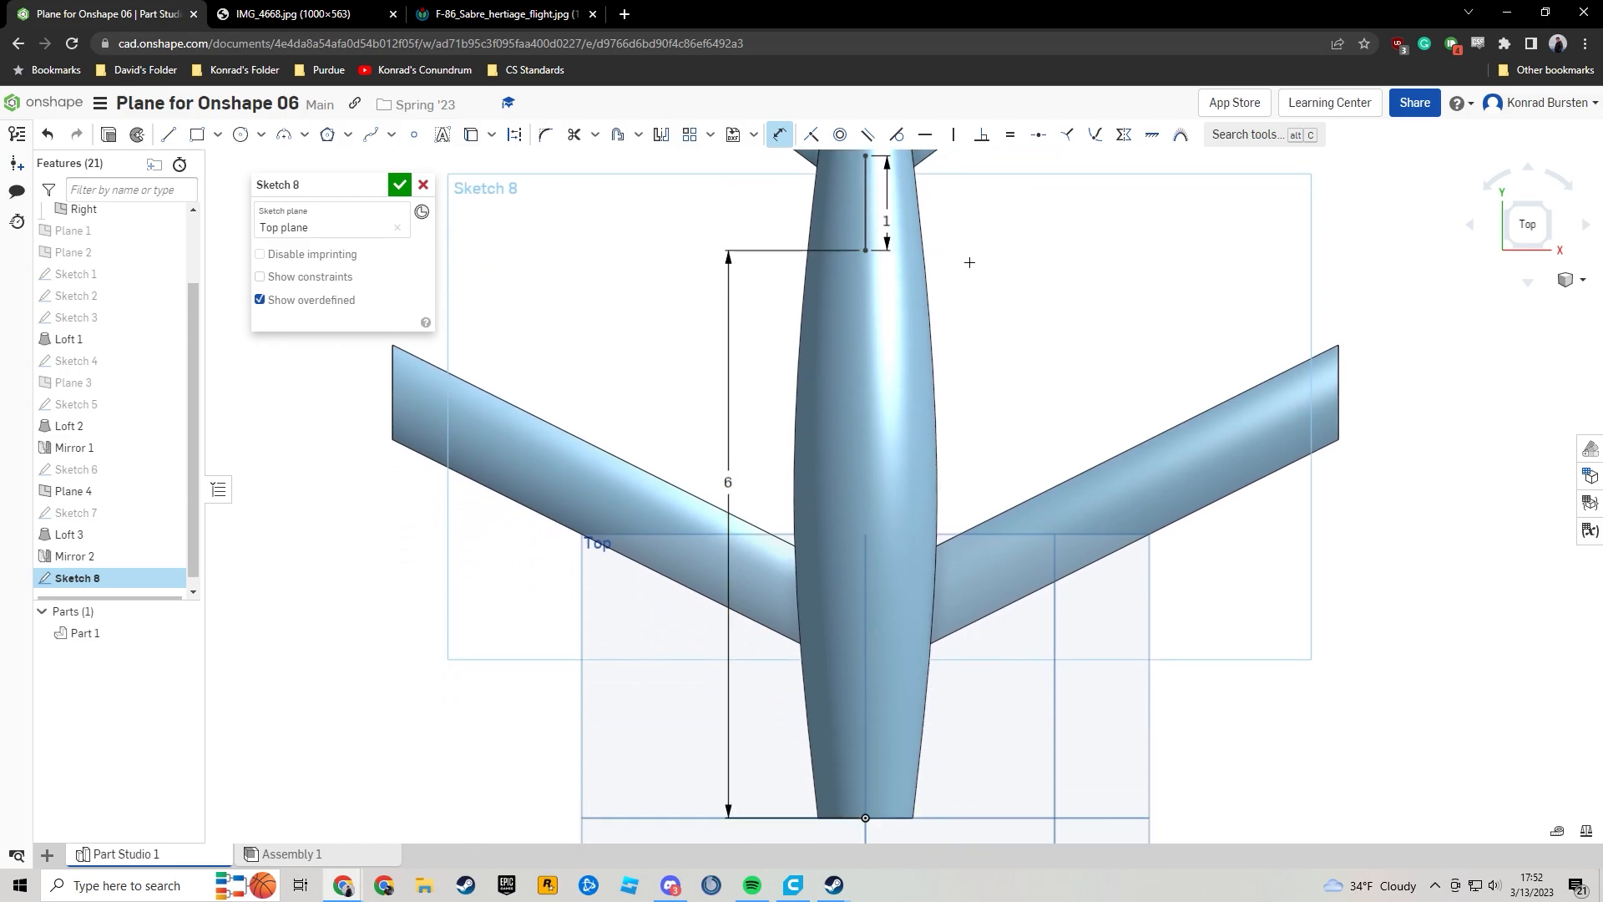
middle_click_drag(853, 187, 825, 347)
scroll(983, 387, "up", 5)
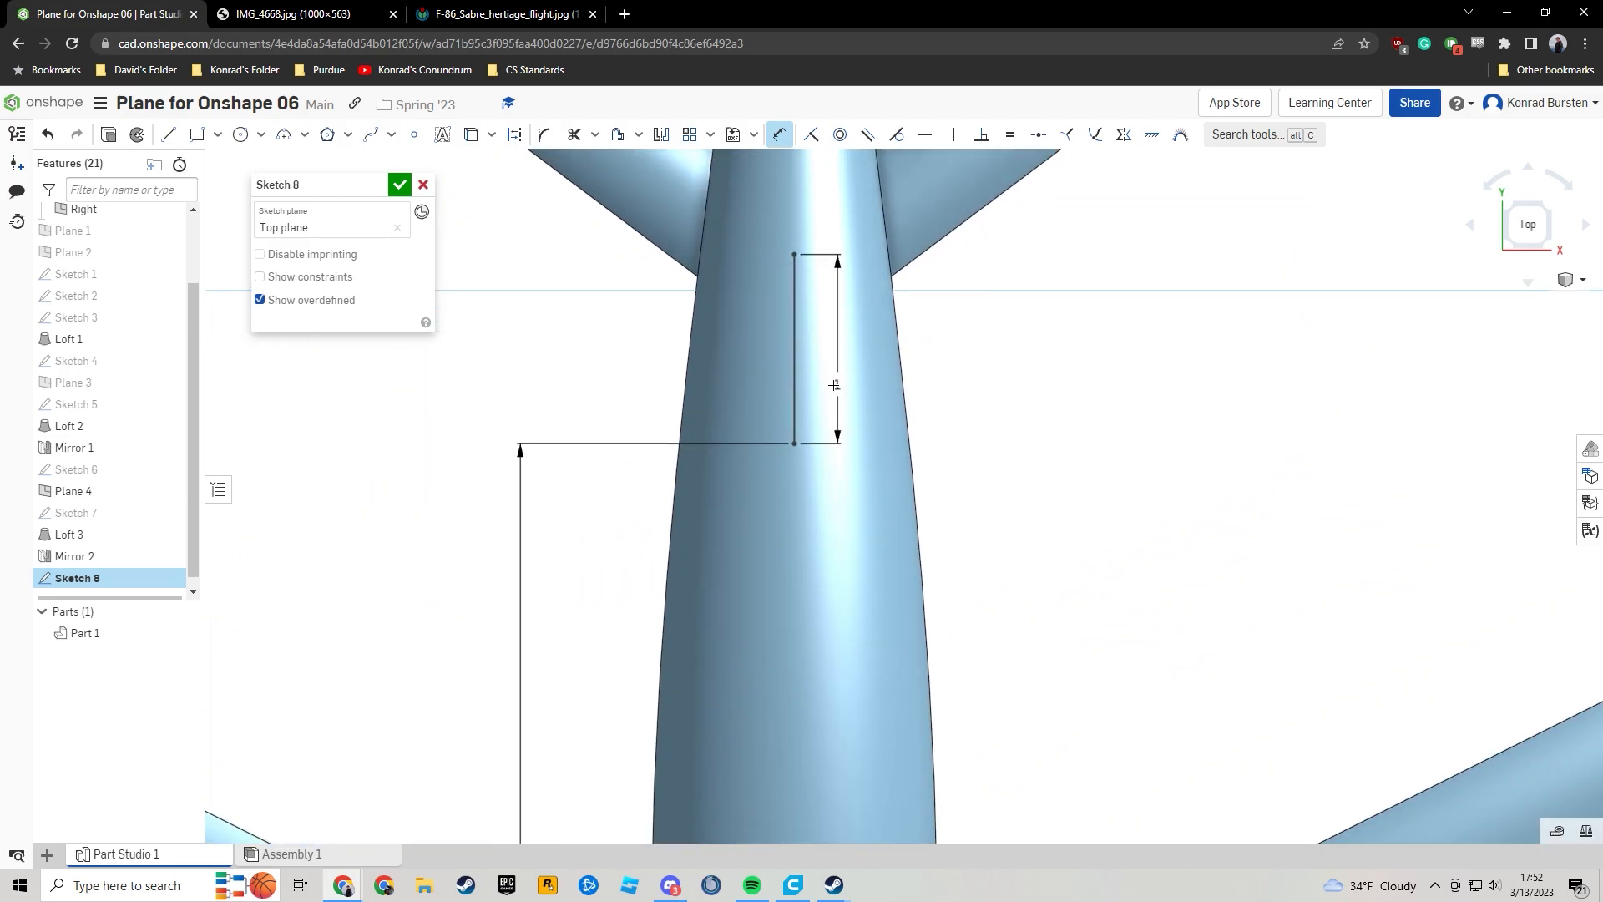
left_click(284, 134)
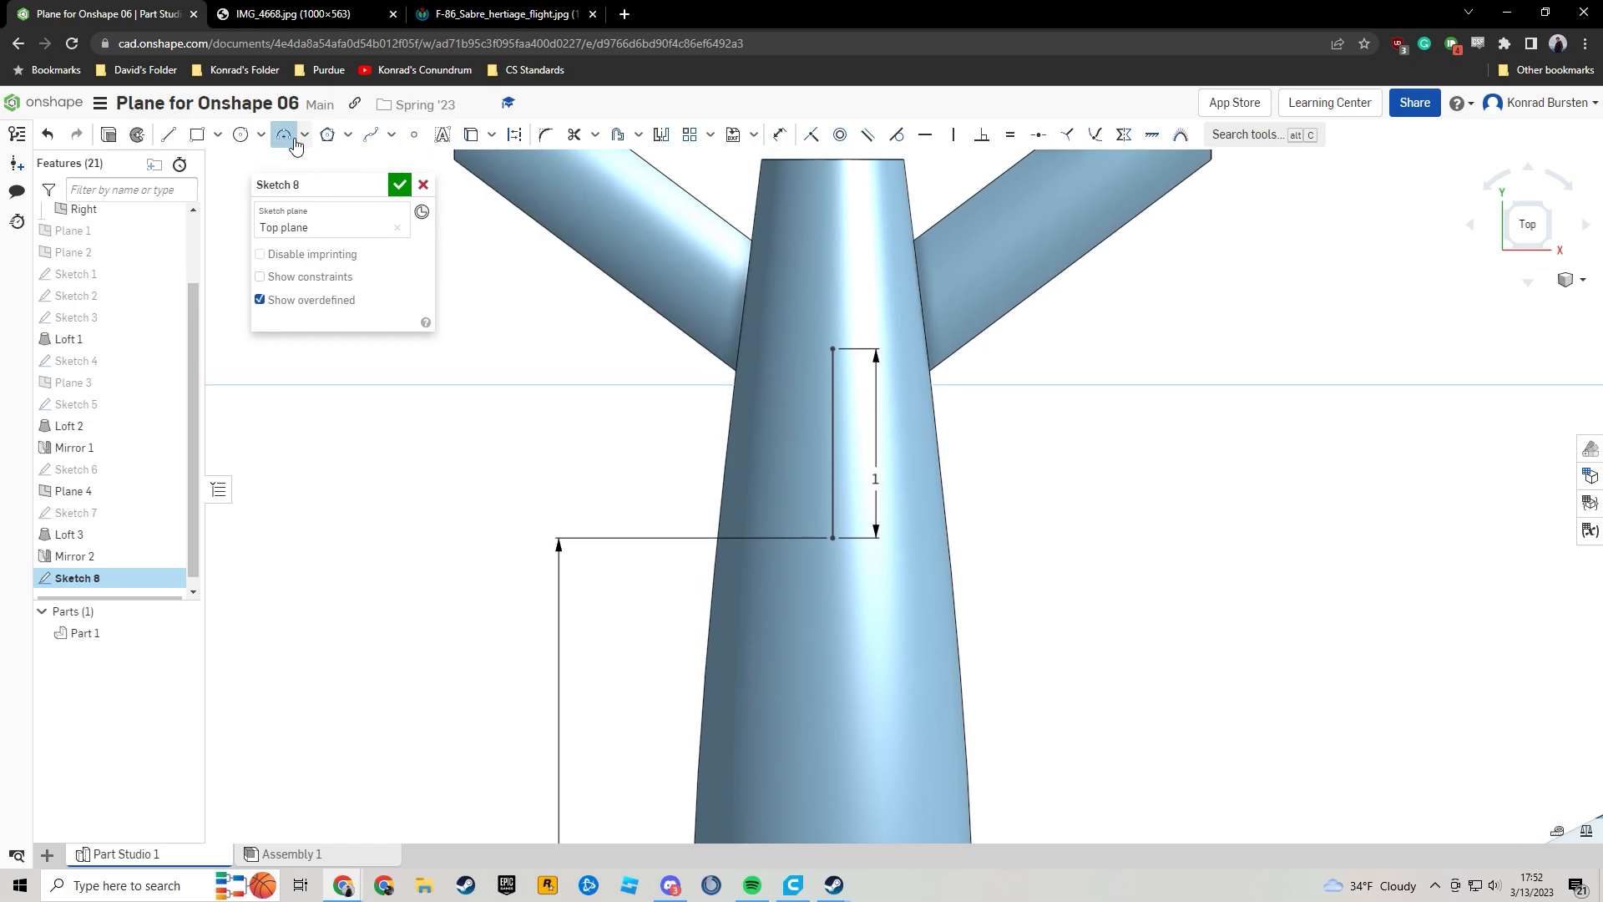
left_click(833, 349)
left_click(833, 537)
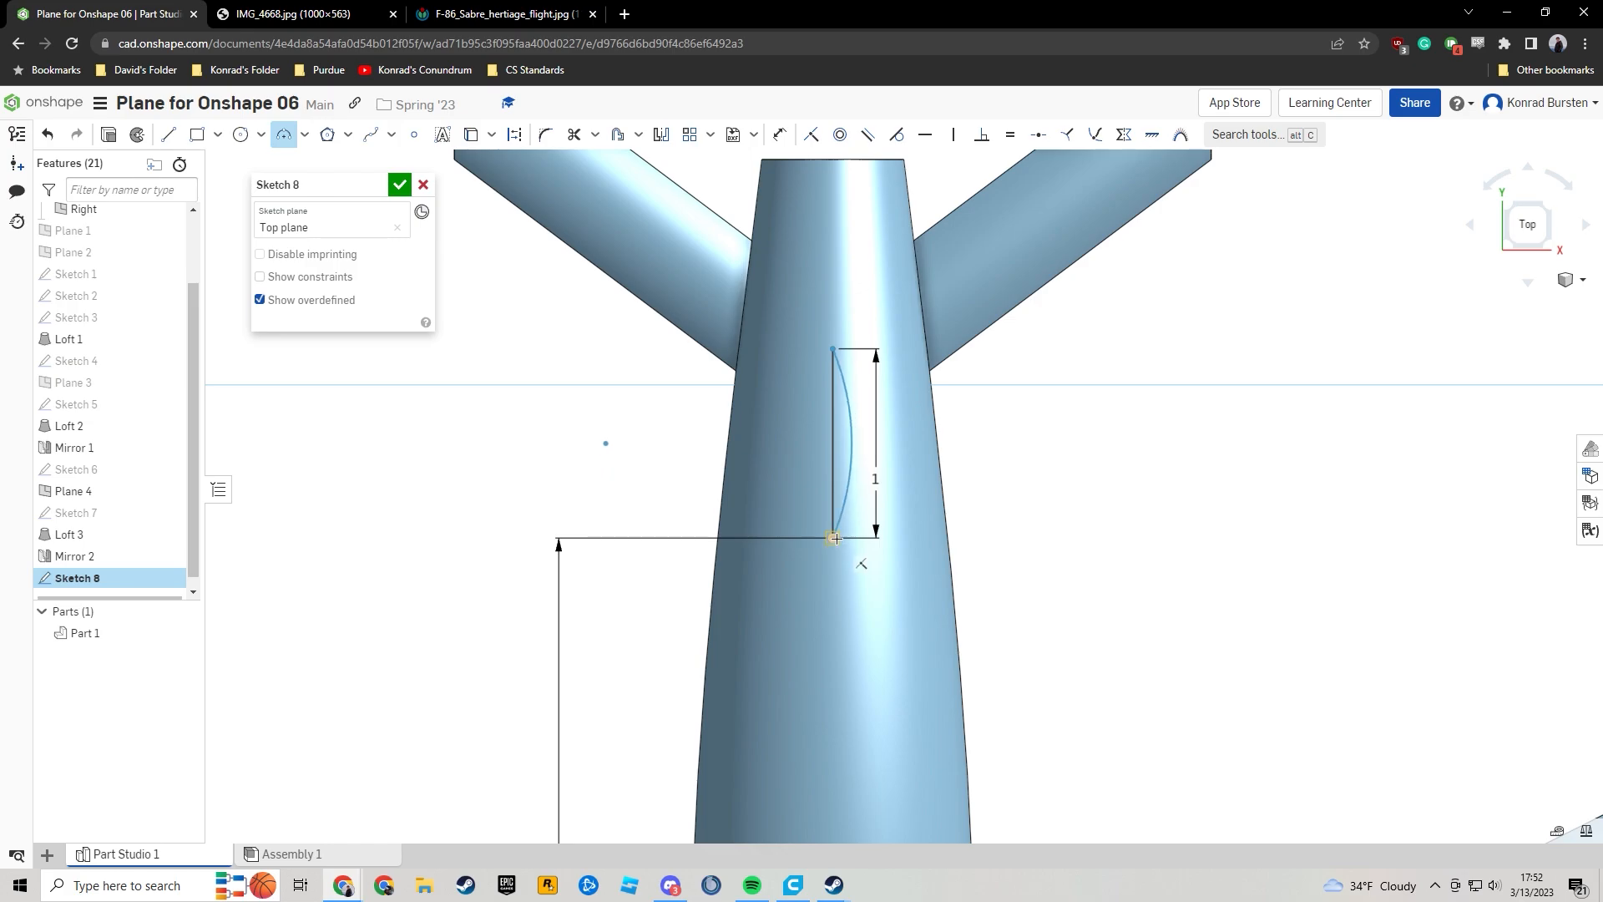
left_click(871, 455)
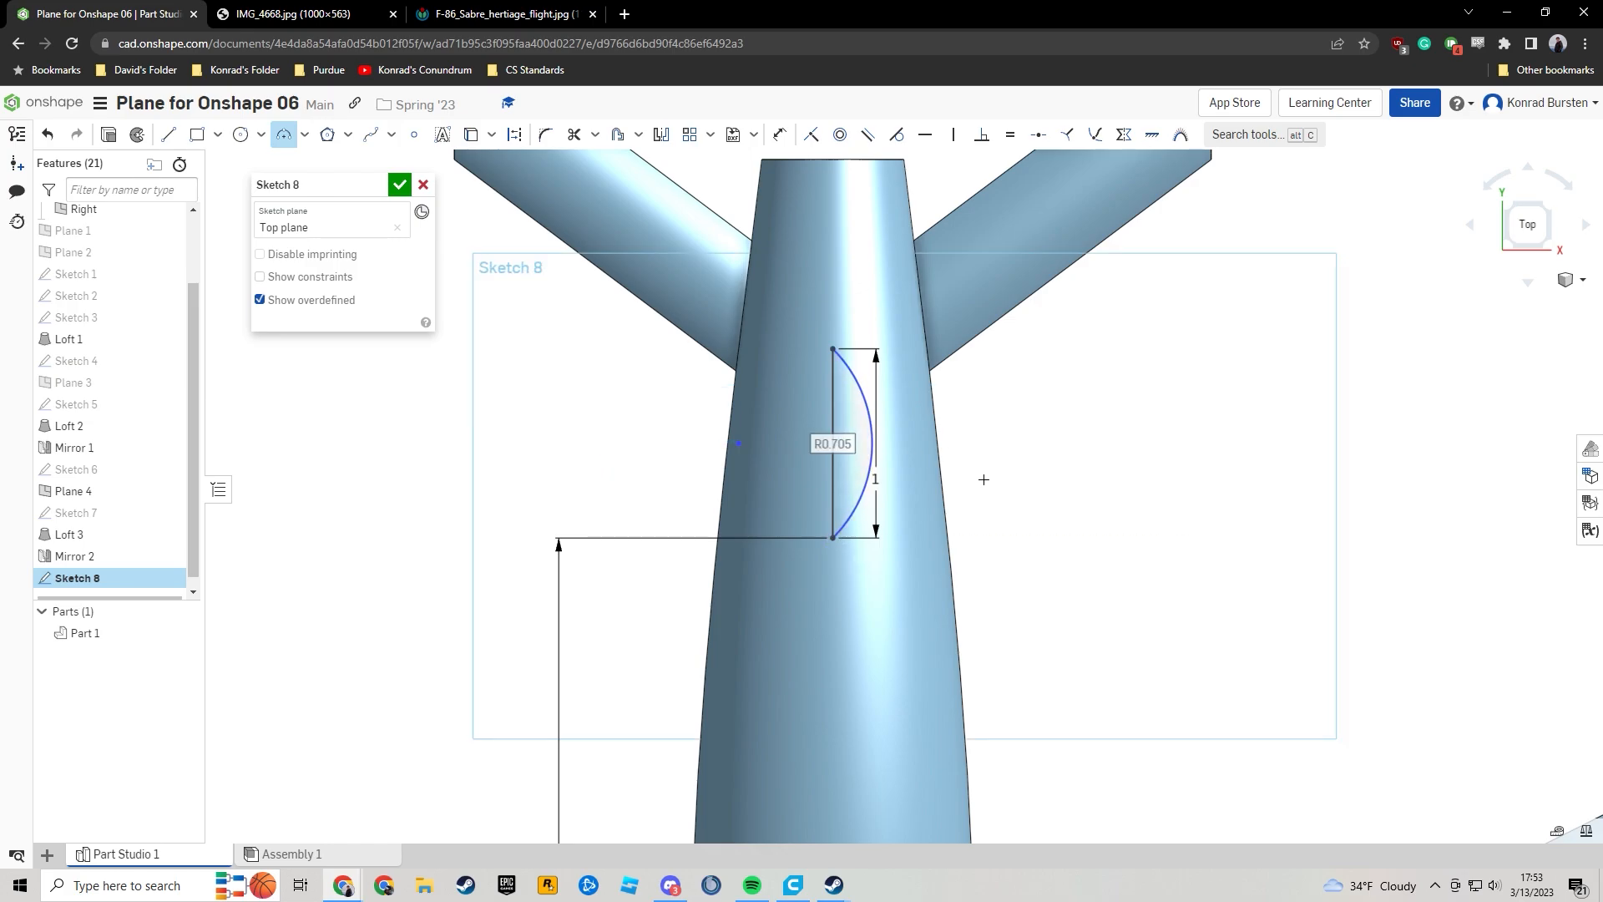
Set the radius of the arc on the line's positive X side to 0.8 in.
key("d")
left_click(871, 491)
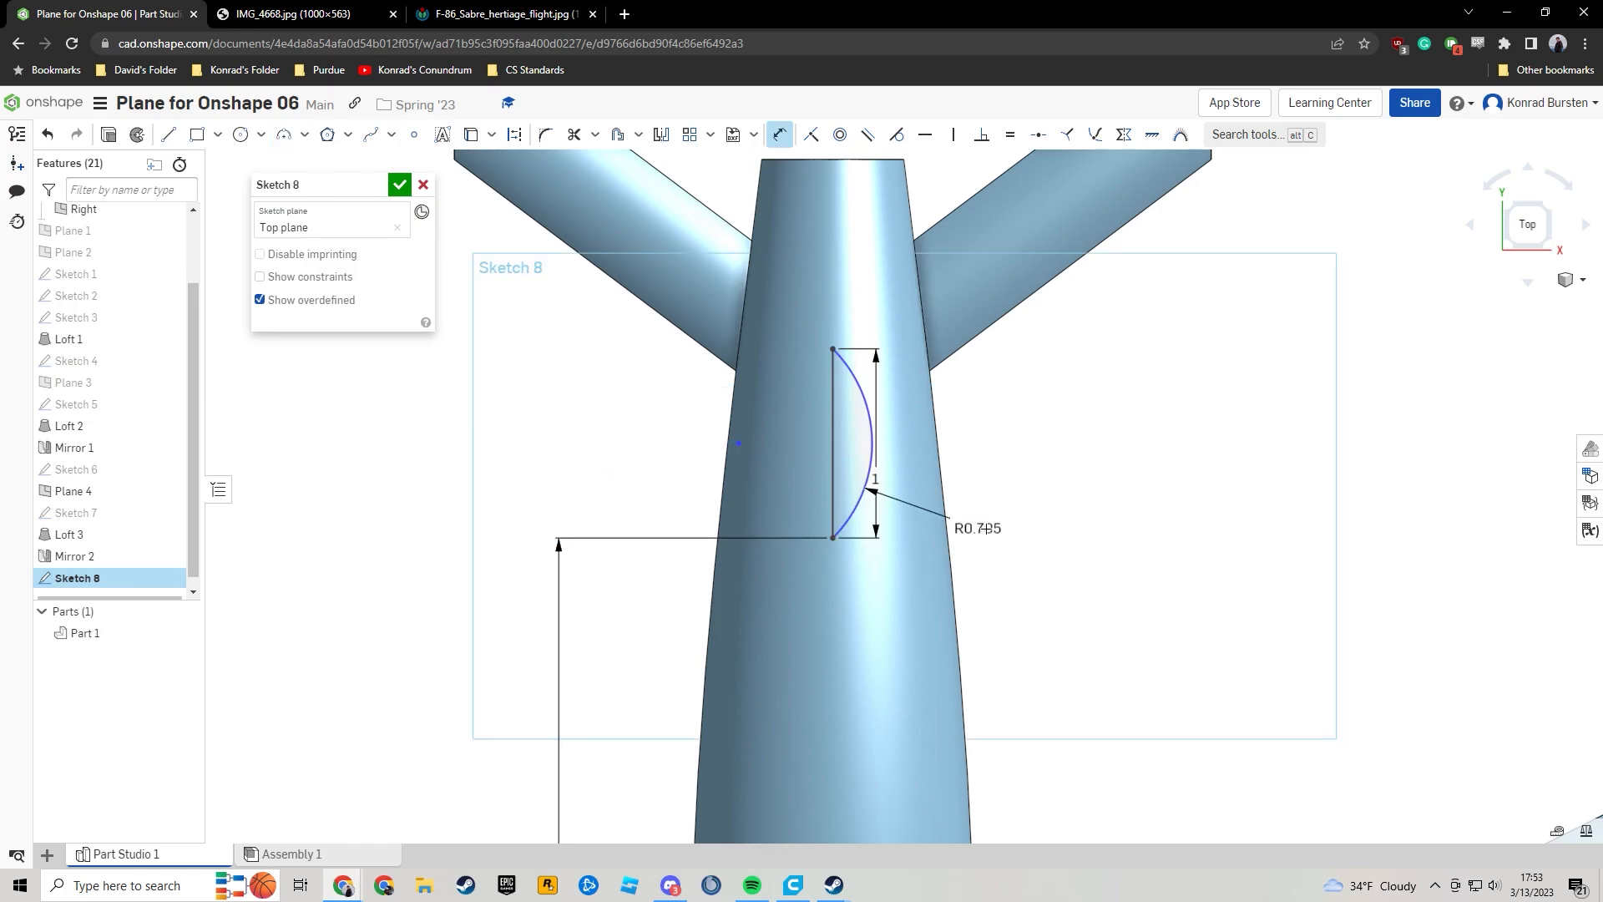
left_click(969, 526)
key("BackSpace")
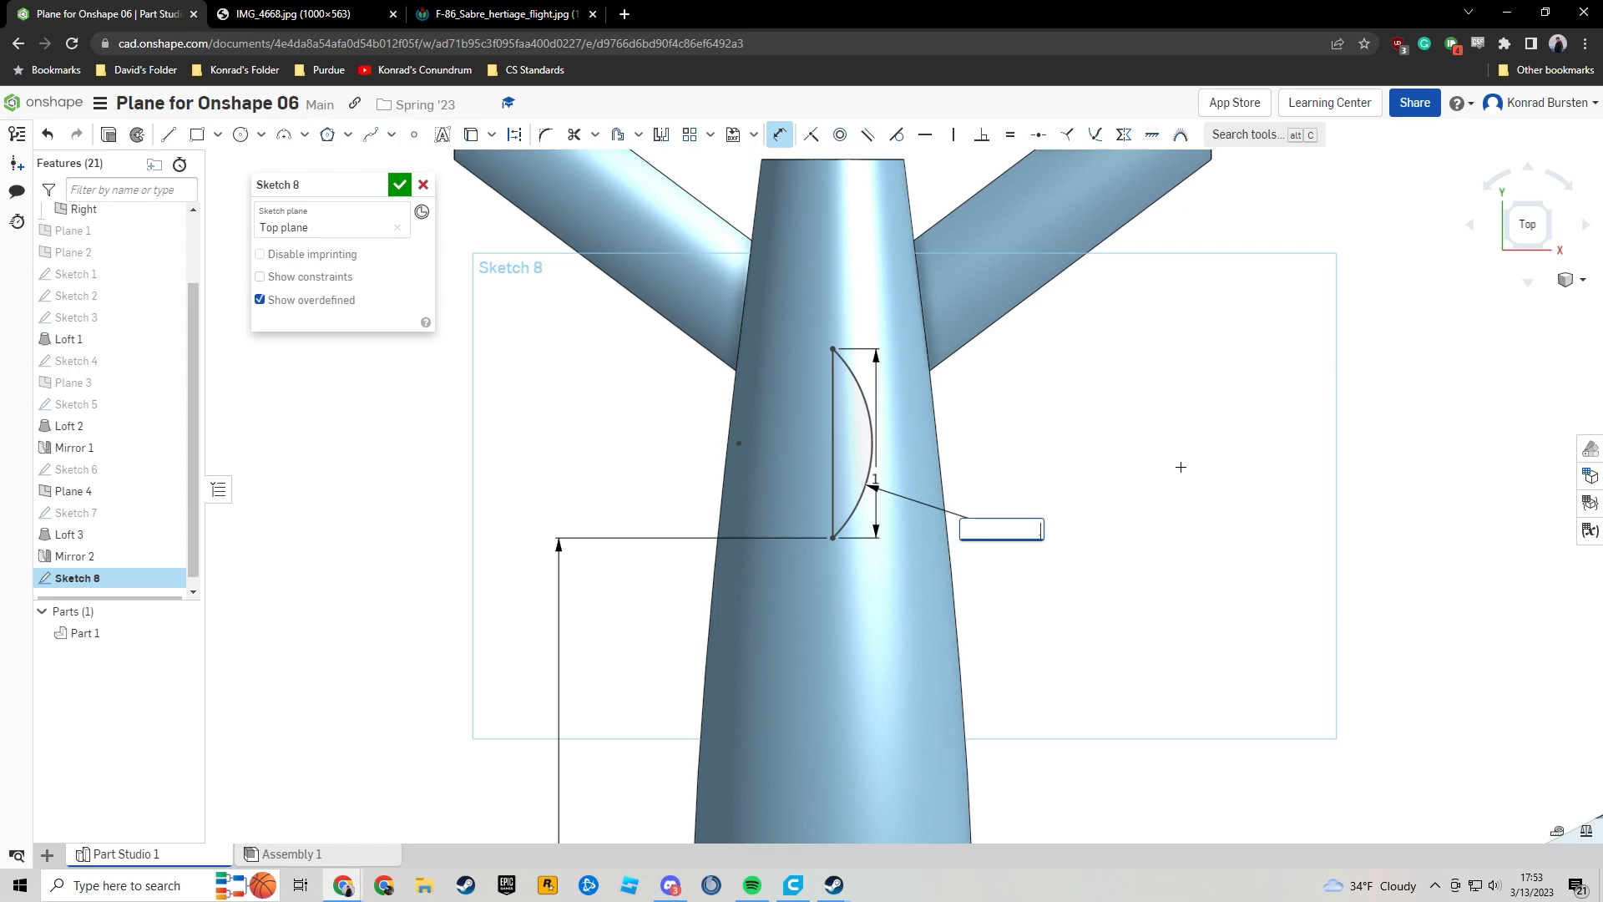
key("Return")
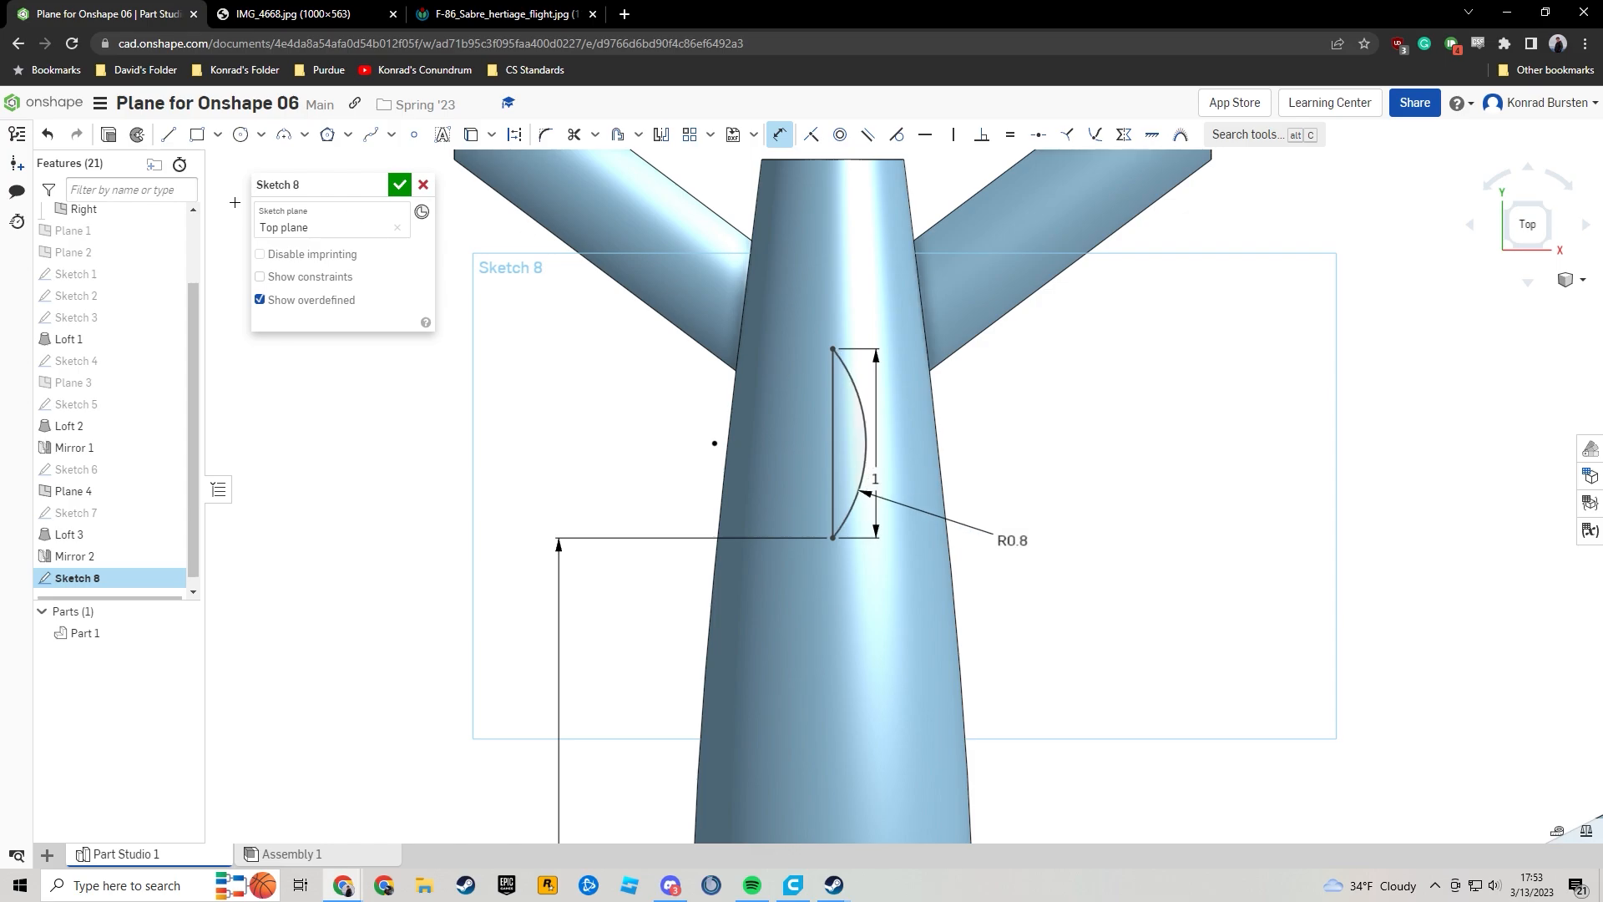
Draw a second 3-point arc between the same line ends, bulging toward negative X with a radius of about 0.867 in.
left_click(284, 136)
left_click(831, 349)
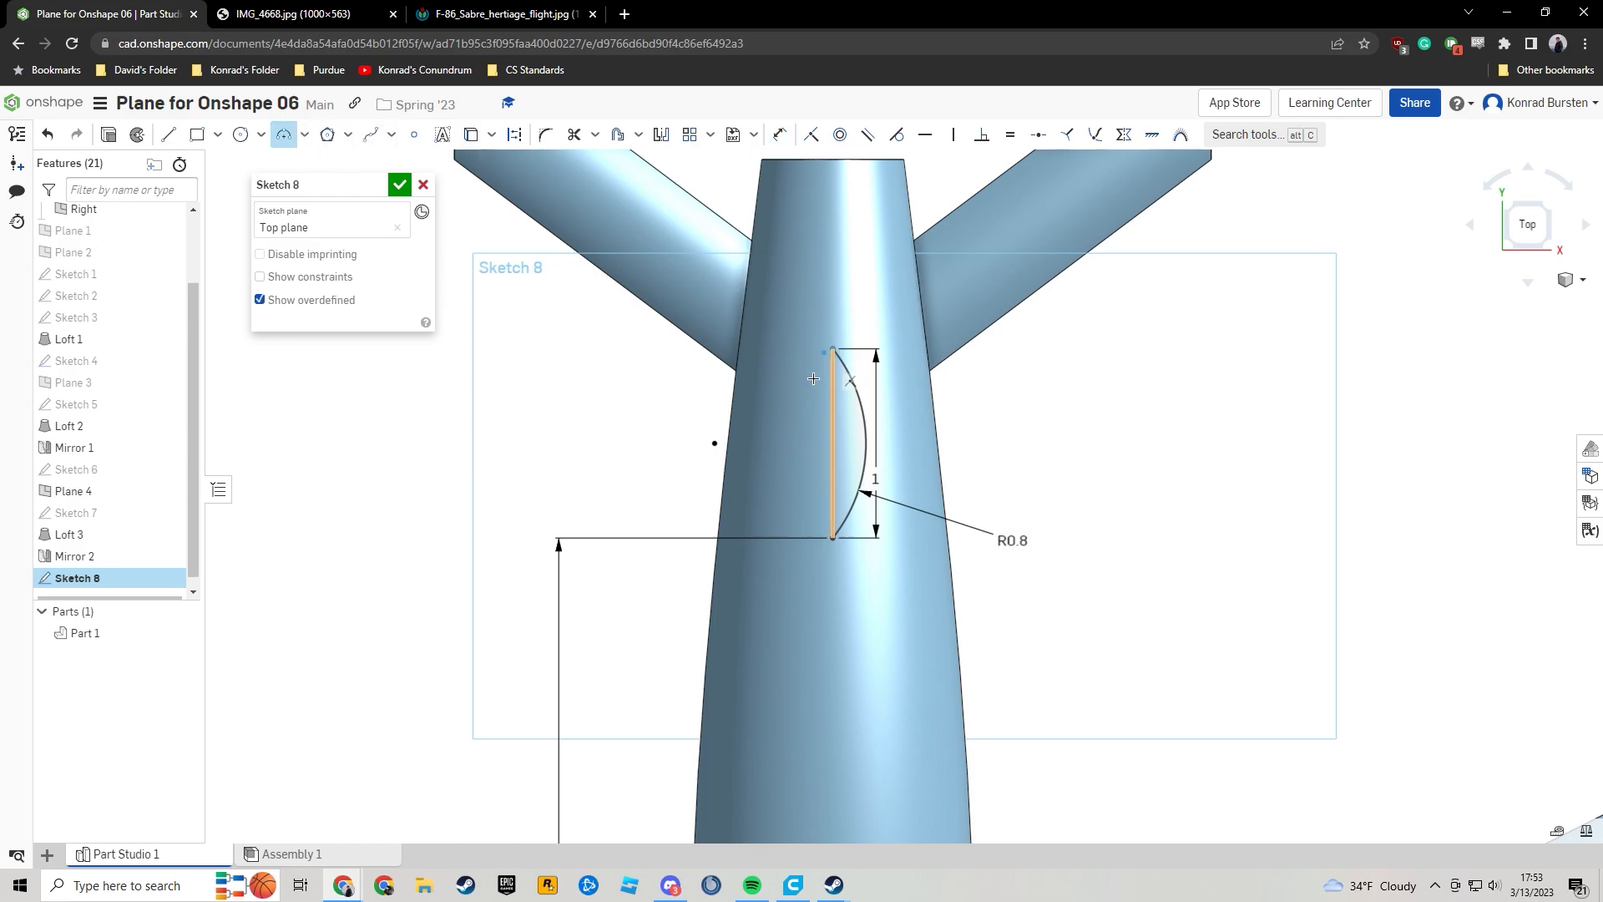
left_click(832, 537)
left_click(803, 446)
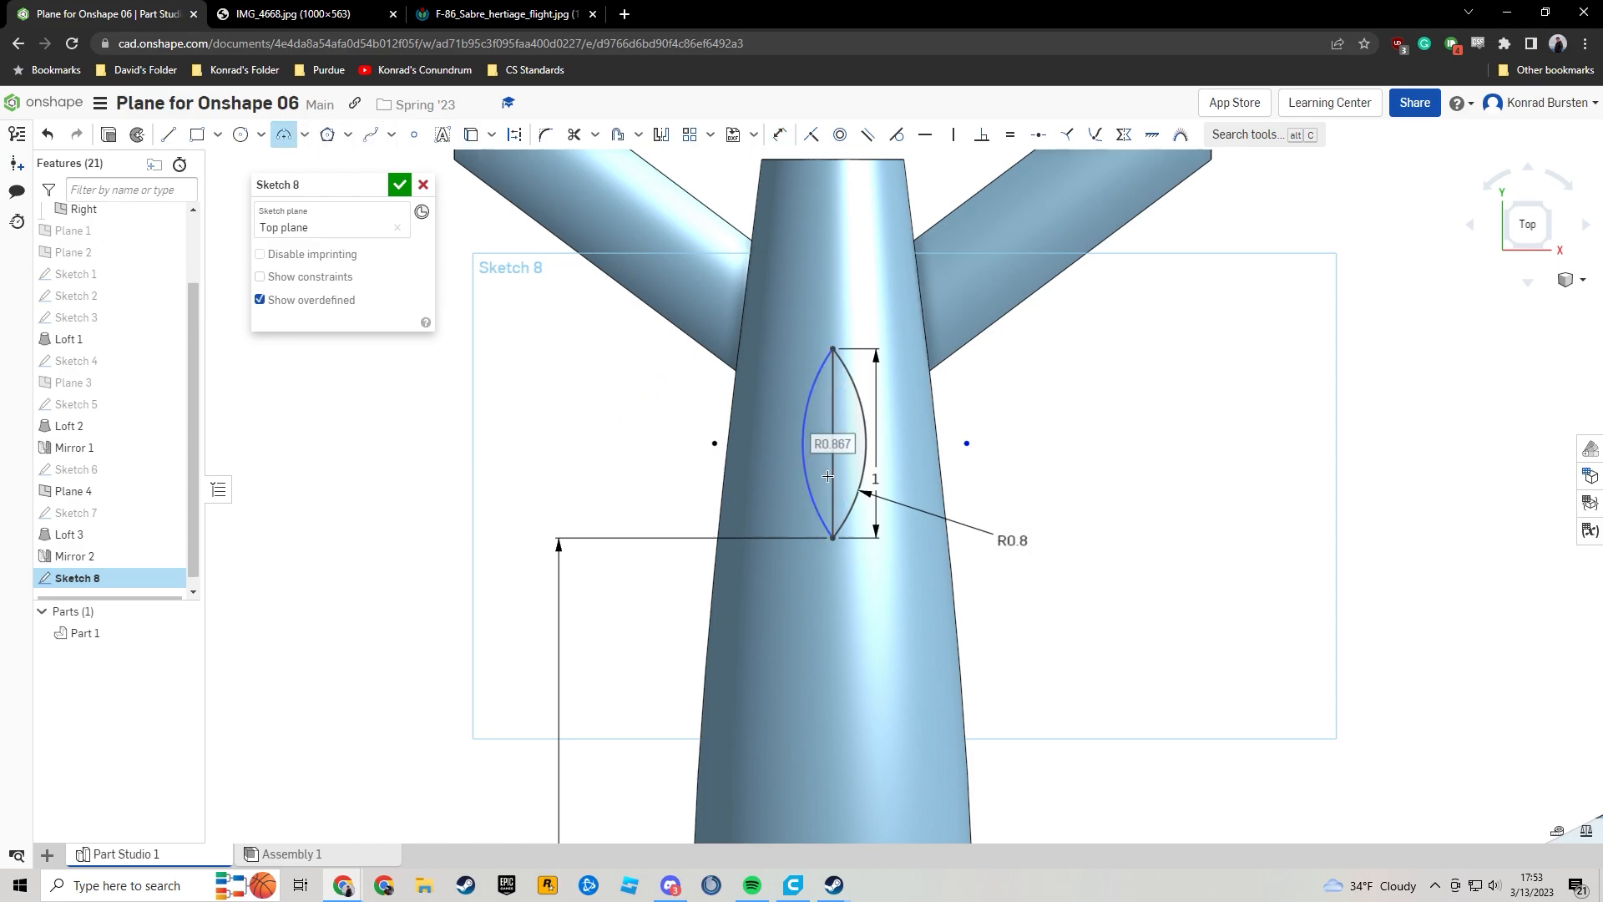
Set the radius of the negative X side arc to 0.8 in.
key("d")
left_click(802, 461)
left_click(836, 456)
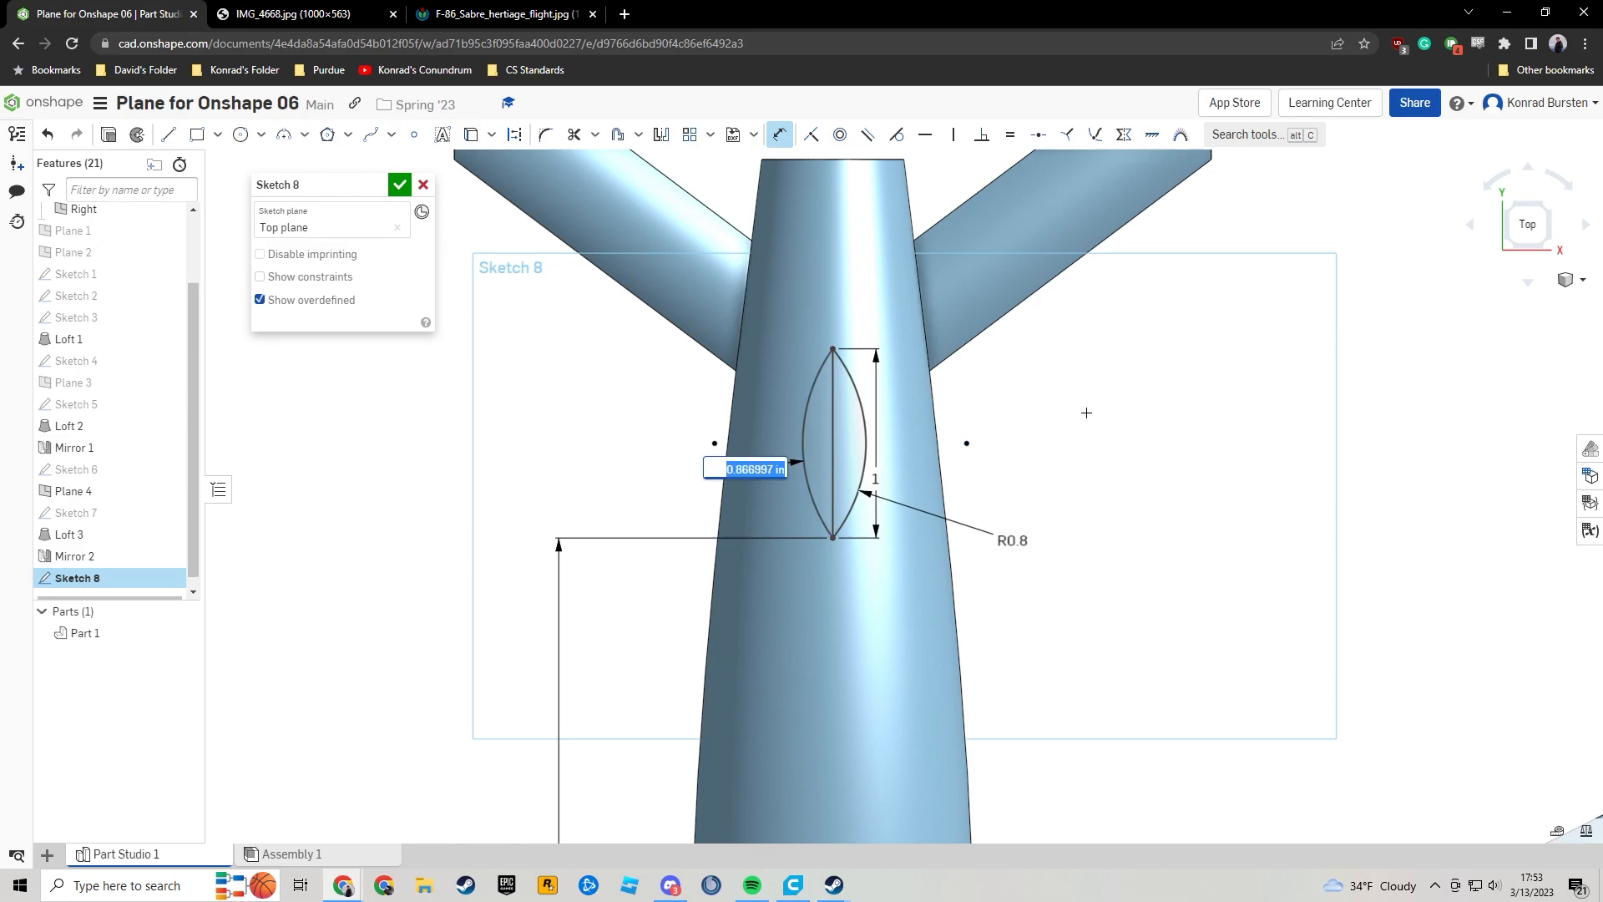
type("0.8")
key("Return")
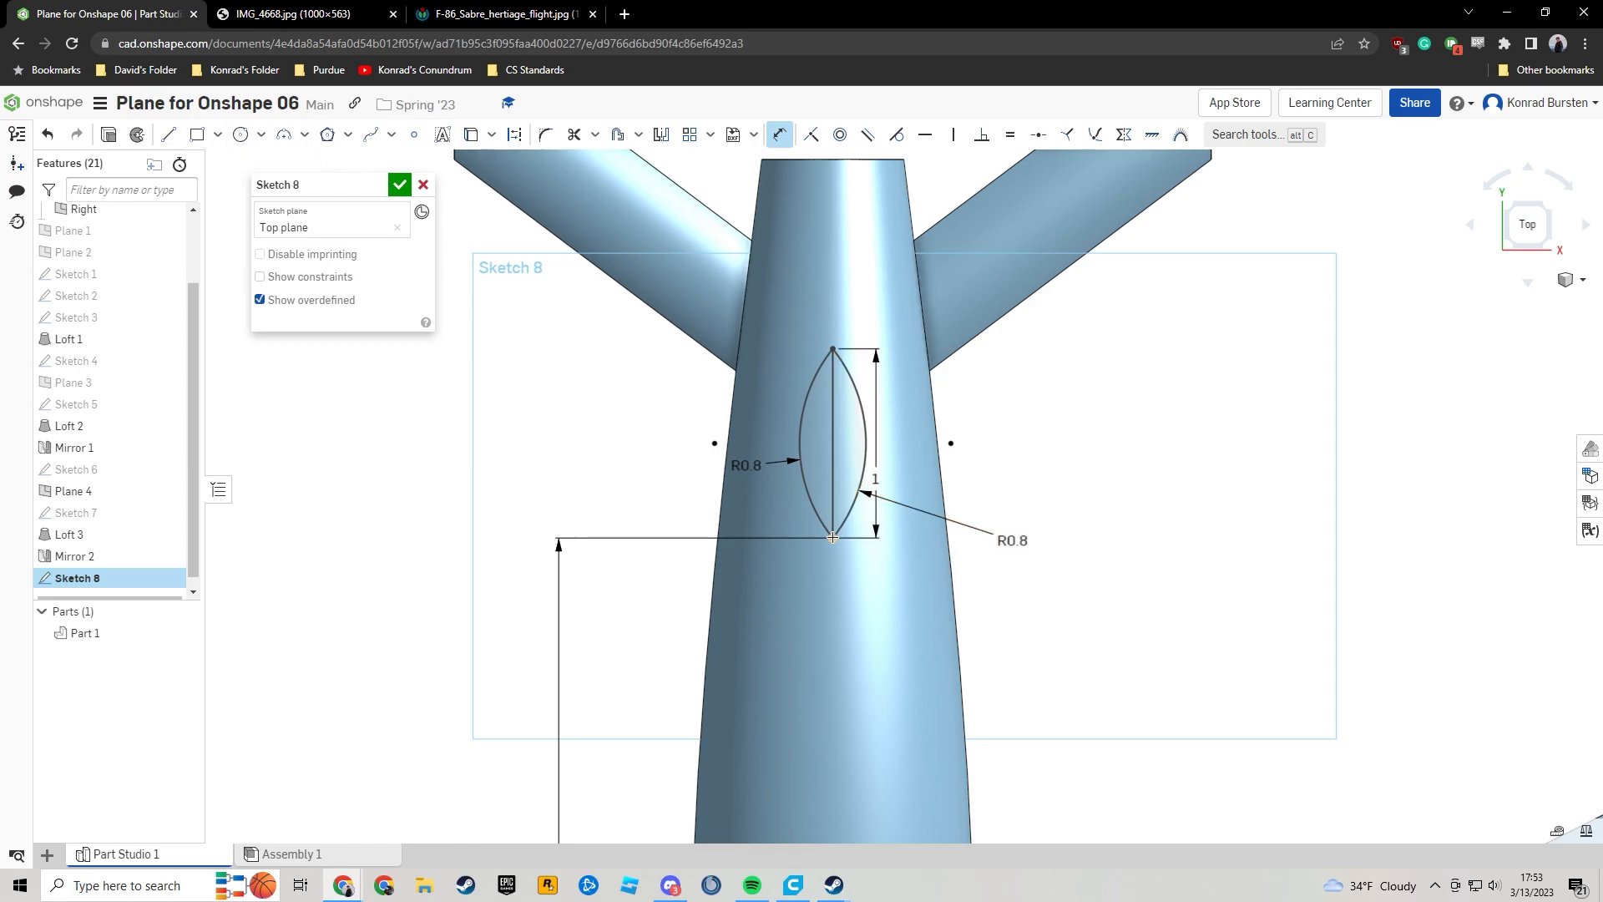
Finish the sketch of the lens-shaped fin root profile on the Top plane.
left_click(285, 135)
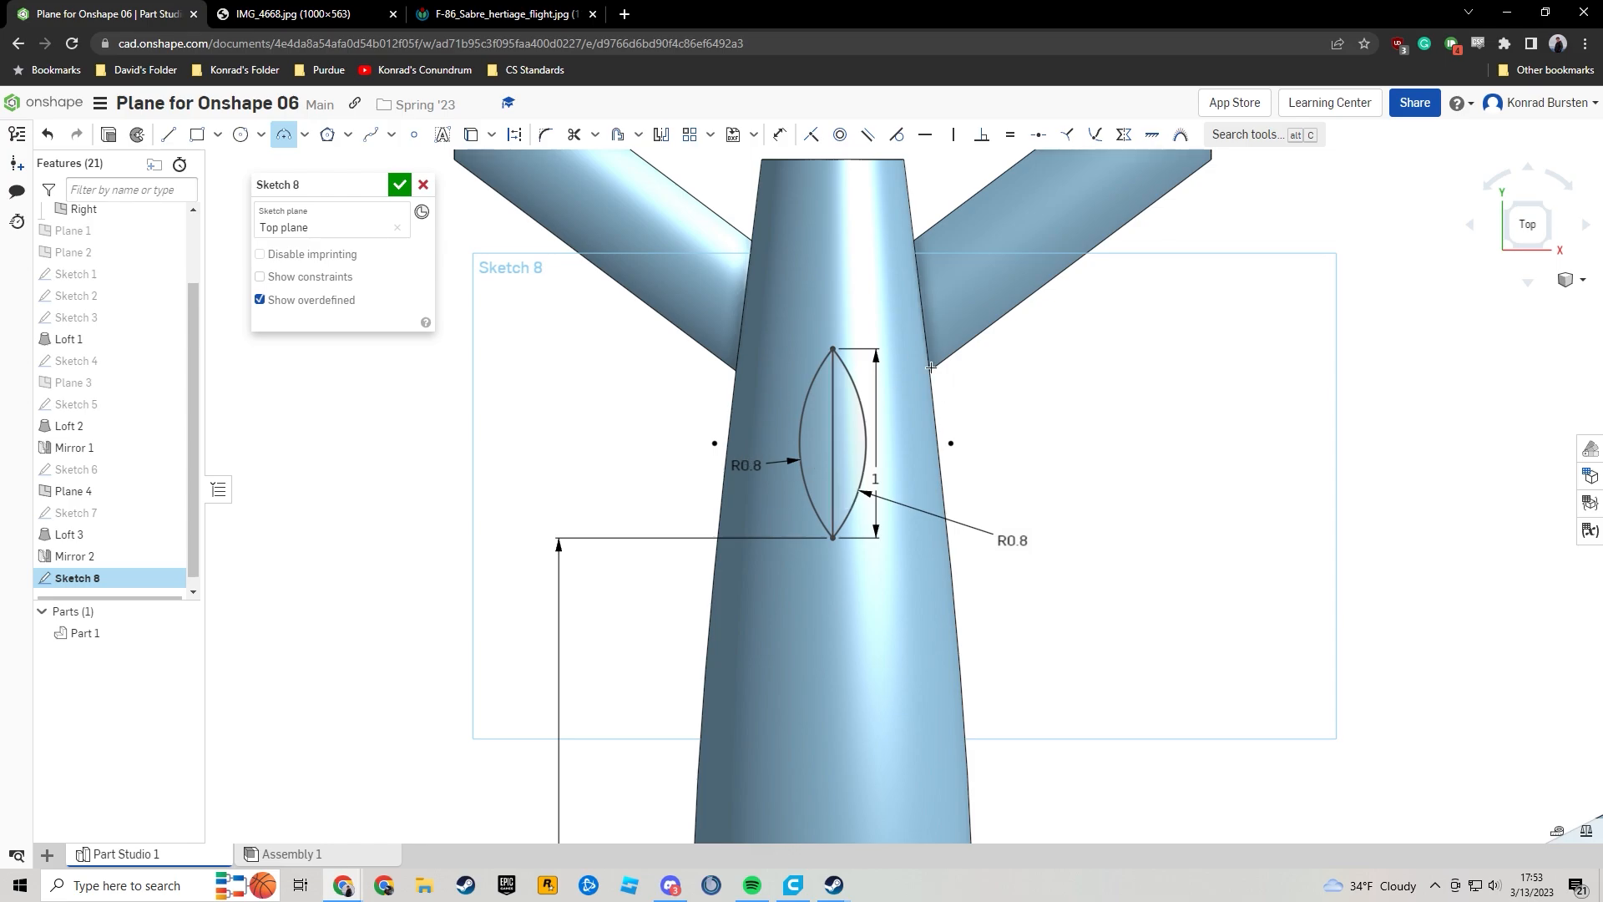
left_click(780, 134)
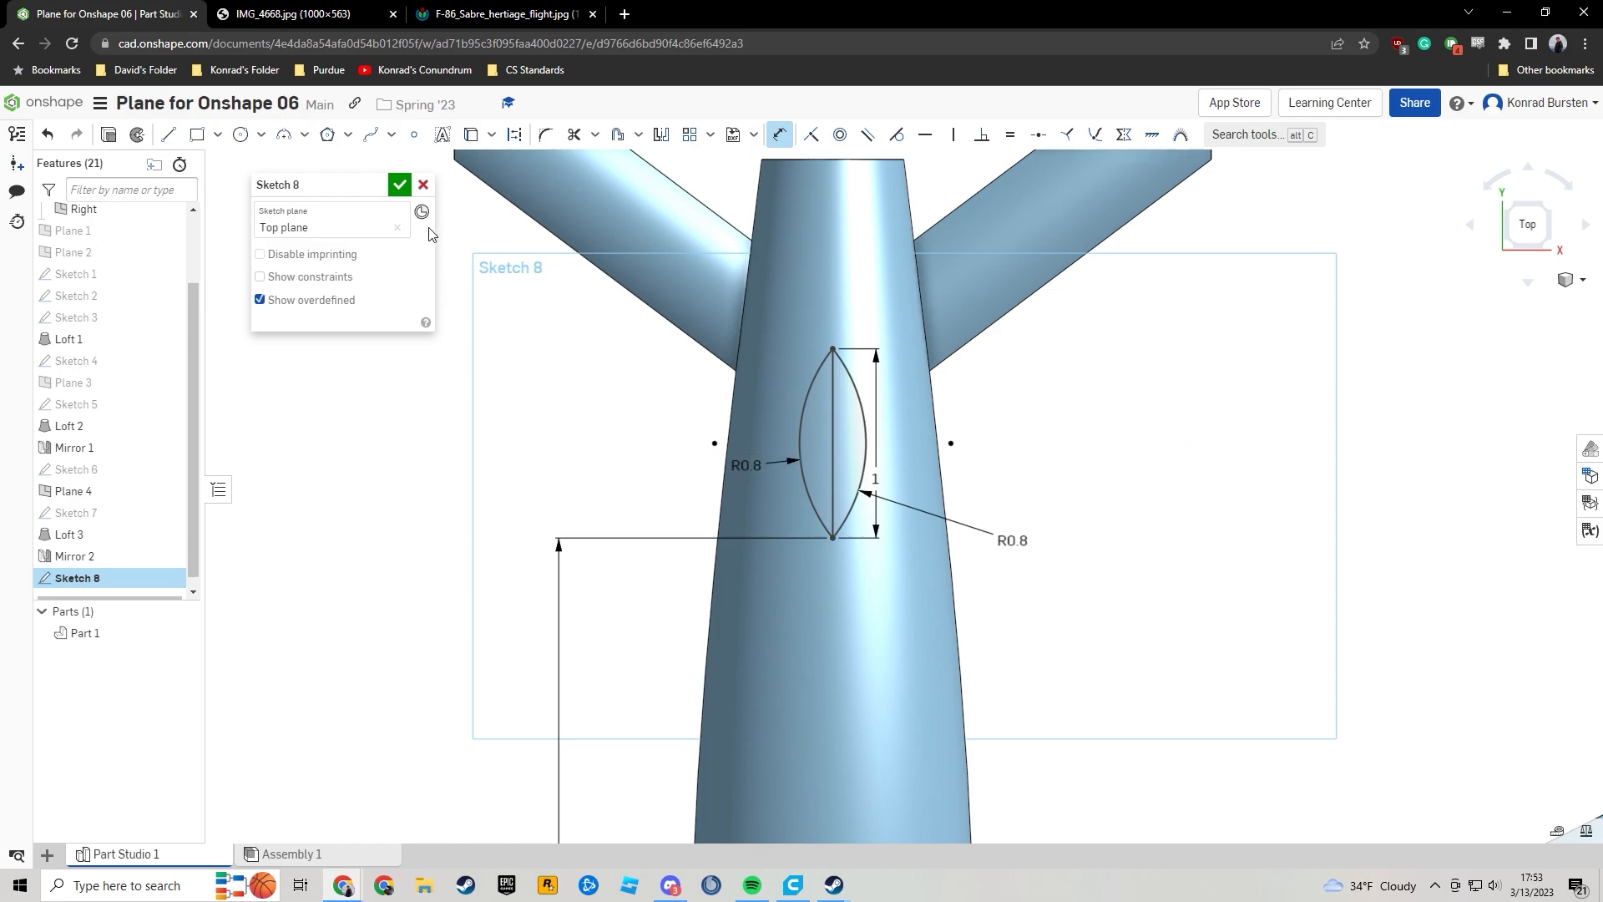
left_click(401, 188)
Create a construction plane offset 2 in upward from the Top plane.
right_click_drag(1229, 513, 1217, 453)
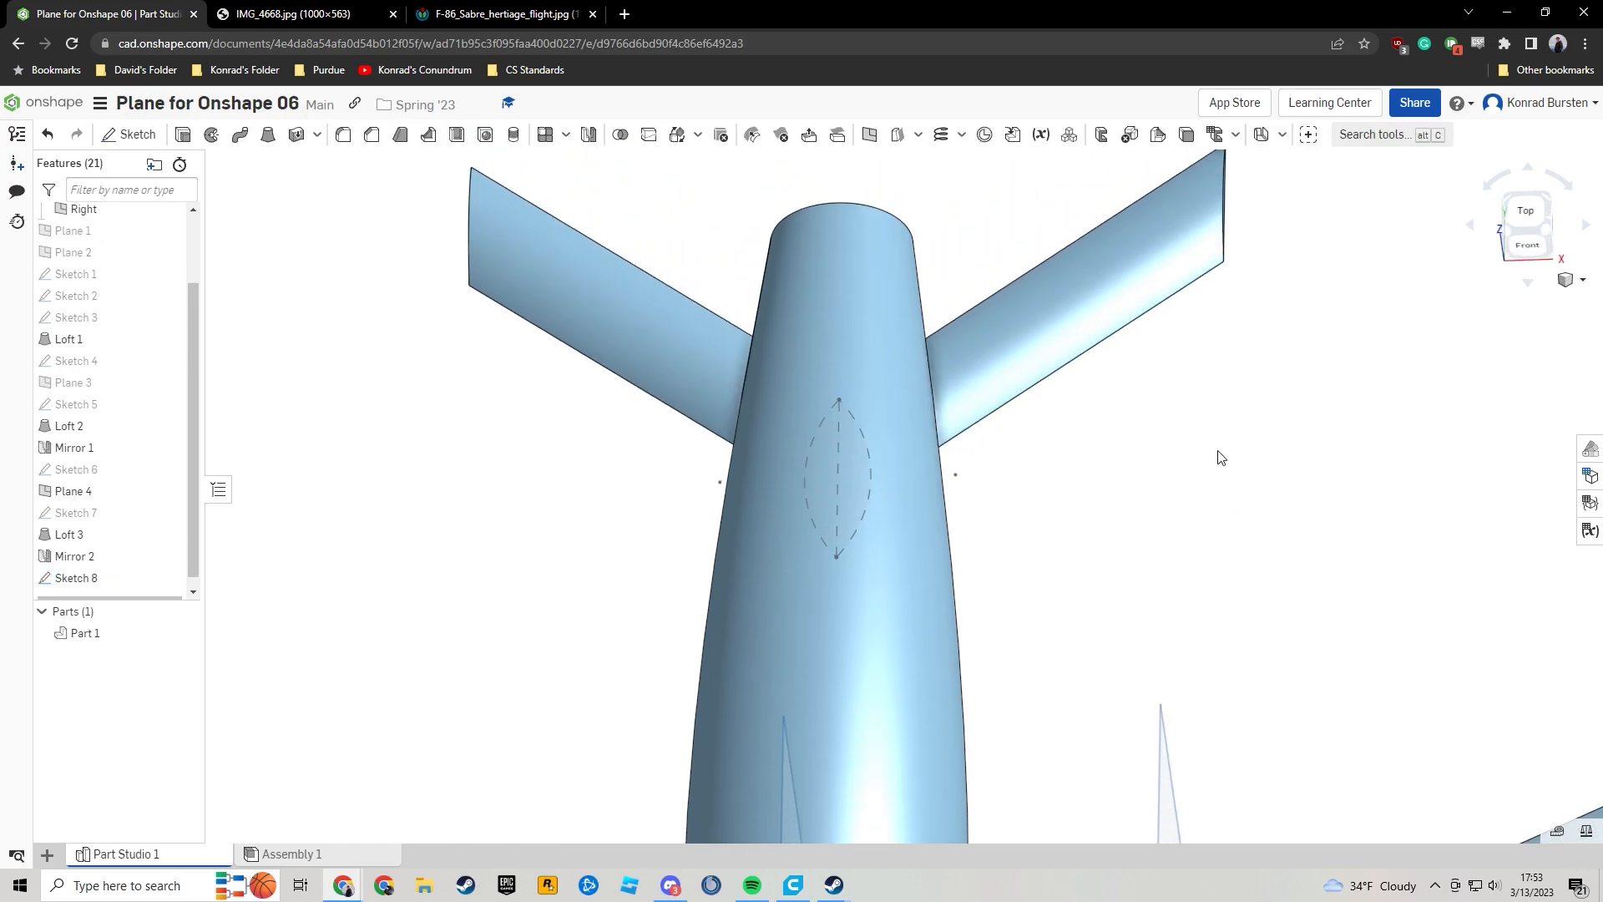
scroll(1217, 453, "down", 3)
middle_click_drag(1235, 460, 1208, 255)
scroll(685, 570, "up", 3)
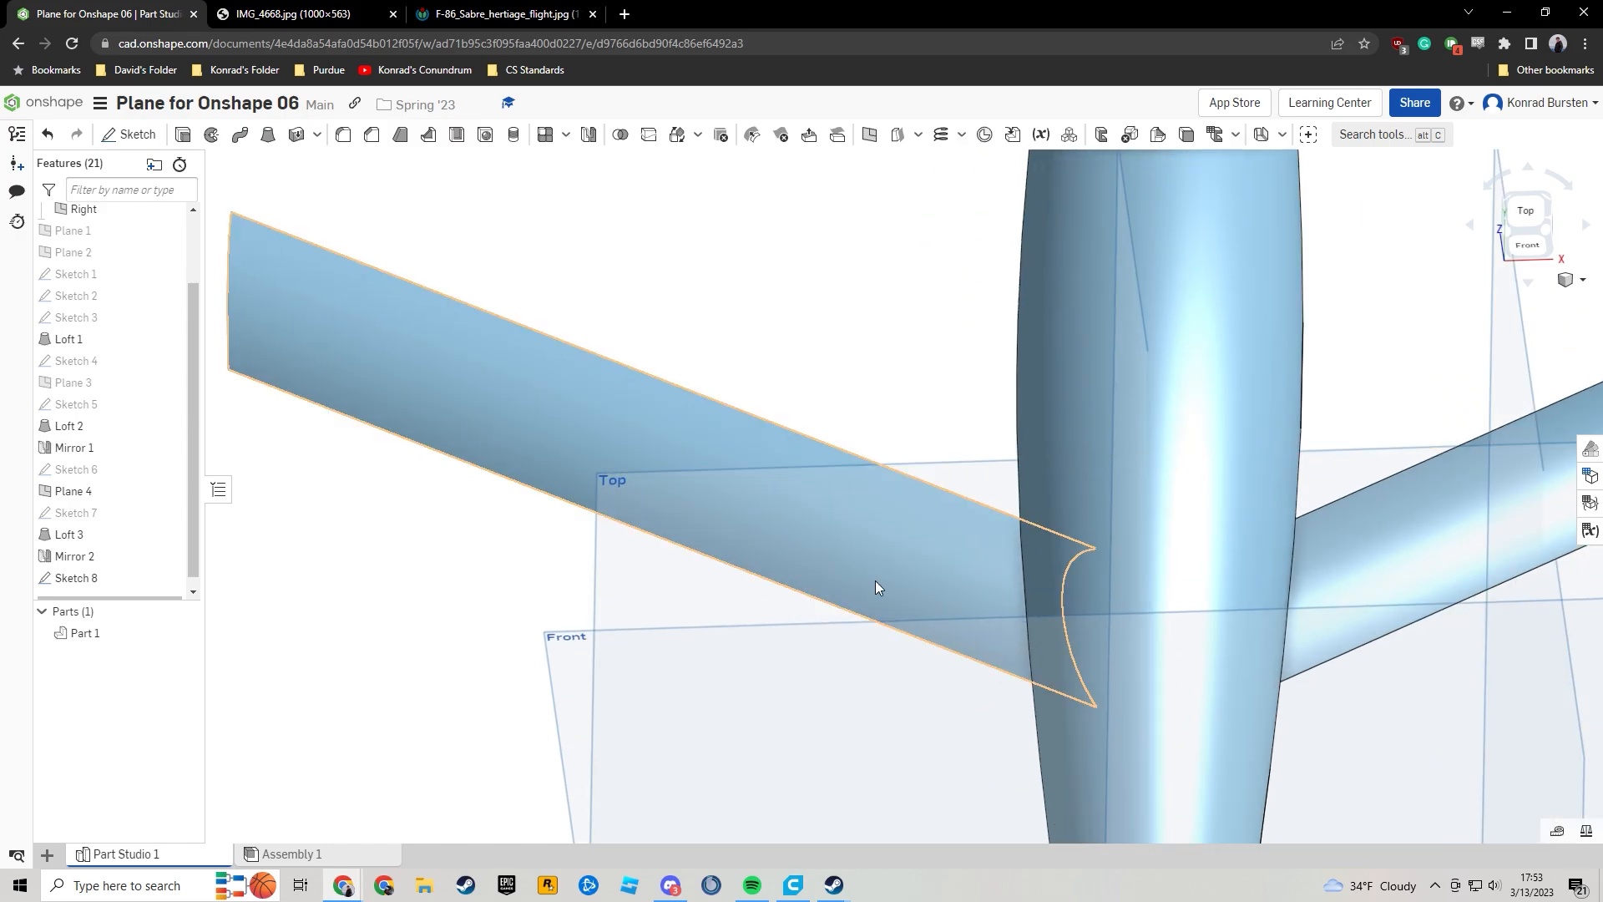
scroll(960, 547, "down", 6)
middle_click_drag(1287, 314, 1290, 268)
right_click_drag(1293, 274, 1183, 244)
right_click_drag(1085, 423, 767, 557)
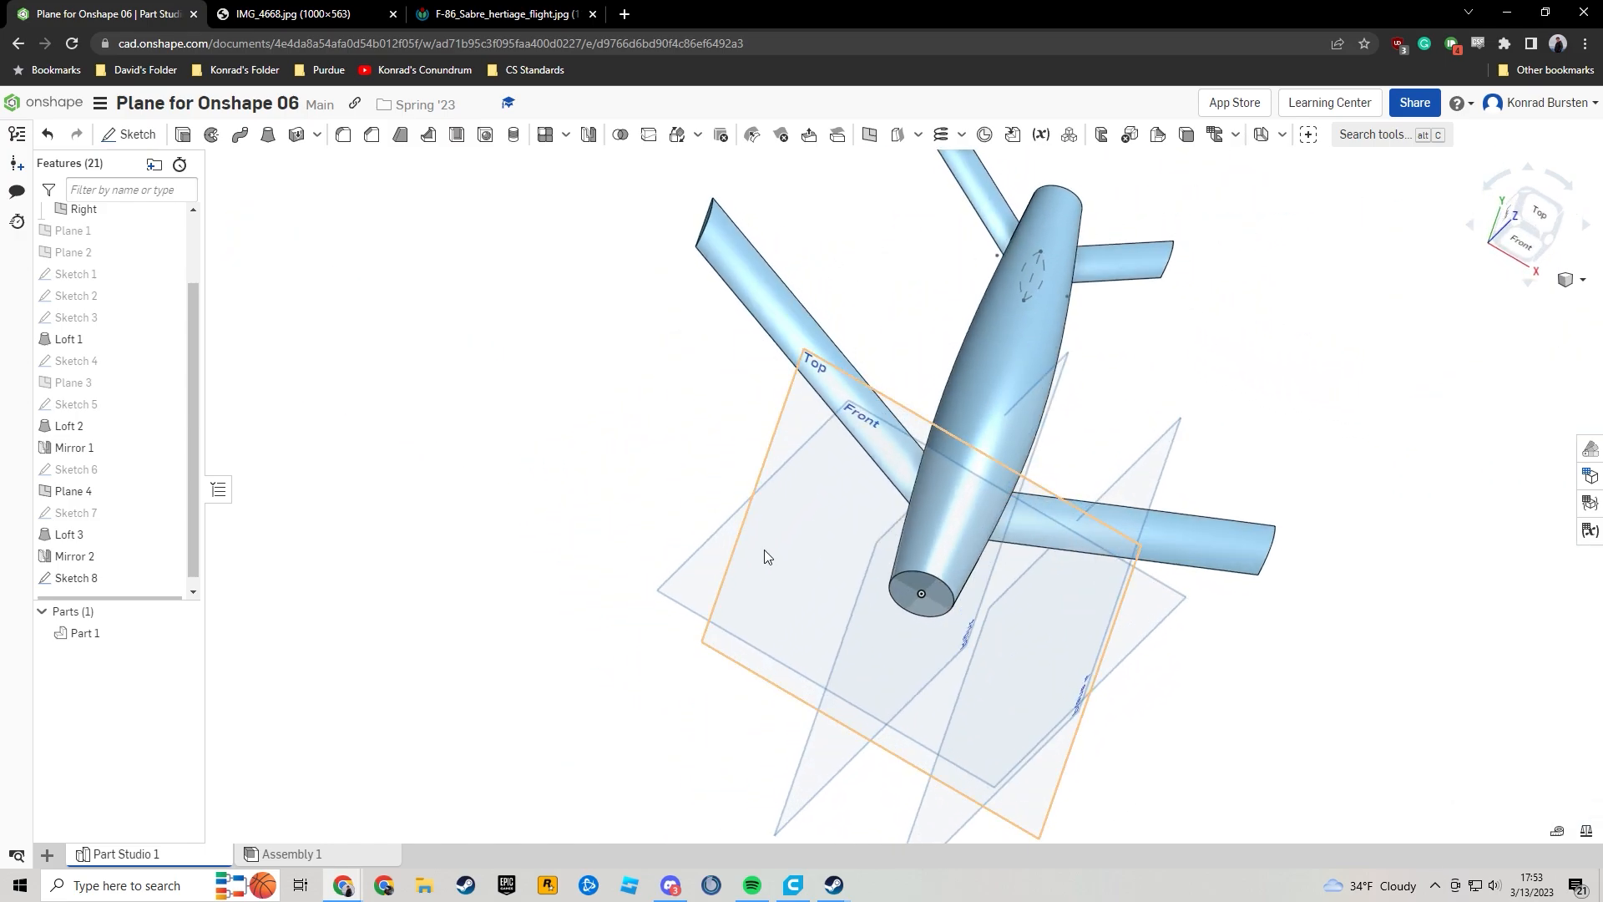
left_click(793, 409)
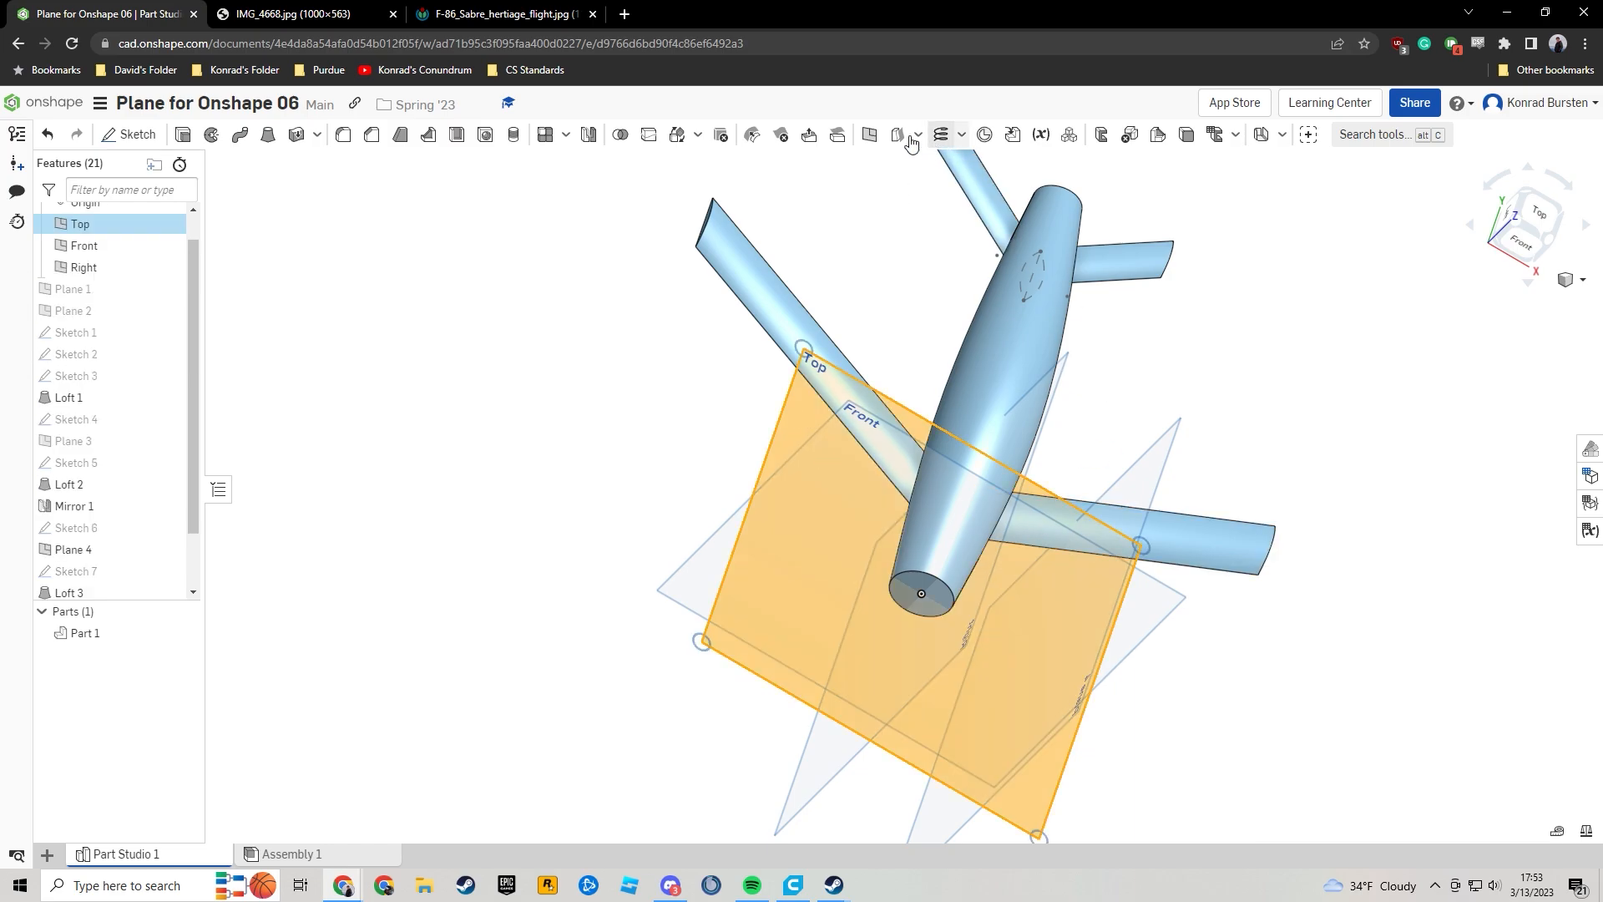
left_click(871, 139)
right_click_drag(1409, 370, 1299, 260)
left_click(393, 276)
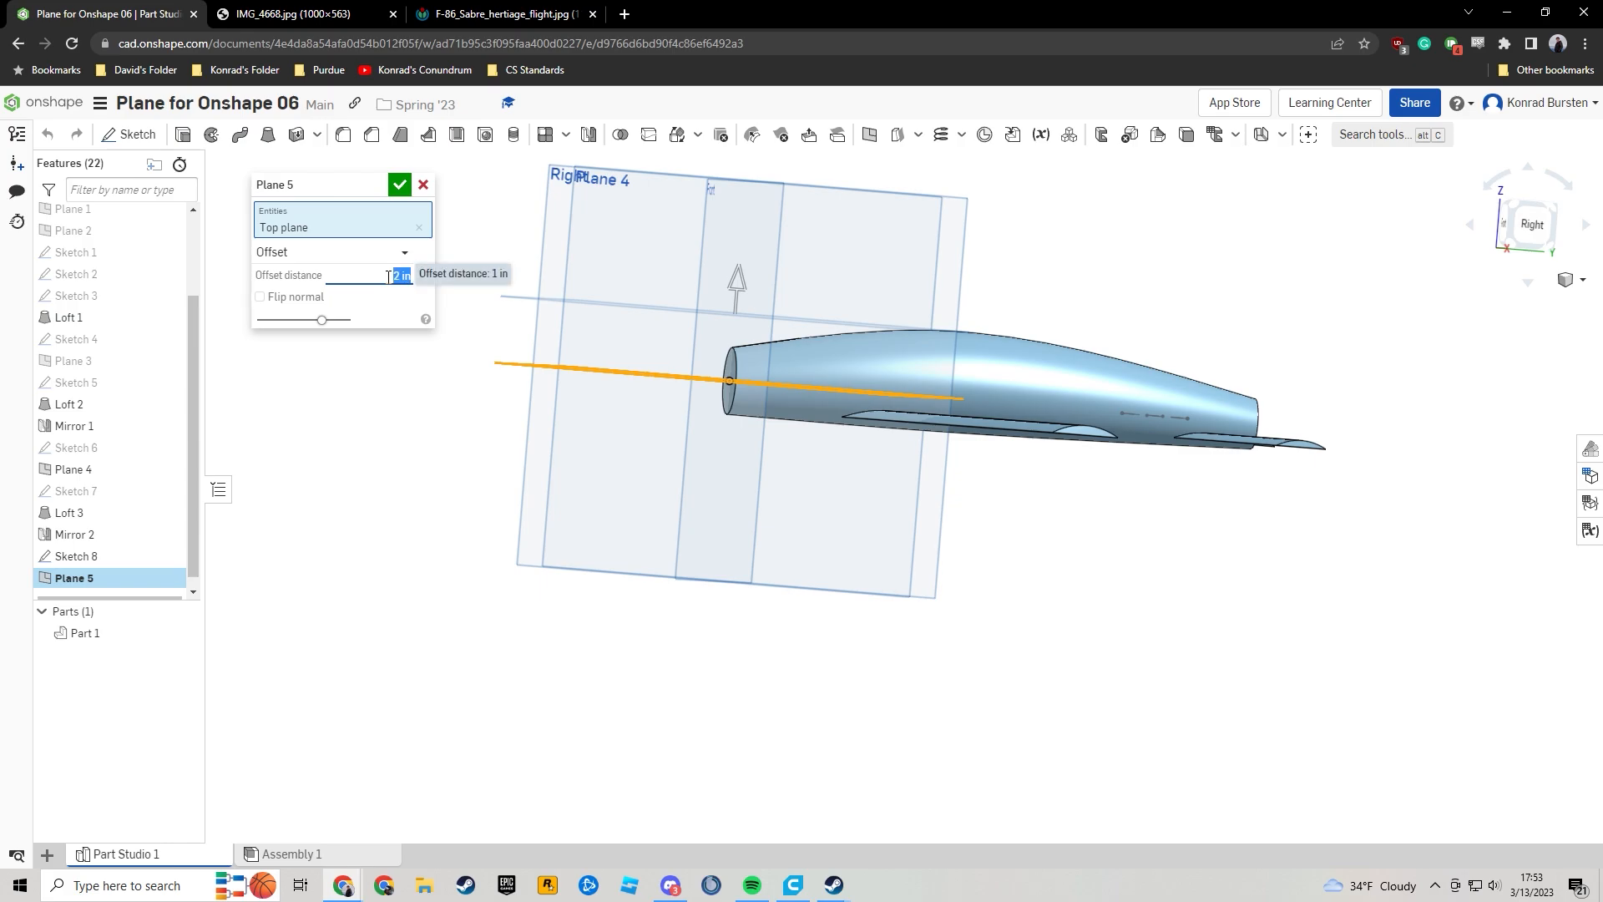
type("2")
key("Return")
middle_click_drag(1300, 434, 1198, 521)
right_click_drag(1006, 322, 1107, 411)
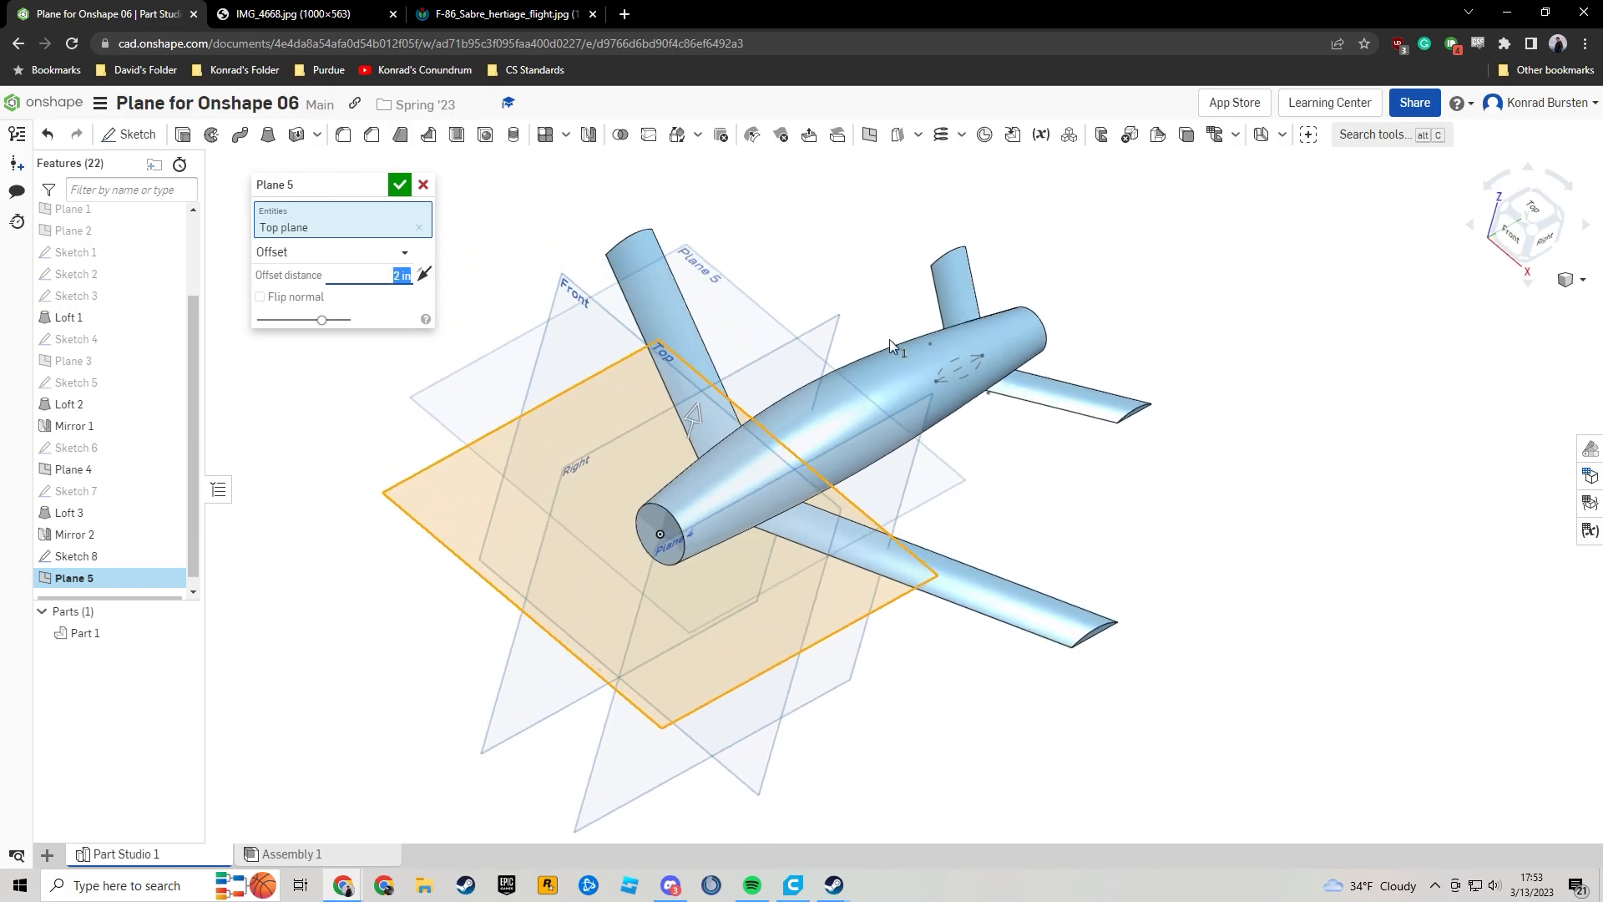
left_click(400, 186)
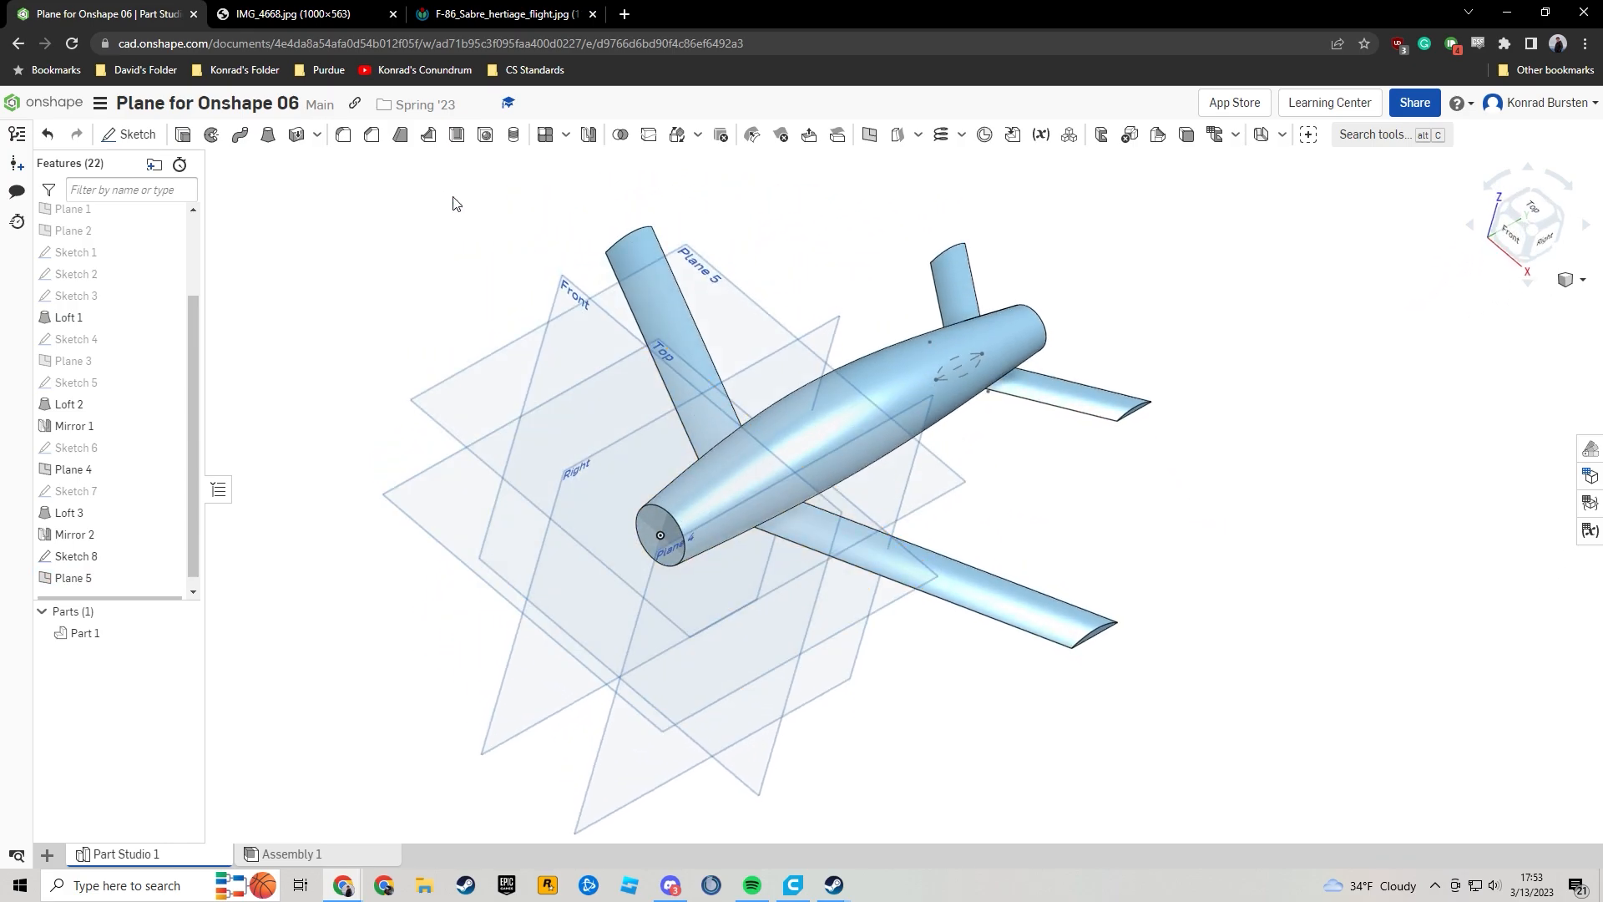
Start a sketch on Plane 5 and, viewed from the top, draw a lengthwise centreline line about 1 in long at the tail end.
left_click(714, 304)
left_click(126, 135)
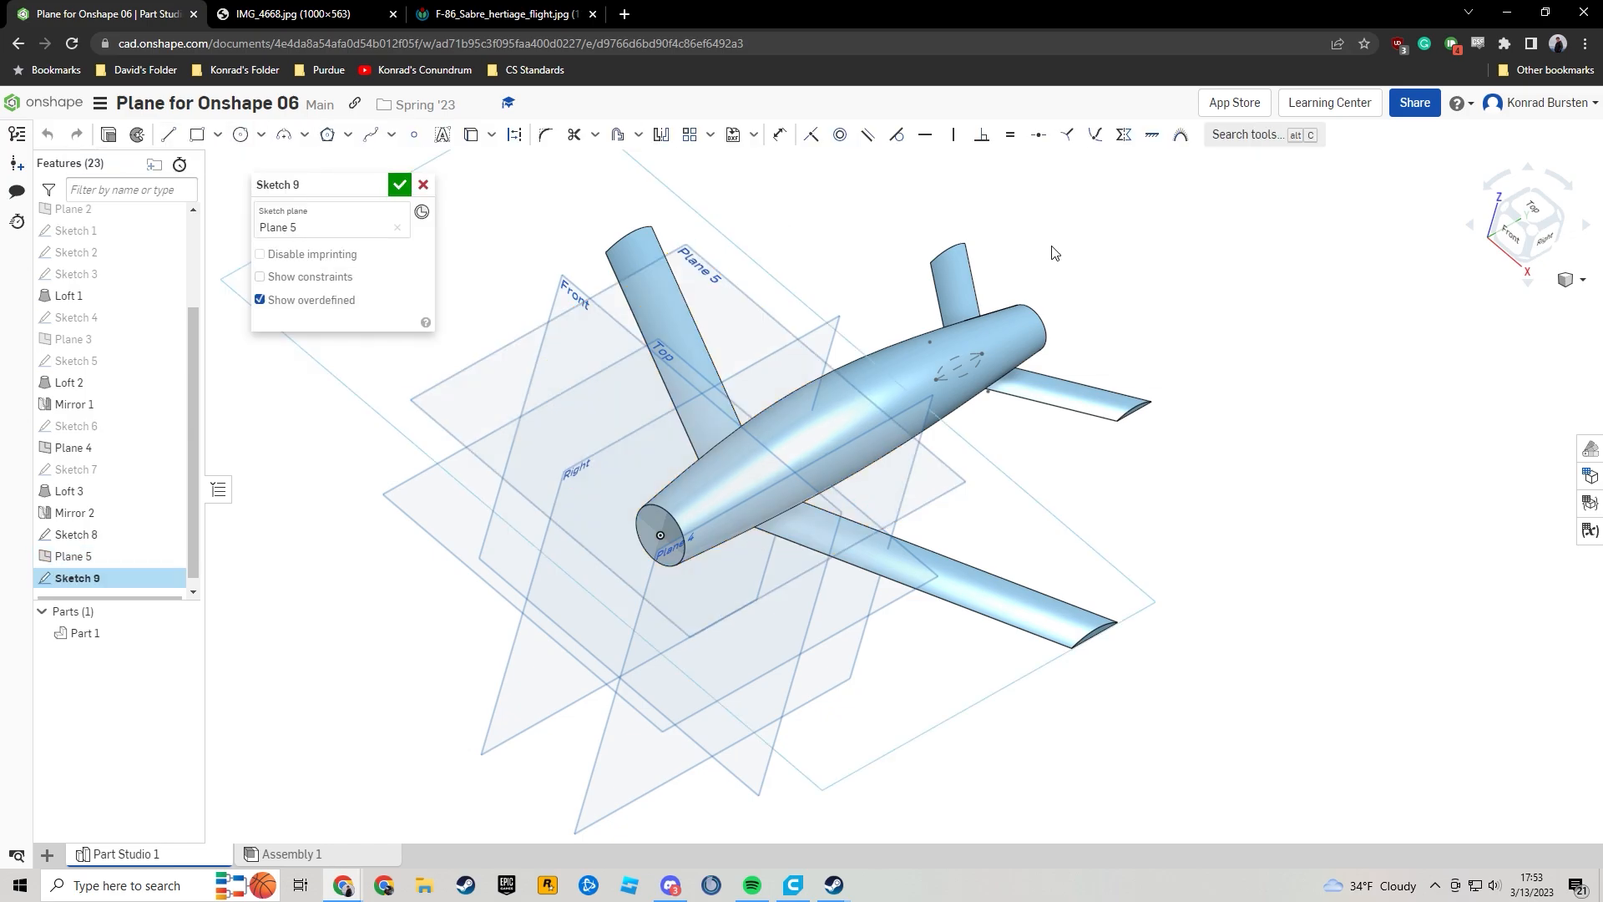
left_click(1532, 209)
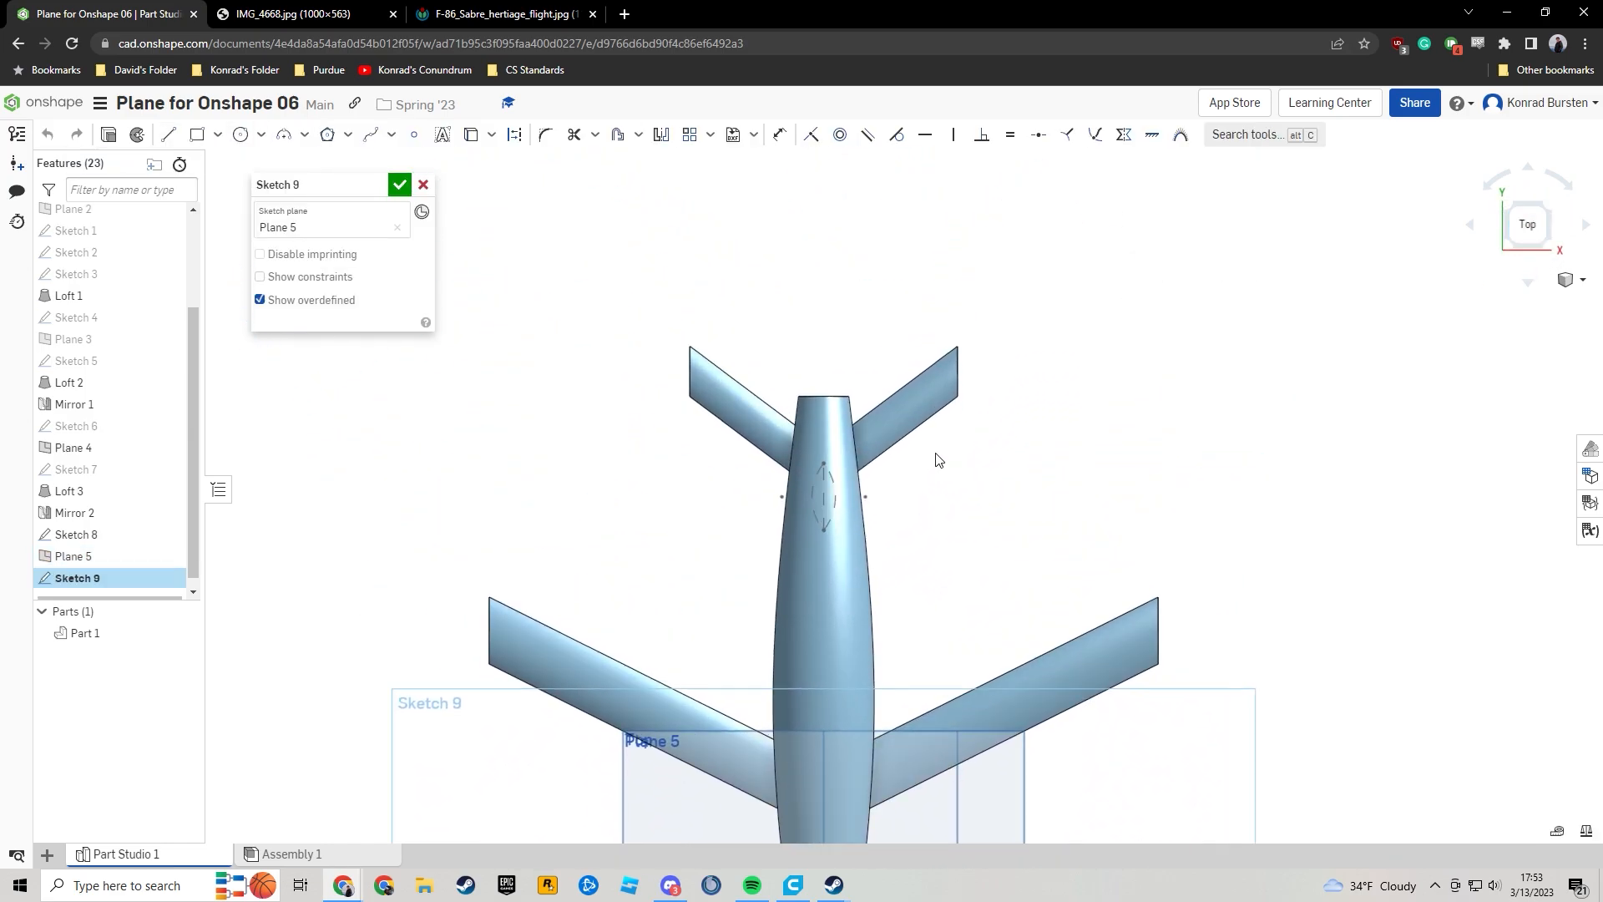
scroll(937, 458, "up", 5)
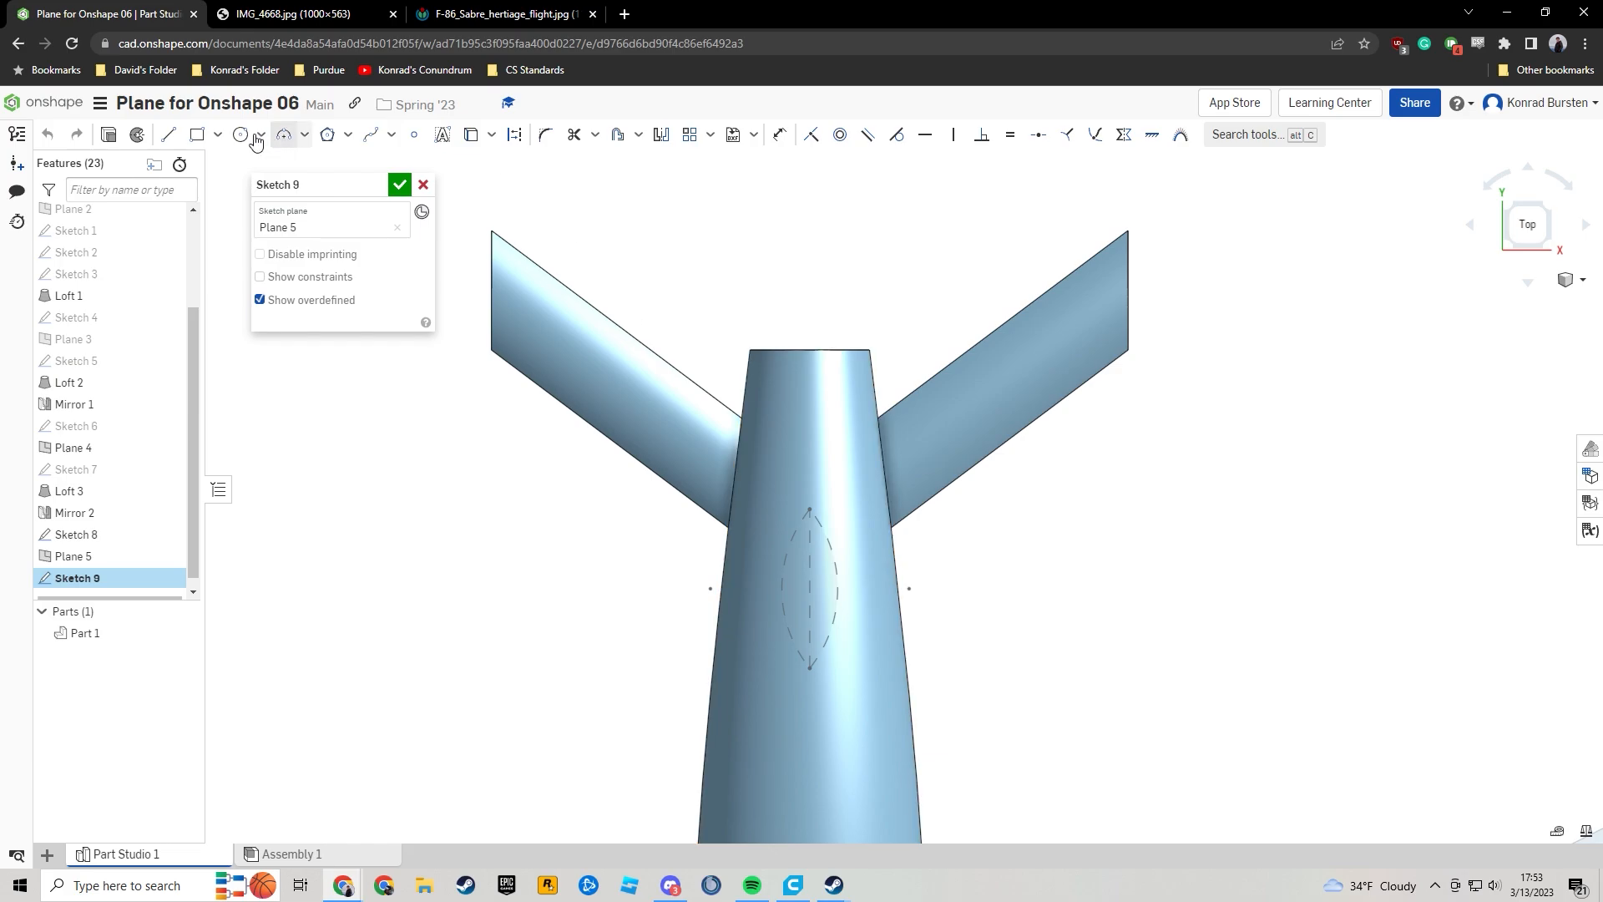
left_click(169, 134)
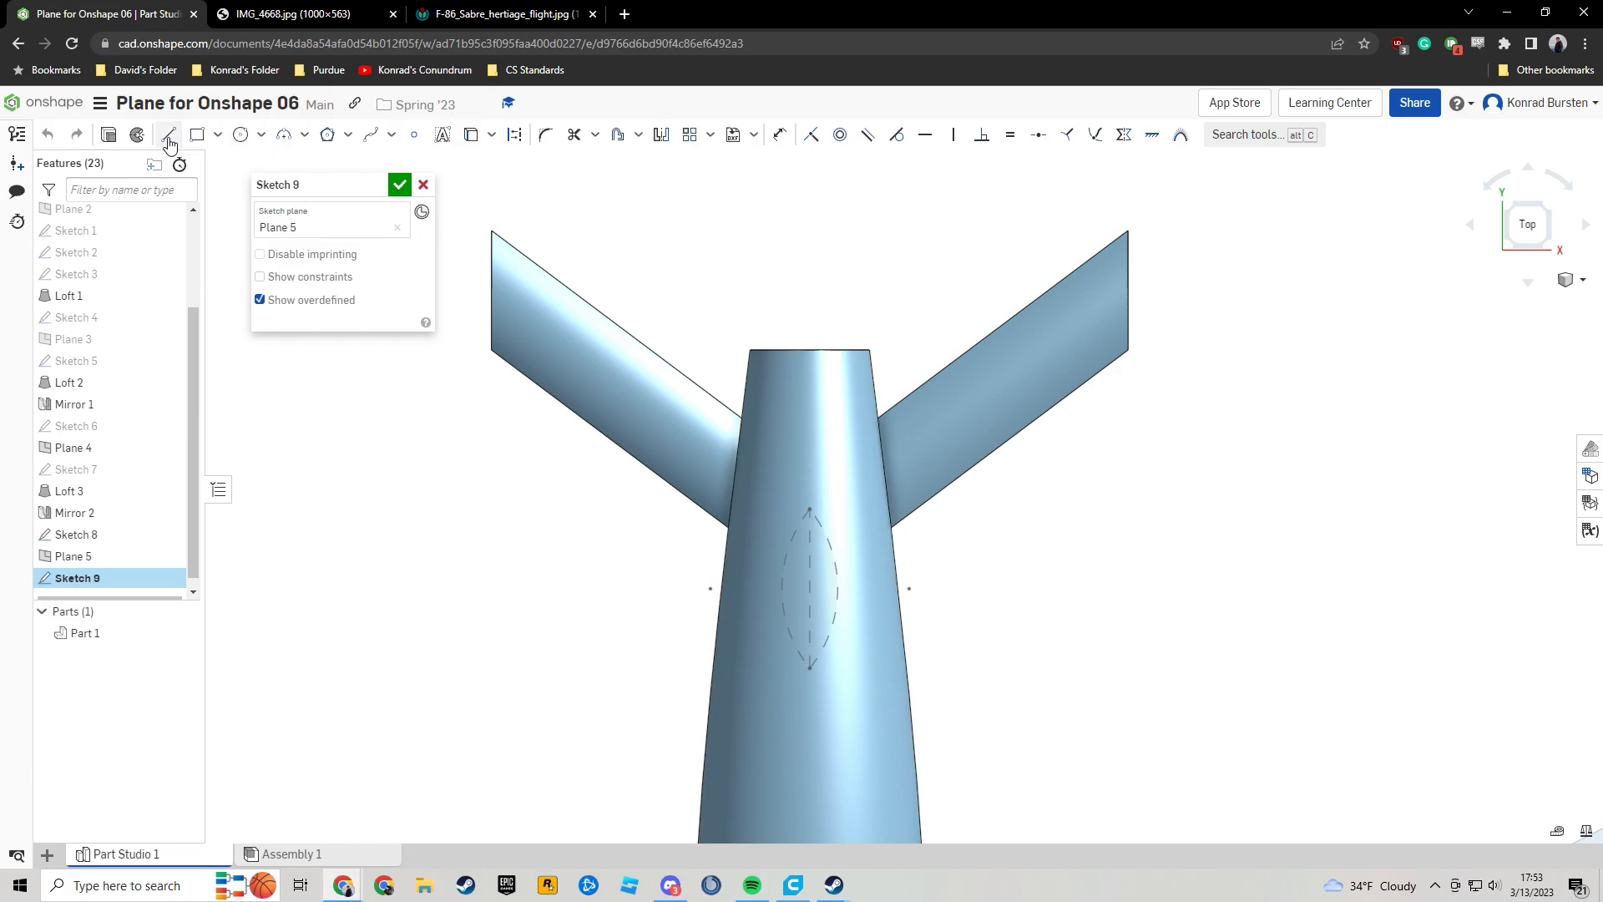
left_click(809, 420)
left_click(810, 259)
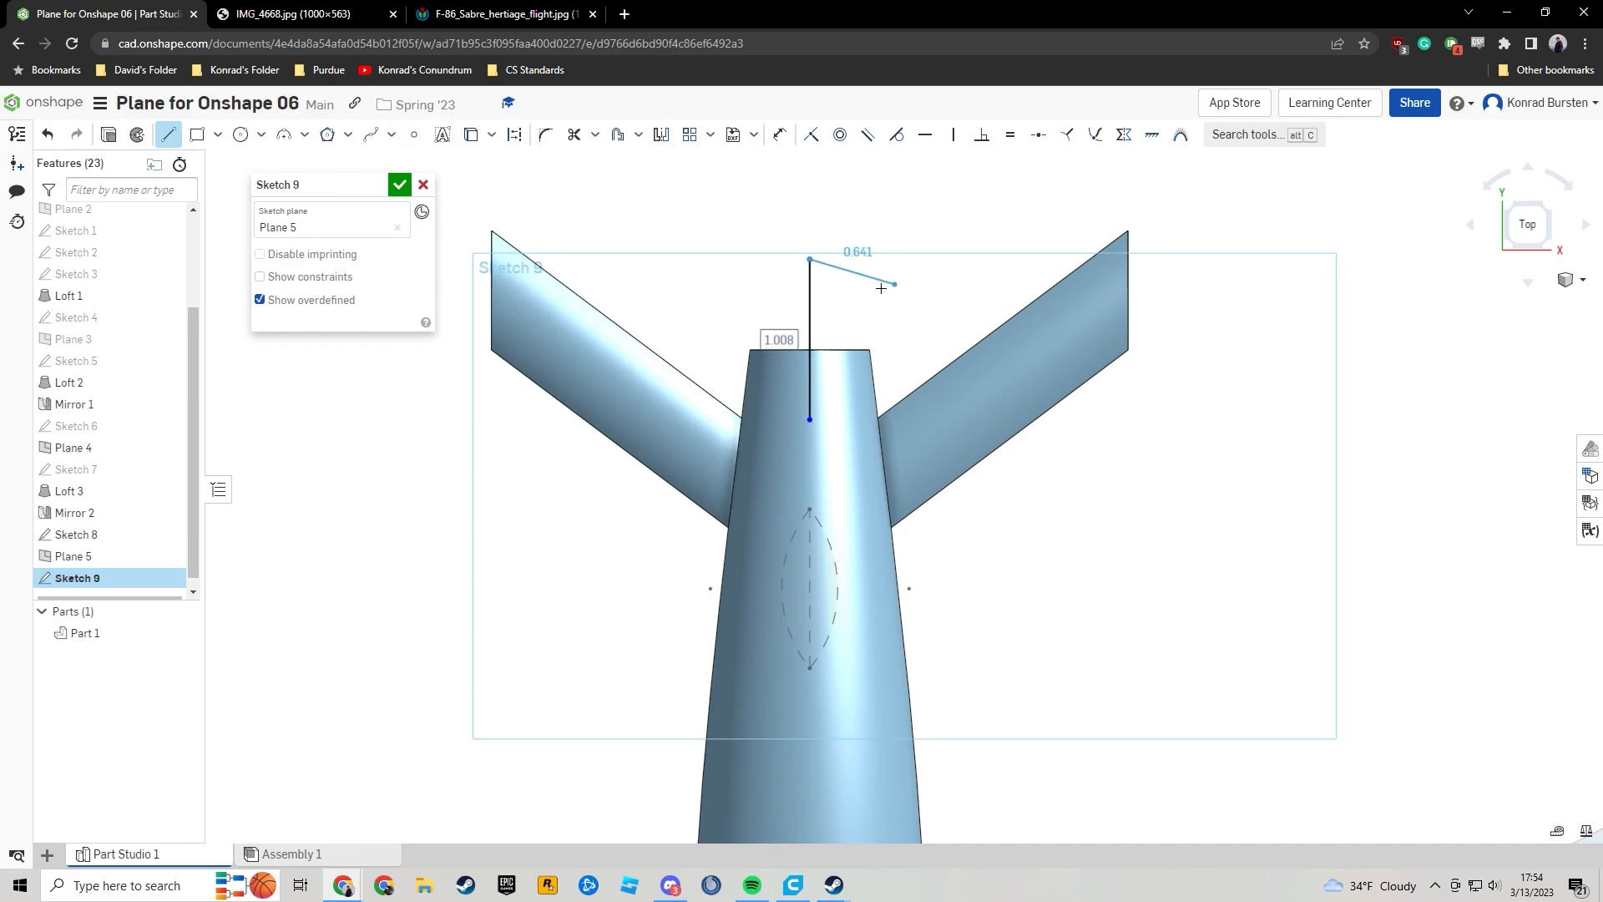
Set the length of the centreline sketch line on Plane 5 to 0.75 in.
key("d")
left_click(809, 334)
left_click(861, 329)
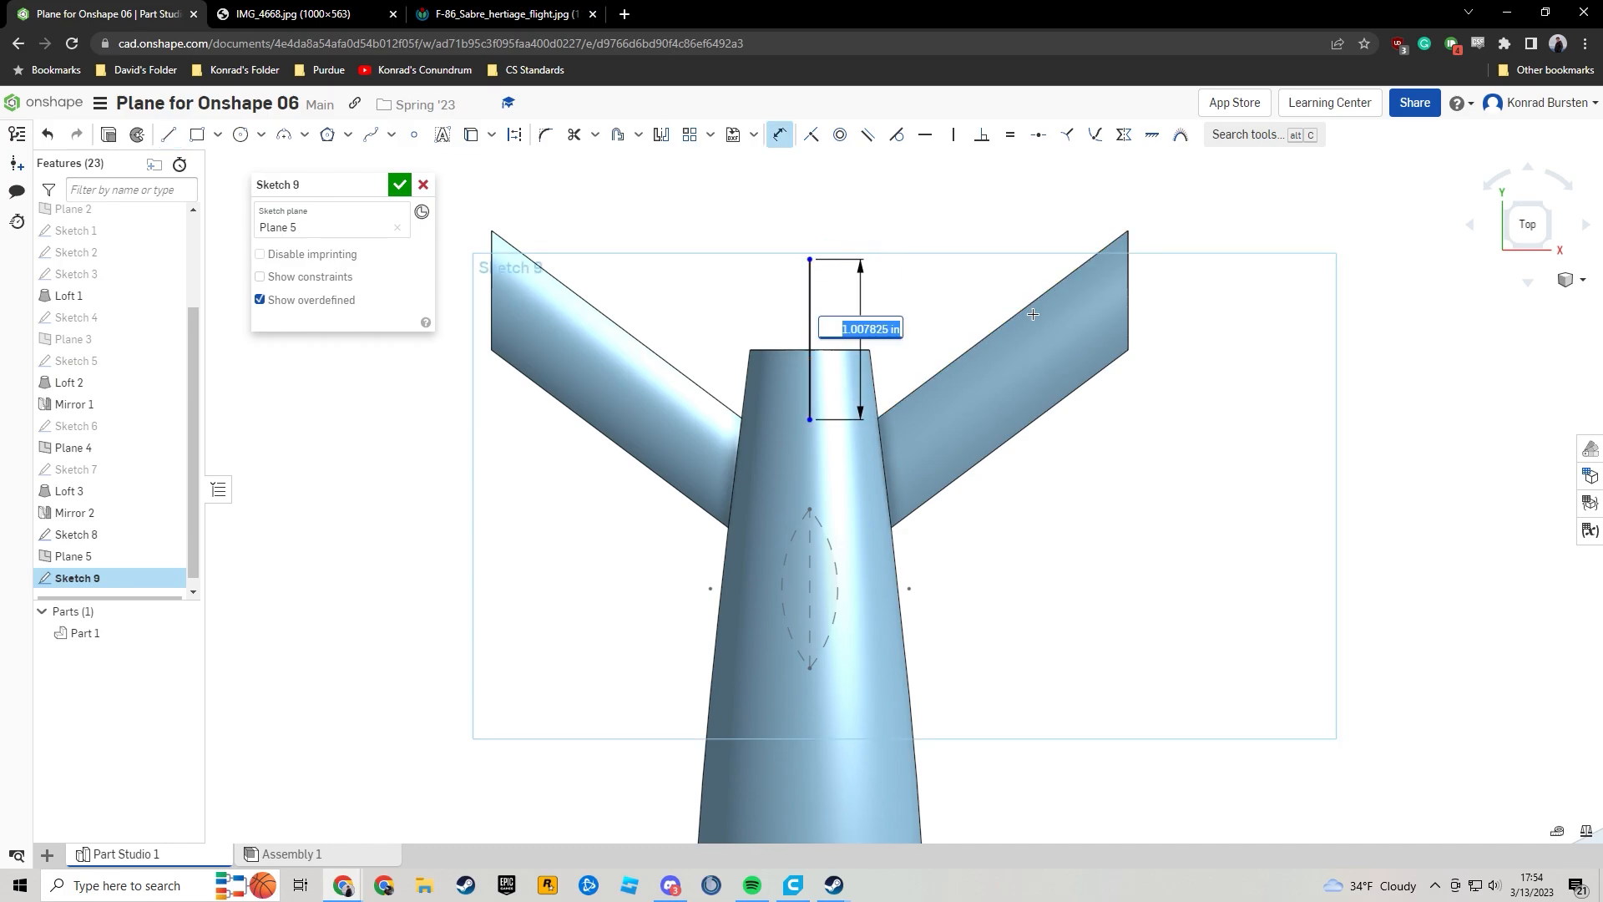
key("BackSpace")
key("Return")
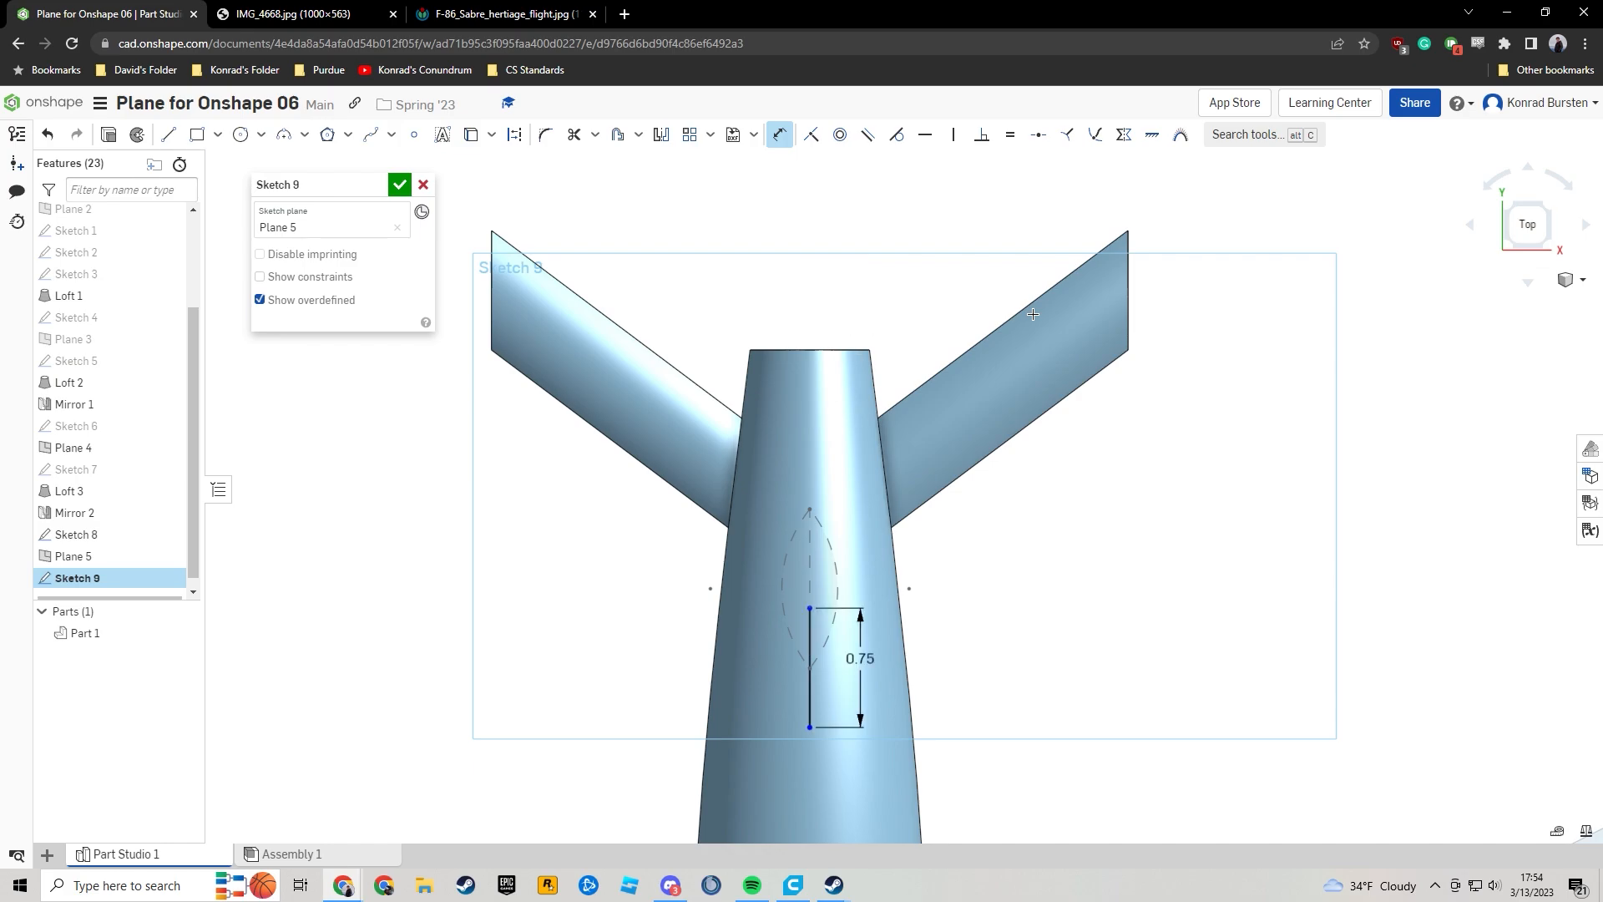
middle_click_drag(981, 592, 1015, 209)
scroll(1002, 455, "down", 4)
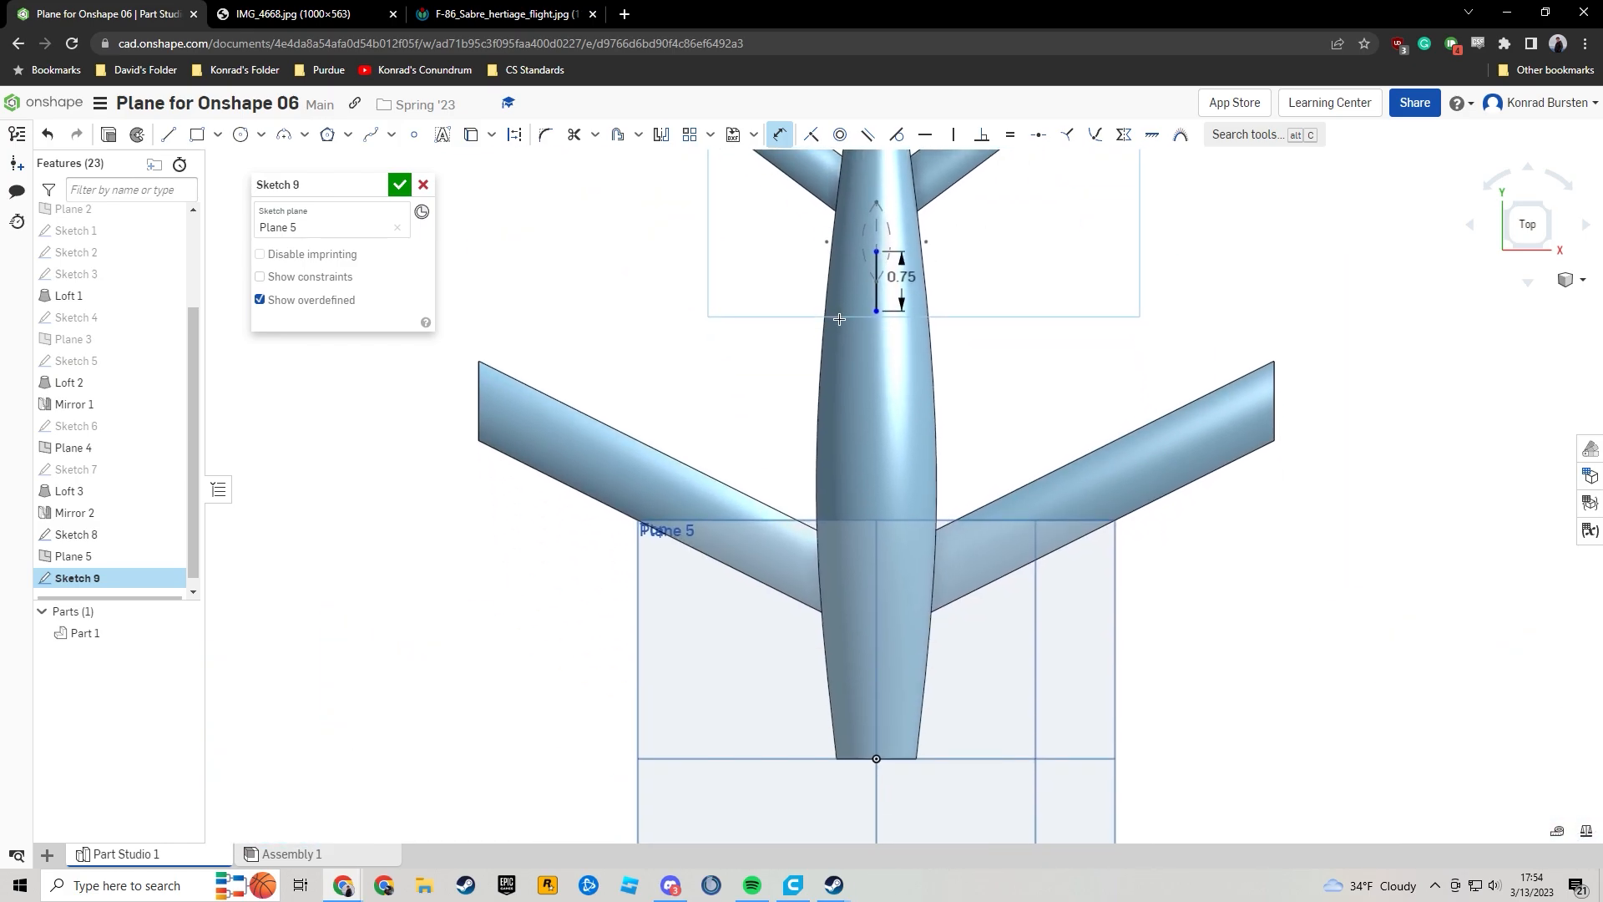
Dimension the forward end of the Plane 5 centreline line 7.5 in from the nose end of the fuselage.
left_click(762, 759)
left_click(753, 451)
middle_click_drag(1053, 377, 1040, 497)
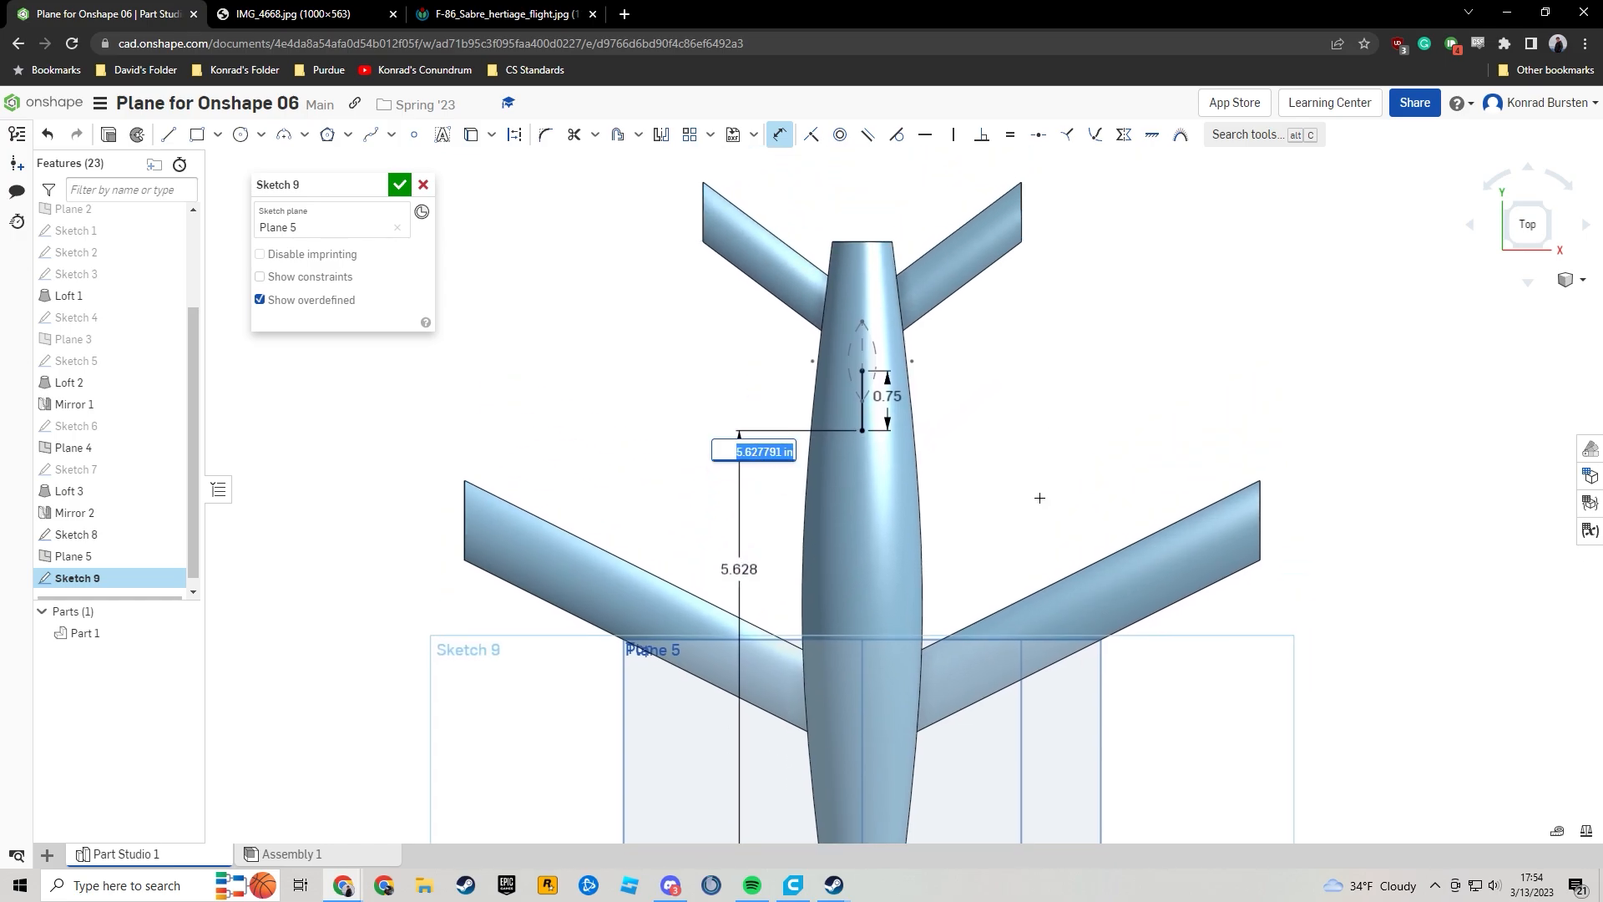
type("7.5")
key("Return")
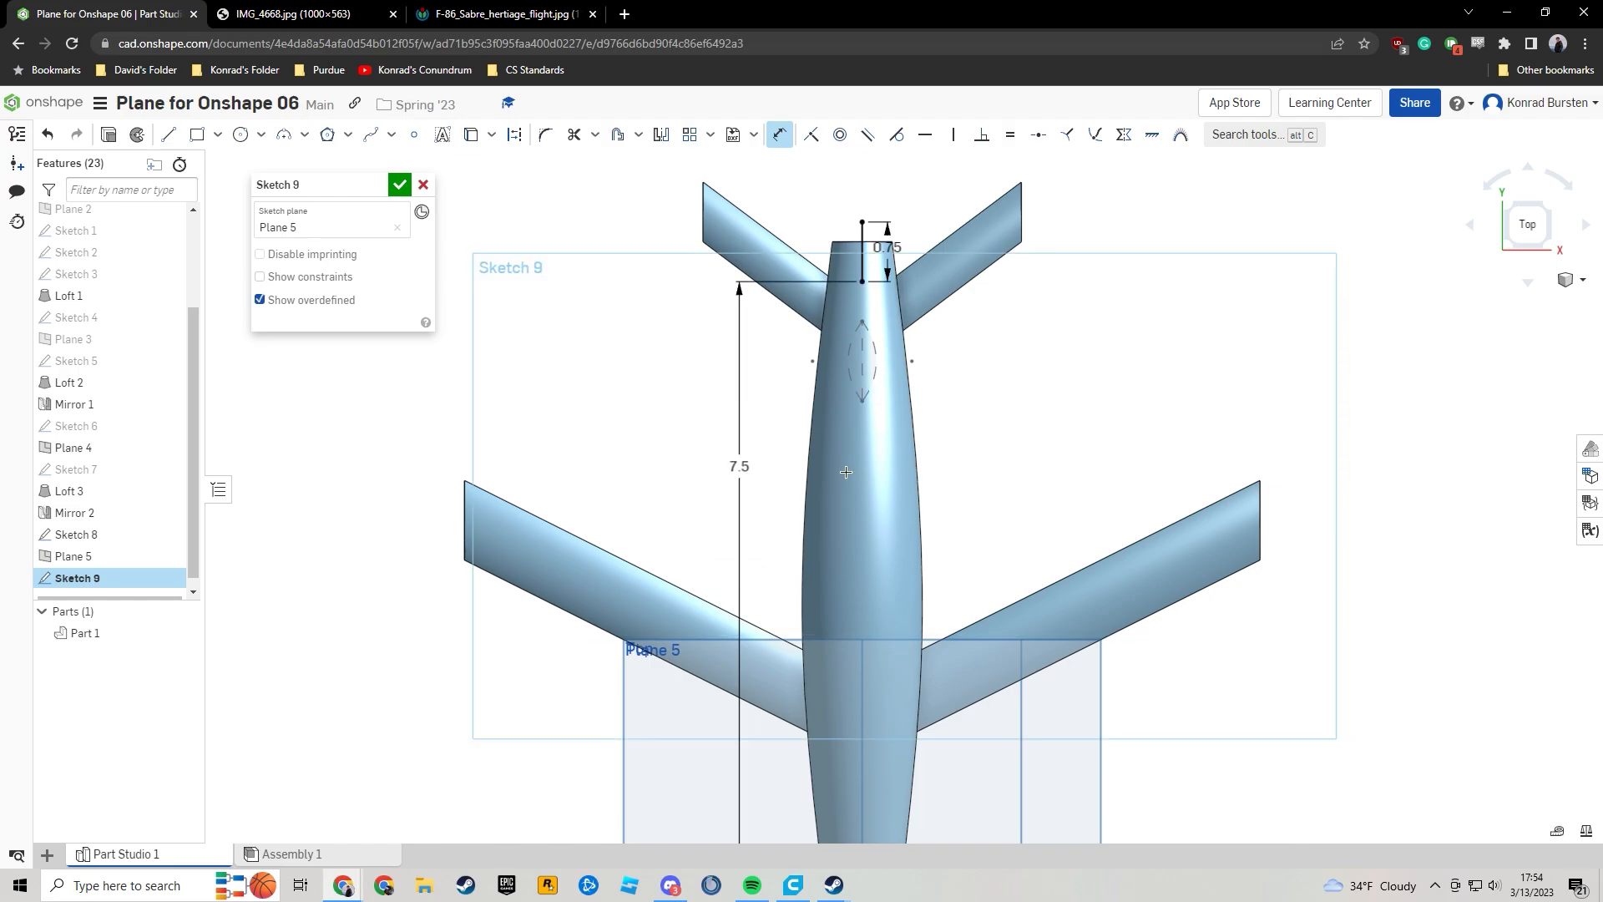
Set the centreline line's distance from the nose end to 8 in and finish the sketch.
double_click(739, 466)
type("8")
key("Return")
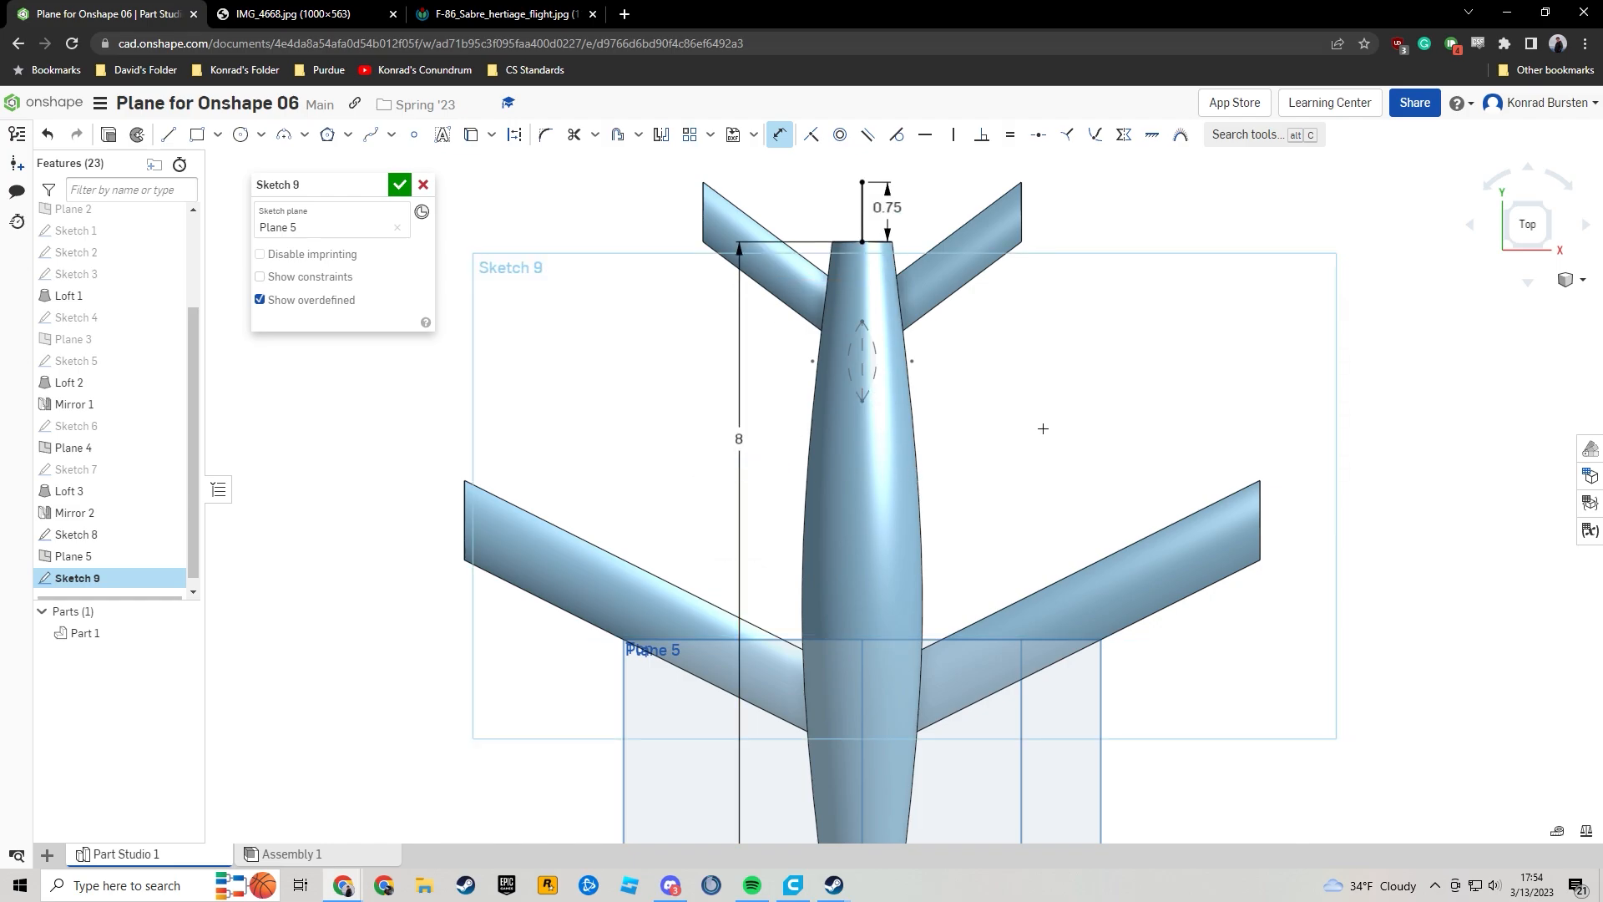
scroll(985, 418, "up", 3)
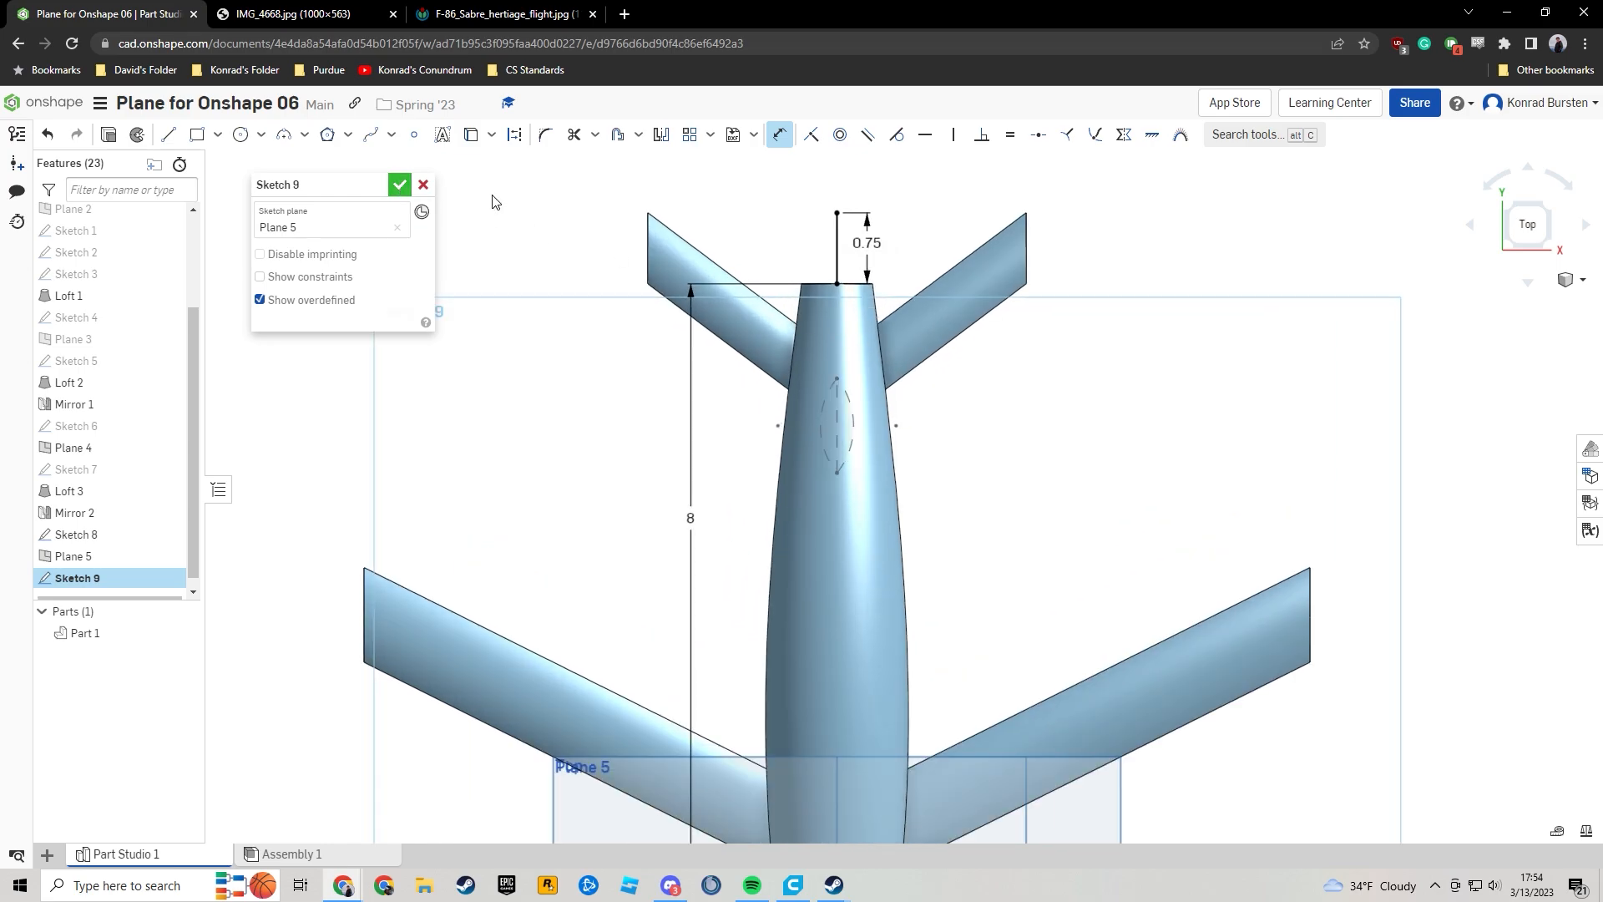
middle_click_drag(1170, 348, 1179, 450)
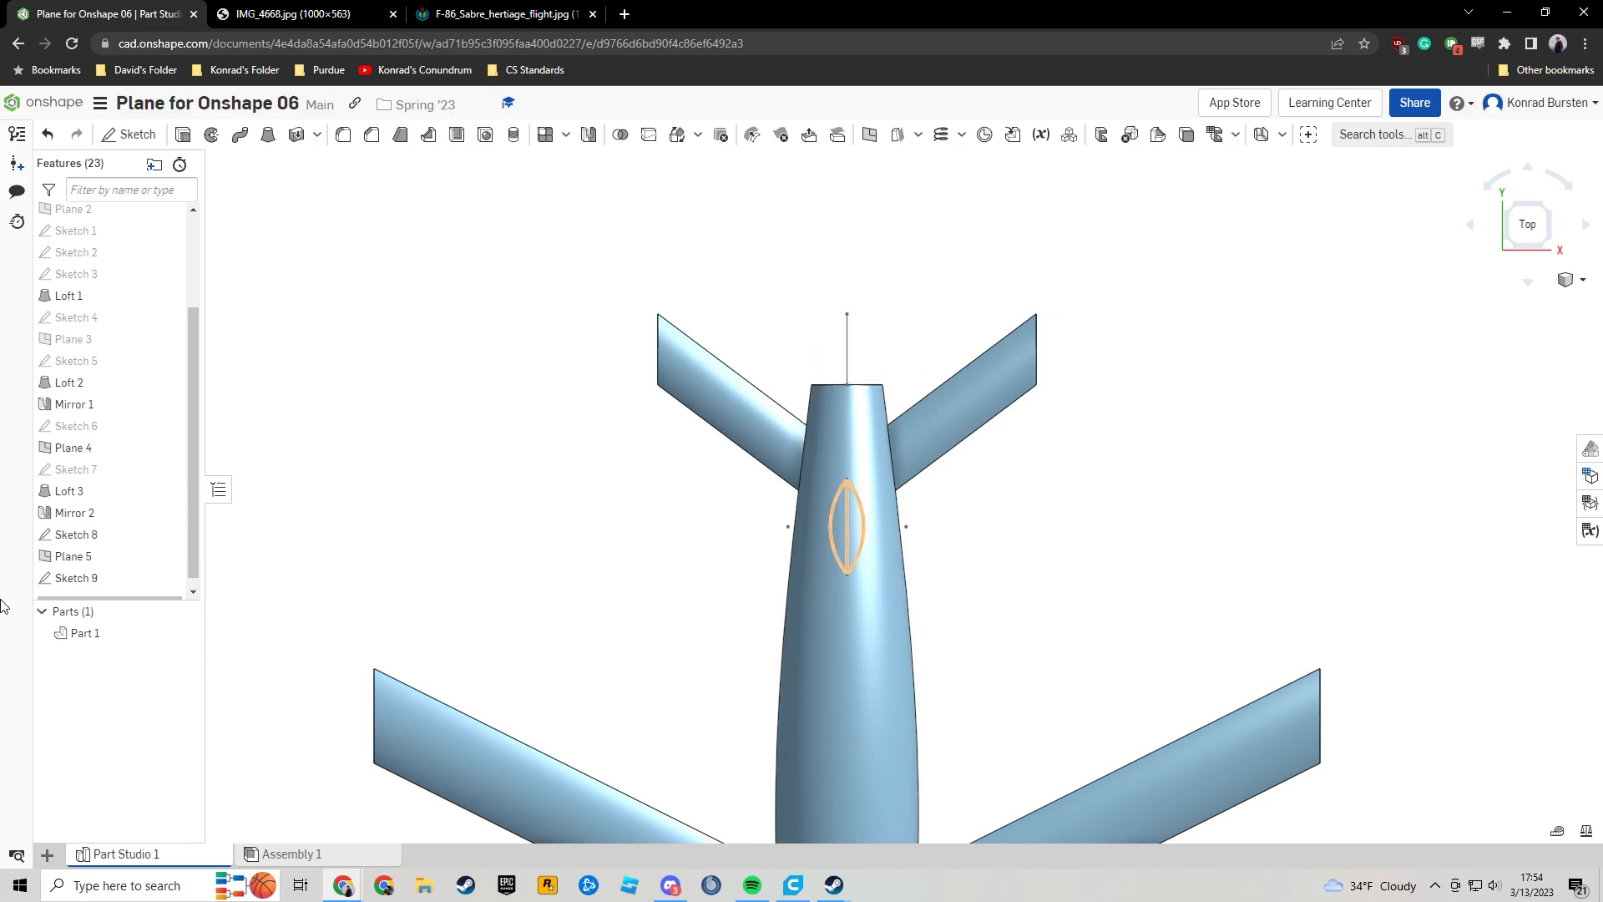
Reopen Sketch 9 and draw a three-point arc of about 0.51 in radius between the line's ends, bulging toward positive X.
double_click(77, 578)
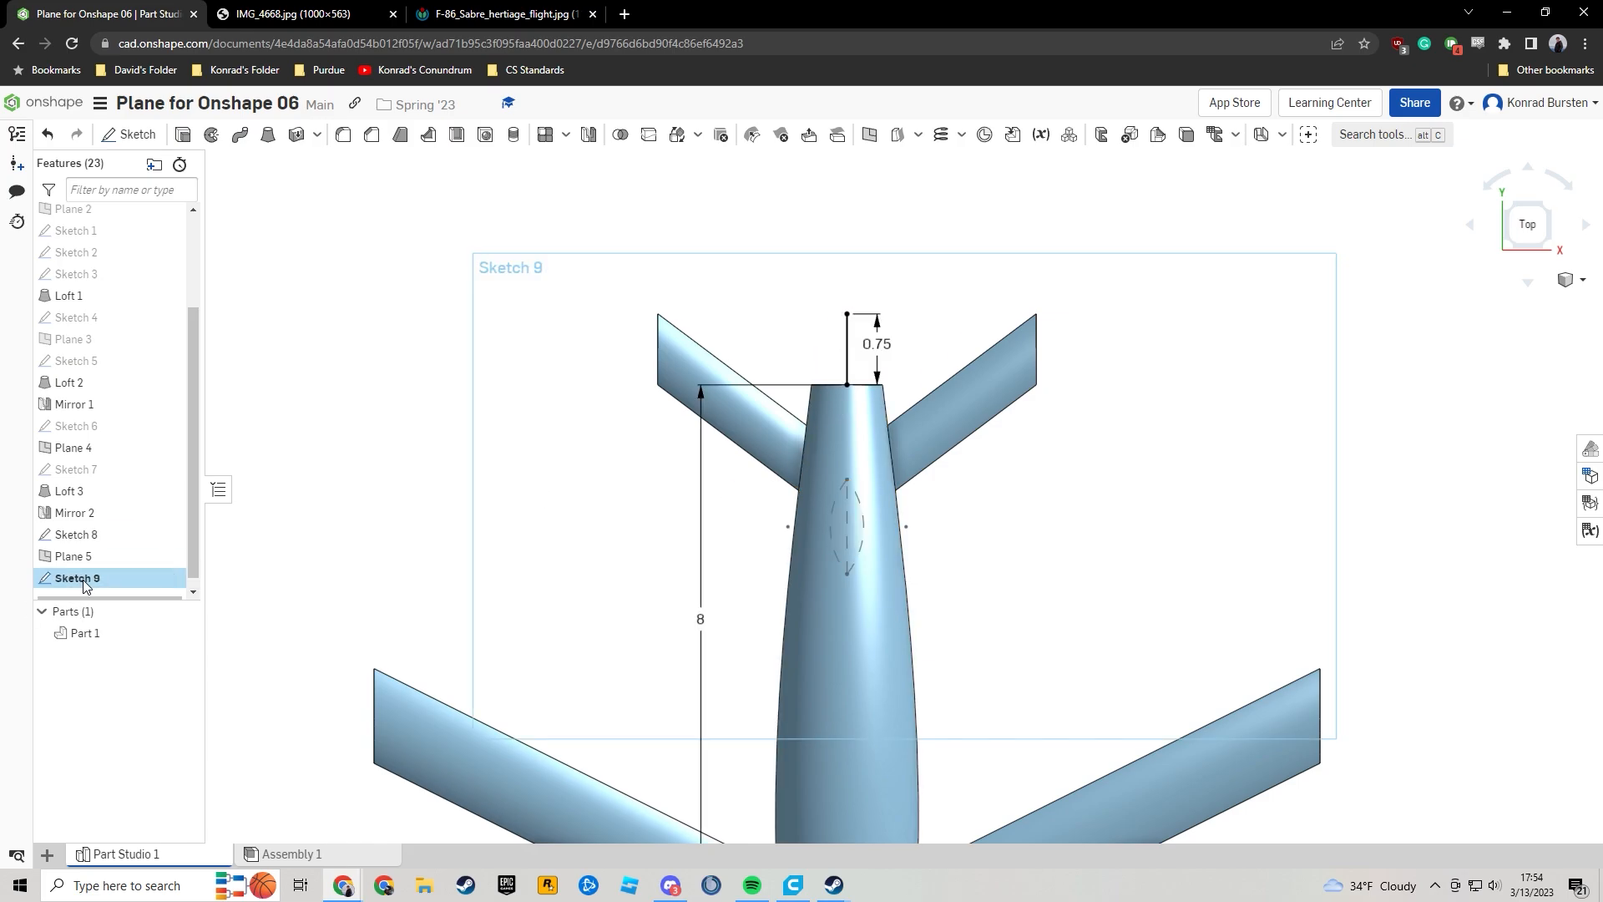
left_click(284, 133)
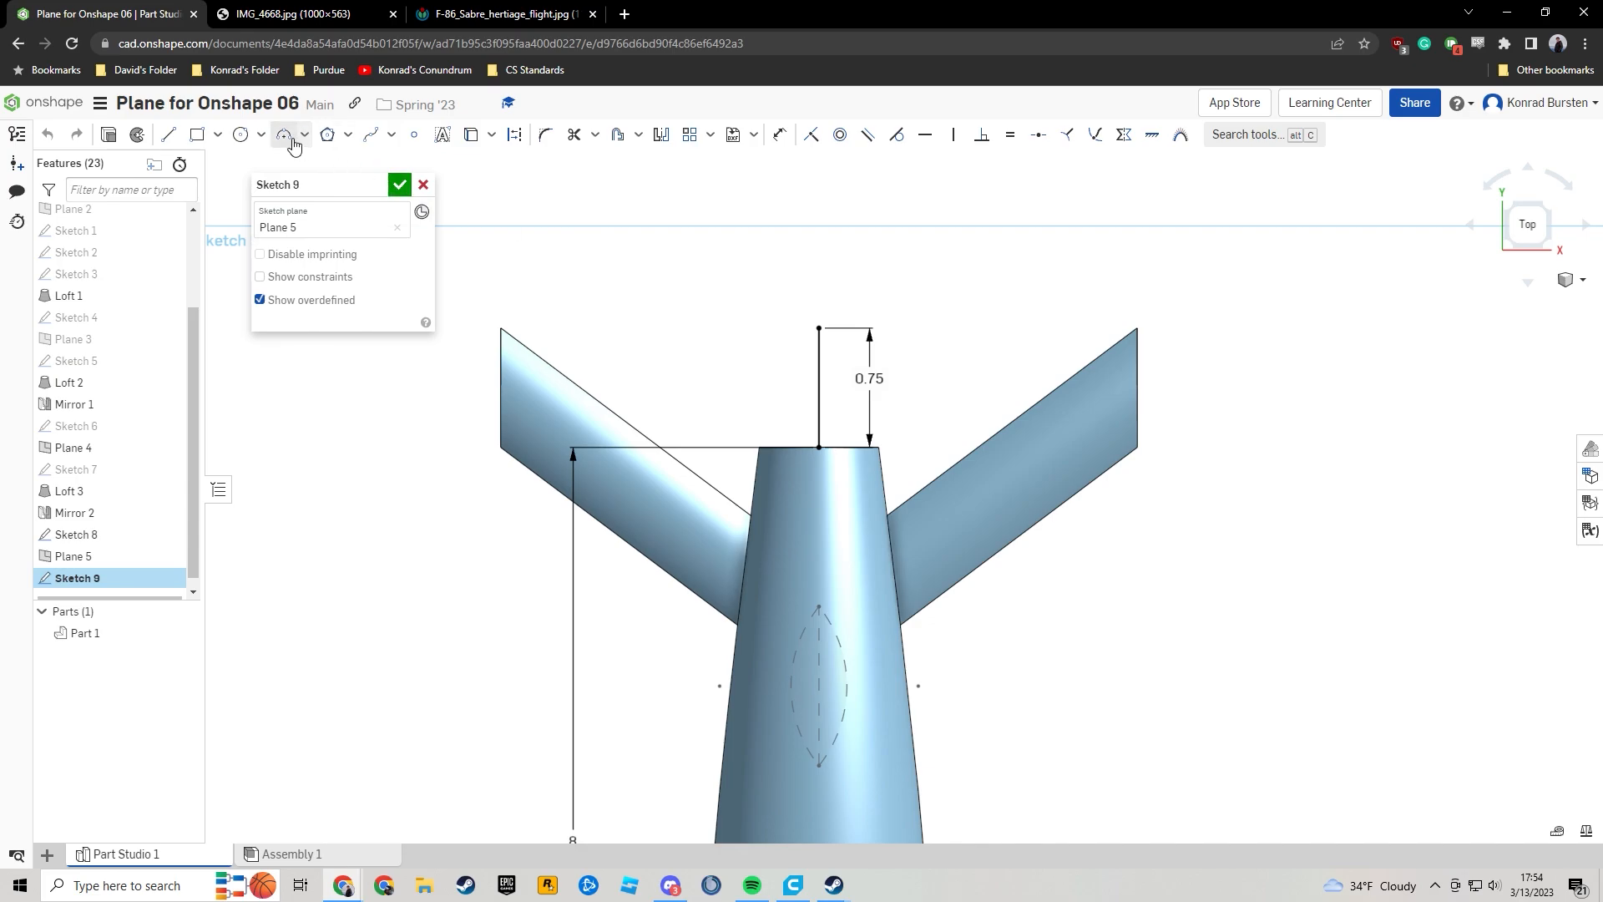
left_click(730, 393)
left_click(819, 328)
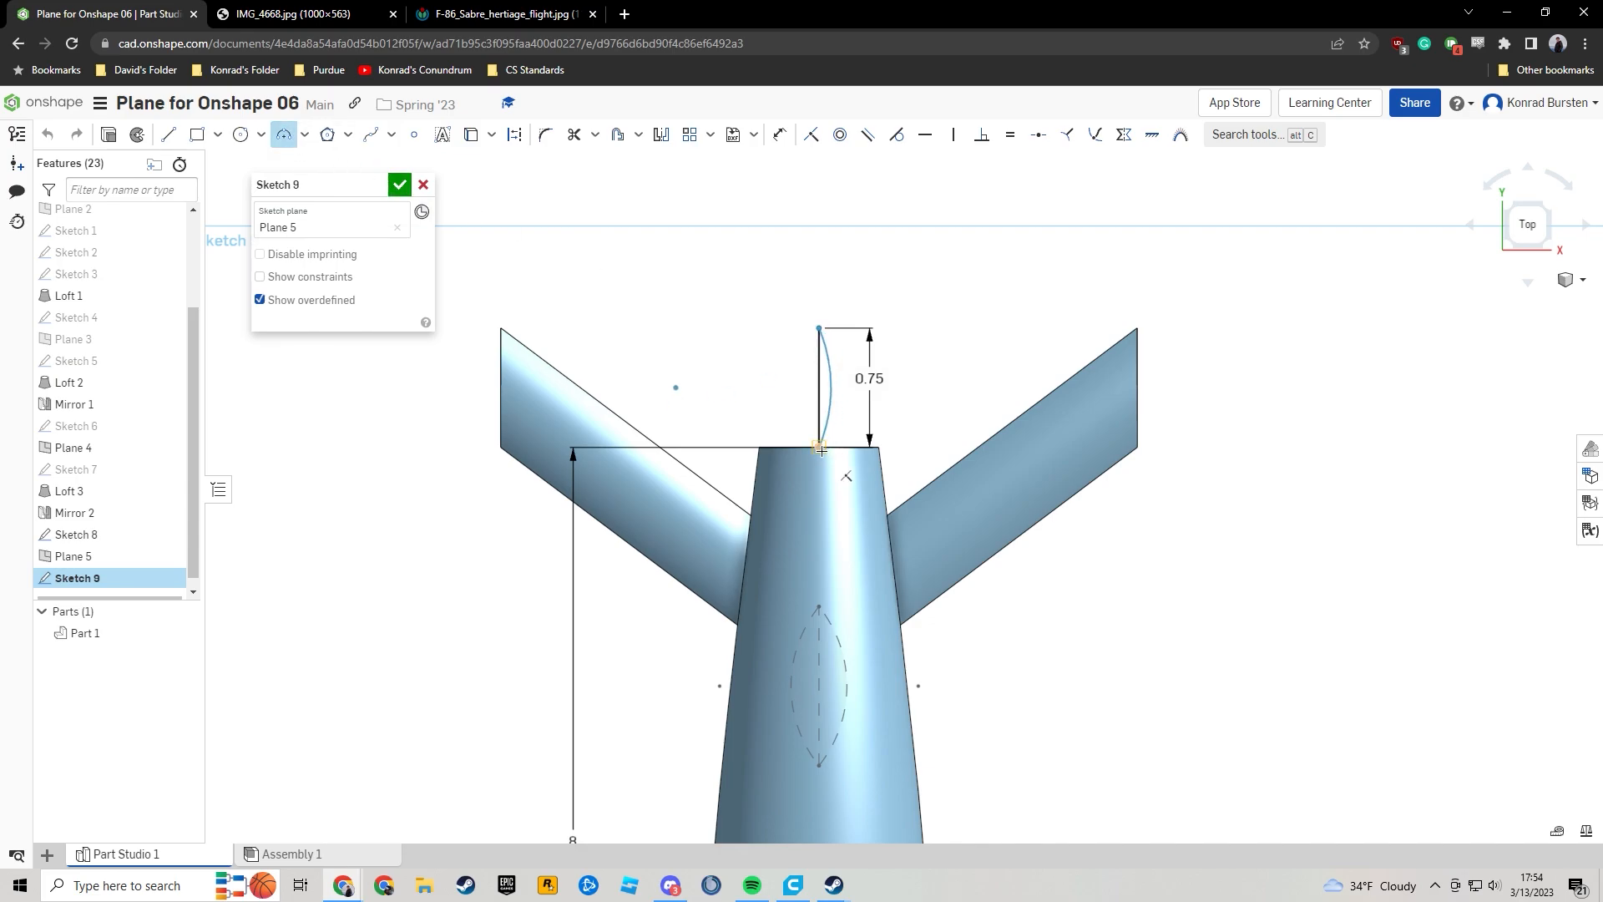
left_click(820, 446)
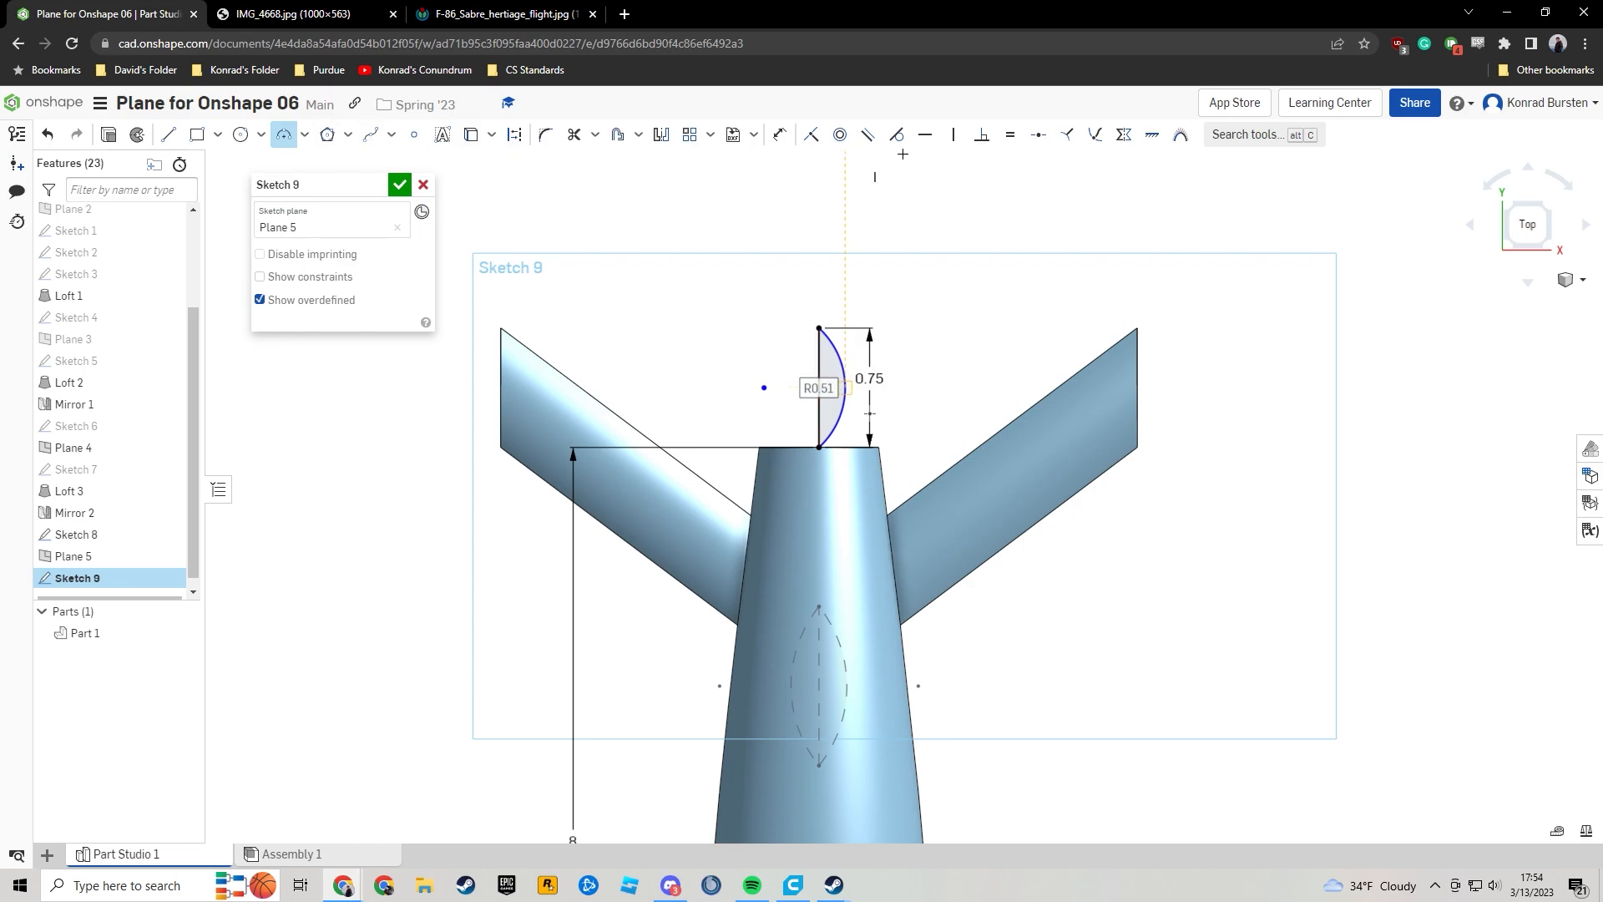
Dimension the arc on the fin tip profile with a radius of 0.6 in.
key("d")
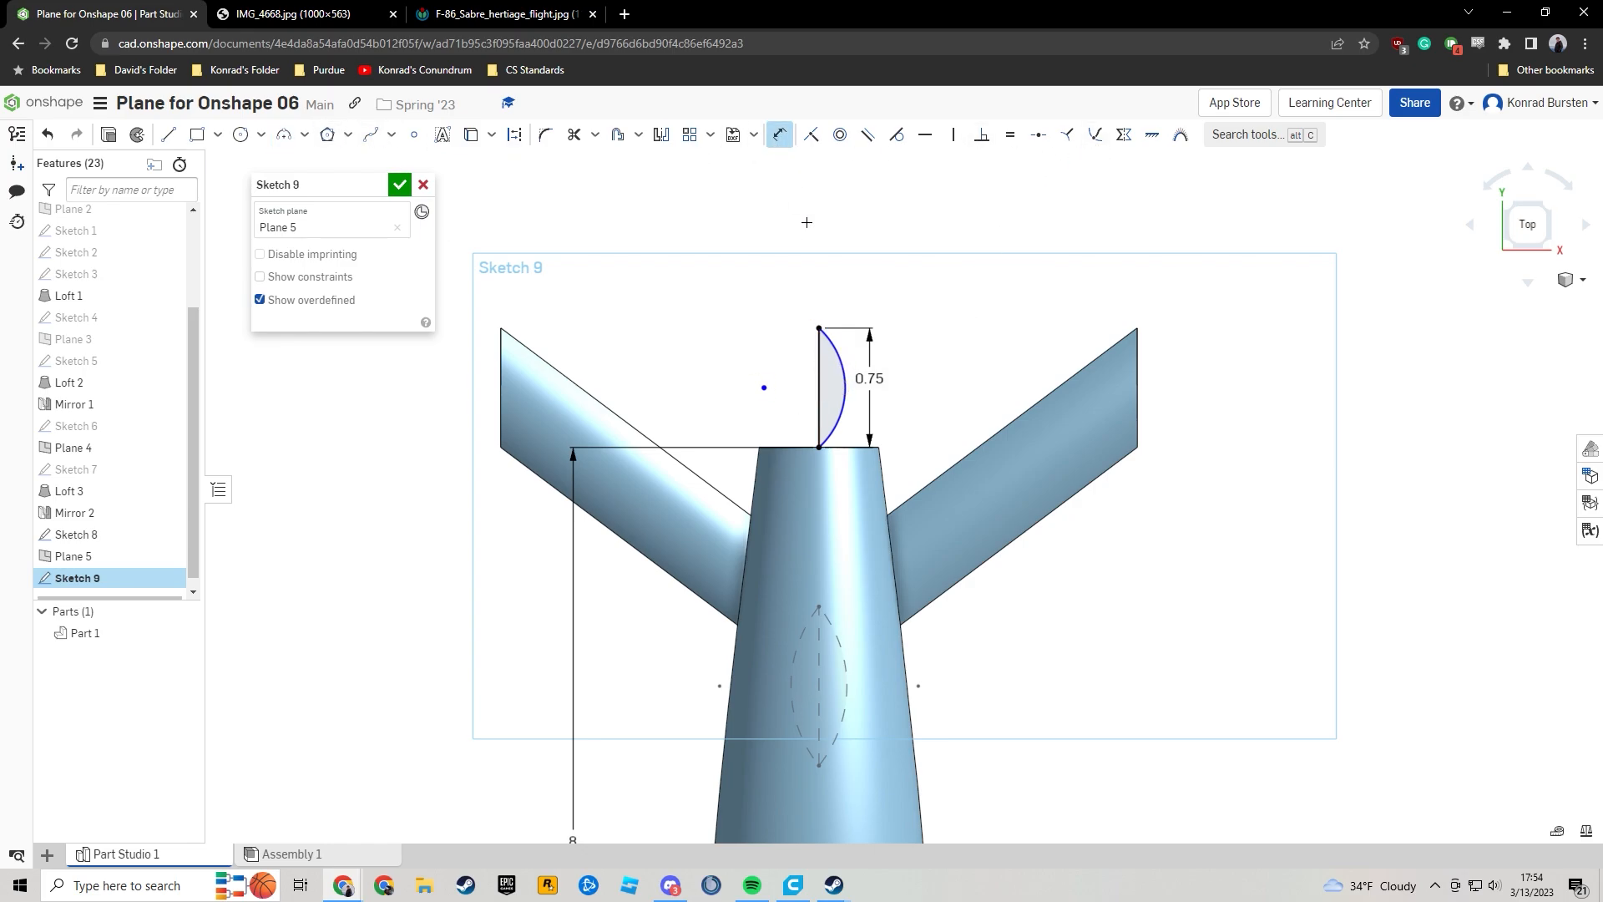
left_click(843, 354)
left_click(938, 348)
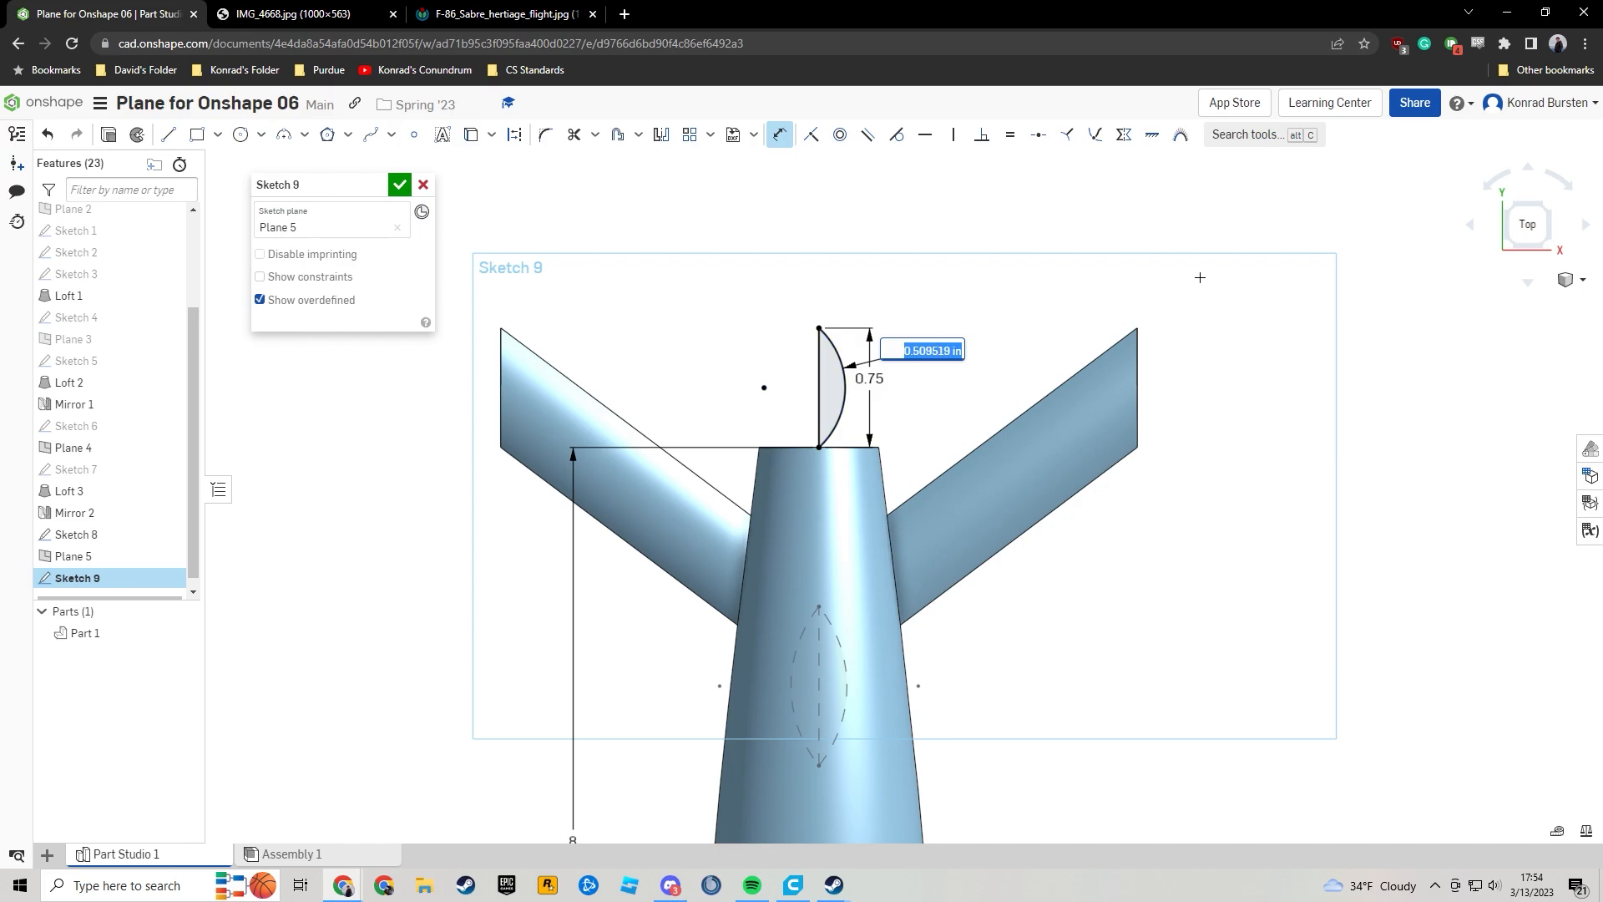
type("0.6")
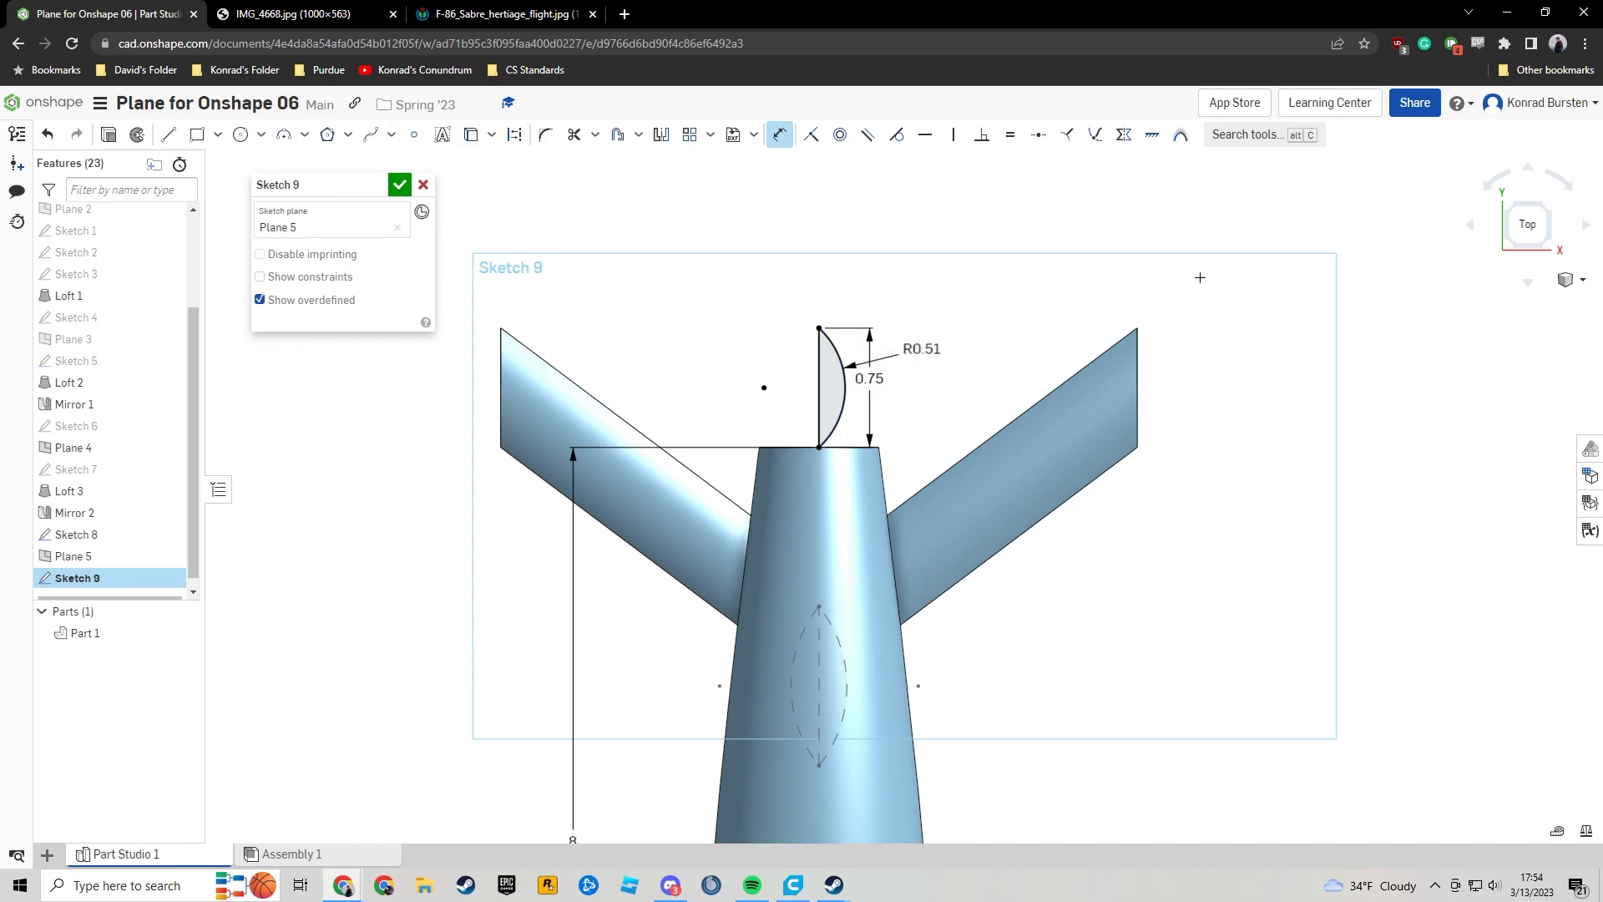
key("Return")
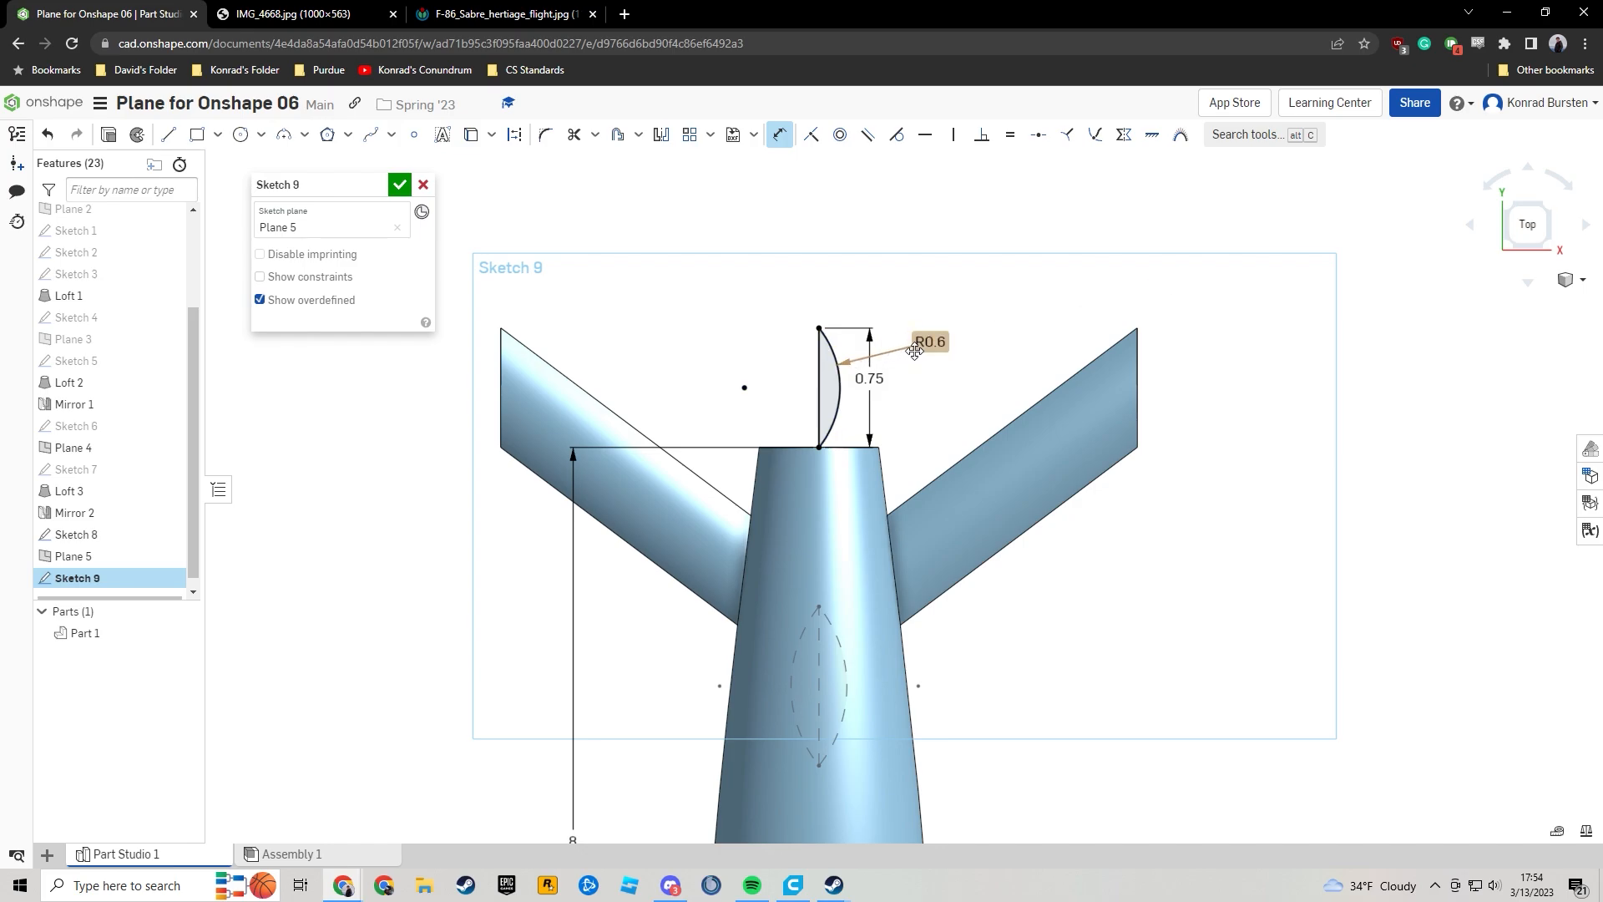
Draw an opposing arc between the same line ends, set its radius to 0.6 in, and finish the fin tip sketch.
left_click(284, 134)
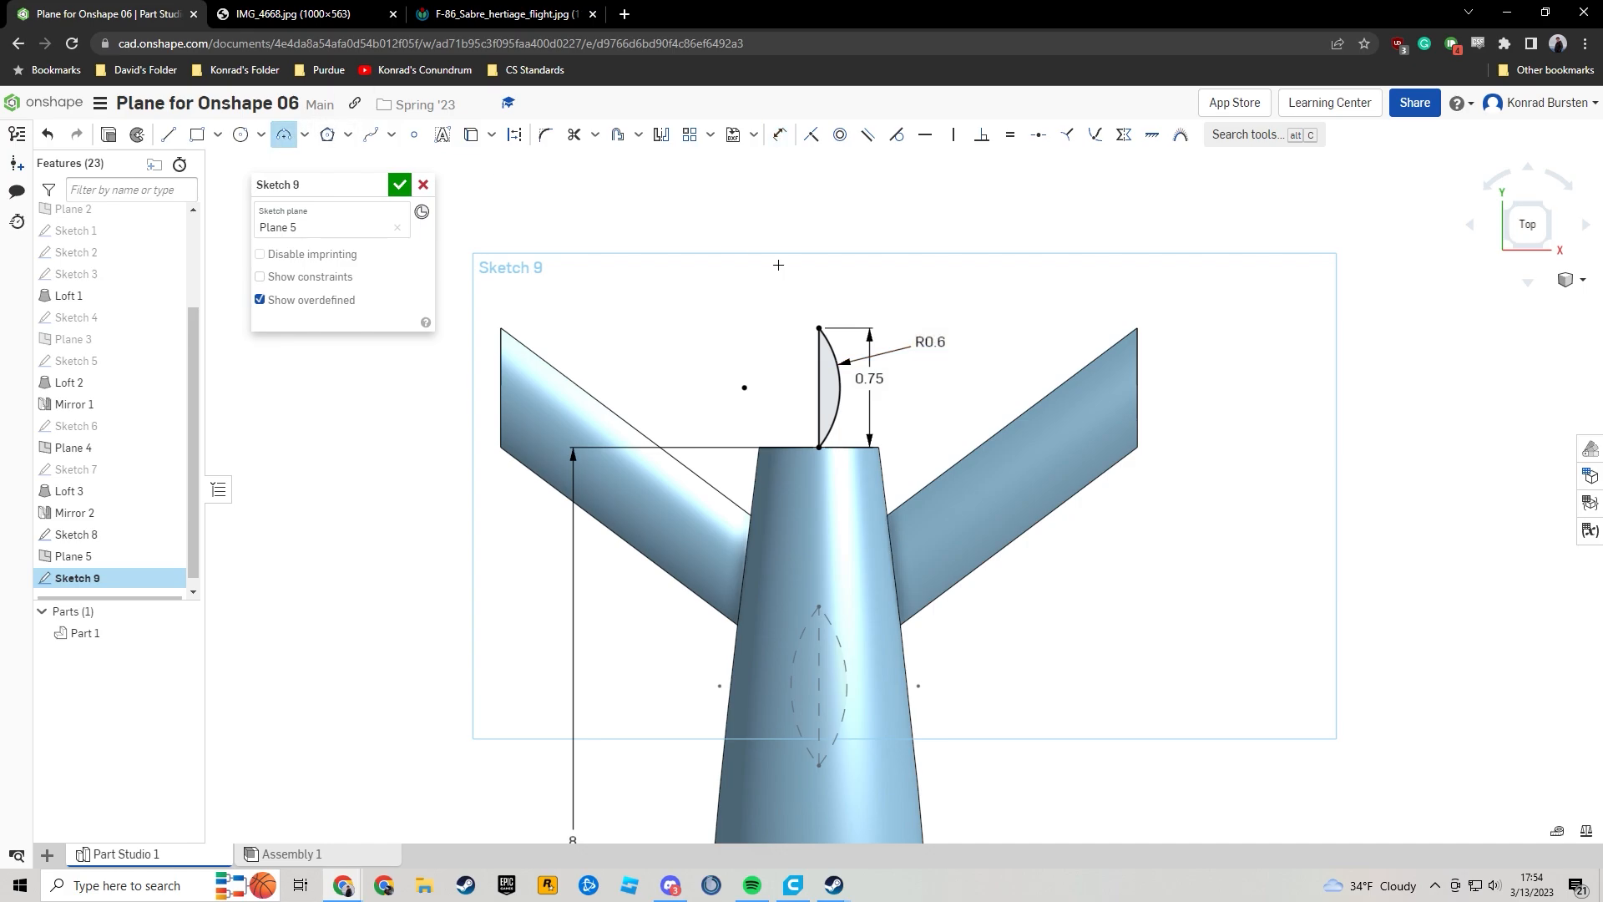
left_click(819, 448)
key("d")
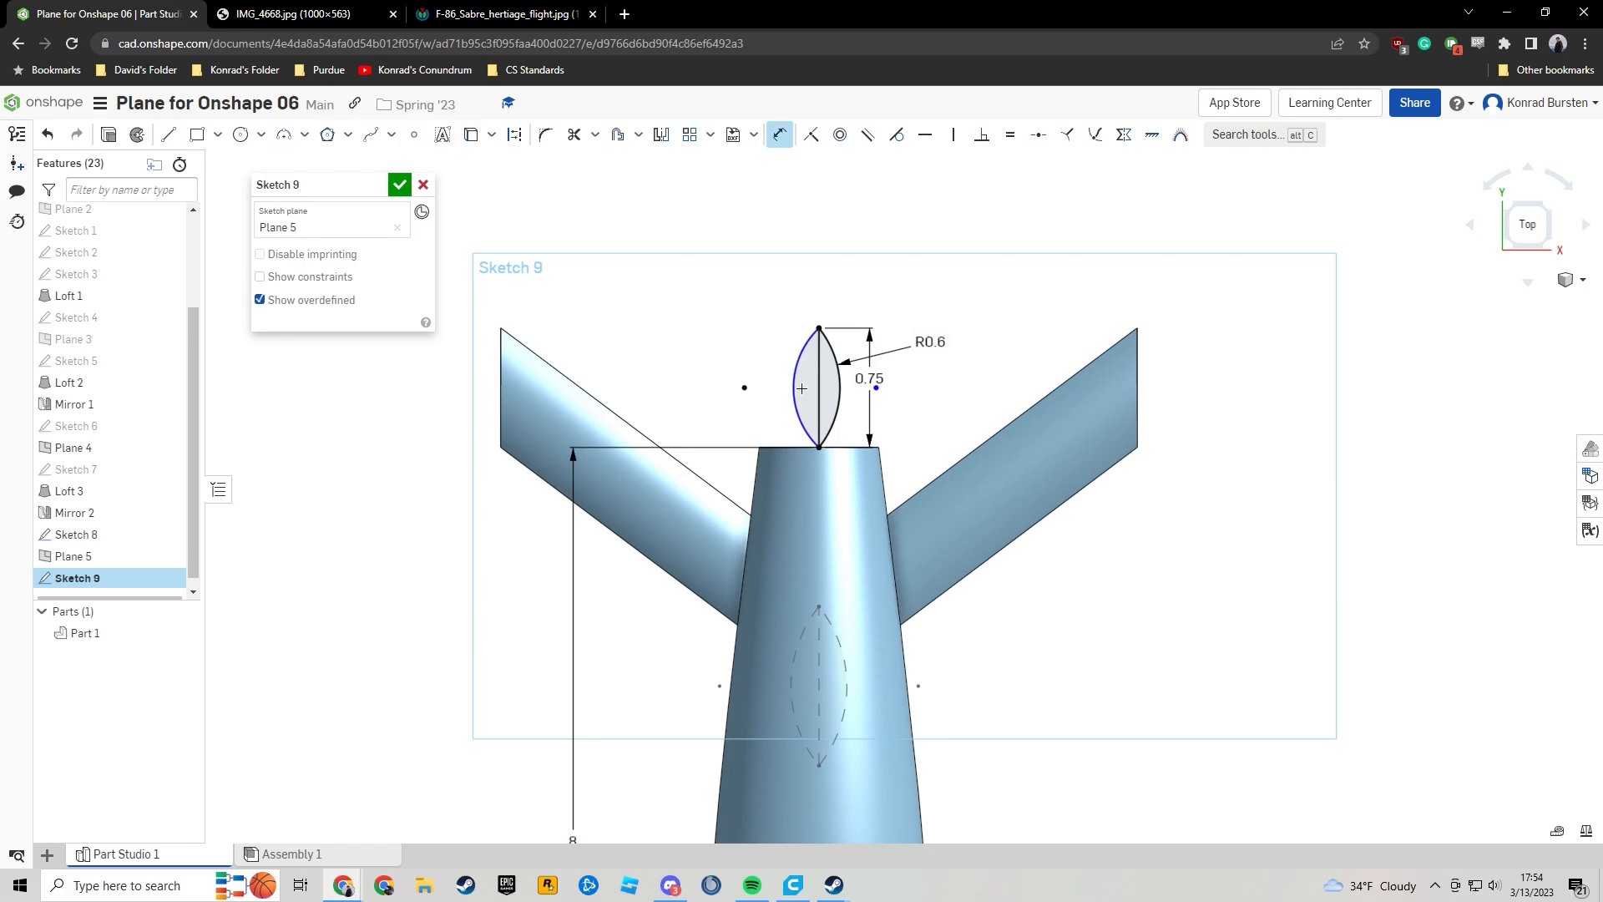
left_click(794, 385)
left_click(749, 345)
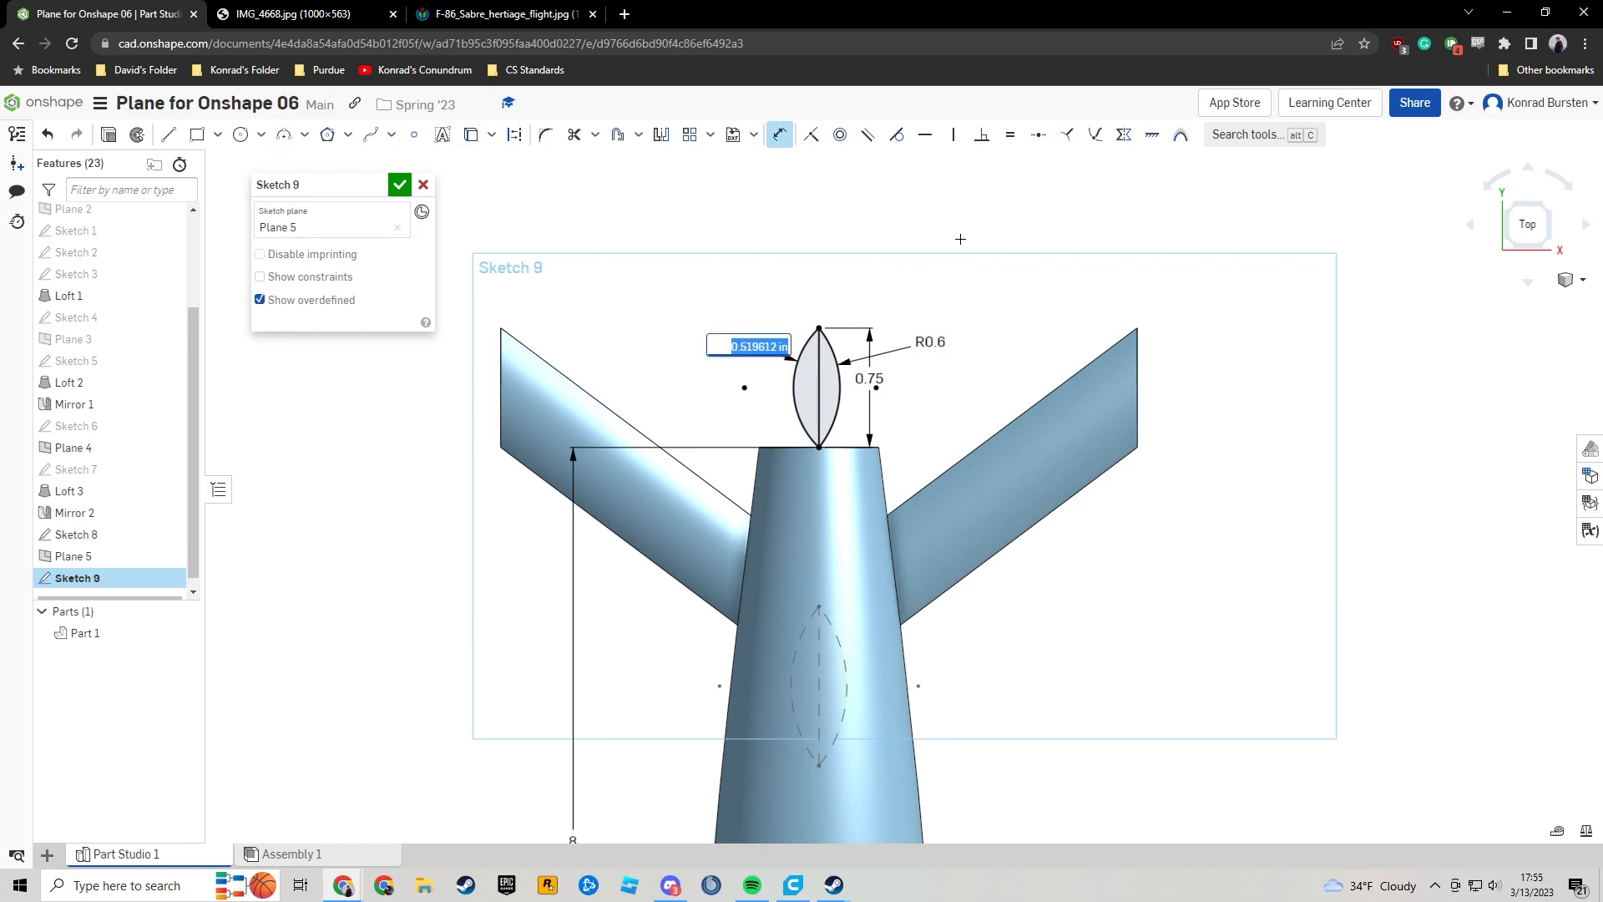
type("0.6")
key("Return")
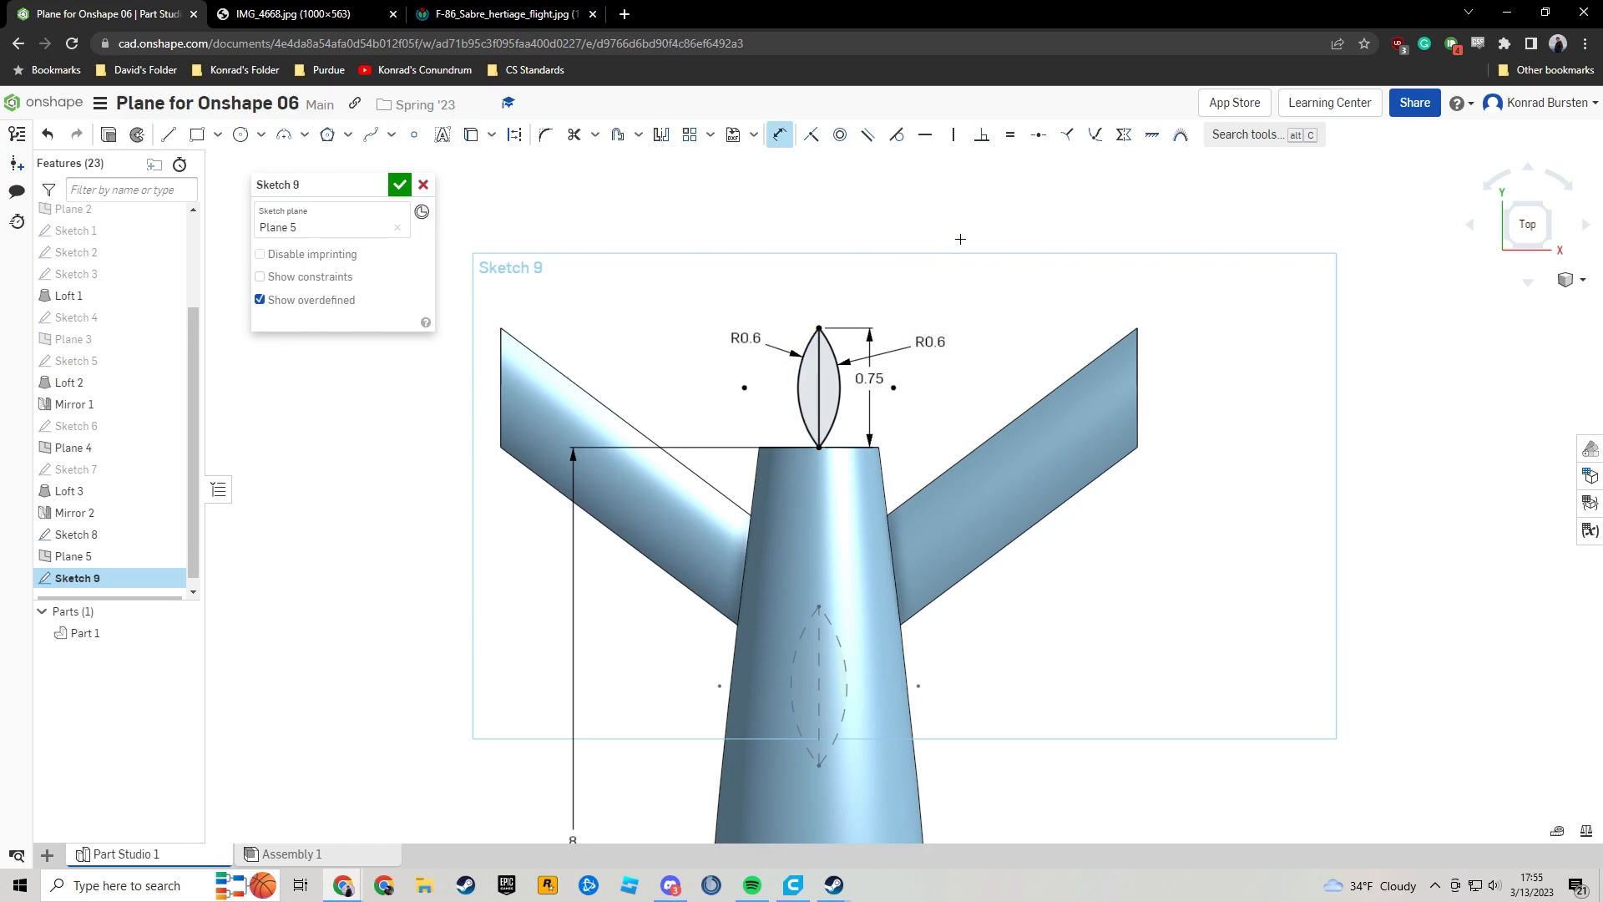
left_click(399, 185)
Loft the fin root profile in Sketch 8 to the tip profile in Sketch 9, adding the vertical fin to Part 1.
mouse_move(1210, 526)
right_mouse_down()
mouse_move(1201, 444)
mouse_move(909, 434)
right_mouse_up()
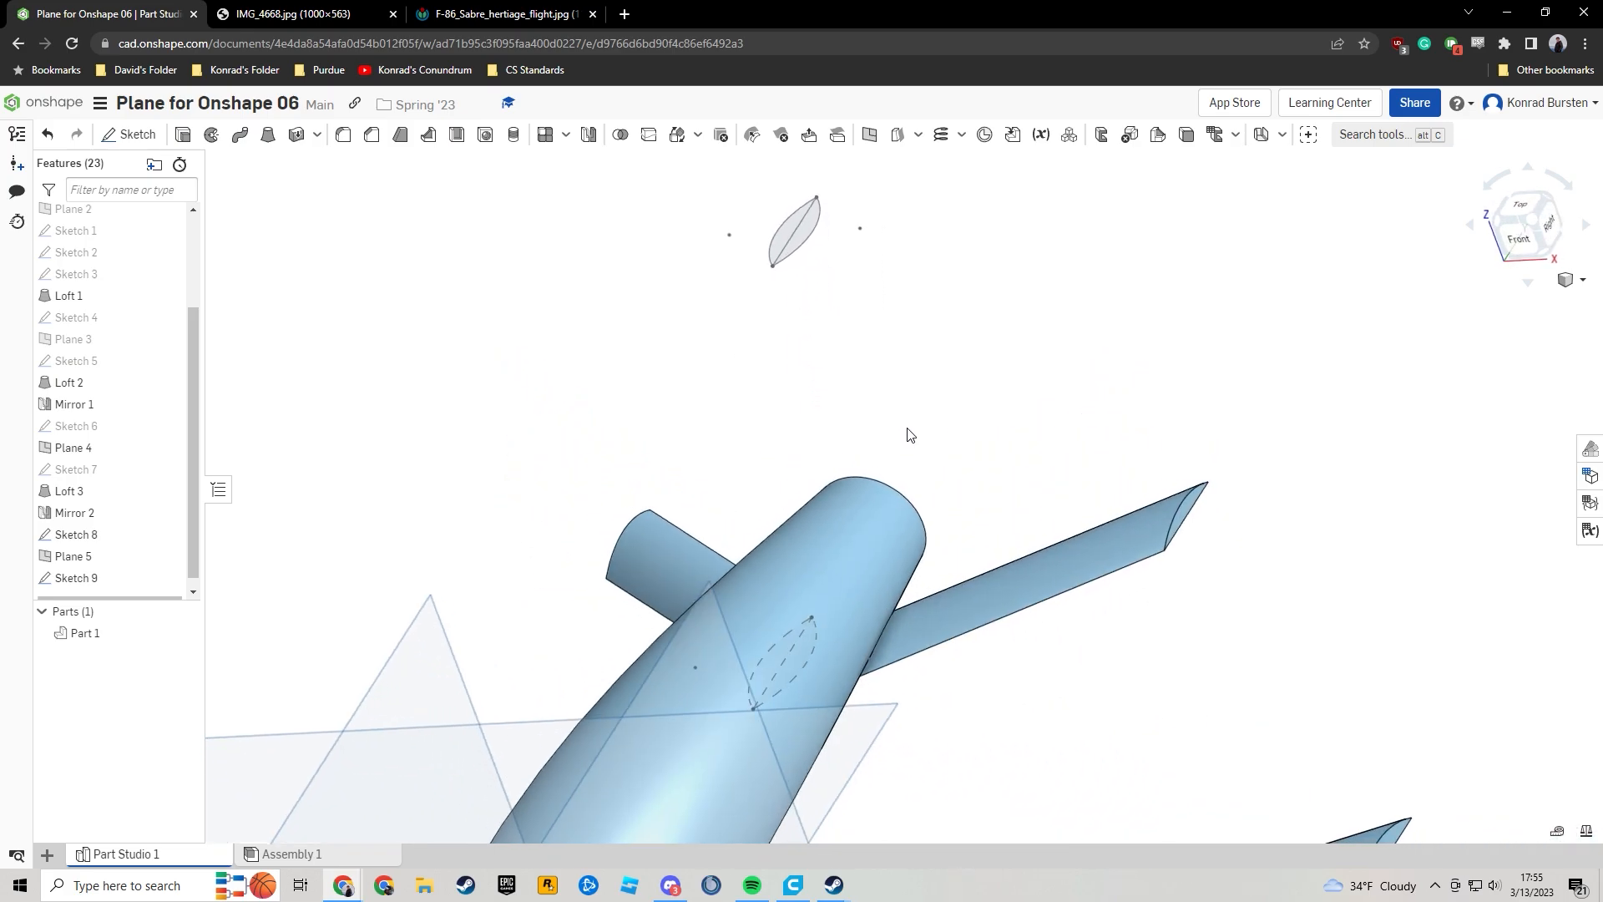
left_click(94, 539)
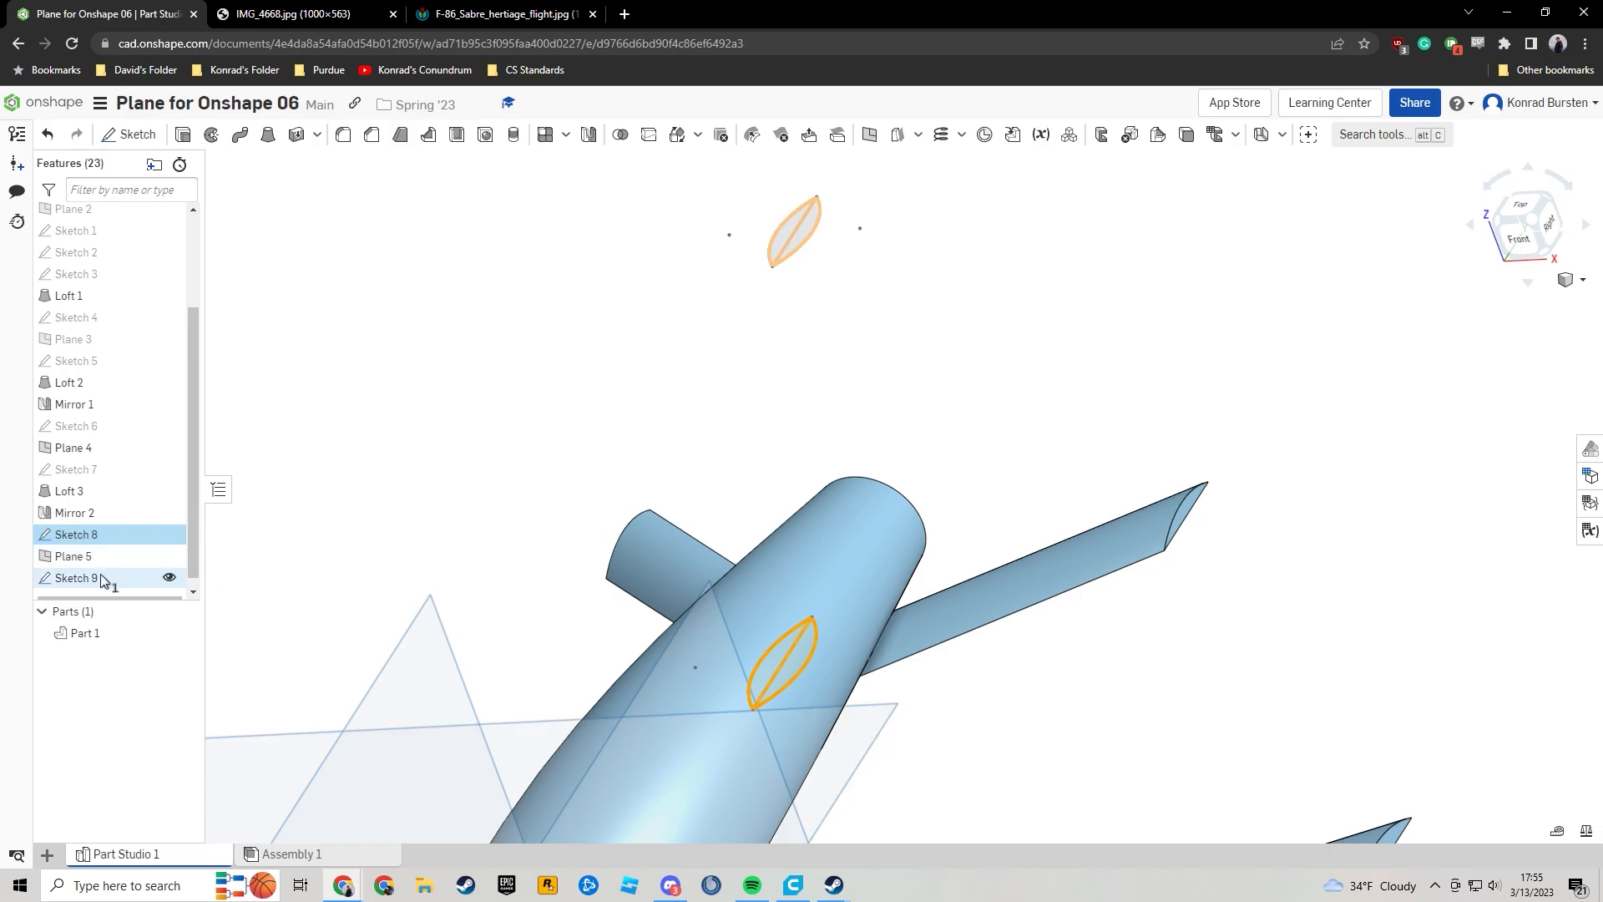
left_click(100, 574)
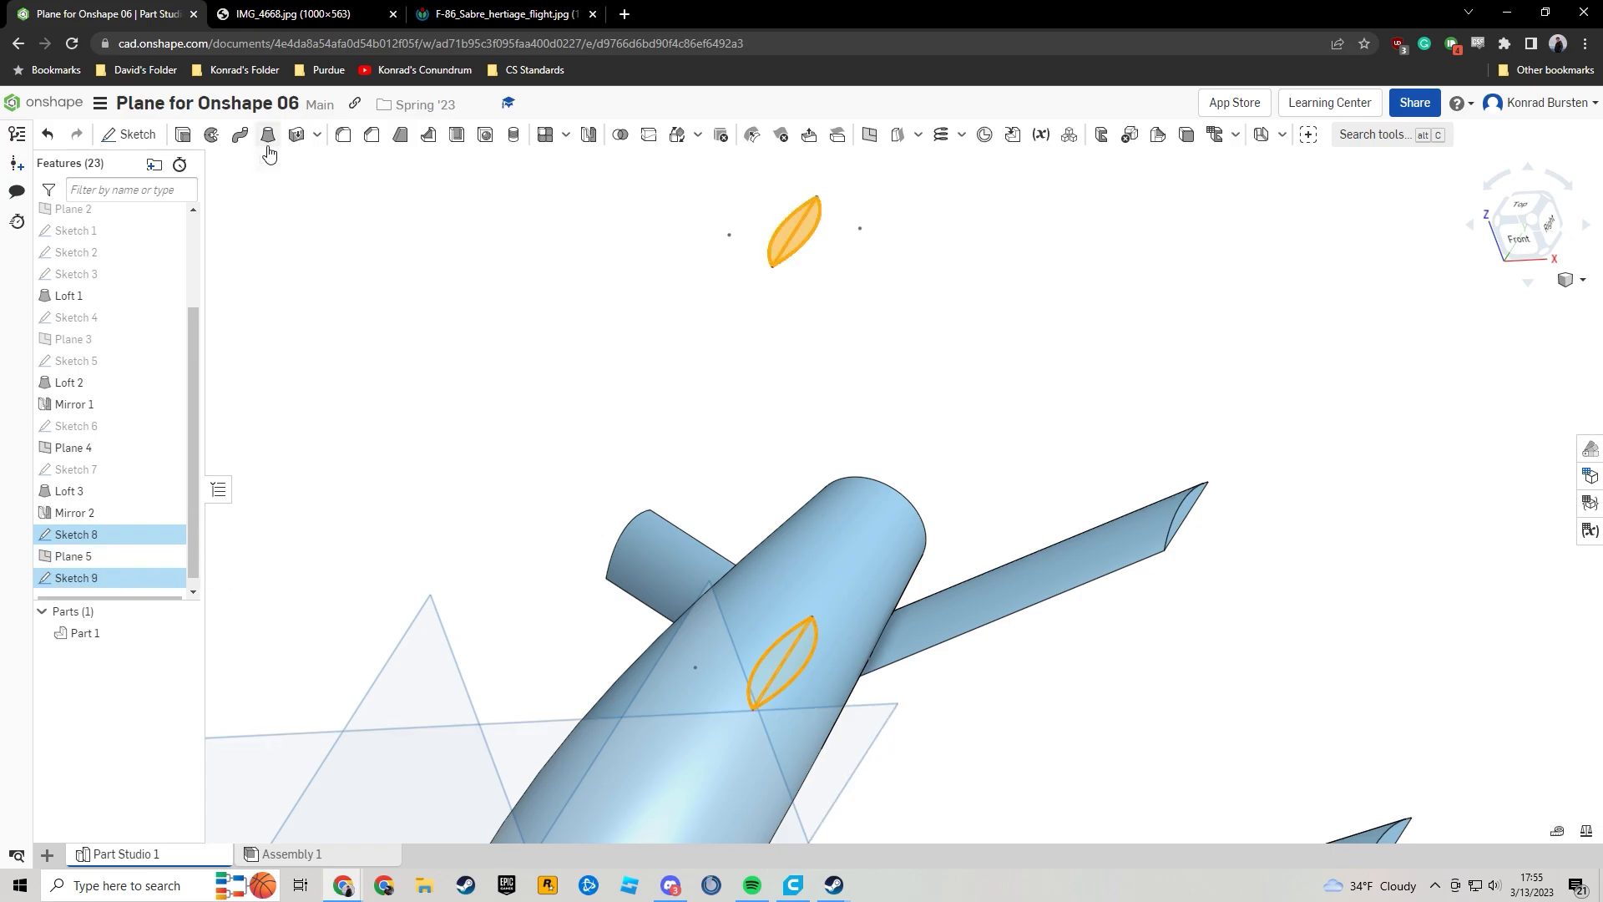
right_click_drag(1022, 408, 939, 400)
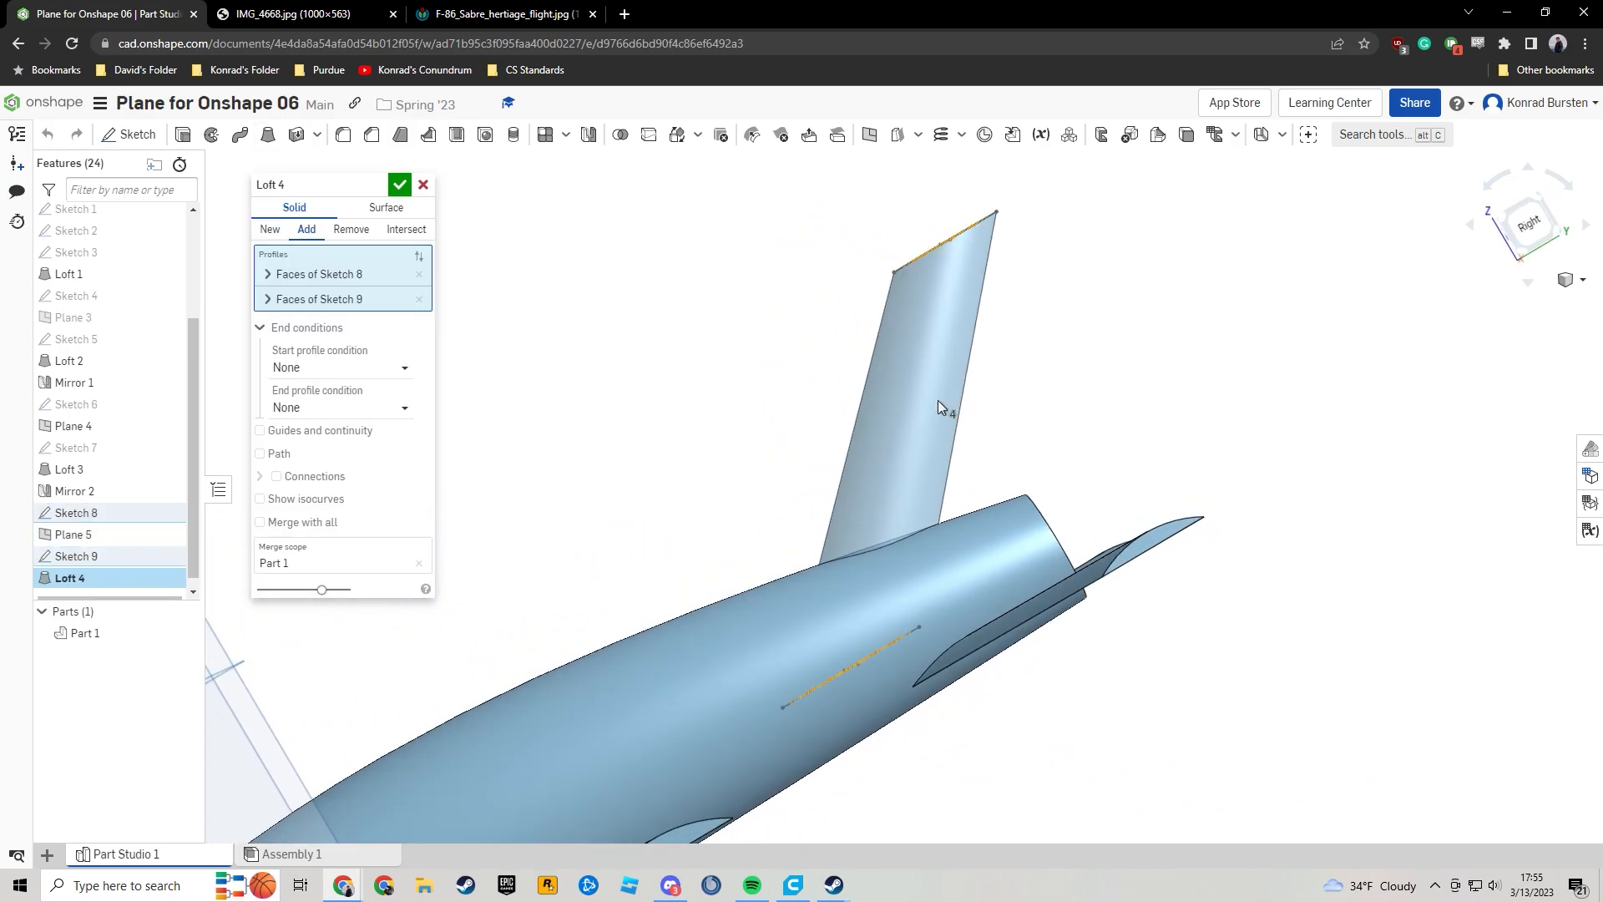
left_click(400, 185)
Hide all planes with the whole aircraft in isometric view and check the reference jet photo.
key("shift+7")
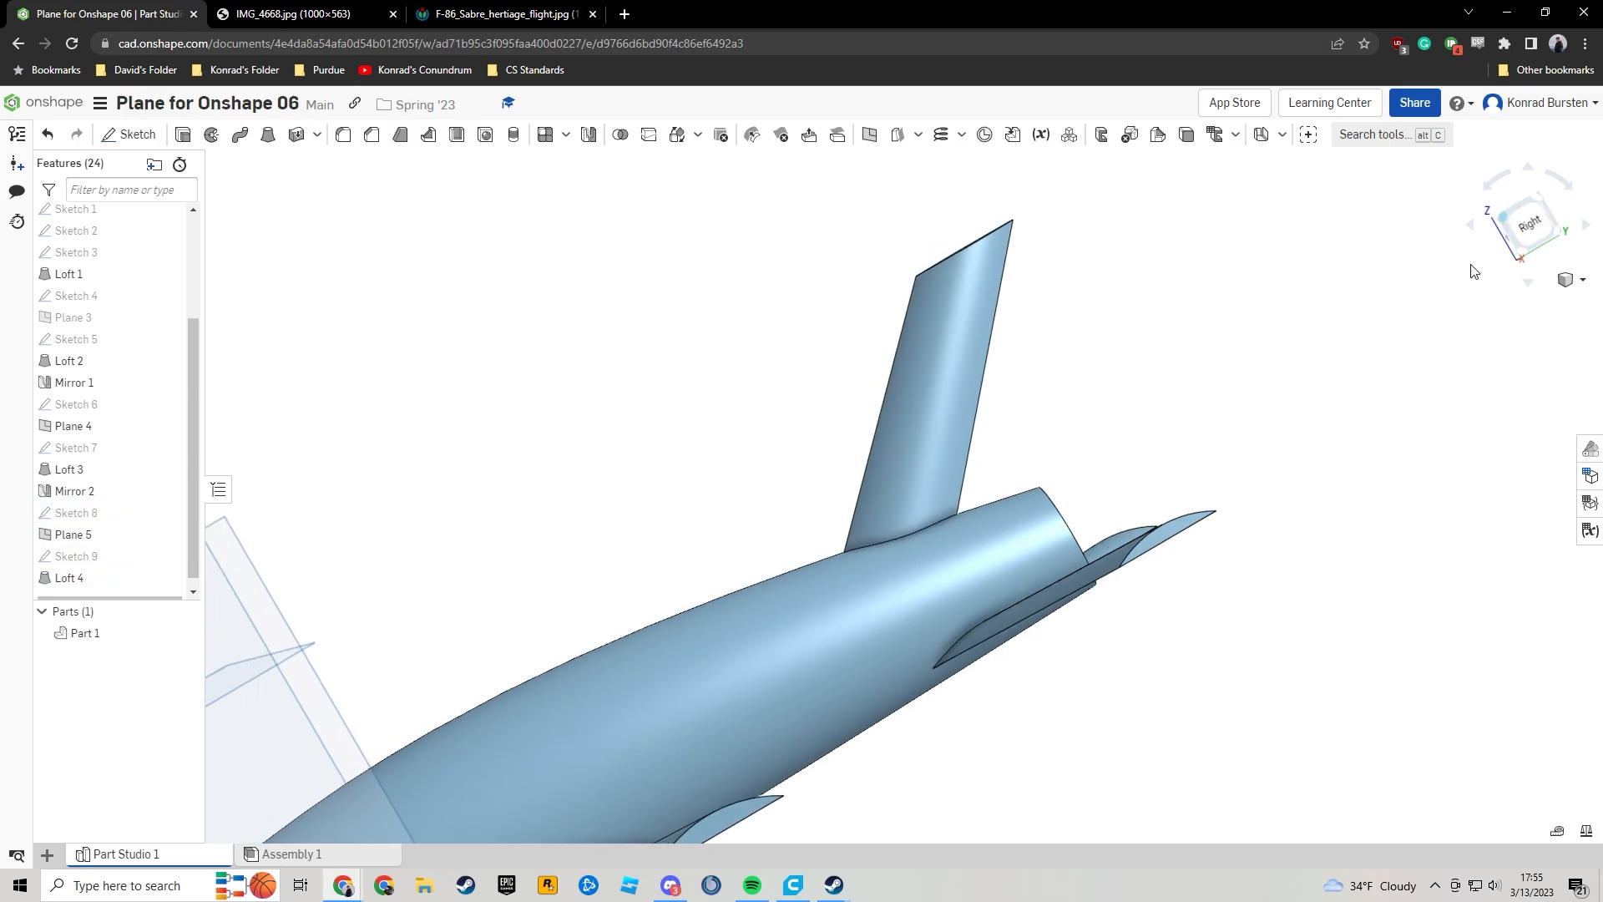
scroll(1188, 461, "up", 1)
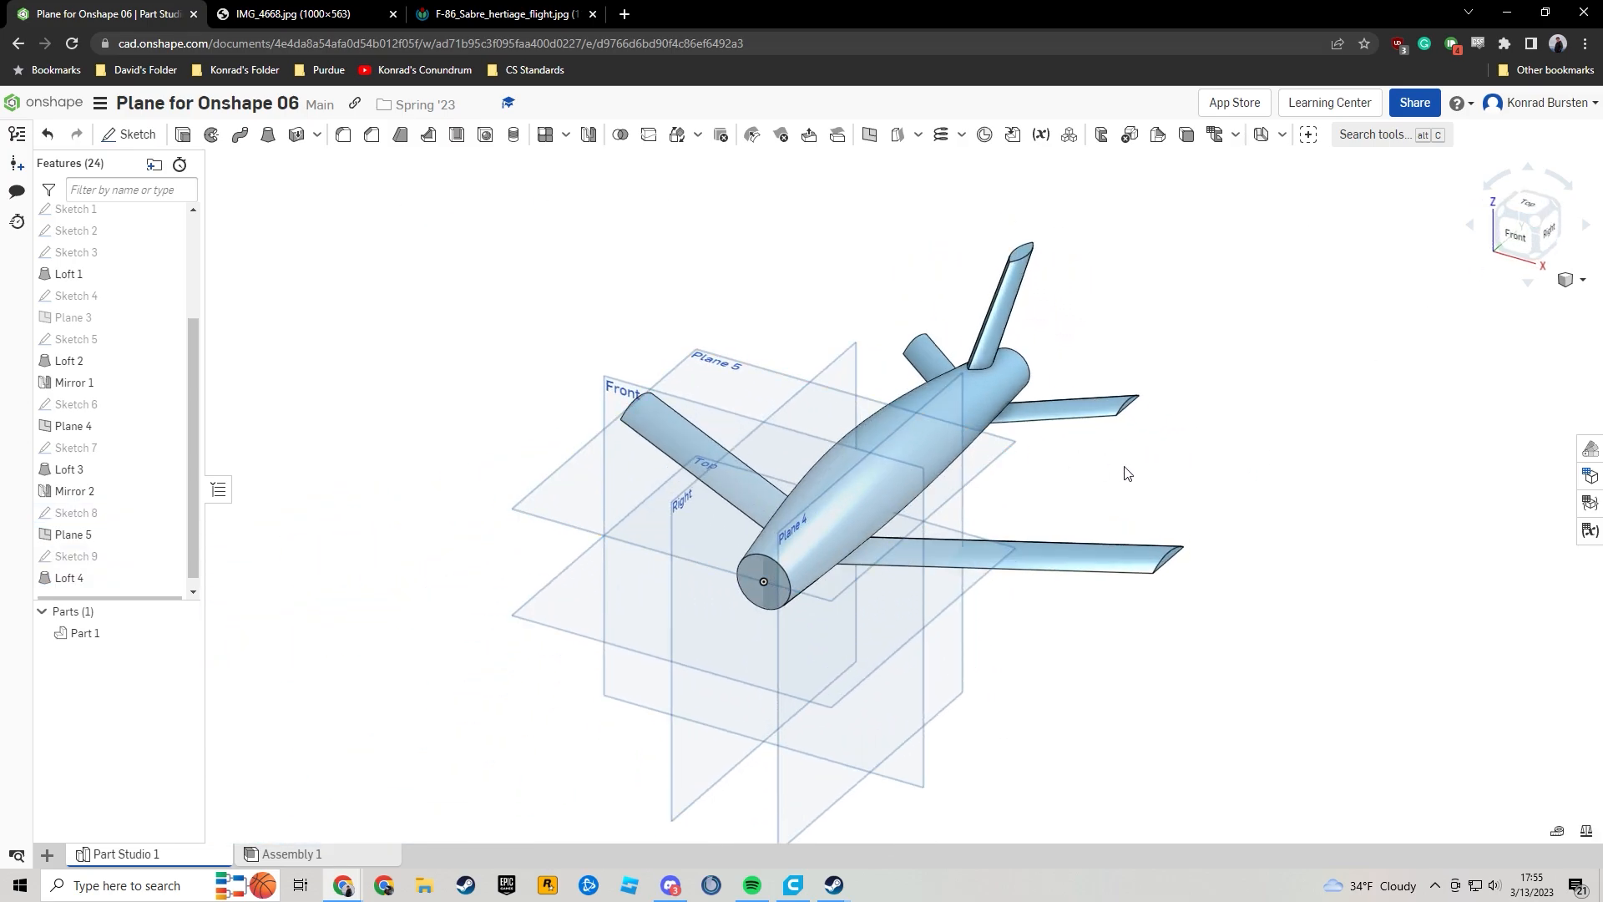
key("p")
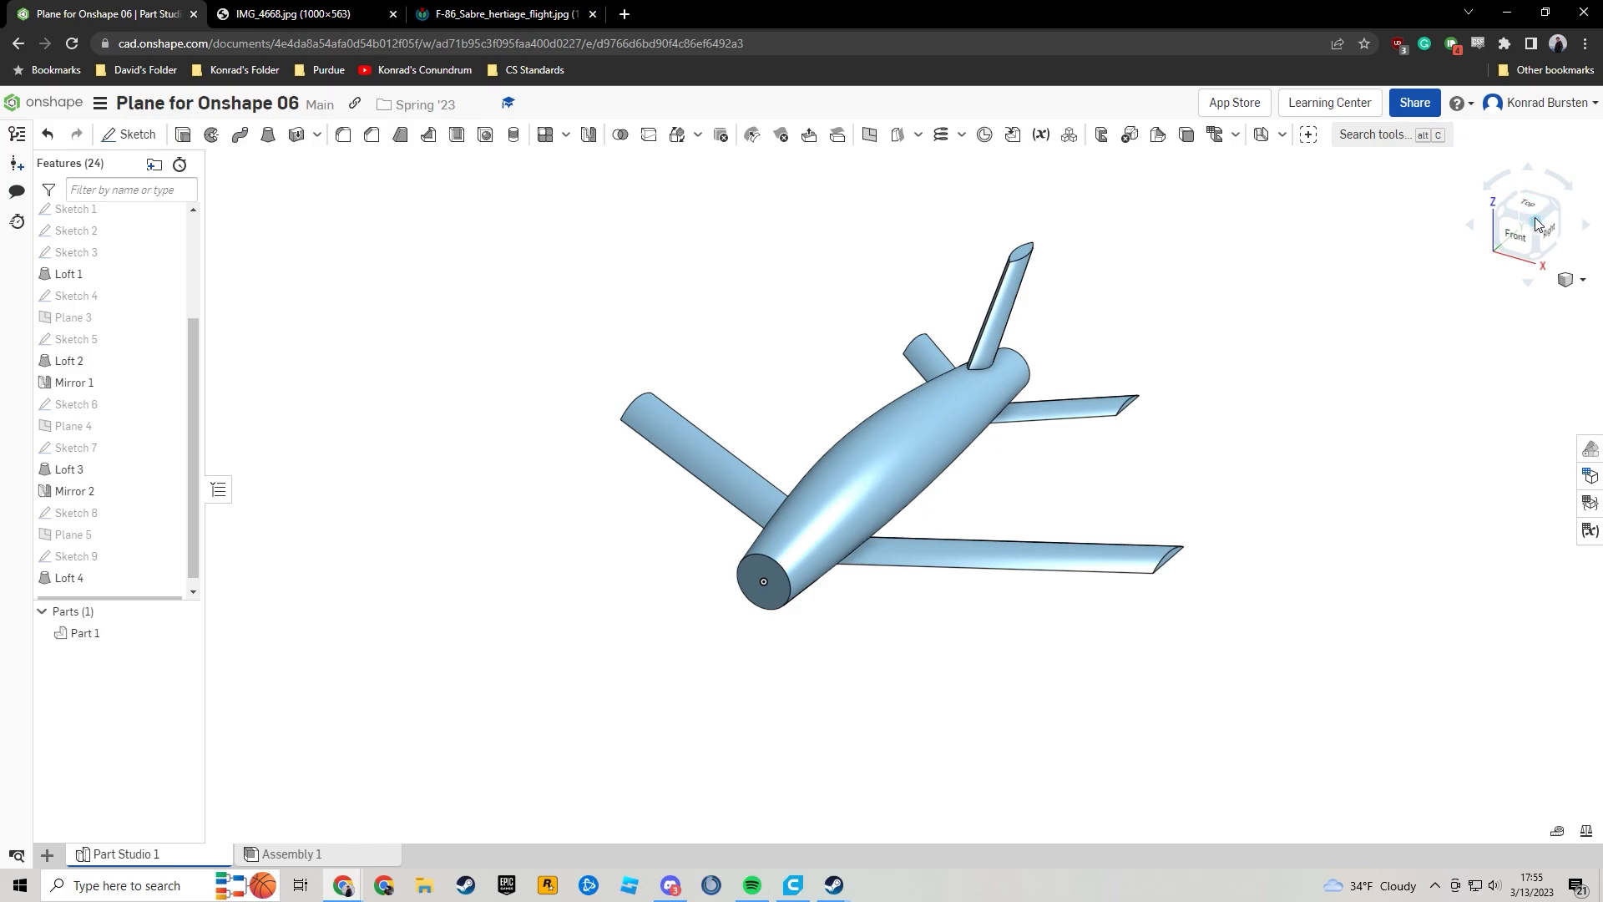
scroll(1192, 436, "up", 1)
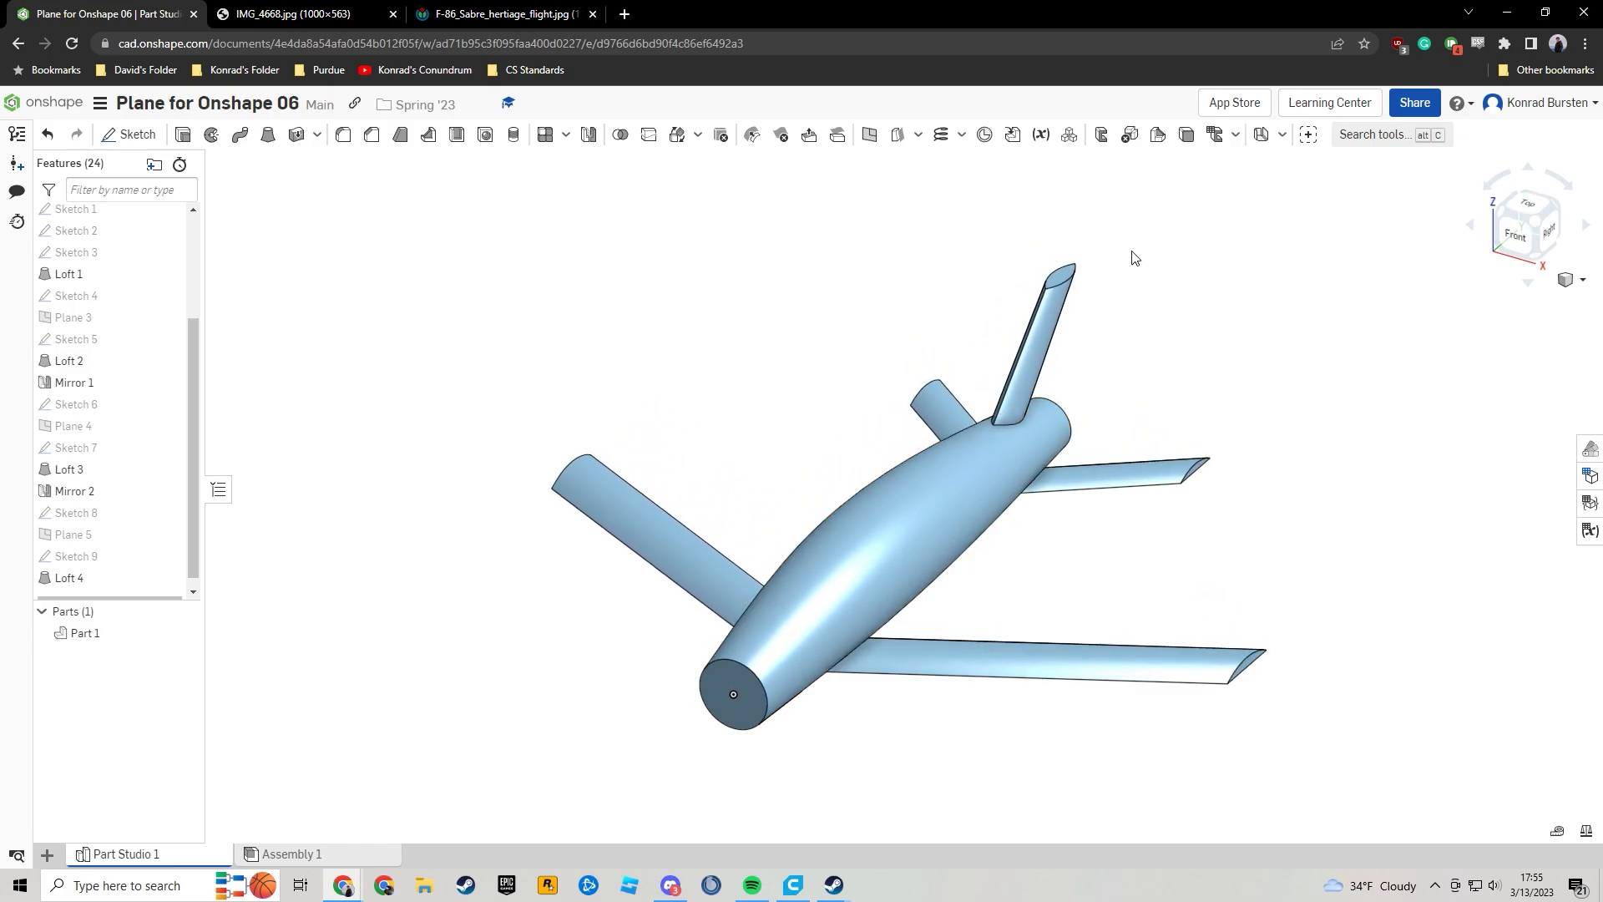
left_click(278, 10)
Start a sketch on the flat nose face and draw a circle about 0.635 in in diameter centred on the origin.
left_click(1508, 243)
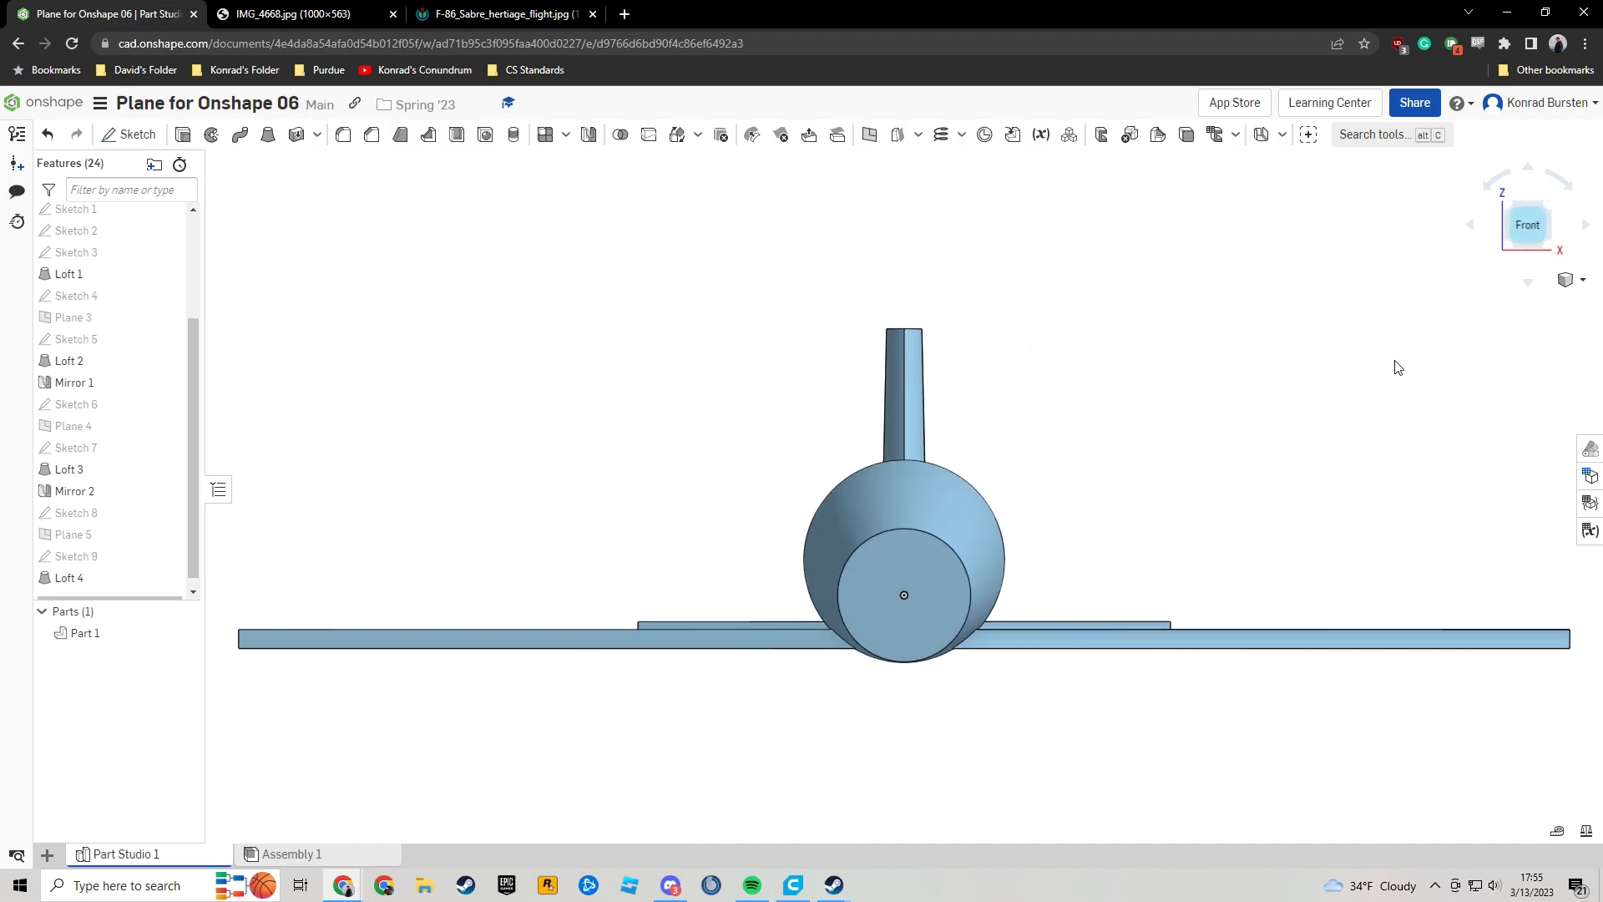
left_click(940, 616)
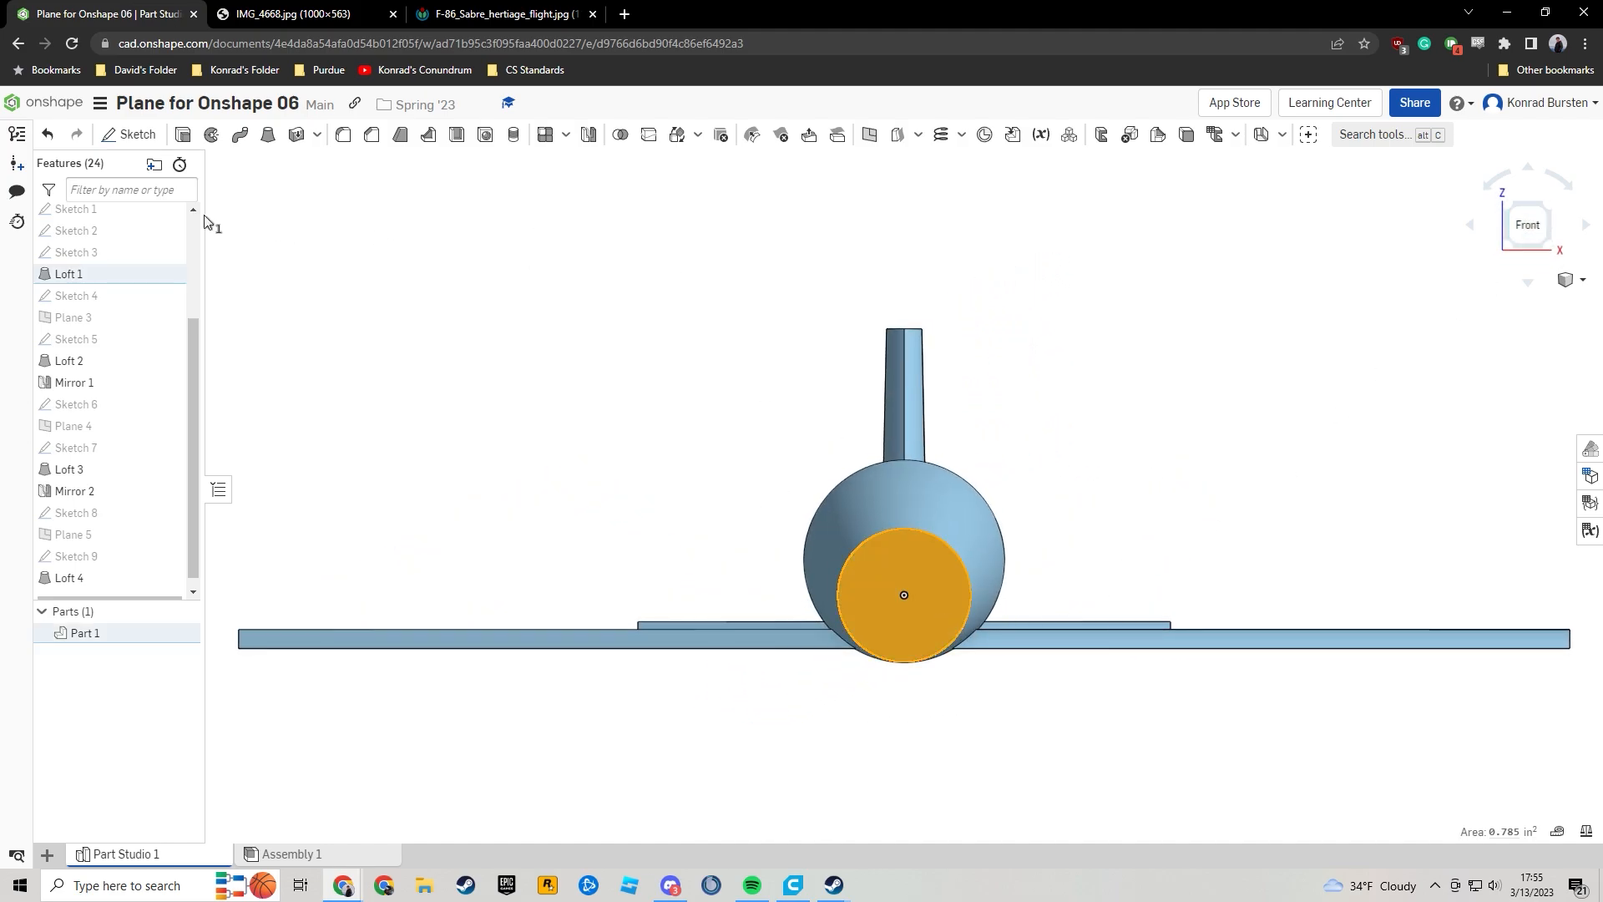
left_click(134, 134)
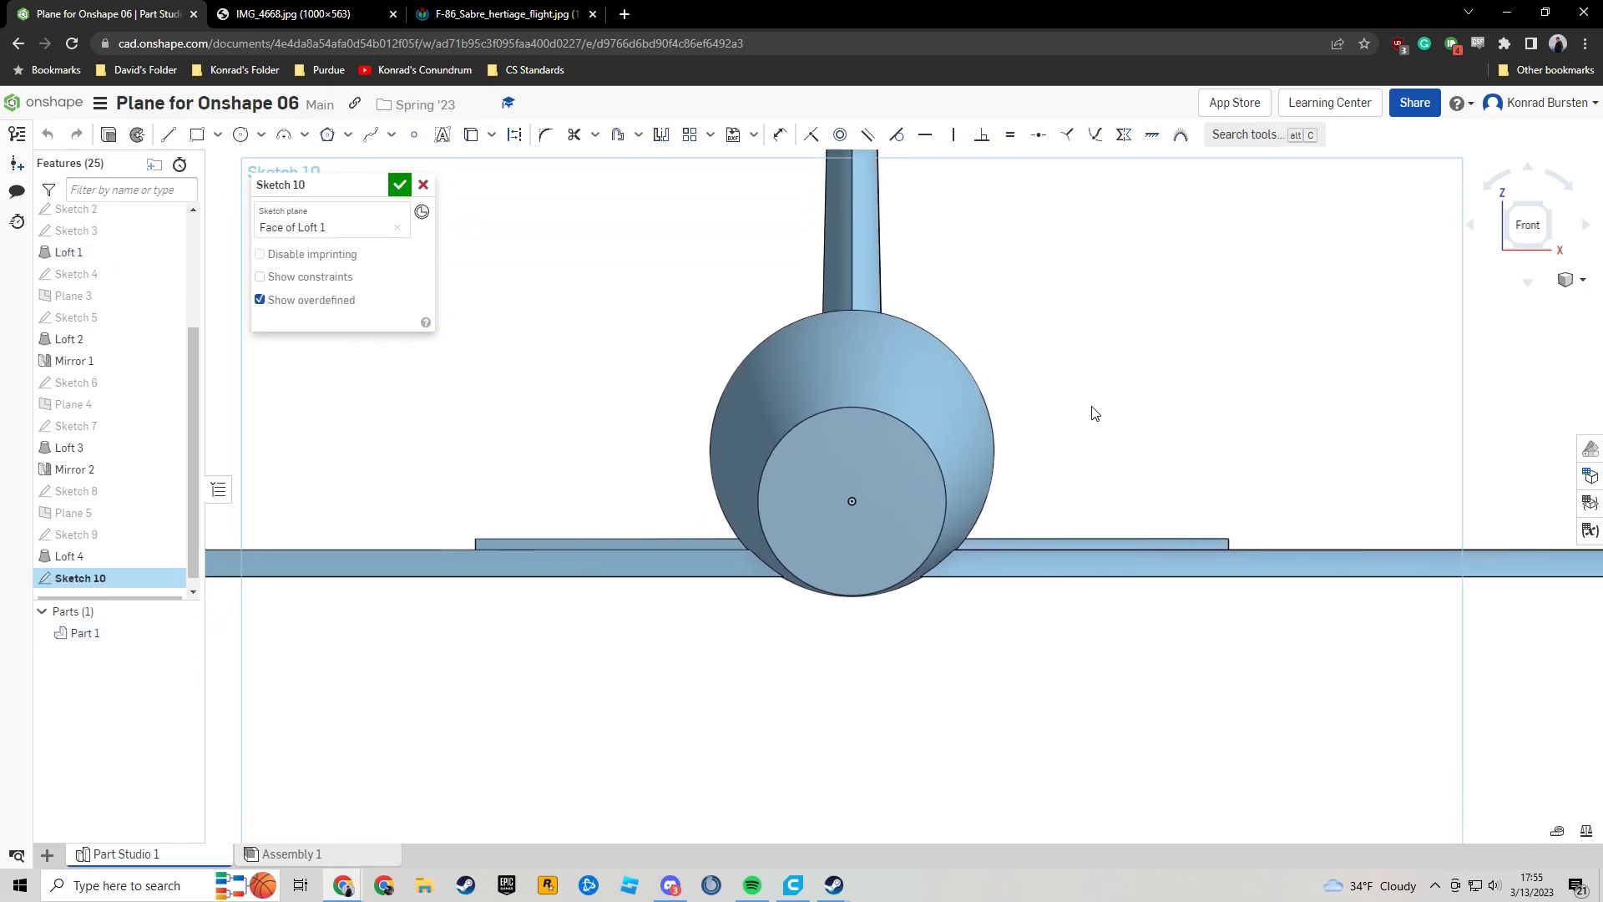
left_click(241, 134)
left_click(852, 501)
left_click(896, 543)
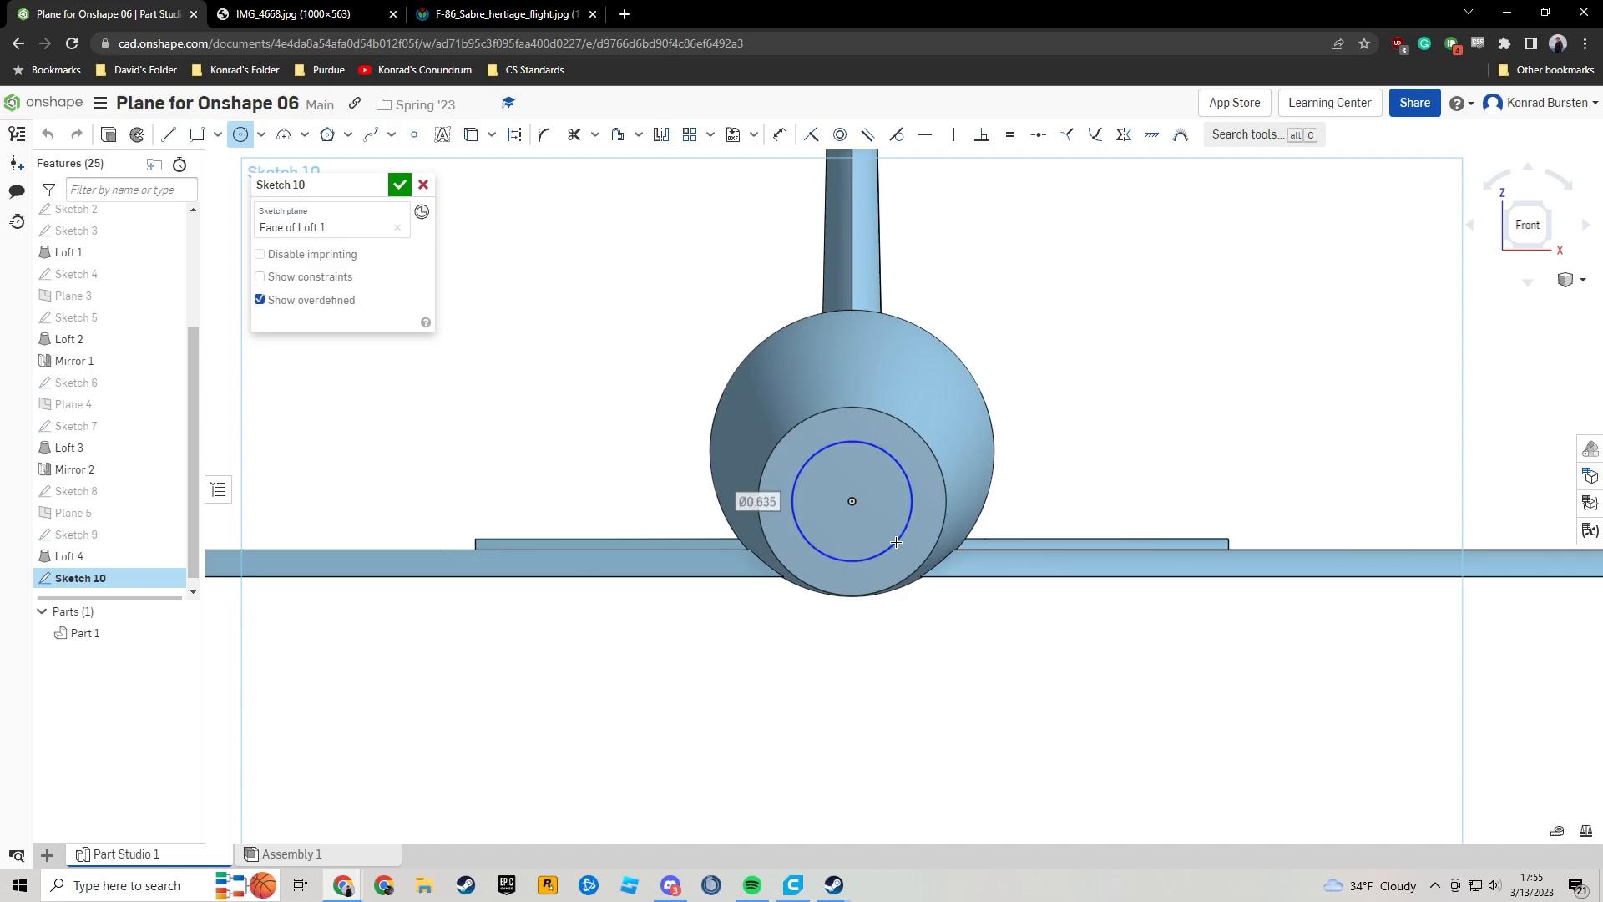
Set the nose circle's diameter to 0.75 in and finish the sketch.
key("u")
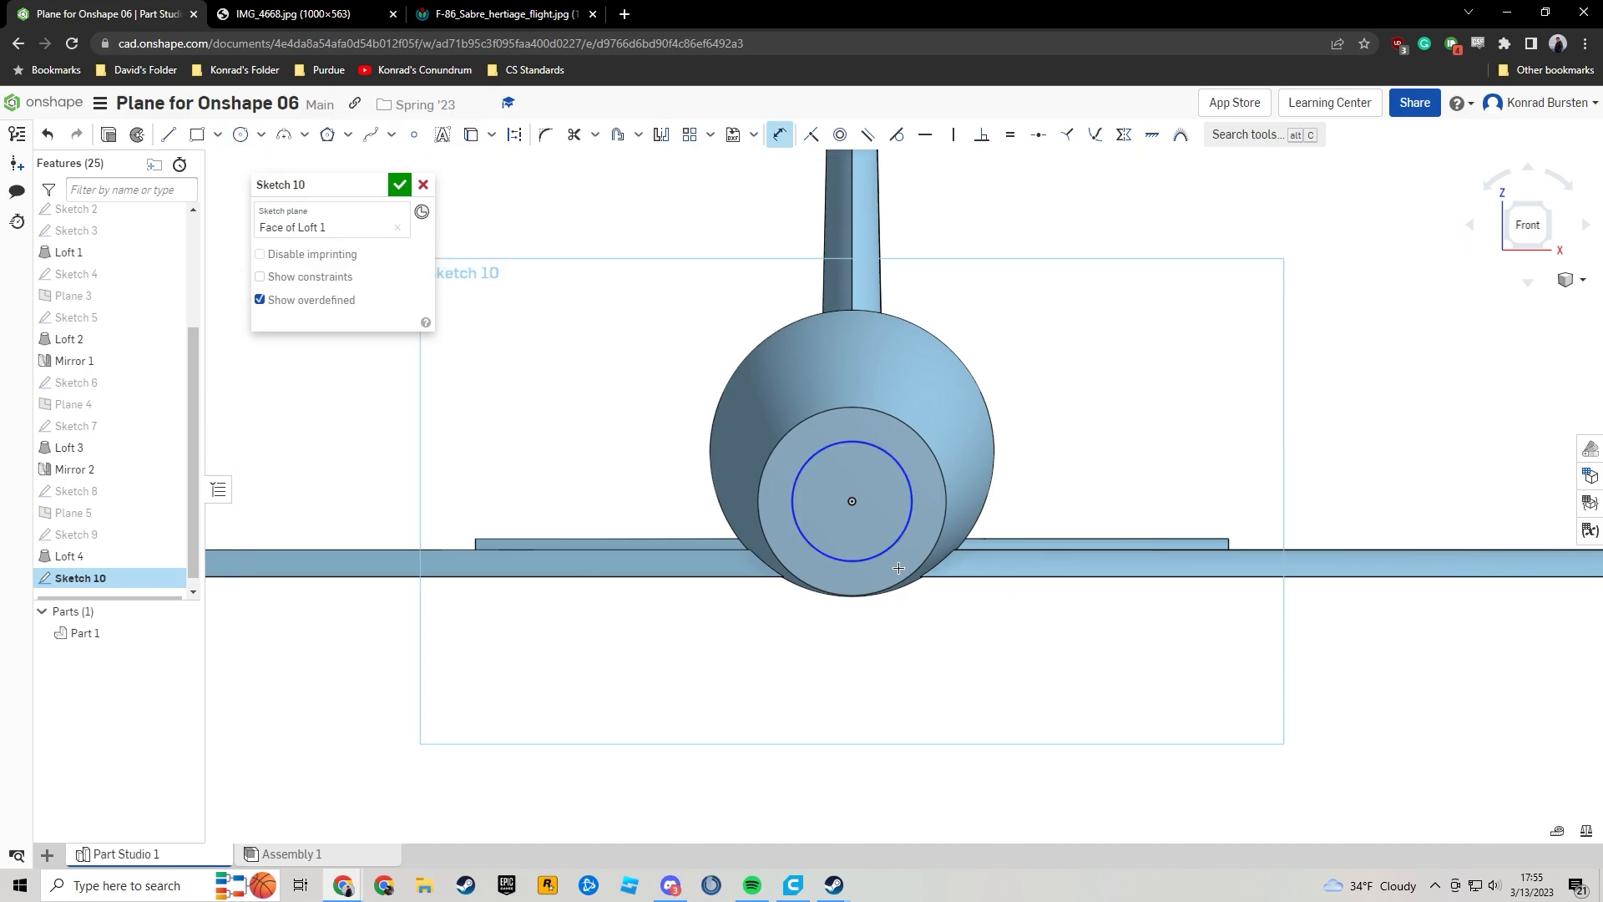
left_click(874, 551)
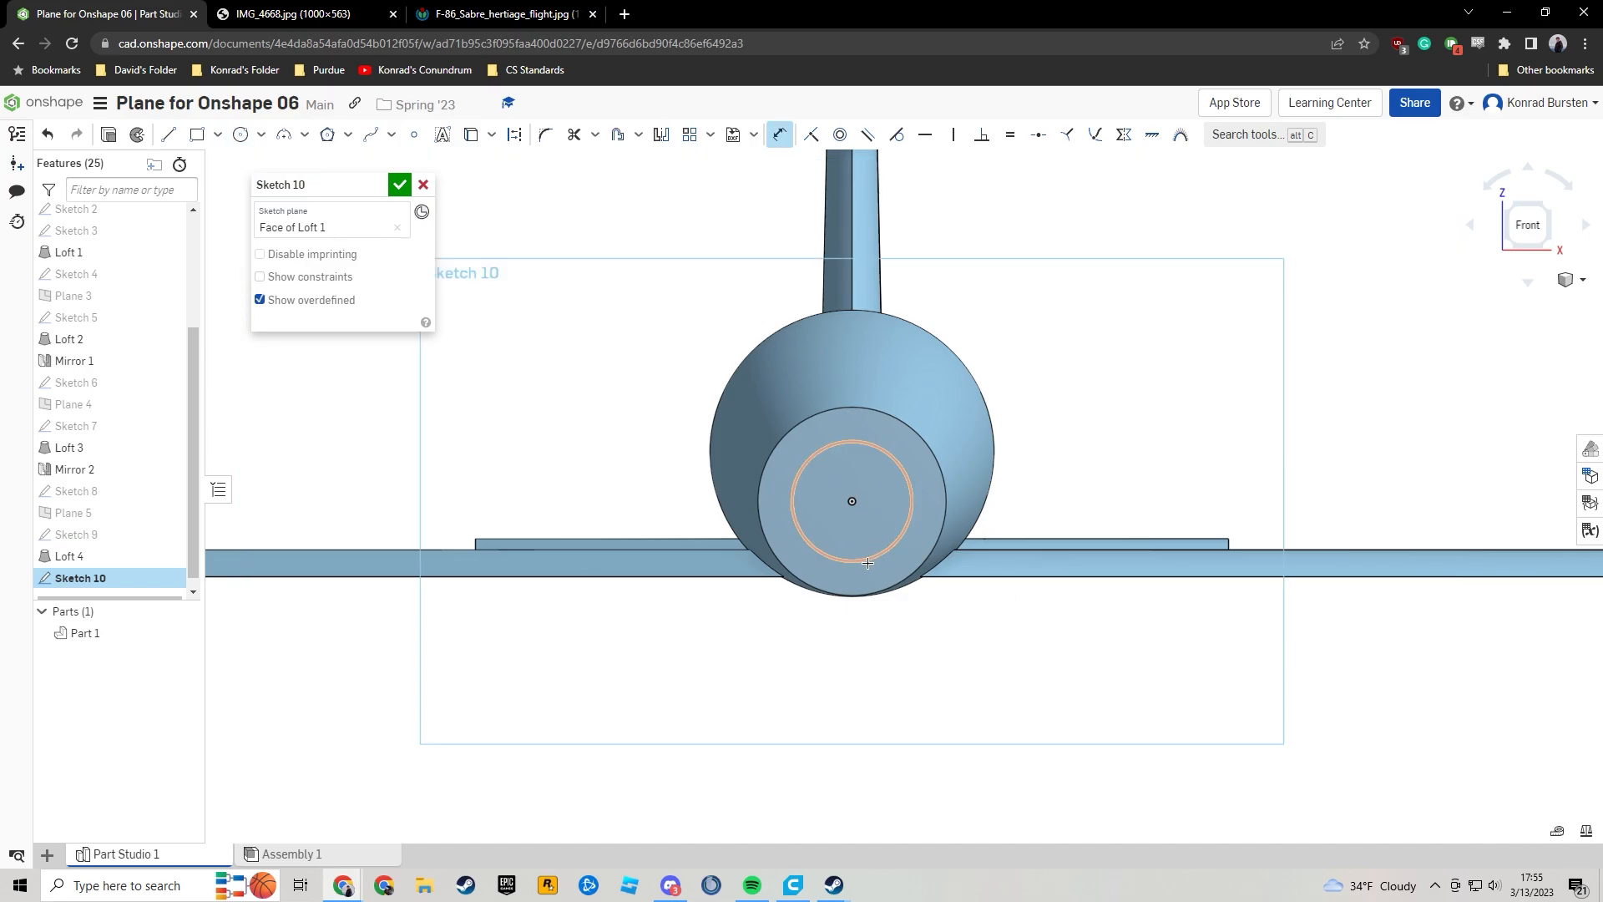
left_click(964, 707)
key("BackSpace")
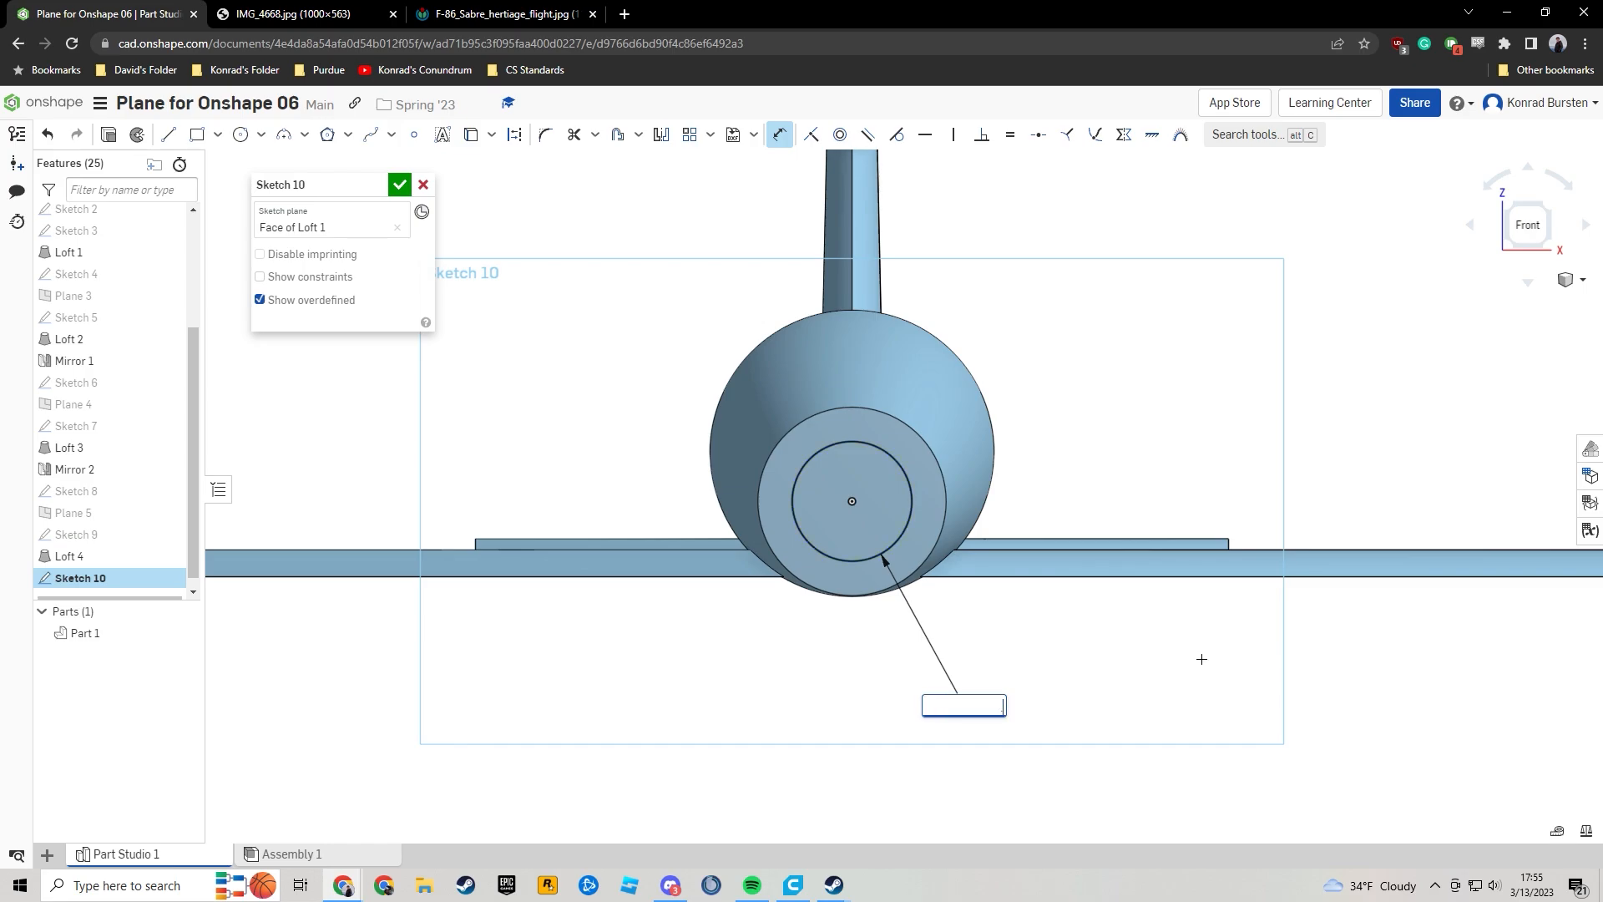
key("Return")
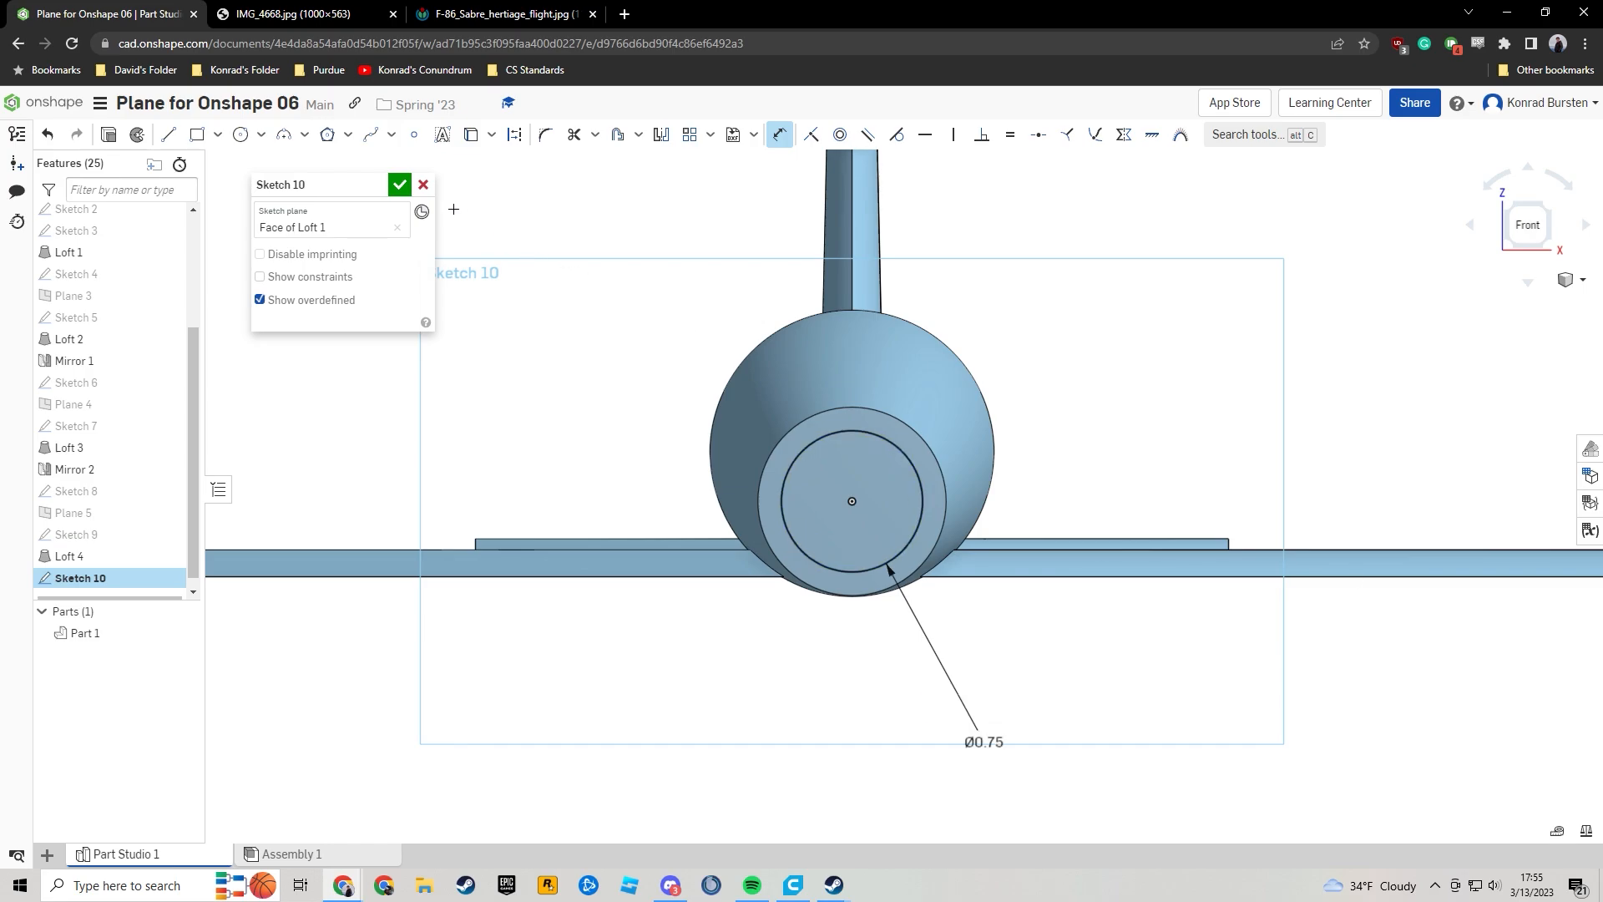
left_click(400, 184)
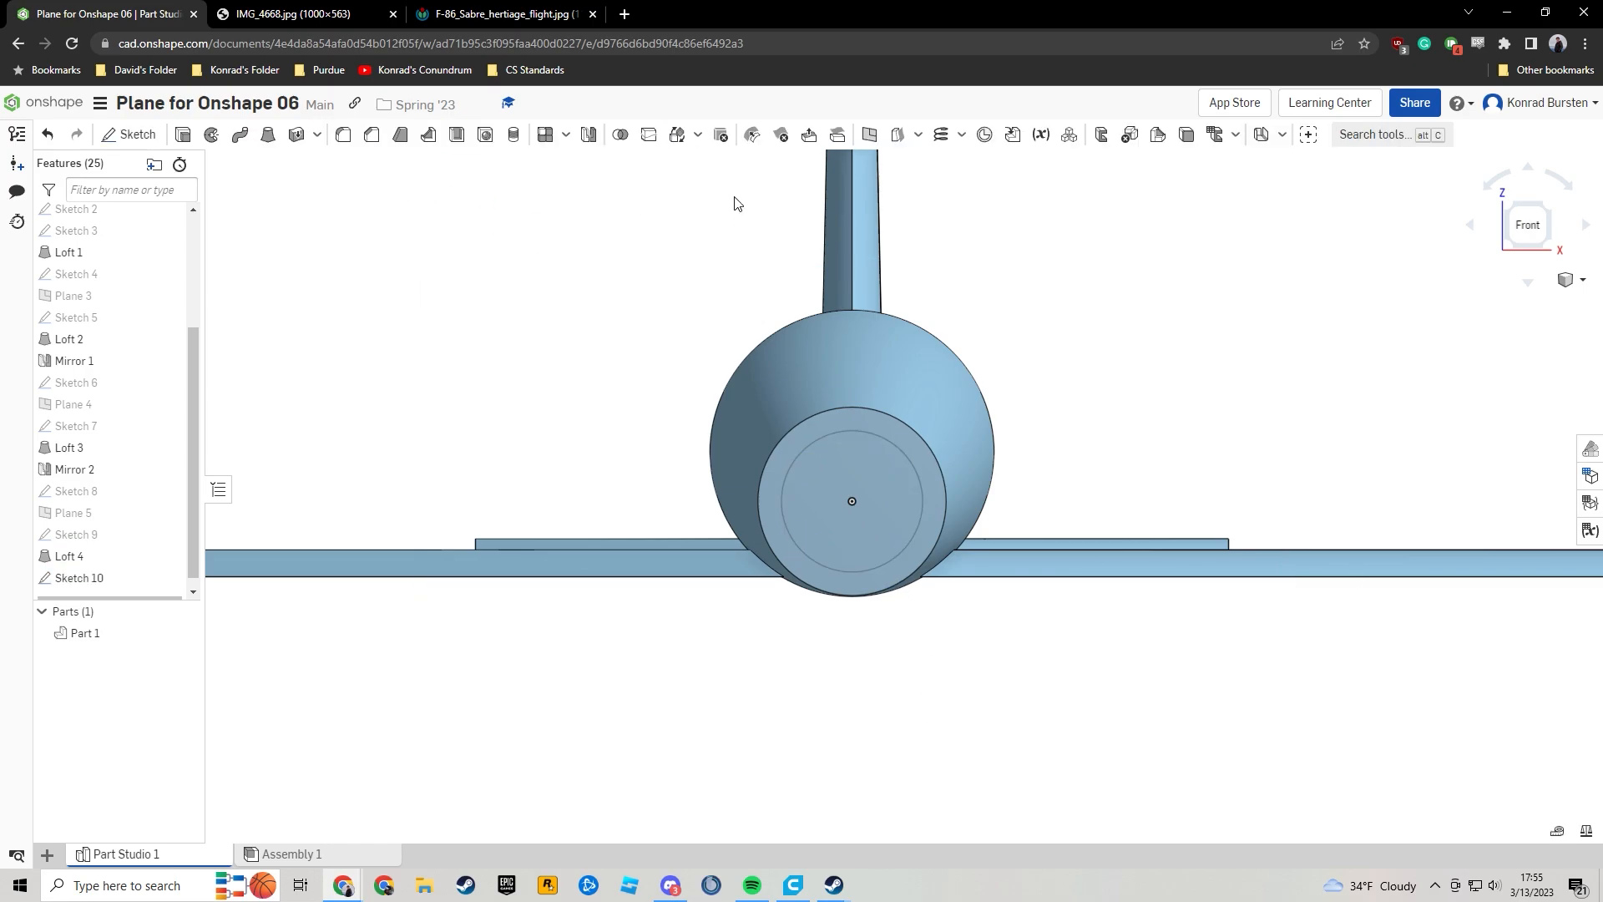
Extrude the nose circle 1 in deep into the fuselage as a blind cut that removes material from Part 1.
left_click(891, 491)
left_click(183, 134)
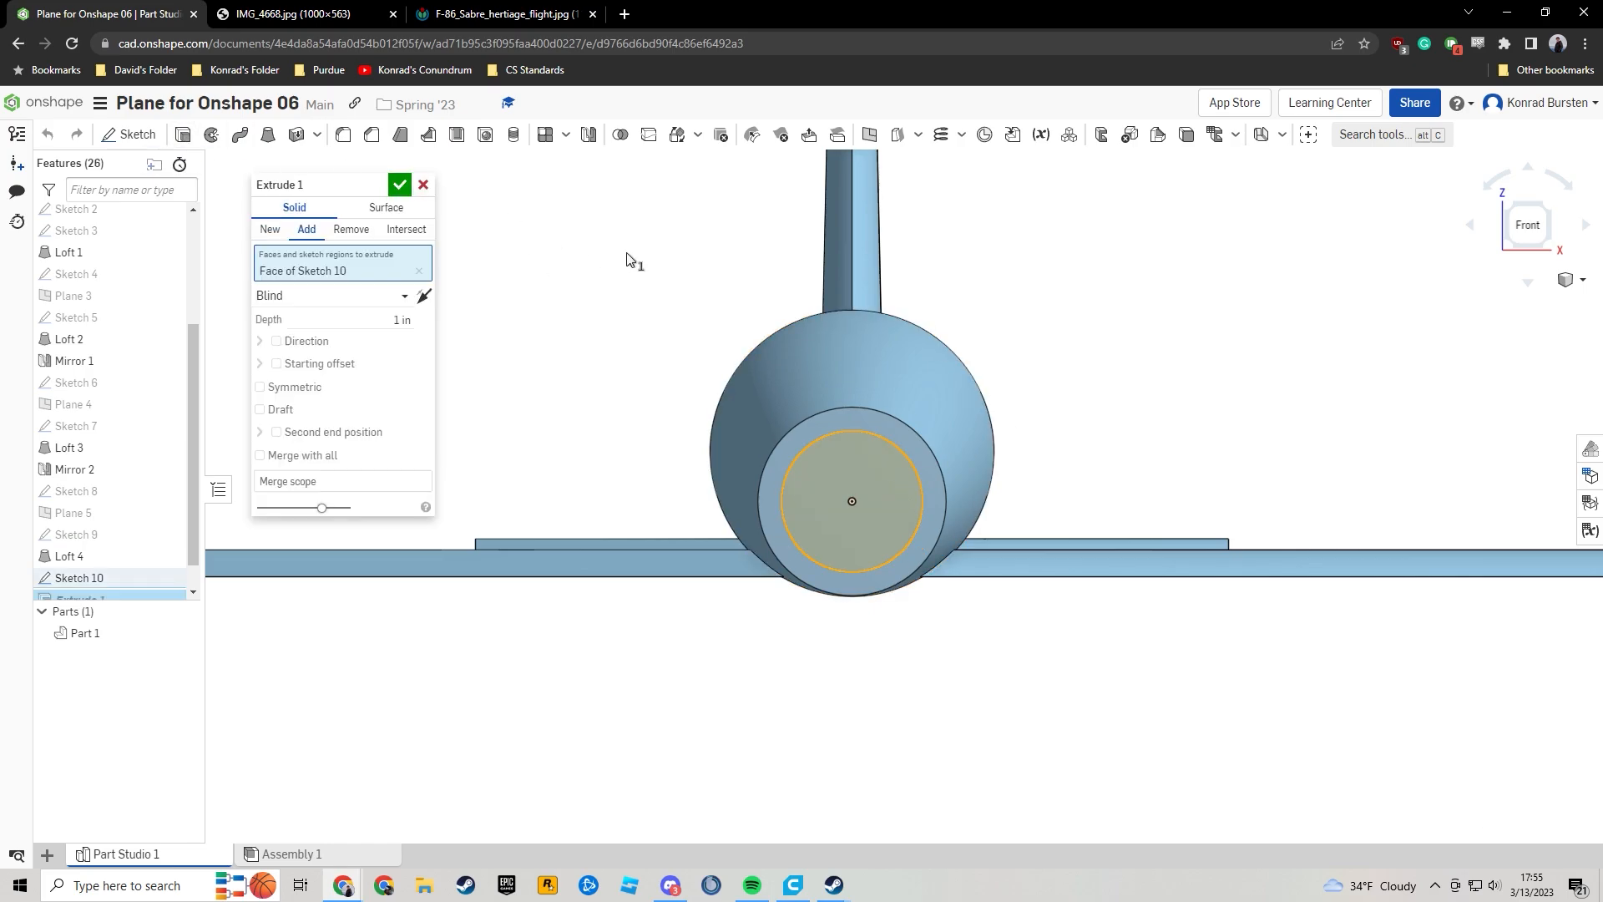
left_click(342, 236)
left_click(1527, 219)
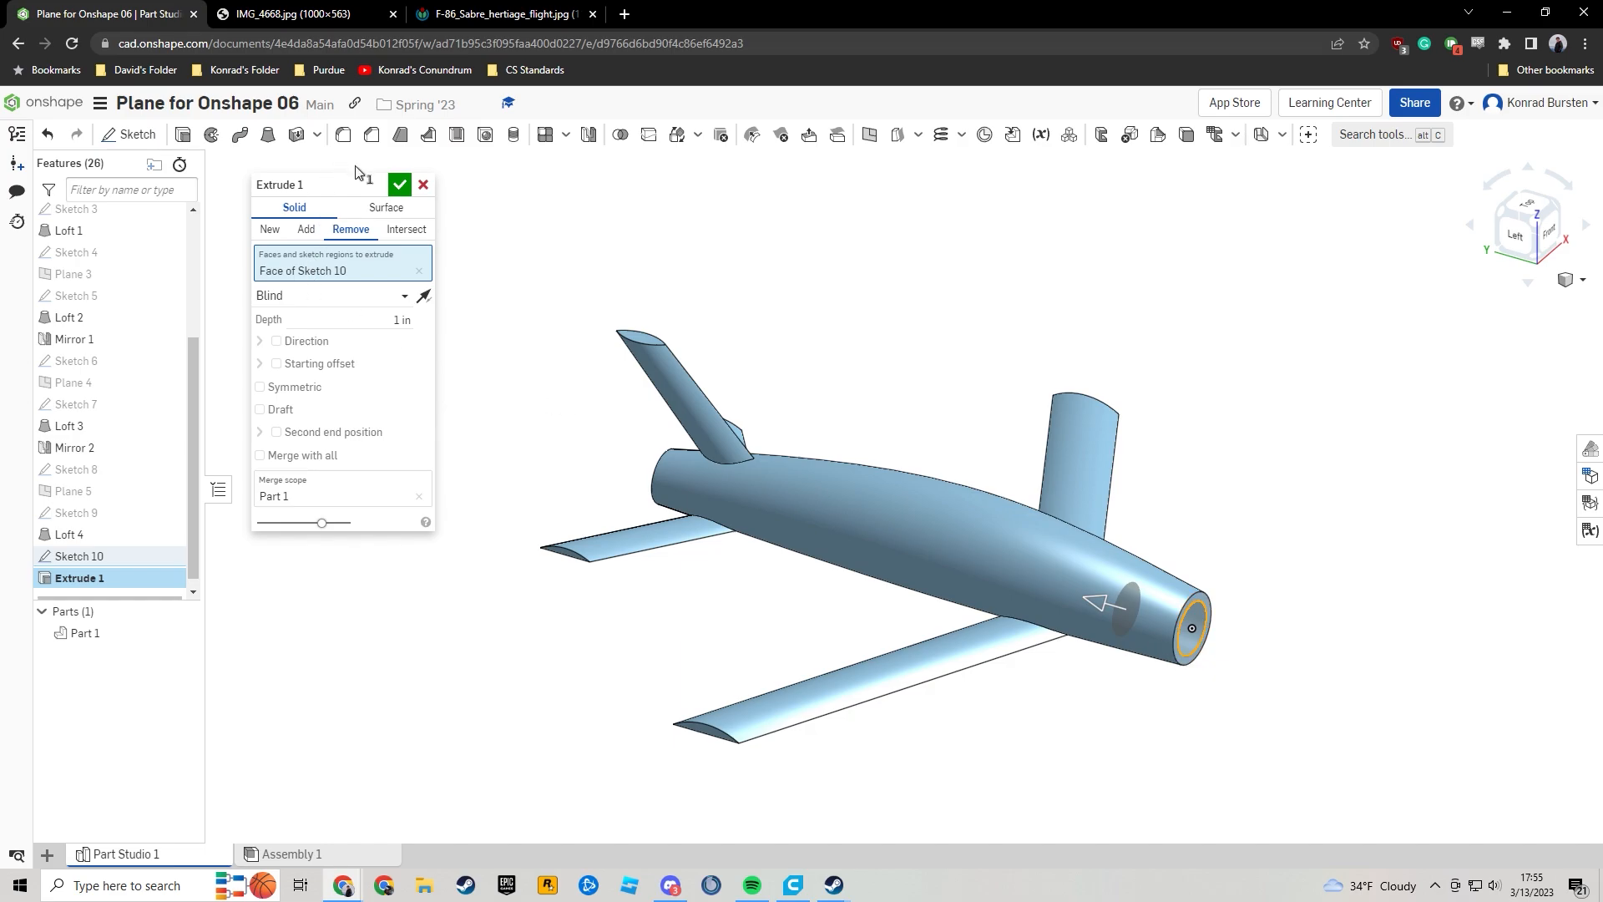
left_click(404, 192)
Fillet the front inner edge of the nose intake opening with a 0.1 in radius.
scroll(1063, 562, "up", 6)
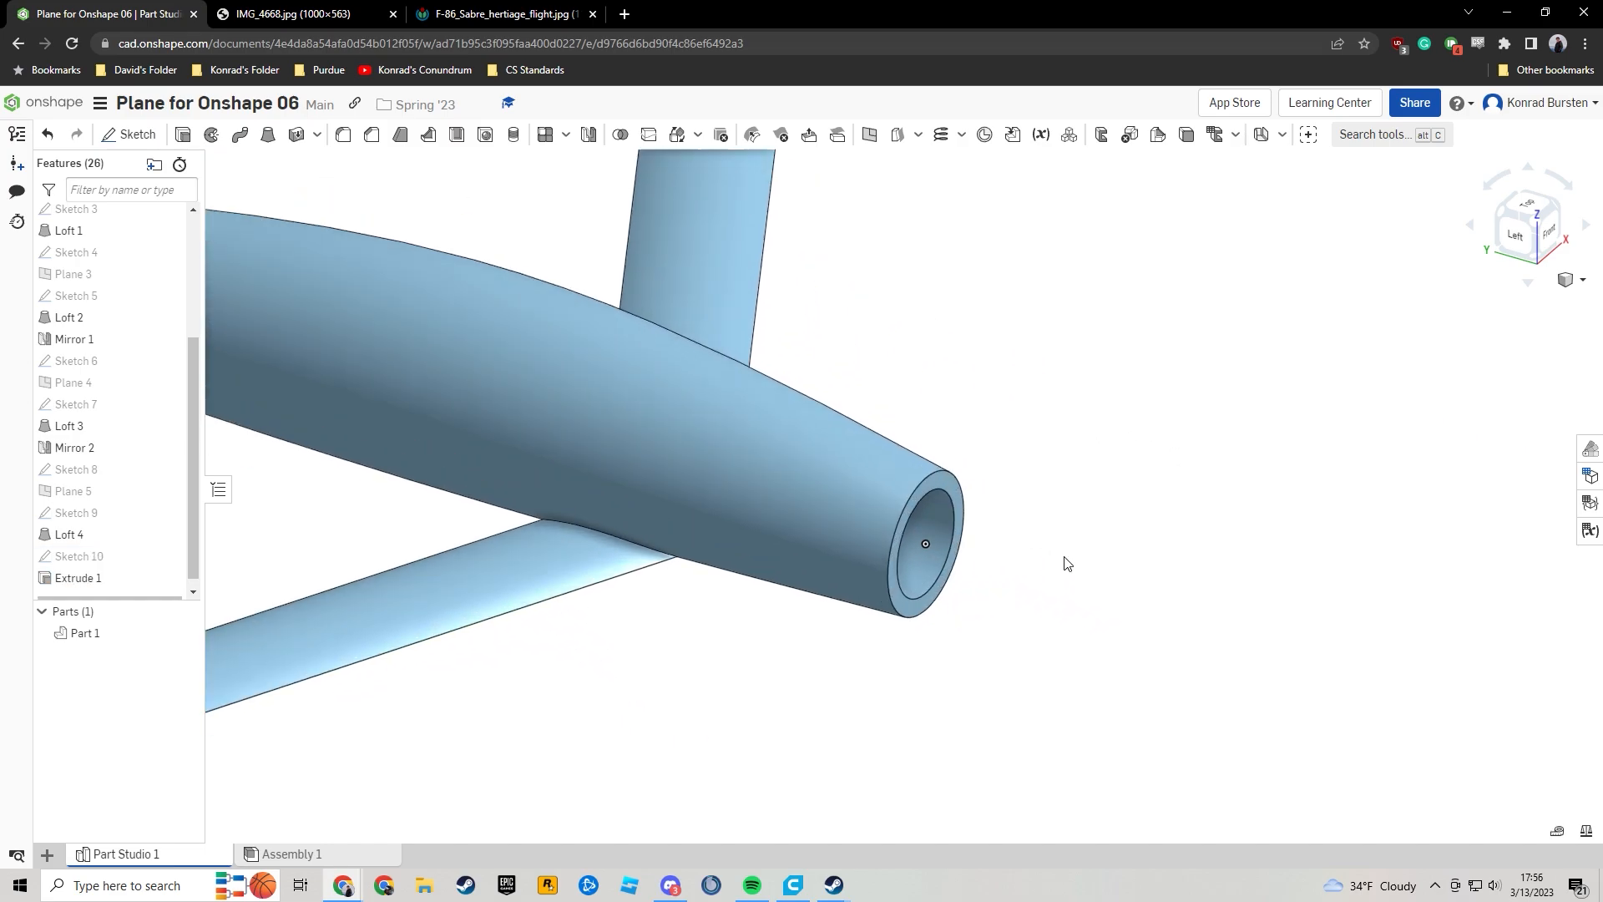
left_click(904, 590)
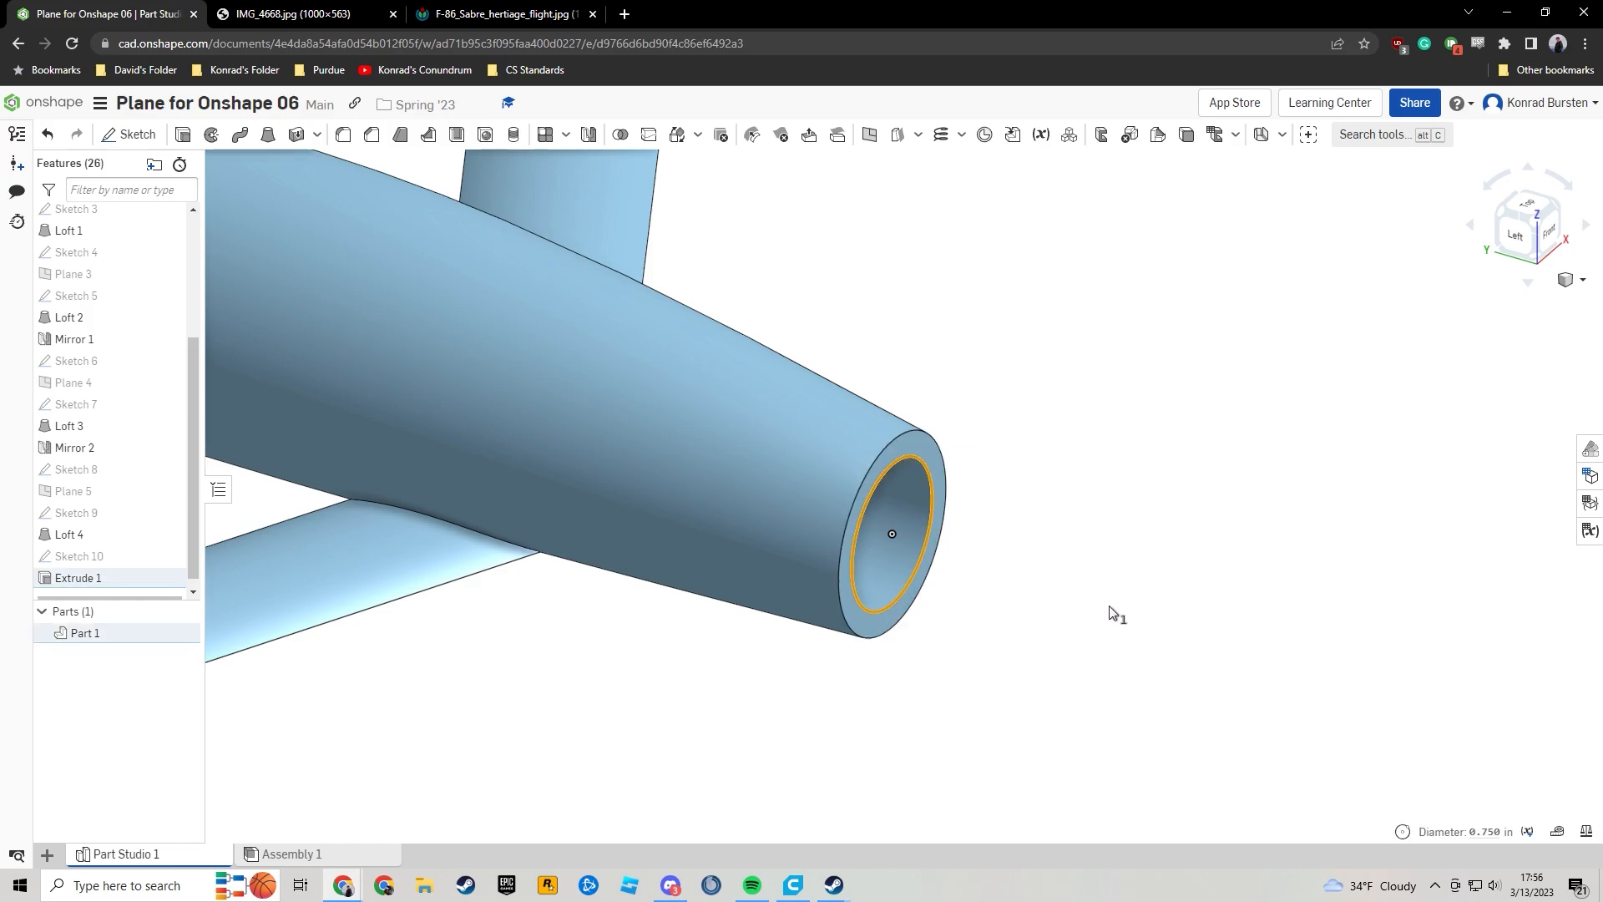
right_click_drag(1109, 607, 1092, 595)
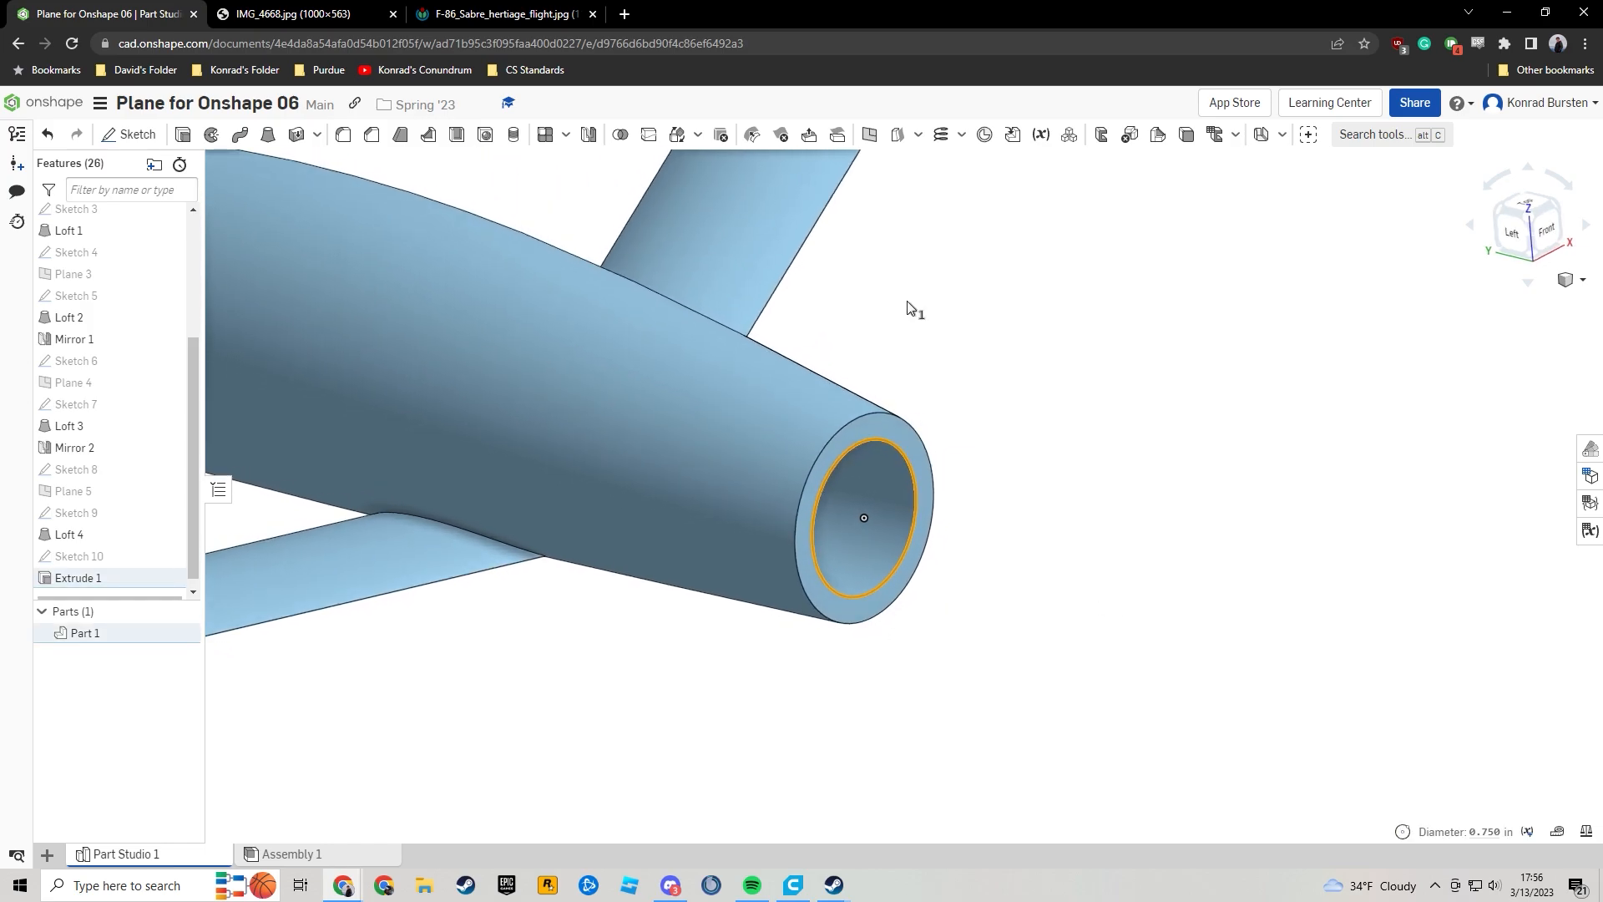
left_click(342, 136)
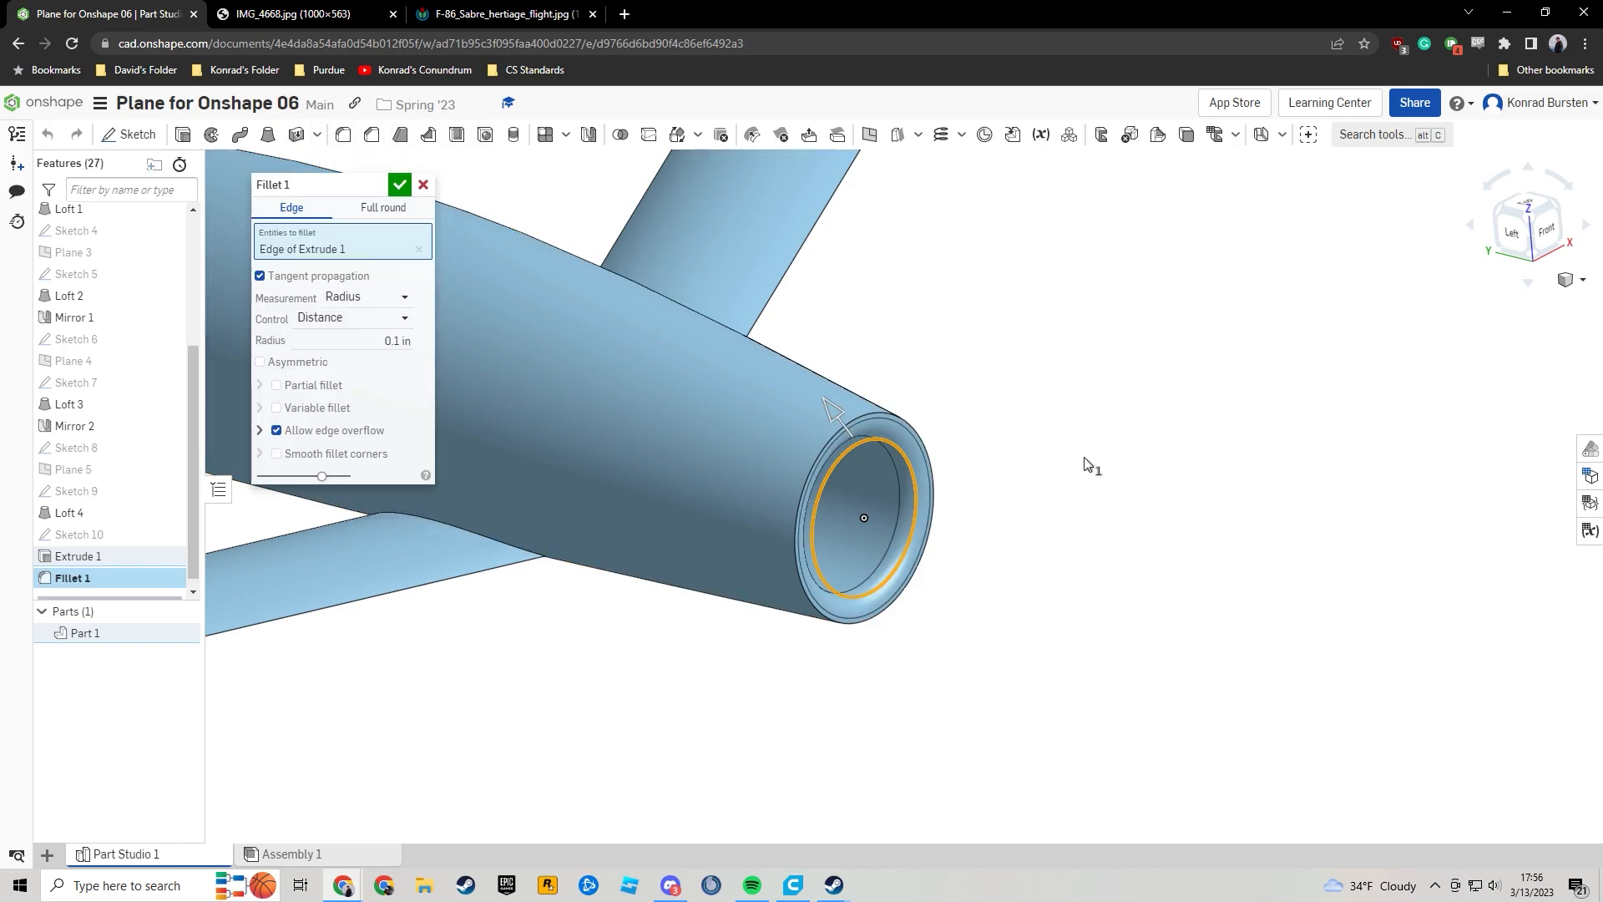
left_click(398, 341)
mouse_move(1222, 422)
right_mouse_down()
mouse_move(1216, 391)
mouse_move(1194, 393)
mouse_move(1212, 398)
right_mouse_up()
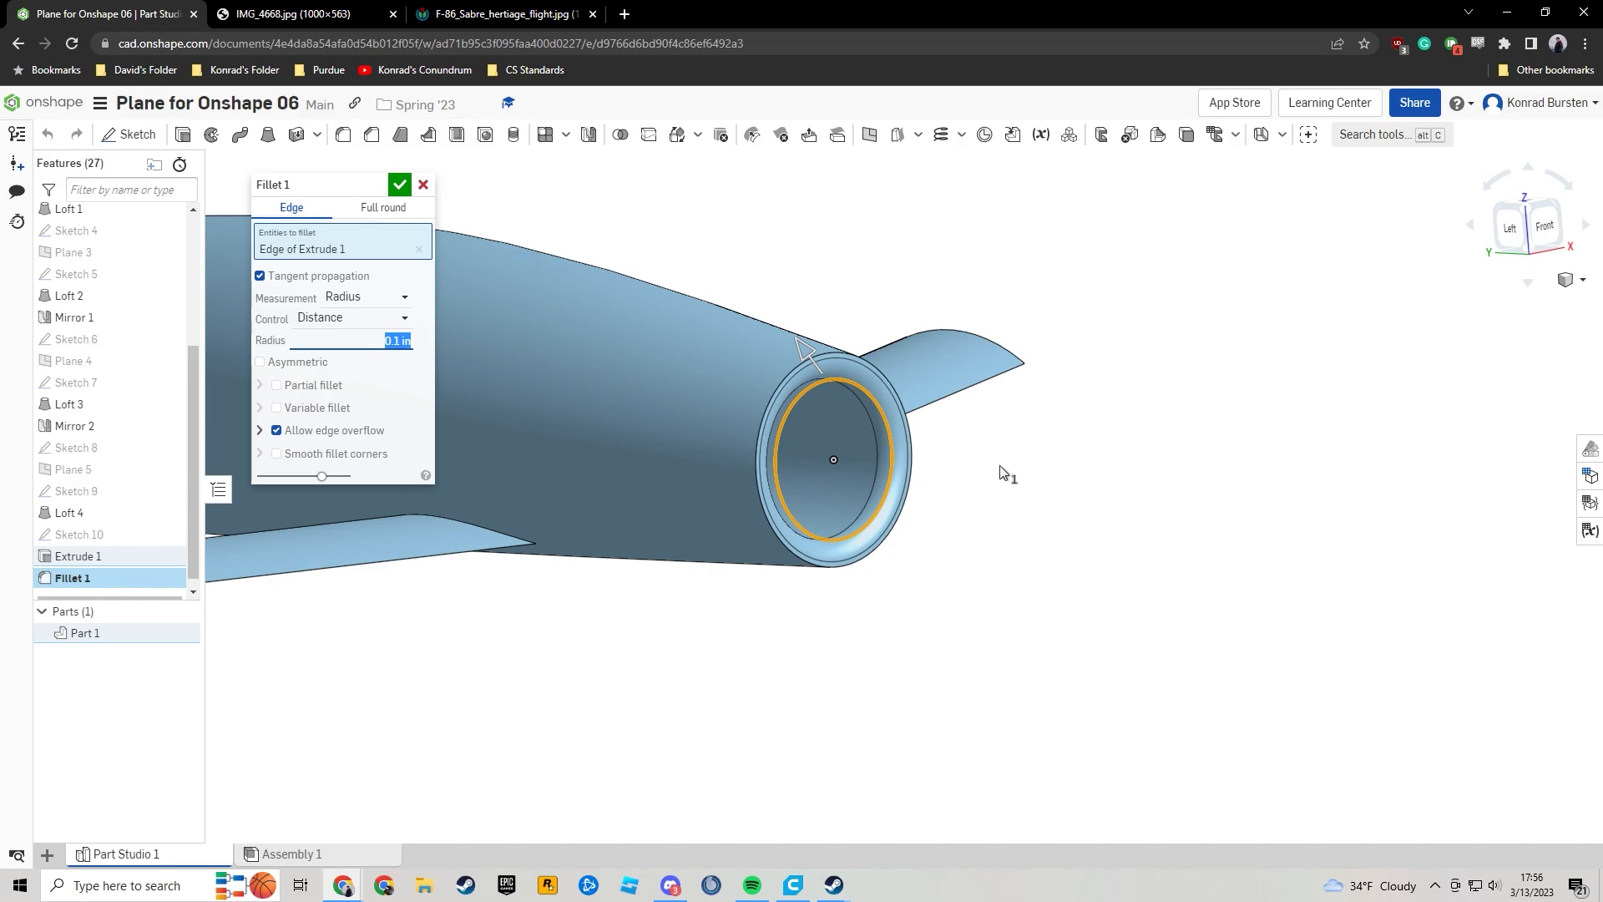
left_click(365, 338)
double_click(393, 341)
left_click(400, 185)
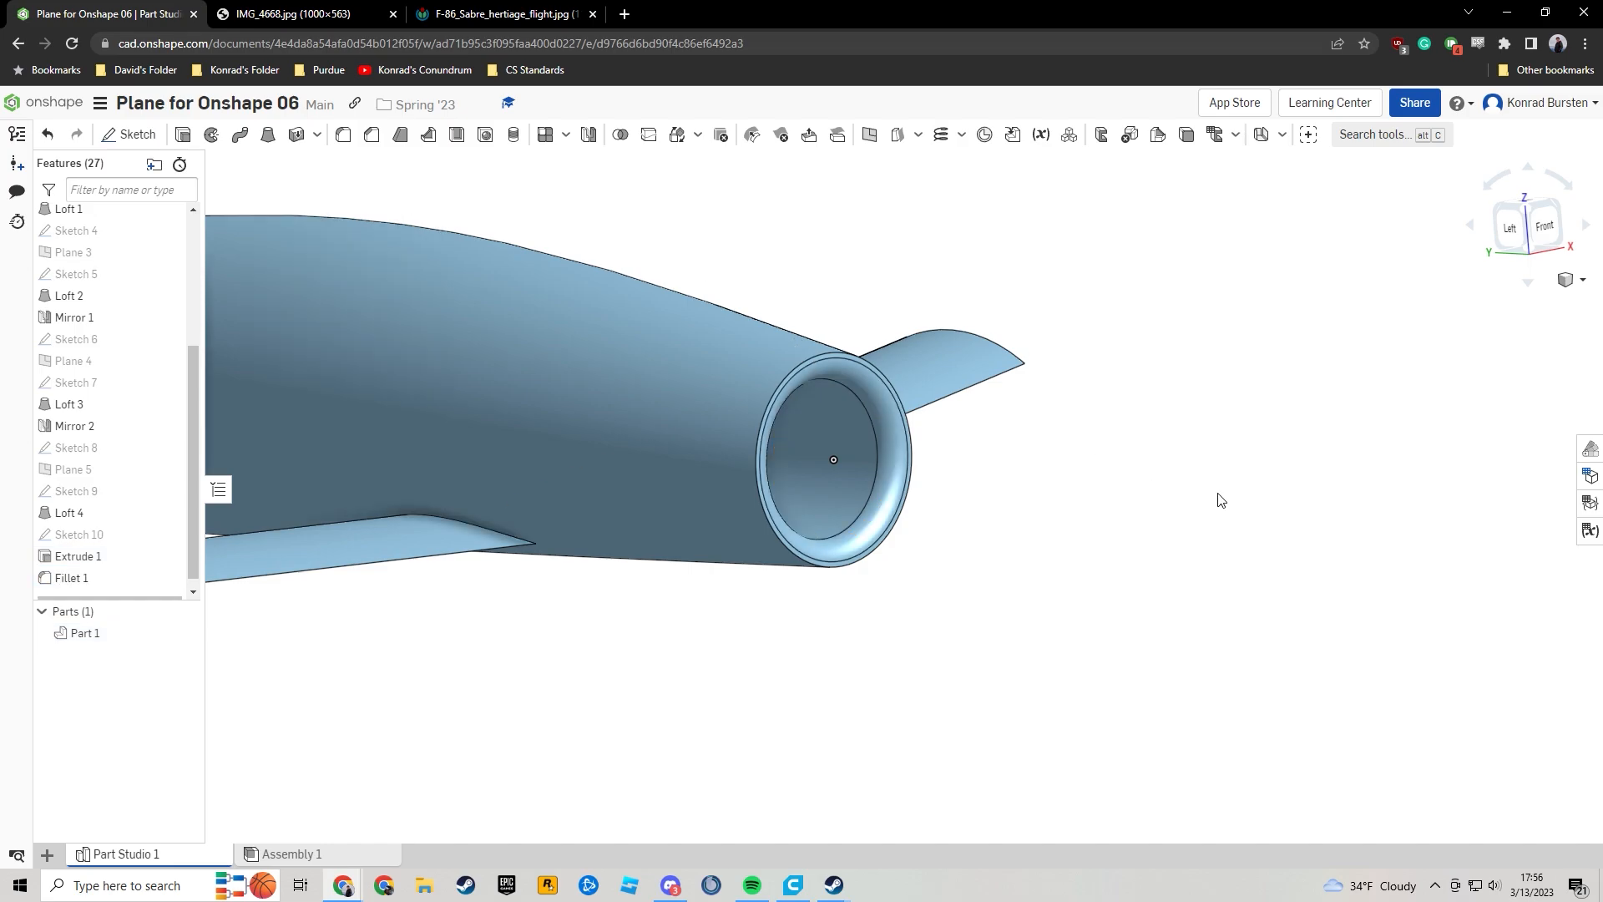
left_click(1560, 212)
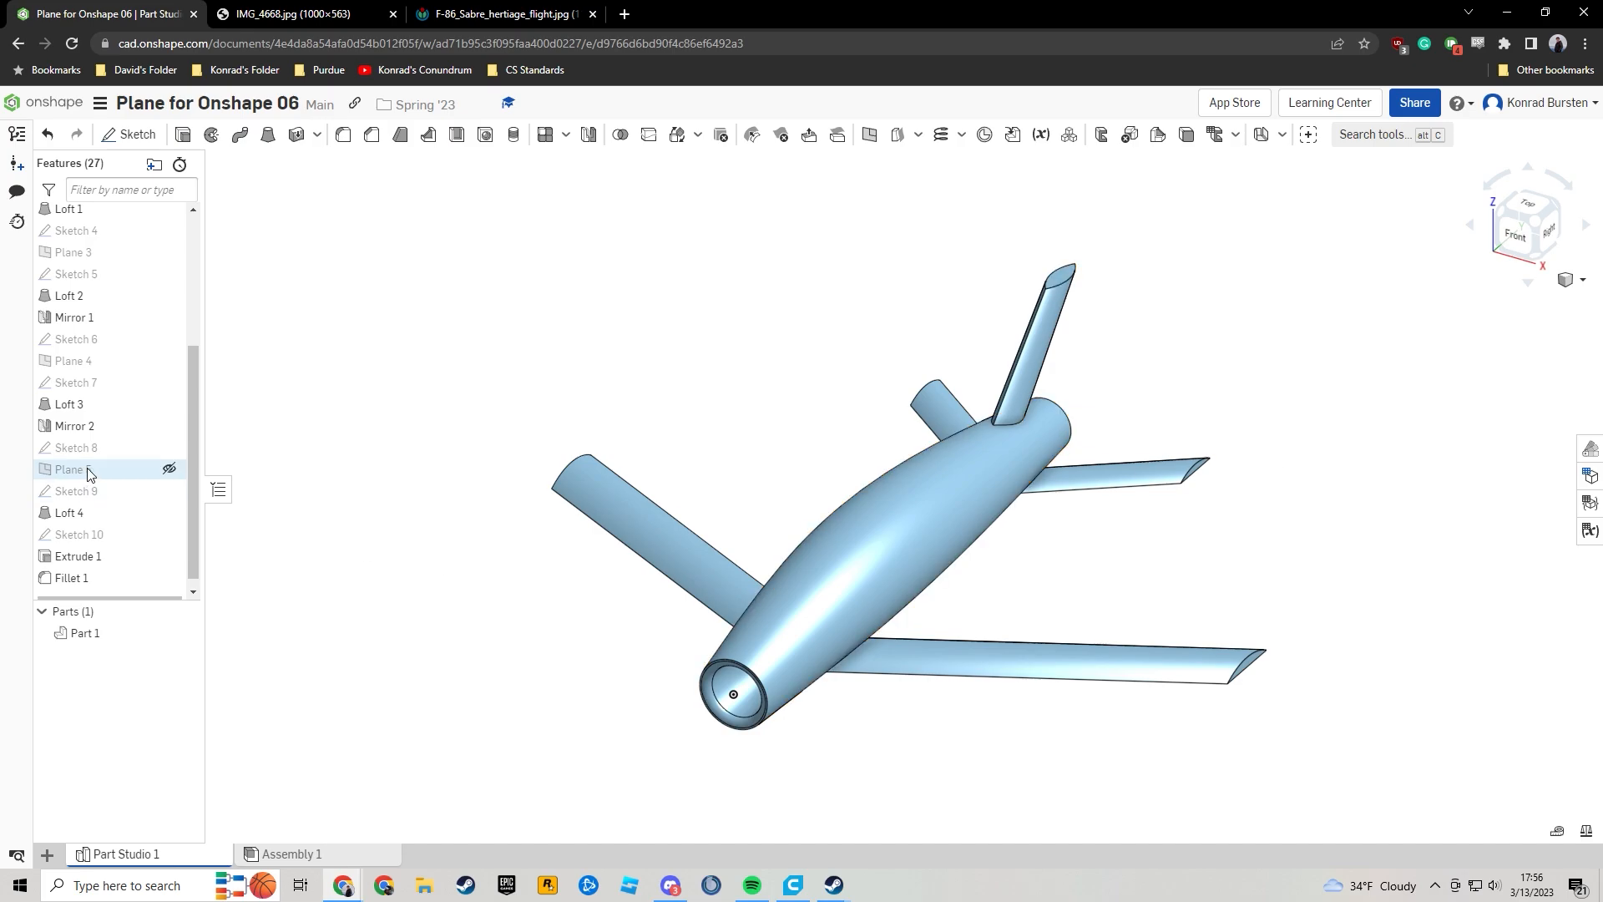
scroll(100, 443, "up", 3)
scroll(99, 400, "down", 3)
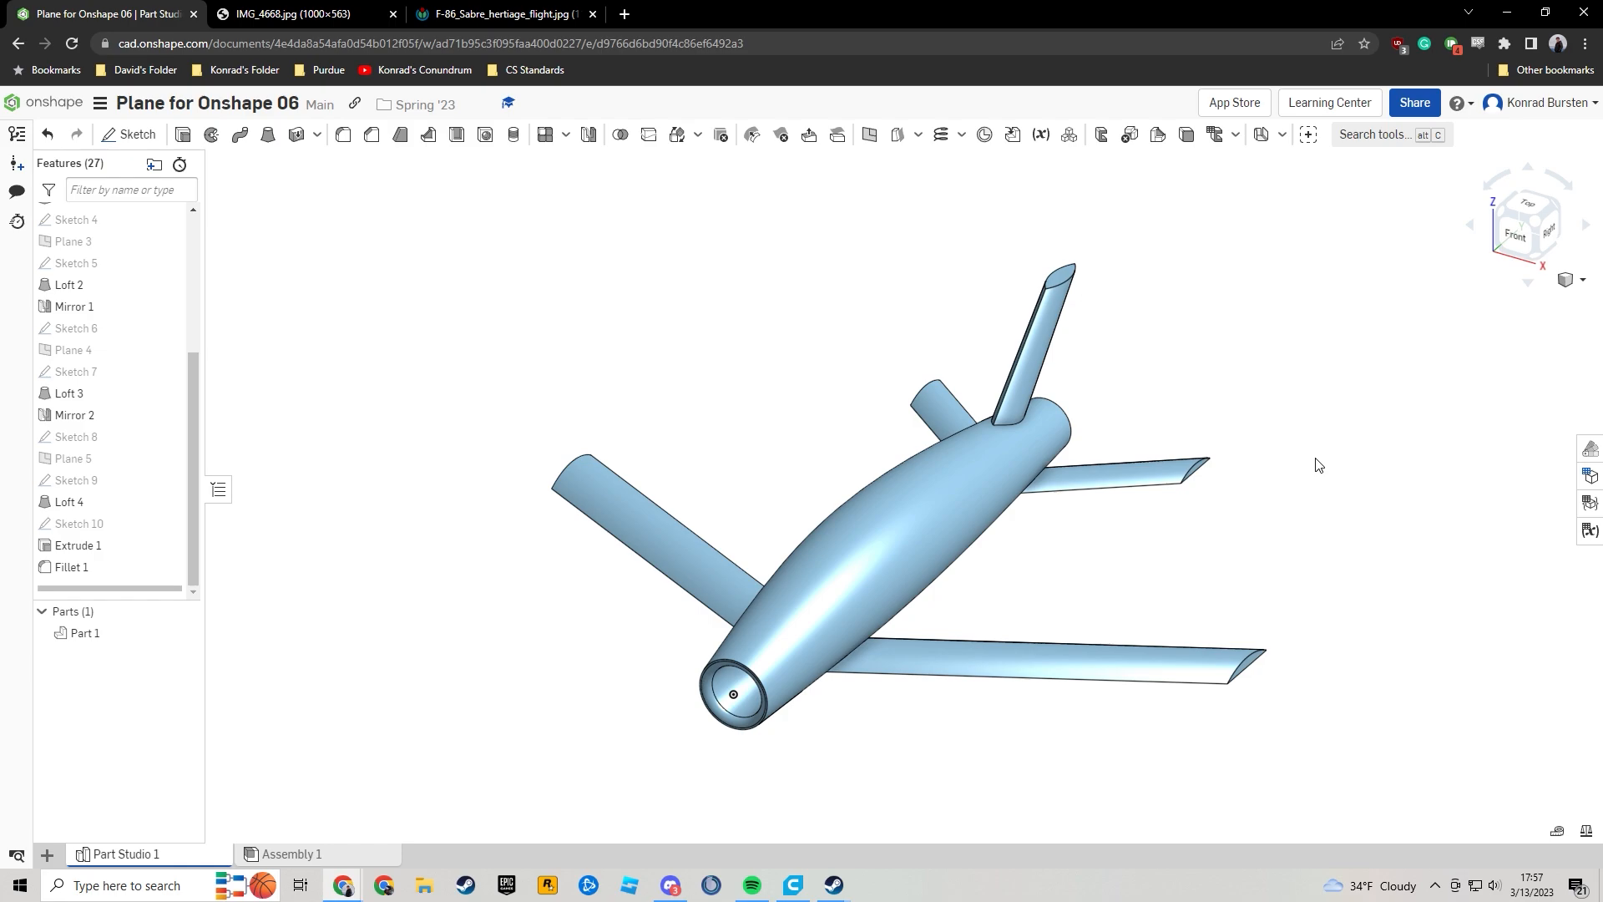
key("alt+z")
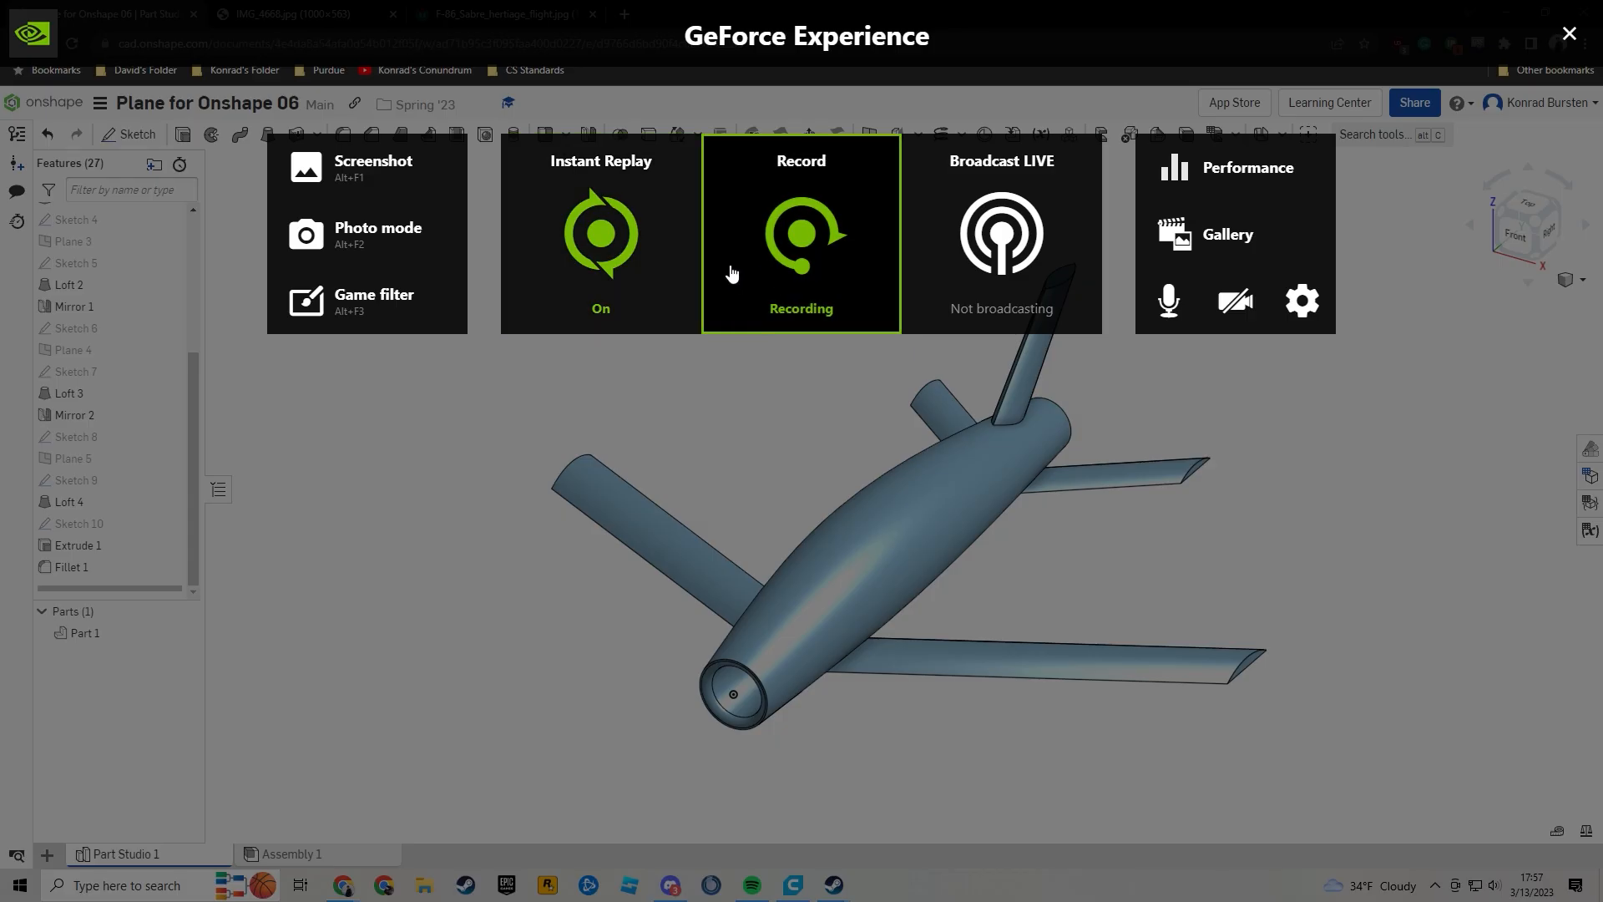